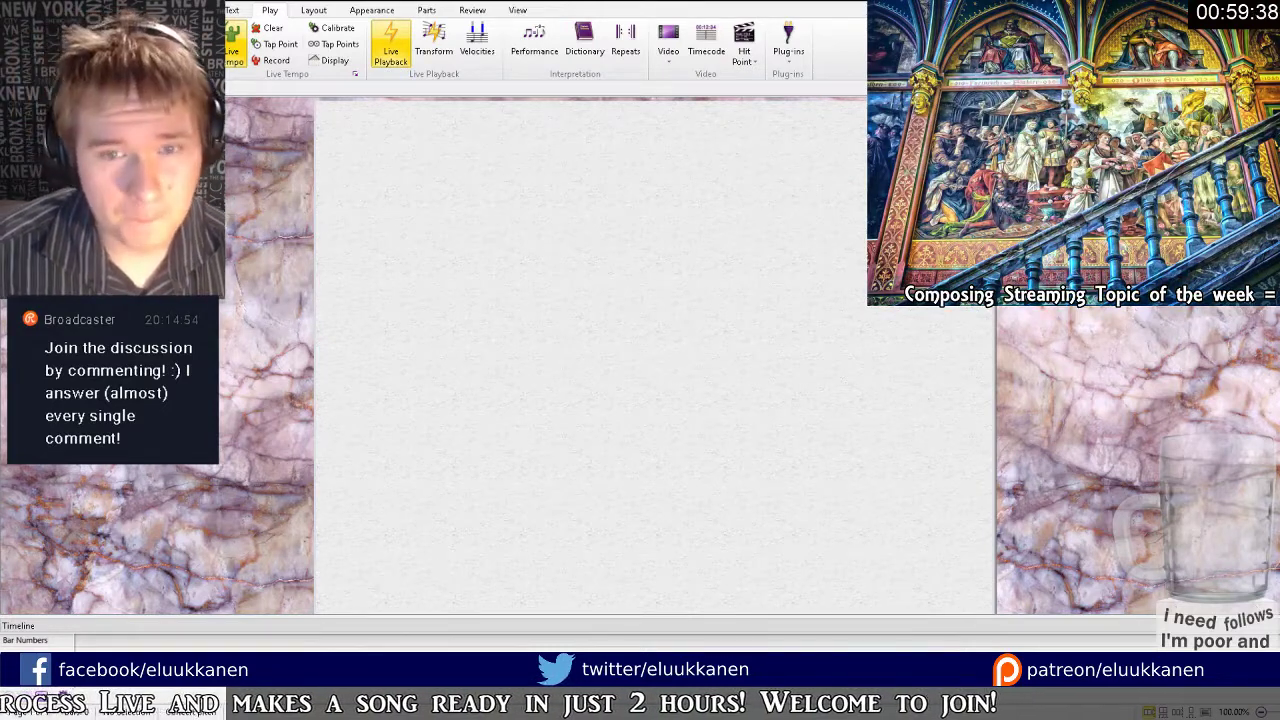
# Add a two-staff choir and a Treble Lute in D to the score containing Harp and Violin 1.
pyautogui.moveTo(430, 449); pyautogui.dragTo(257, 349)
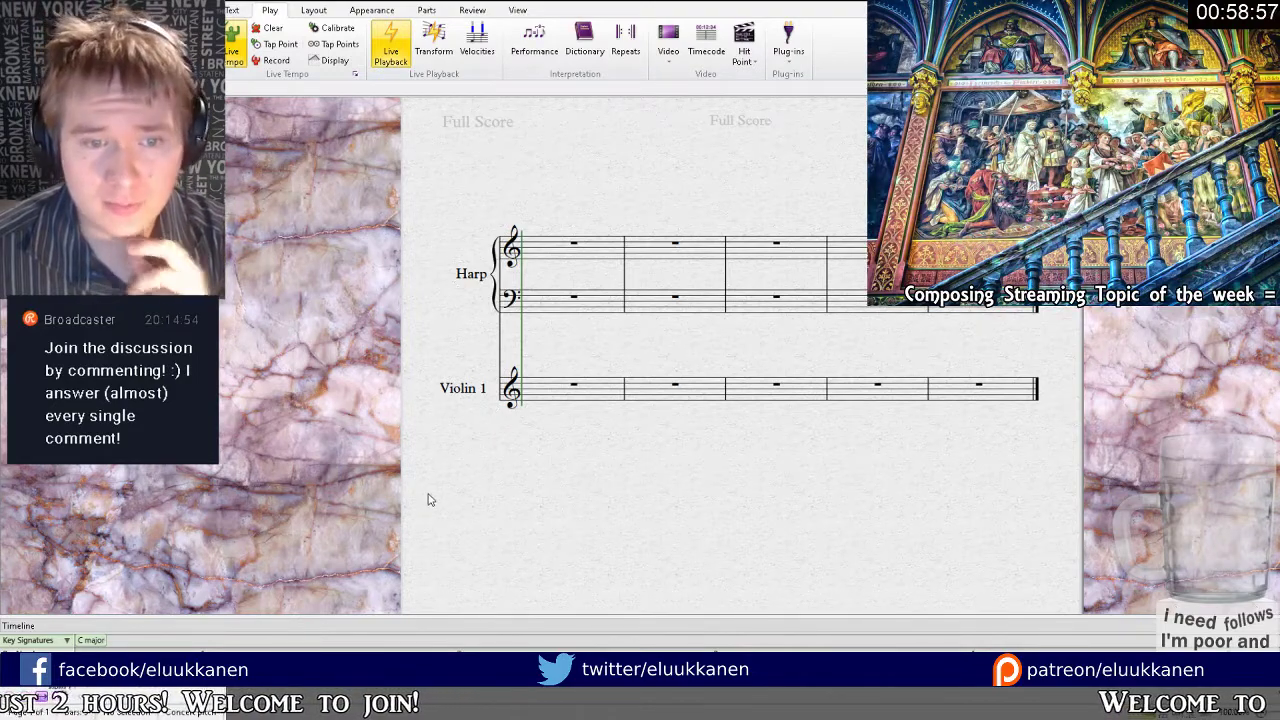
pyautogui.click(895, 529)
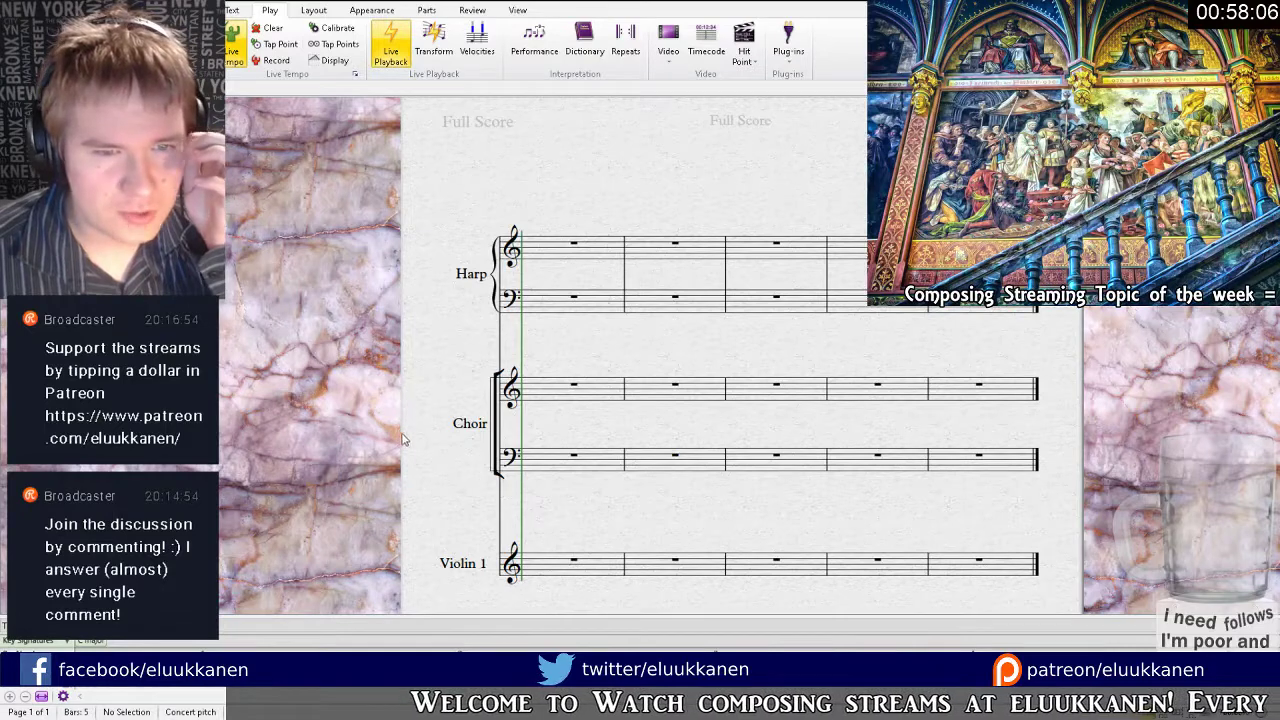
pyautogui.click(906, 524)
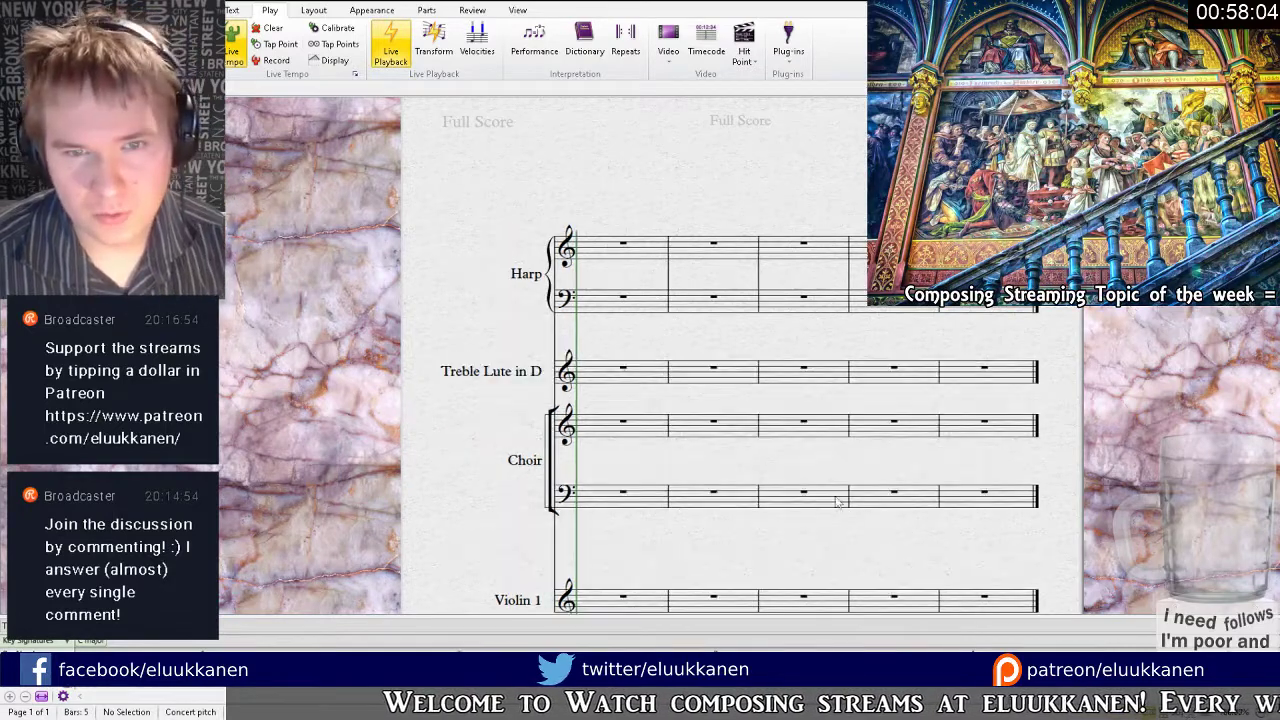
pyautogui.moveTo(714, 416); pyautogui.dragTo(500, 345)
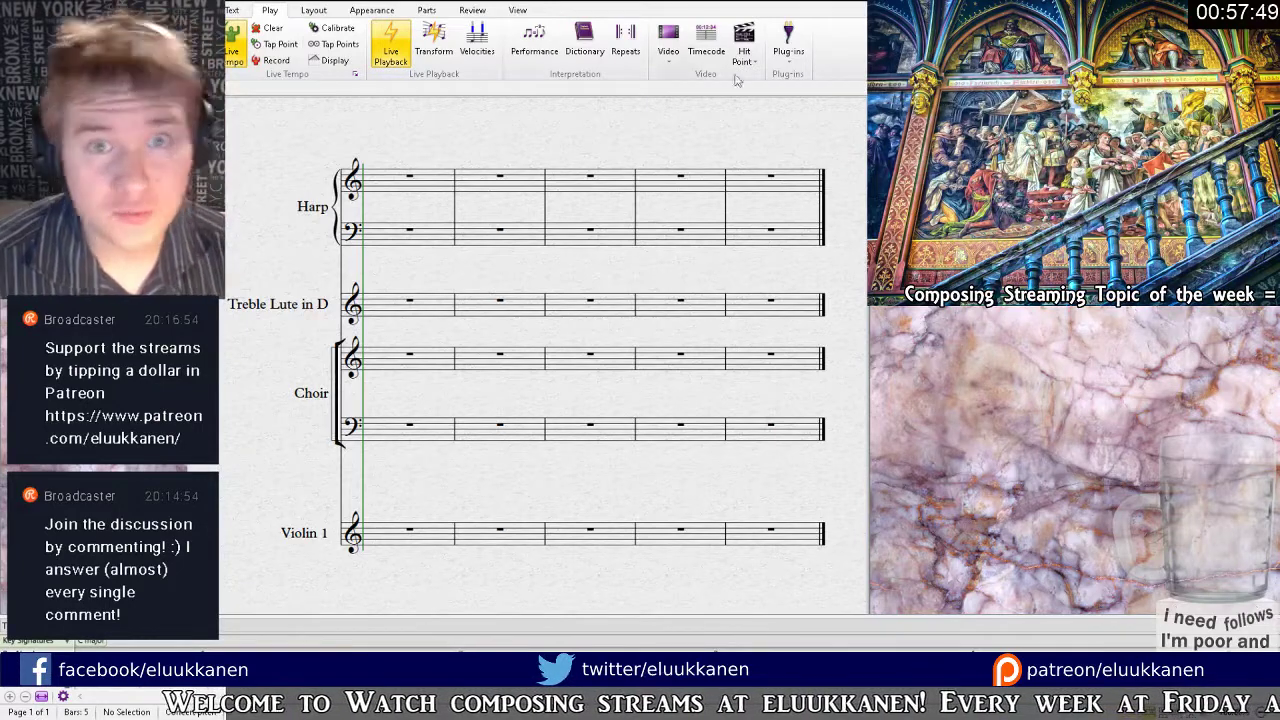
# Extend the score to 100 bars and switch to Panorama view with the Mixer shown and the Timeline hidden.
pyautogui.click(517, 10)
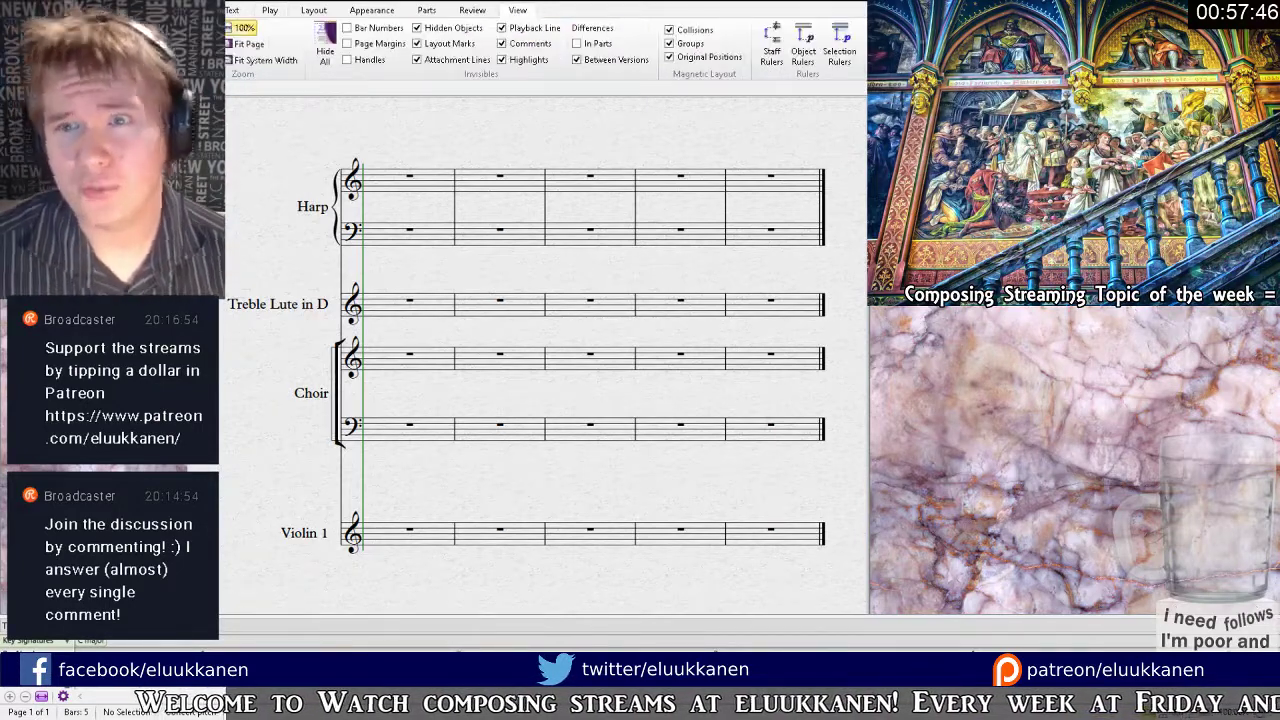
pyautogui.click(409, 205)
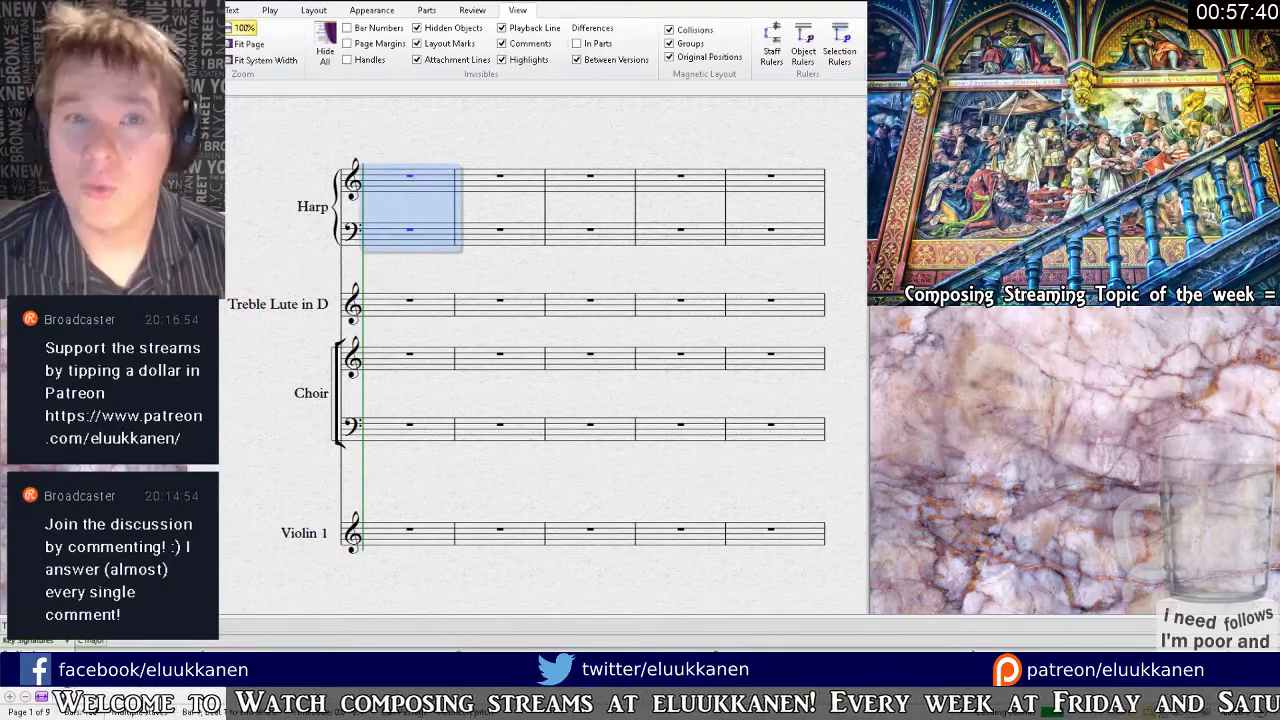
pyautogui.hotkey('ctrl', 'alt', 't')
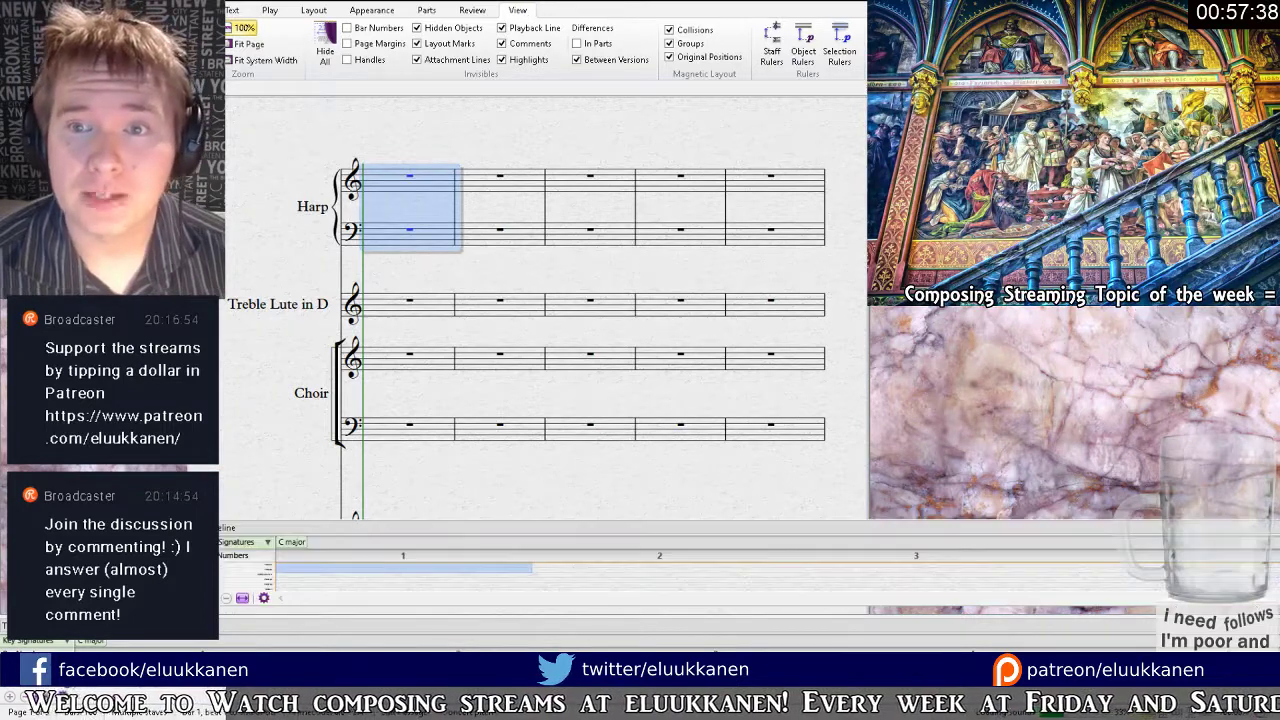
pyautogui.hotkey('ctrl', 'alt', 't')
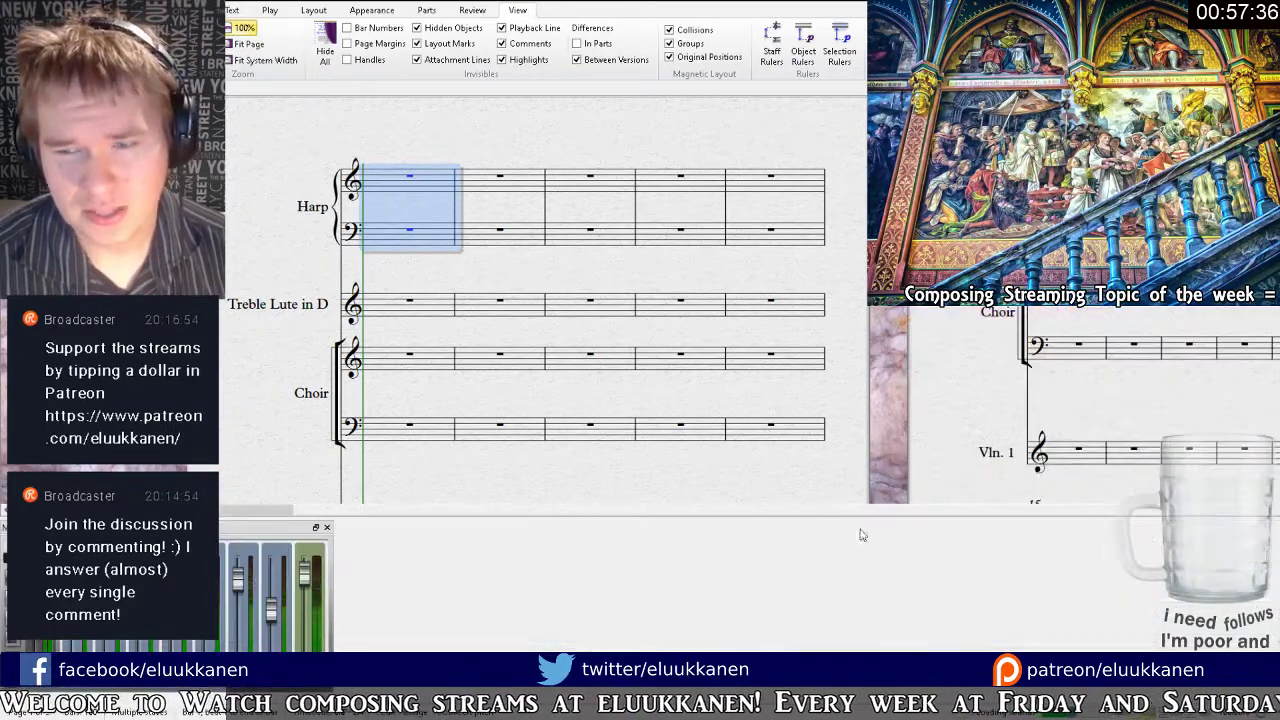
pyautogui.hotkey('shift', 'p')
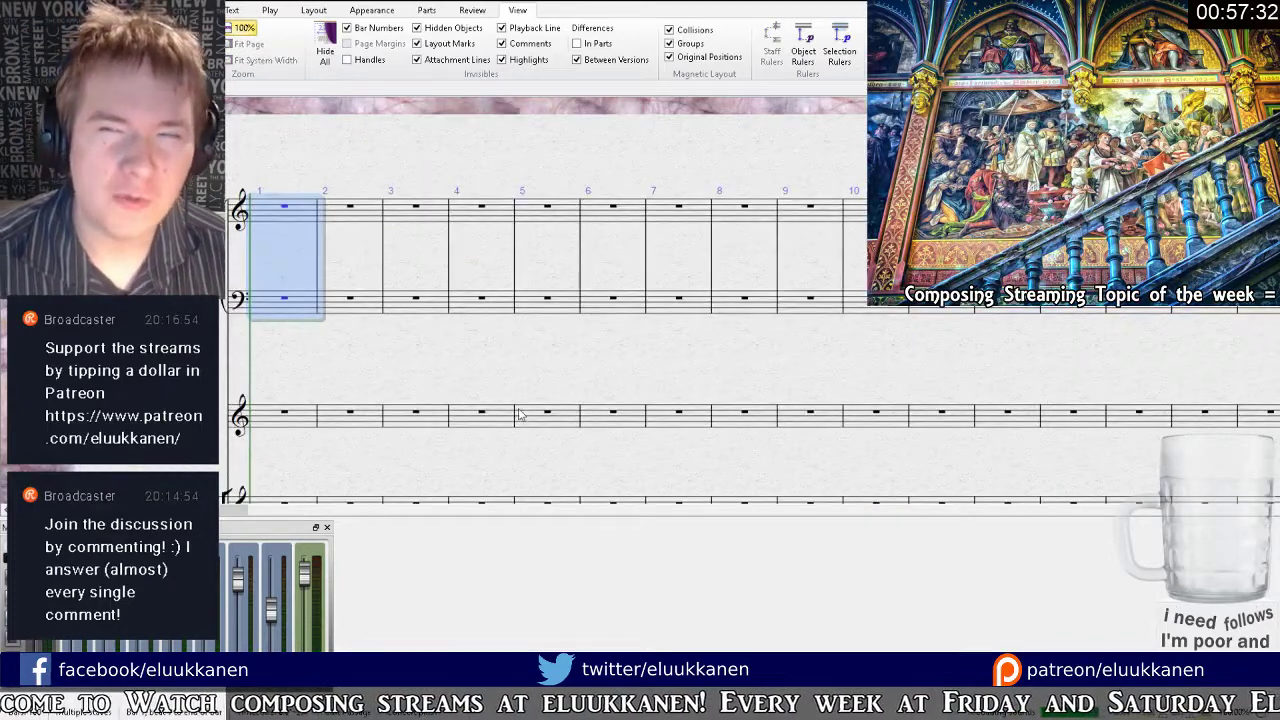
pyautogui.moveTo(447, 403); pyautogui.dragTo(538, 362)
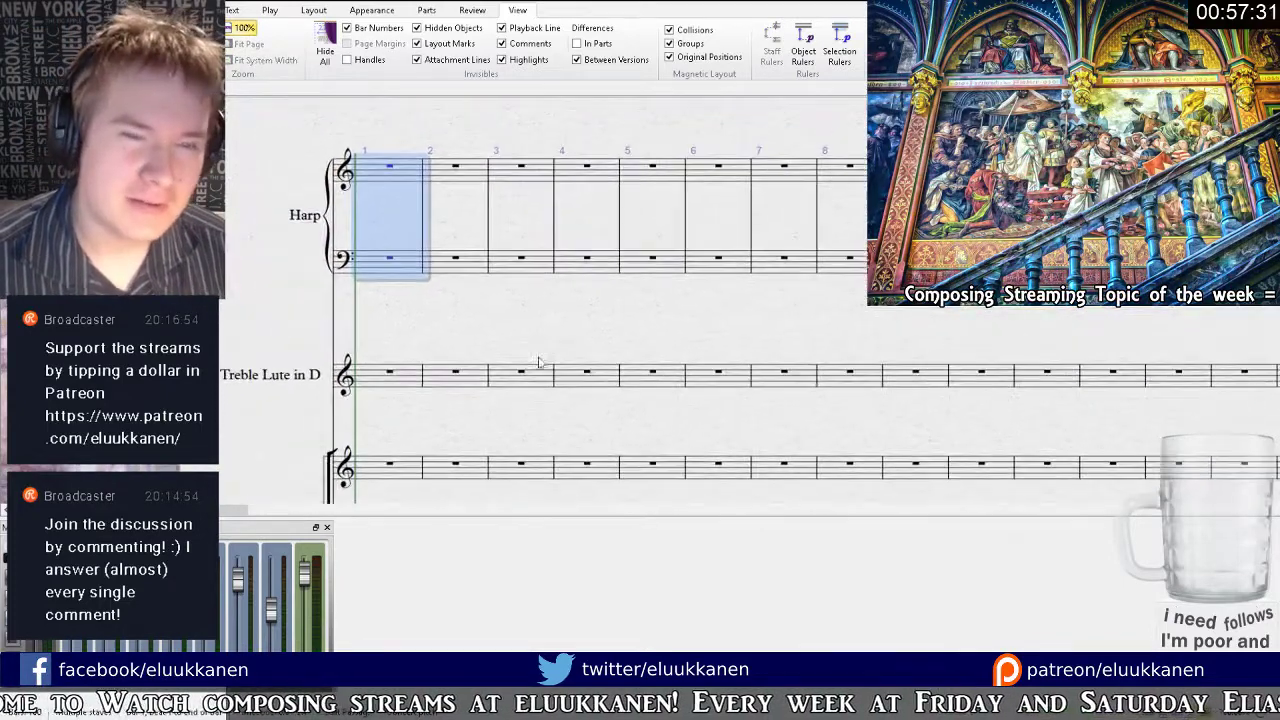
pyautogui.press('m')
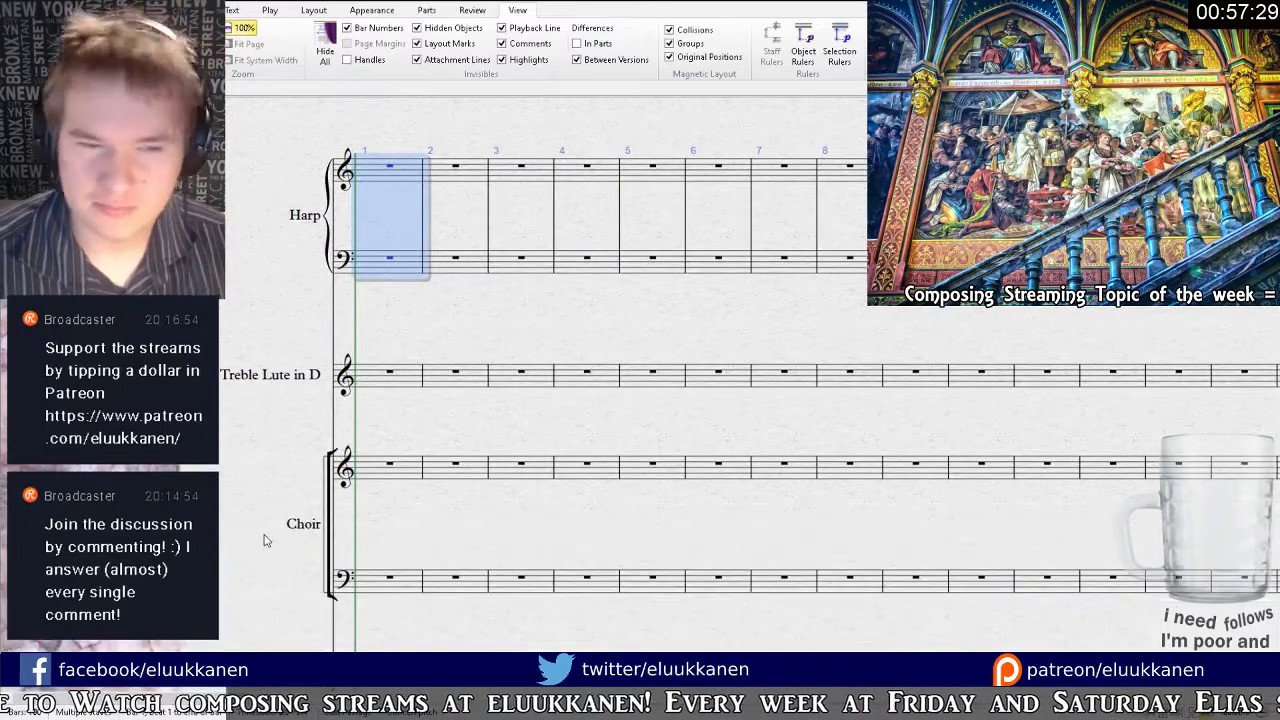
pyautogui.press('m')
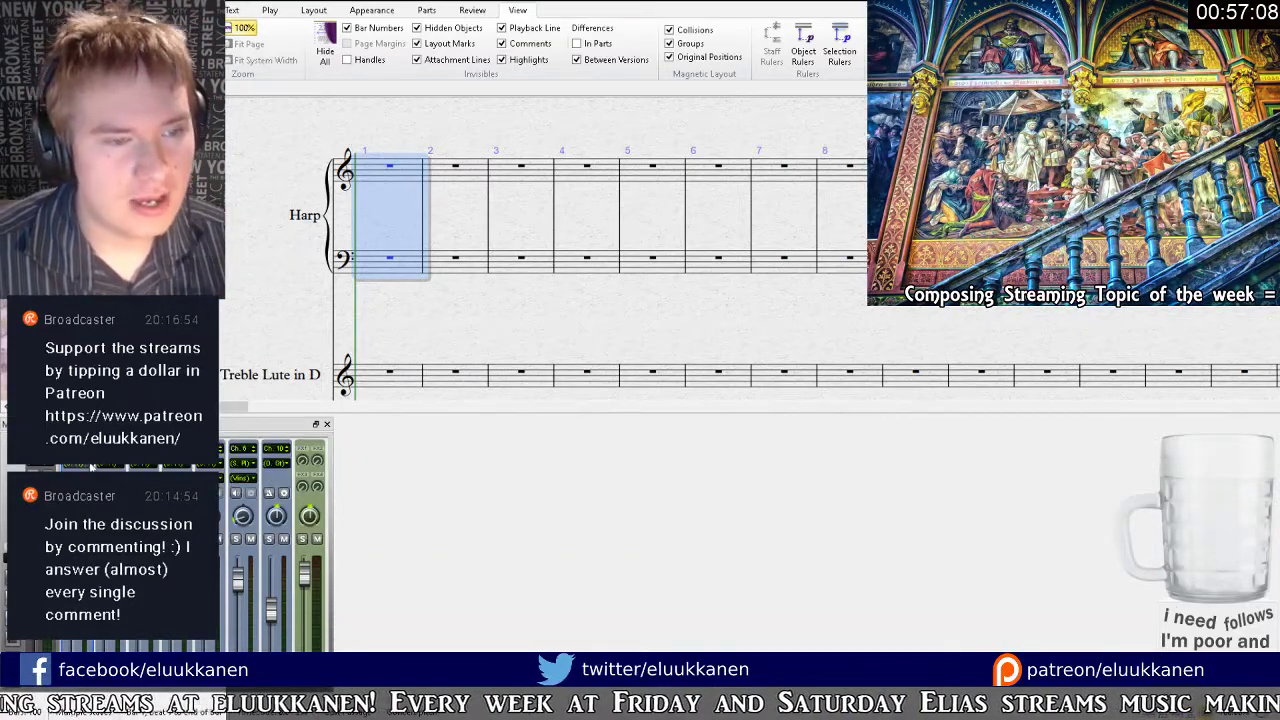
# Enter the quarter notes E, C, B and E in bar 1 of the harp's treble staff.
pyautogui.click(271, 11)
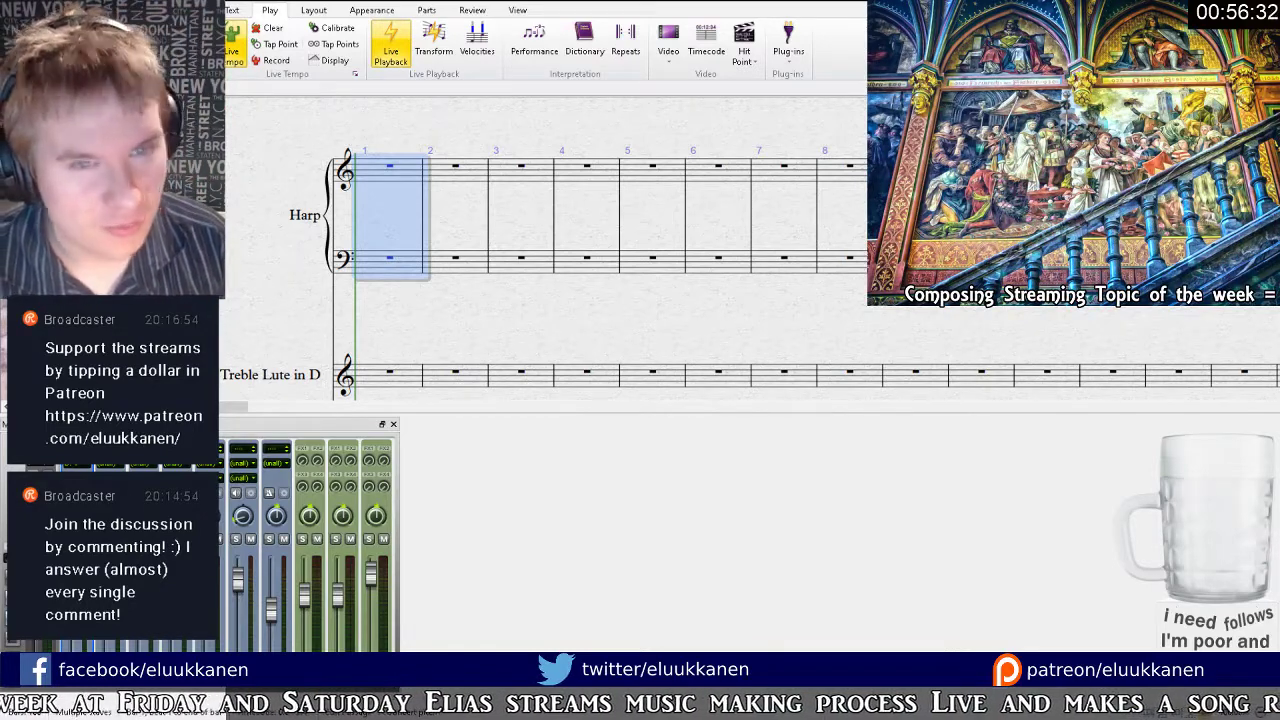
pyautogui.moveTo(606, 323); pyautogui.dragTo(737, 334)
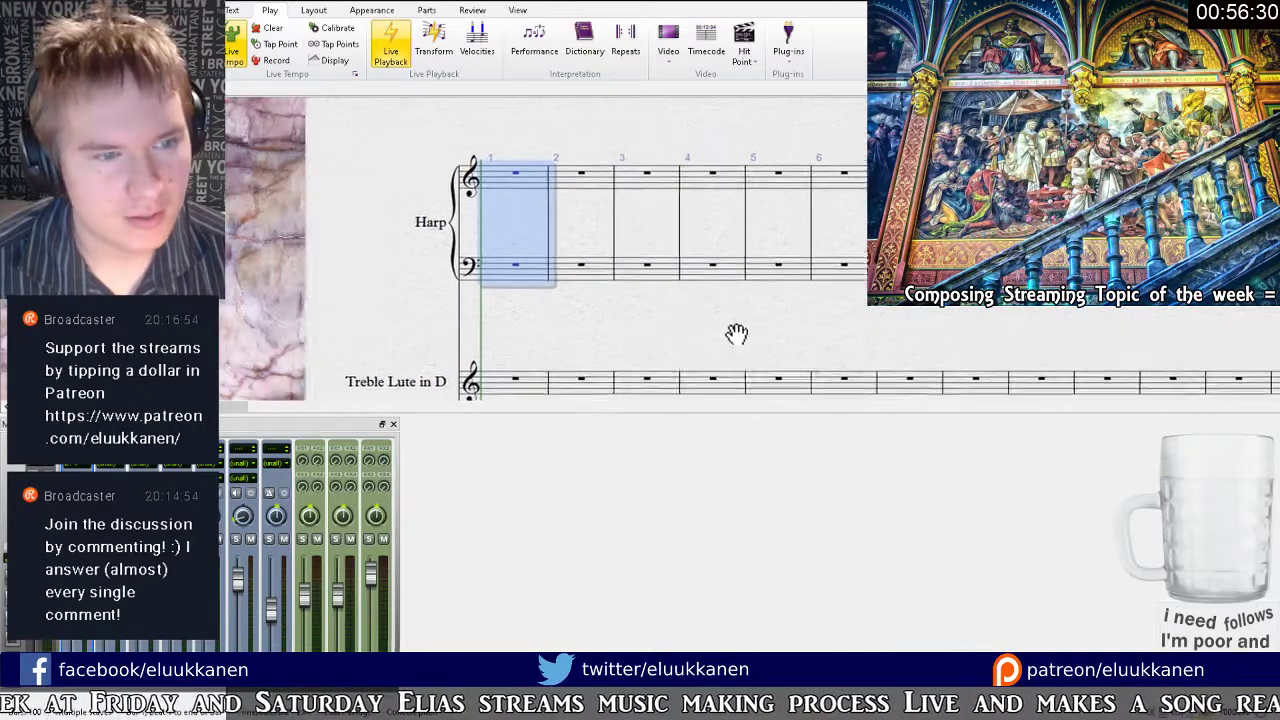
pyautogui.press('Escape')
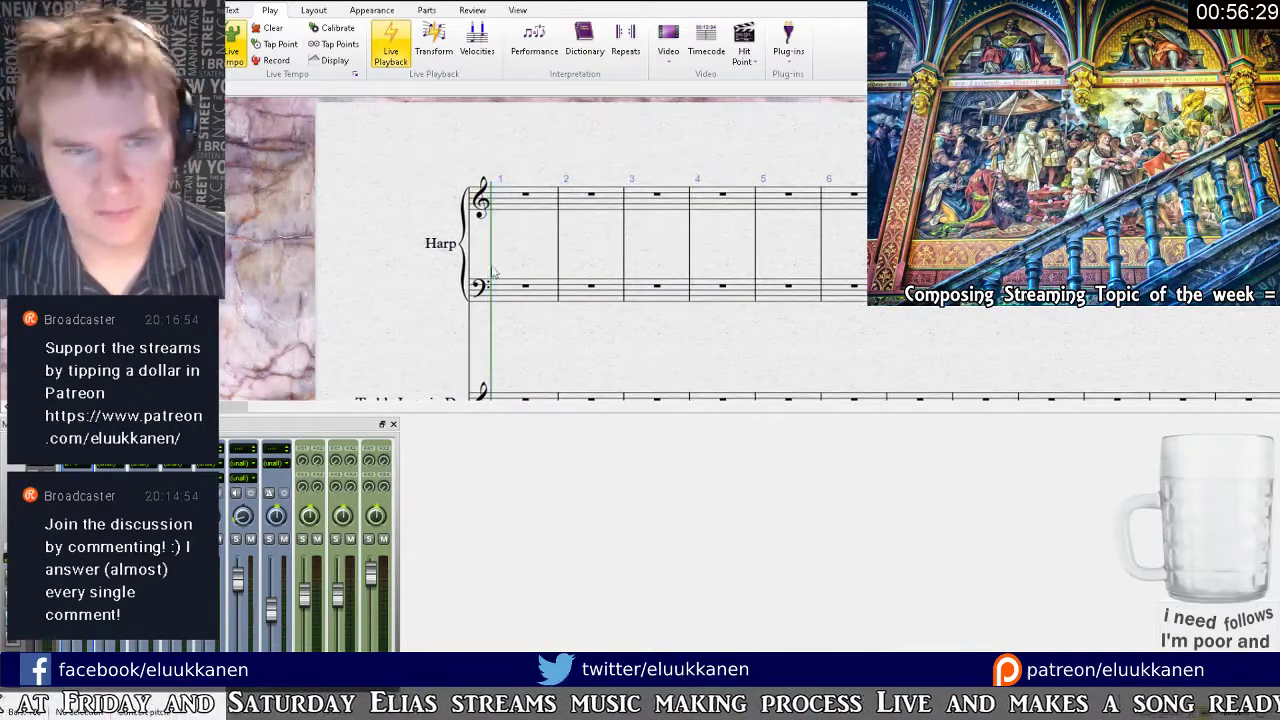
pyautogui.click(498, 196)
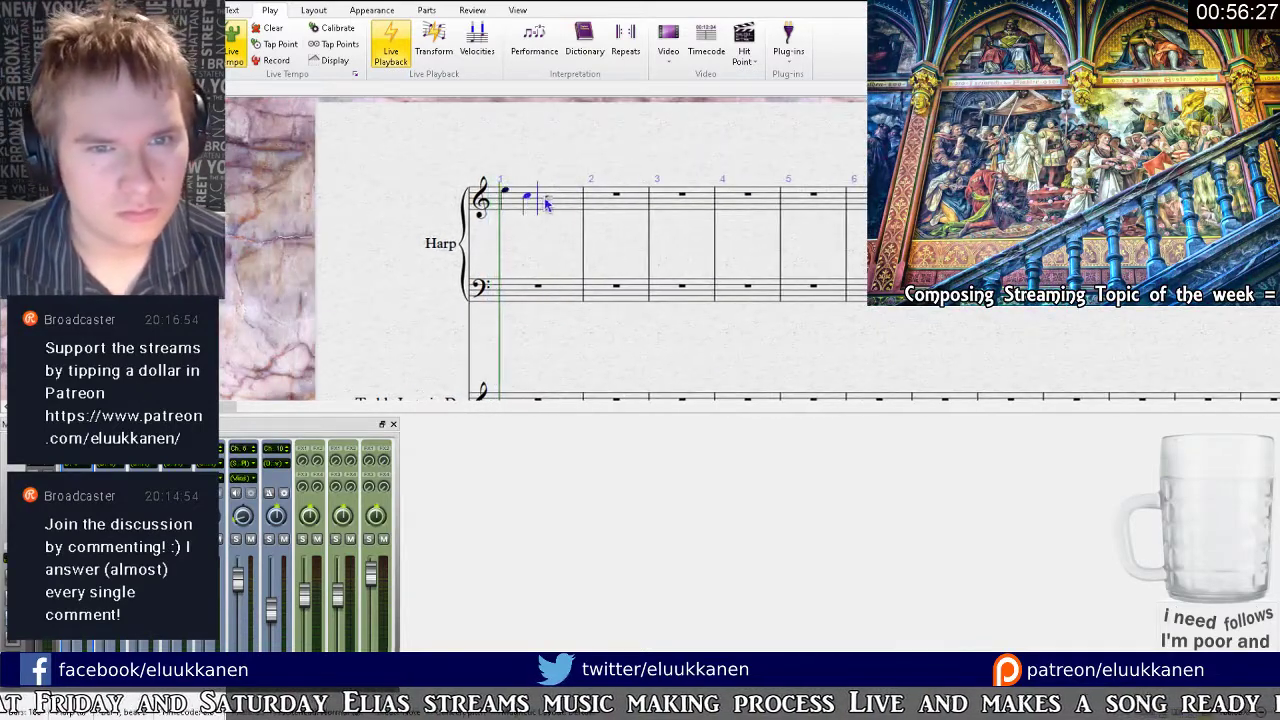
pyautogui.click(545, 199)
pyautogui.click(568, 190)
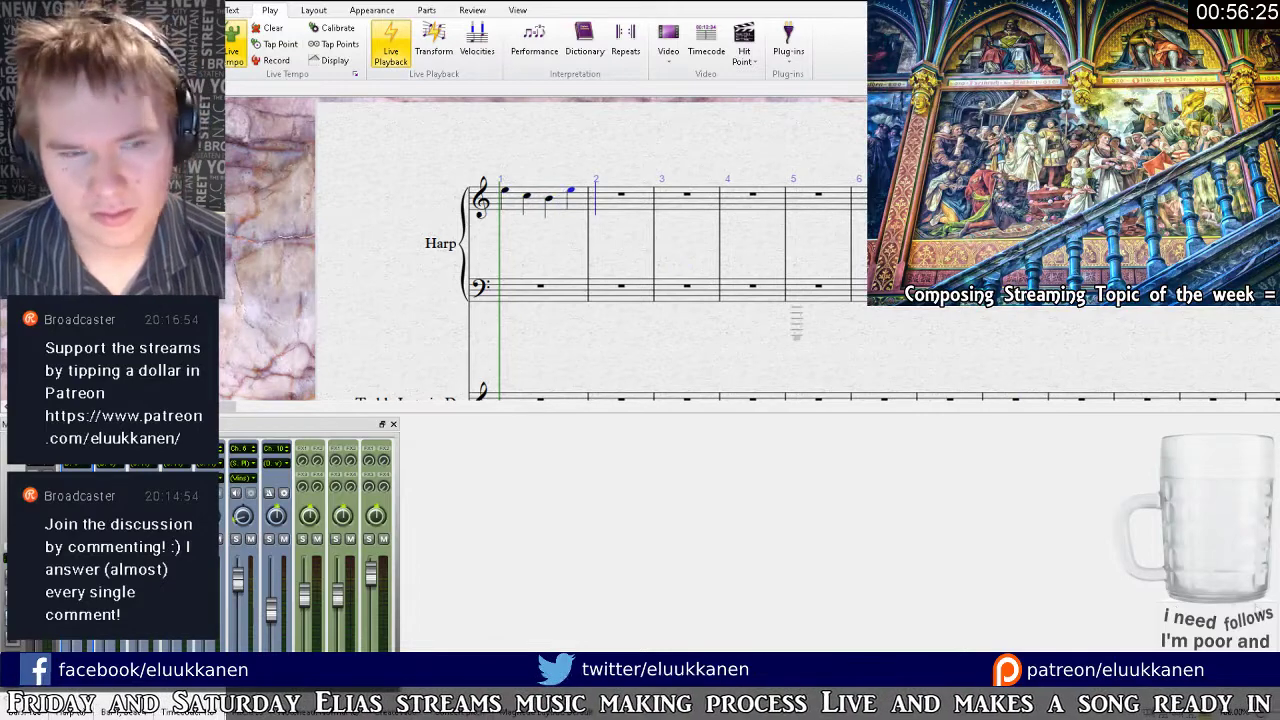
pyautogui.press('Escape')
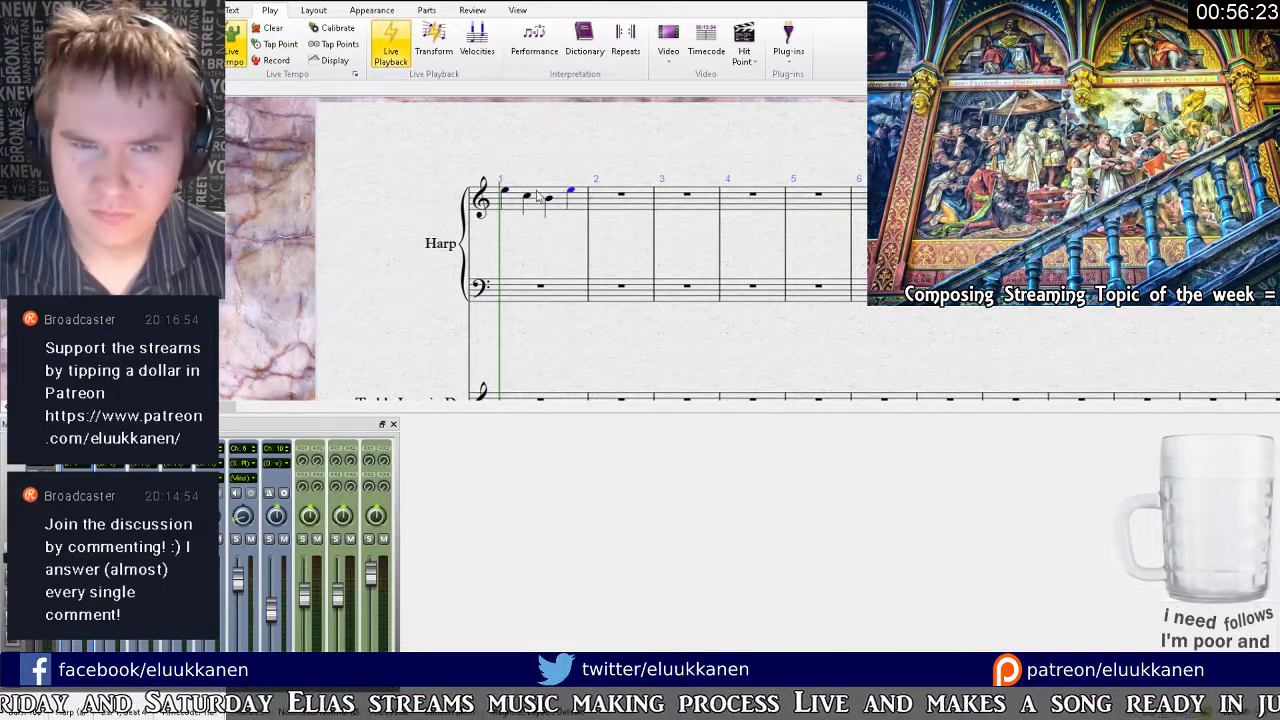
# Audition the individual notes in bar 1 of the harp's treble staff.
pyautogui.click(506, 193)
pyautogui.press('Right')
pyautogui.press('Right')
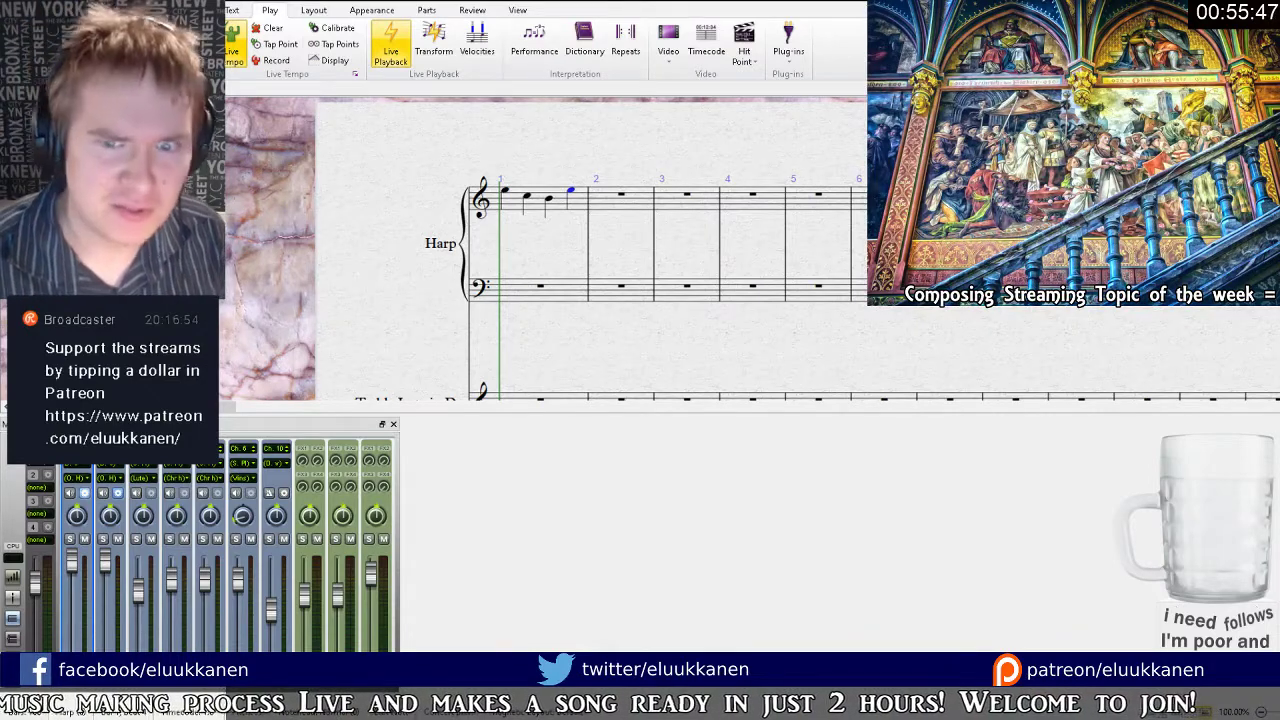
pyautogui.click(543, 368)
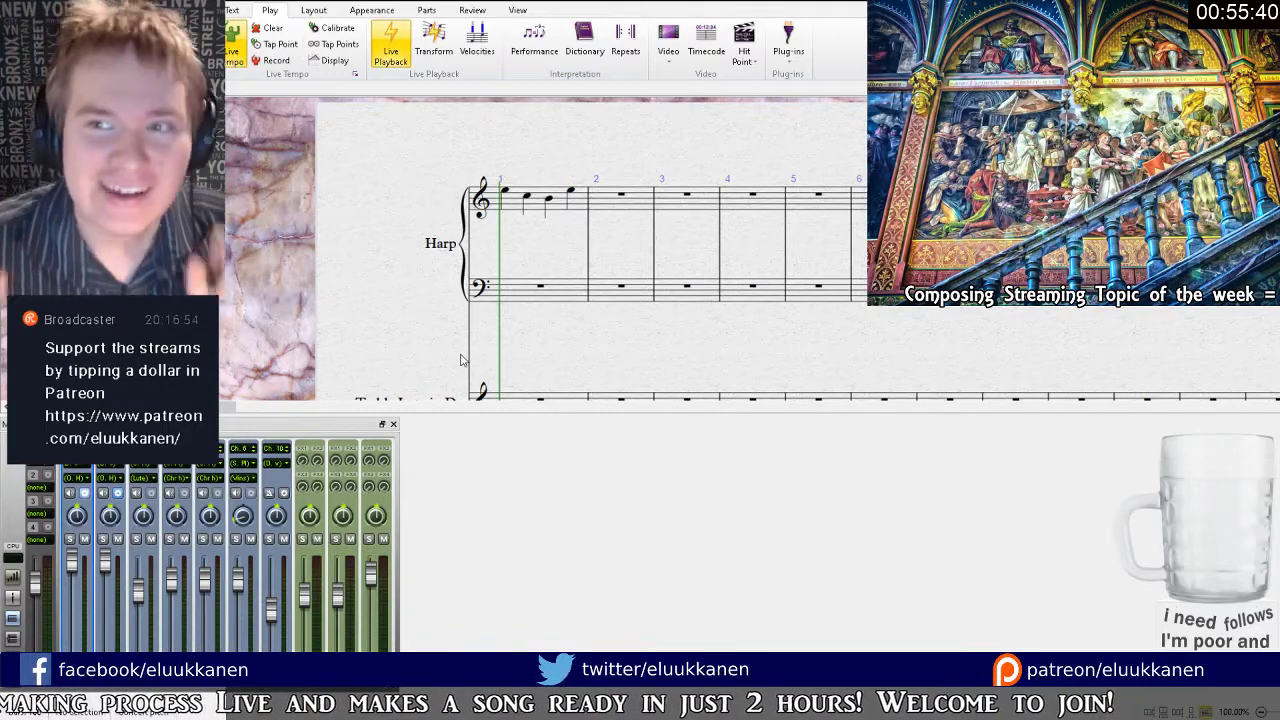
pyautogui.click(505, 190)
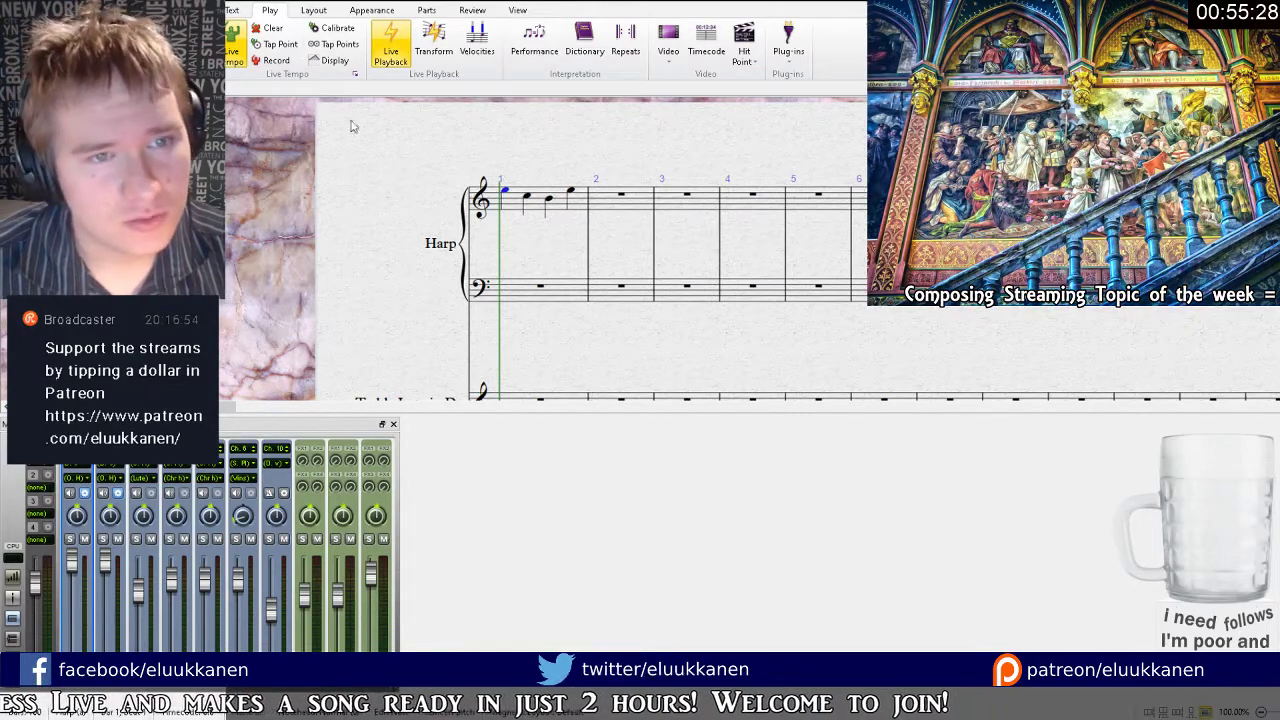
pyautogui.click(548, 198)
pyautogui.click(570, 191)
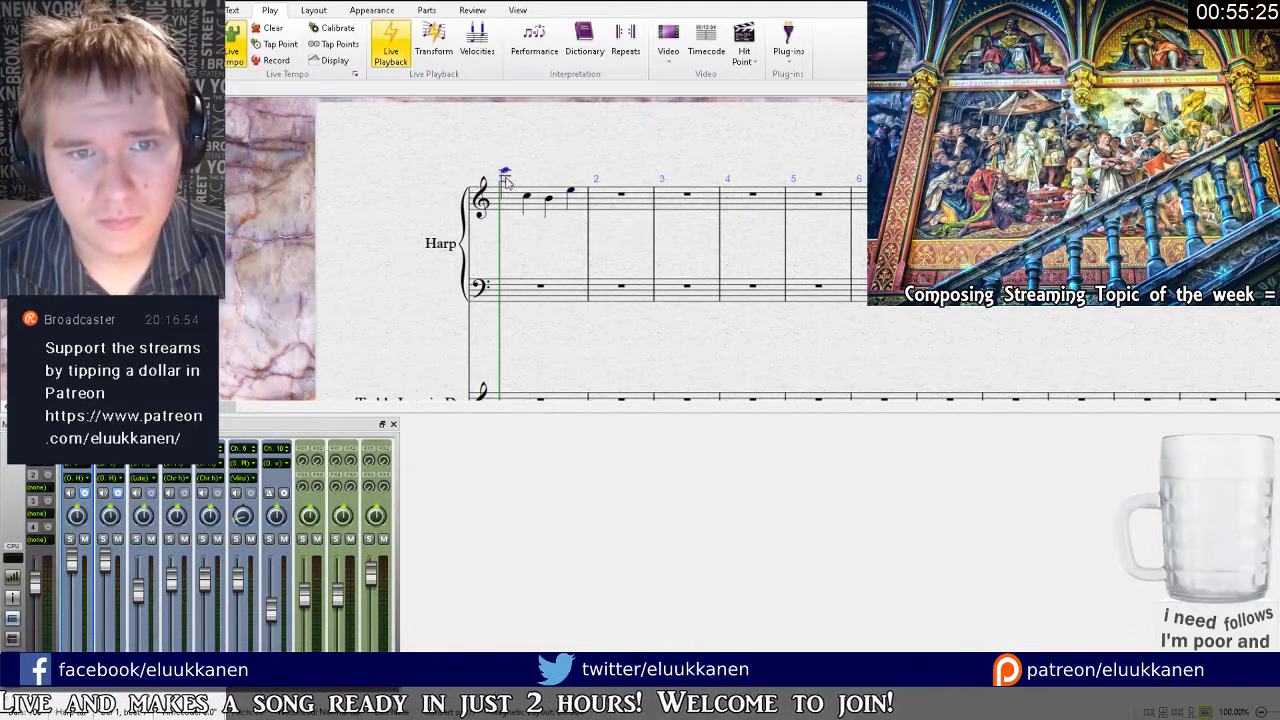
# Raise the first harp note in bar 1 above the treble staff and audition it against the other notes.
pyautogui.moveTo(507, 189); pyautogui.dragTo(506, 176)
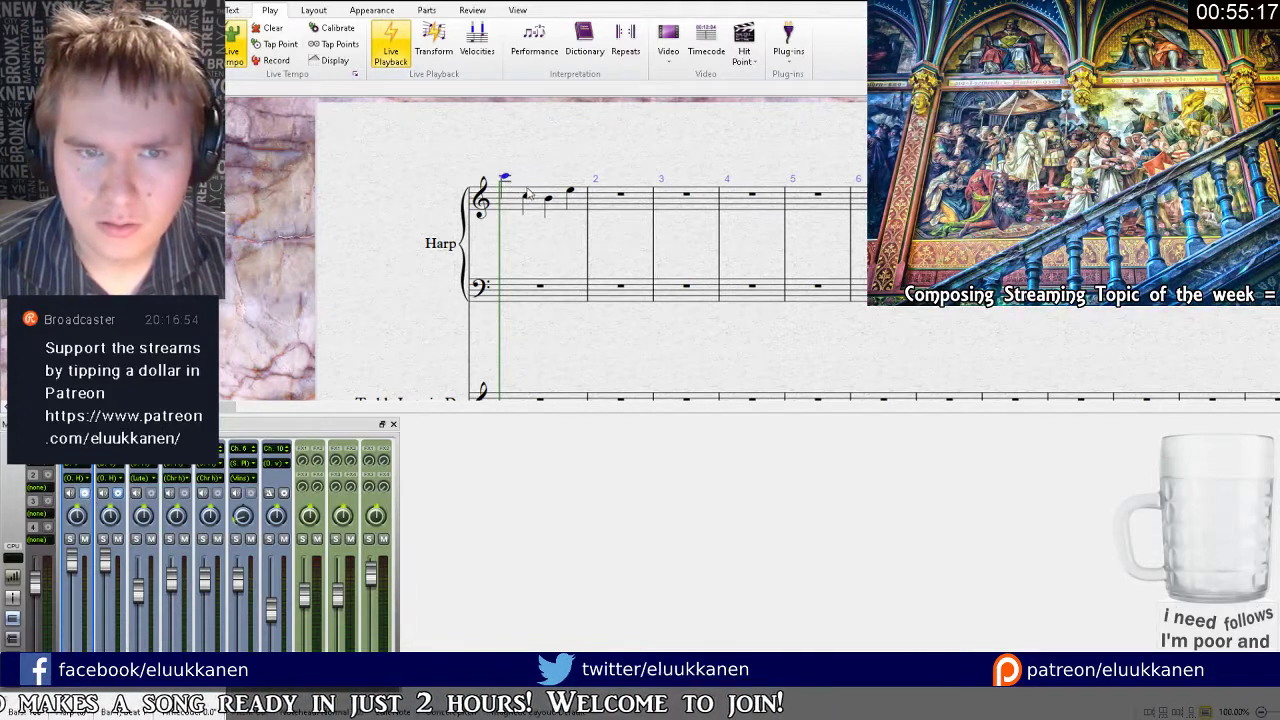
pyautogui.click(568, 202)
pyautogui.click(571, 195)
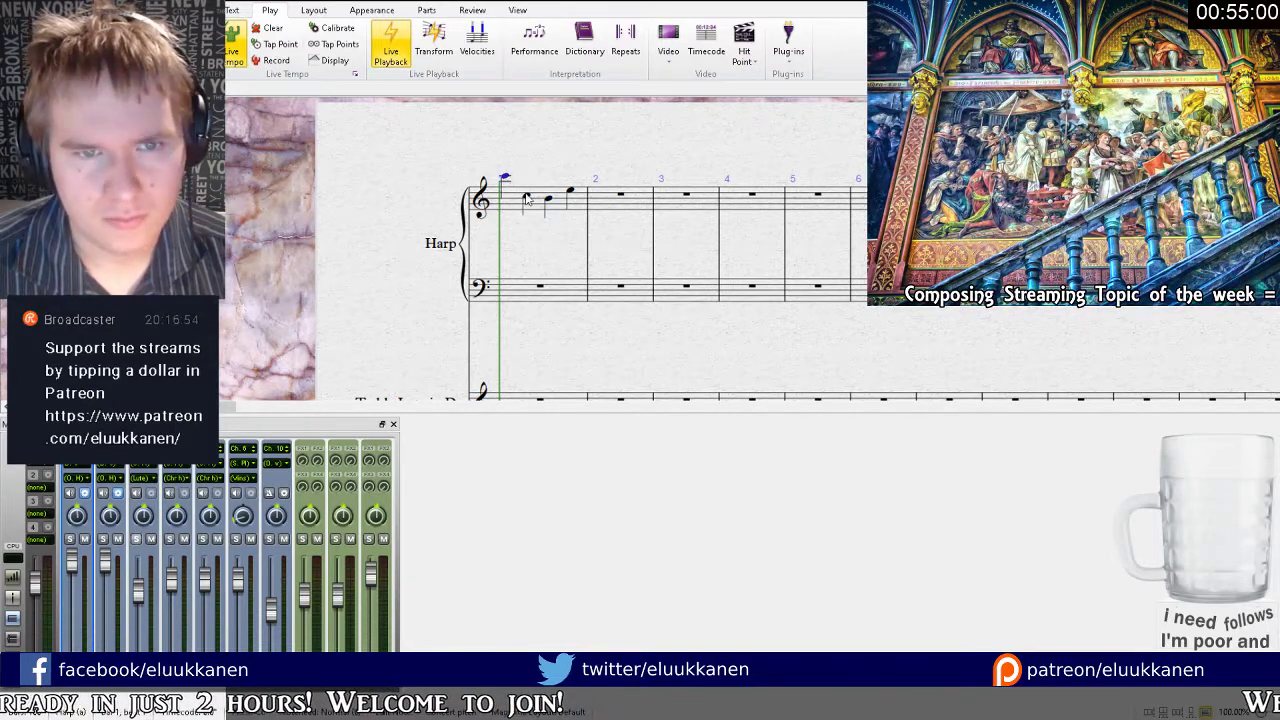
pyautogui.click(571, 192)
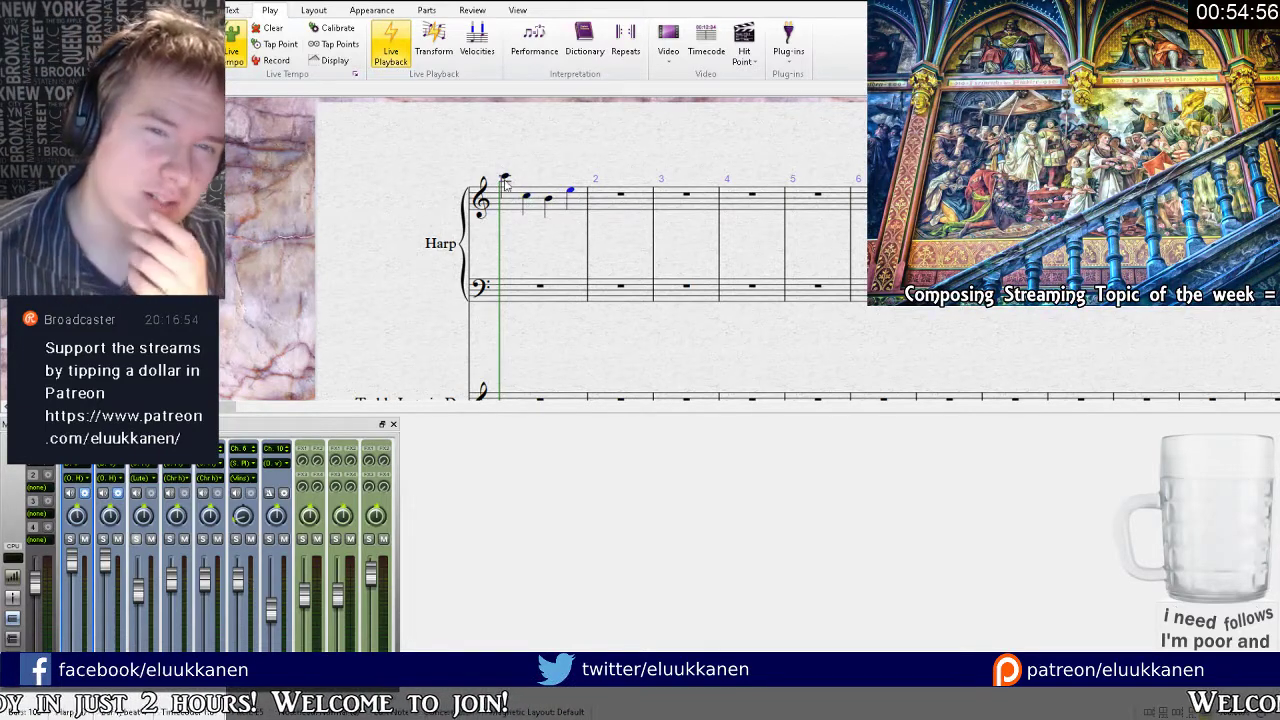
pyautogui.click(528, 199)
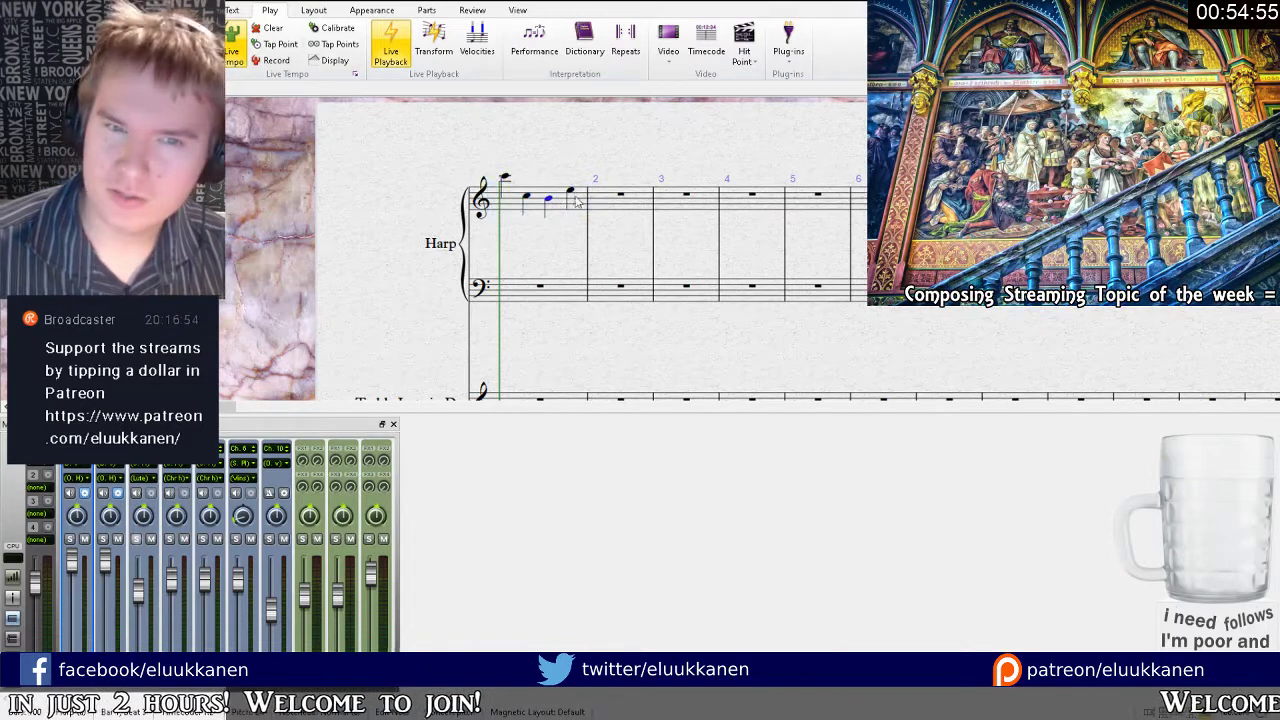
# Try lower pitches for the fourth harp note in bar 1 and return it to E.
pyautogui.click(570, 200)
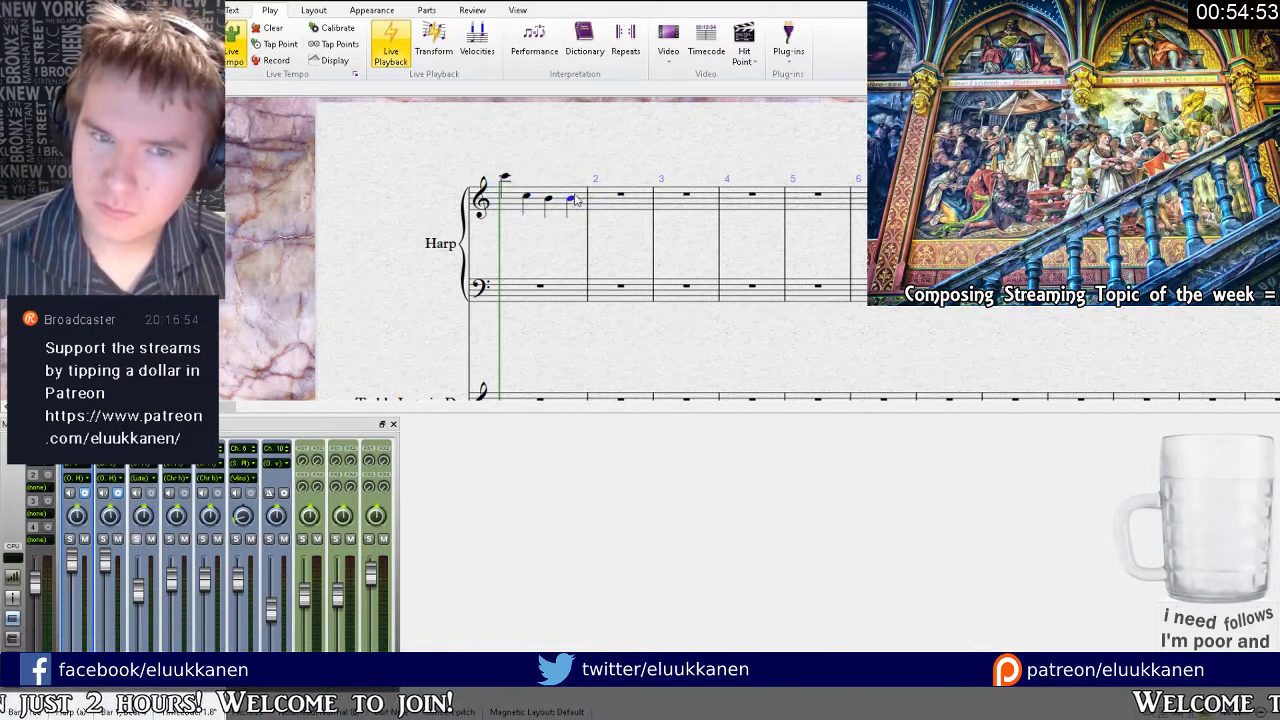
pyautogui.press('Down')
pyautogui.press('Down')
pyautogui.press('Down')
pyautogui.press('Down')
pyautogui.press('Up')
pyautogui.press('Up')
pyautogui.press('Up')
pyautogui.press('Up')
pyautogui.press('Up')
pyautogui.press('Up')
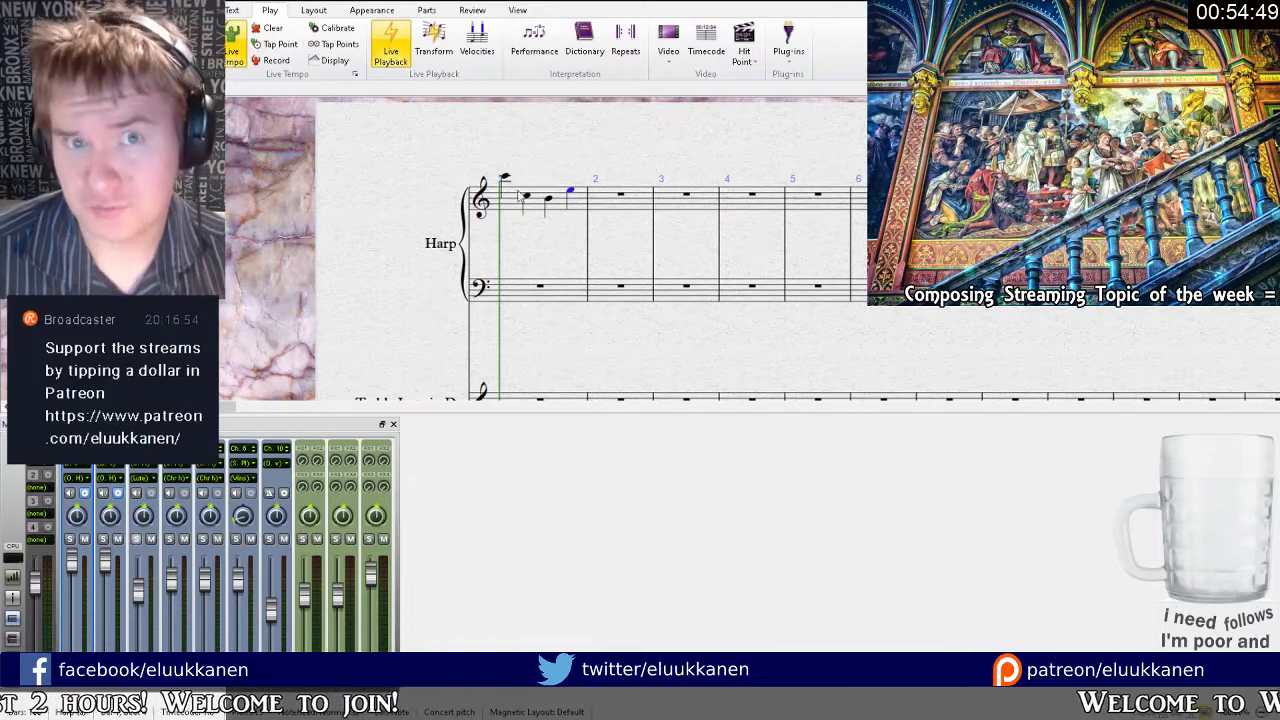
# Clear the trial notes from bar 1 of the harp's treble staff.
pyautogui.moveTo(547, 270); pyautogui.dragTo(540, 168)
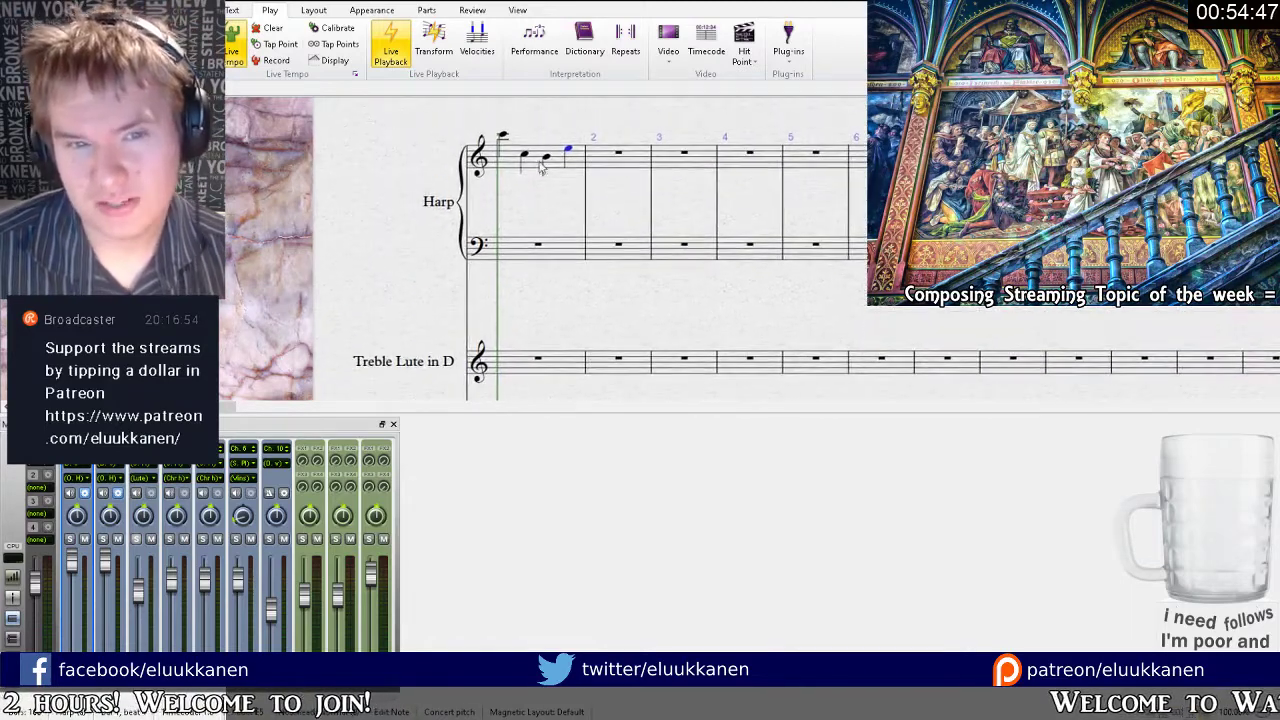
pyautogui.click(540, 168)
pyautogui.press('Delete')
# Enter a quarter note A in bar 1 of the harp's bass staff and quarter notes E, B, D, D in the treble lute's bar 1.
pyautogui.moveTo(540, 218); pyautogui.dragTo(550, 148)
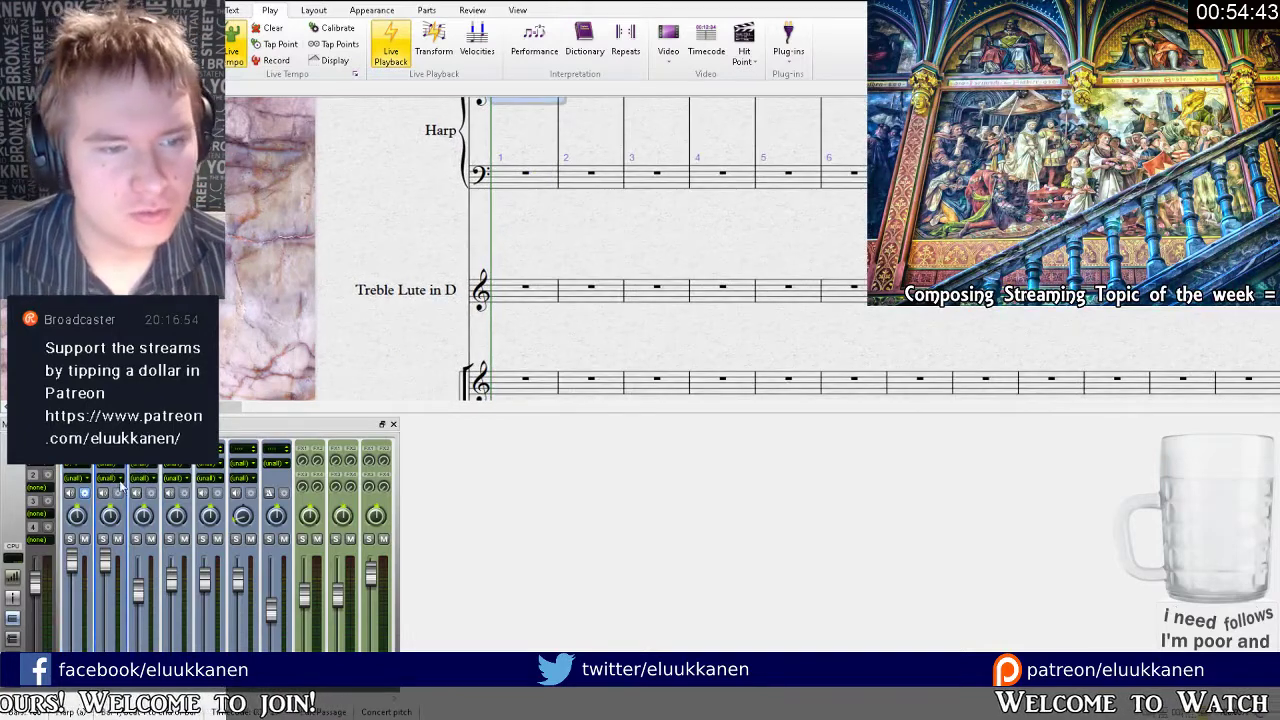
pyautogui.moveTo(359, 304); pyautogui.dragTo(386, 240)
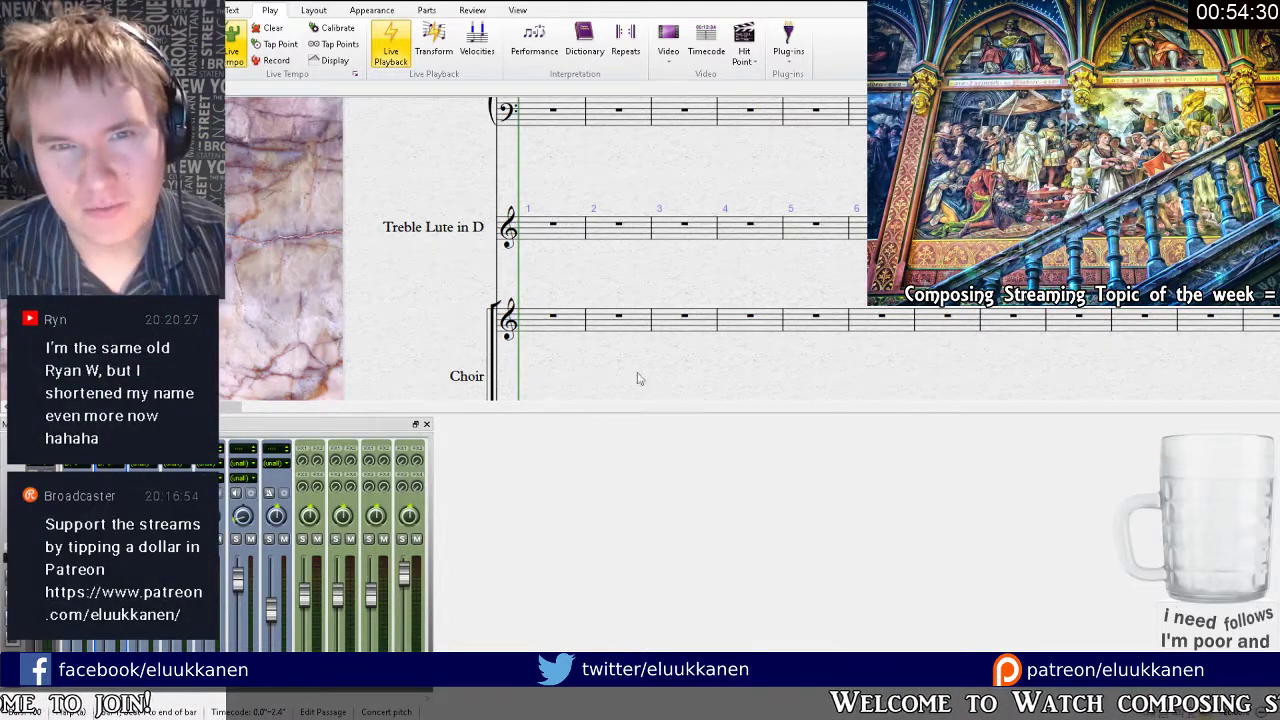
pyautogui.moveTo(606, 365); pyautogui.dragTo(514, 353)
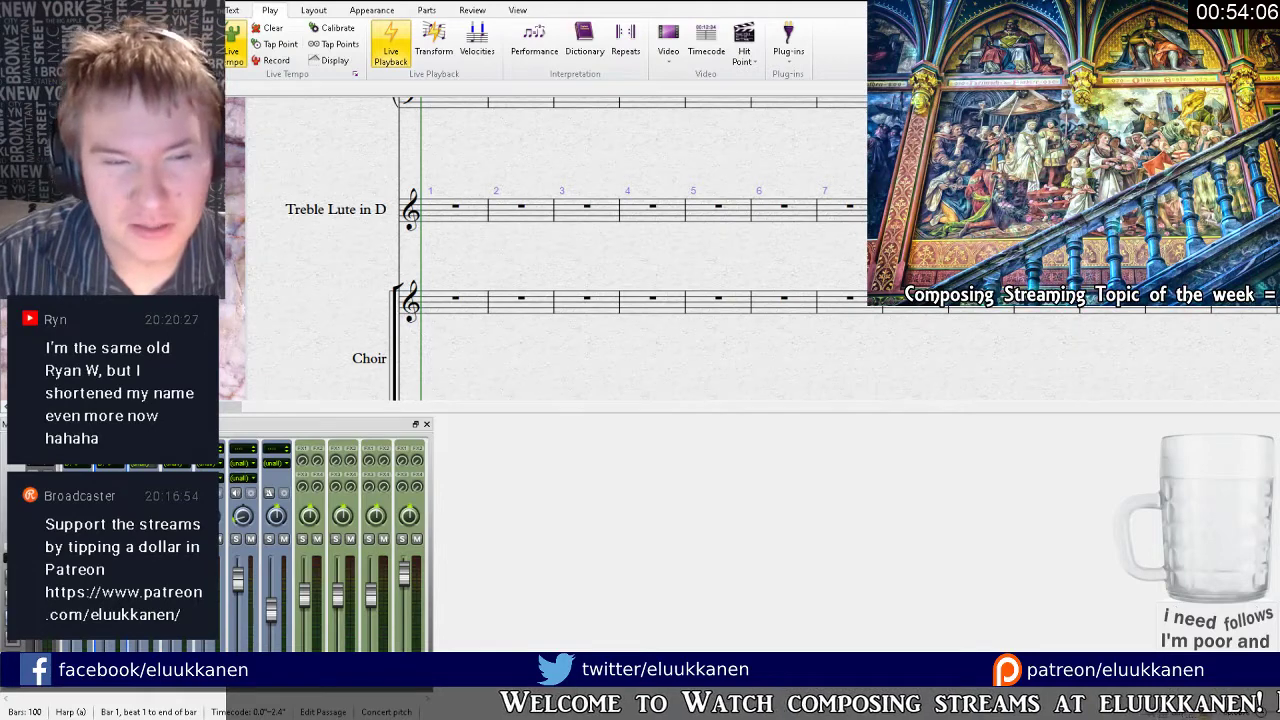
pyautogui.moveTo(357, 244); pyautogui.dragTo(404, 355)
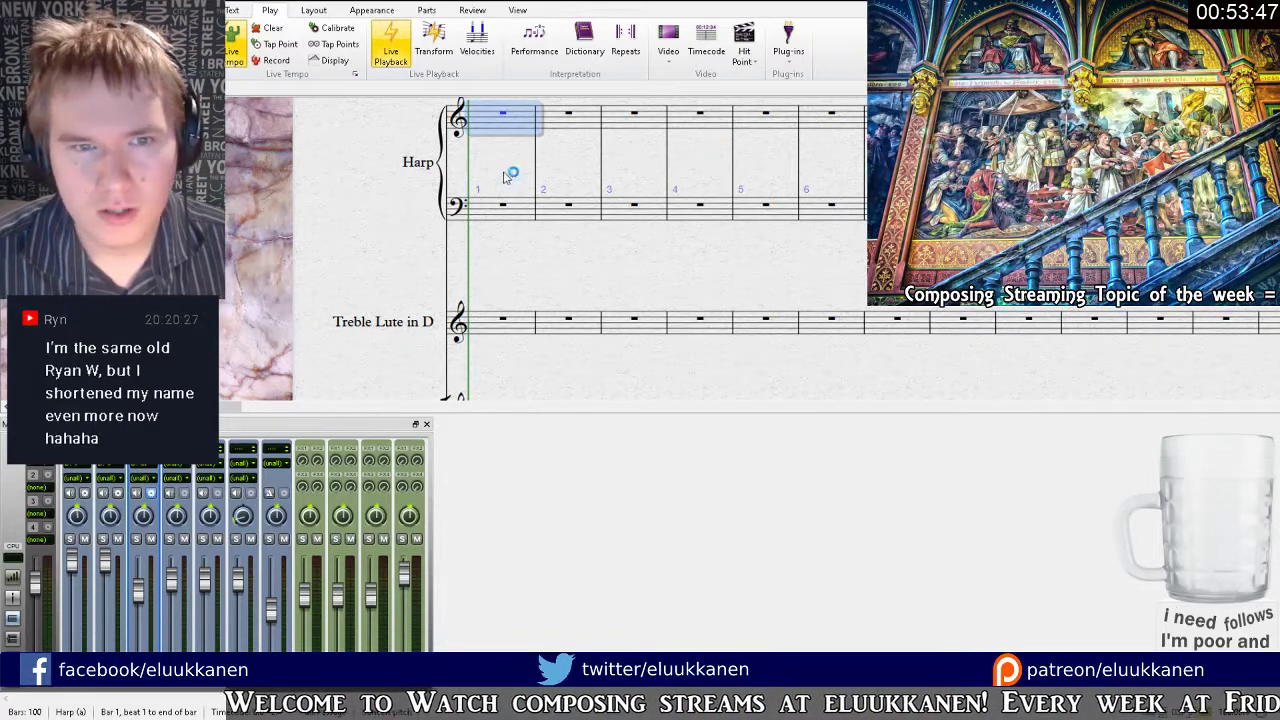
pyautogui.press('Escape')
pyautogui.press('n')
pyautogui.click(482, 216)
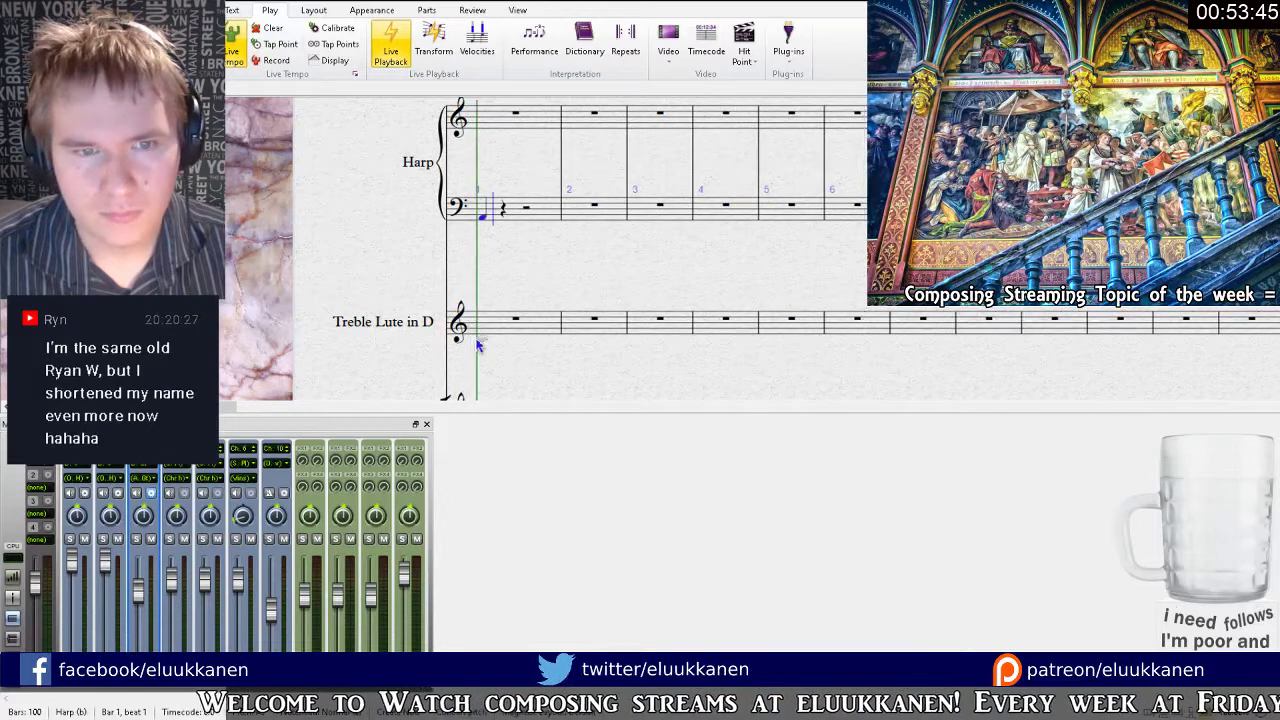
pyautogui.click(504, 326)
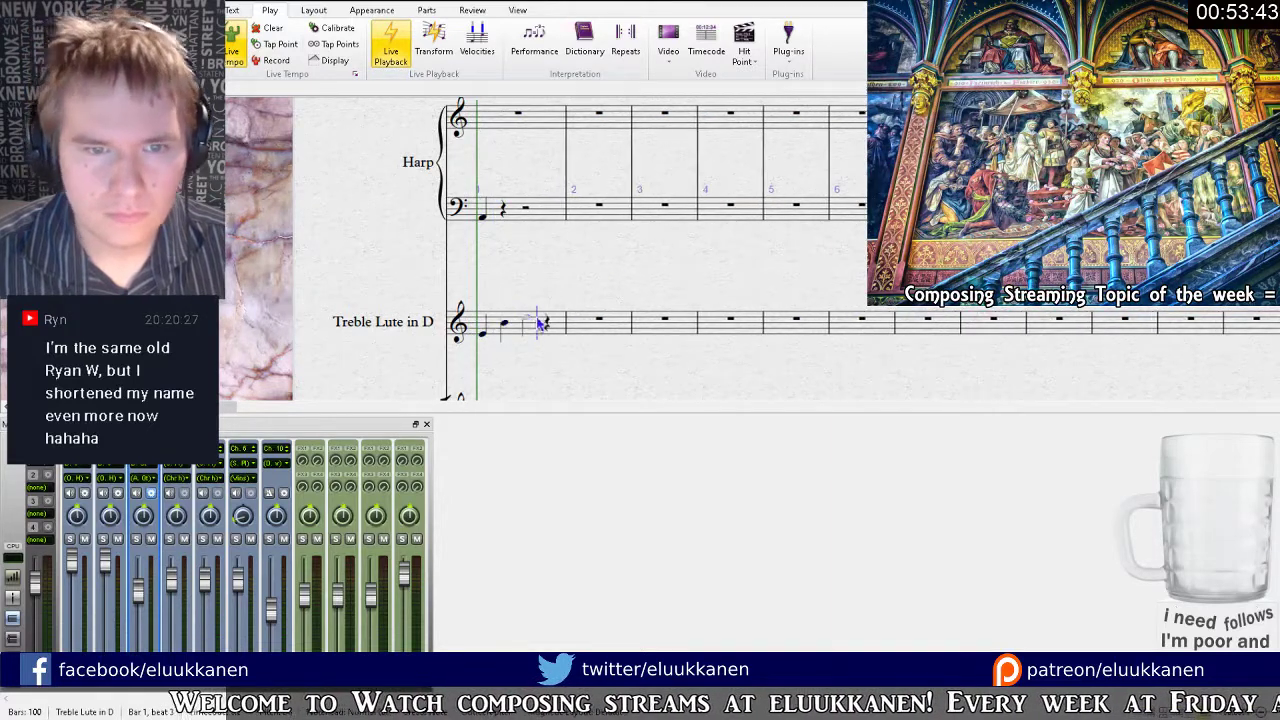
pyautogui.click(545, 322)
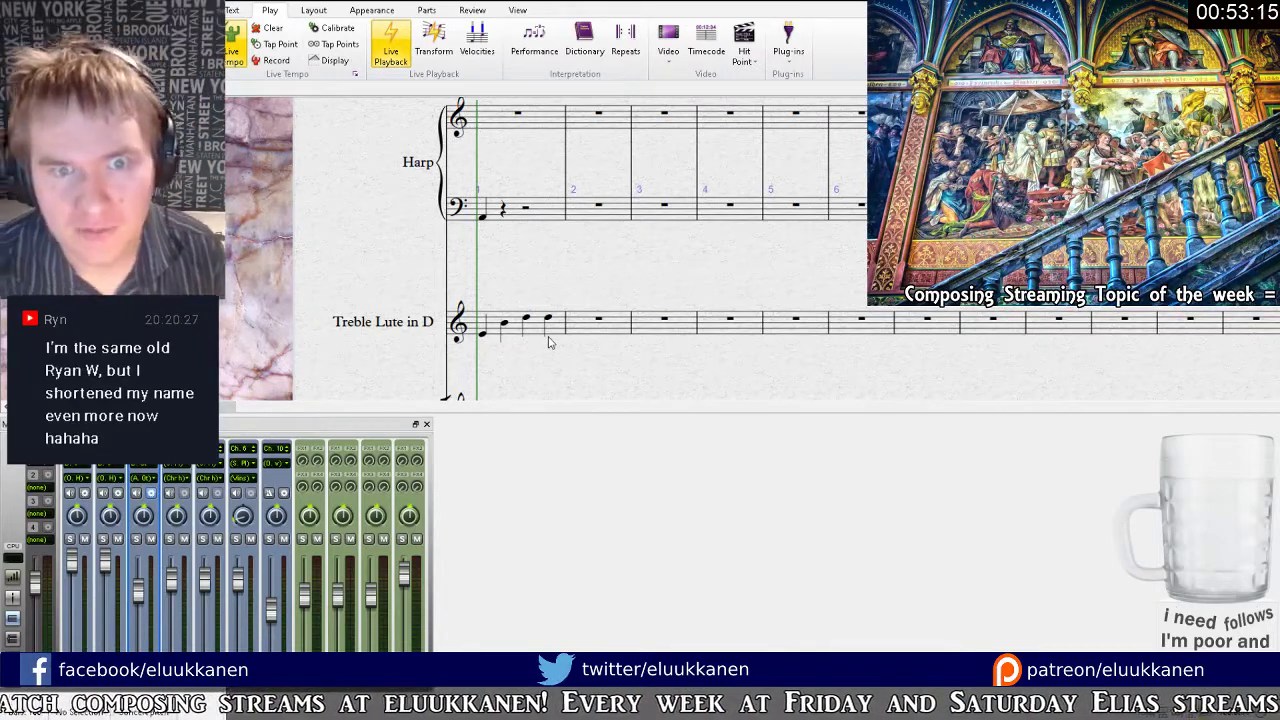
# Replace the treble lute's first two beats in bar 1 with rising eighth notes D, F, A, C.
pyautogui.press('3')
pyautogui.click(484, 336)
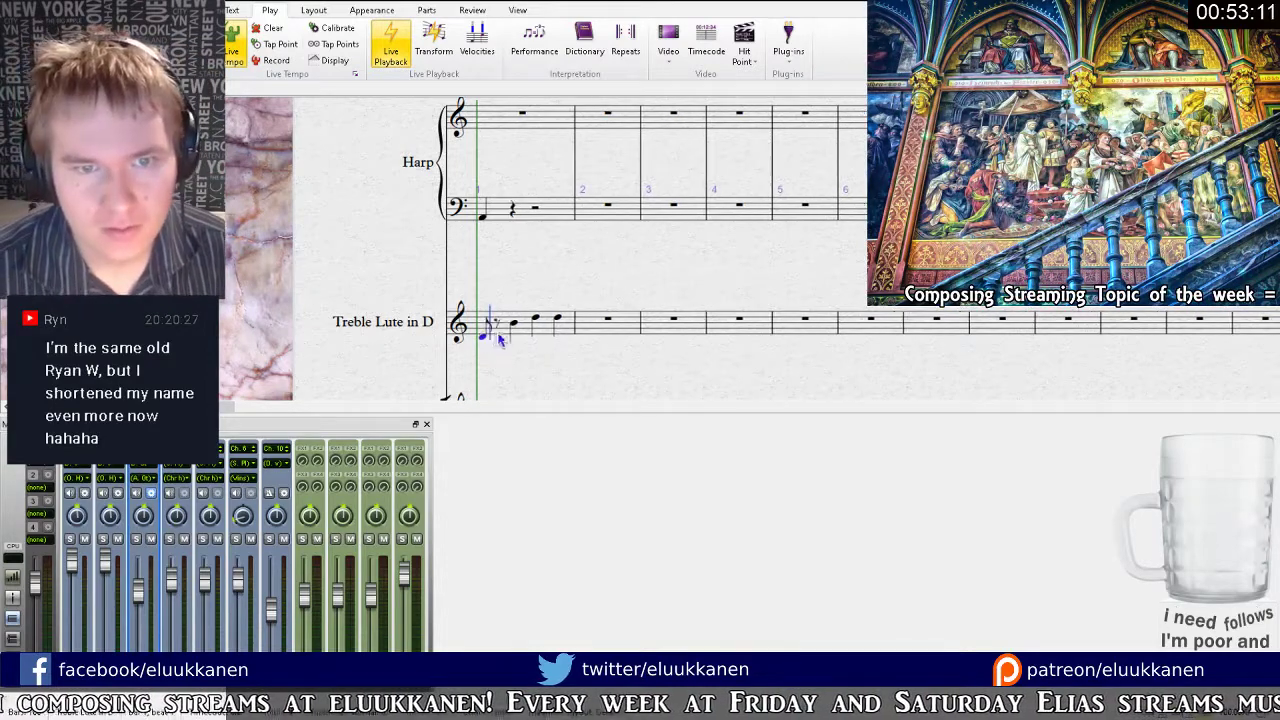
pyautogui.click(498, 331)
pyautogui.click(513, 326)
pyautogui.click(528, 320)
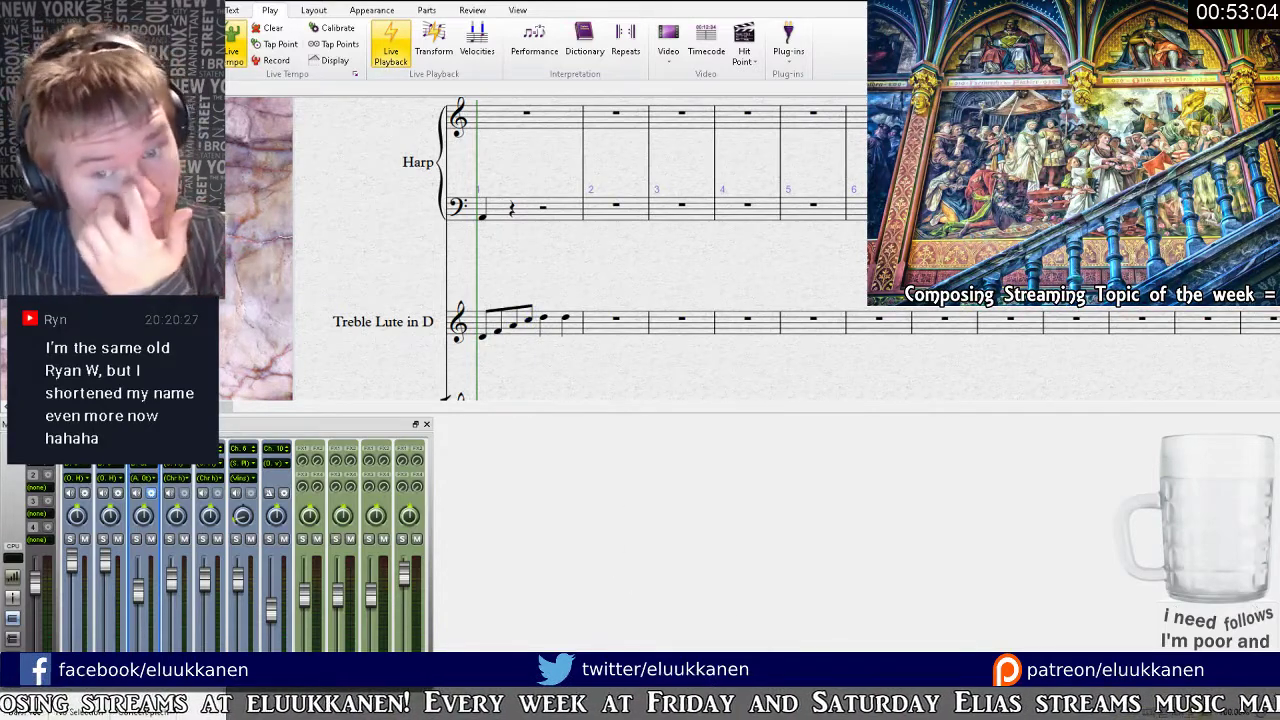
# Add a metronome mark of quarter note = 50 above bar 1 and shift it slightly towards the clef.
pyautogui.scroll(3, 490, 265)
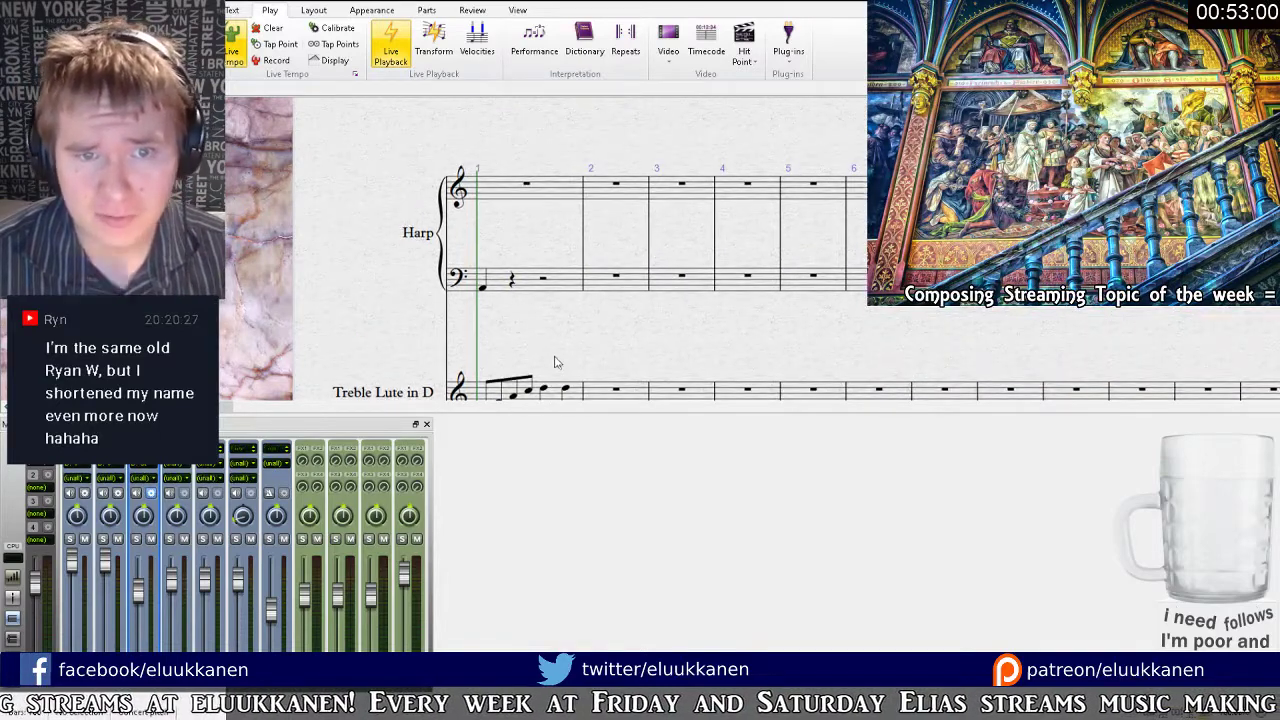
pyautogui.hotkey('ctrl', 'alt', 't')
pyautogui.click(478, 145)
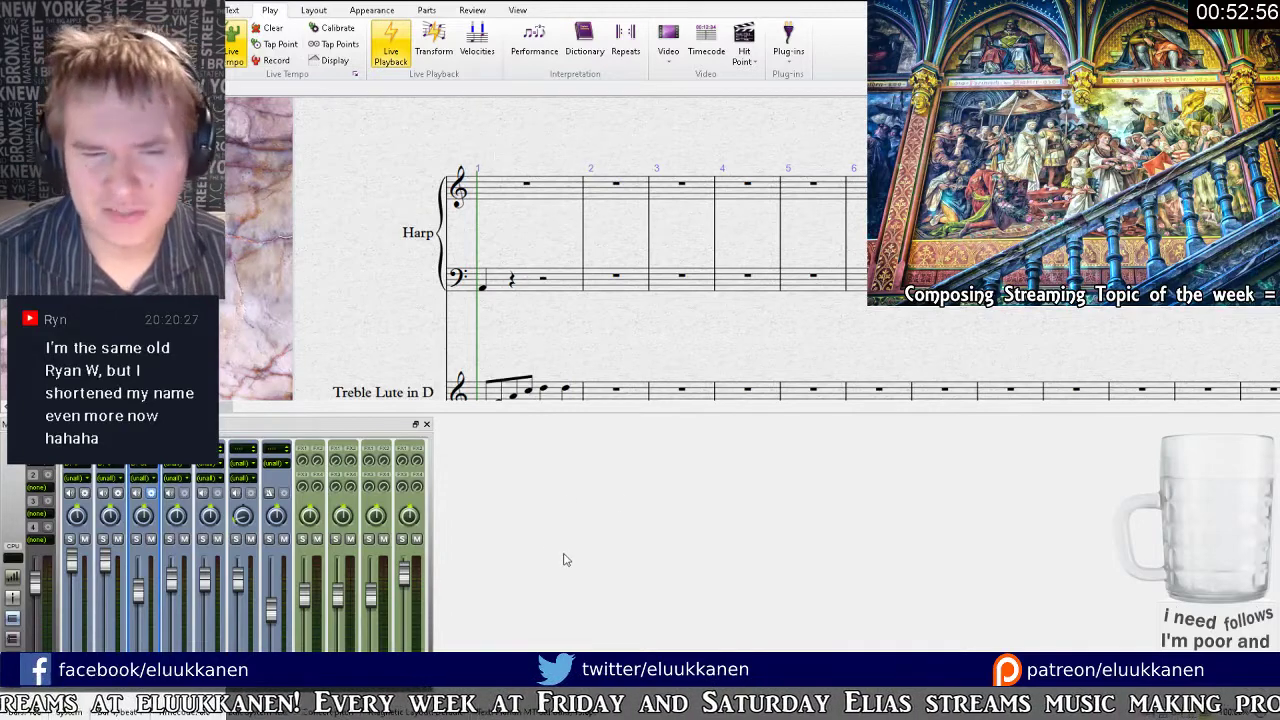
pyautogui.hotkey('ctrl', '4')
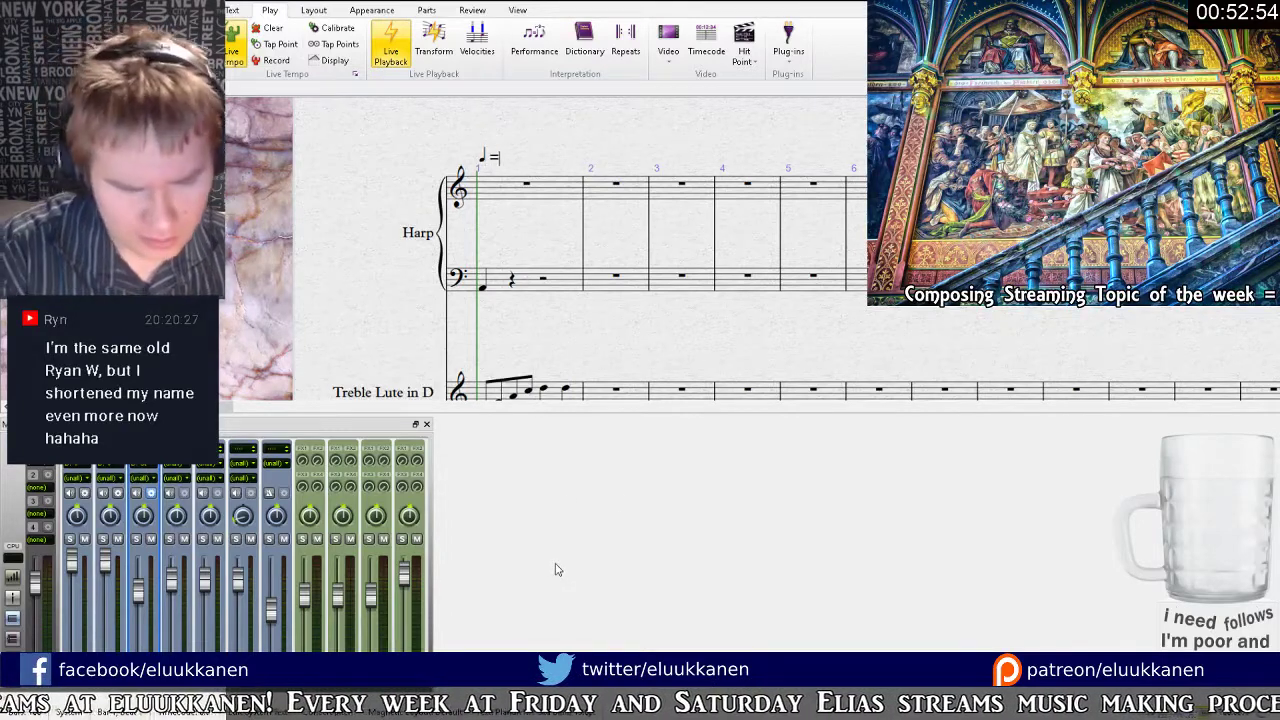
pyautogui.write('= ')
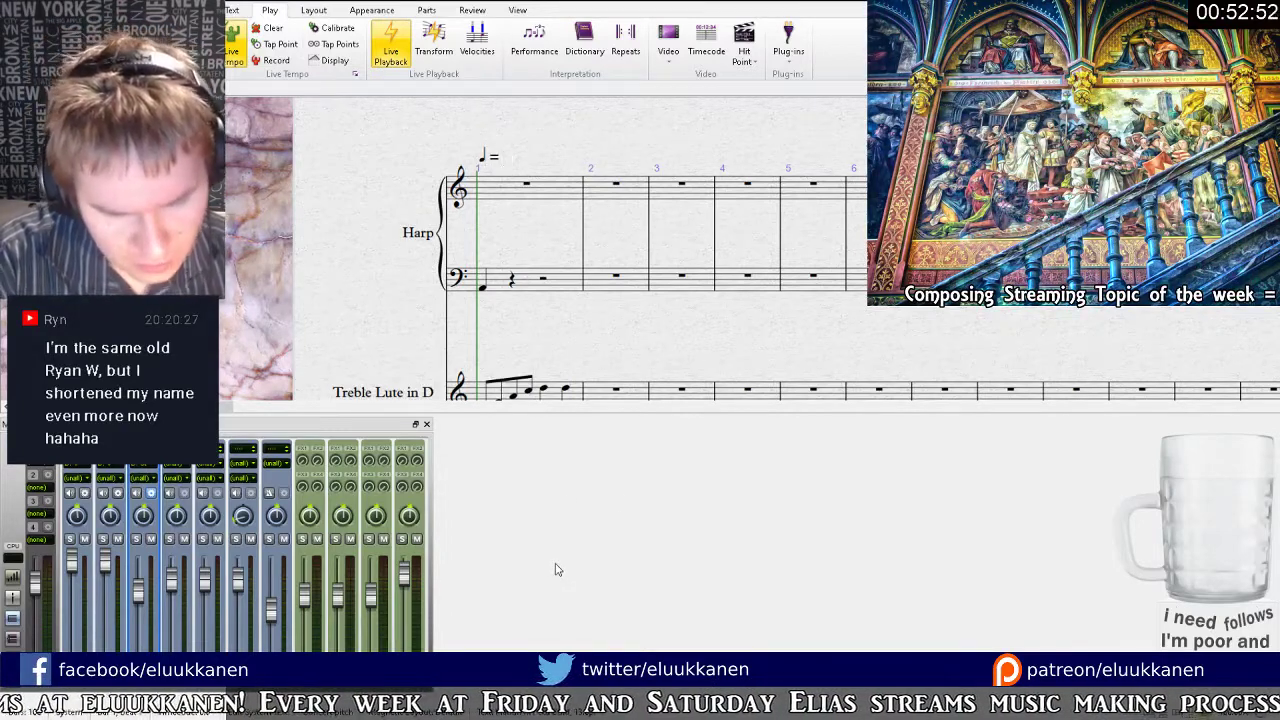
pyautogui.write('50')
pyautogui.press('Escape')
pyautogui.press('Escape')
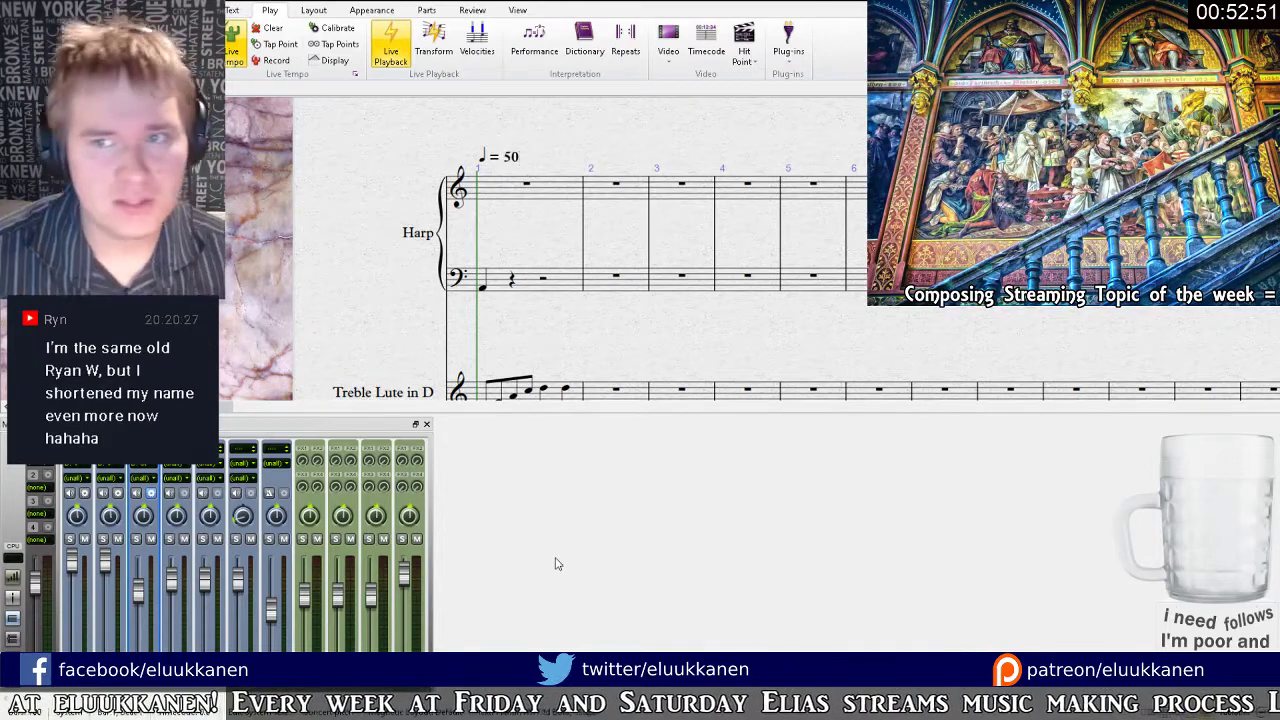
pyautogui.click(494, 154)
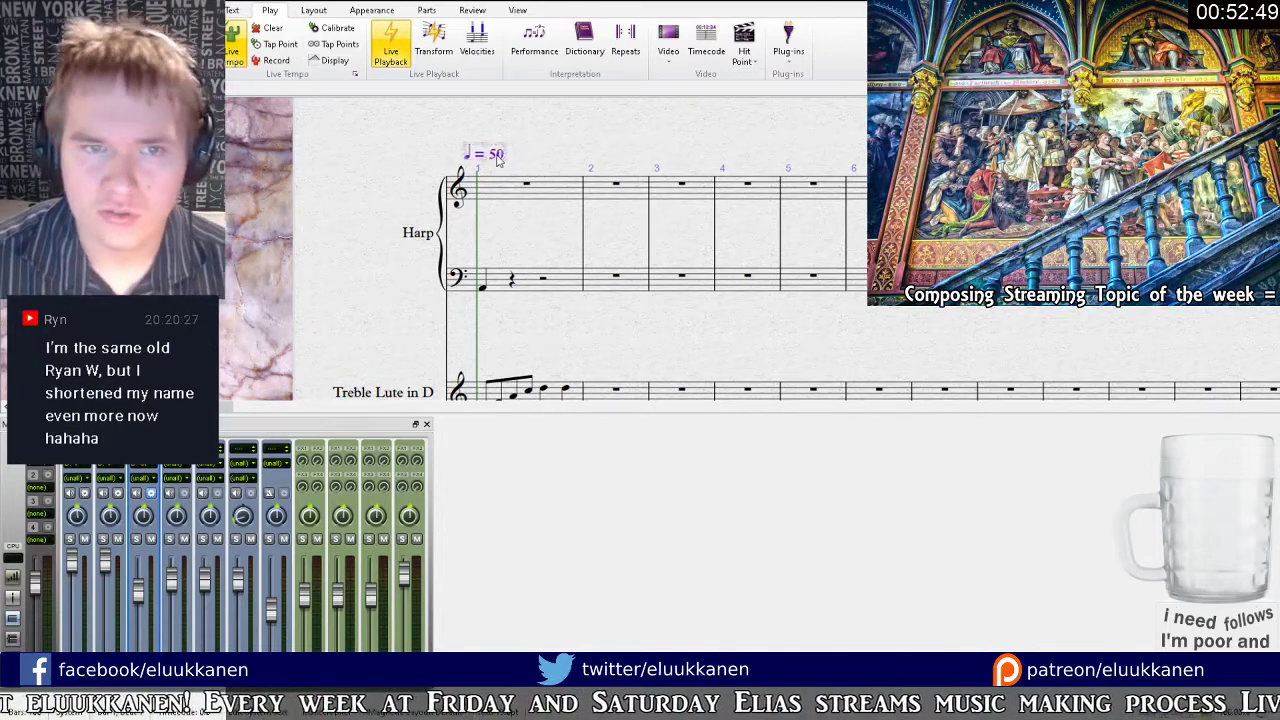
# Add a key signature of four flats at the start of the score.
pyautogui.moveTo(586, 343); pyautogui.dragTo(579, 225)
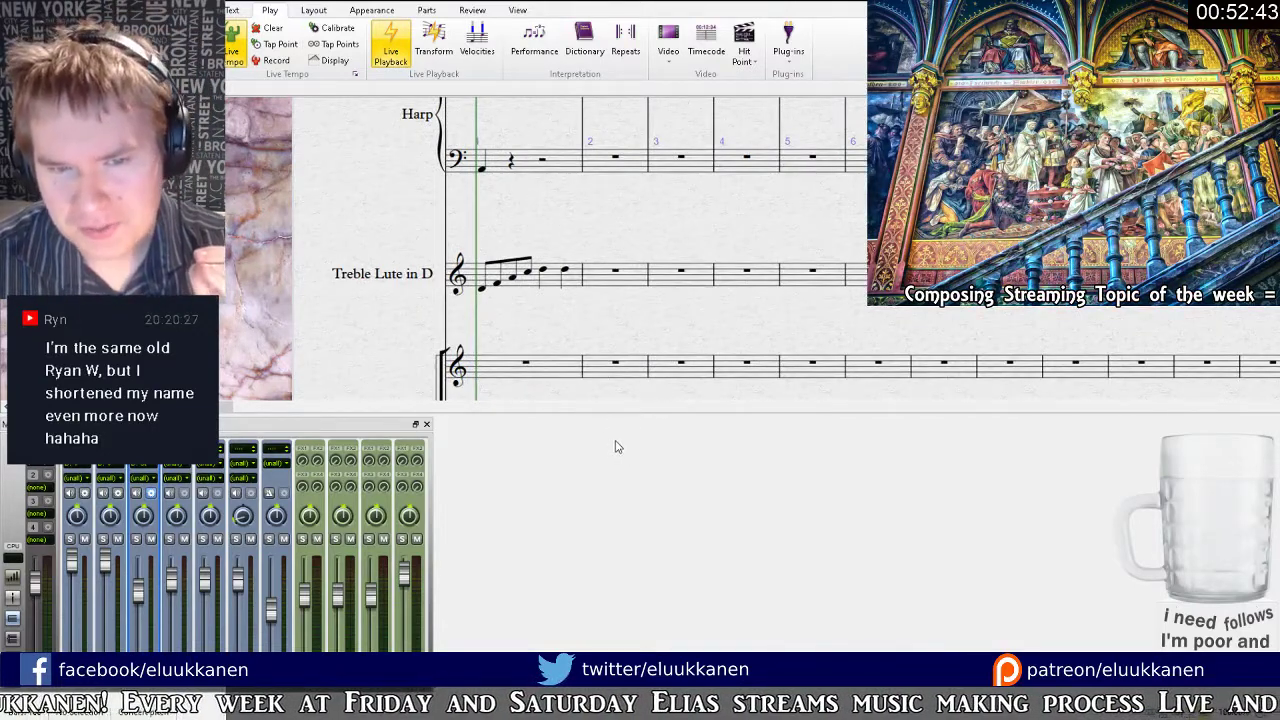
pyautogui.click(190, 10)
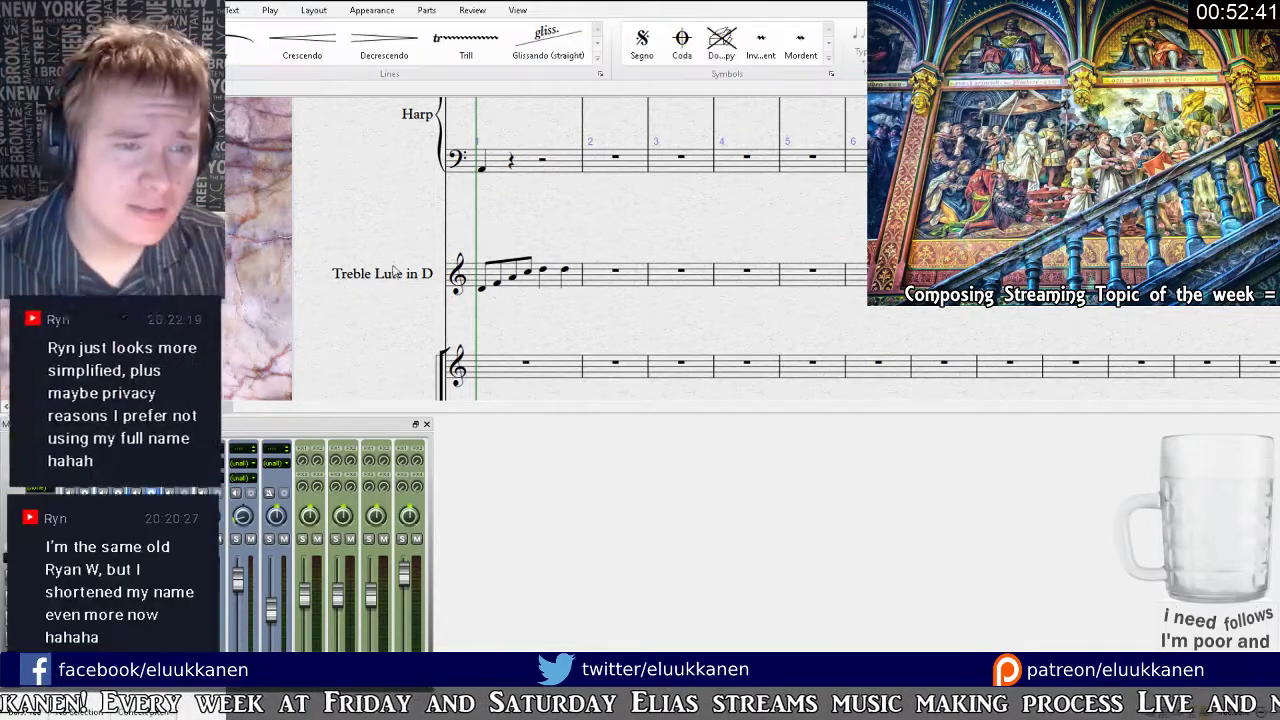
pyautogui.click(294, 347)
pyautogui.click(497, 293)
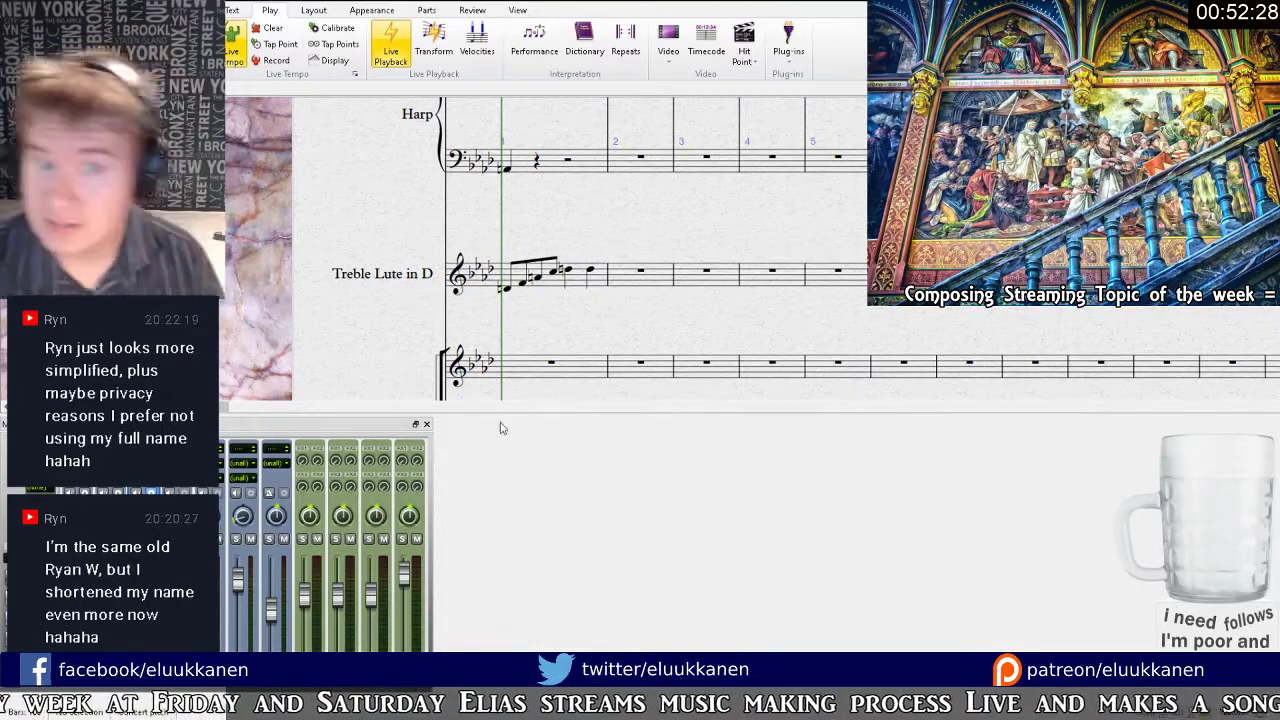
# Clear all notes from bar 1 of the treble lute staff.
pyautogui.click(548, 292)
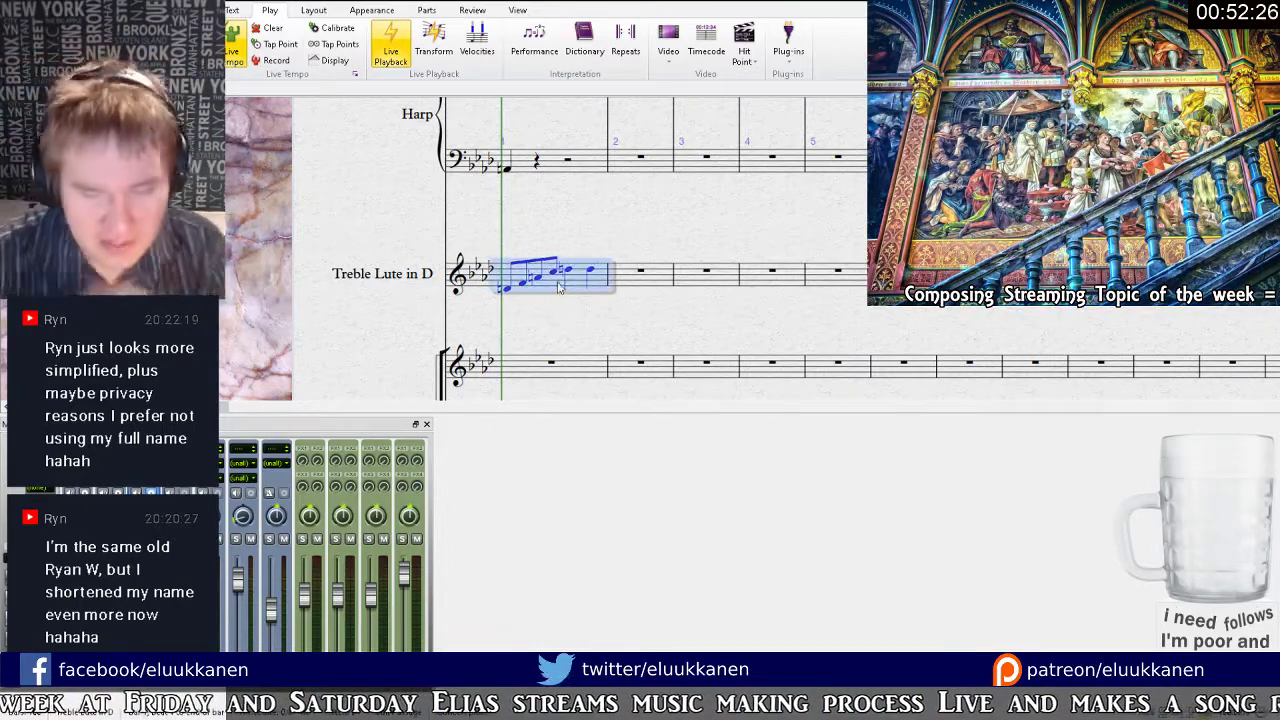
pyautogui.press('Delete')
pyautogui.press('Escape')
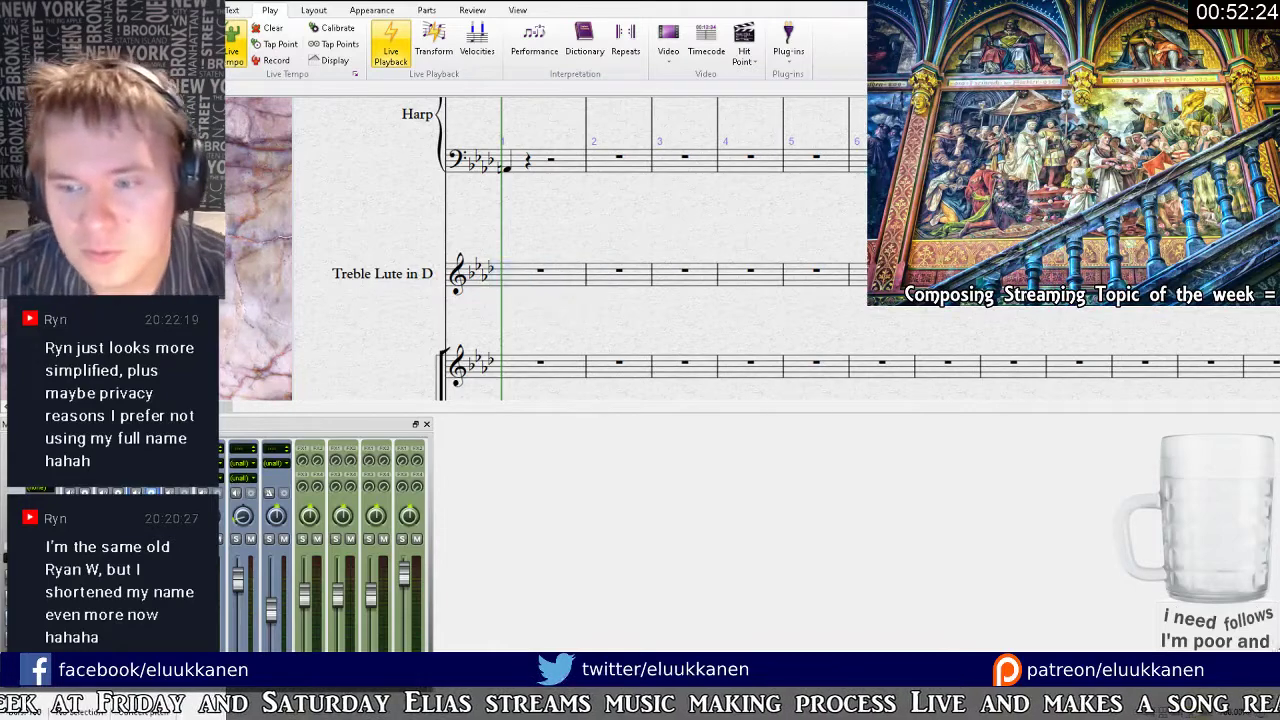
# Try two eighth notes, G and A-flat, at the start of the treble lute's bar 1.
pyautogui.click(510, 280)
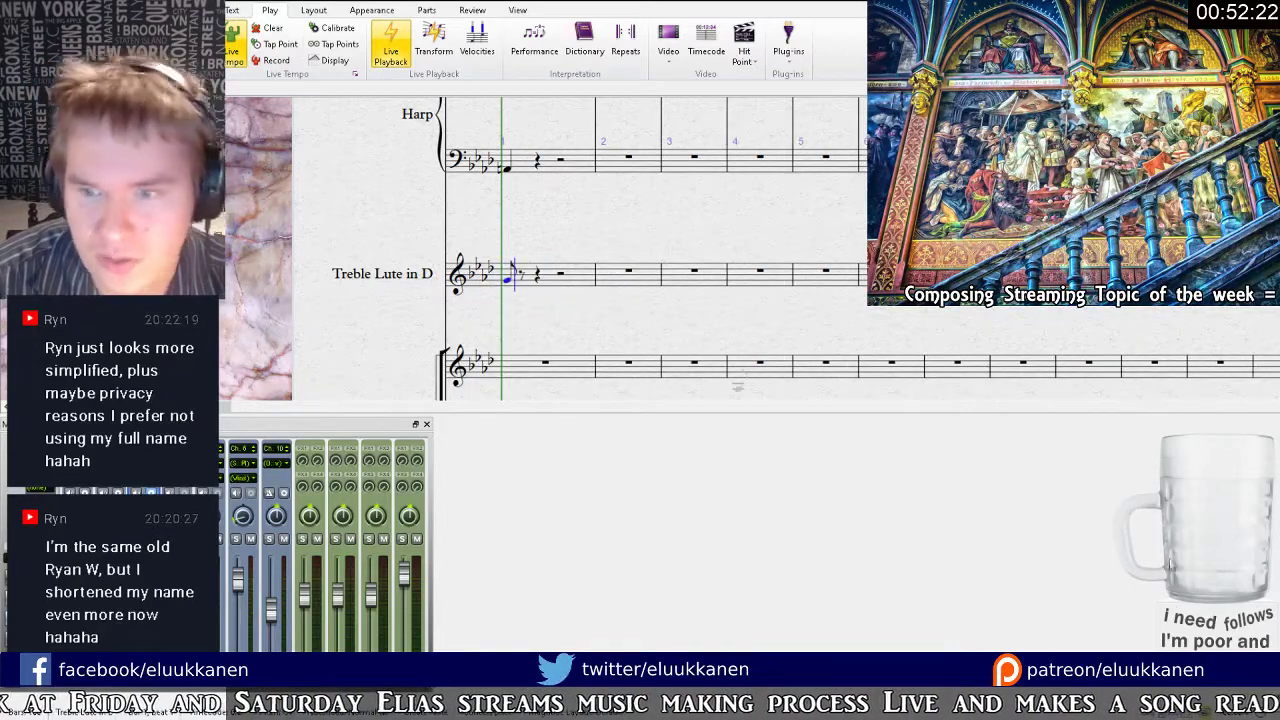
pyautogui.click(522, 280)
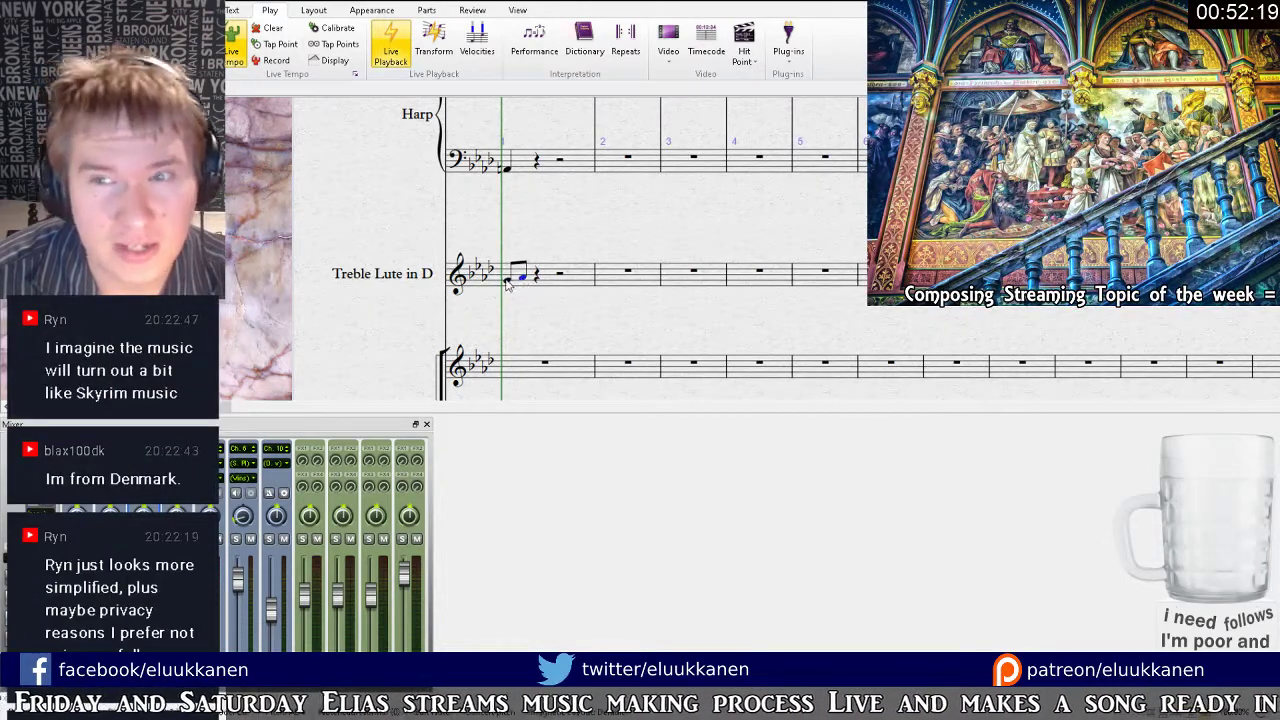
pyautogui.keyDown('ctrl'); pyautogui.click(505, 287); pyautogui.keyUp('ctrl')
pyautogui.keyDown('ctrl'); pyautogui.click(515, 287); pyautogui.keyUp('ctrl')
pyautogui.keyDown('ctrl'); pyautogui.click(519, 289); pyautogui.keyUp('ctrl')
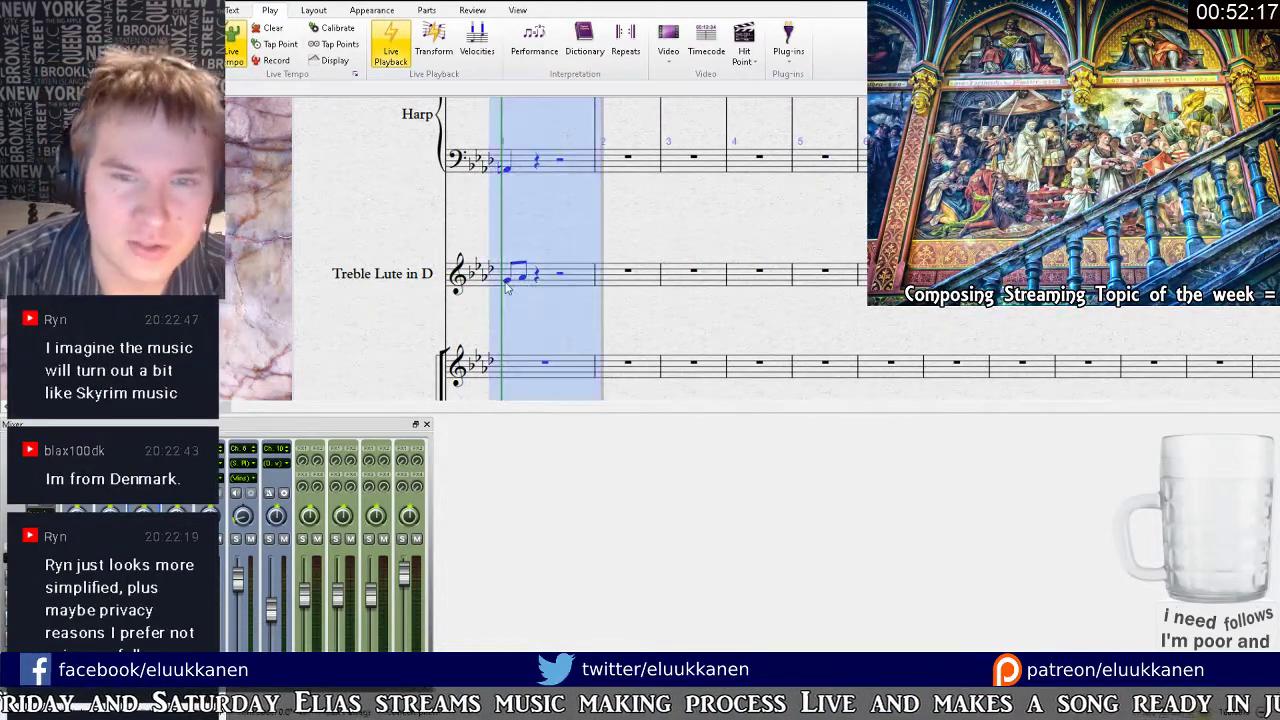
pyautogui.press('Escape')
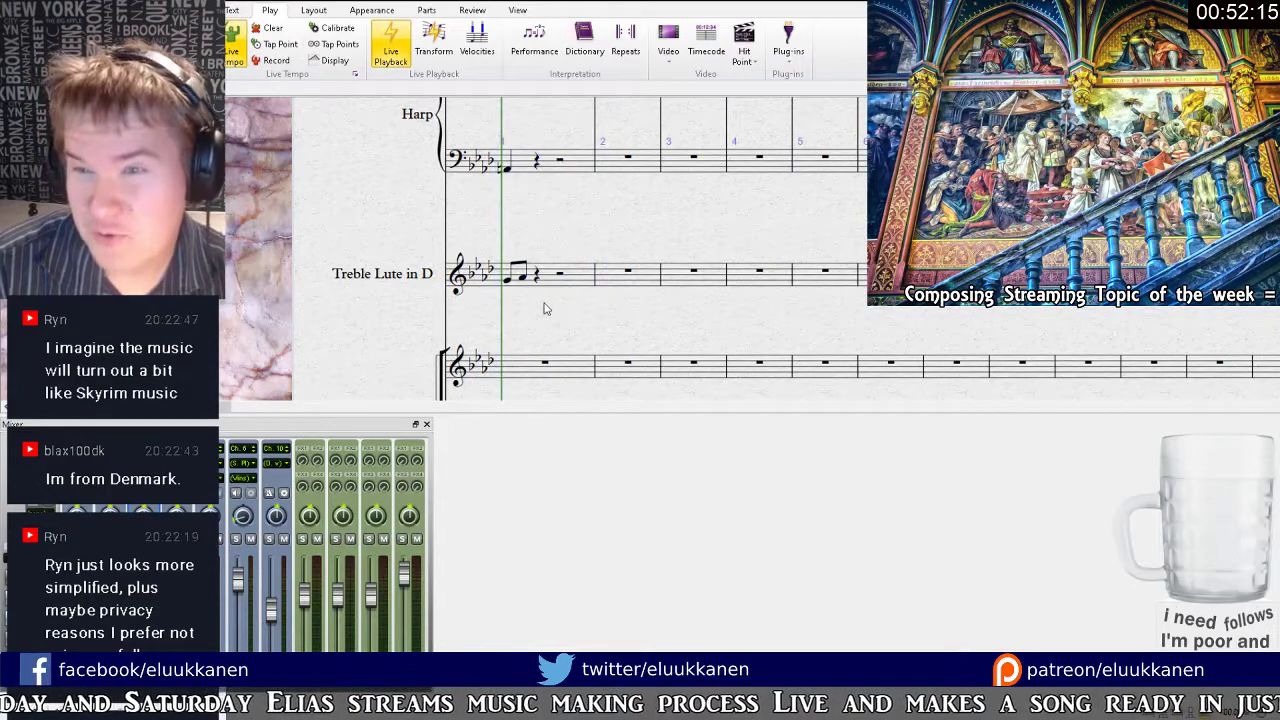
# Clear the note from bar 1 of the harp's bass staff.
pyautogui.scroll(1, 520, 248)
pyautogui.click(526, 232)
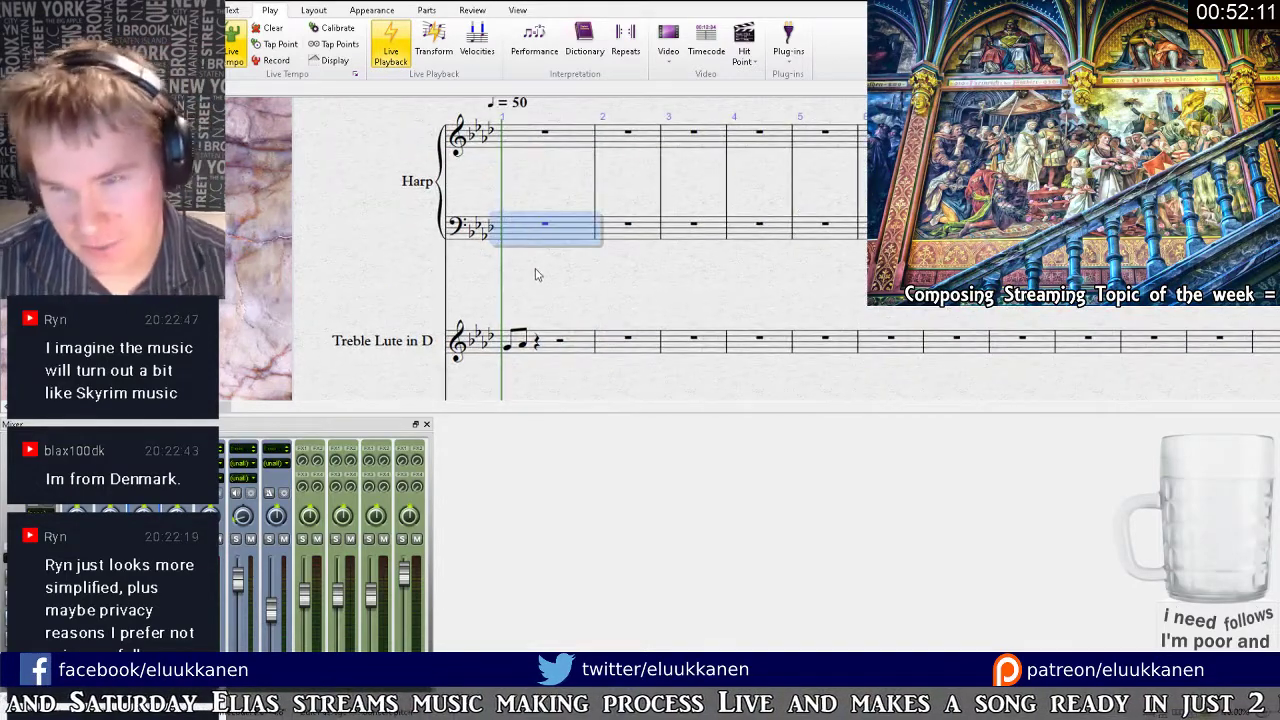
pyautogui.press('Escape')
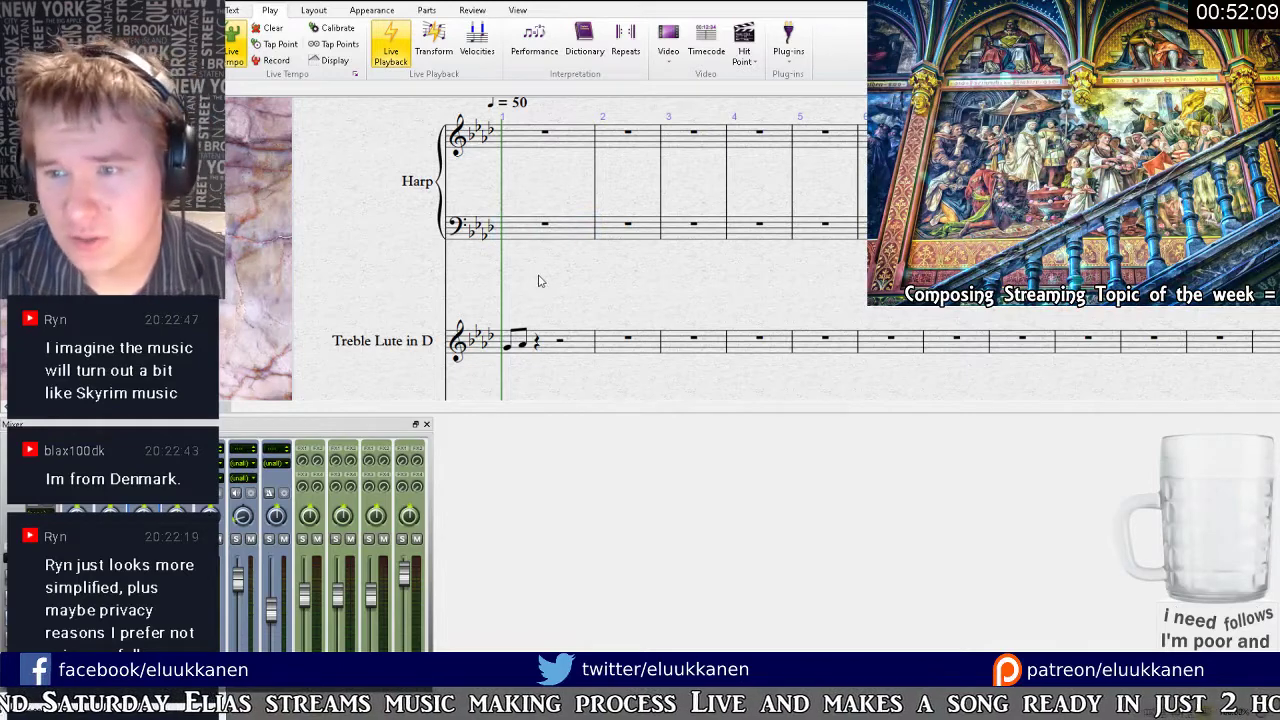
# Replace the treble lute's first beat with an eighth note B-flat followed by sixteenth notes C and D-flat.
pyautogui.moveTo(540, 285); pyautogui.dragTo(588, 267)
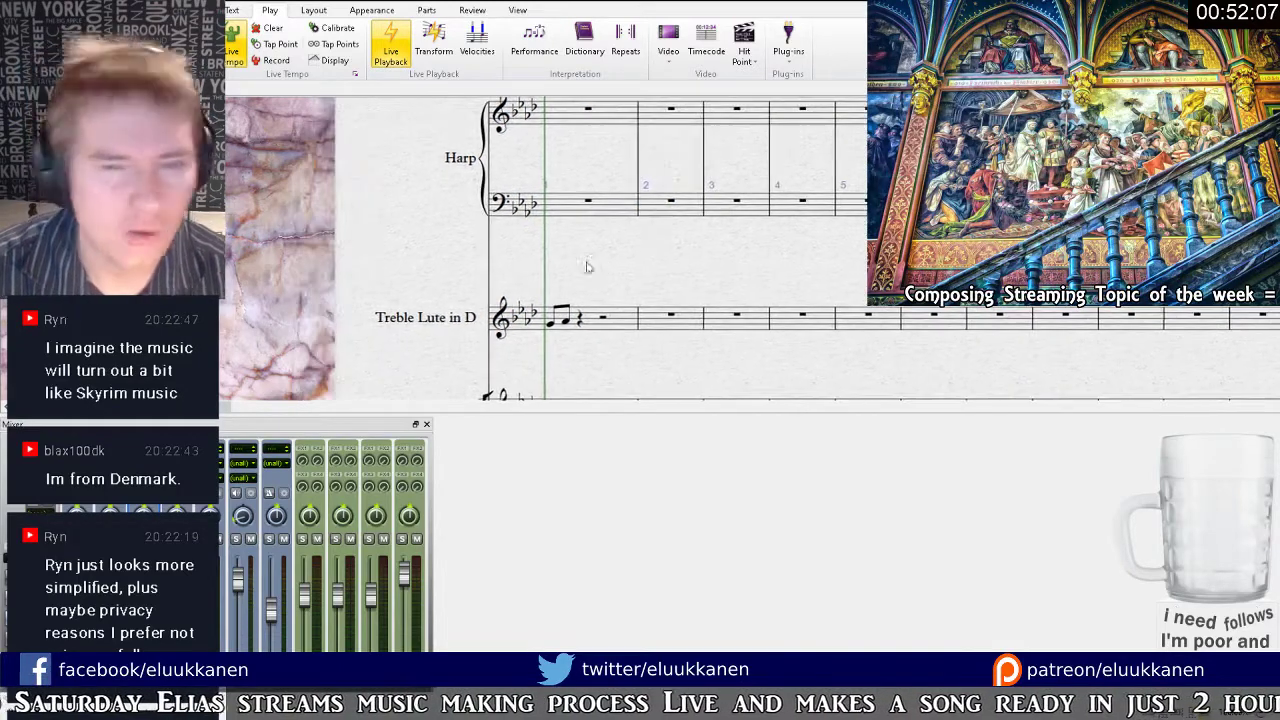
pyautogui.click(551, 323)
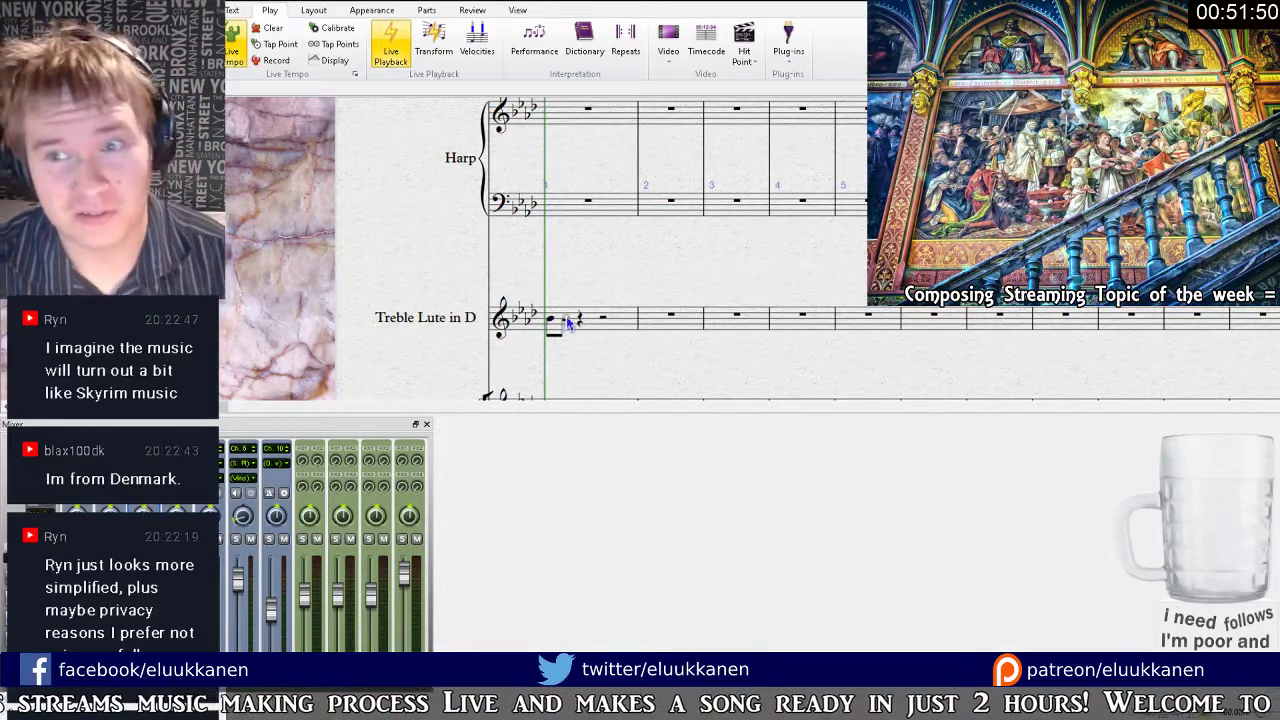
pyautogui.click(568, 320)
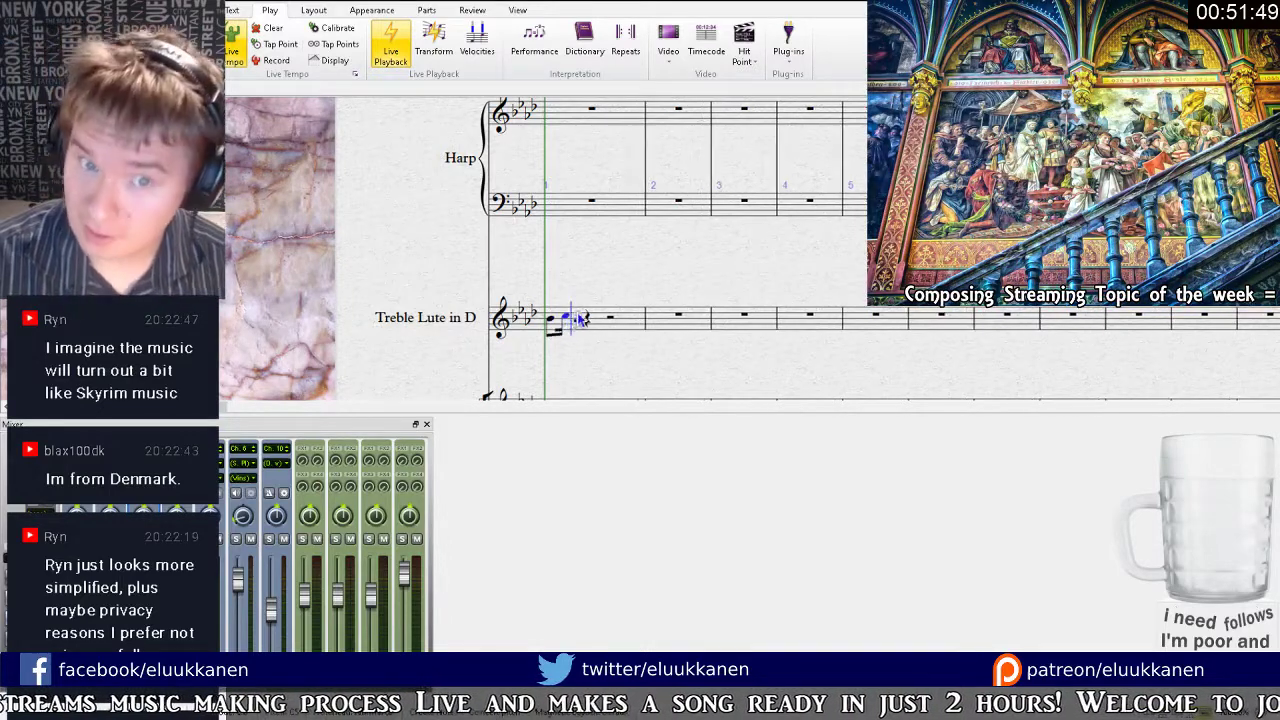
pyautogui.click(578, 318)
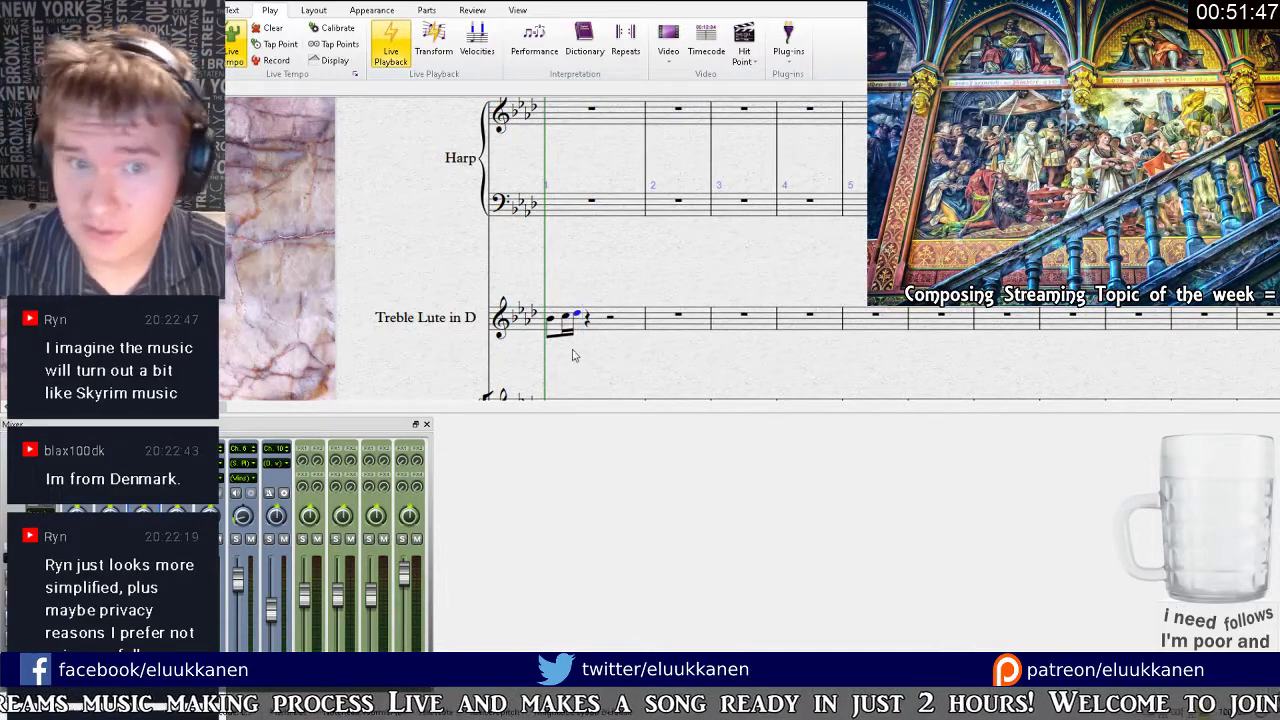
pyautogui.press('Escape')
pyautogui.press('Escape')
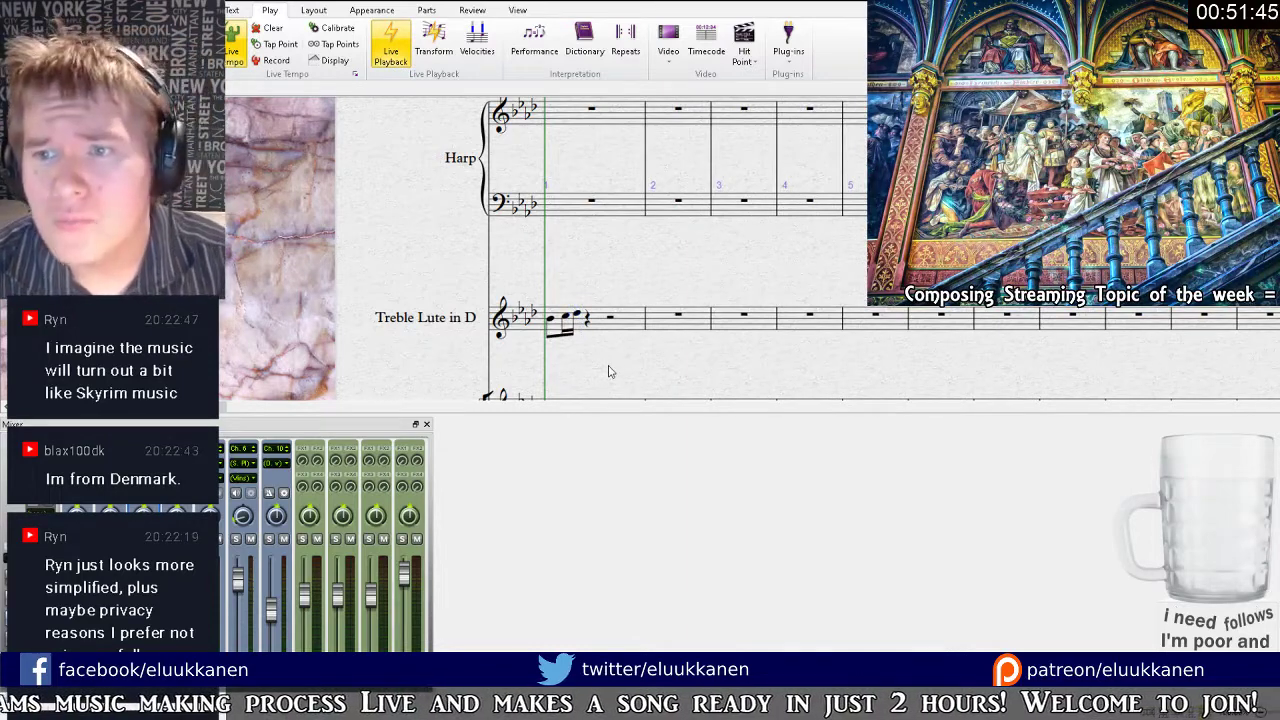
# Repeat the three-note lute figure on beat 2 of bar 1 and repitch the copy to descend E-flat, D-flat, C.
pyautogui.click(550, 319)
pyautogui.keyDown('ctrl'); pyautogui.click(565, 316); pyautogui.keyUp('ctrl')
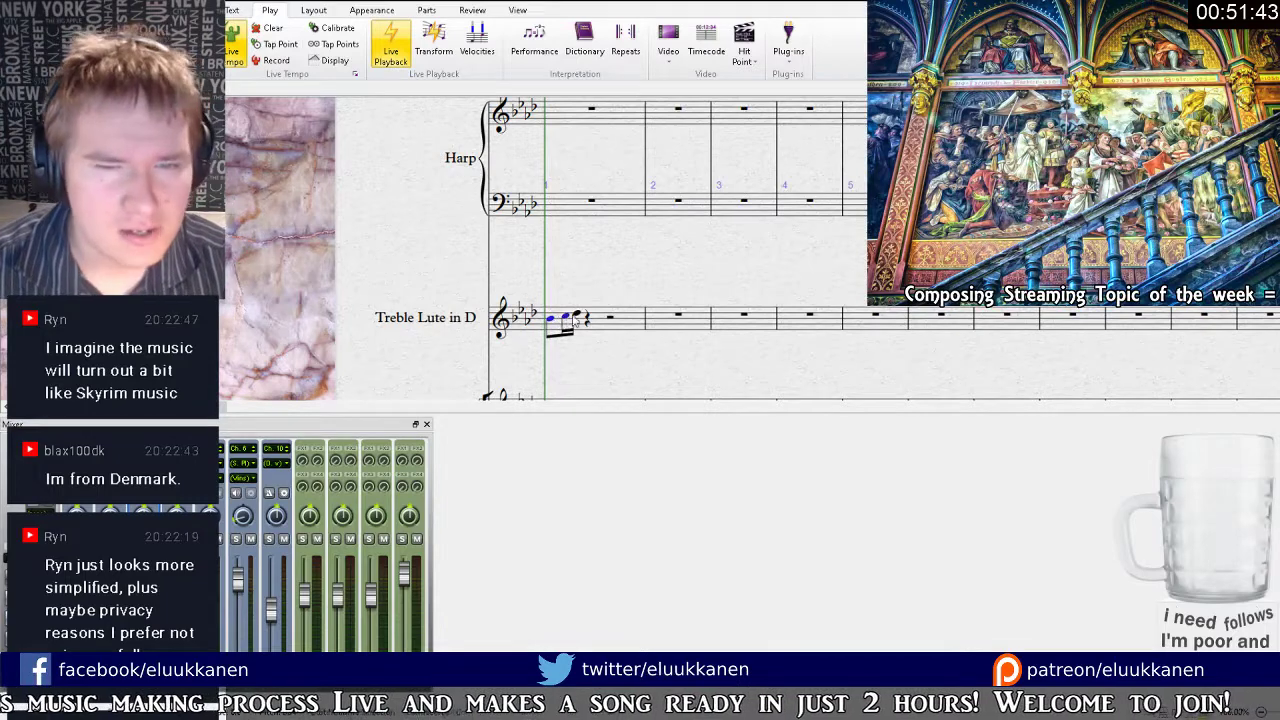
pyautogui.press('r')
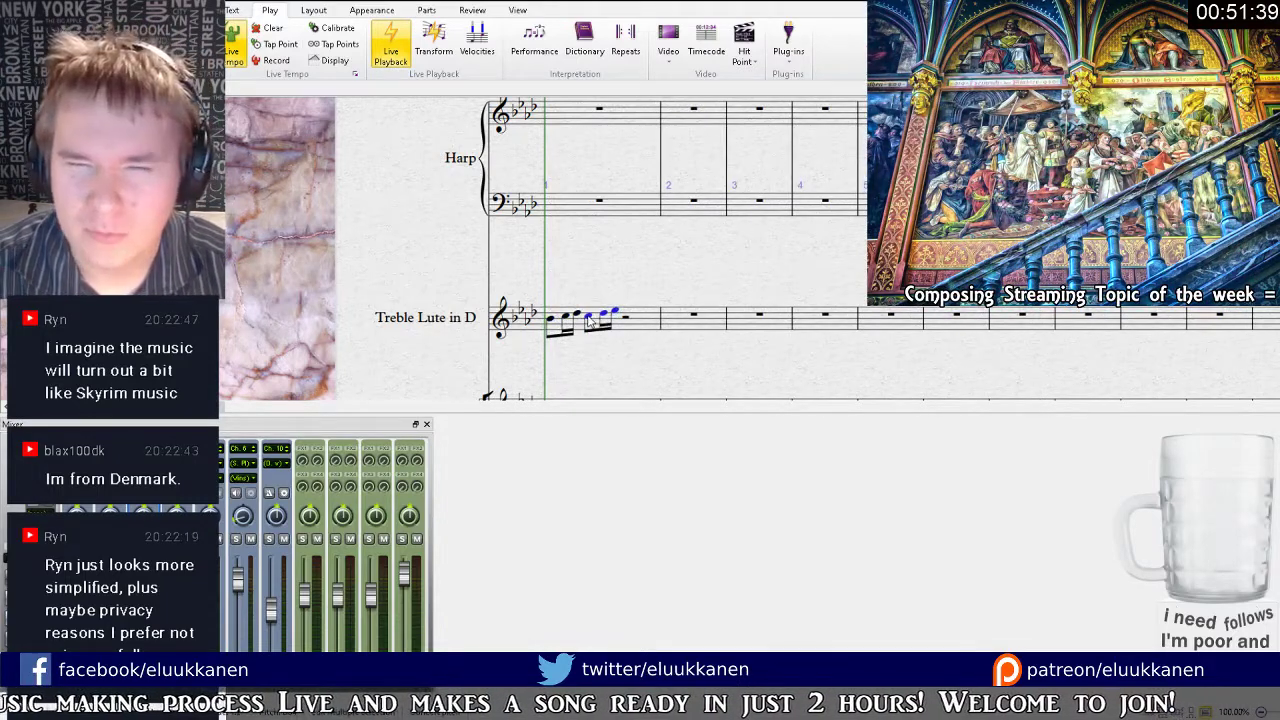
pyautogui.moveTo(597, 318); pyautogui.dragTo(593, 297)
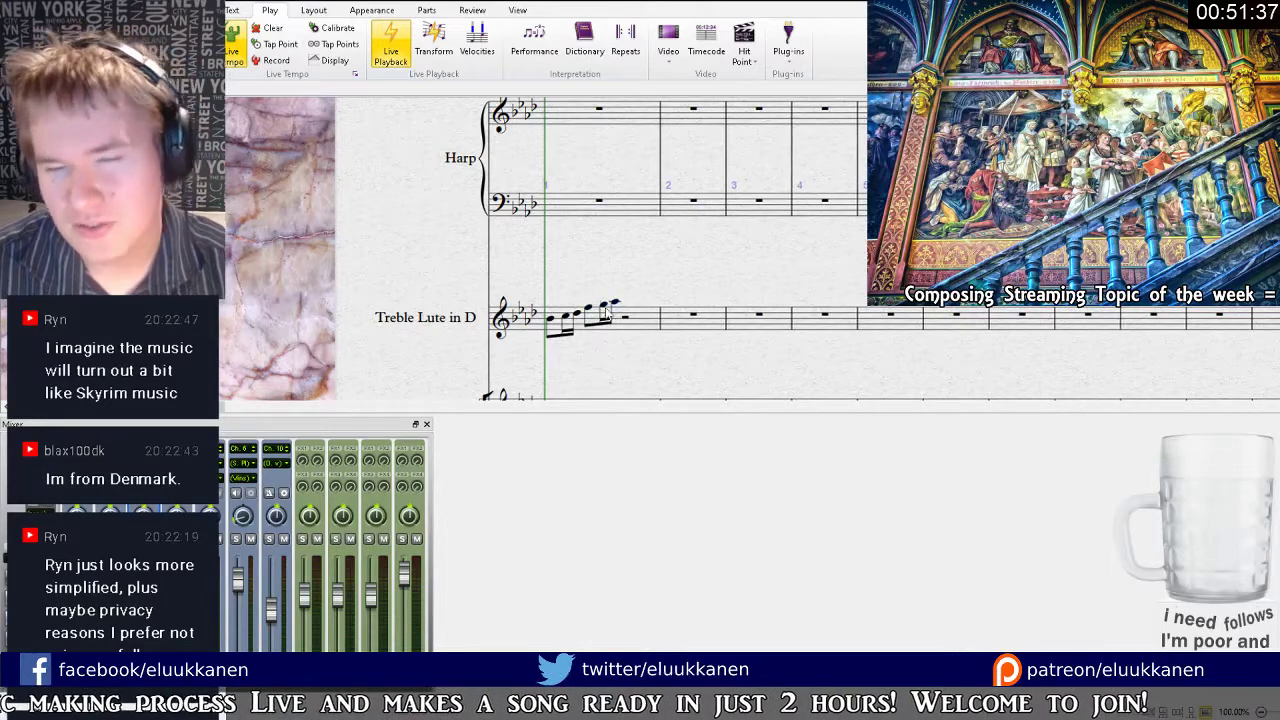
pyautogui.click(606, 312)
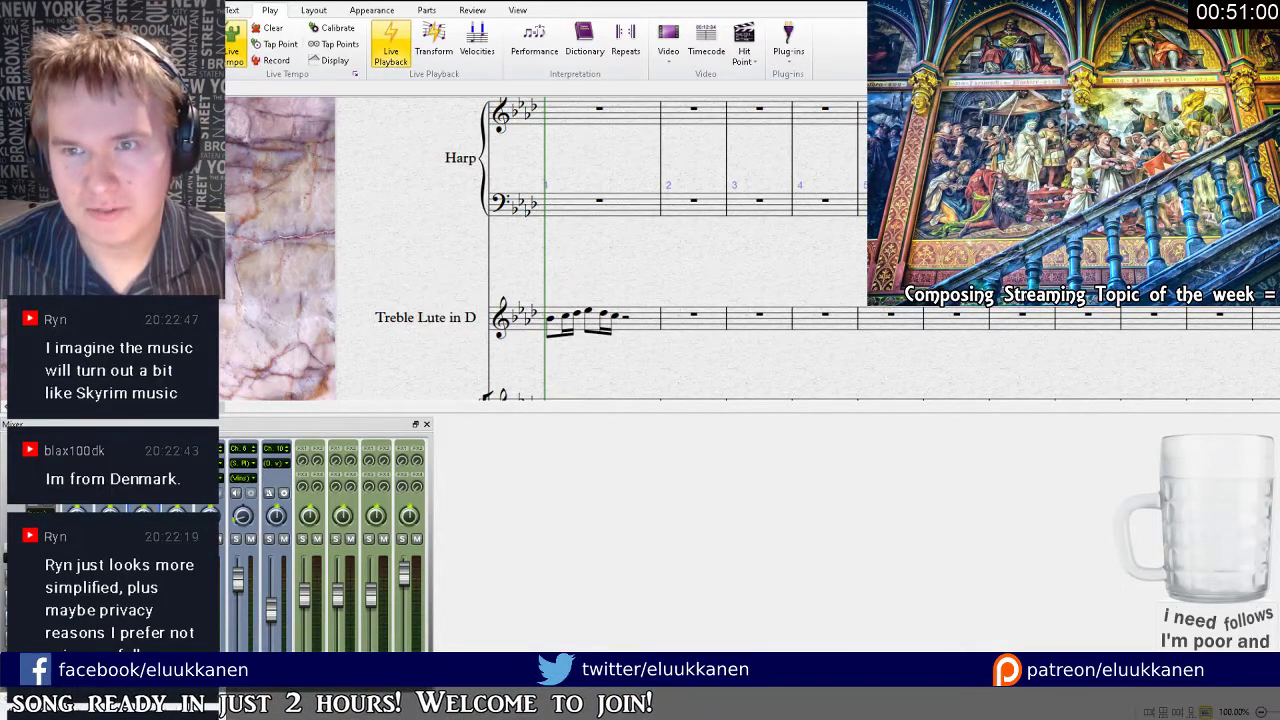
# Play back the treble lute figure in bar 1.
pyautogui.click(518, 10)
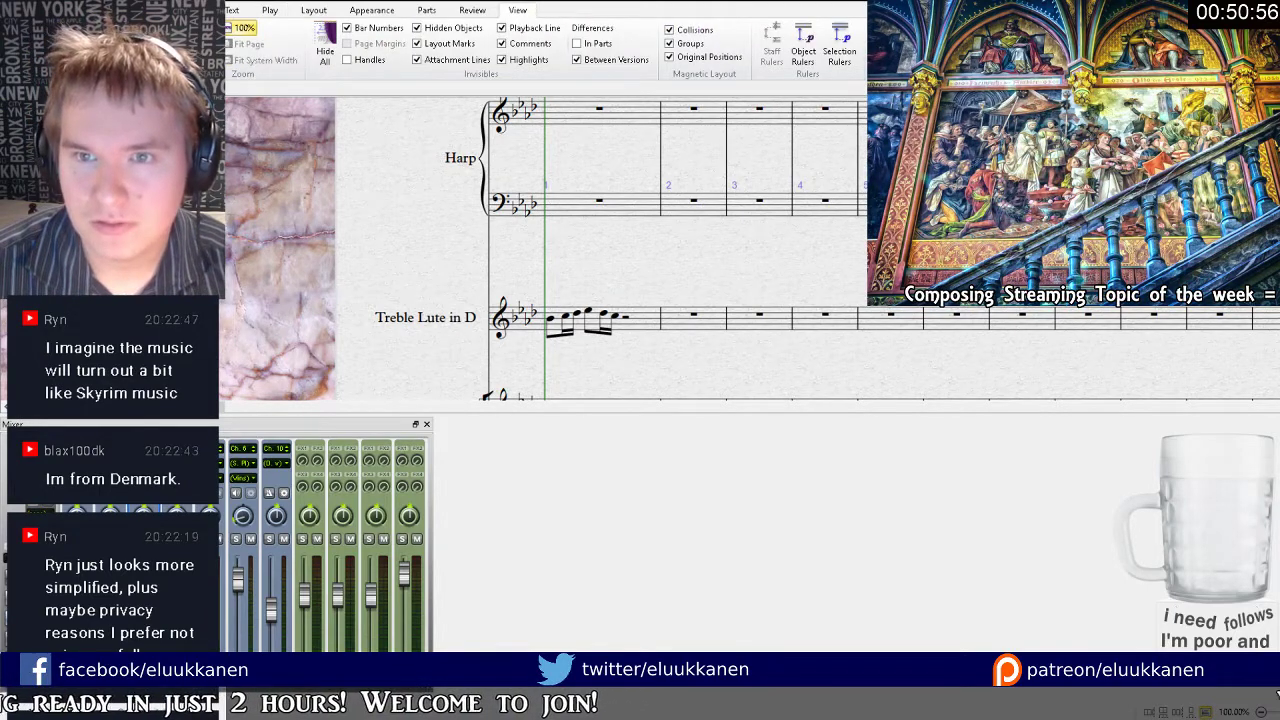
pyautogui.click(283, 9)
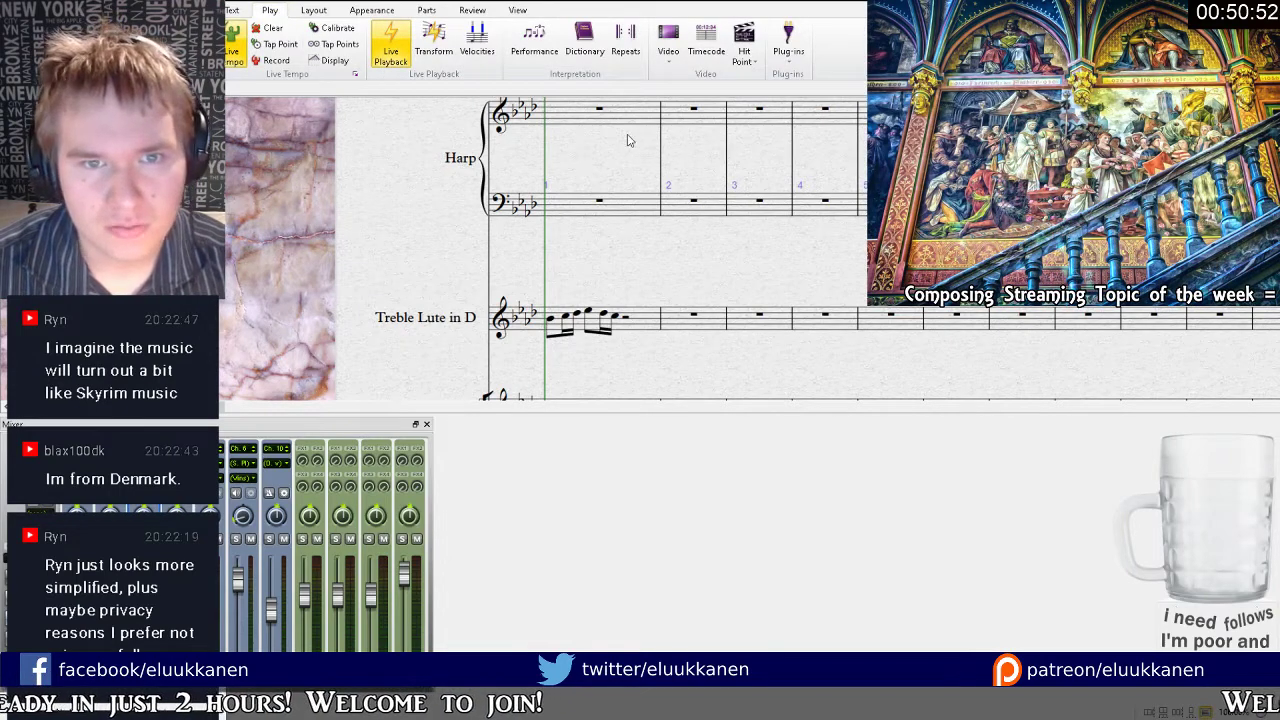
pyautogui.scroll(-2, 603, 267)
pyautogui.press('space')
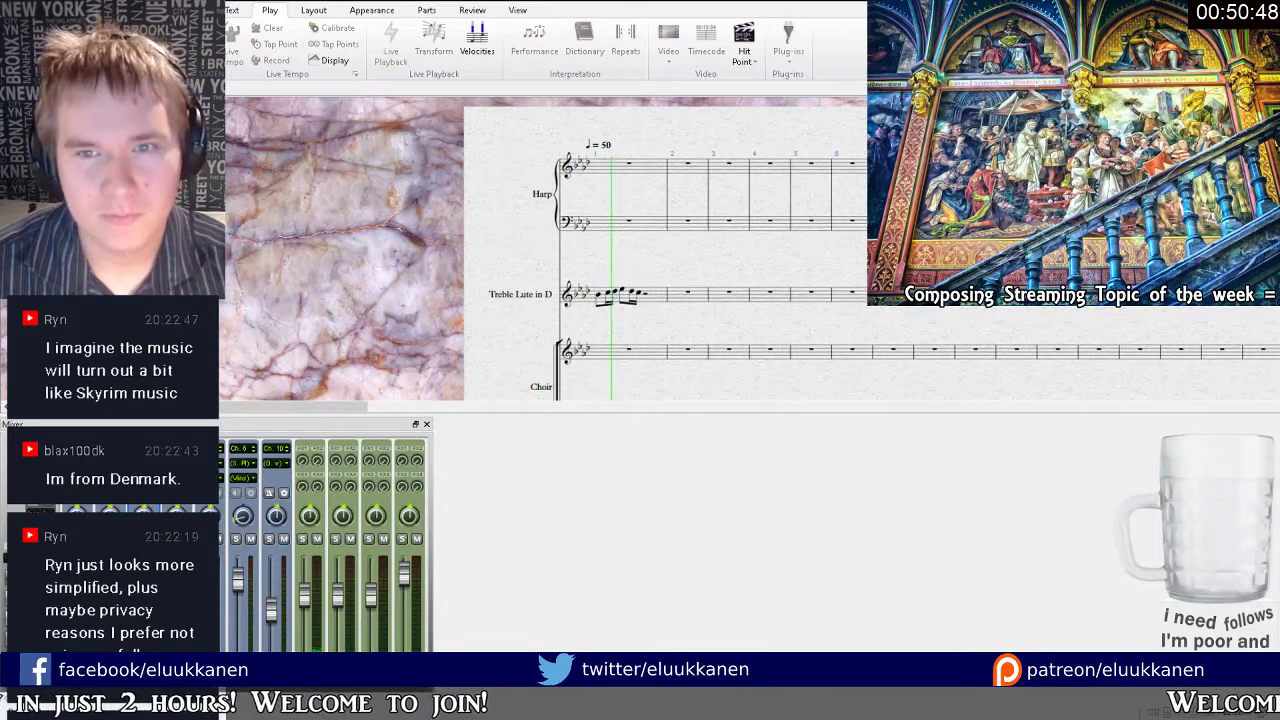
pyautogui.press('space')
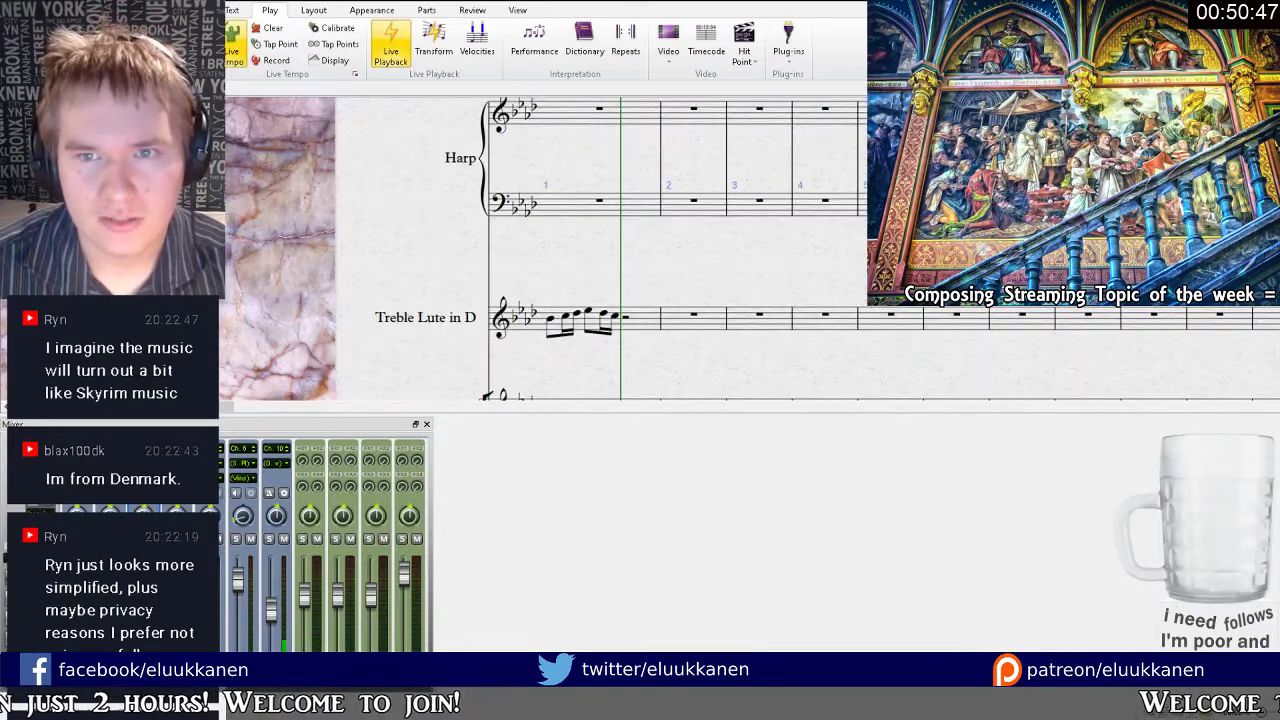
# Look over the opening bars of the harp, treble lute, choir and violin staves.
pyautogui.moveTo(725, 265); pyautogui.dragTo(781, 119)
pyautogui.scroll(5, 781, 119)
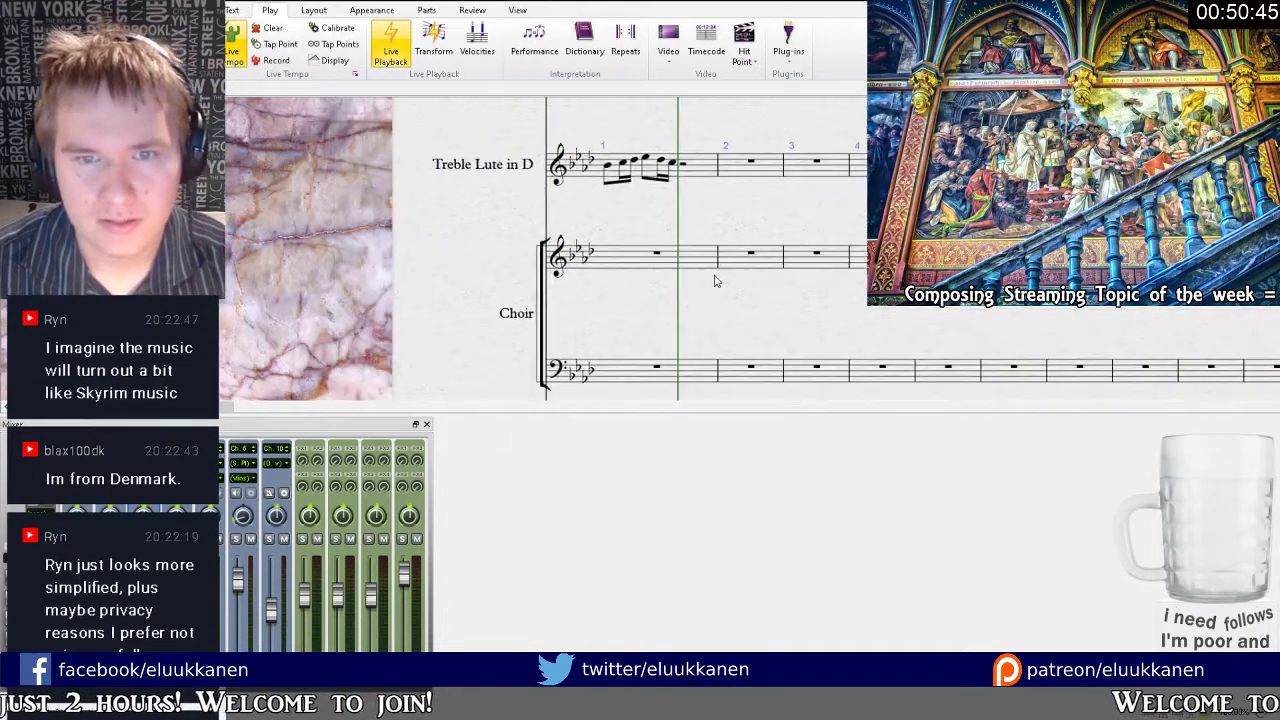
pyautogui.scroll(-4, 671, 251)
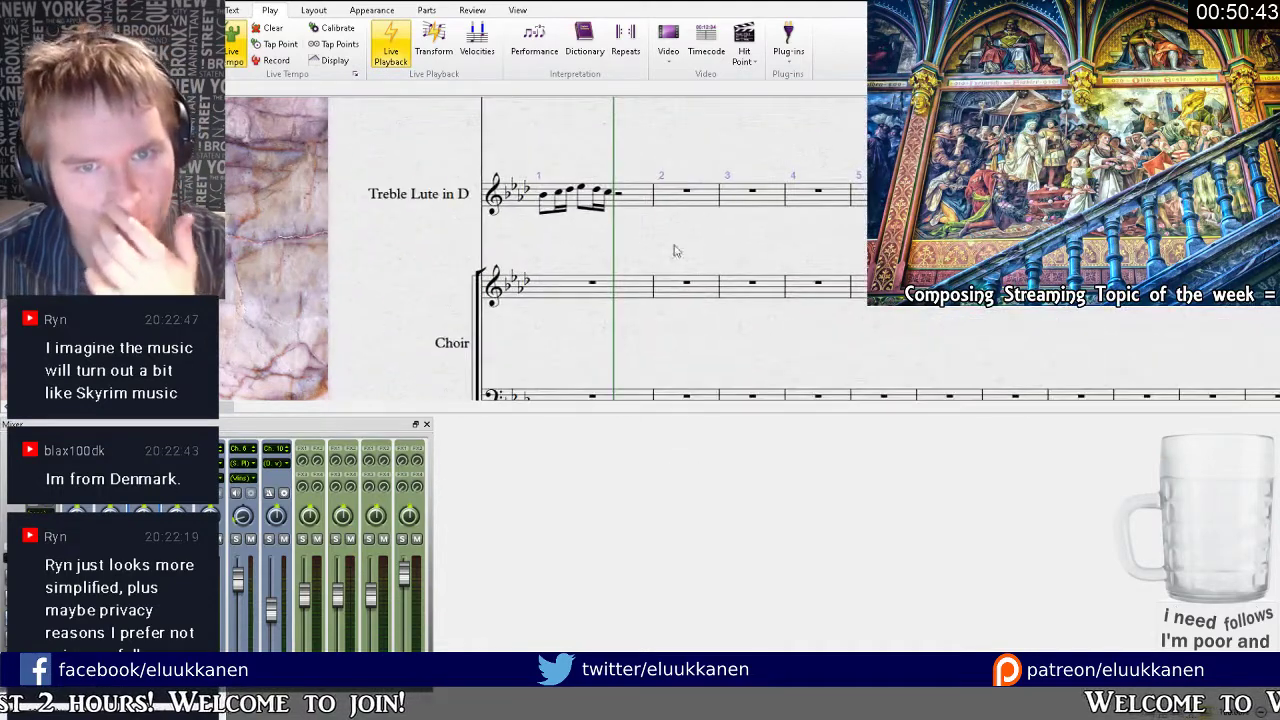
pyautogui.scroll(3, 666, 334)
pyautogui.scroll(2, 631, 179)
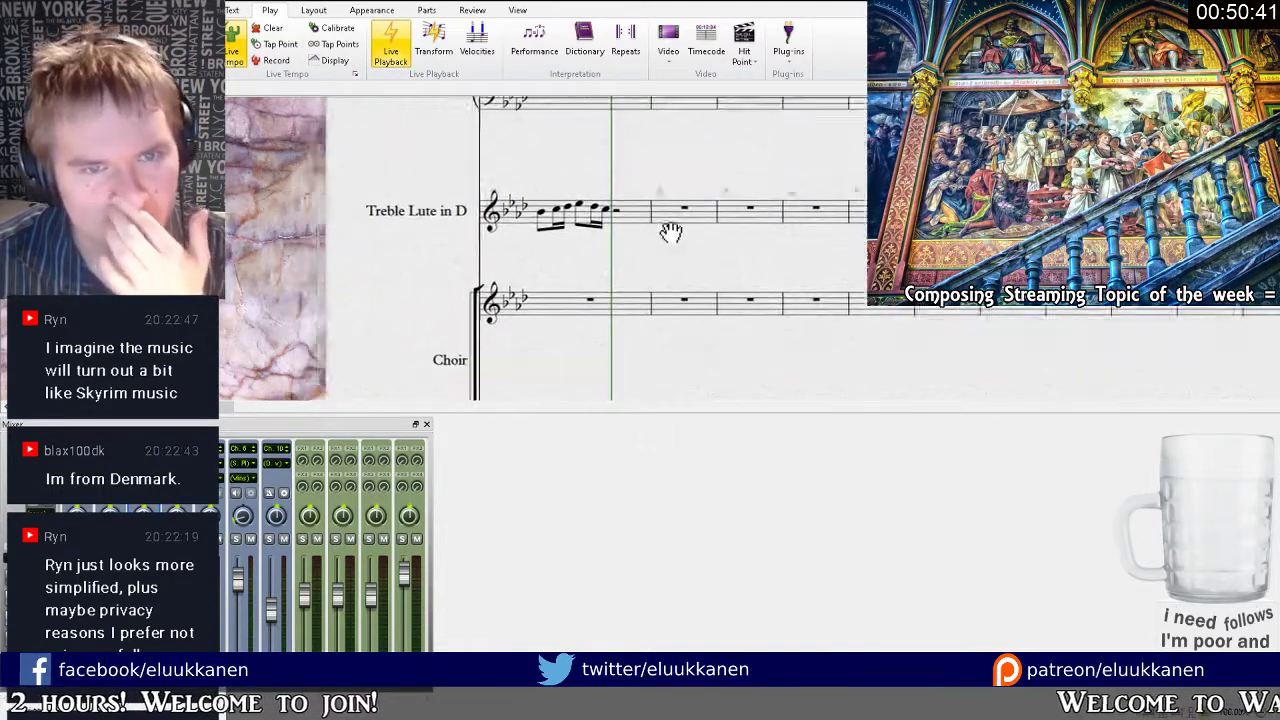
pyautogui.scroll(-5, 671, 229)
pyautogui.scroll(1, 631, 306)
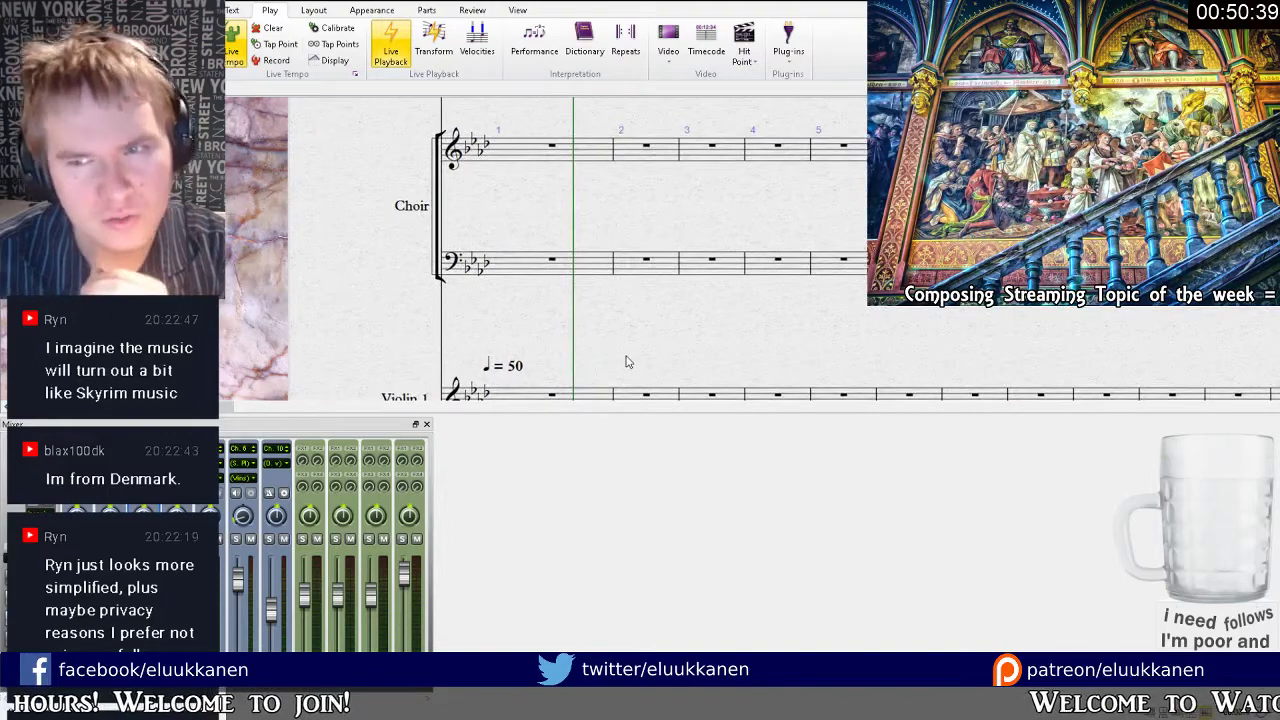
pyautogui.scroll(-3, 606, 240)
pyautogui.scroll(5, 620, 300)
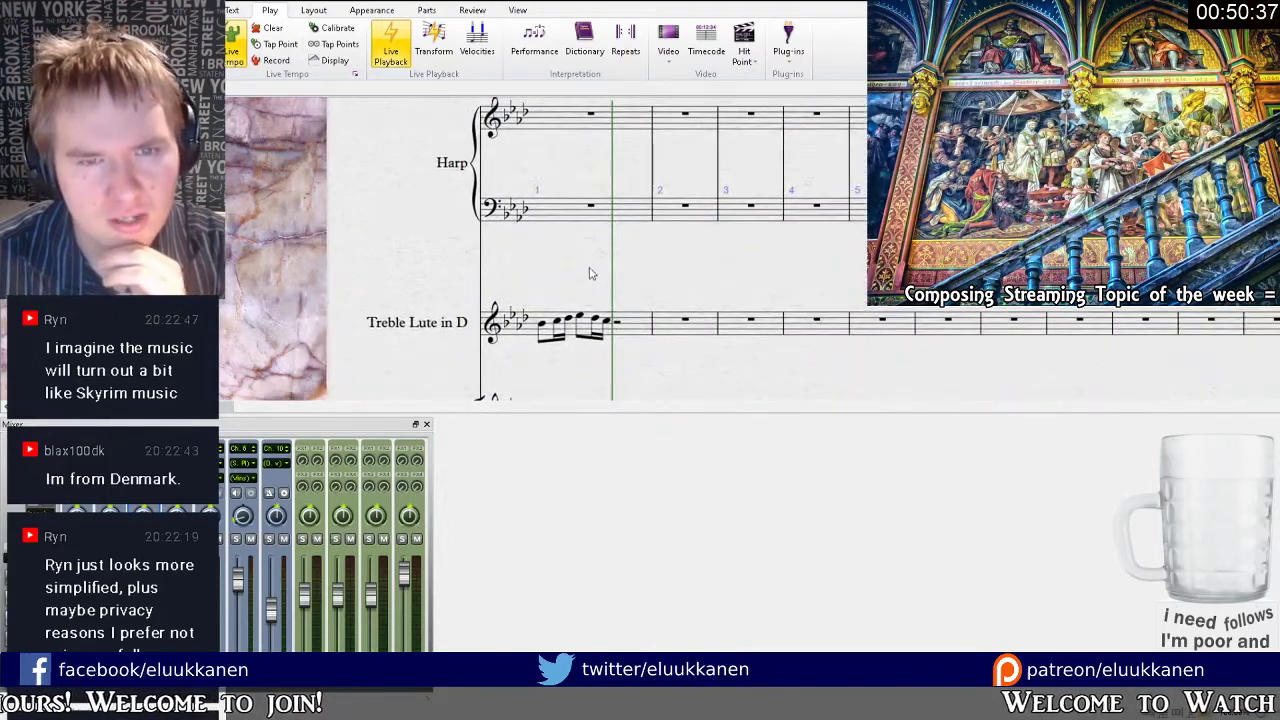
pyautogui.scroll(2, 590, 273)
# Return to the start of the score and play it through bar 2.
pyautogui.hotkey('ctrl', '[')
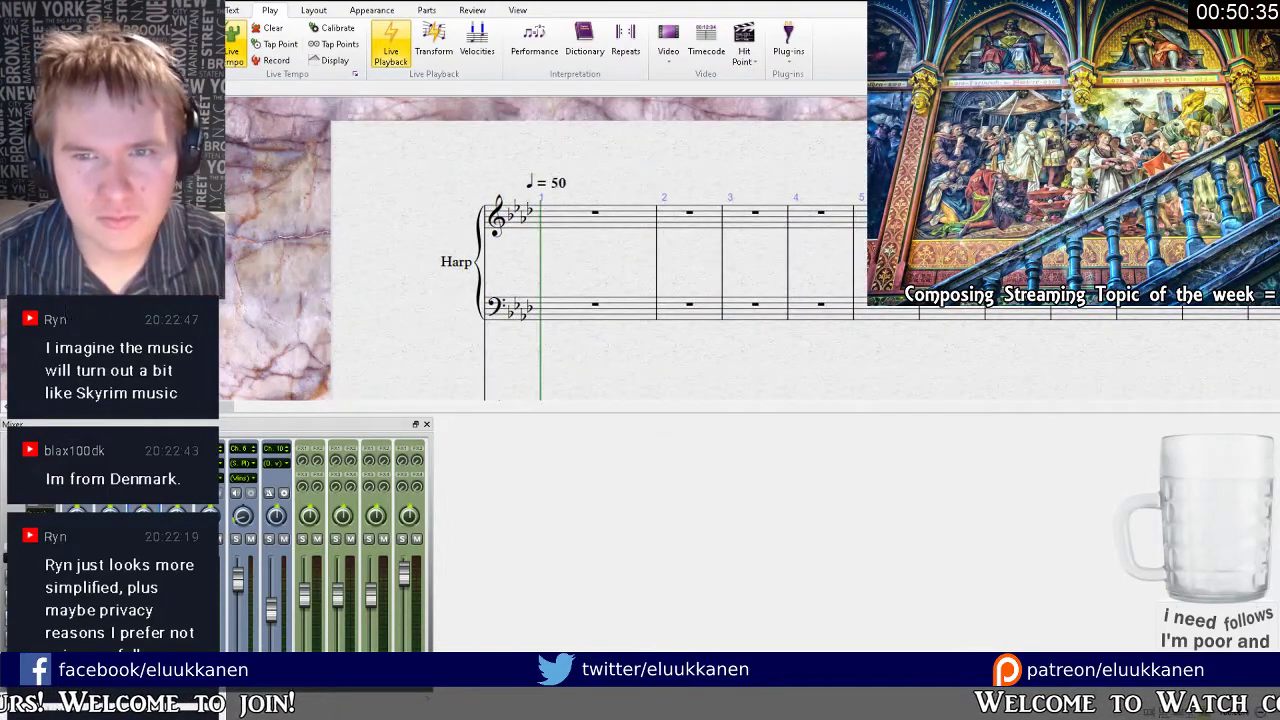
pyautogui.hotkey('ctrl', '-')
pyautogui.press('space')
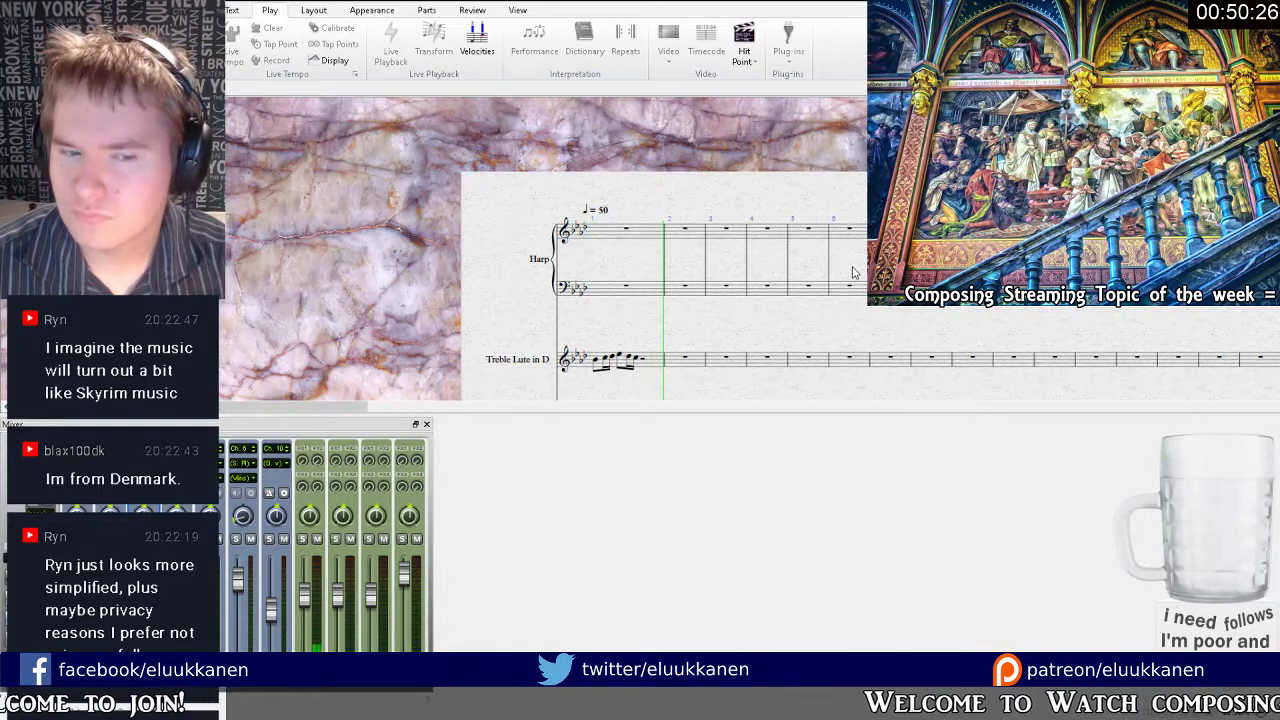
pyautogui.moveTo(794, 314); pyautogui.dragTo(740, 163)
pyautogui.moveTo(731, 306); pyautogui.dragTo(751, 371)
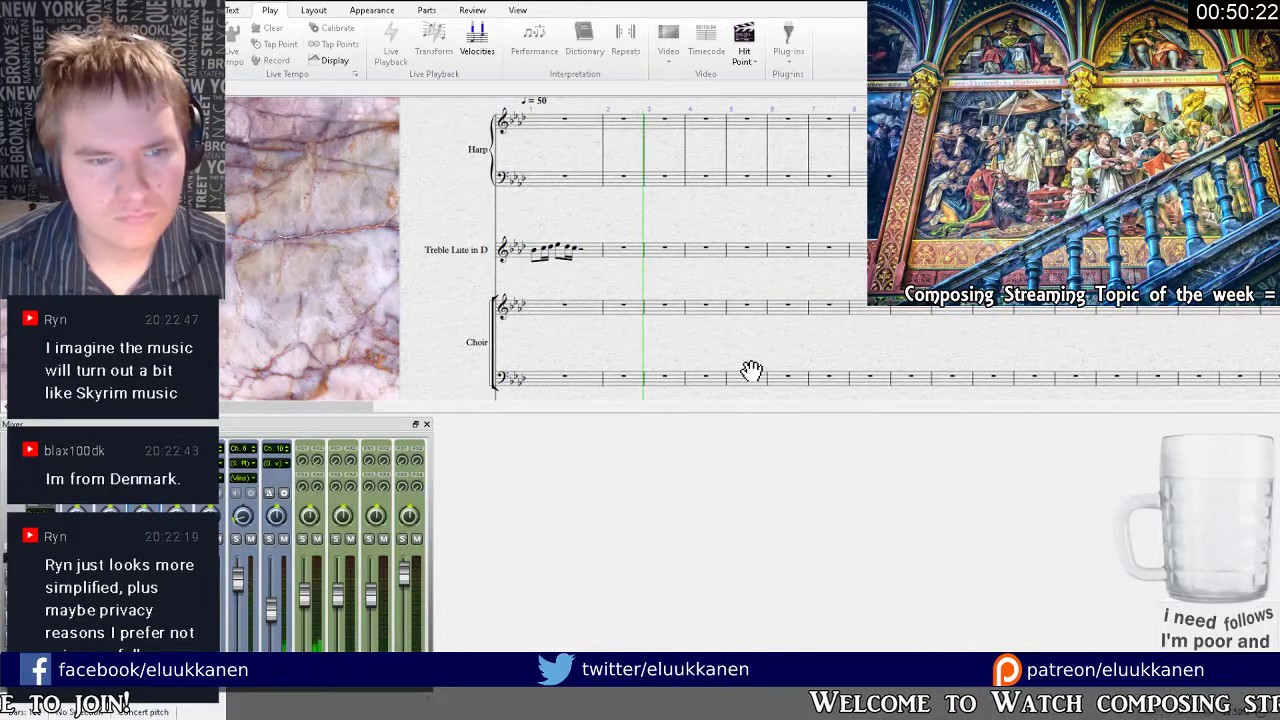
pyautogui.press('space')
pyautogui.scroll(2, 757, 330)
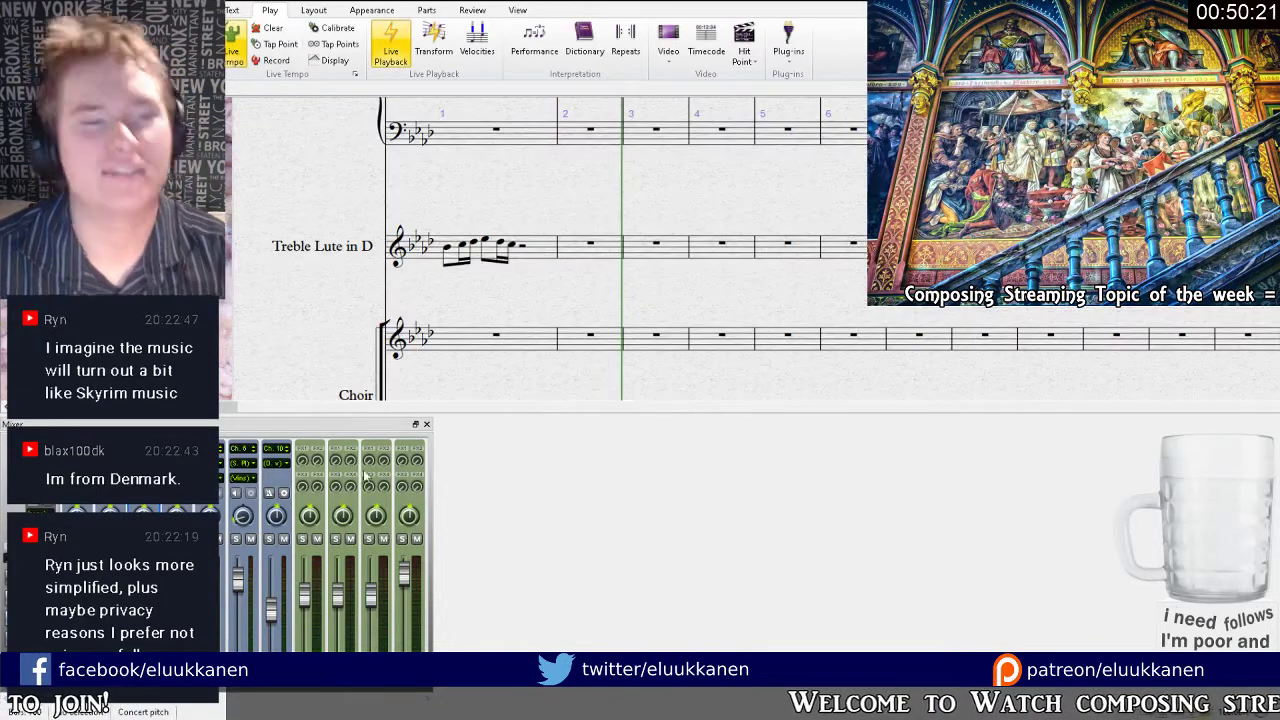
# Assign the last blue mixer strip to the Sibelius Player and solo it.
pyautogui.click(278, 468)
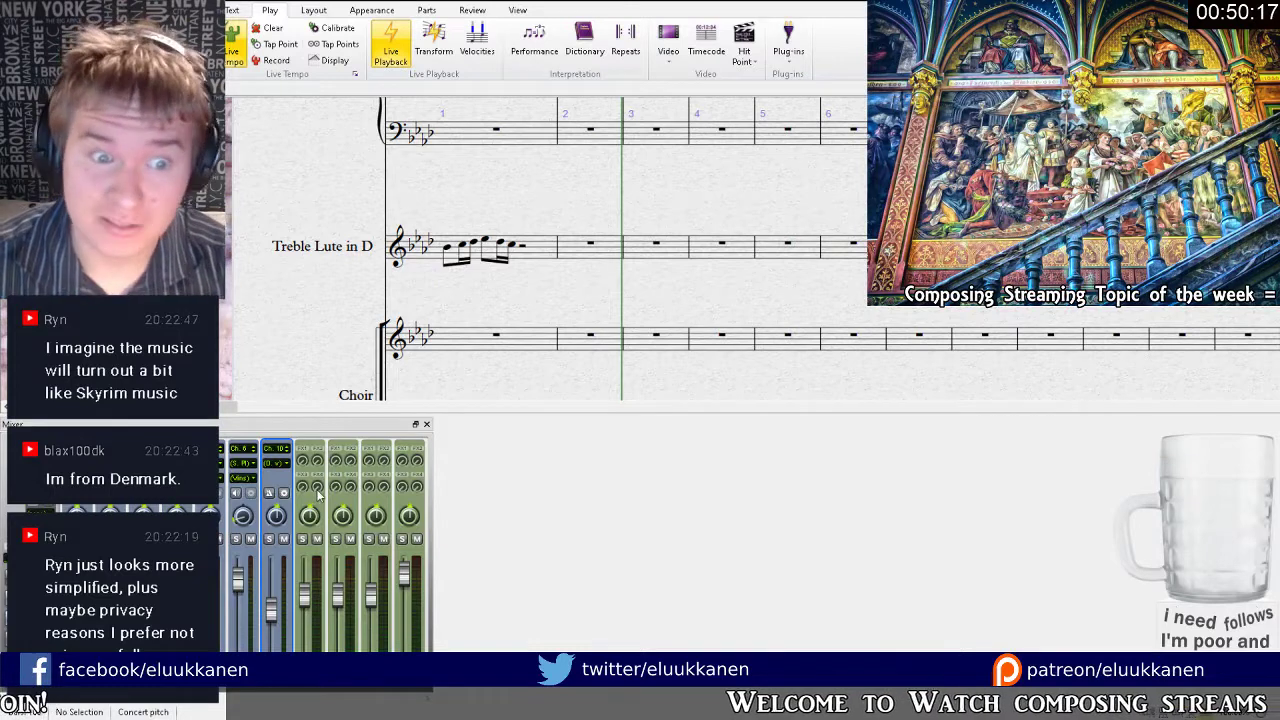
pyautogui.click(269, 540)
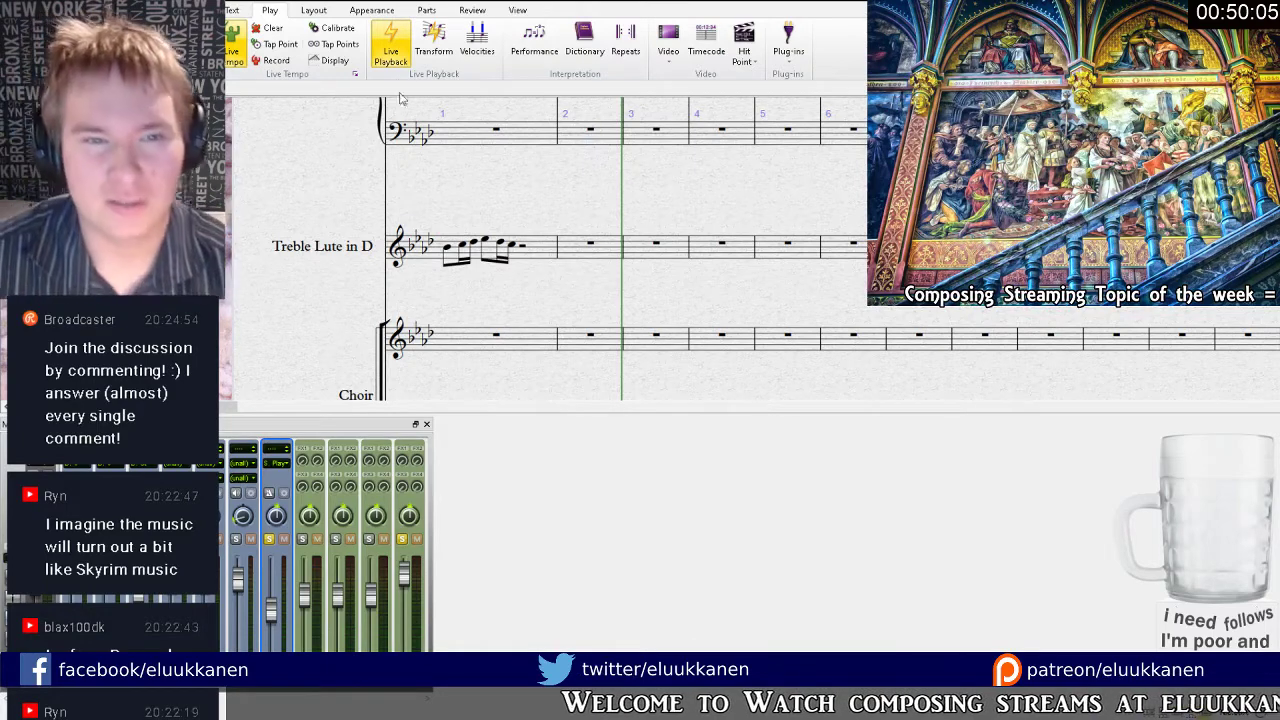
# Audition the notes of the treble lute figure and complete bar 1 with quarter notes A-flat and F.
pyautogui.moveTo(439, 174); pyautogui.dragTo(484, 318)
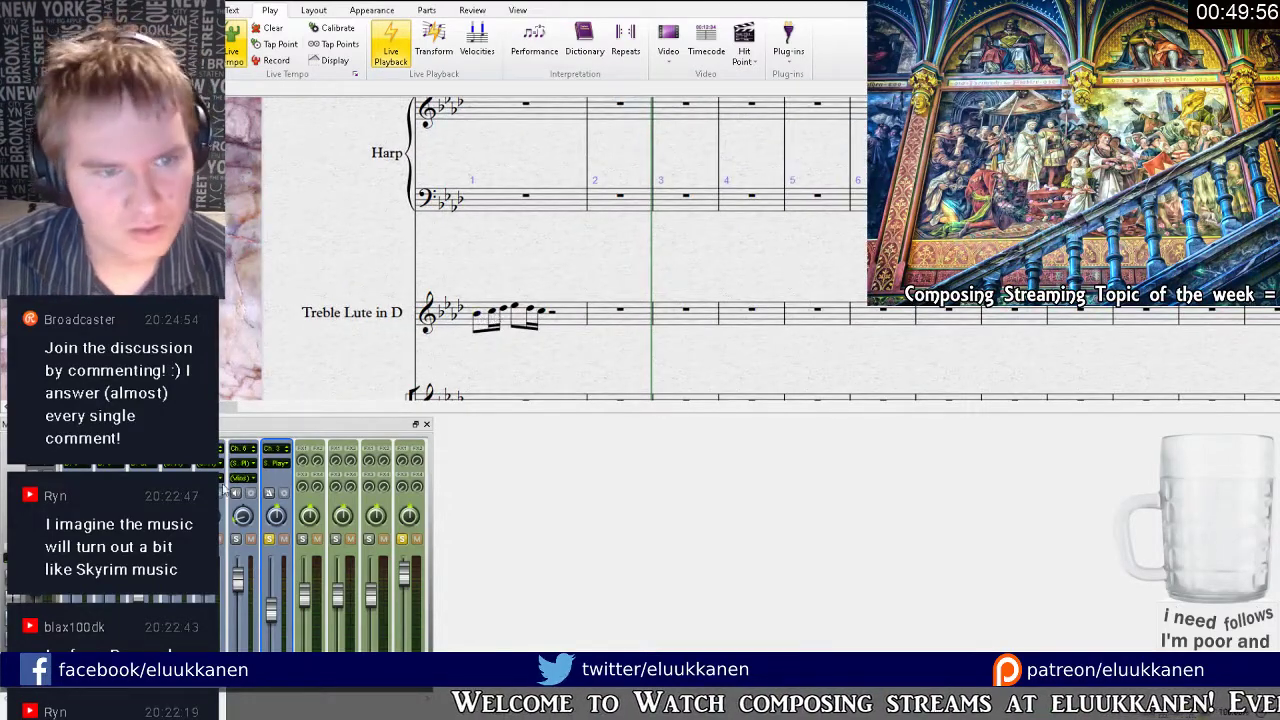
pyautogui.click(466, 313)
pyautogui.click(477, 313)
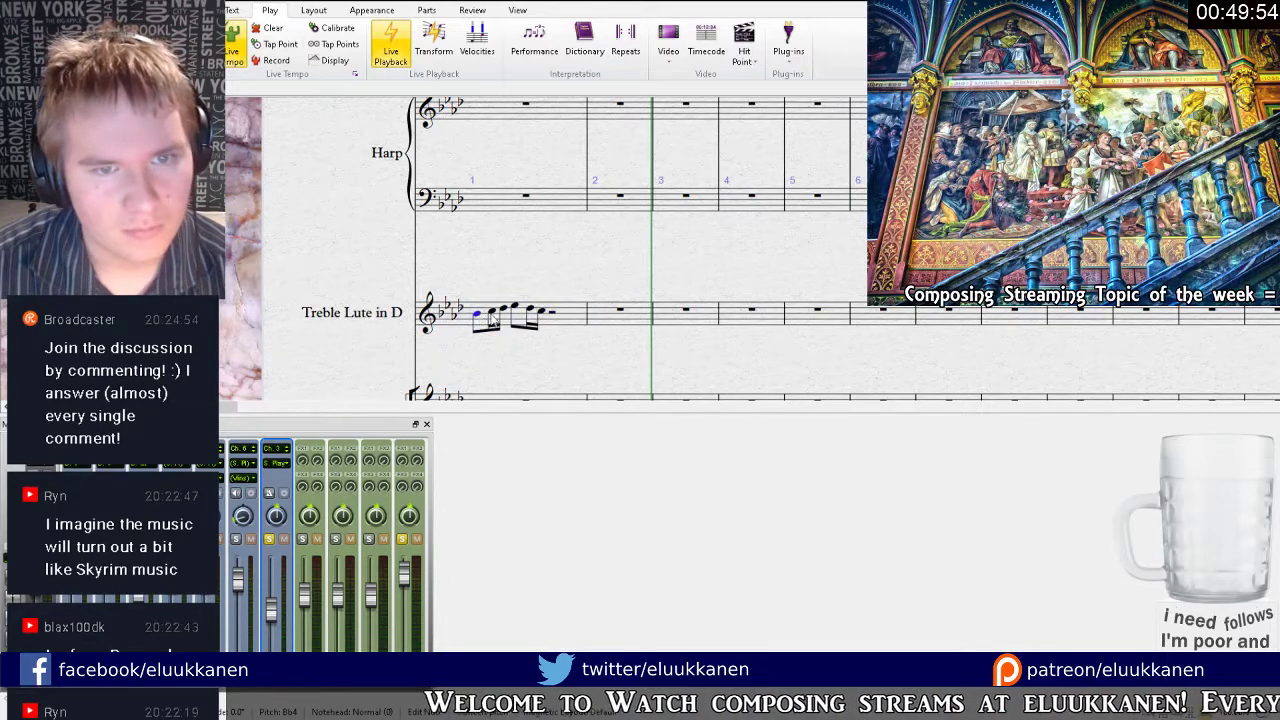
pyautogui.click(491, 315)
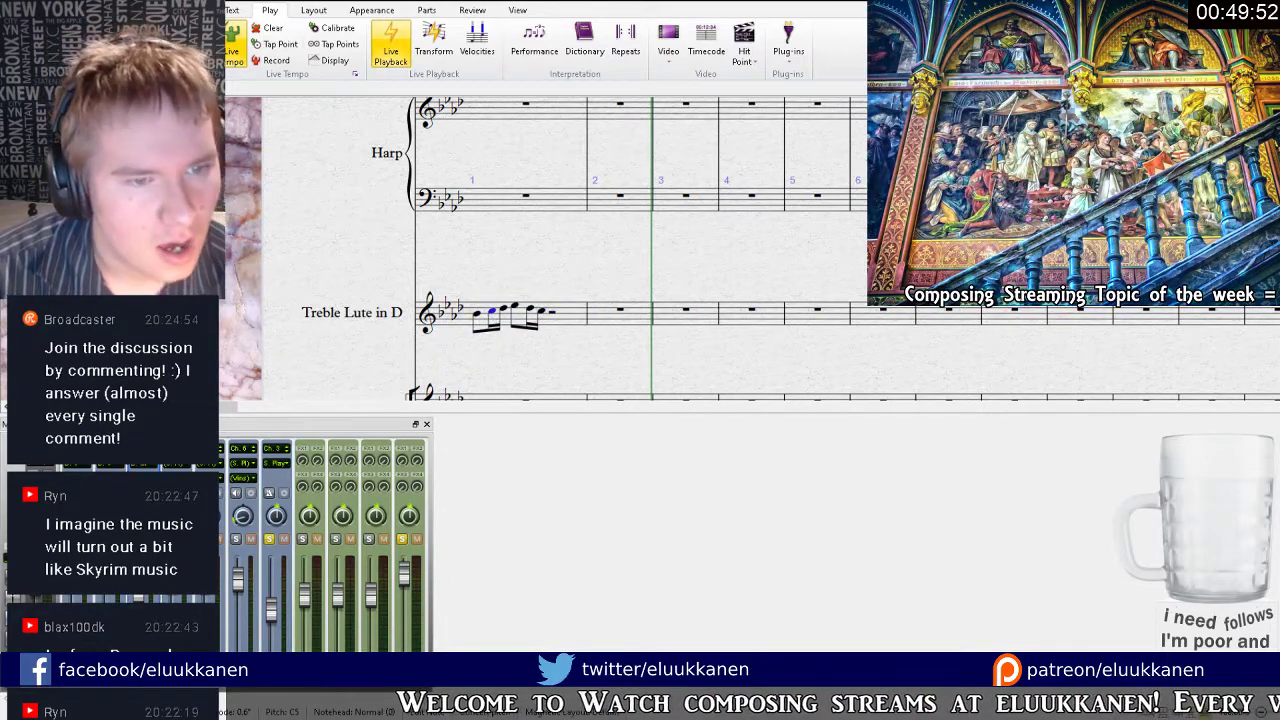
pyautogui.click(514, 309)
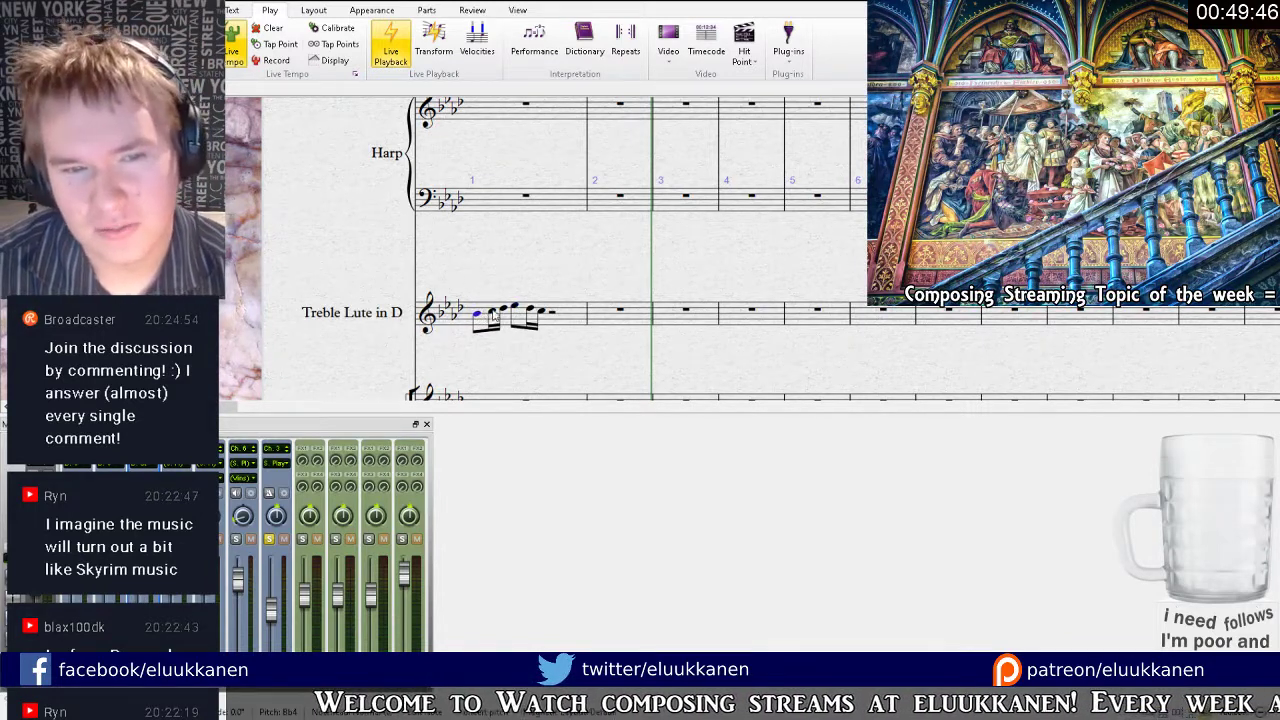
pyautogui.click(542, 312)
pyautogui.press('r')
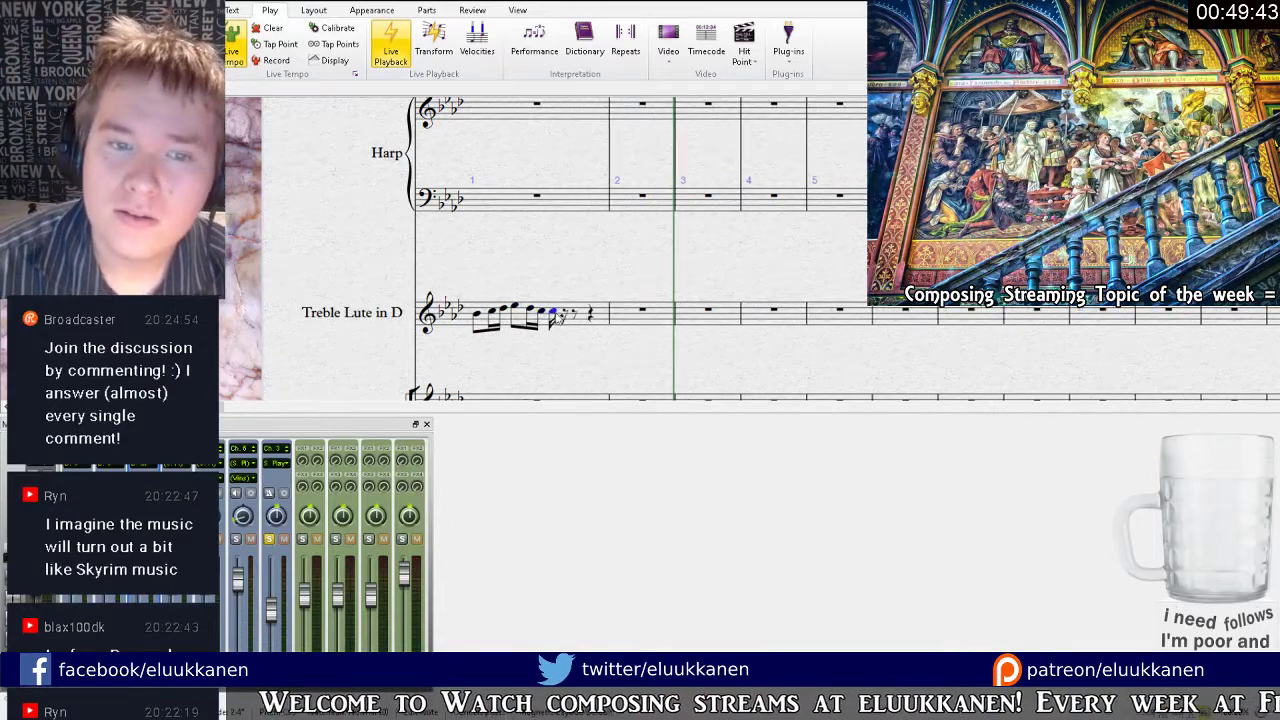
pyautogui.press('1')
pyautogui.press('4')
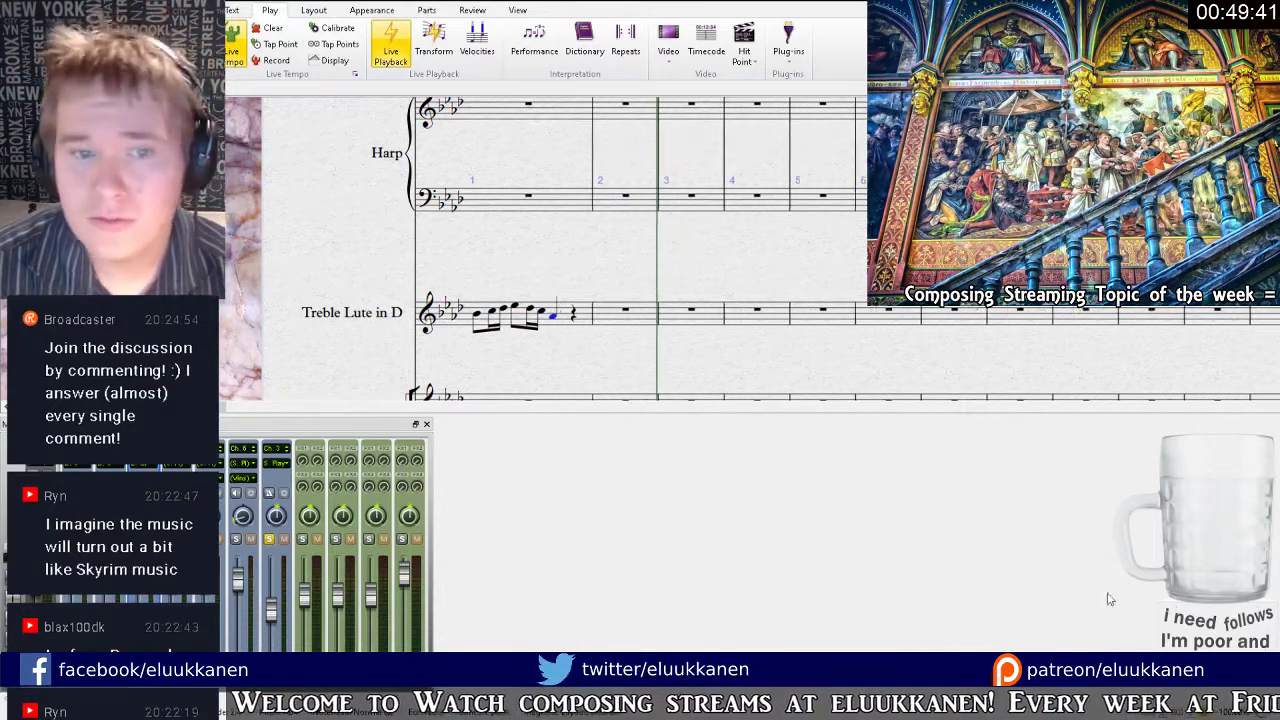
pyautogui.press('r')
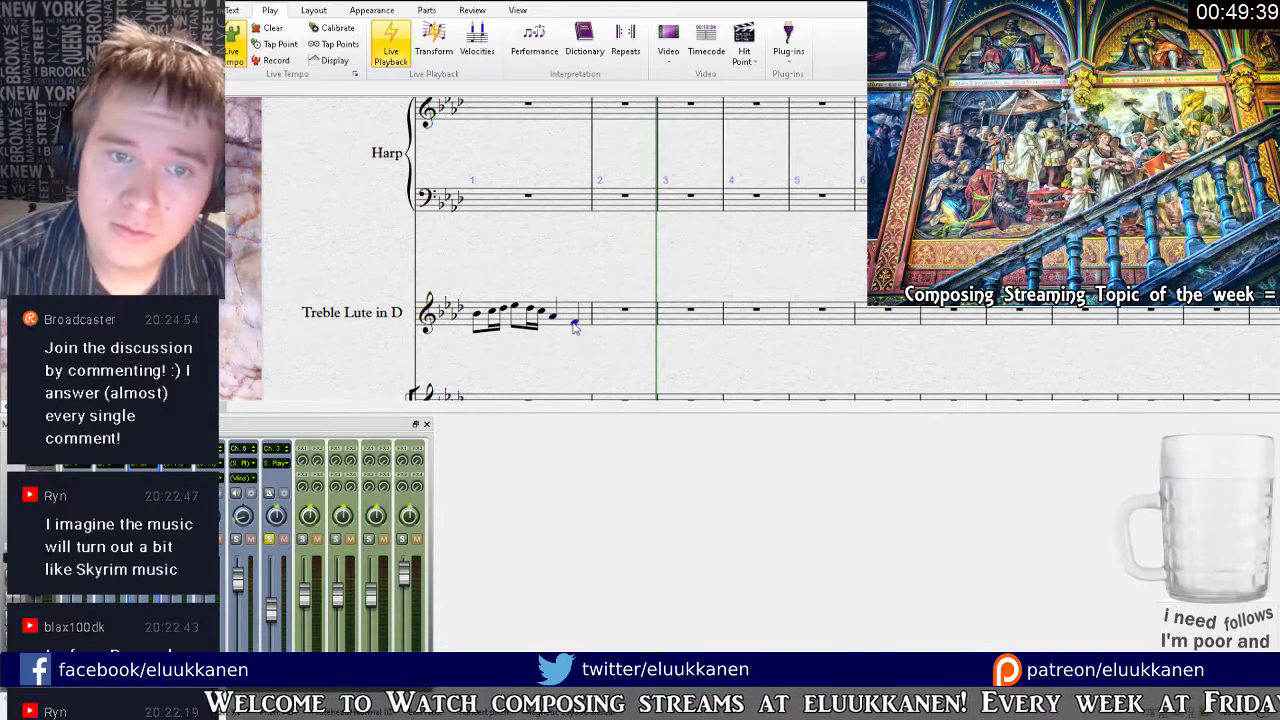
# Copy bar 1 of the treble lute into bar 2.
pyautogui.click(586, 316)
pyautogui.hotkey('ctrl', 'c')
pyautogui.click(620, 320)
pyautogui.hotkey('ctrl', 'v')
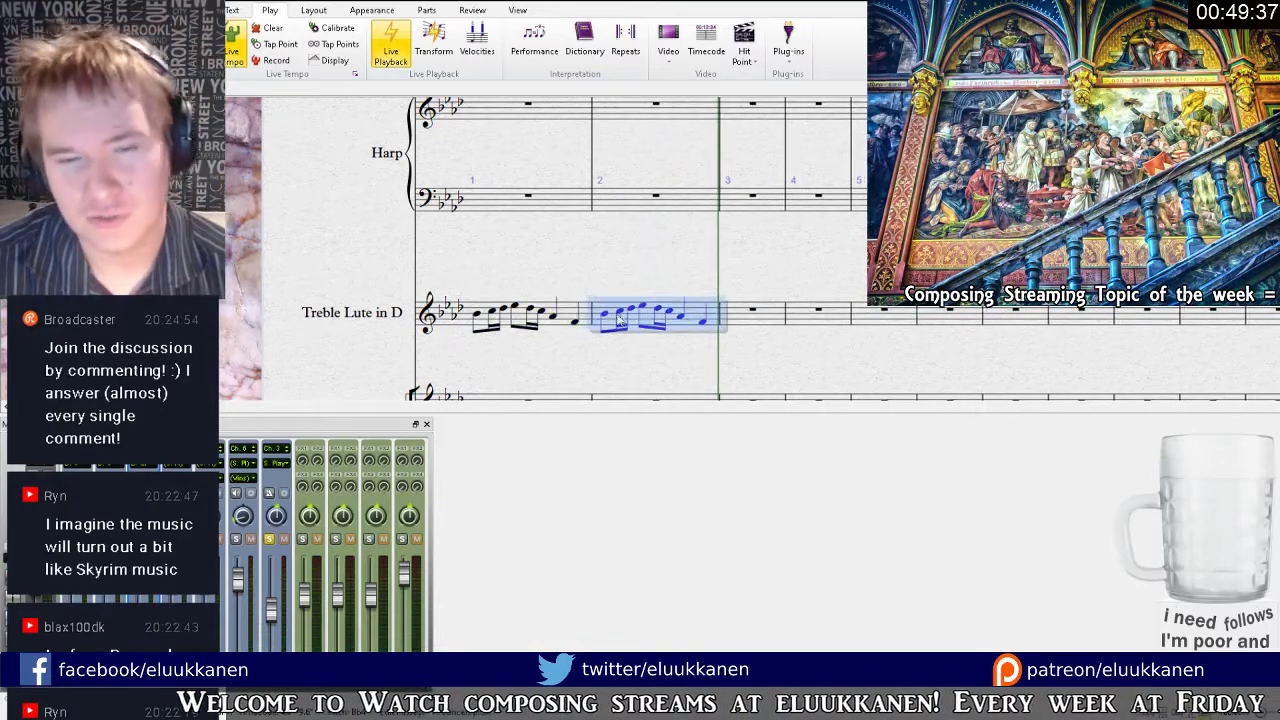
# Rewrite the second half of the treble lute's bar 2 as eighth note B-flat, sixteenths C and B-flat, and quarter note A-flat.
pyautogui.click(621, 313)
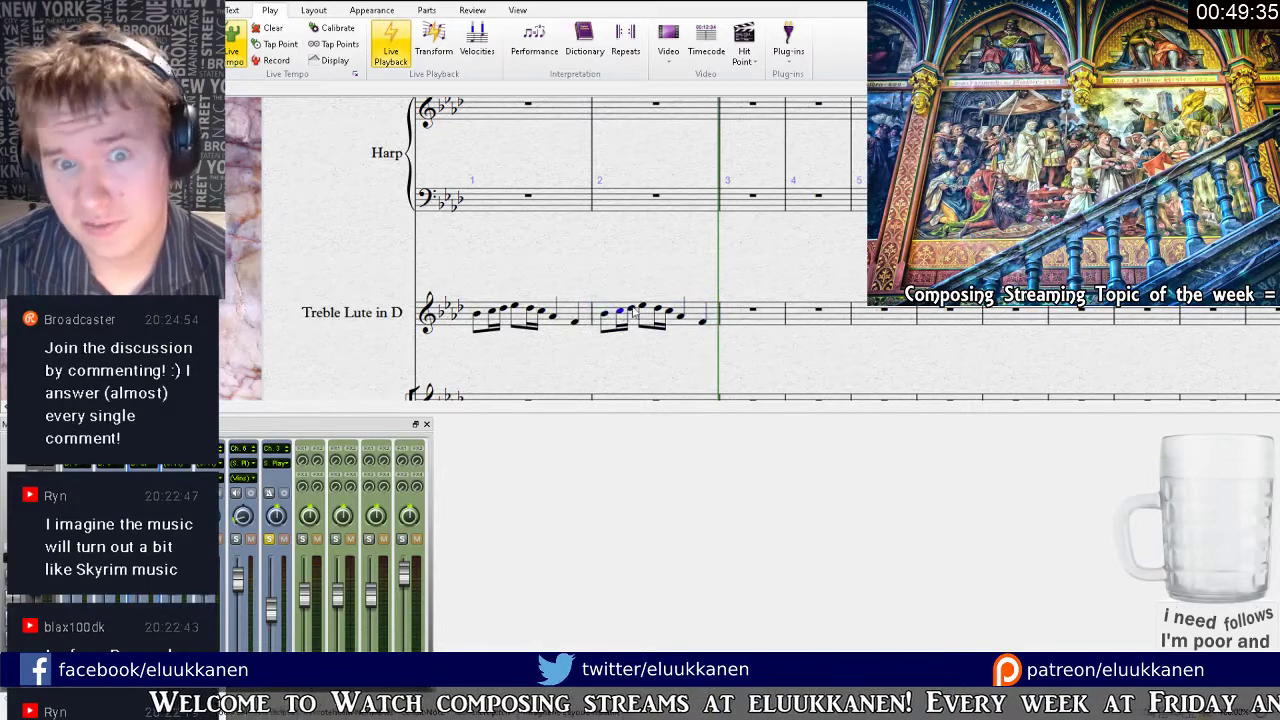
pyautogui.click(631, 309)
pyautogui.click(642, 306)
pyautogui.click(658, 308)
pyautogui.click(669, 311)
pyautogui.click(680, 316)
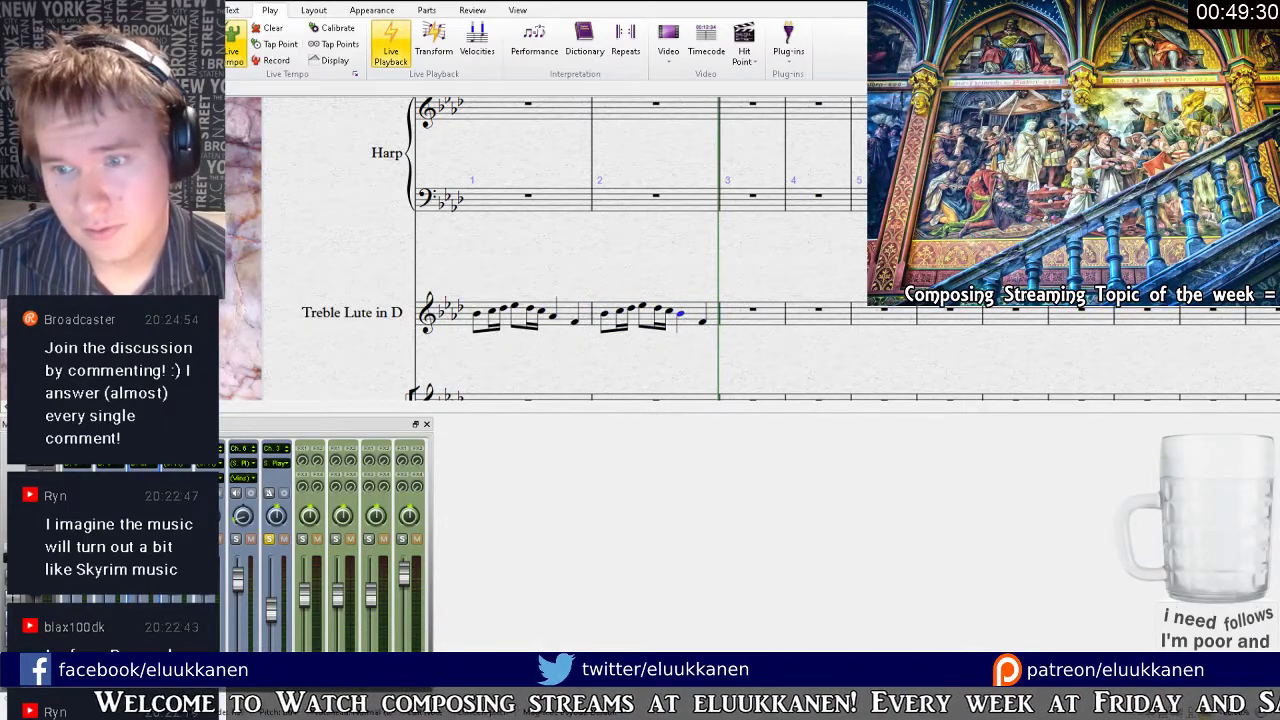
pyautogui.press('3')
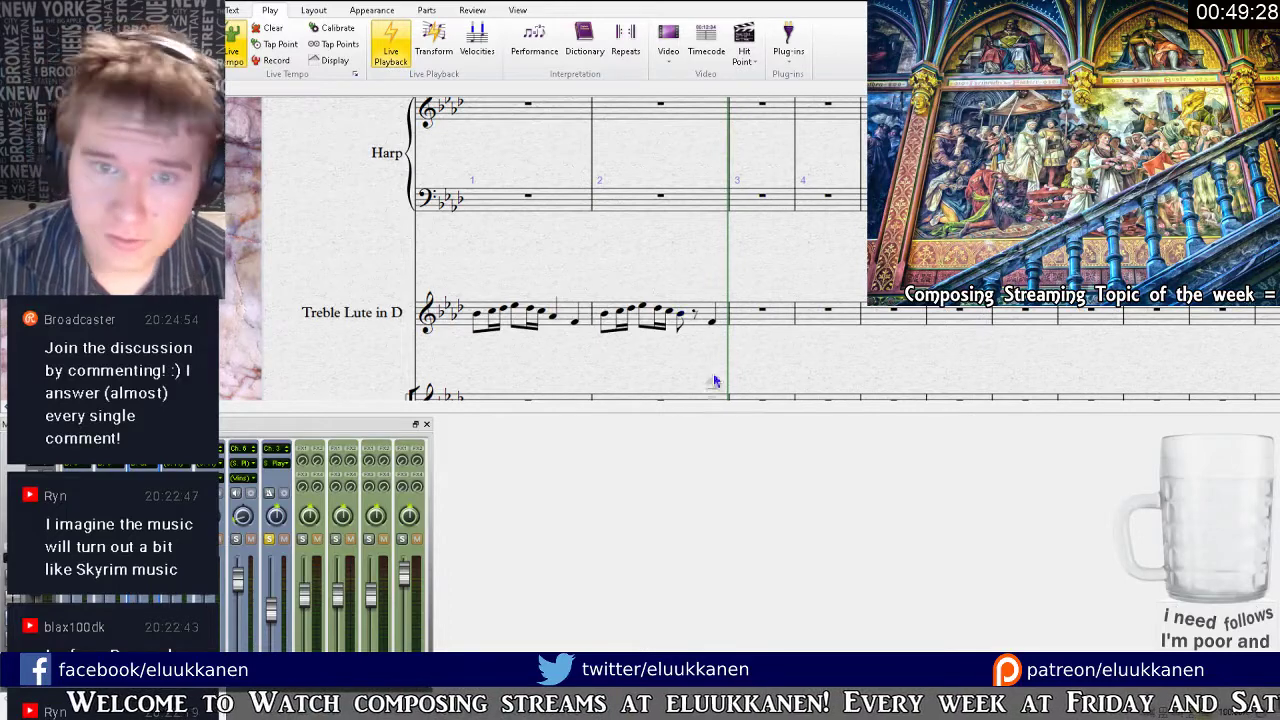
pyautogui.click(697, 311)
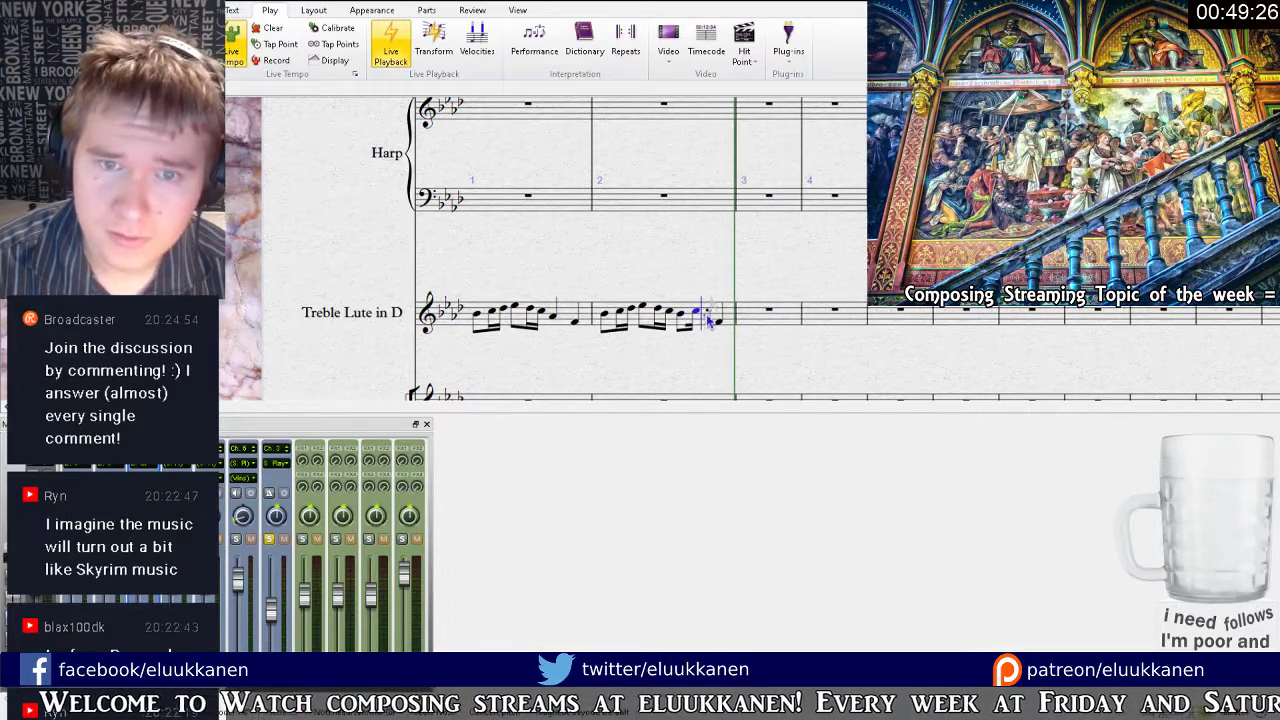
pyautogui.click(707, 318)
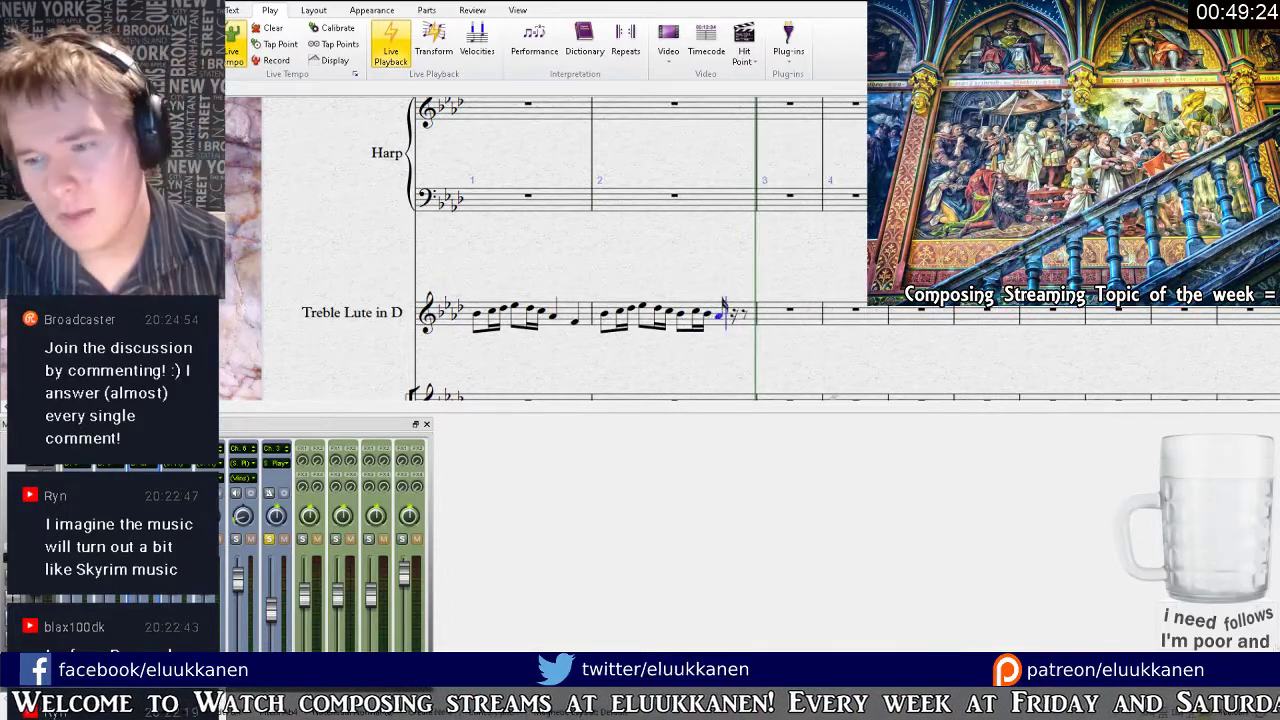
pyautogui.press('4')
pyautogui.press('Escape')
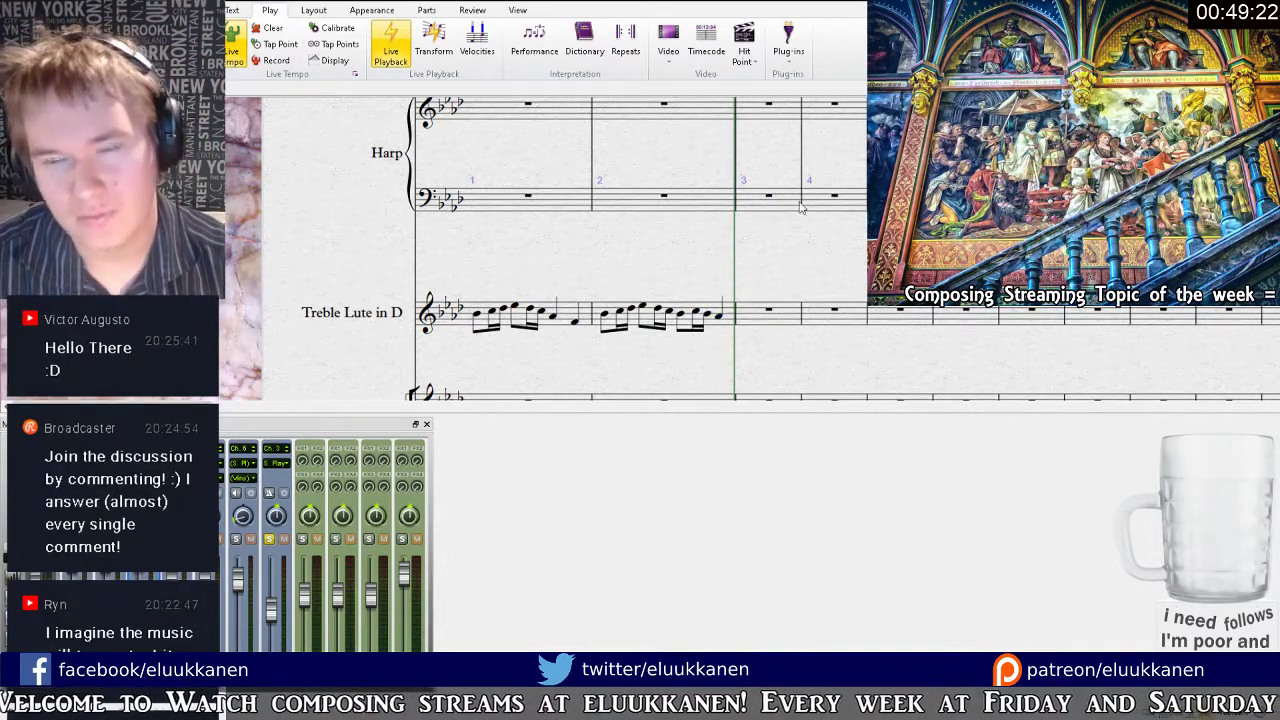
# Play back the two-bar treble lute phrase from the start of the score.
pyautogui.press('[')
pyautogui.press('[')
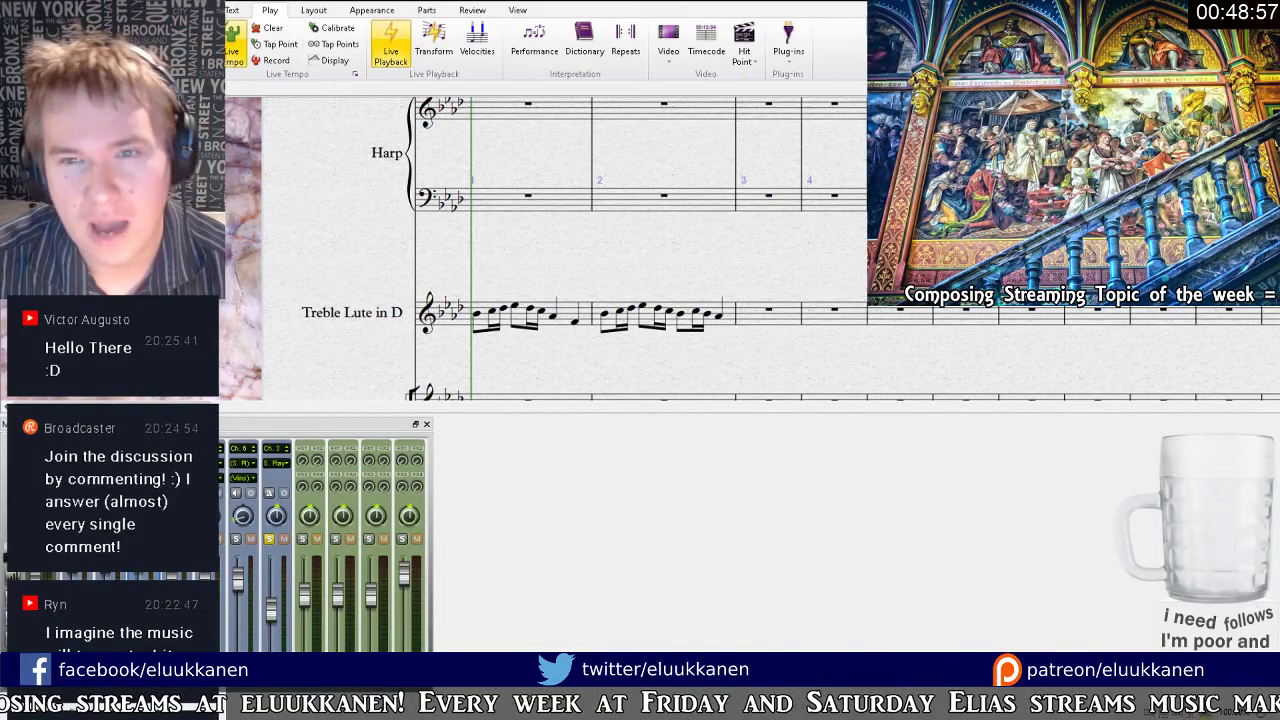
pyautogui.press('space')
pyautogui.press('space')
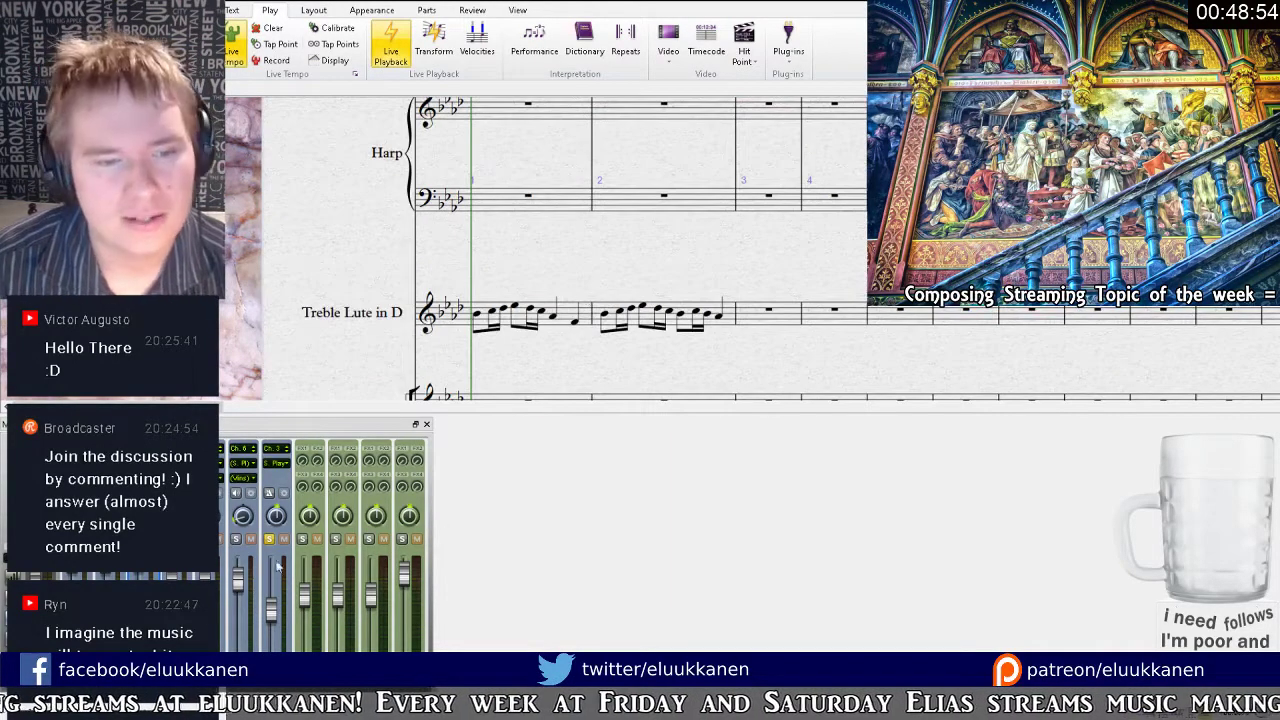
pyautogui.press('space')
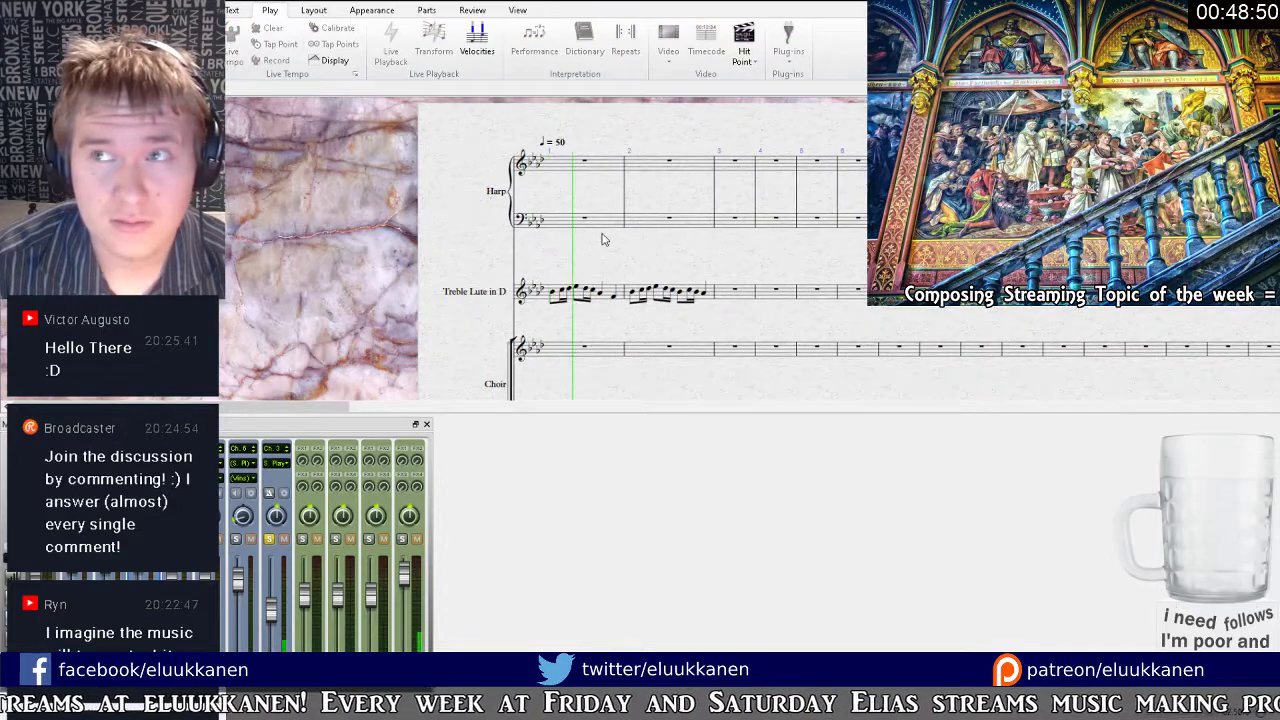
pyautogui.press('space')
# Remove the solo from the last blue mixer strip, mute that strip, and replay the lute phrase from the beginning.
pyautogui.hotkey('ctrl', '[')
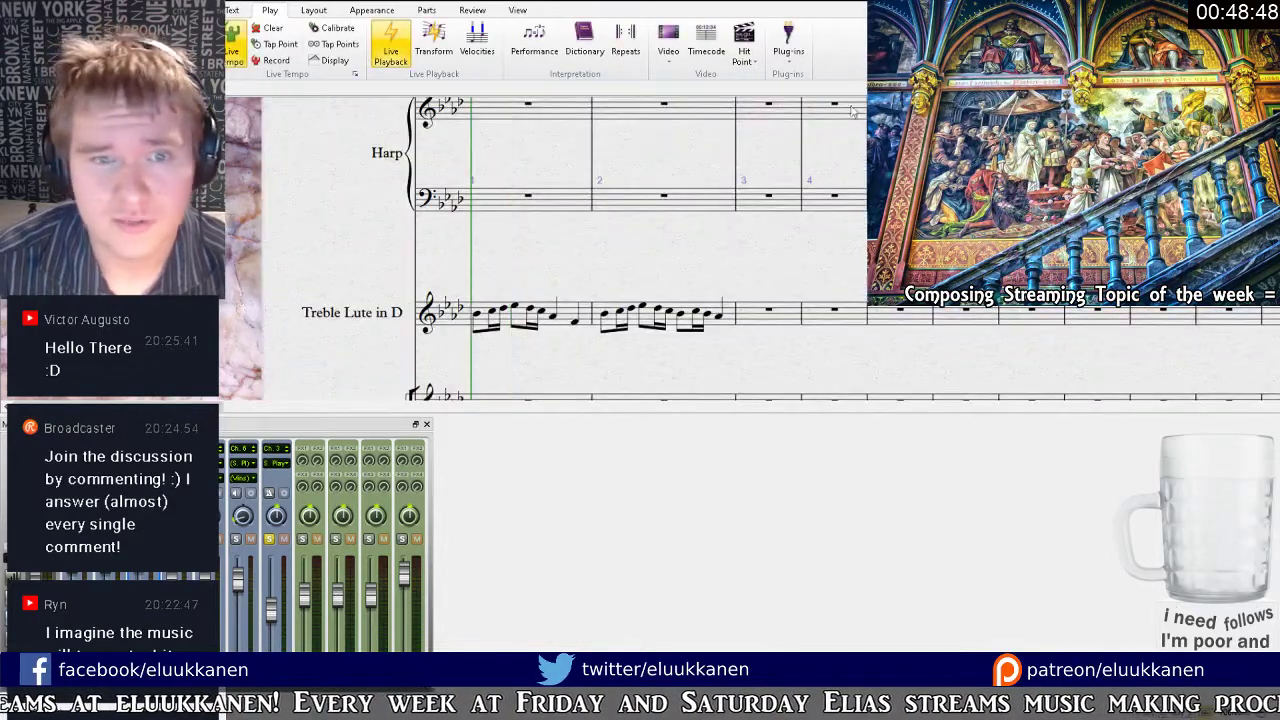
pyautogui.click(269, 539)
pyautogui.click(283, 539)
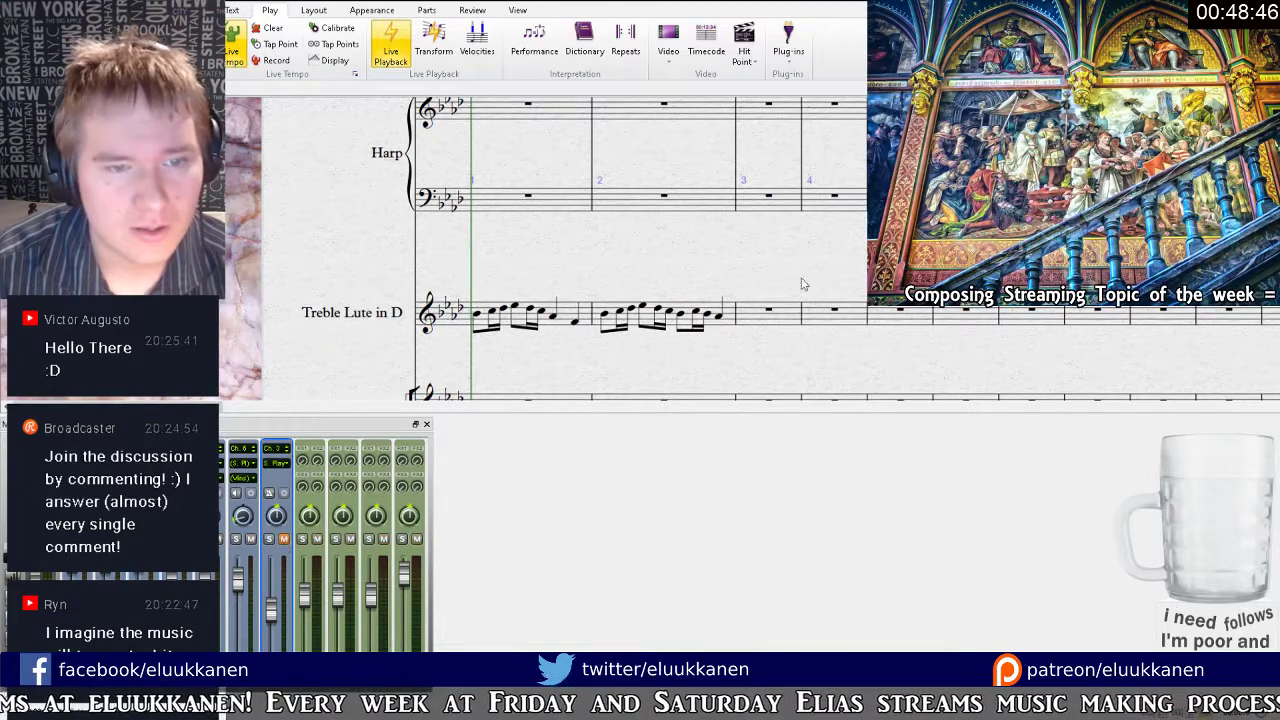
pyautogui.press('space')
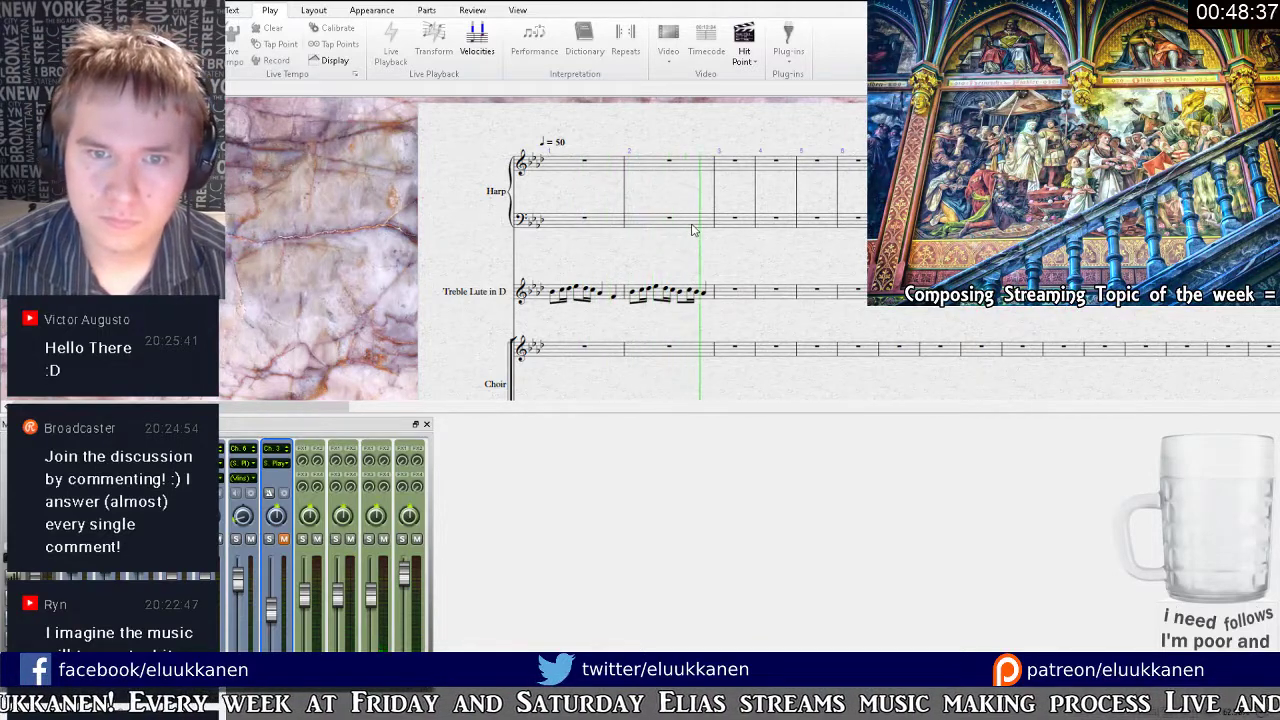
# Replay the treble lute phrase from the beginning of the score and stop it during bar 1.
pyautogui.press('space')
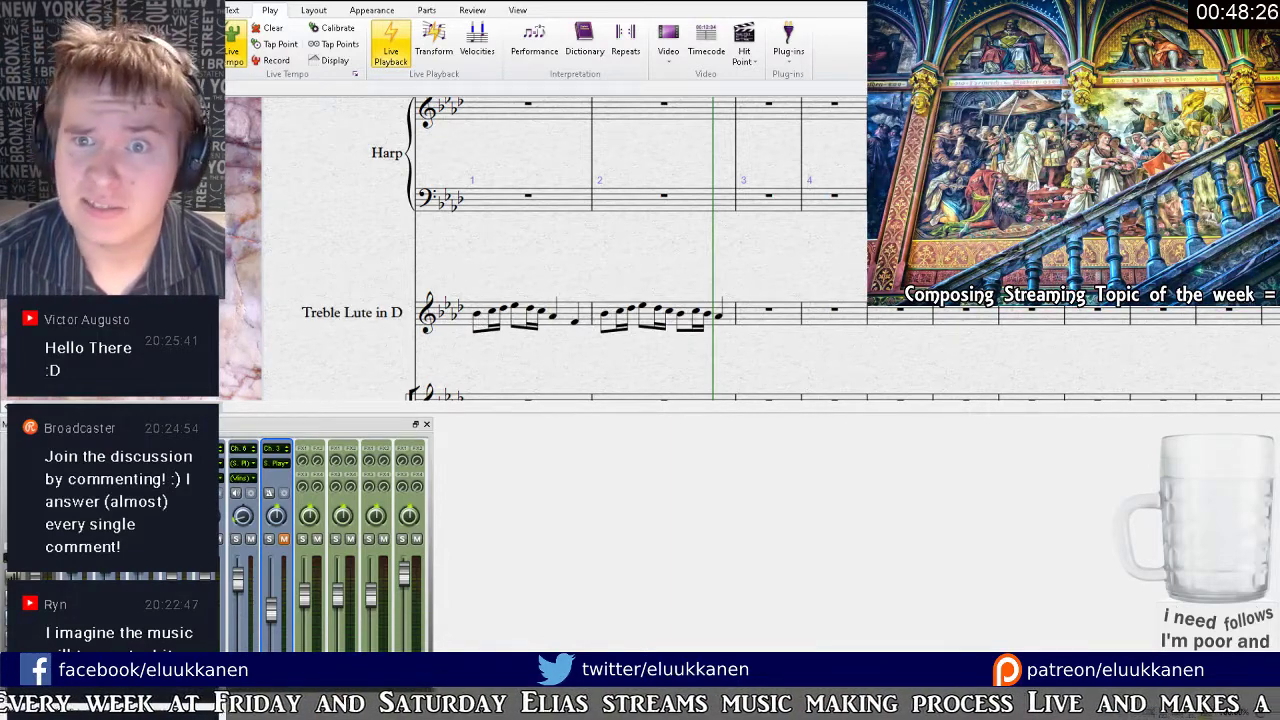
pyautogui.hotkey('ctrl', '[')
pyautogui.press('space')
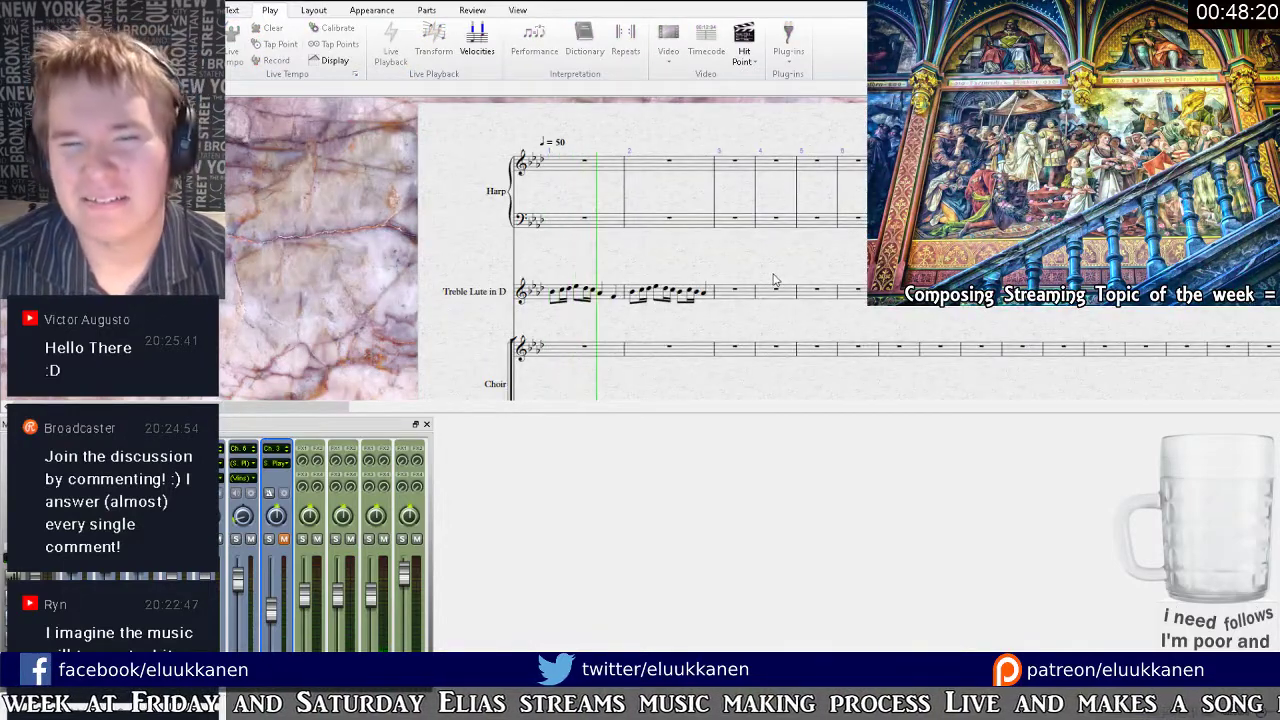
pyautogui.press('space')
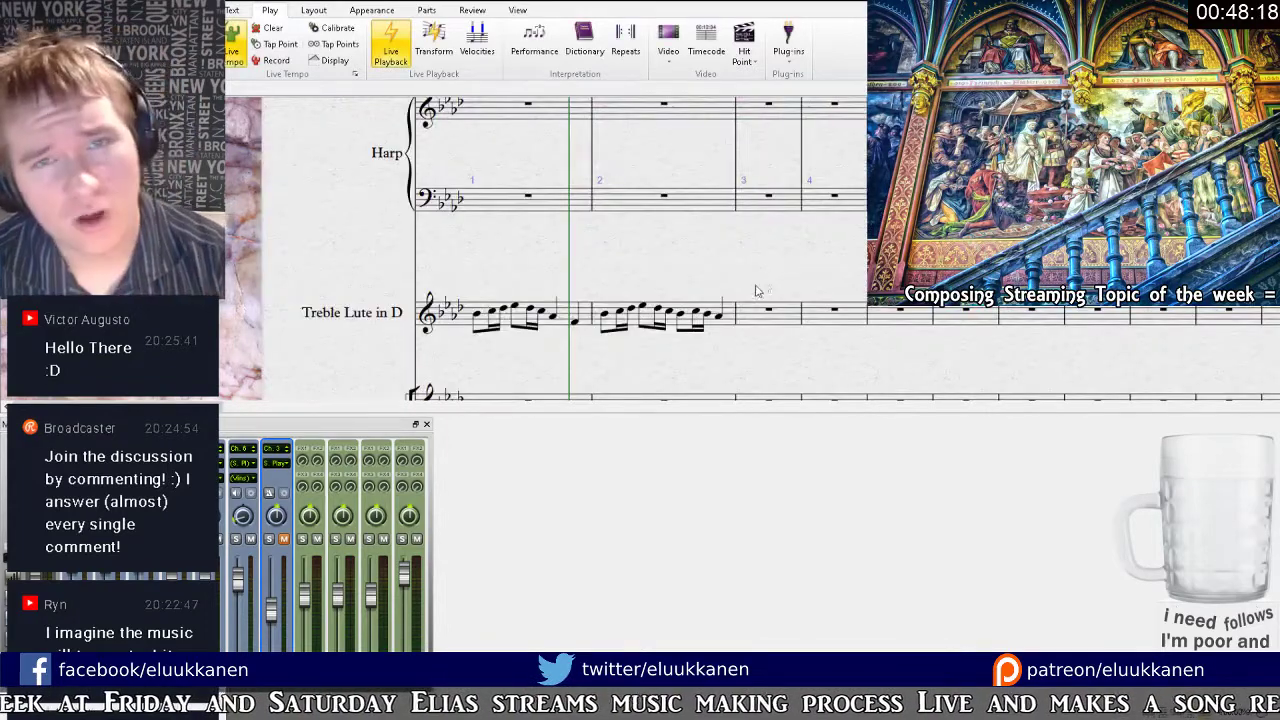
# Copy bar 2 of the treble lute into bar 3.
pyautogui.moveTo(756, 291); pyautogui.dragTo(674, 250)
pyautogui.click(585, 275)
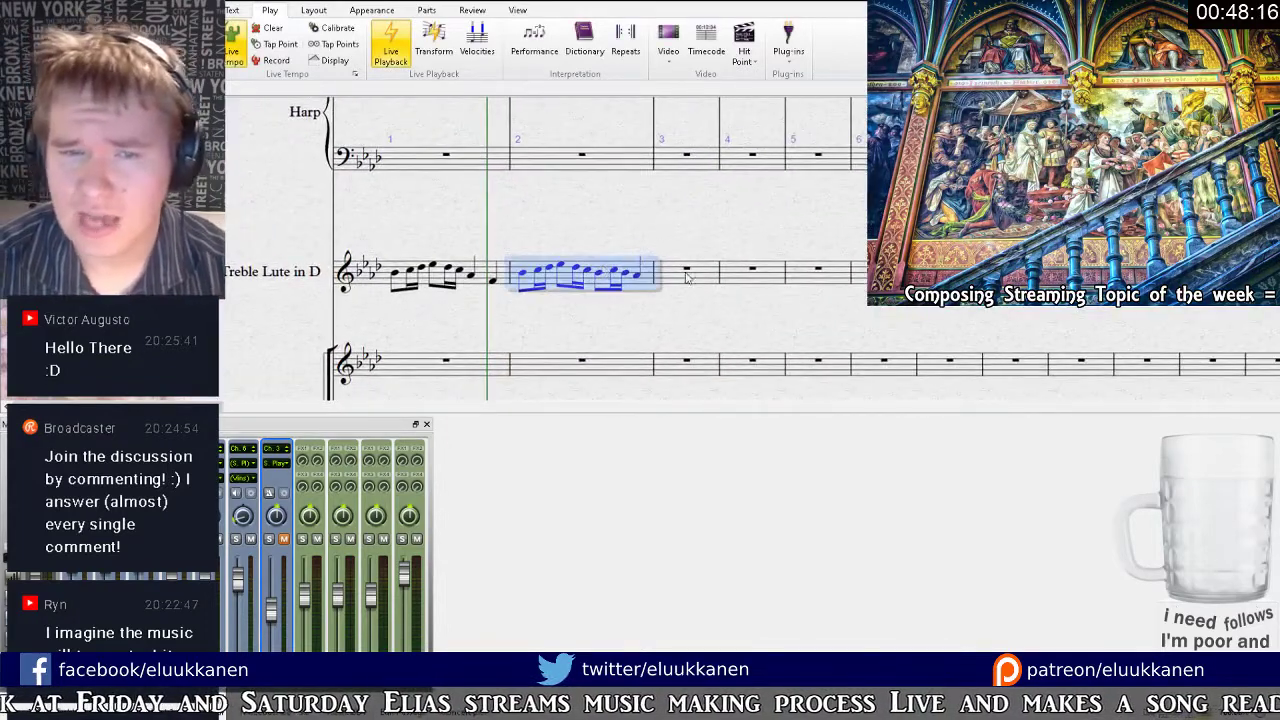
pyautogui.keyDown('alt'); pyautogui.click(686, 278); pyautogui.keyUp('alt')
pyautogui.click(680, 252)
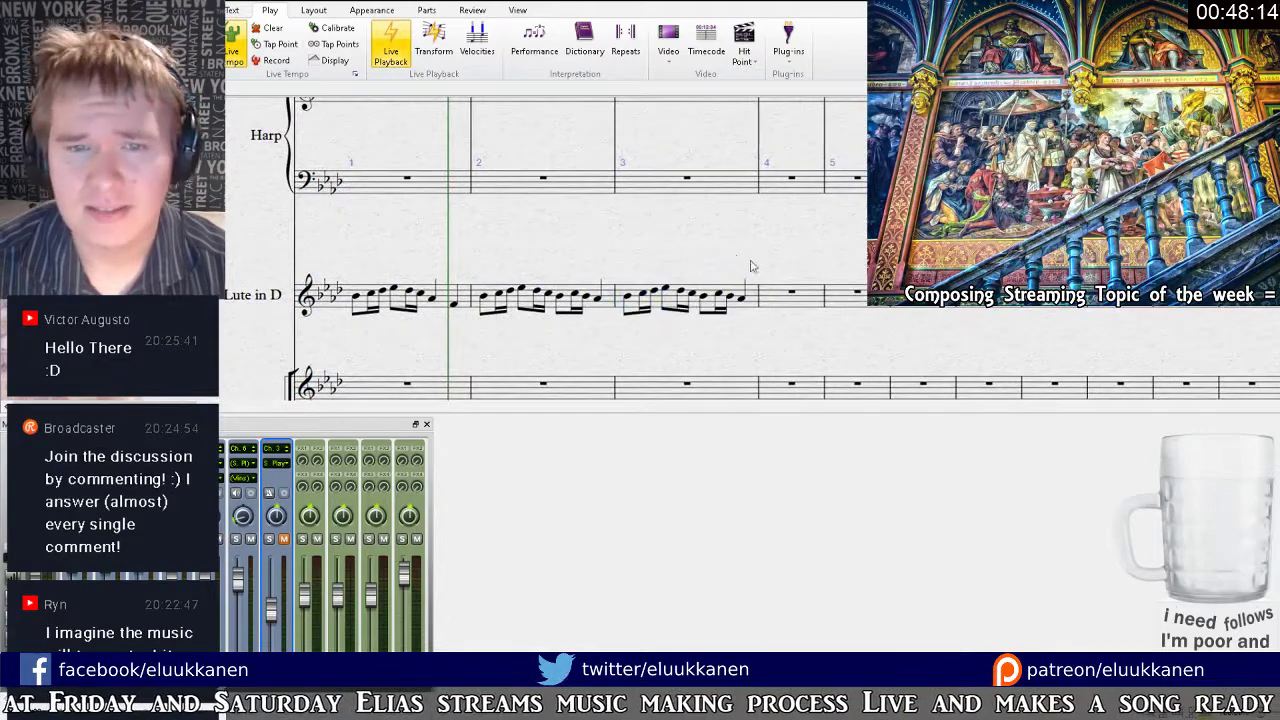
pyautogui.moveTo(751, 266); pyautogui.dragTo(716, 242)
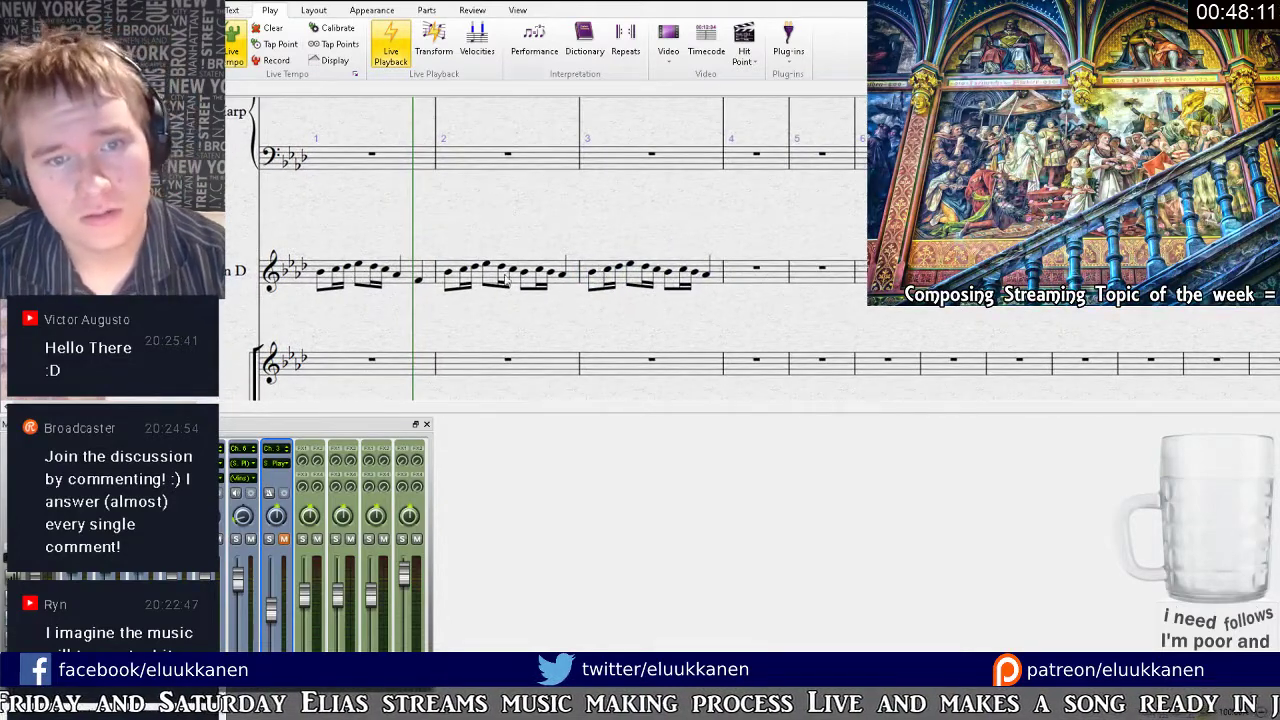
# Rewrite the treble lute's bar 3 as quarter note F, eighth notes A-flat, G, E-flat and D-flat, and quarter note A-flat.
pyautogui.click(448, 271)
pyautogui.keyDown('ctrl'); pyautogui.click(487, 264); pyautogui.keyUp('ctrl')
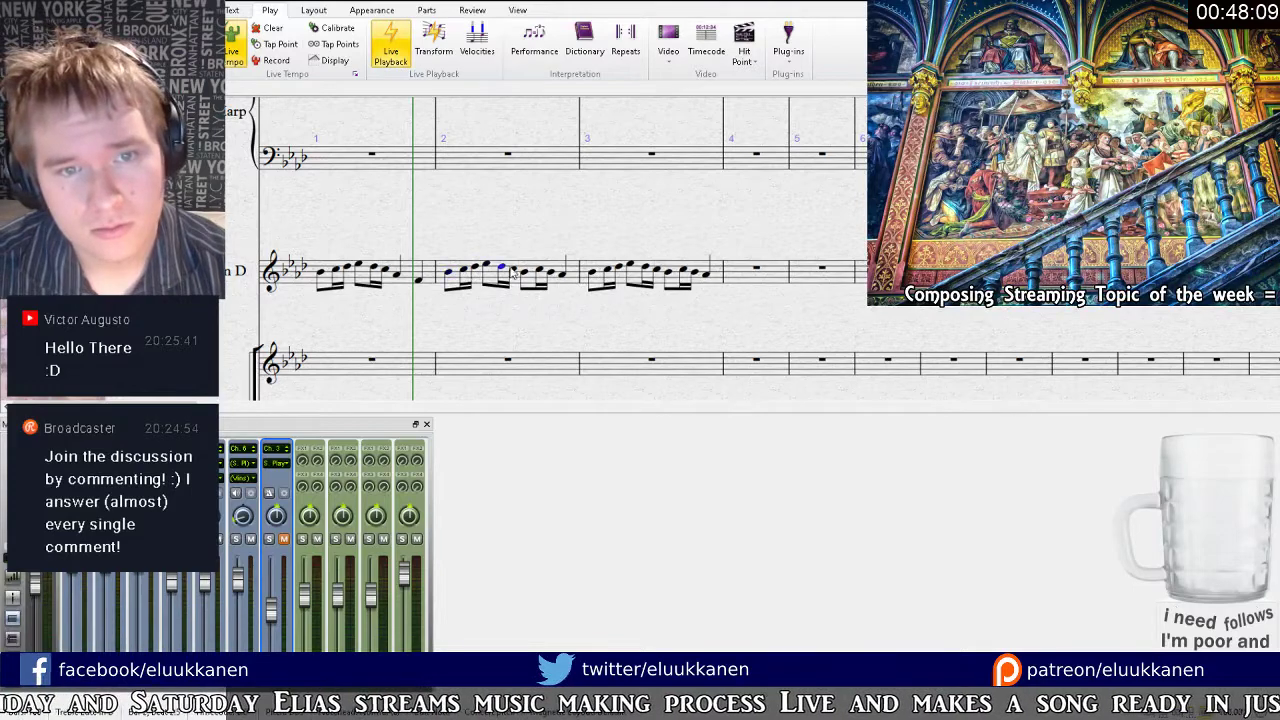
pyautogui.click(562, 271)
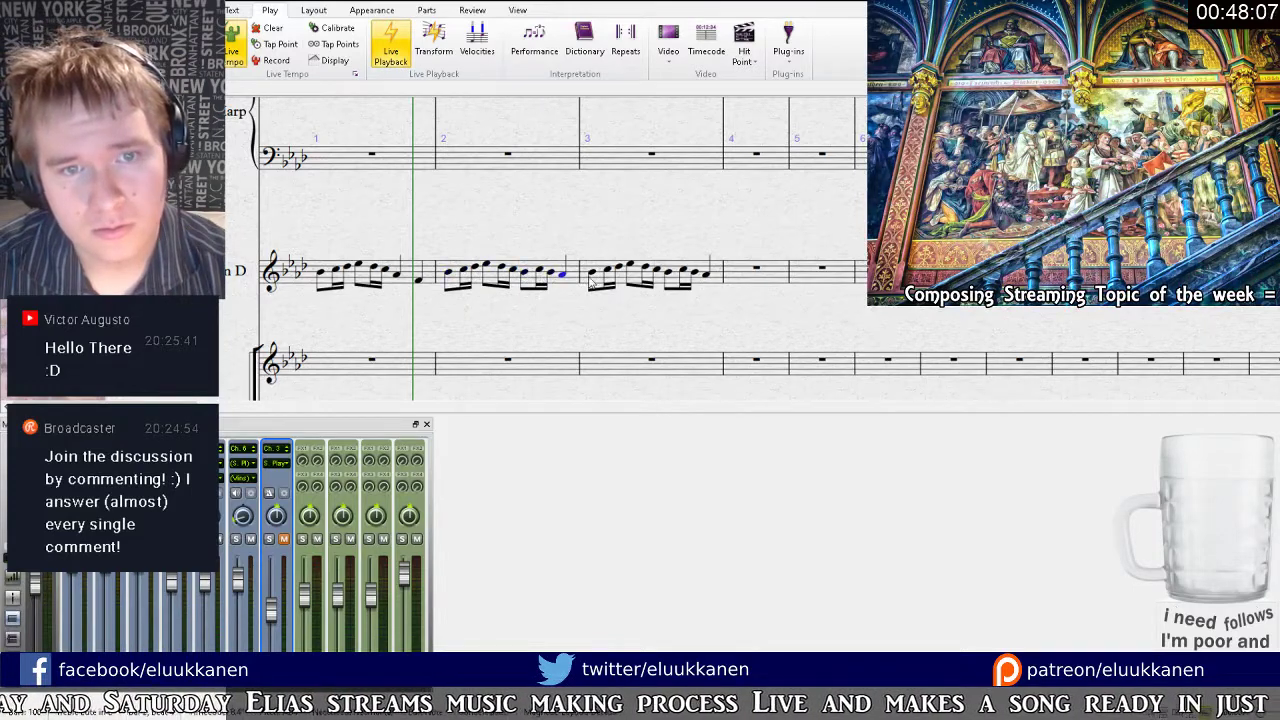
pyautogui.click(591, 282)
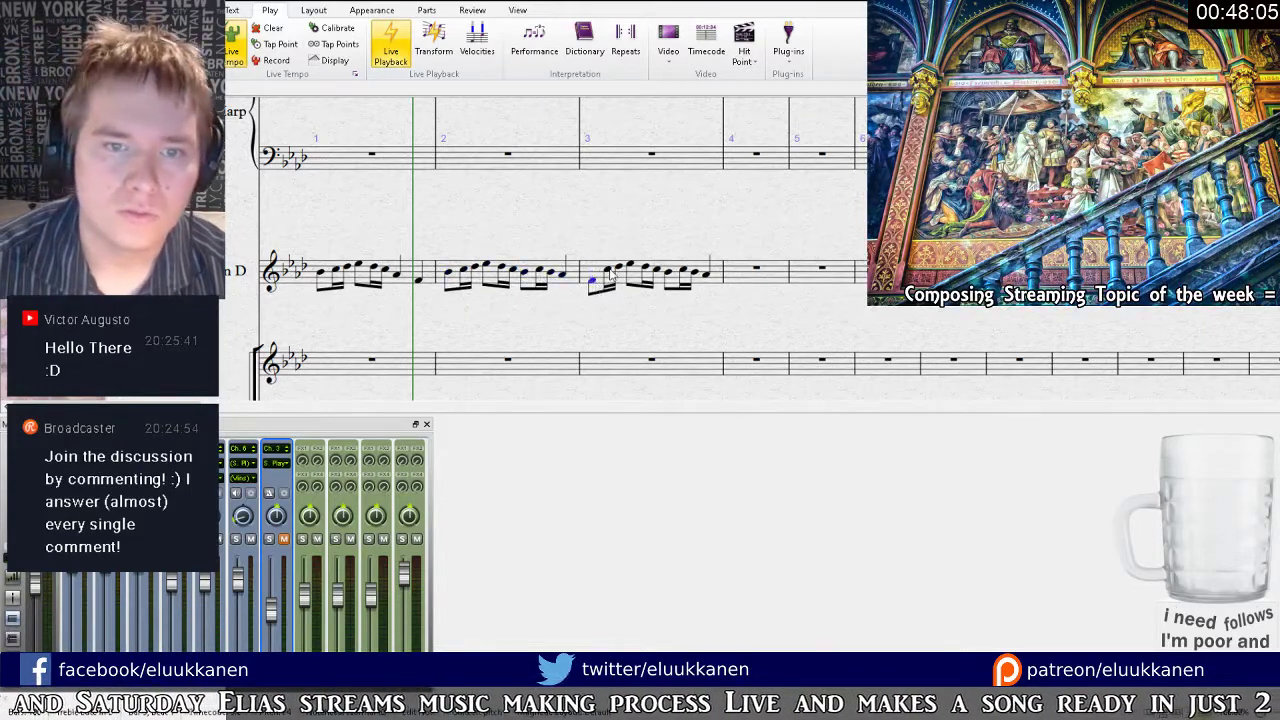
pyautogui.press('Delete')
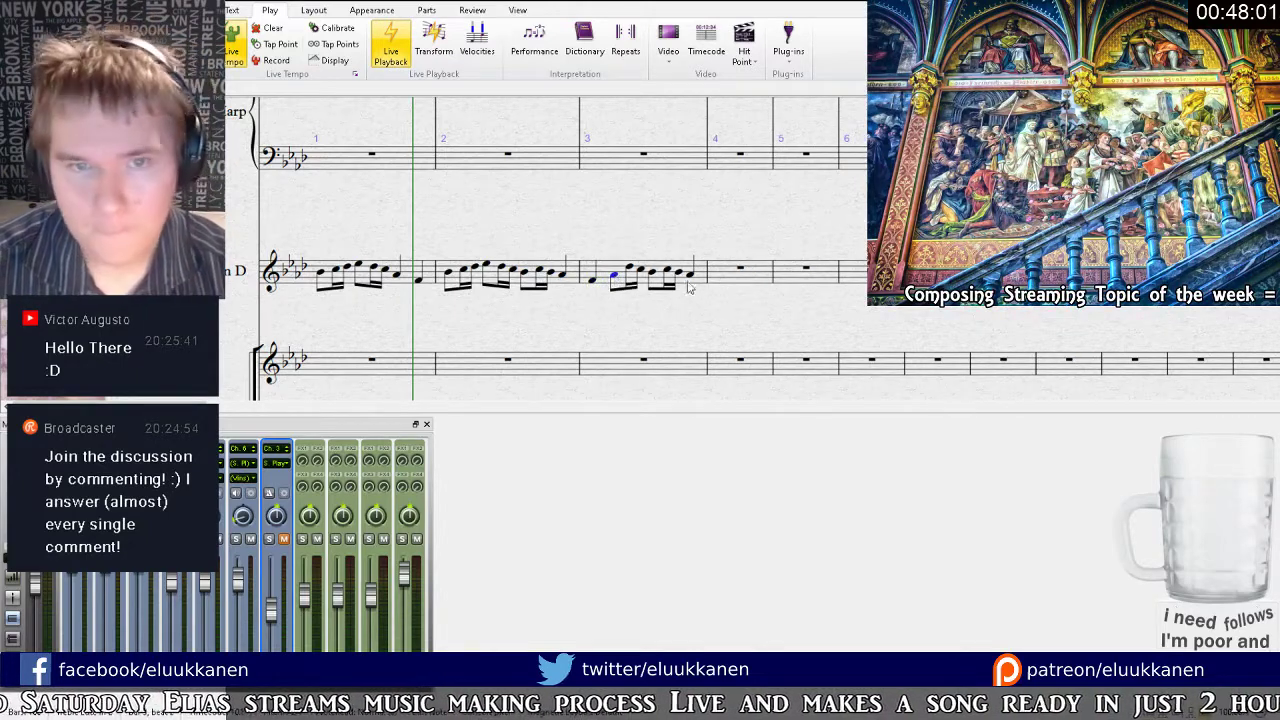
pyautogui.press('Down')
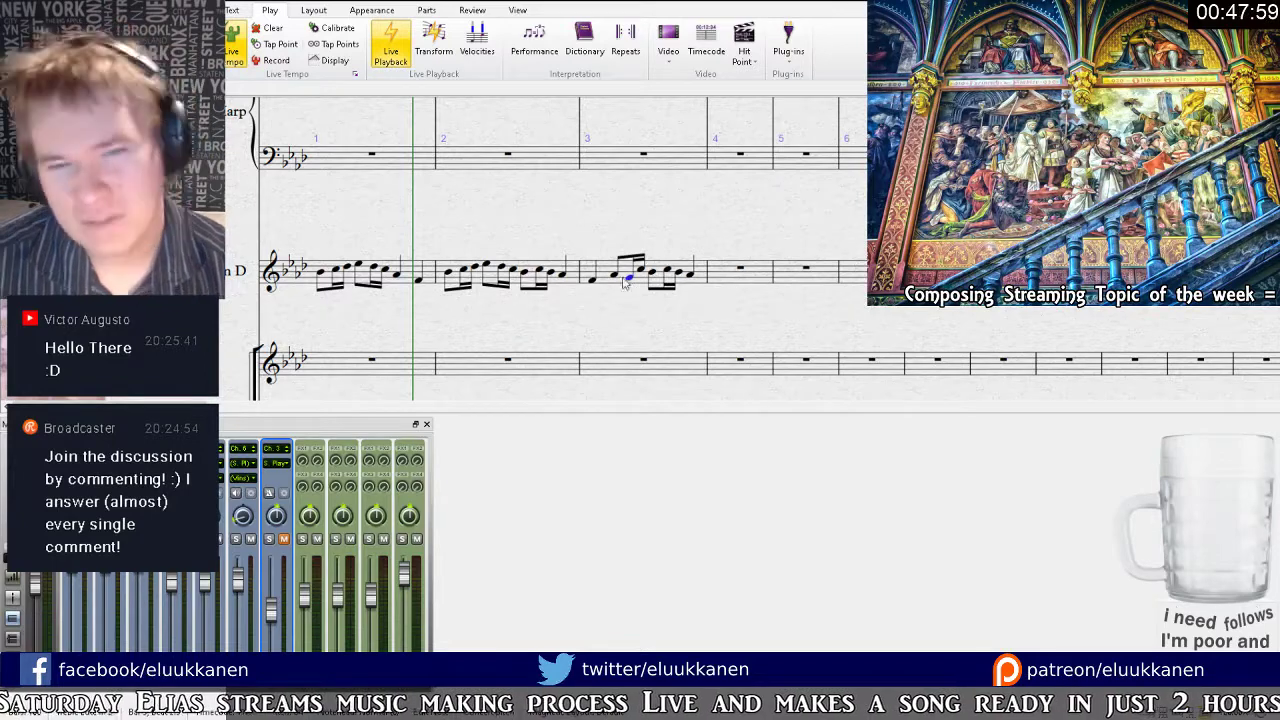
pyautogui.press('3')
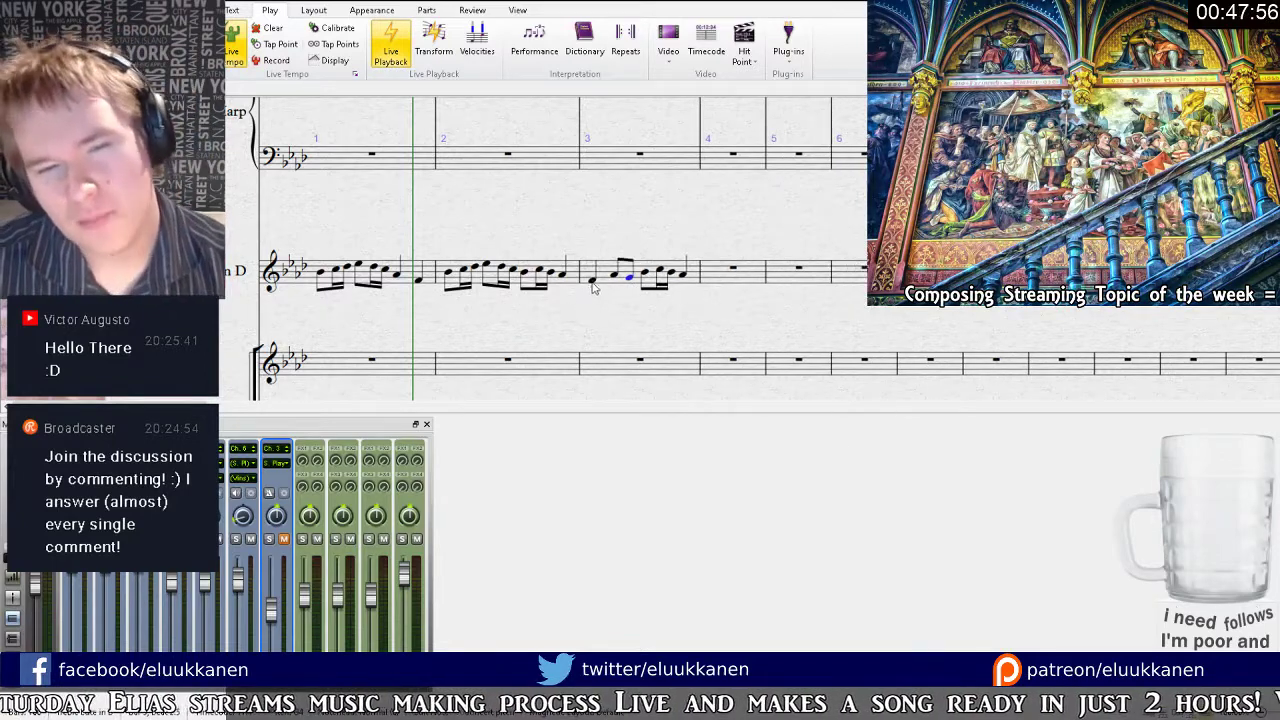
pyautogui.keyDown('shift'); pyautogui.click(630, 279); pyautogui.keyUp('shift')
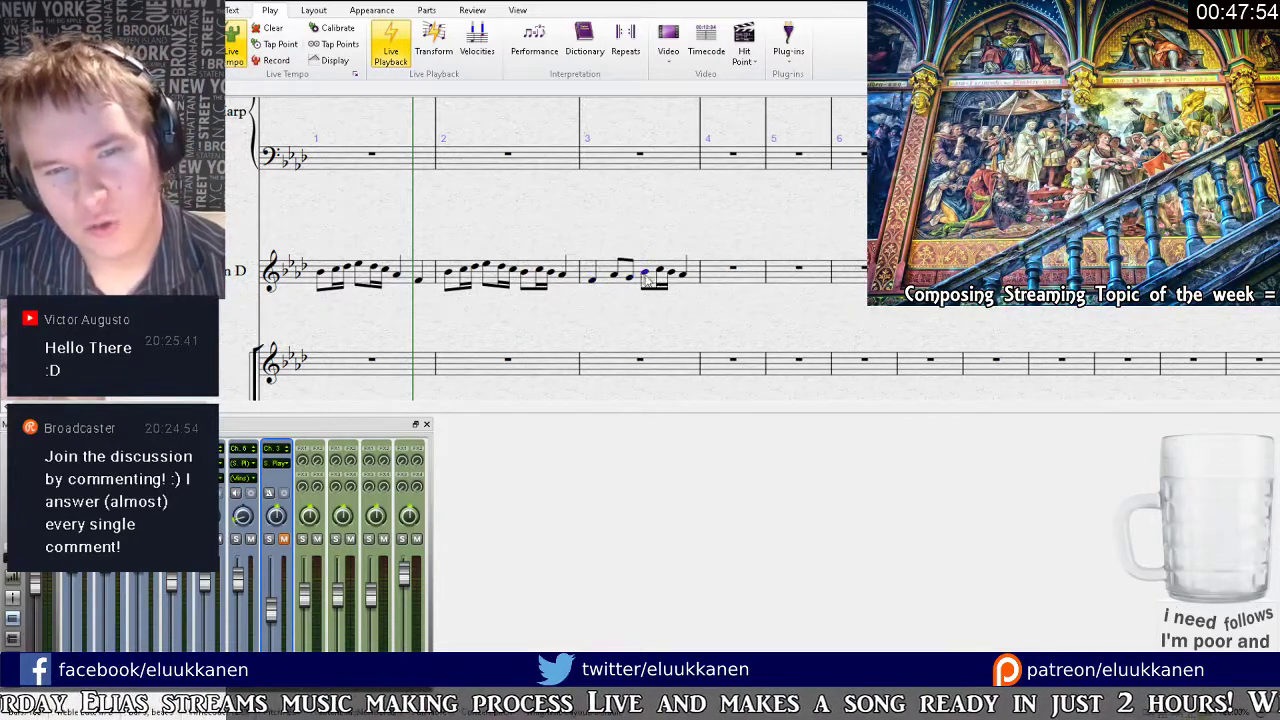
pyautogui.keyDown('alt'); pyautogui.click(645, 278); pyautogui.keyUp('alt')
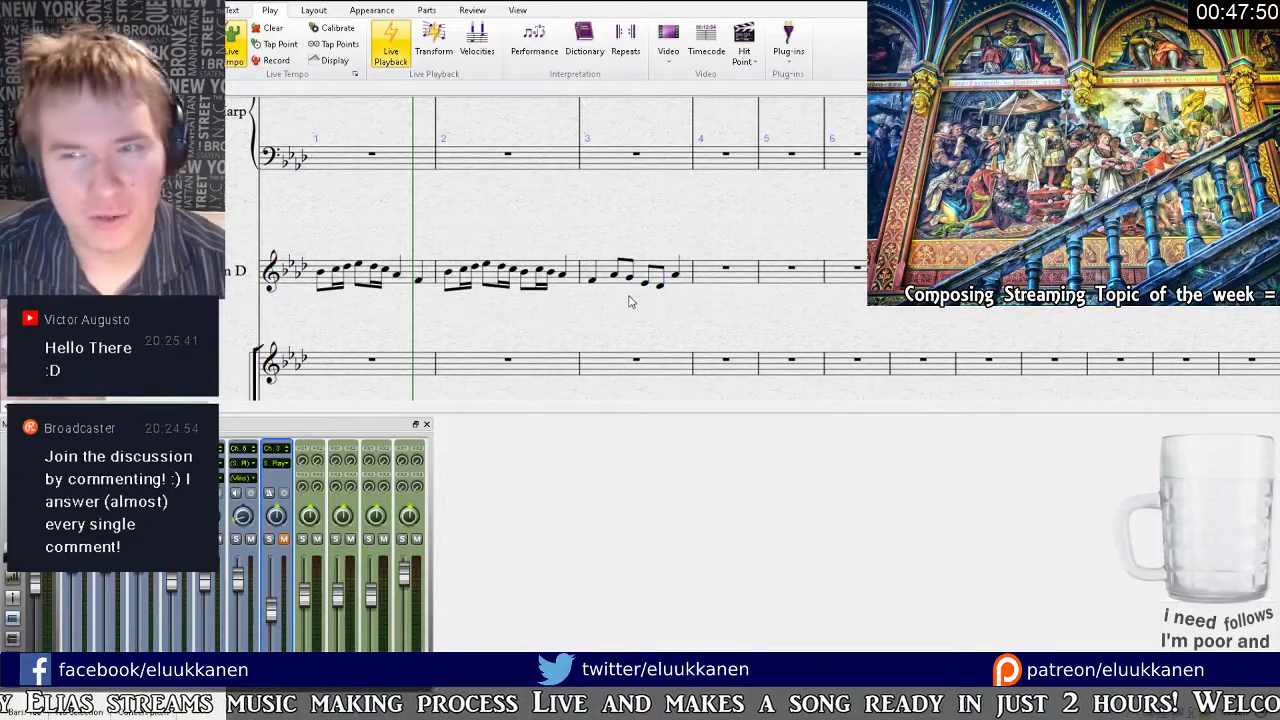
# Return the playback position to the start and copy the treble lute's bar 3 into bar 4.
pyautogui.press('[')
pyautogui.press('[')
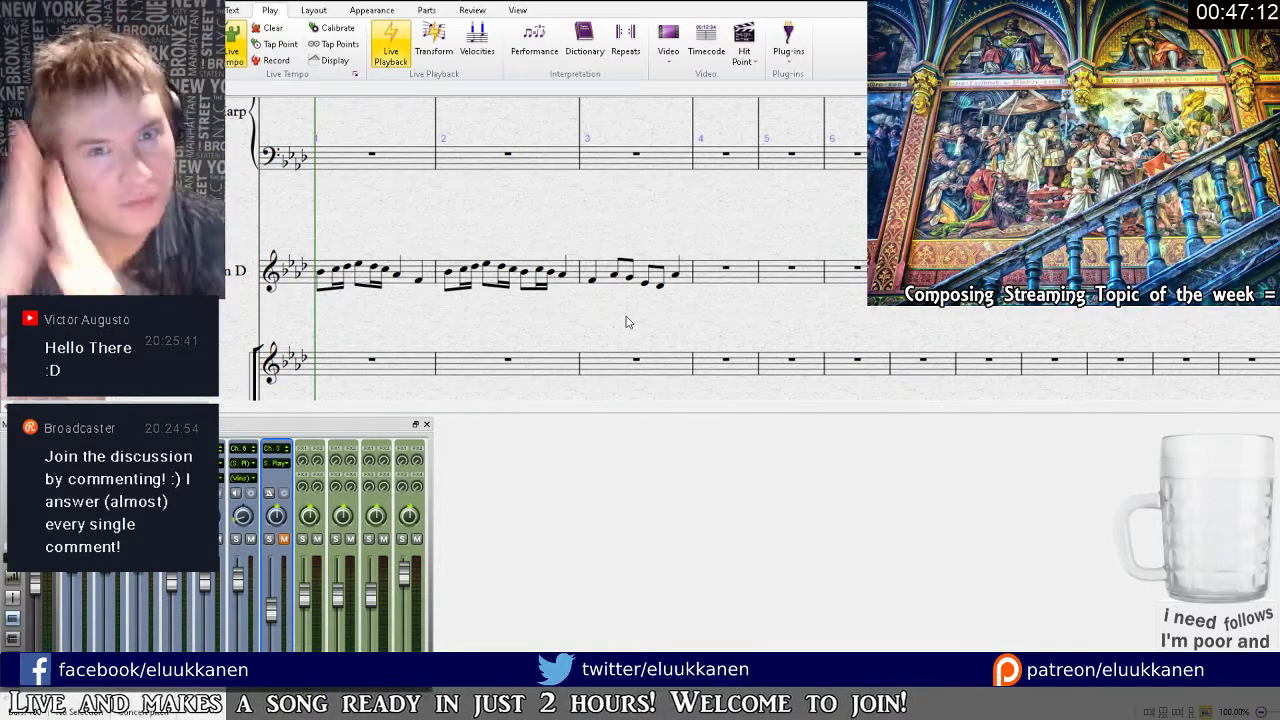
pyautogui.moveTo(762, 229); pyautogui.dragTo(785, 223)
pyautogui.click(660, 268)
pyautogui.click(758, 275)
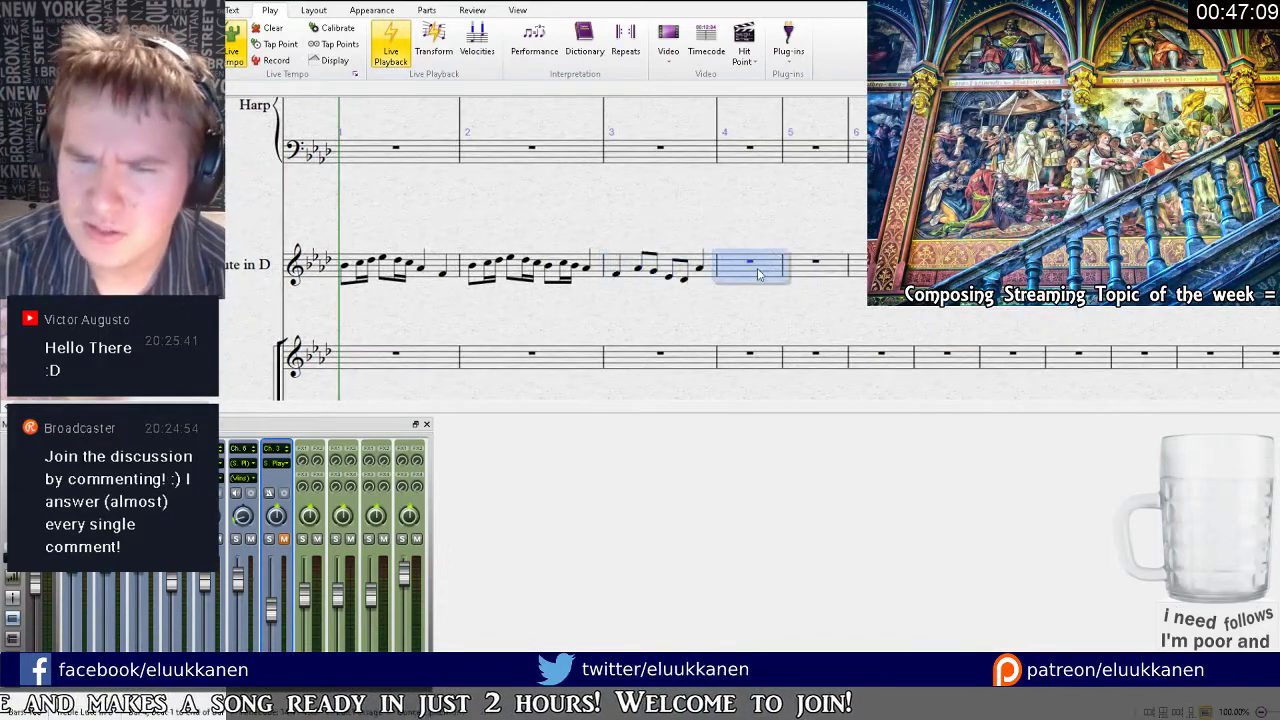
pyautogui.hotkey('ctrl', 'v')
pyautogui.moveTo(588, 233); pyautogui.dragTo(671, 225)
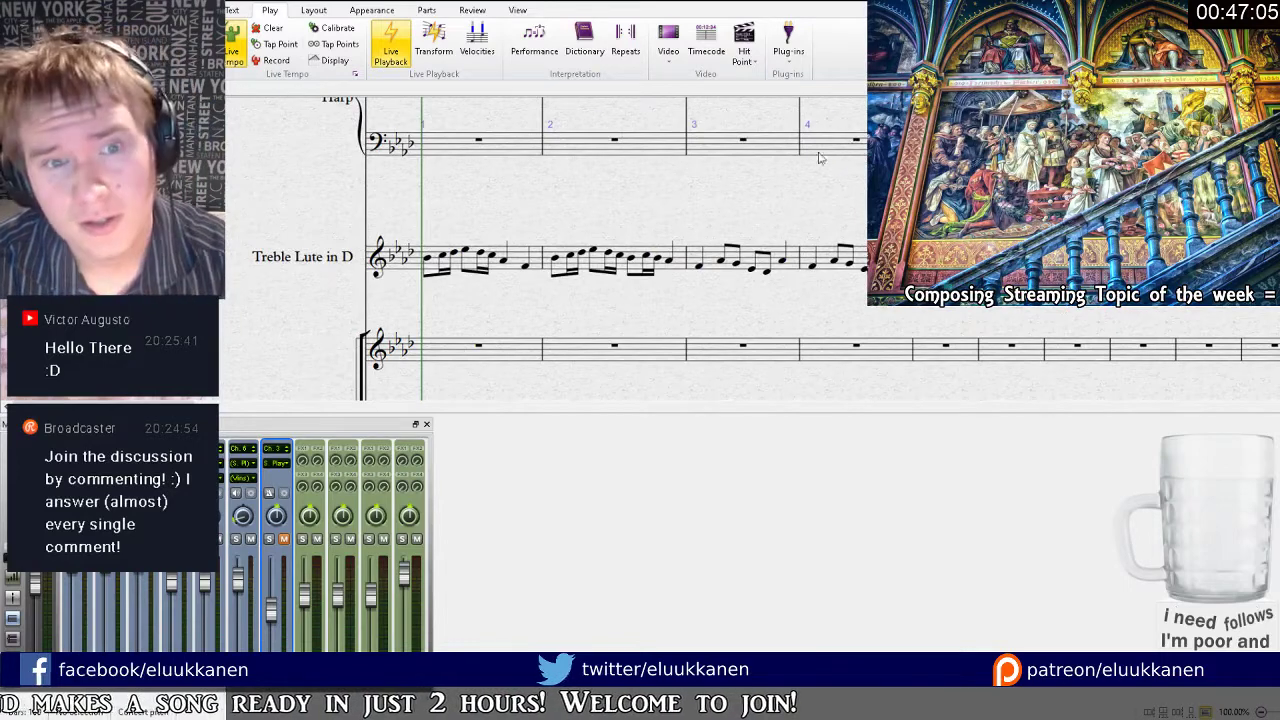
# Play back the four-bar treble lute melody from the start of the score.
pyautogui.press('space')
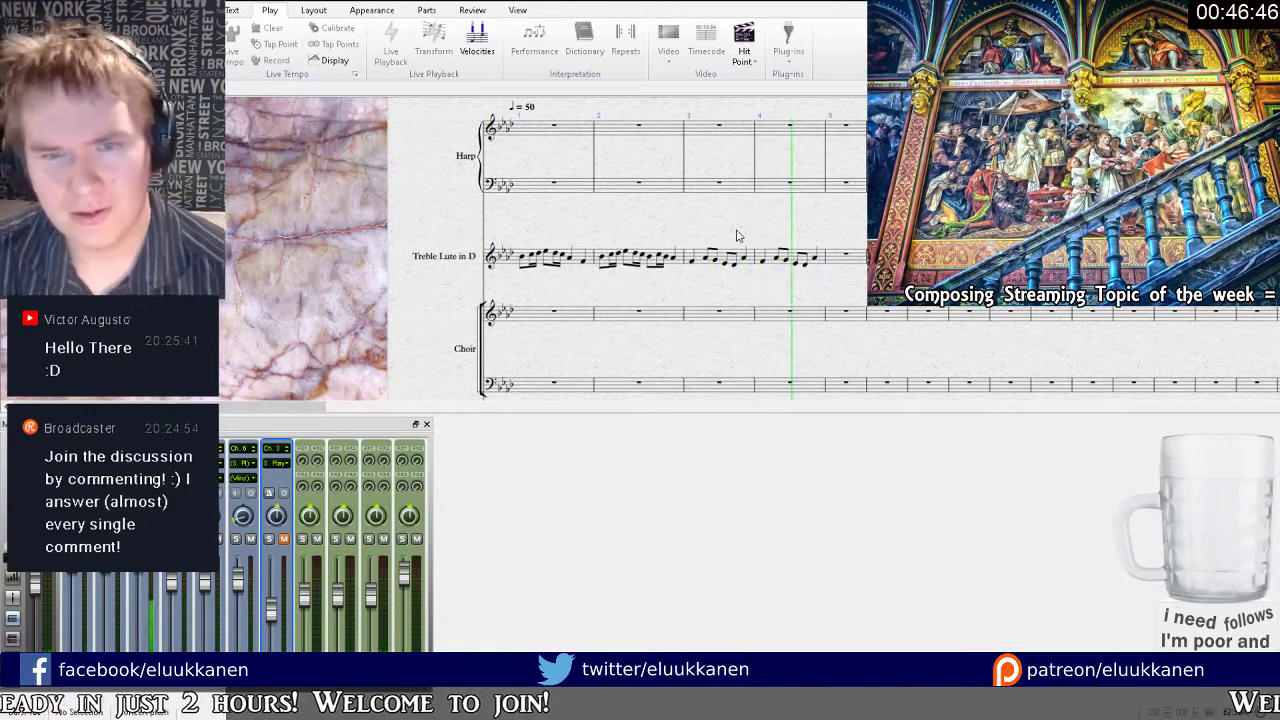
pyautogui.press('space')
pyautogui.scroll(2, 471, 194)
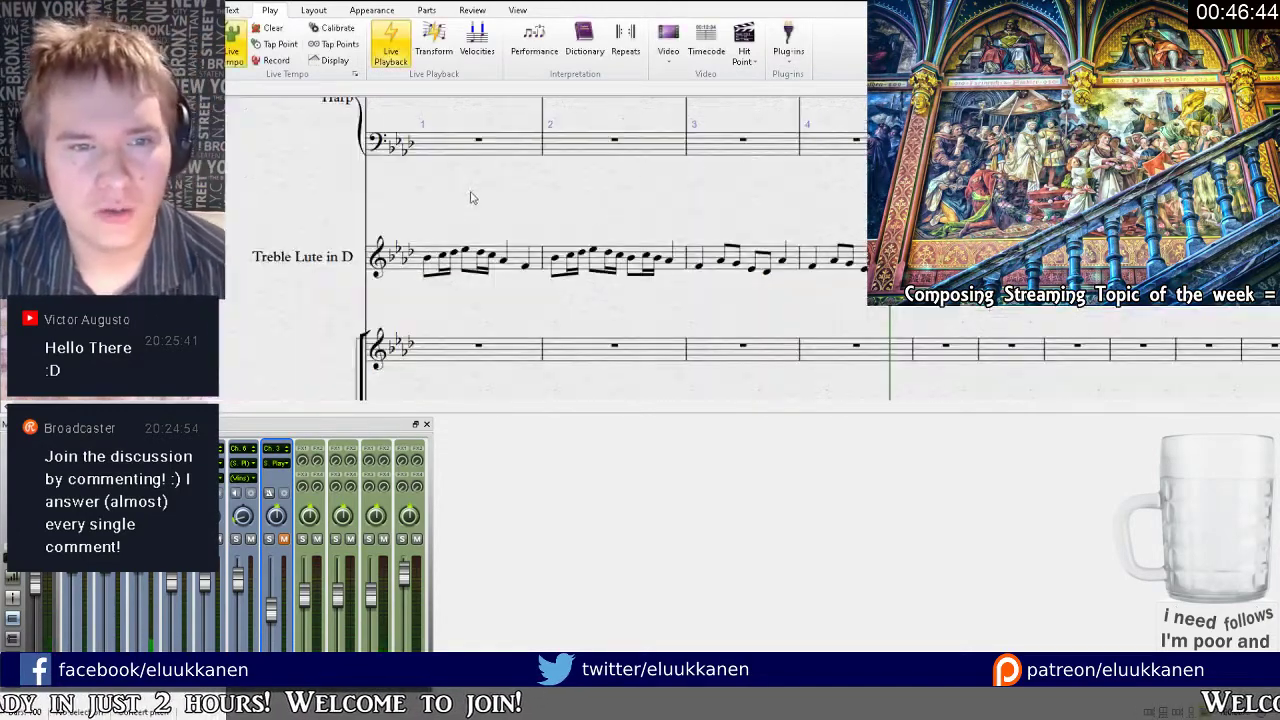
# Insert two empty bars at the beginning of the score and move the quarter note = 50 tempo mark over bar 1.
pyautogui.moveTo(471, 194); pyautogui.dragTo(644, 331)
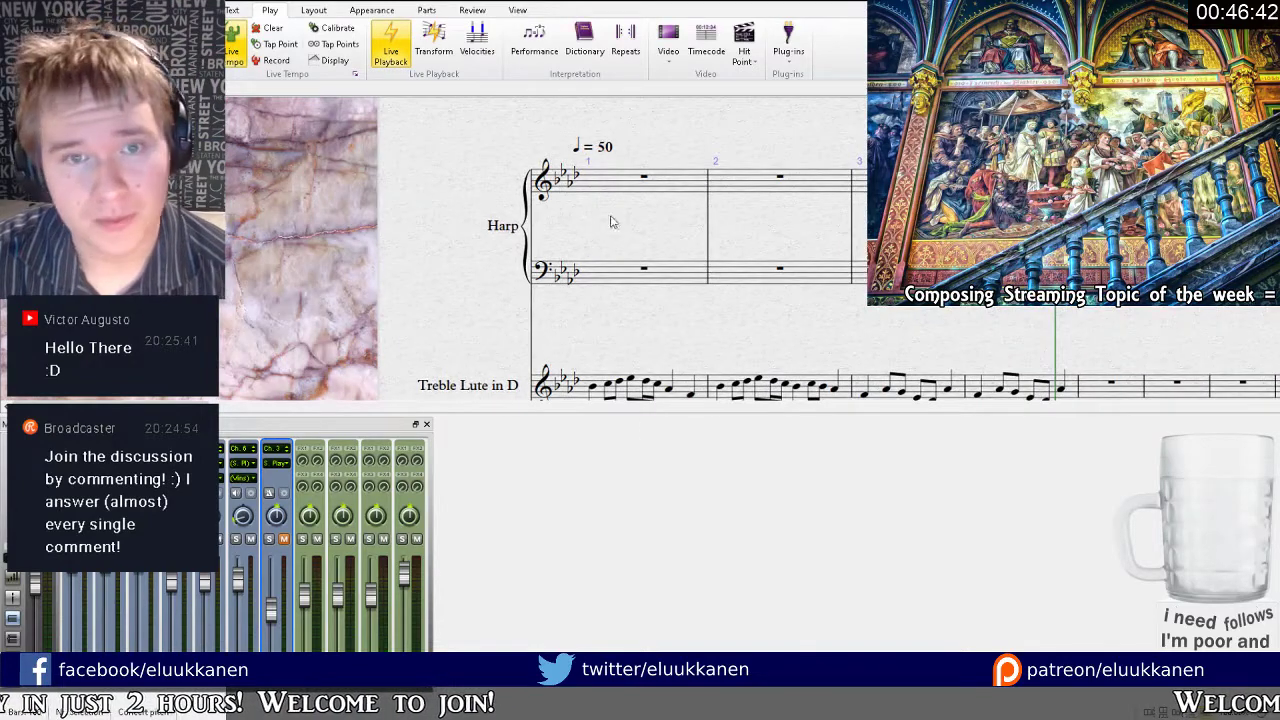
pyautogui.click(569, 198)
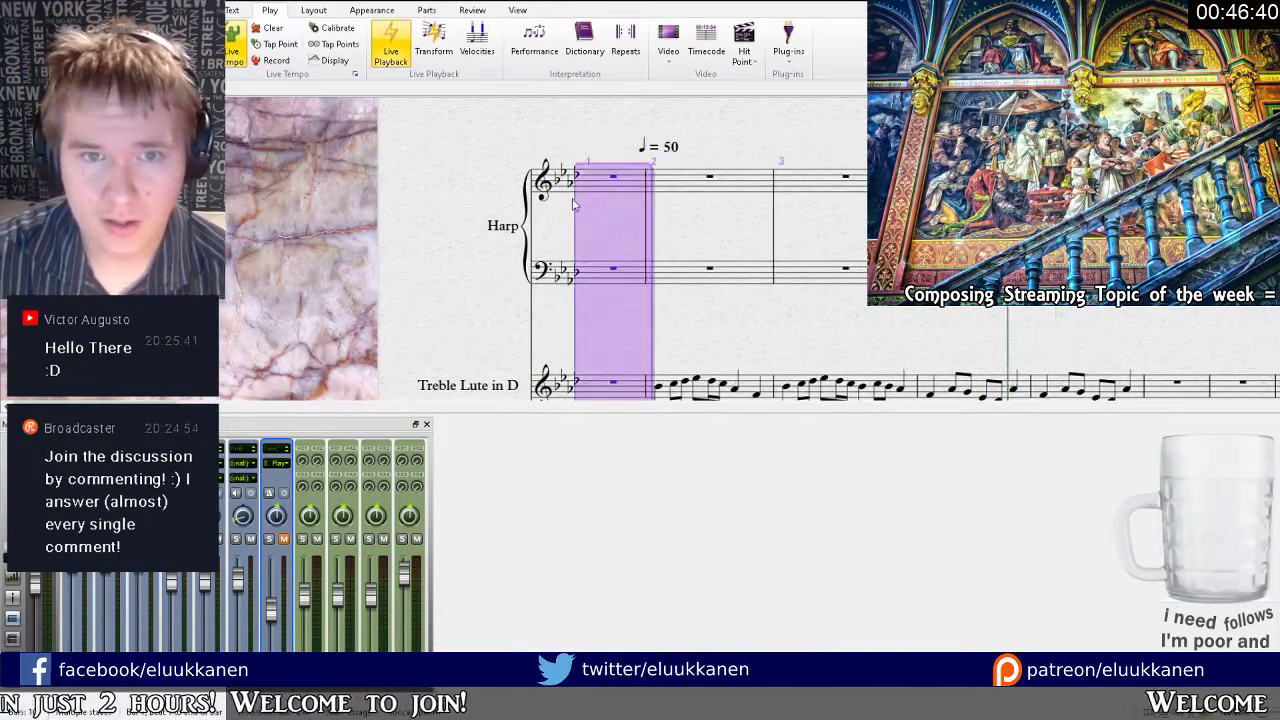
pyautogui.hotkey('ctrl', 'shift', 'b')
pyautogui.moveTo(679, 204); pyautogui.dragTo(667, 272)
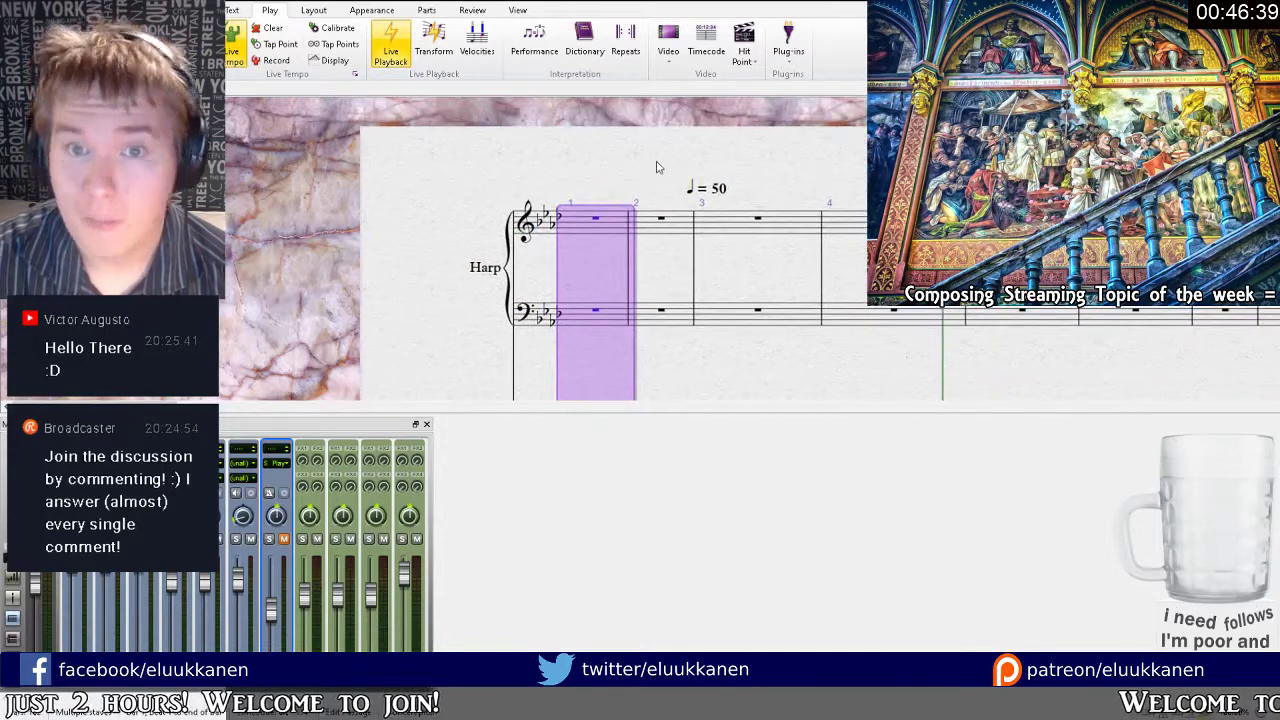
pyautogui.moveTo(717, 187); pyautogui.dragTo(563, 181)
pyautogui.press('Escape')
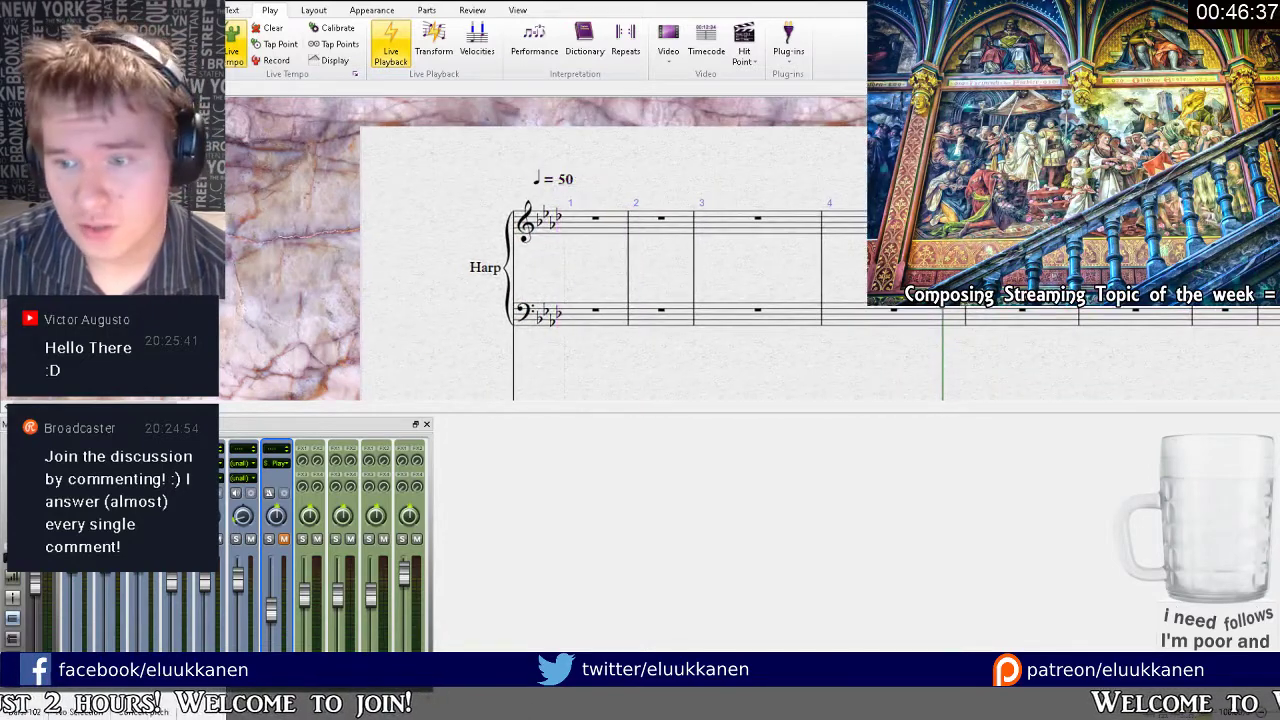
pyautogui.press('2')
pyautogui.click(570, 216)
pyautogui.hotkey('ctrl', 'z')
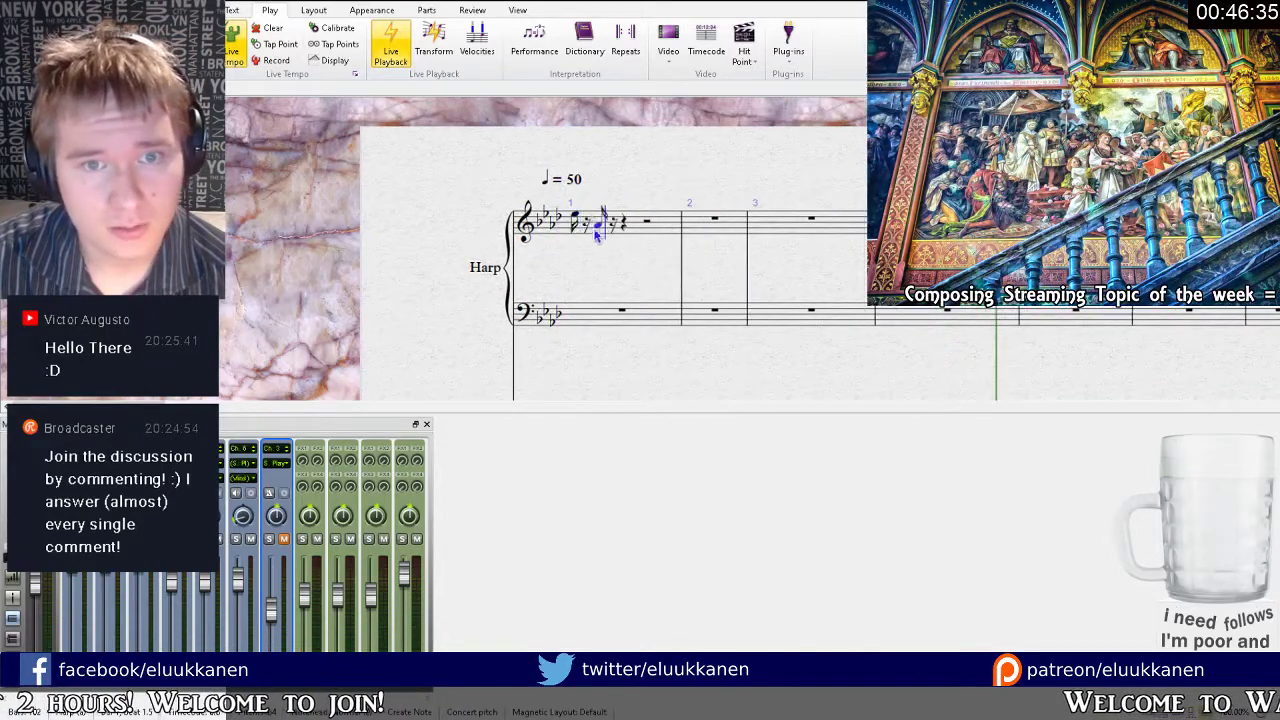
# Fill bar 1 of the harp's bass staff with a half note B-flat and a half note B-flat one octave lower.
pyautogui.click(578, 312)
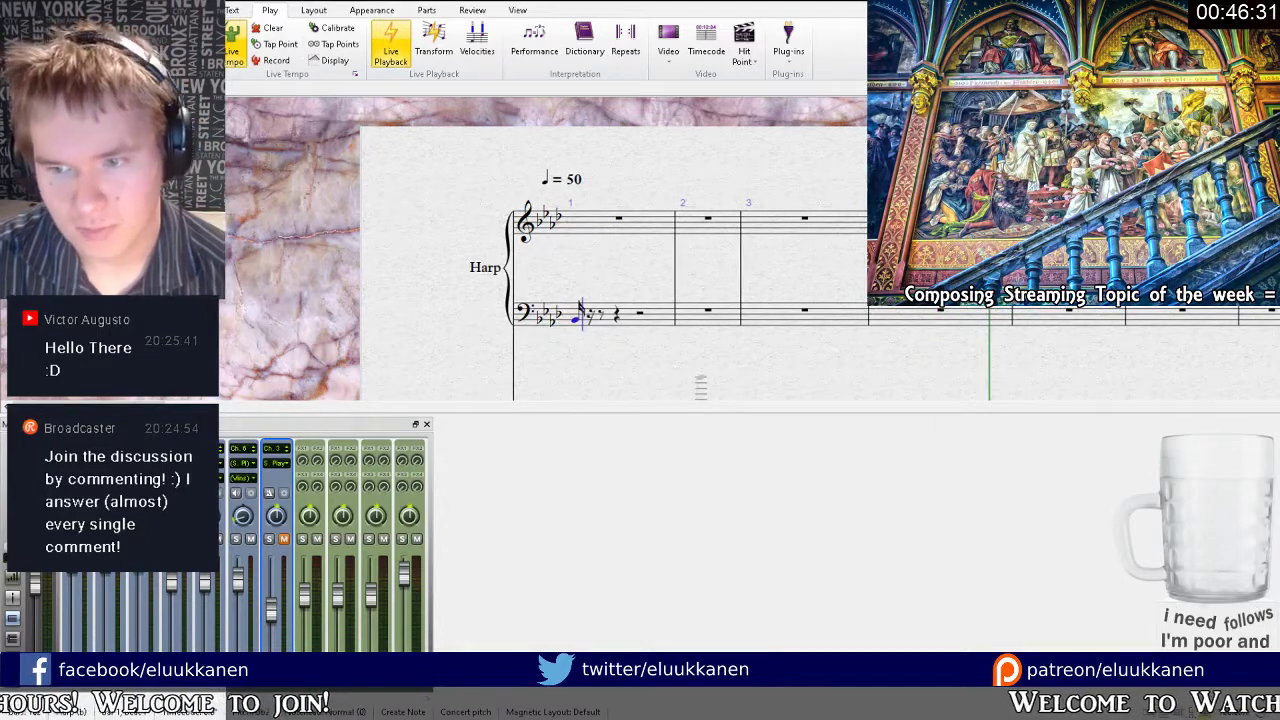
pyautogui.press('Escape')
pyautogui.click(580, 326)
pyautogui.click(577, 321)
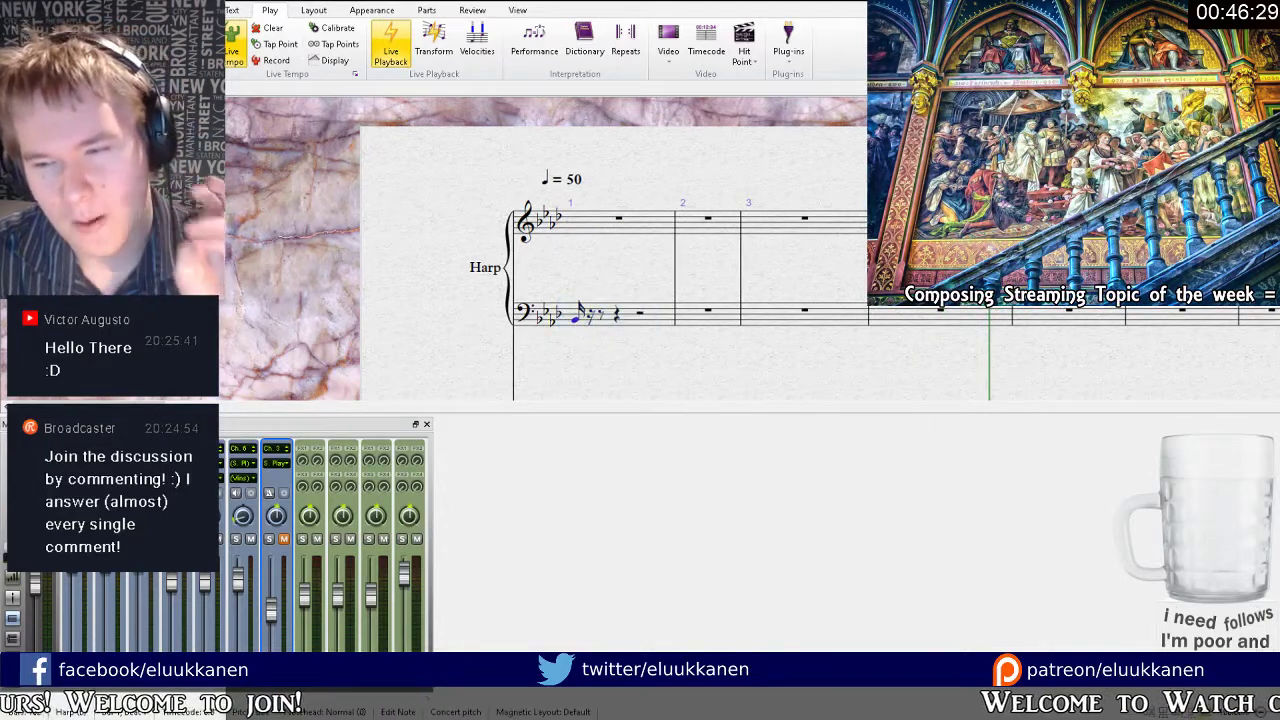
pyautogui.press('5')
pyautogui.click(614, 311)
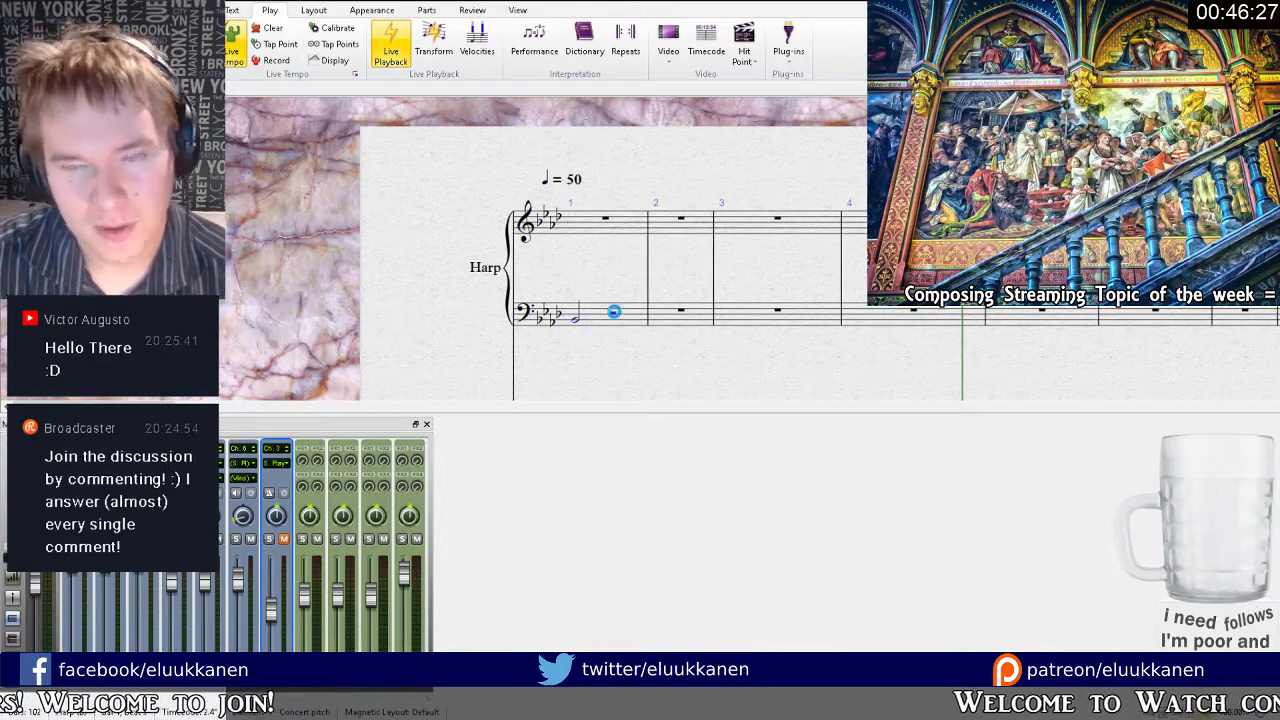
pyautogui.press('b')
pyautogui.hotkey('shift', '8')
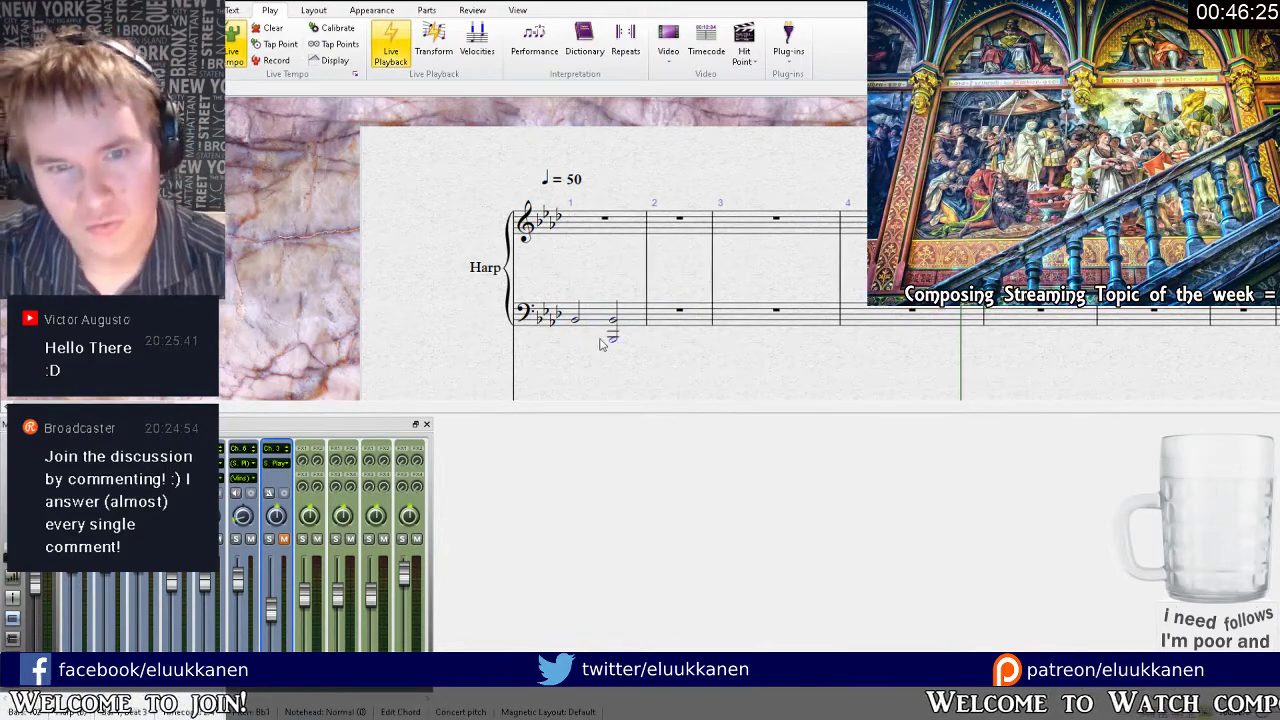
pyautogui.press('Delete')
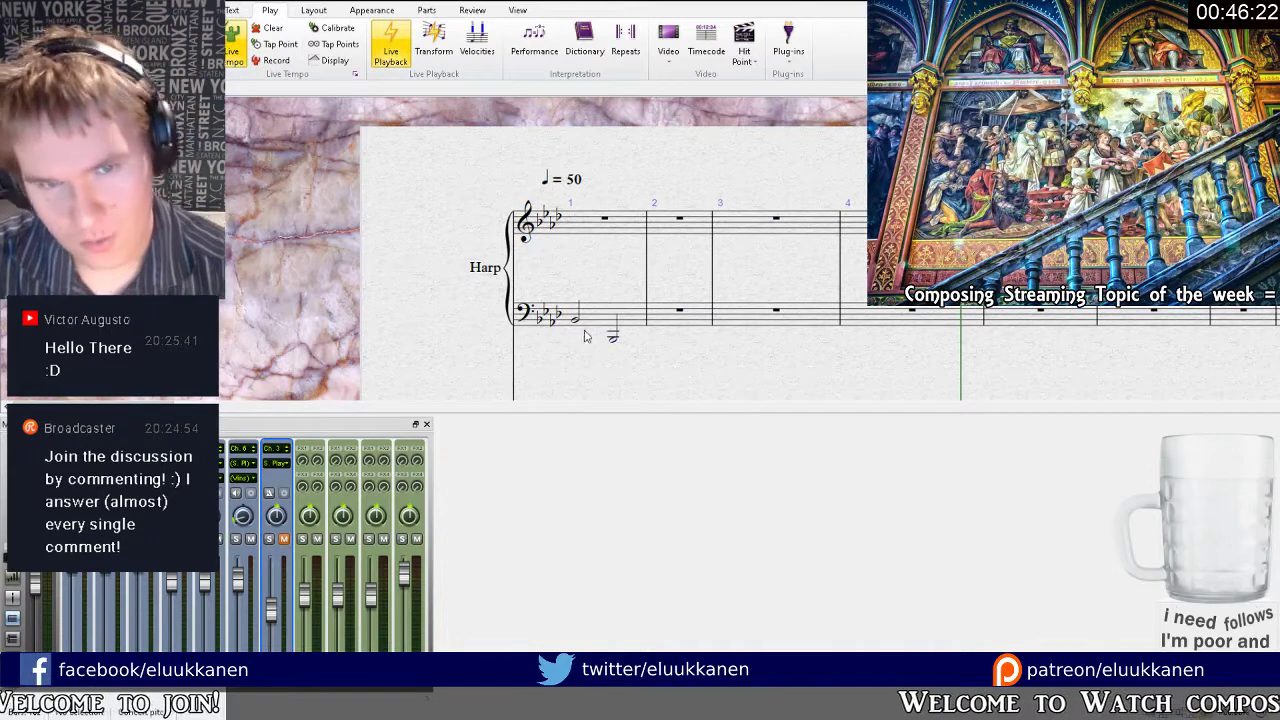
# Copy the harp's bass bar 1 into bar 2 and change its half notes to G and D-flat.
pyautogui.click(620, 322)
pyautogui.click(677, 317)
pyautogui.hotkey('ctrl', 'v')
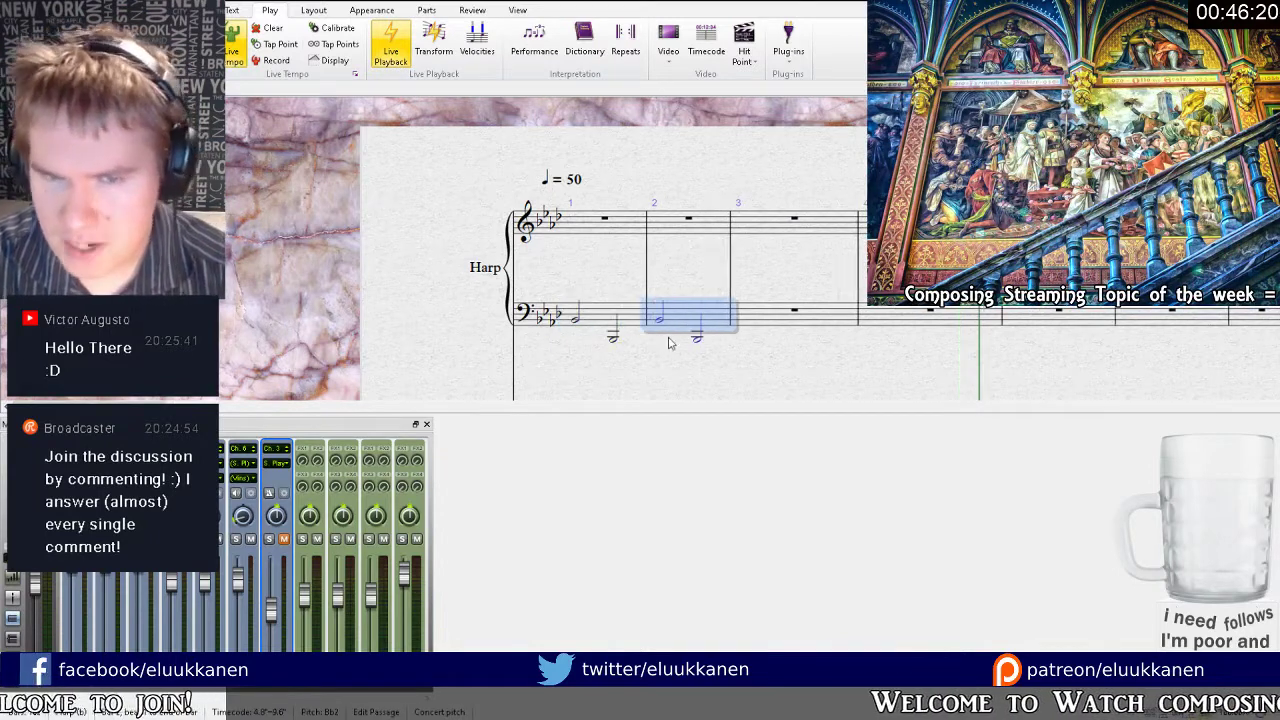
pyautogui.click(660, 321)
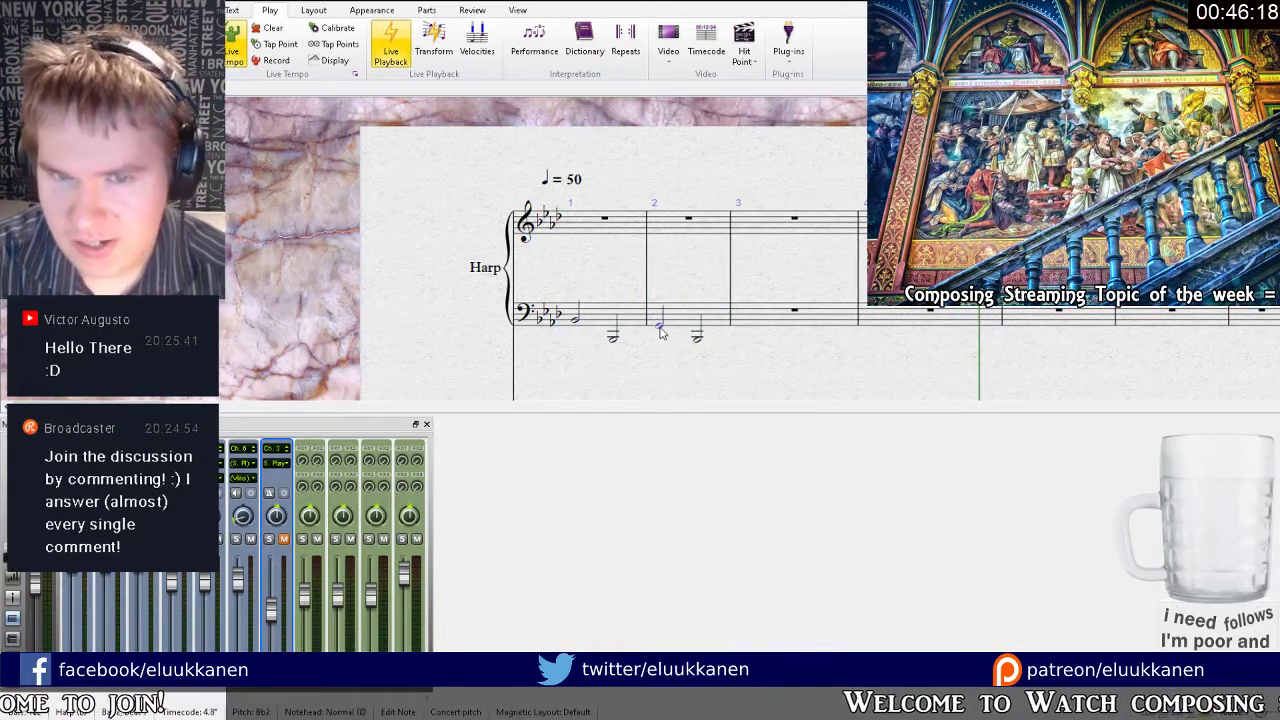
pyautogui.click(698, 330)
pyautogui.moveTo(698, 324); pyautogui.dragTo(663, 192)
# Change the harp's bass bar 1 to a quarter note B-flat and a dotted half note B-flat one octave lower.
pyautogui.click(550, 233)
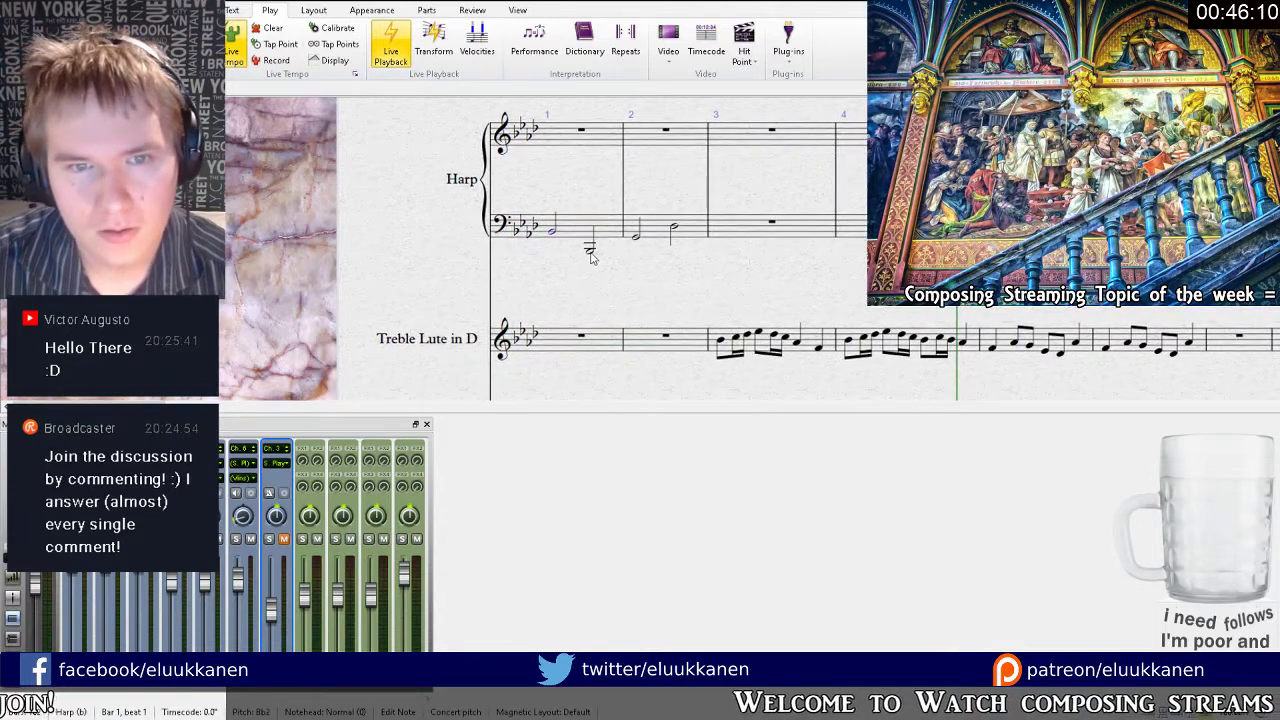
pyautogui.click(637, 234)
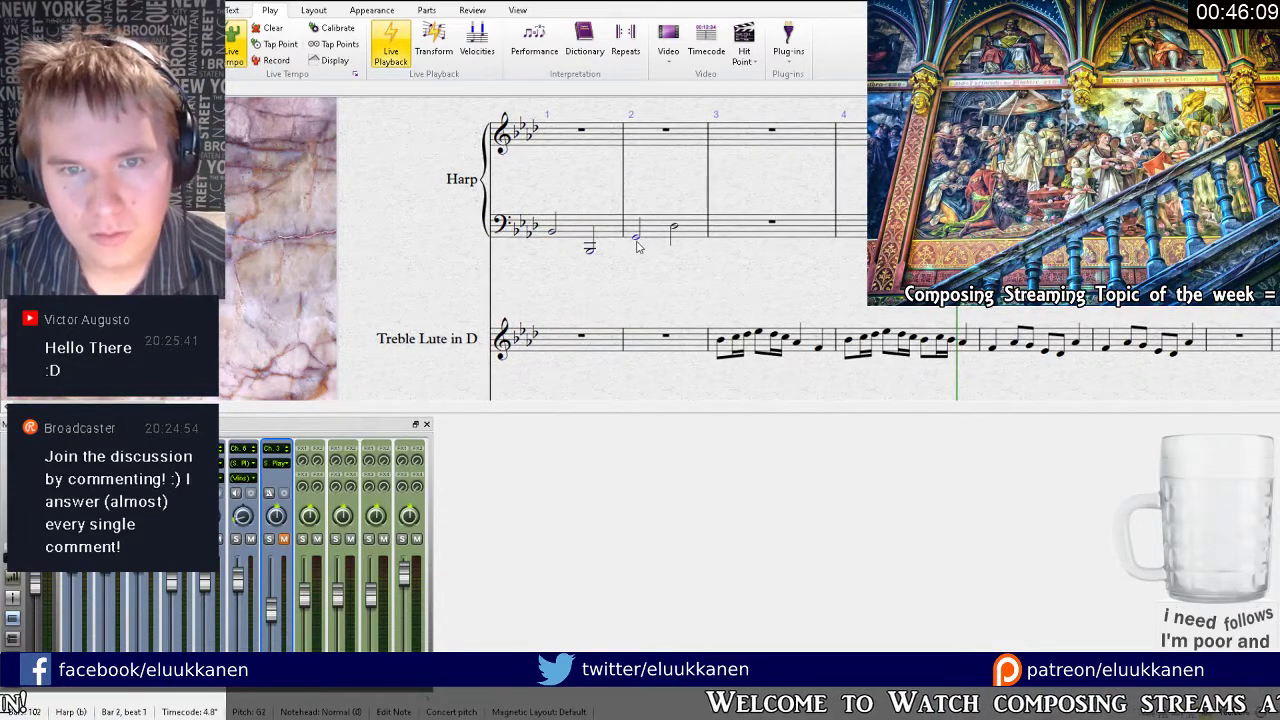
pyautogui.click(552, 232)
pyautogui.press('4')
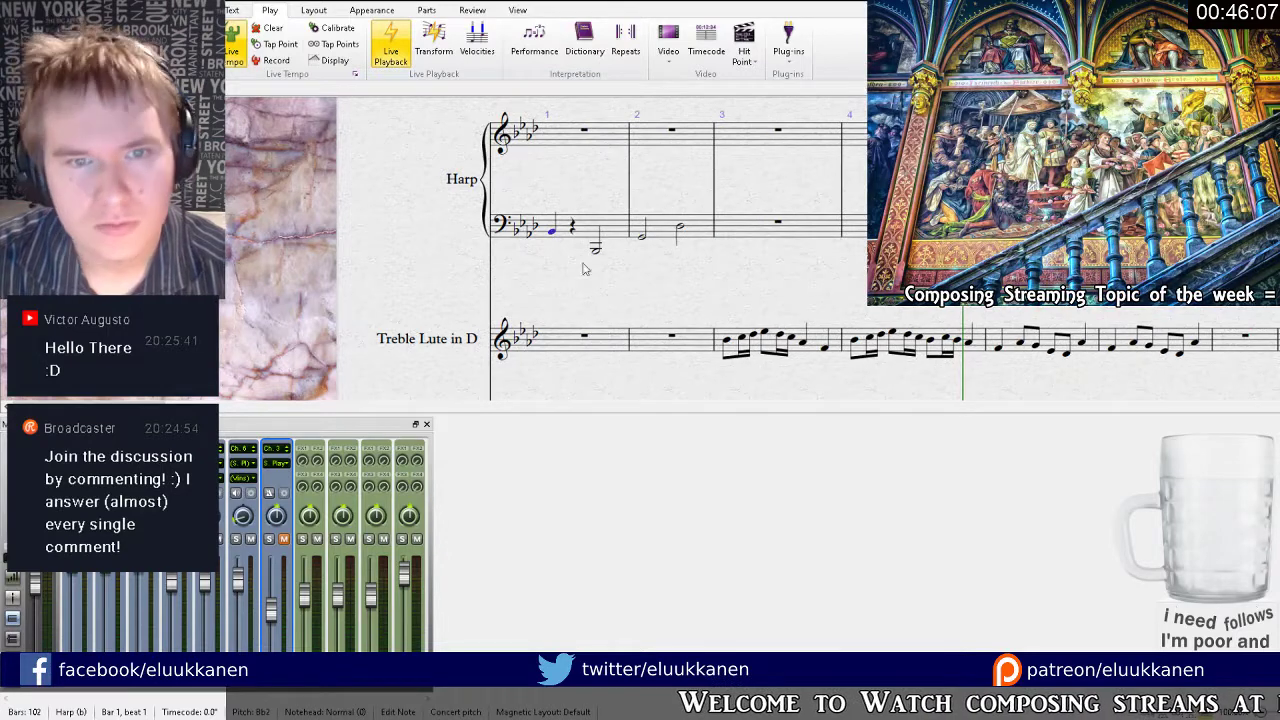
pyautogui.click(575, 228)
pyautogui.press('b')
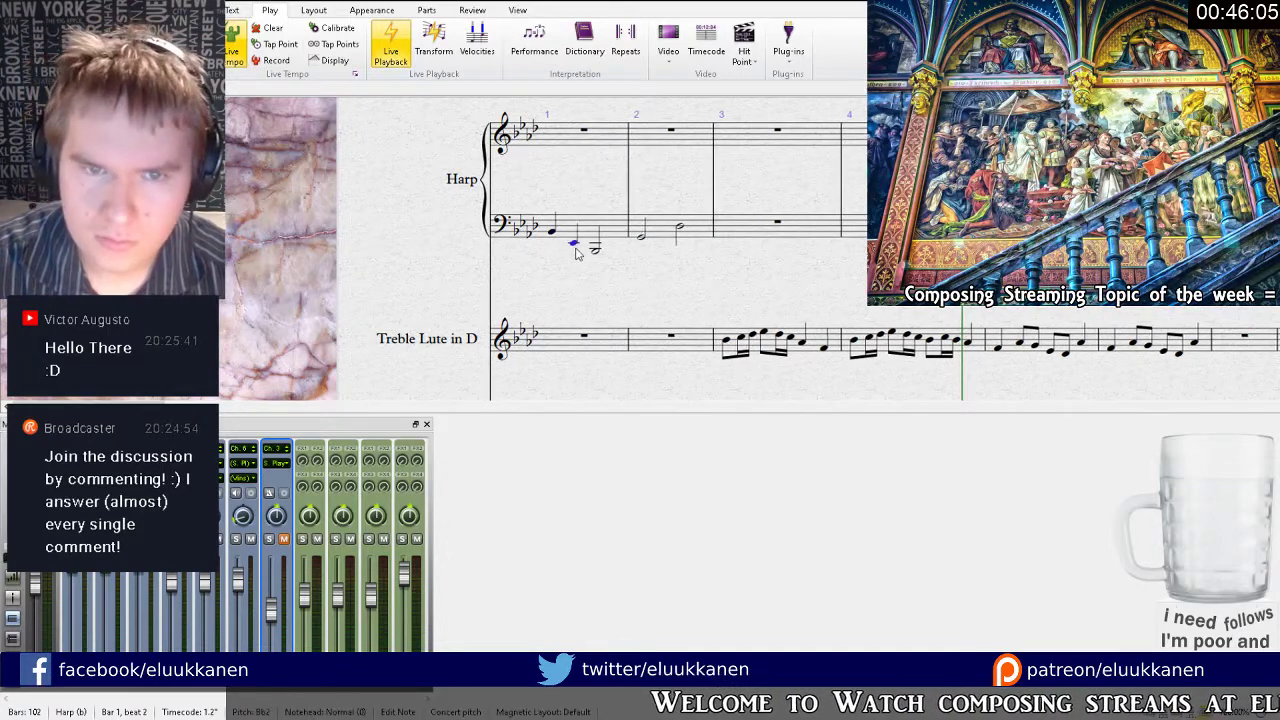
pyautogui.hotkey('ctrl', 'Down')
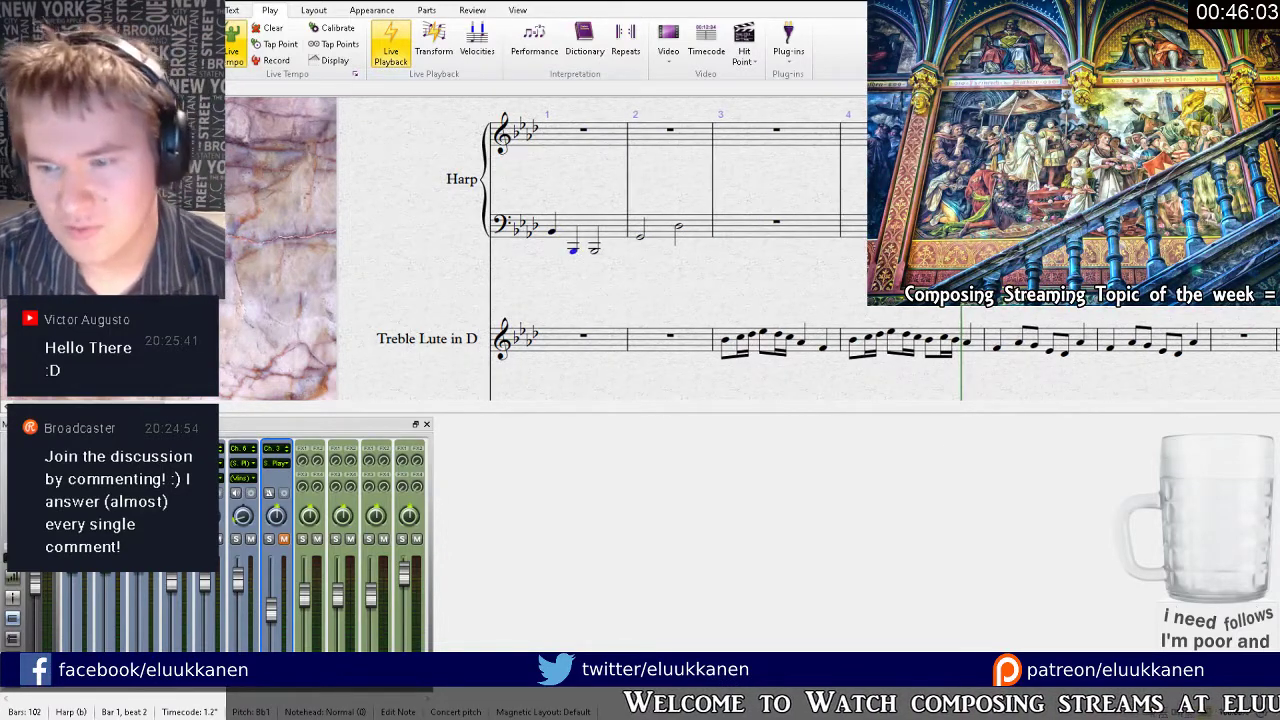
pyautogui.click(612, 226)
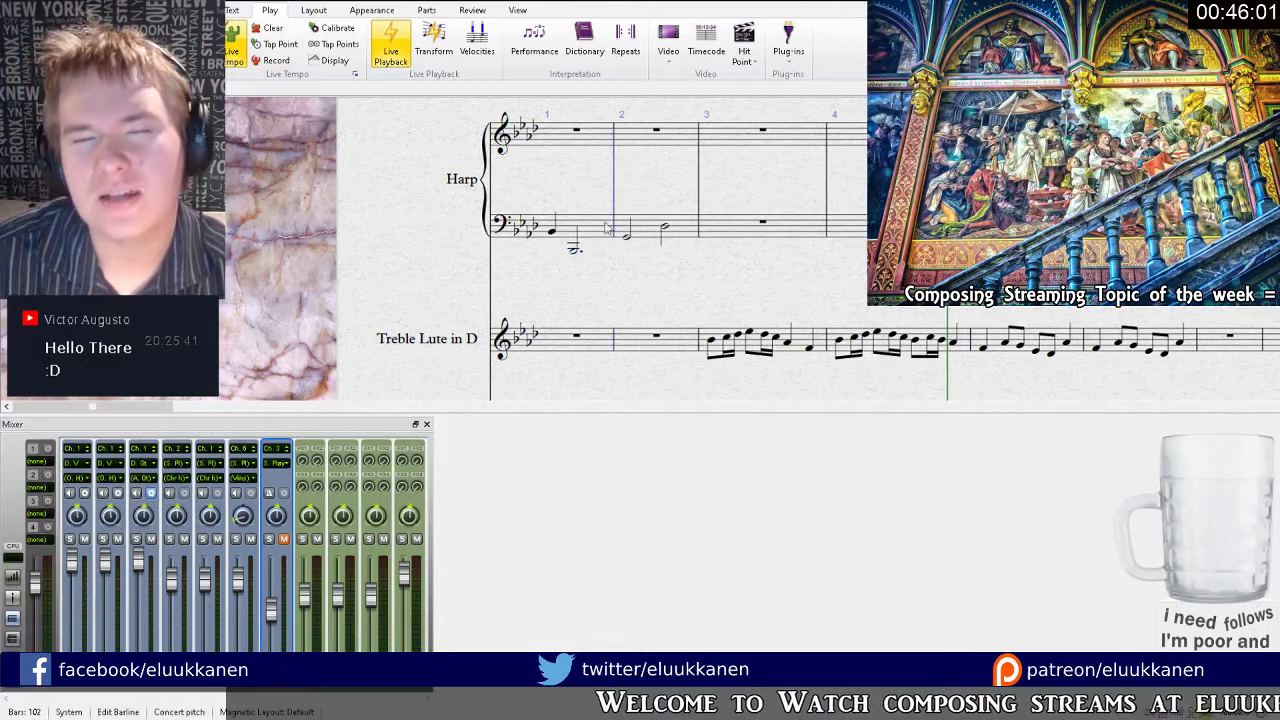
# Repeat the harp's bass bar 1 into bar 2, replacing the half notes there.
pyautogui.click(607, 228)
pyautogui.press('r')
pyautogui.press('Escape')
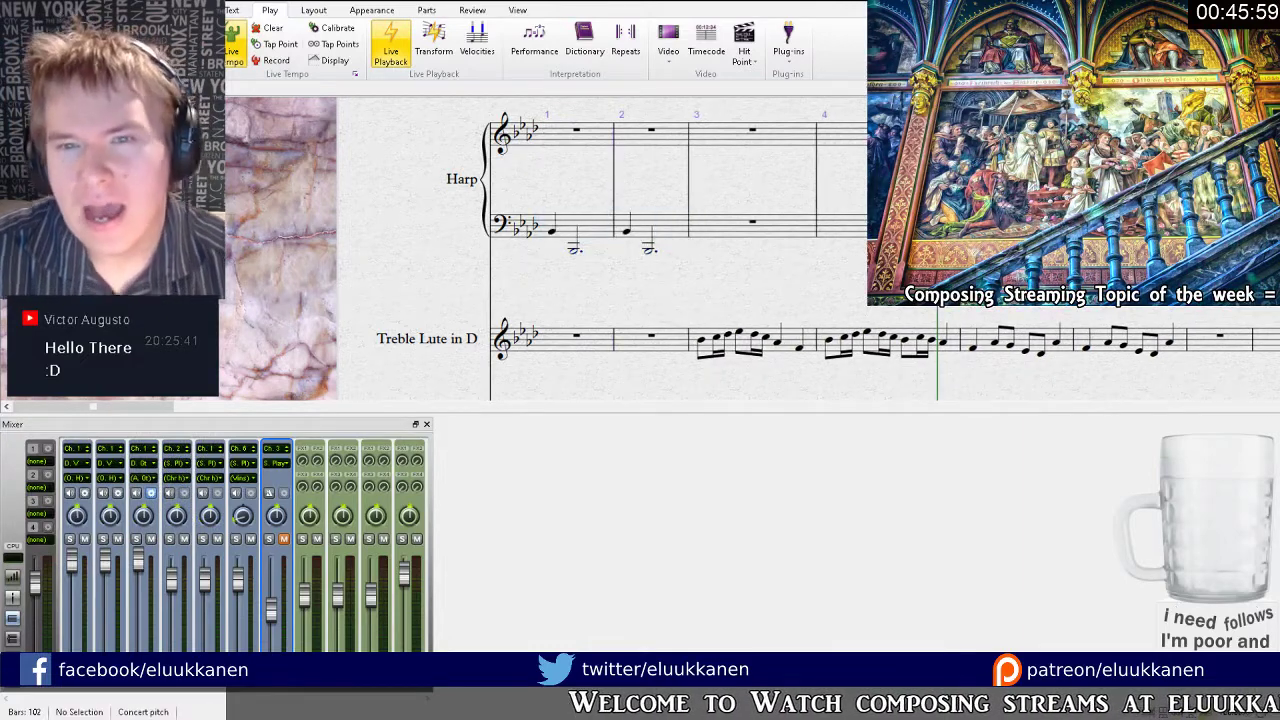
# Play back the harp's two-bar bass introduction from the start of the score.
pyautogui.hotkey('ctrl', '[')
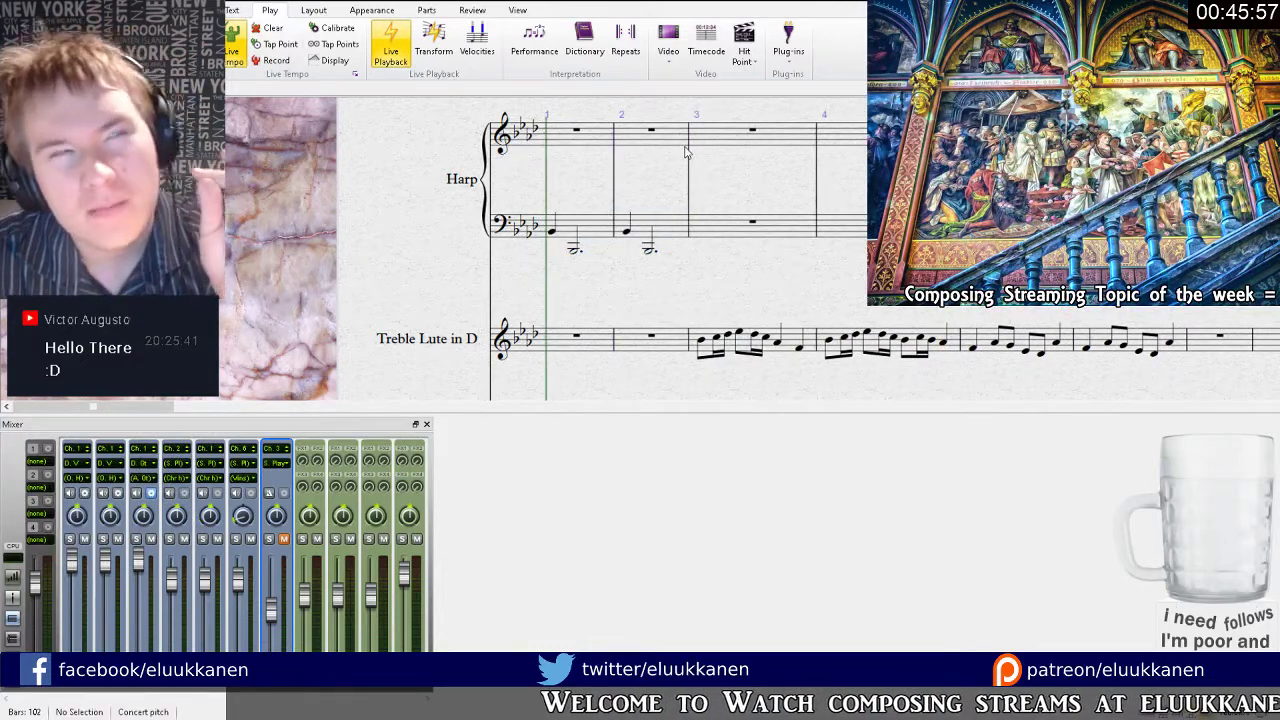
pyautogui.scroll(2, 643, 177)
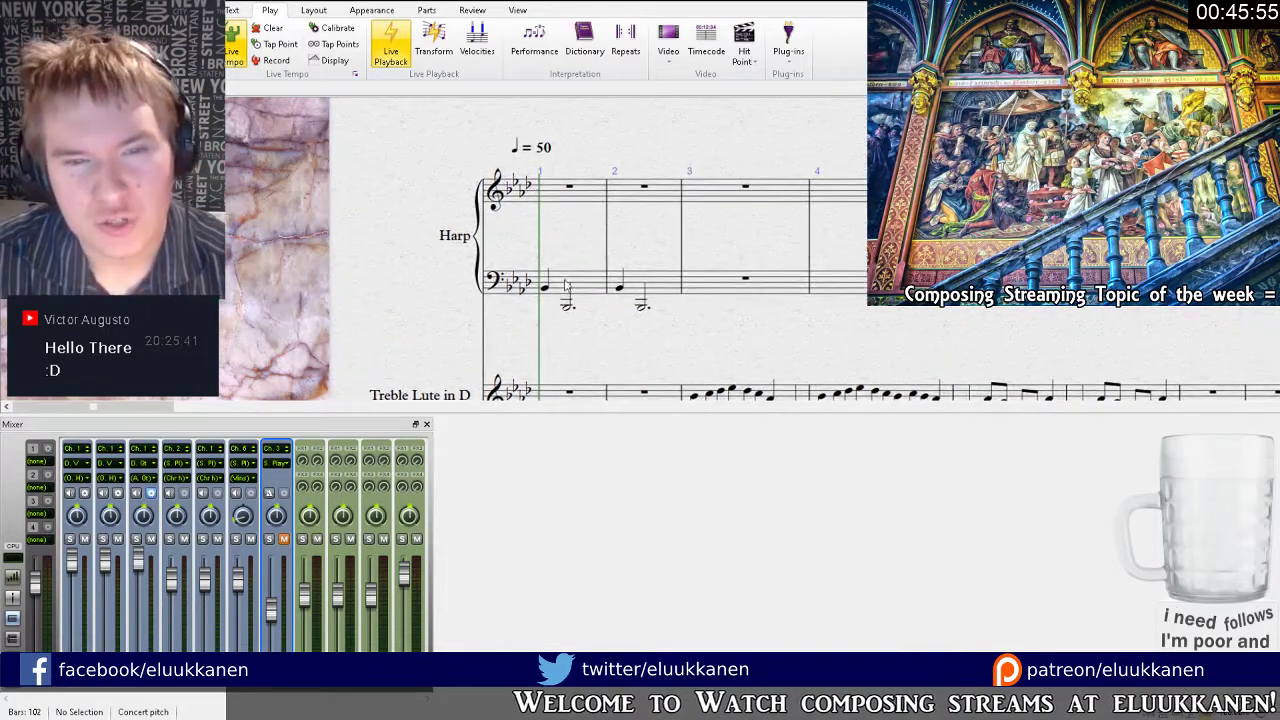
pyautogui.click(565, 285)
pyautogui.press('Escape')
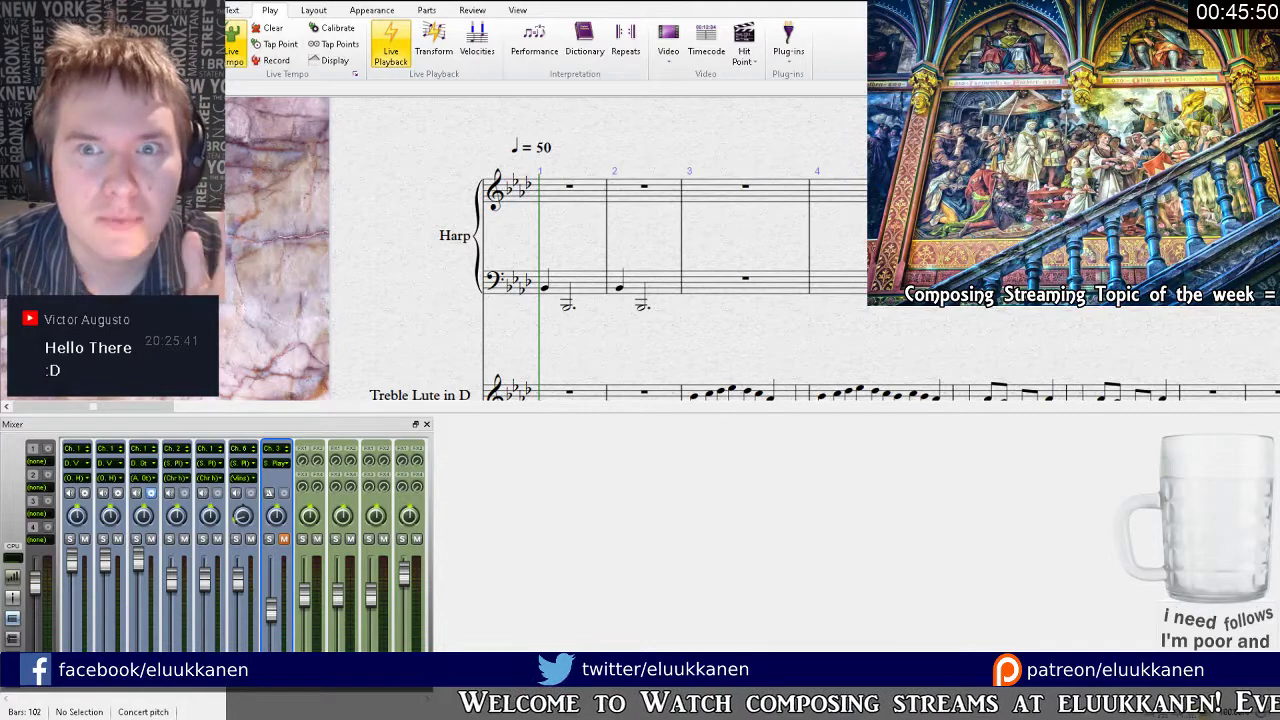
pyautogui.scroll(-2, 718, 270)
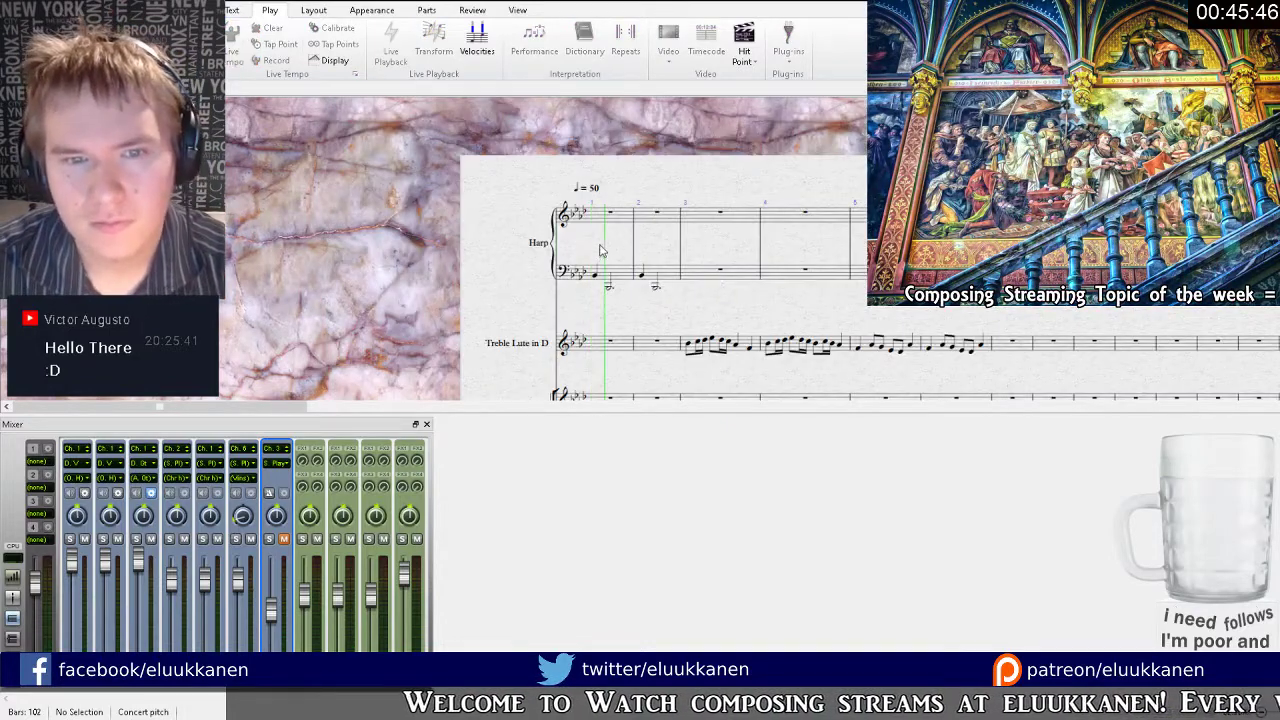
pyautogui.press('space')
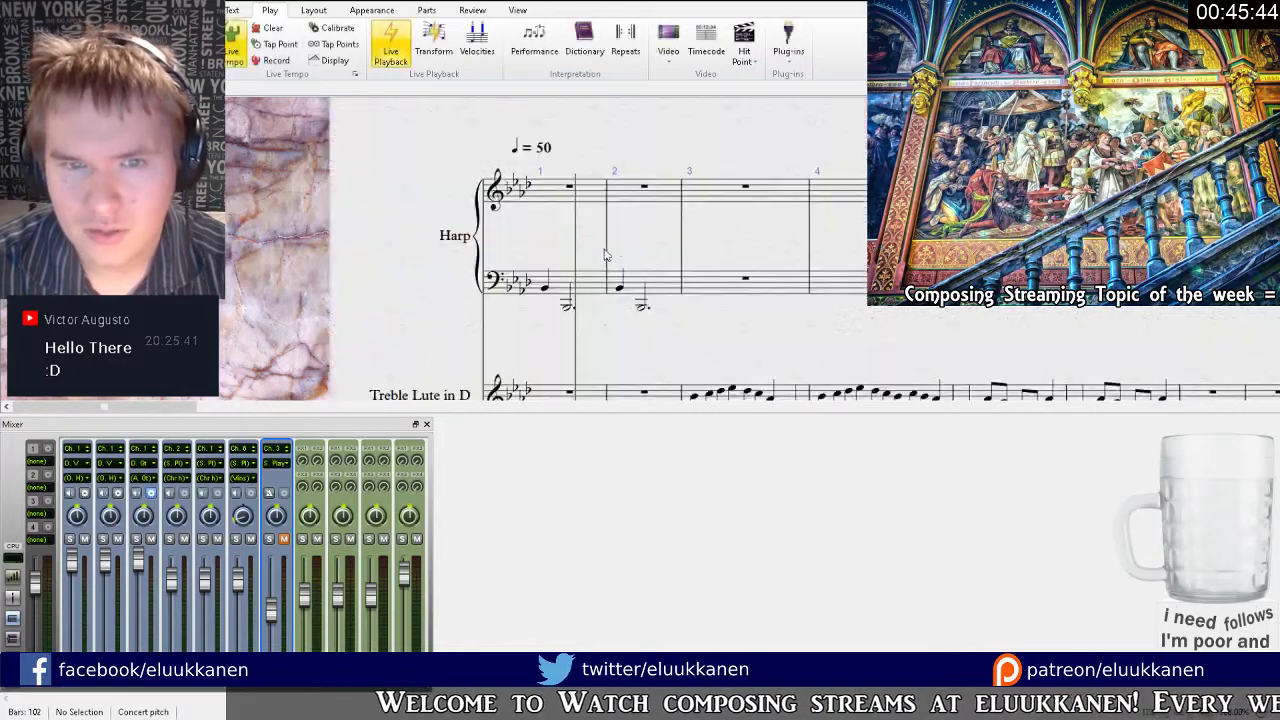
# Replay the harp introduction from the start, briefly soloing the first harp channel in the mixer.
pyautogui.click(542, 291)
pyautogui.press('Escape')
pyautogui.hotkey('ctrl', '[')
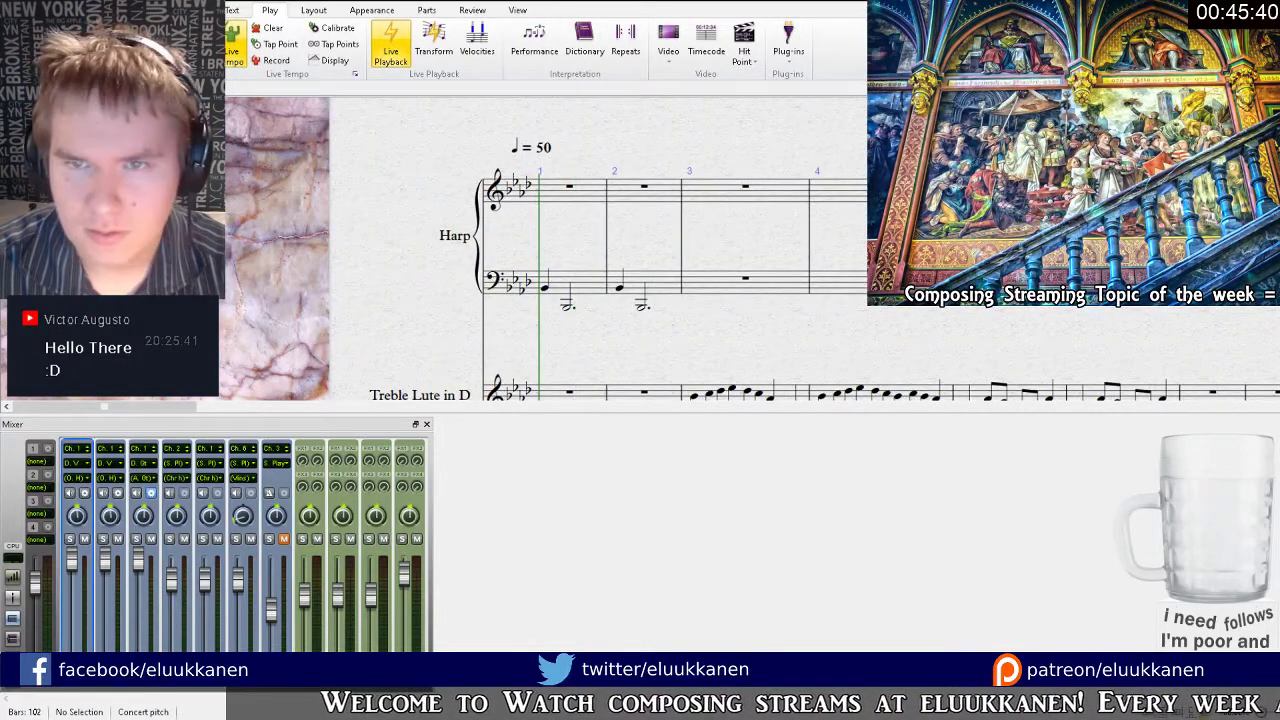
pyautogui.press('space')
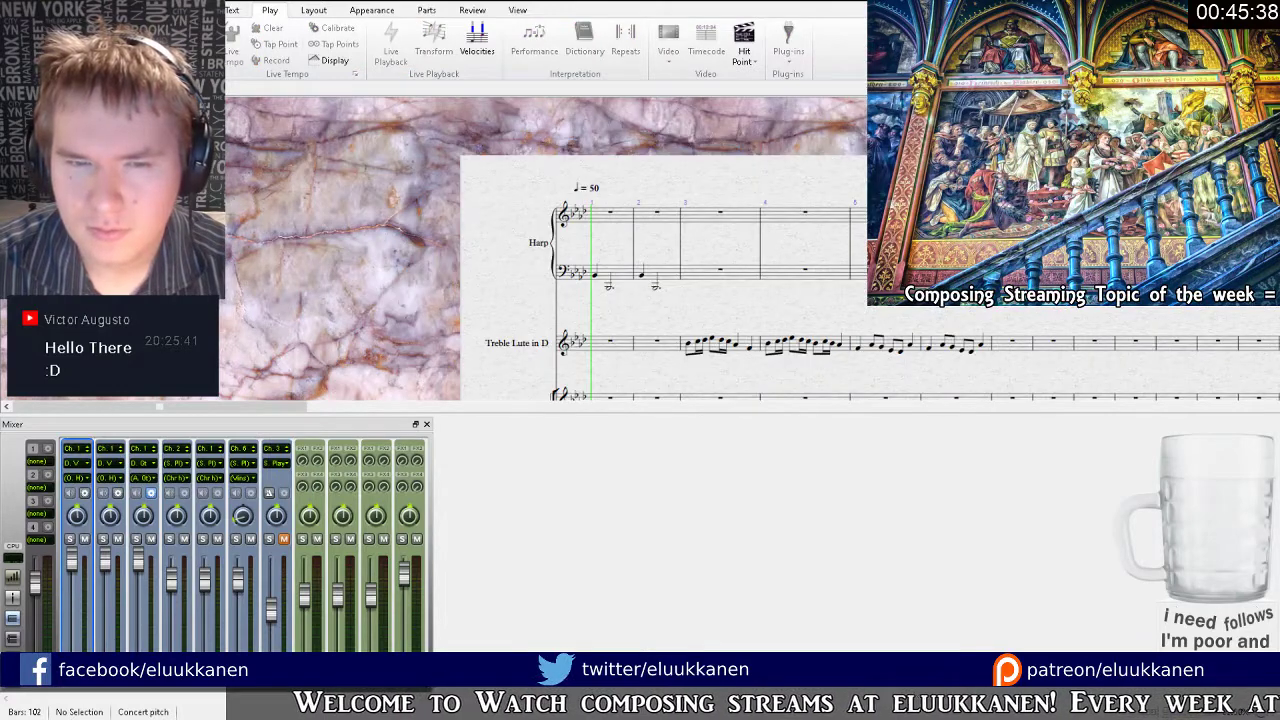
pyautogui.click(70, 540)
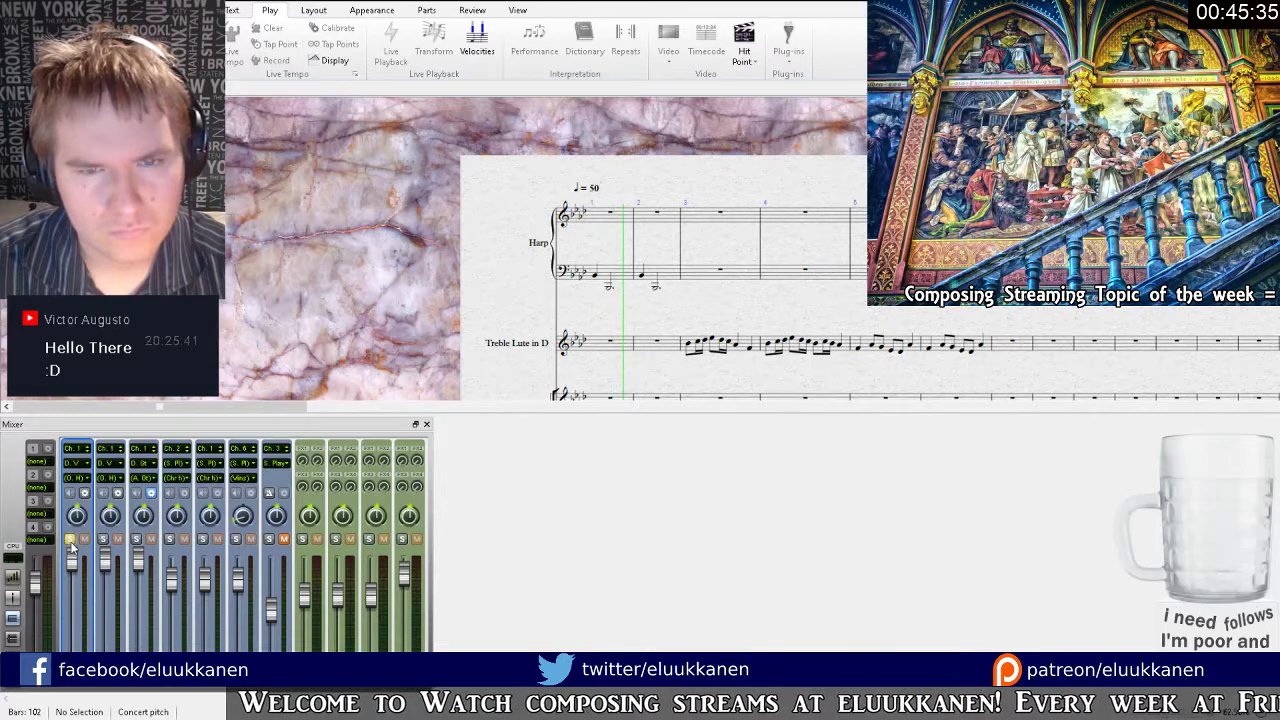
pyautogui.click(70, 540)
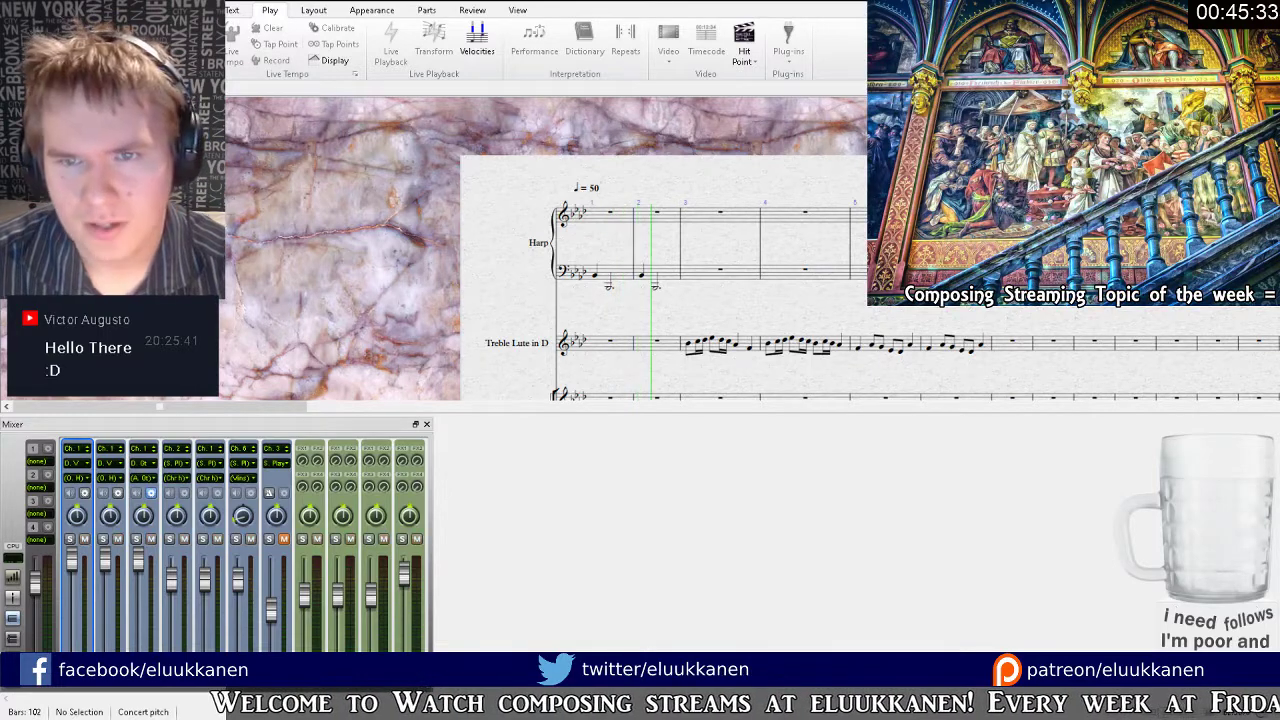
pyautogui.press('space')
pyautogui.press('space')
pyautogui.press('space')
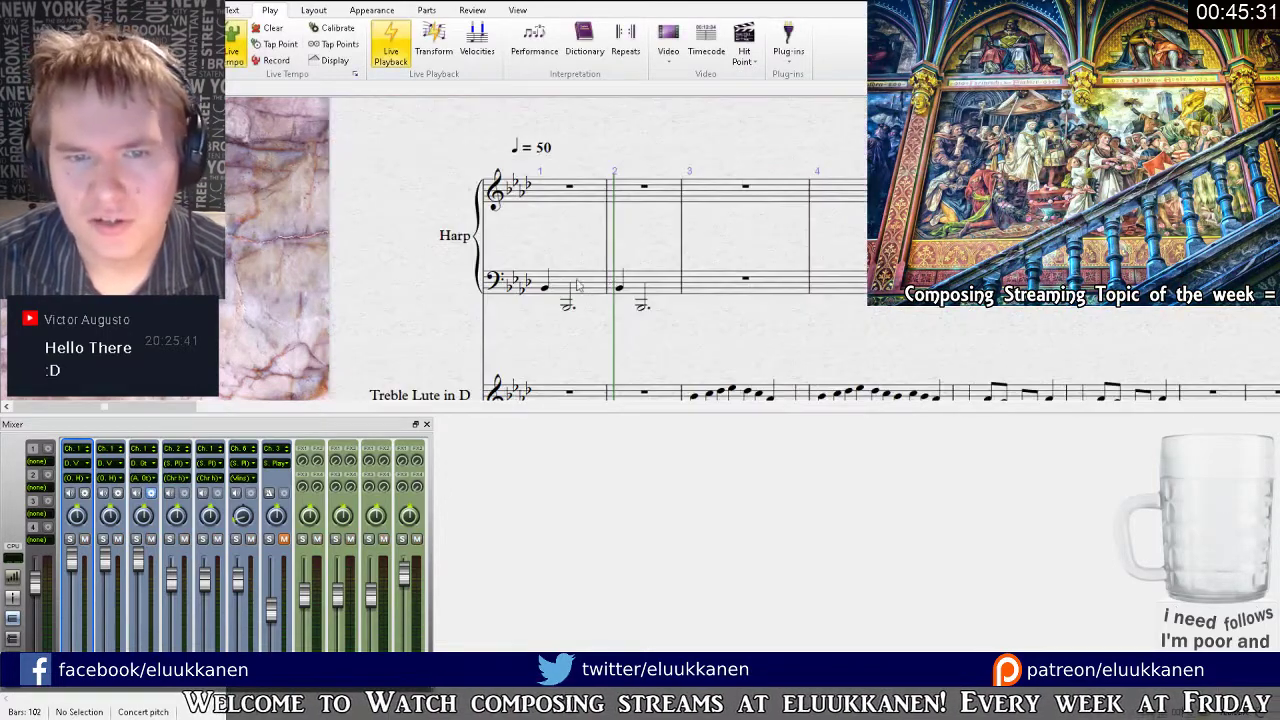
# Copy the harp's bass bar 1 to its treble staff, raise the quarter note to E-flat and the dotted half to just below middle C, and play it back.
pyautogui.click(574, 282)
pyautogui.click(590, 281)
pyautogui.hotkey('ctrl', 'c')
pyautogui.click(553, 191)
pyautogui.hotkey('ctrl', 'v')
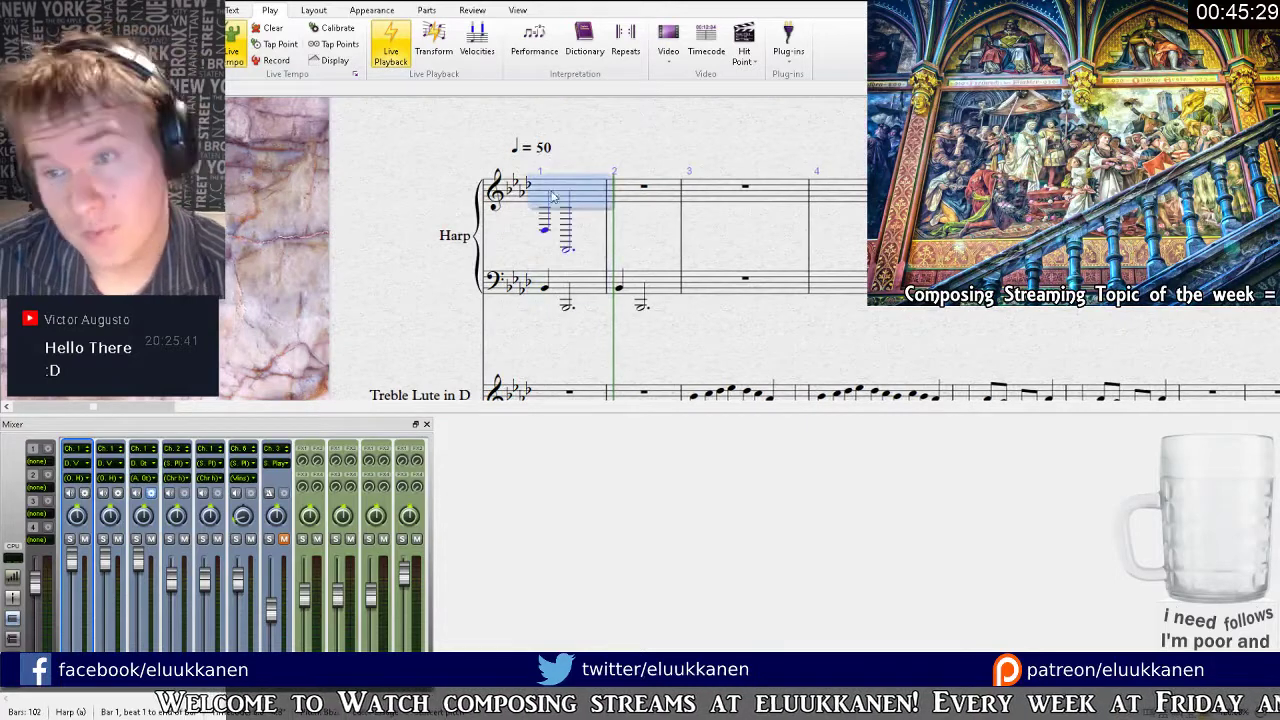
pyautogui.click(546, 227)
pyautogui.moveTo(546, 212); pyautogui.dragTo(547, 201)
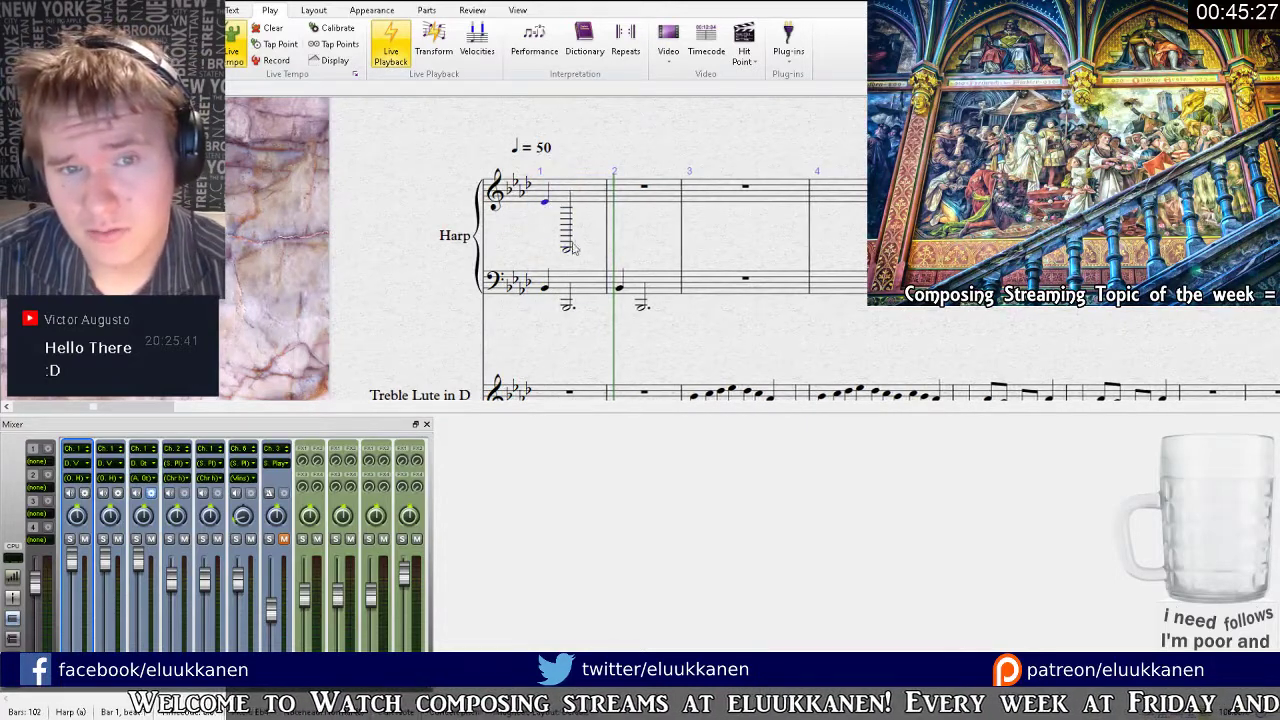
pyautogui.moveTo(568, 249); pyautogui.dragTo(568, 218)
pyautogui.click(590, 195)
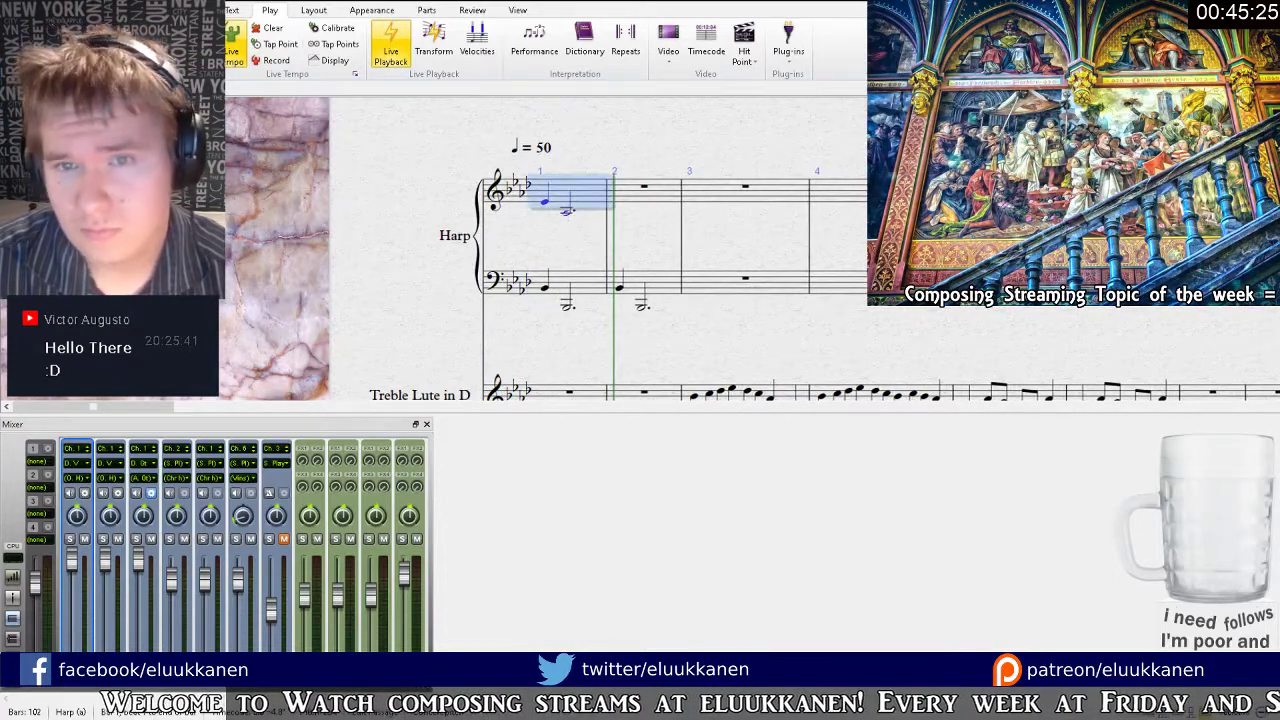
pyautogui.press('p')
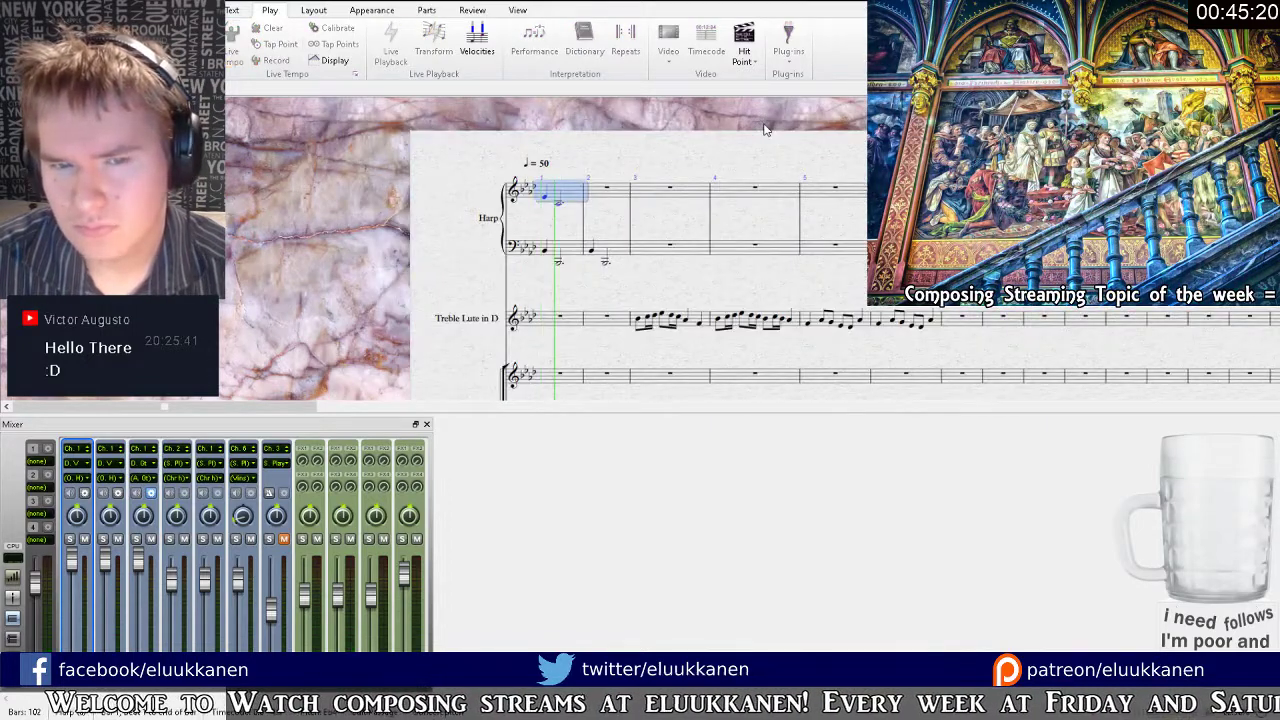
pyautogui.hotkey('ctrl', '+')
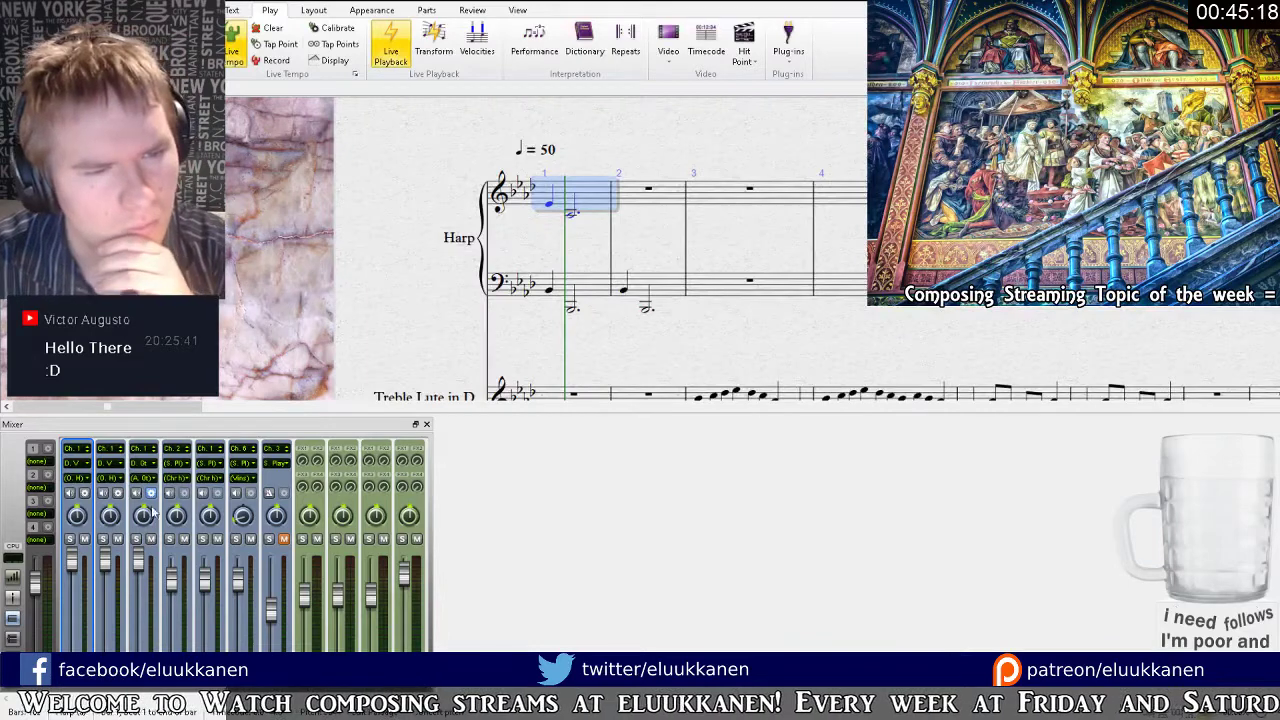
# Centre the violin channel's pan, switch both harp channels to the Sibelius Player device, and audition the harp's bass notes in bar 1.
pyautogui.click(232, 519)
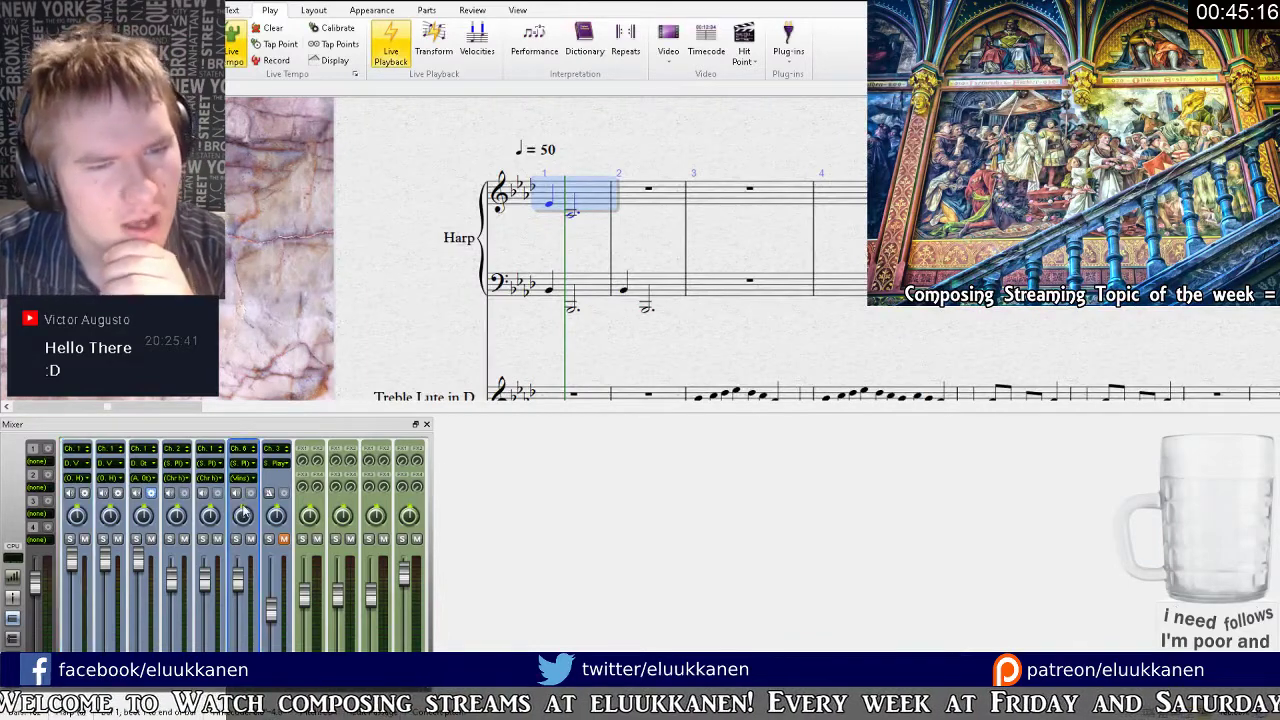
pyautogui.click(495, 140)
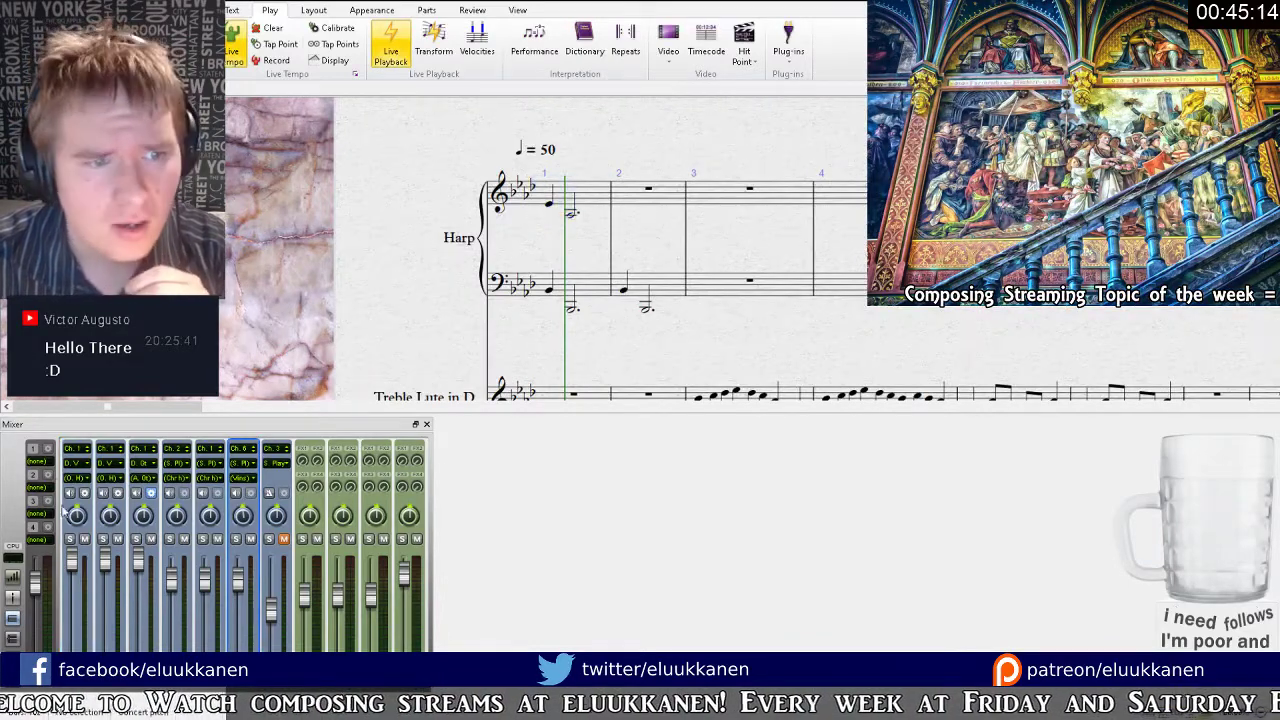
pyautogui.click(78, 463)
pyautogui.click(107, 485)
pyautogui.click(107, 463)
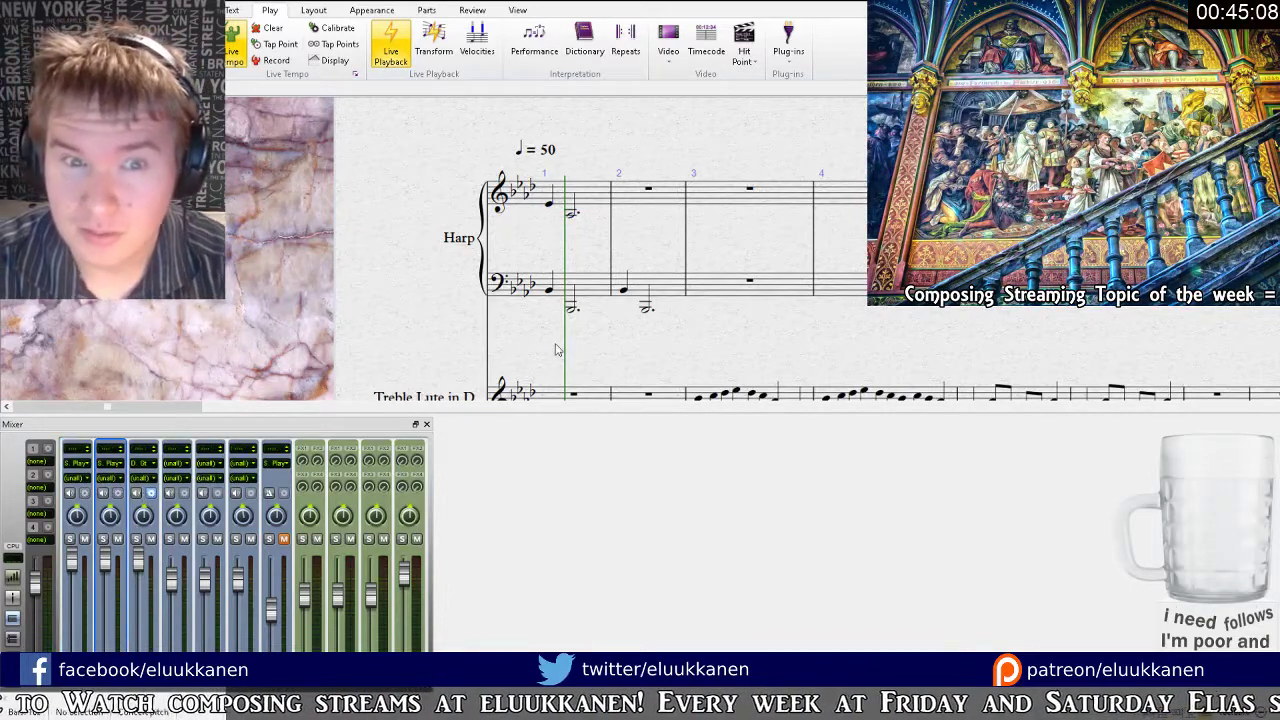
pyautogui.click(549, 290)
pyautogui.click(572, 309)
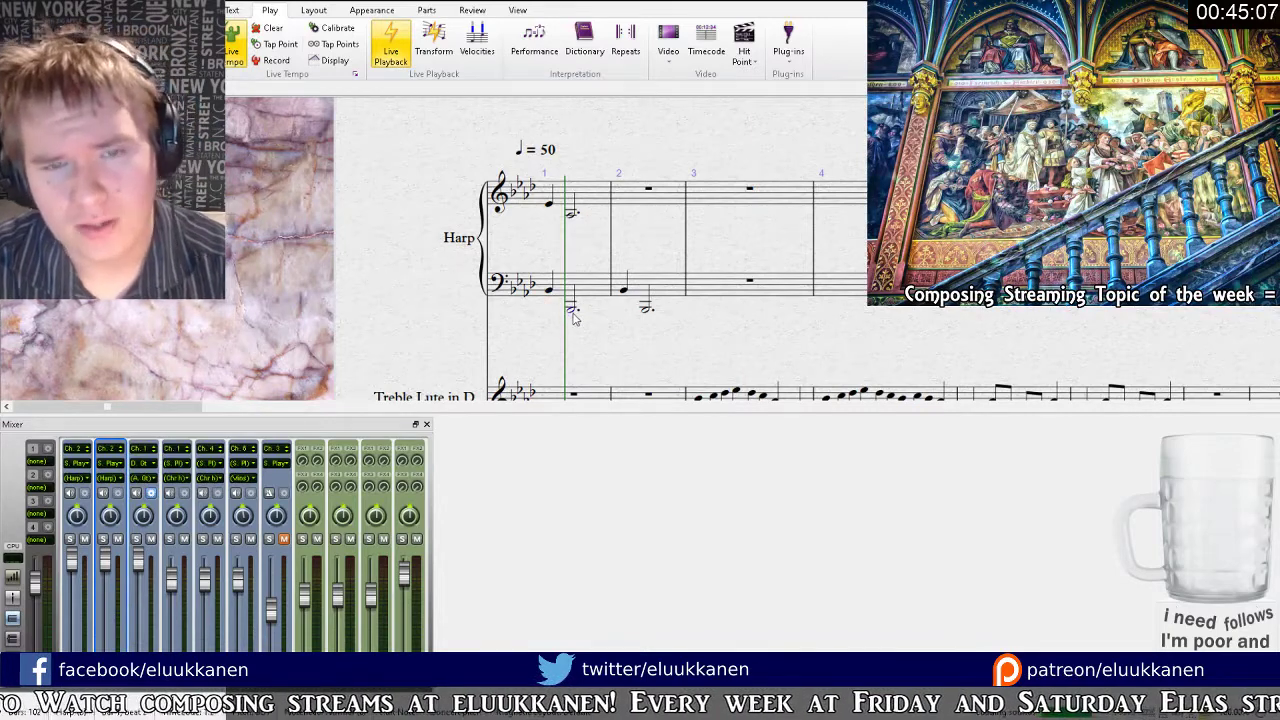
# Copy the harp's treble bar 1 into treble bar 2.
pyautogui.click(595, 285)
pyautogui.click(600, 200)
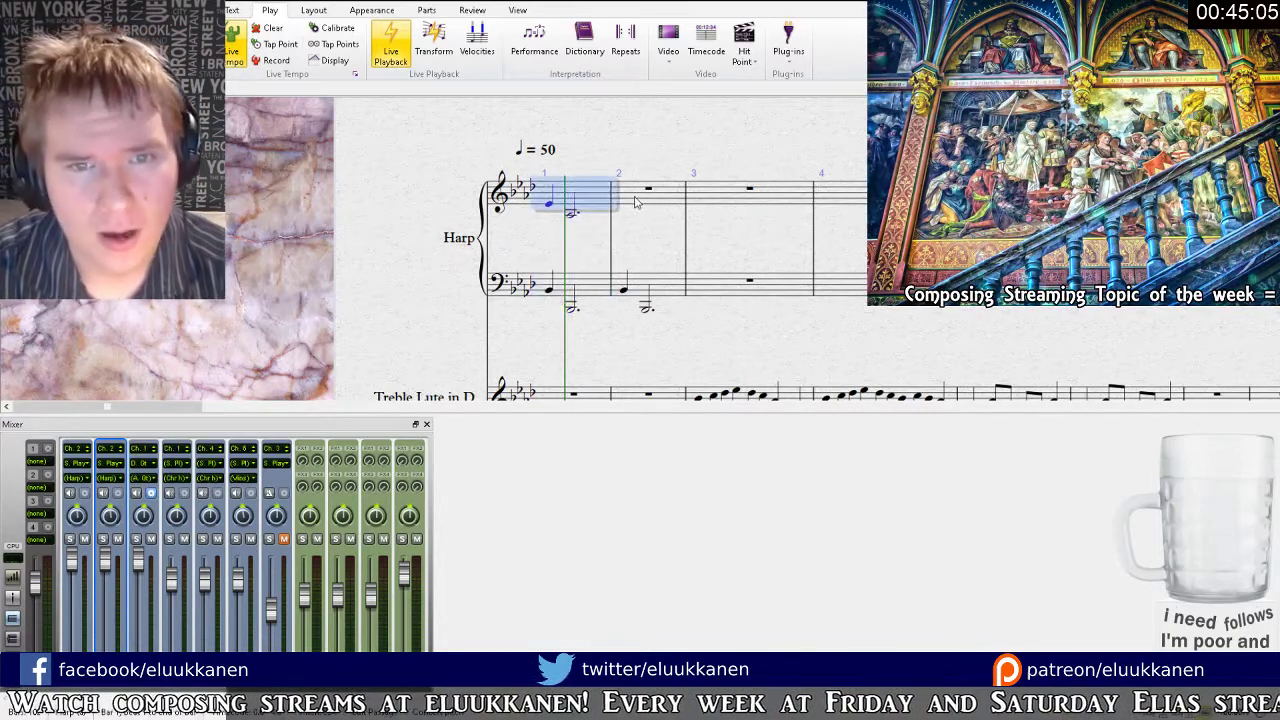
pyautogui.keyDown('alt'); pyautogui.click(634, 203); pyautogui.keyUp('alt')
pyautogui.press('Escape')
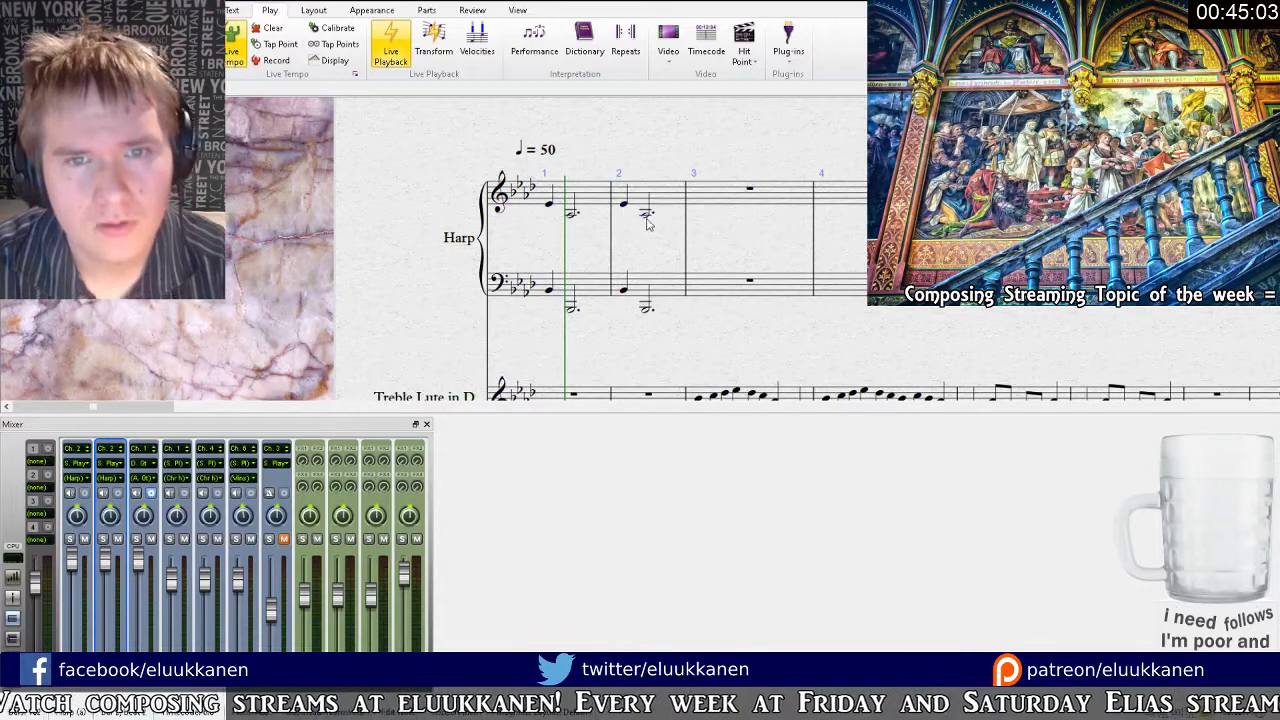
# Play back the harp introduction from the start and raise the mixer's master volume slightly.
pyautogui.hotkey('ctrl', '[')
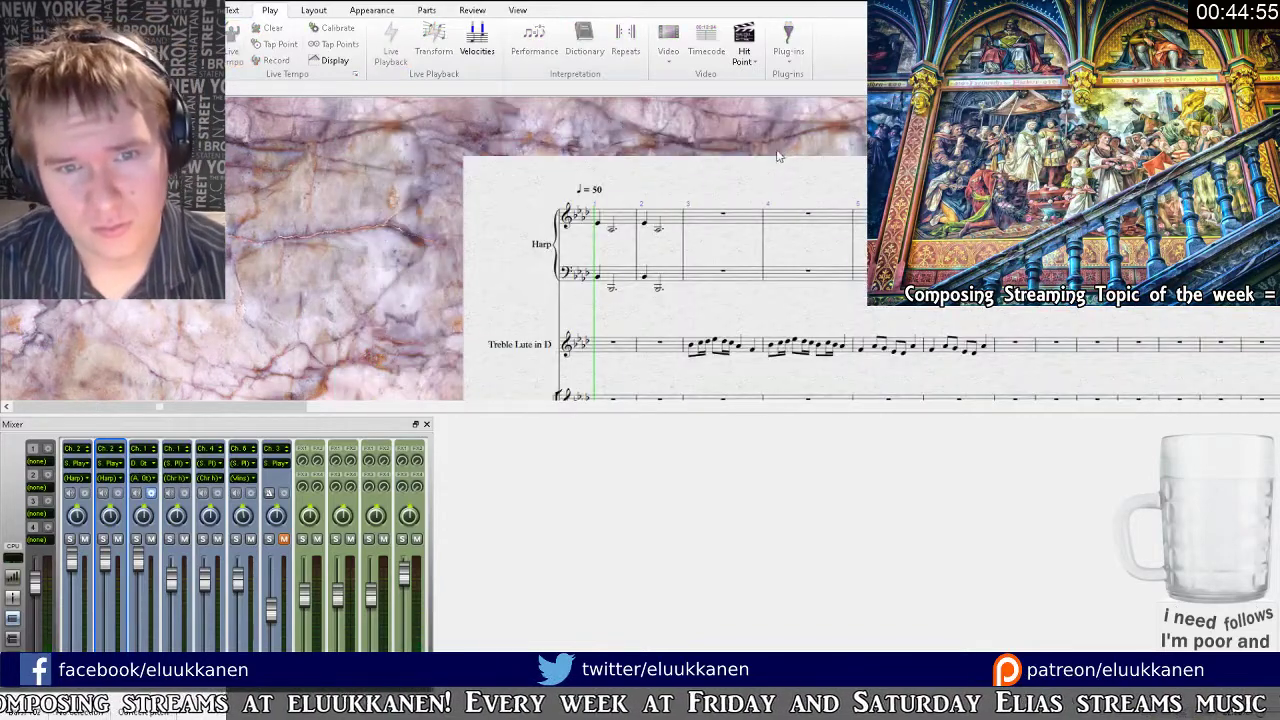
pyautogui.press('space')
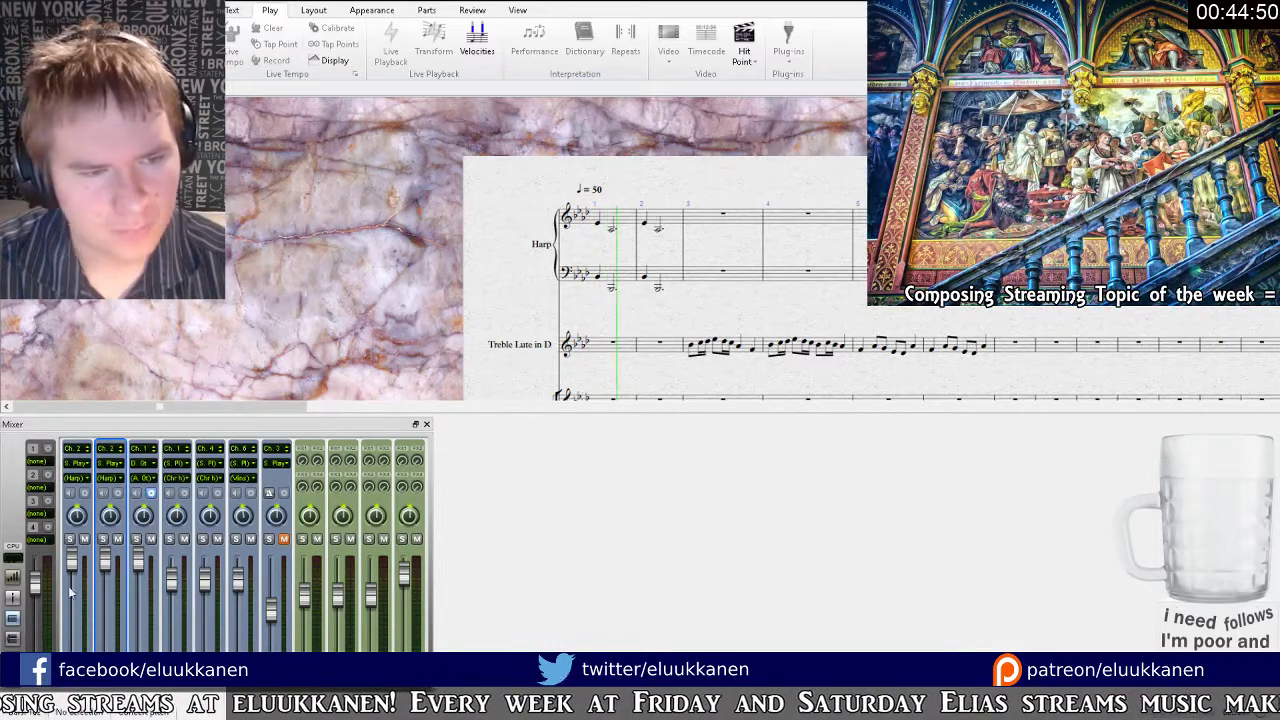
pyautogui.moveTo(37, 586); pyautogui.dragTo(37, 579)
pyautogui.press('space')
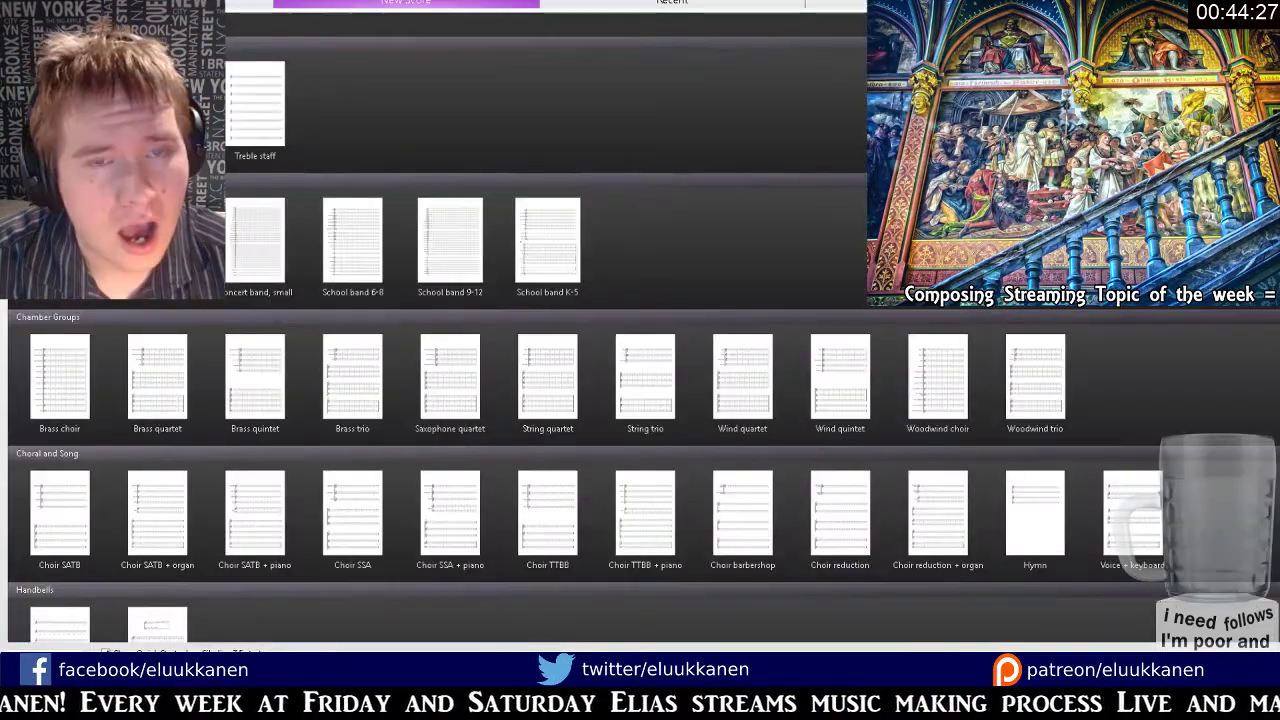
# Go to the recently opened scores to reopen the piece.
pyautogui.click(562, 8)
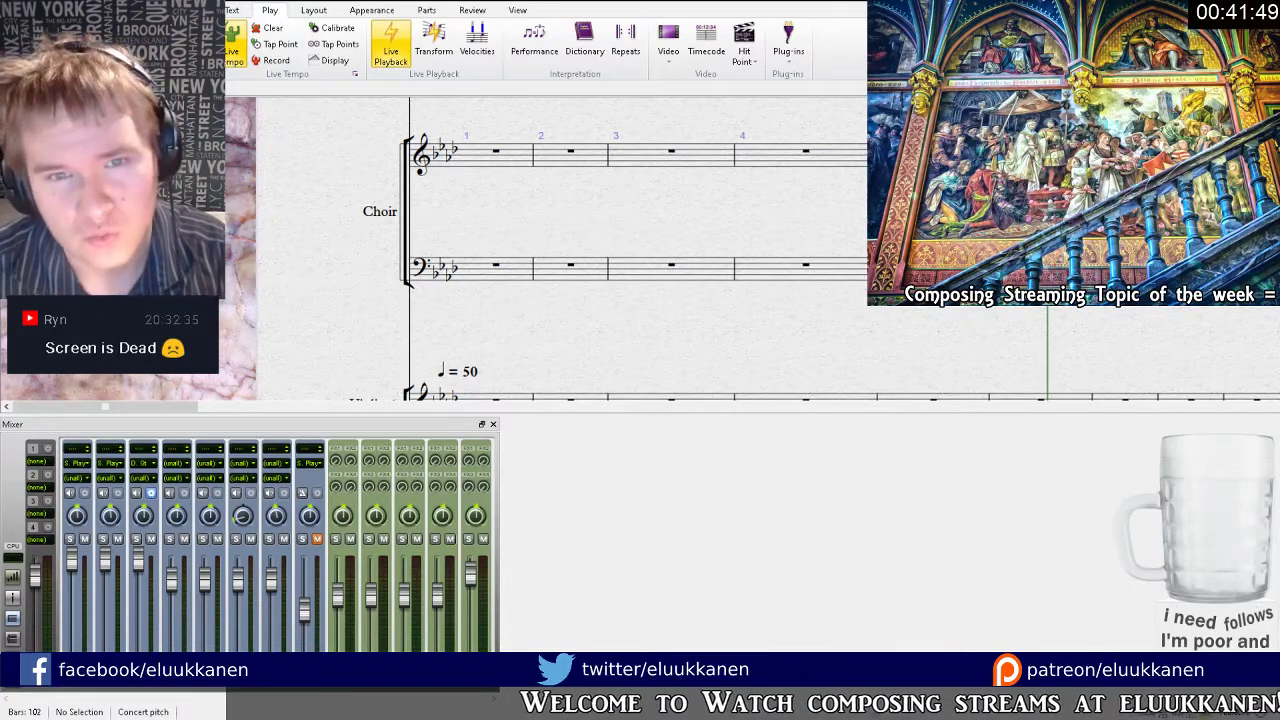
# Assign both choir channels in the mixer to the Omn playback device.
pyautogui.moveTo(617, 346); pyautogui.dragTo(666, 349)
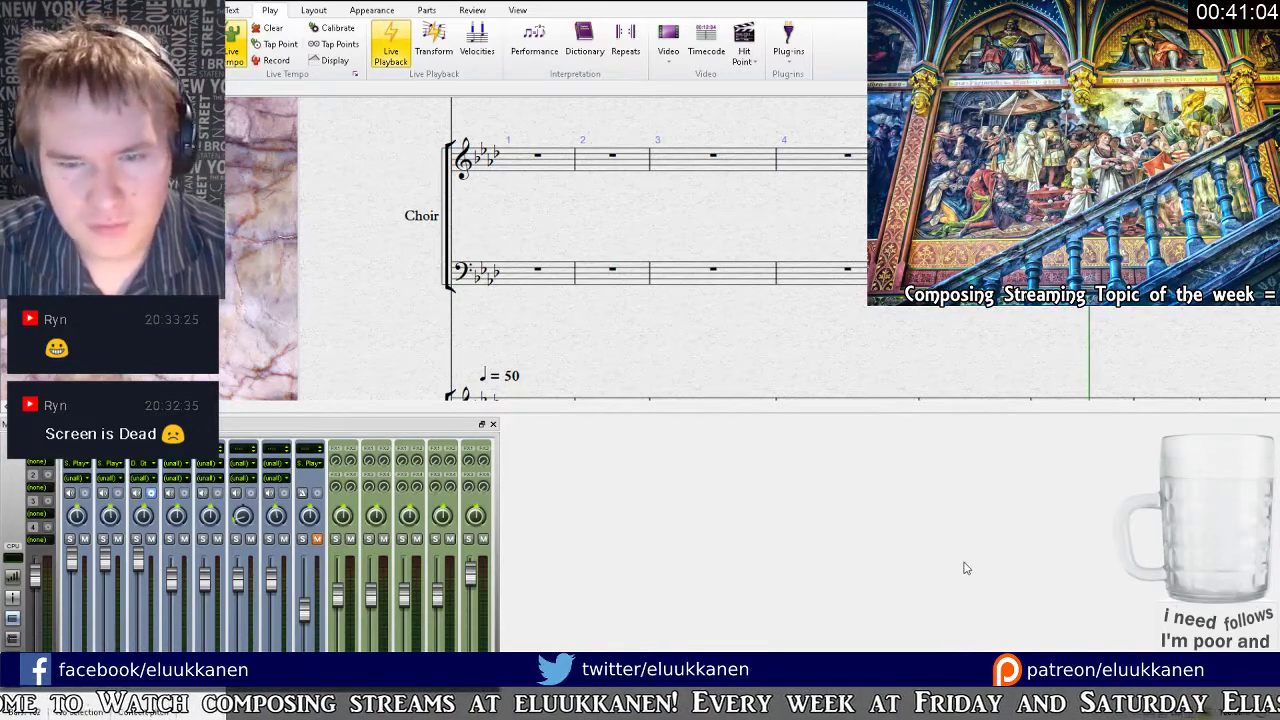
pyautogui.moveTo(553, 342); pyautogui.dragTo(641, 304)
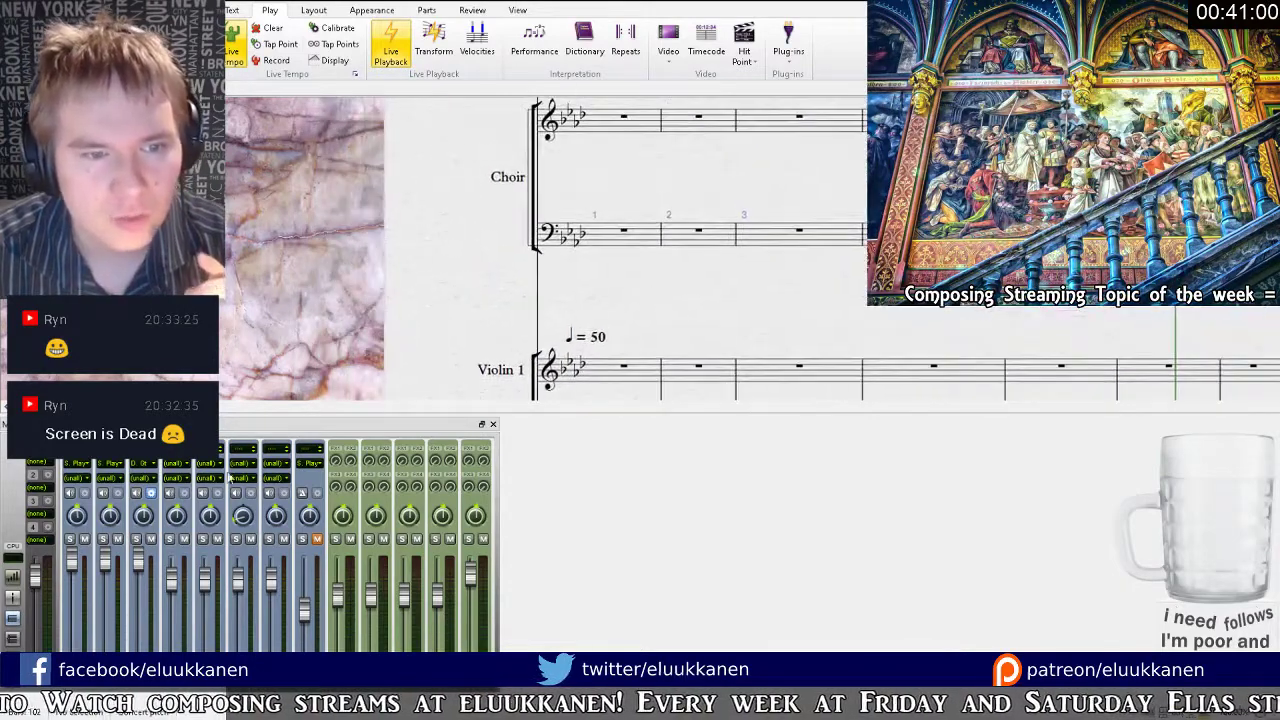
pyautogui.click(186, 466)
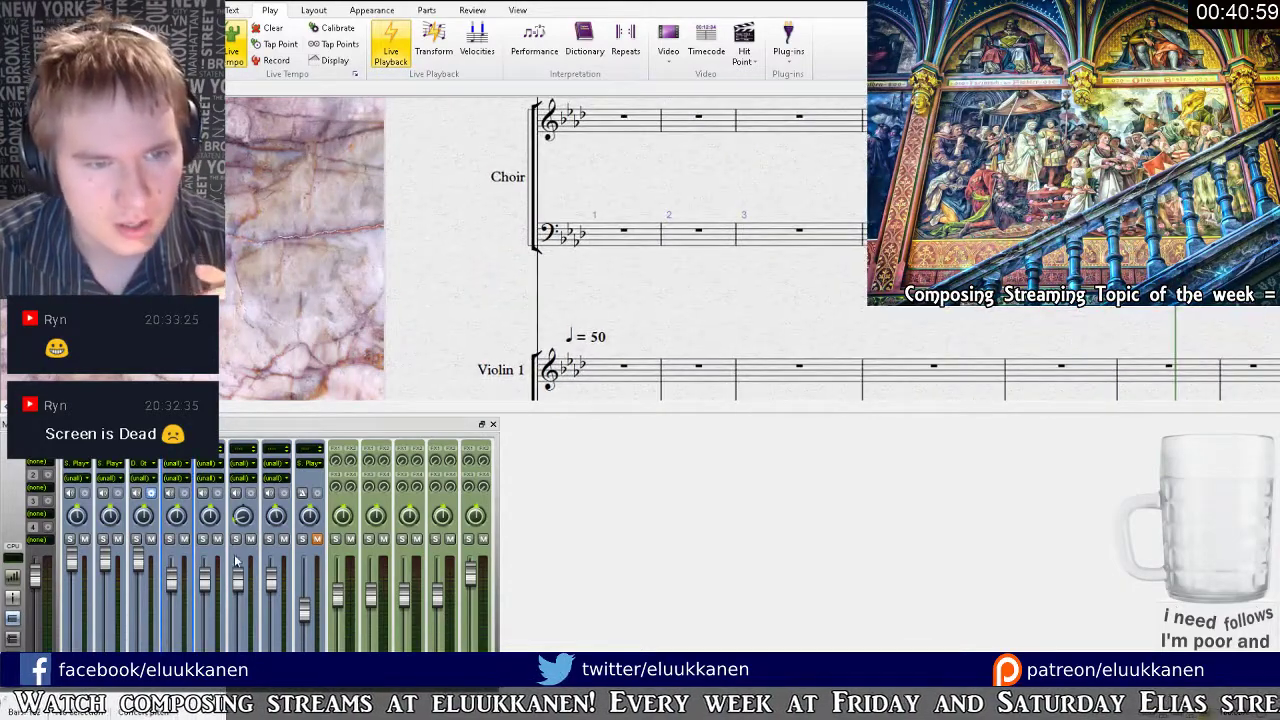
pyautogui.click(243, 540)
pyautogui.click(187, 490)
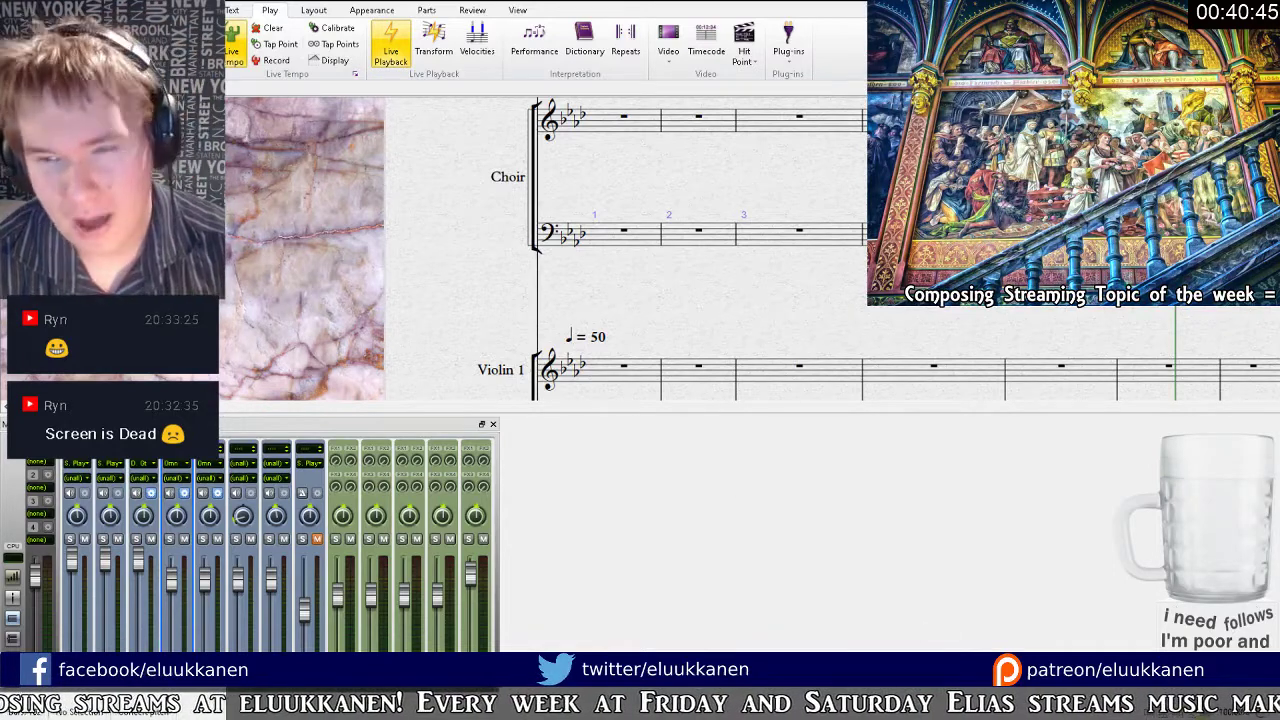
# Audition the choir sound with a whole note in its treble bar 1, and clear the bar.
pyautogui.moveTo(839, 293); pyautogui.dragTo(771, 392)
pyautogui.moveTo(628, 268); pyautogui.dragTo(628, 331)
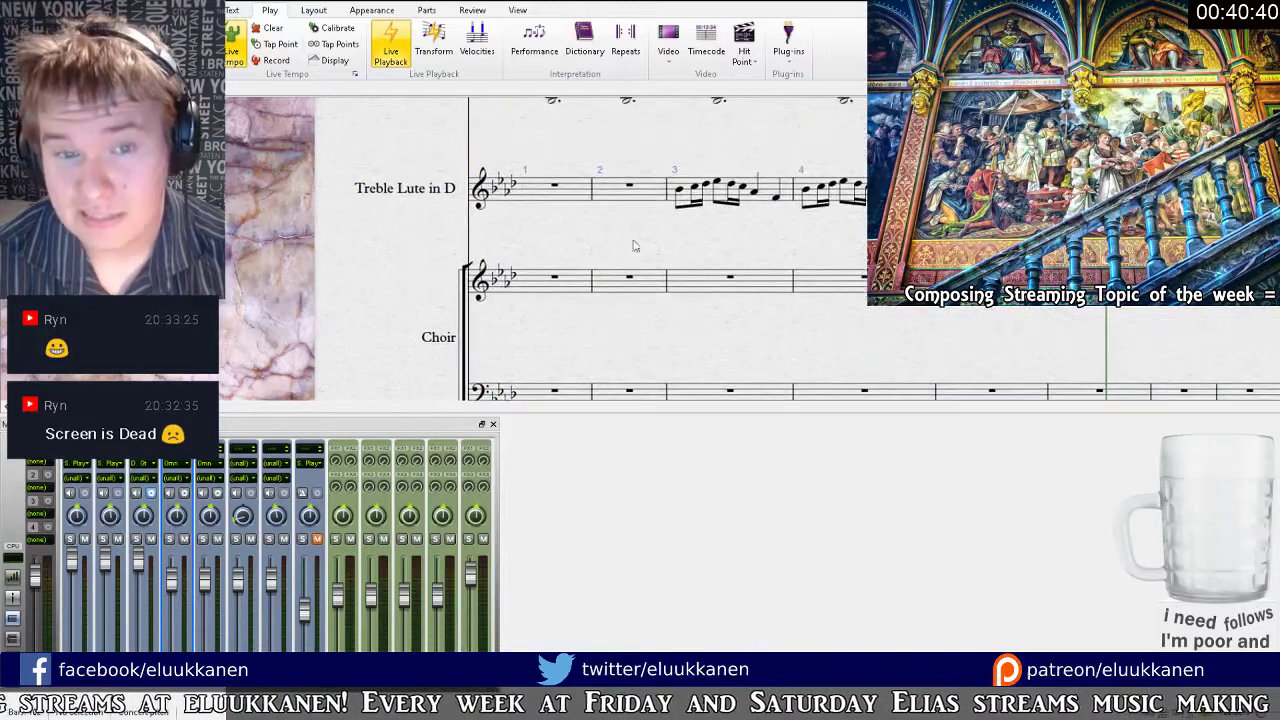
pyautogui.moveTo(634, 246); pyautogui.dragTo(550, 191)
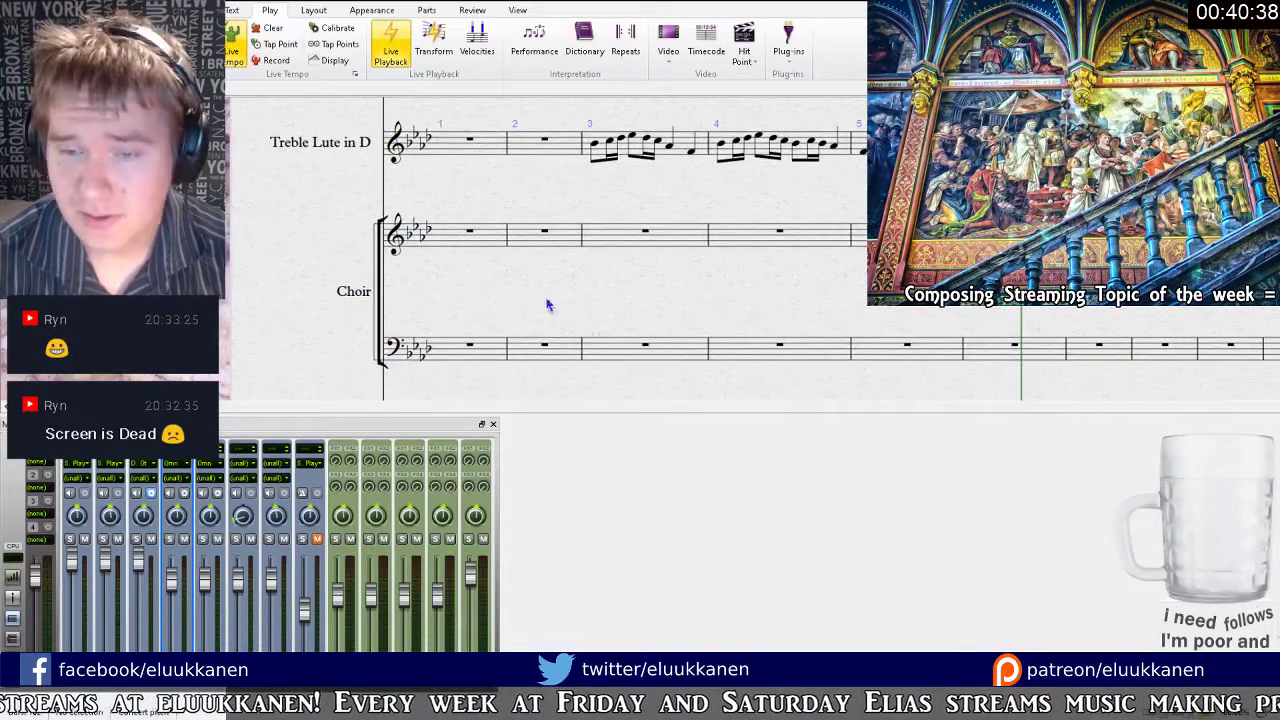
pyautogui.click(447, 246)
pyautogui.press('Escape')
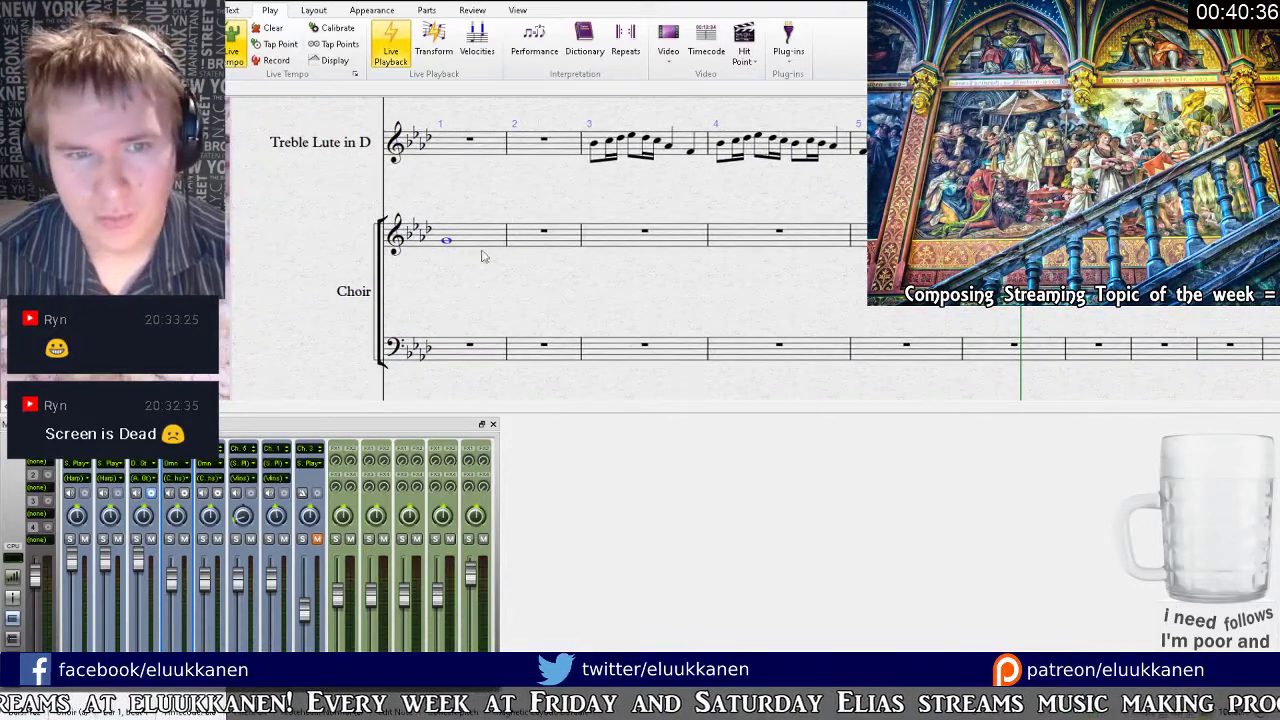
pyautogui.click(462, 247)
pyautogui.press('Delete')
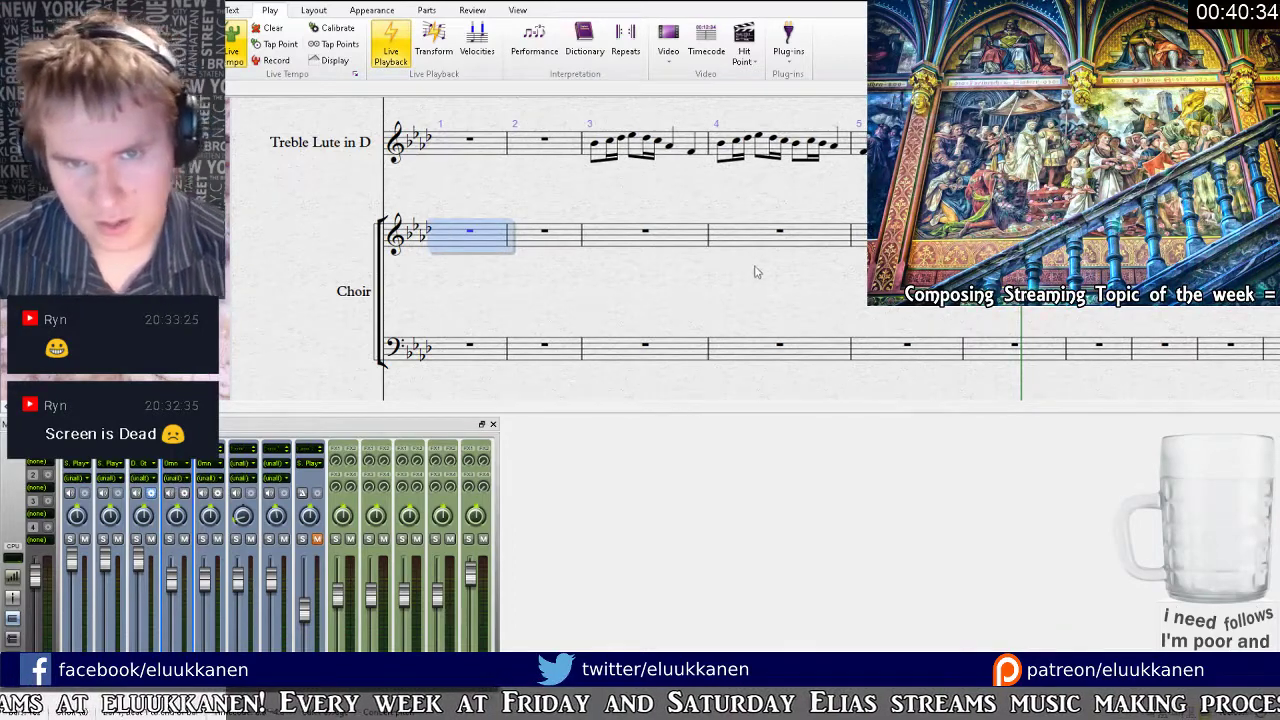
# Try a whole note in the choir's treble bar 3 and remove it.
pyautogui.moveTo(660, 255); pyautogui.dragTo(572, 320)
pyautogui.click(565, 306)
pyautogui.hotkey('ctrl', 'v')
pyautogui.moveTo(543, 267); pyautogui.dragTo(586, 338)
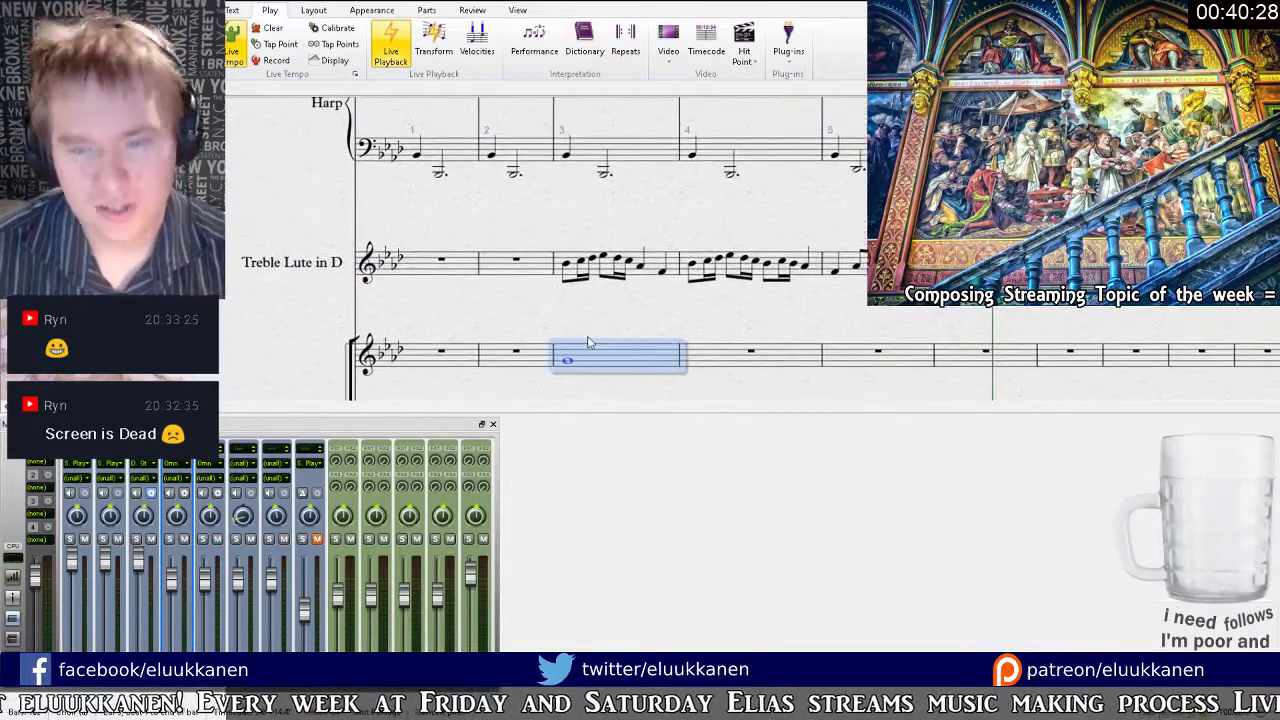
pyautogui.moveTo(666, 337); pyautogui.dragTo(503, 368)
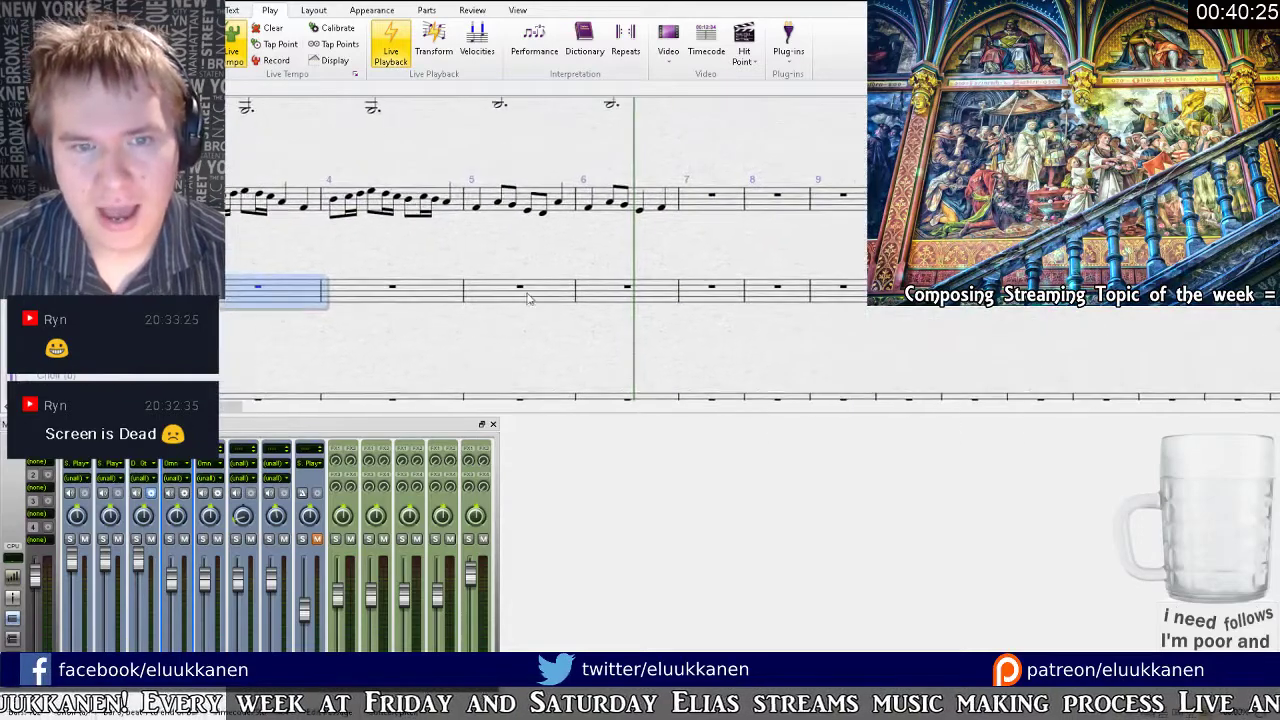
# Return to the start of the score and briefly play it back.
pyautogui.moveTo(598, 256); pyautogui.dragTo(882, 378)
pyautogui.hotkey('ctrl', '[')
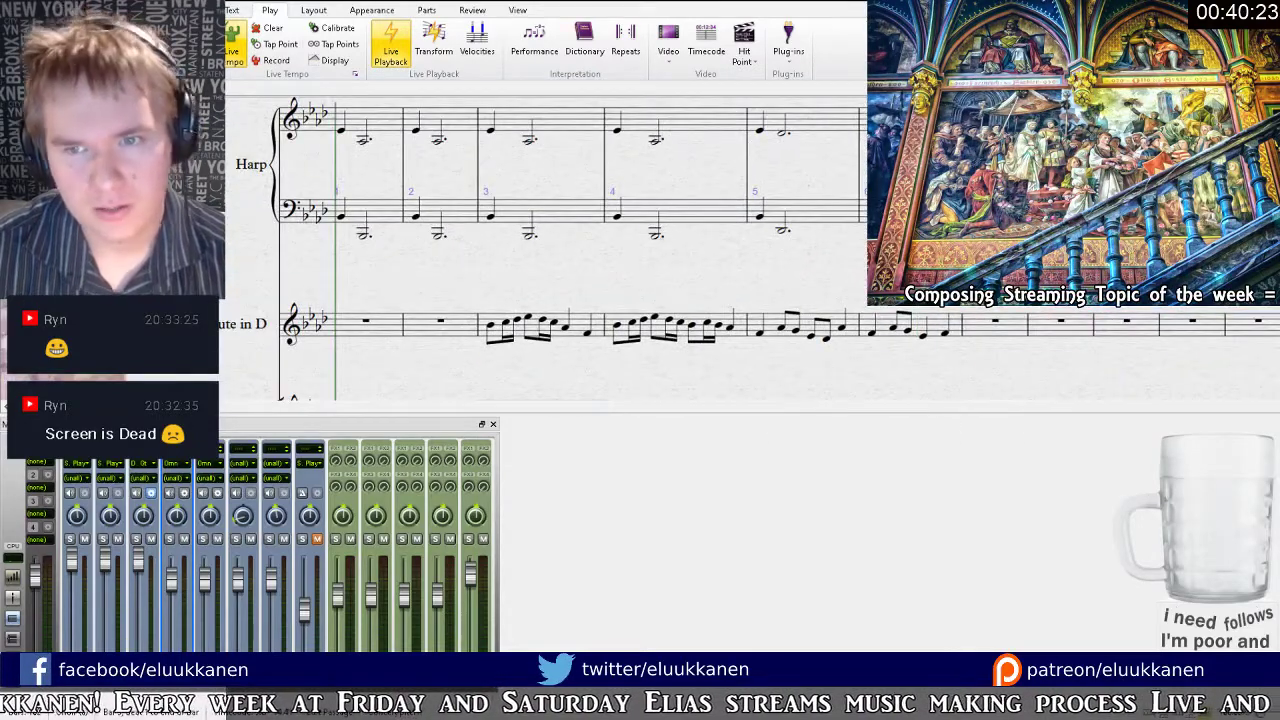
pyautogui.press('space')
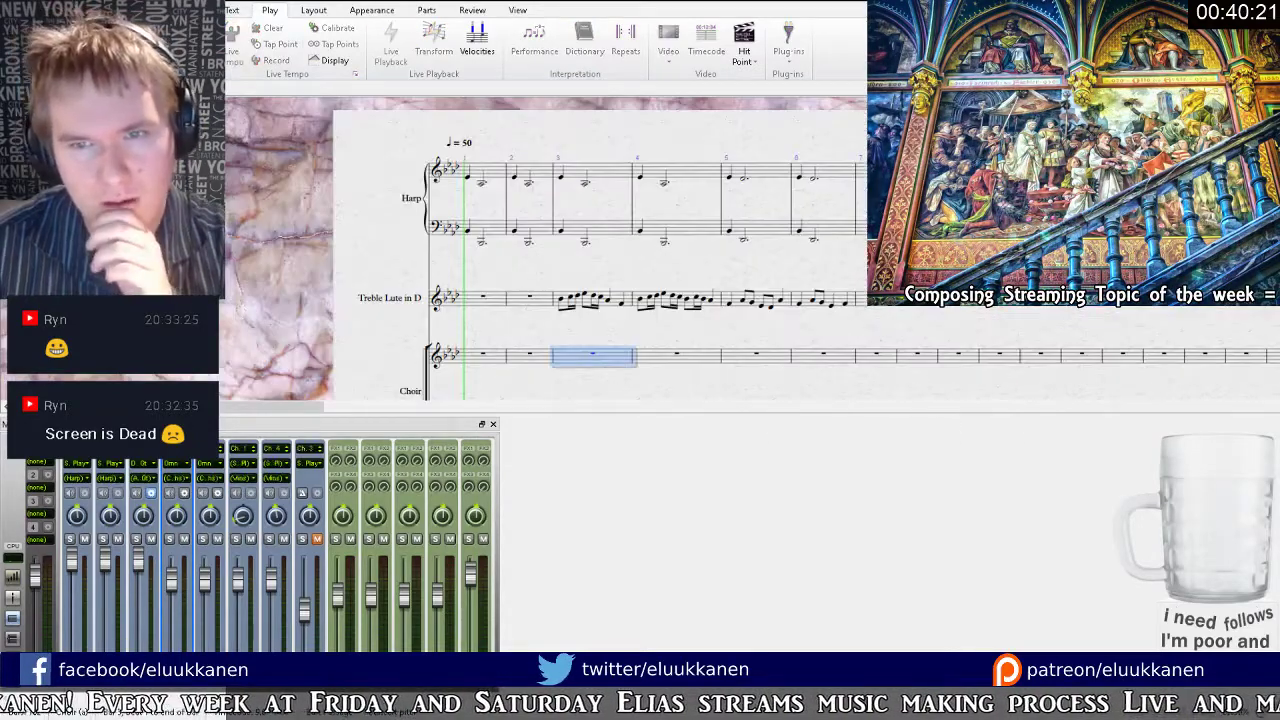
pyautogui.press('Escape')
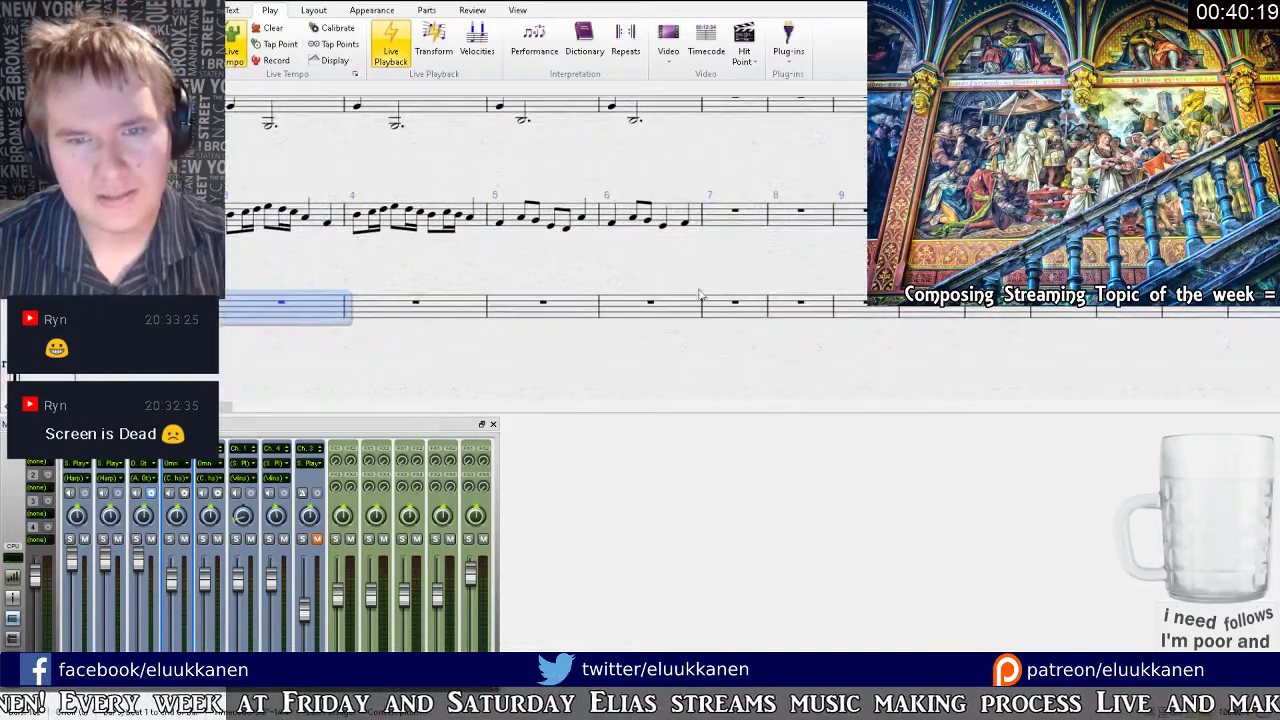
# Enter a whole-note chord of A-flat and low D-flat in the choir's treble bar 7.
pyautogui.click(729, 312)
pyautogui.click(718, 312)
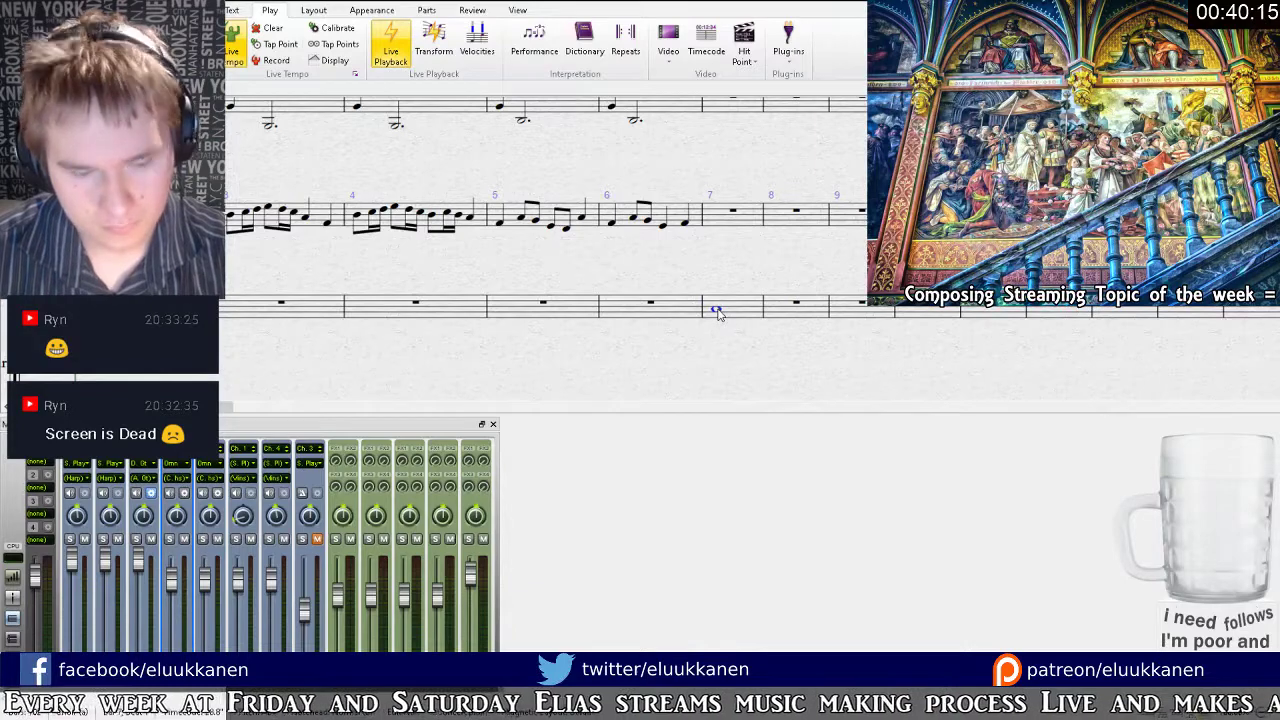
pyautogui.click(718, 320)
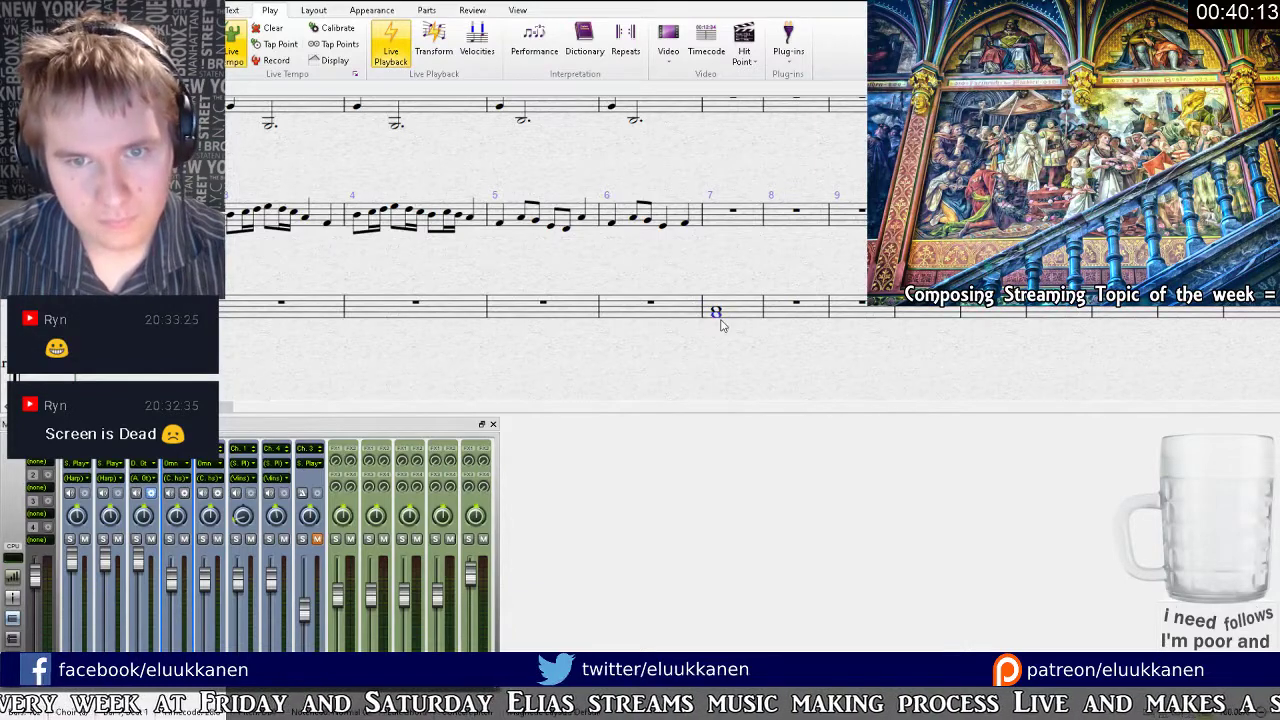
# Copy the choir chord from treble bar 7 into bar 8 and raise its lower note one step to E-flat.
pyautogui.click(735, 307)
pyautogui.hotkey('ctrl', 'c')
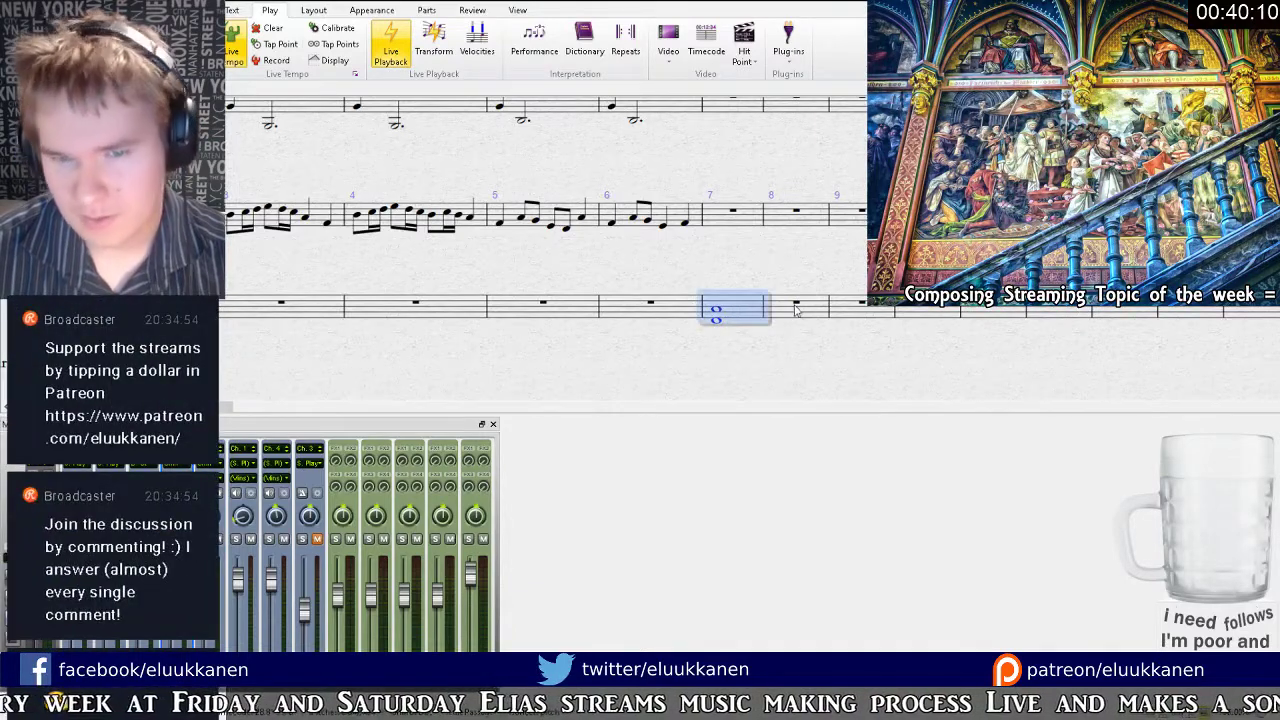
pyautogui.click(795, 308)
pyautogui.hotkey('ctrl', 'v')
pyautogui.click(778, 320)
pyautogui.press('Up')
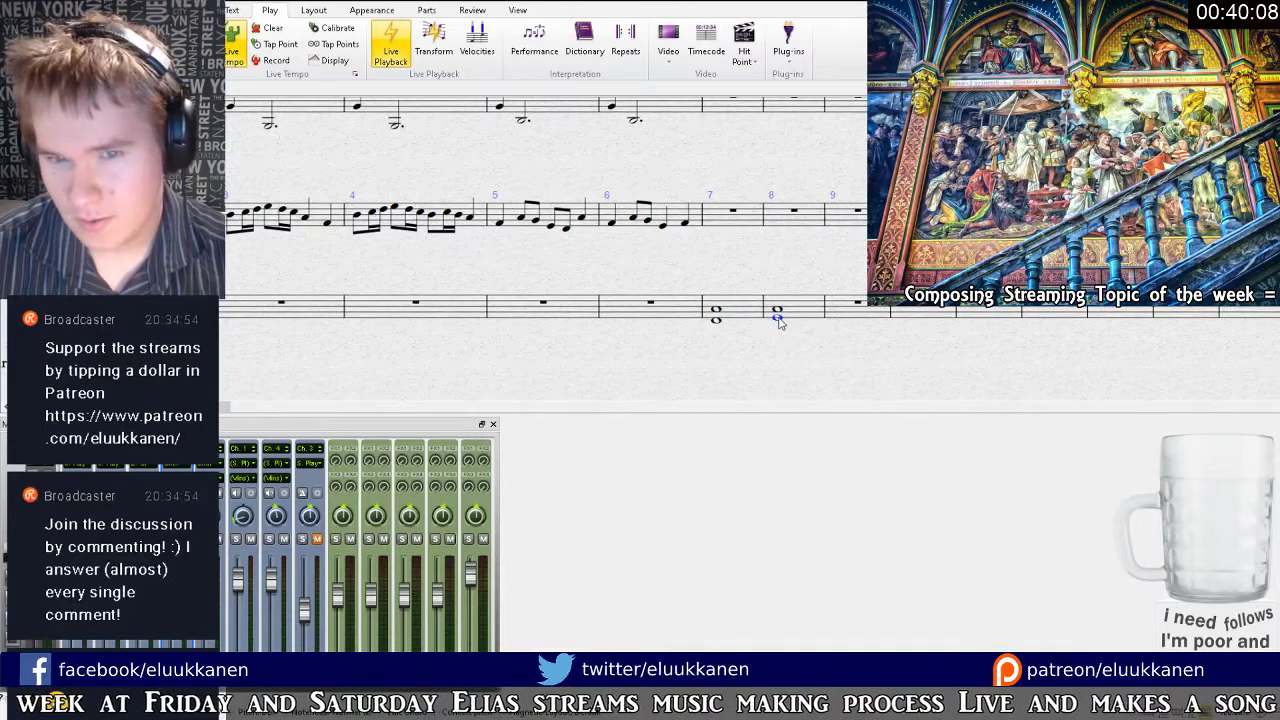
# Fill the choir's treble bars 9 and 10 with a low C whole note tied across both bars.
pyautogui.moveTo(735, 304); pyautogui.dragTo(790, 308)
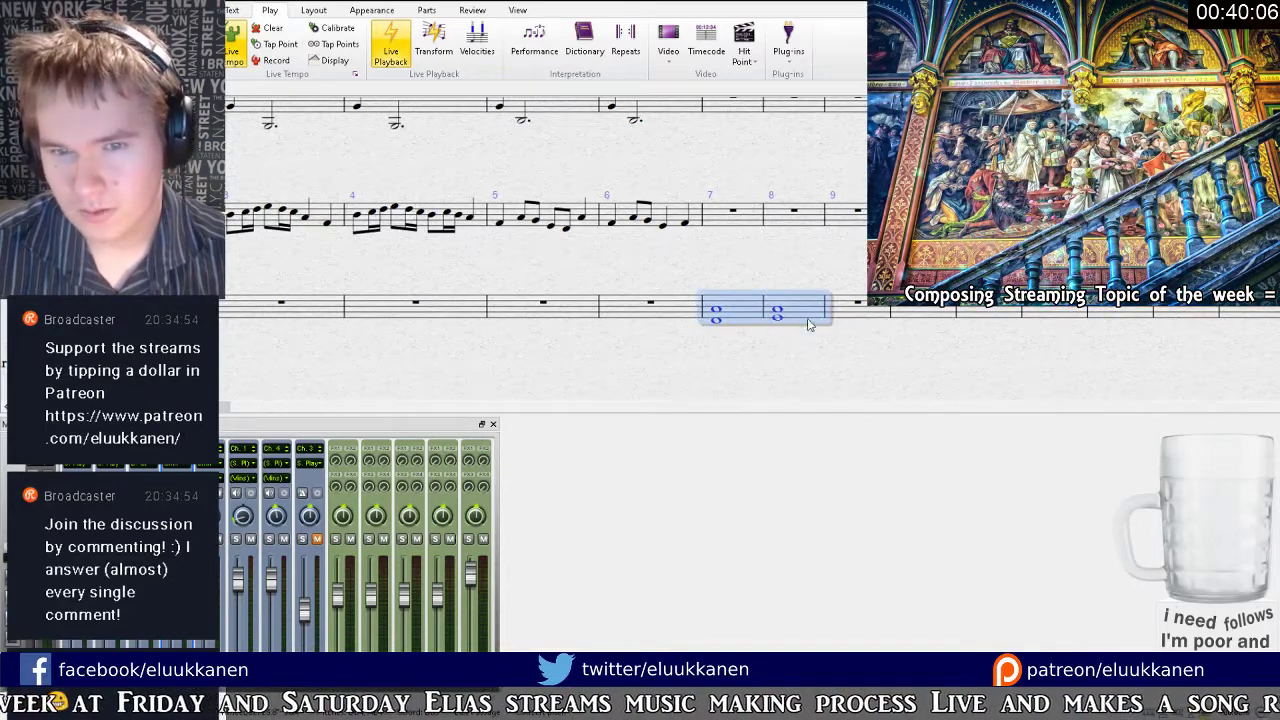
pyautogui.click(780, 318)
pyautogui.hotkey('ctrl', 'c')
pyautogui.click(834, 318)
pyautogui.hotkey('ctrl', 'v')
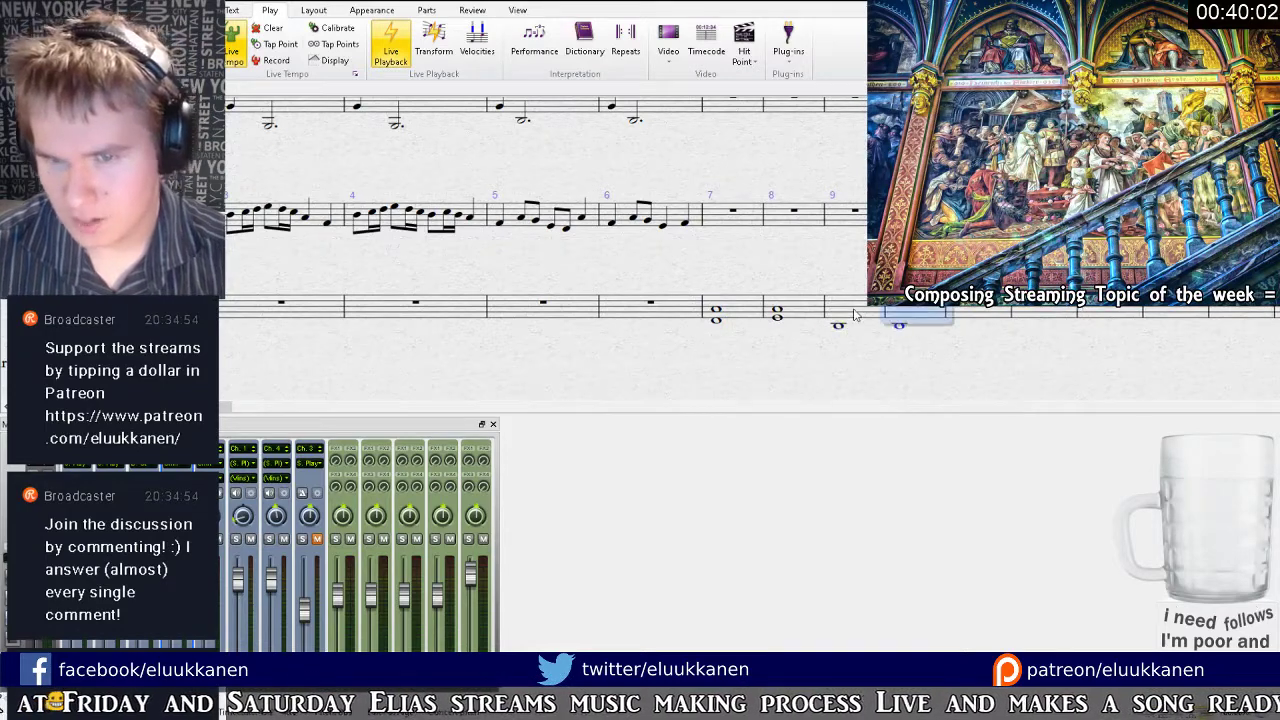
pyautogui.keyDown('alt'); pyautogui.click(927, 320); pyautogui.keyUp('alt')
pyautogui.moveTo(788, 262); pyautogui.dragTo(980, 322)
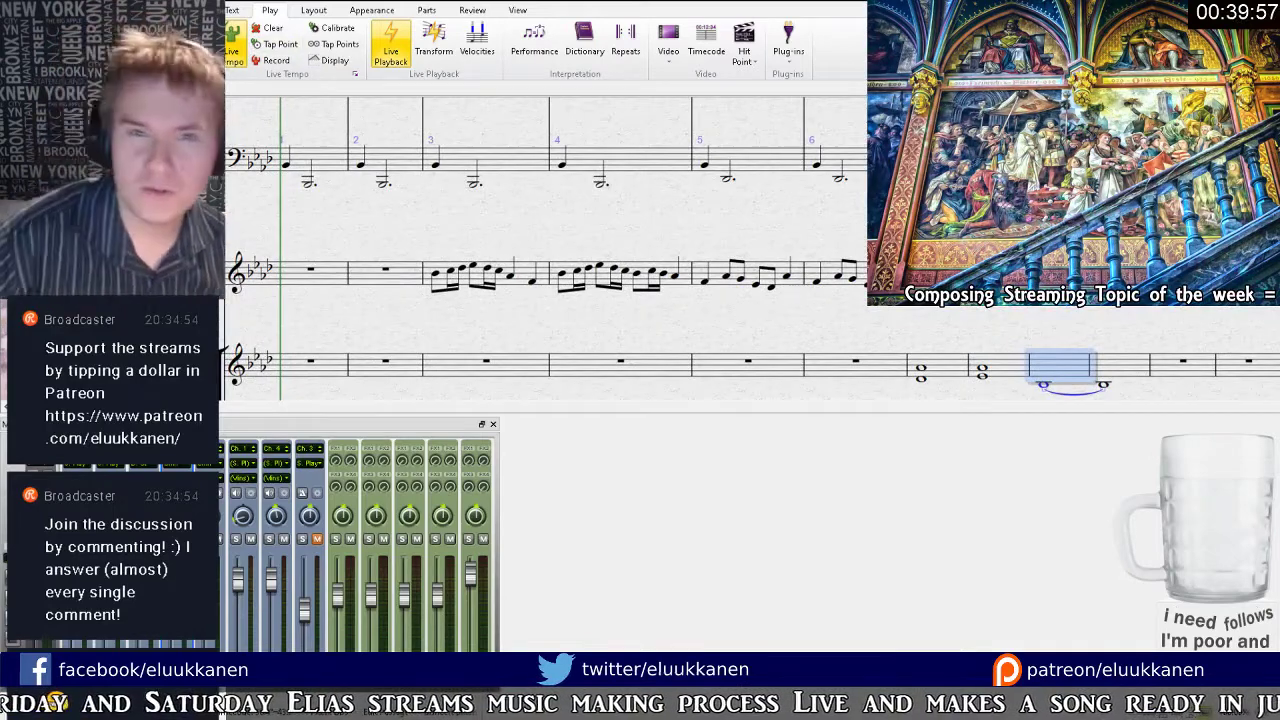
# Play the piece from the start through the lute melody, hiding the mixer during playback.
pyautogui.moveTo(644, 234); pyautogui.dragTo(585, 222)
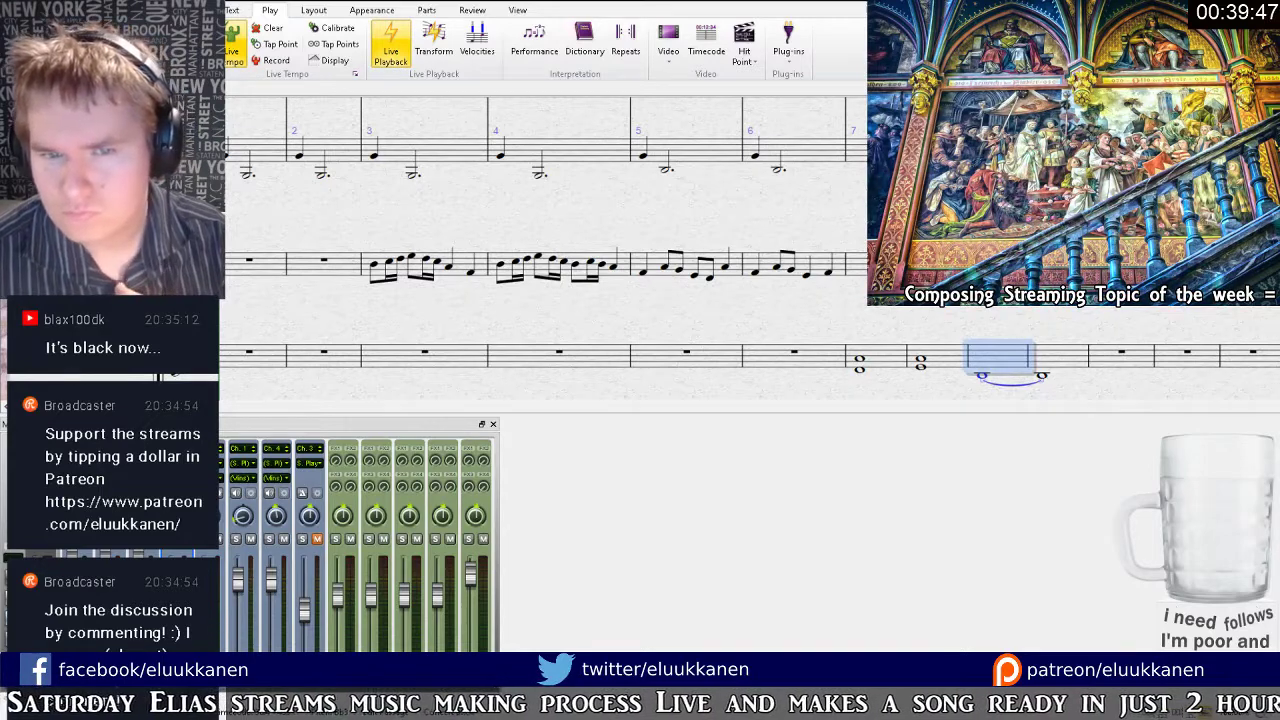
pyautogui.moveTo(457, 334); pyautogui.dragTo(671, 447)
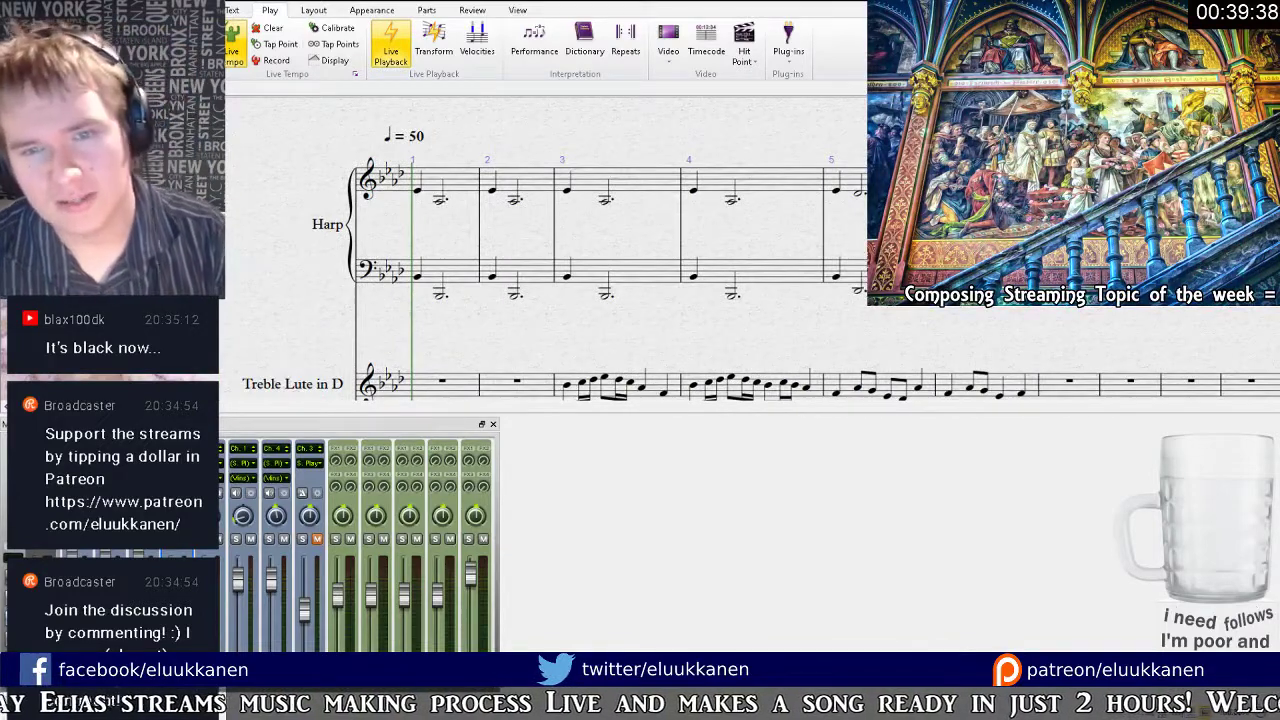
pyautogui.press('space')
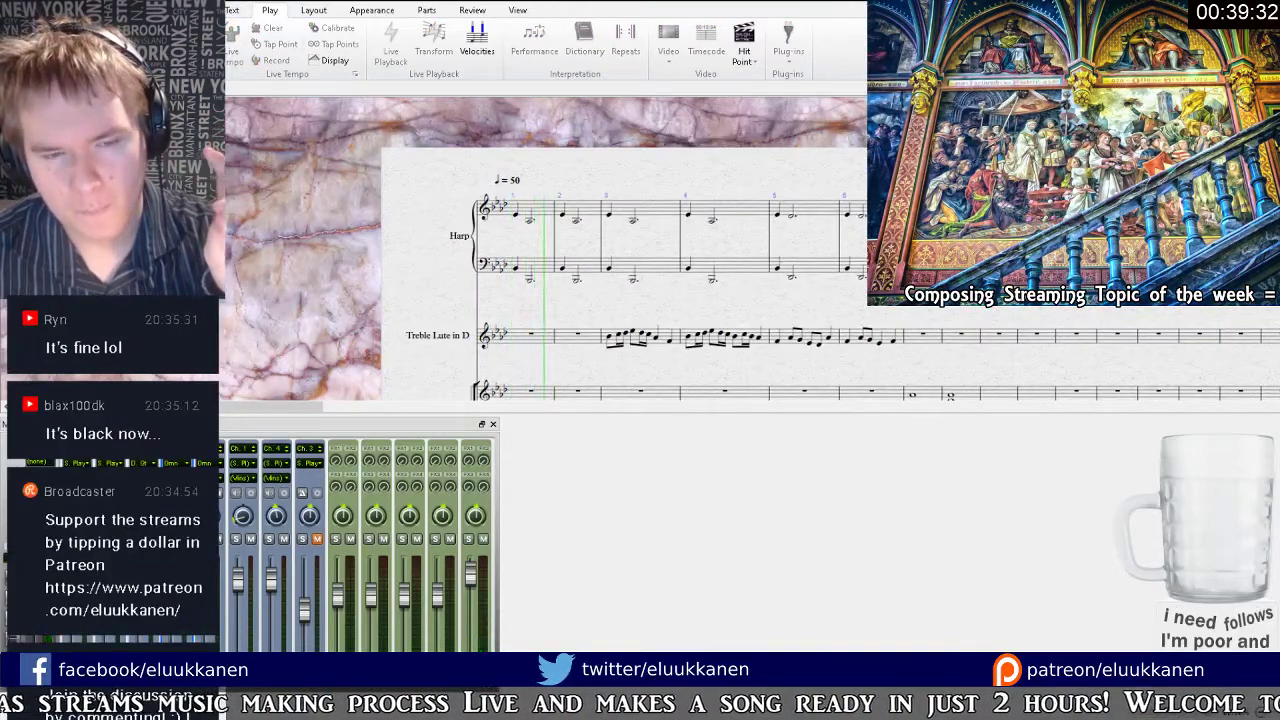
pyautogui.click(517, 10)
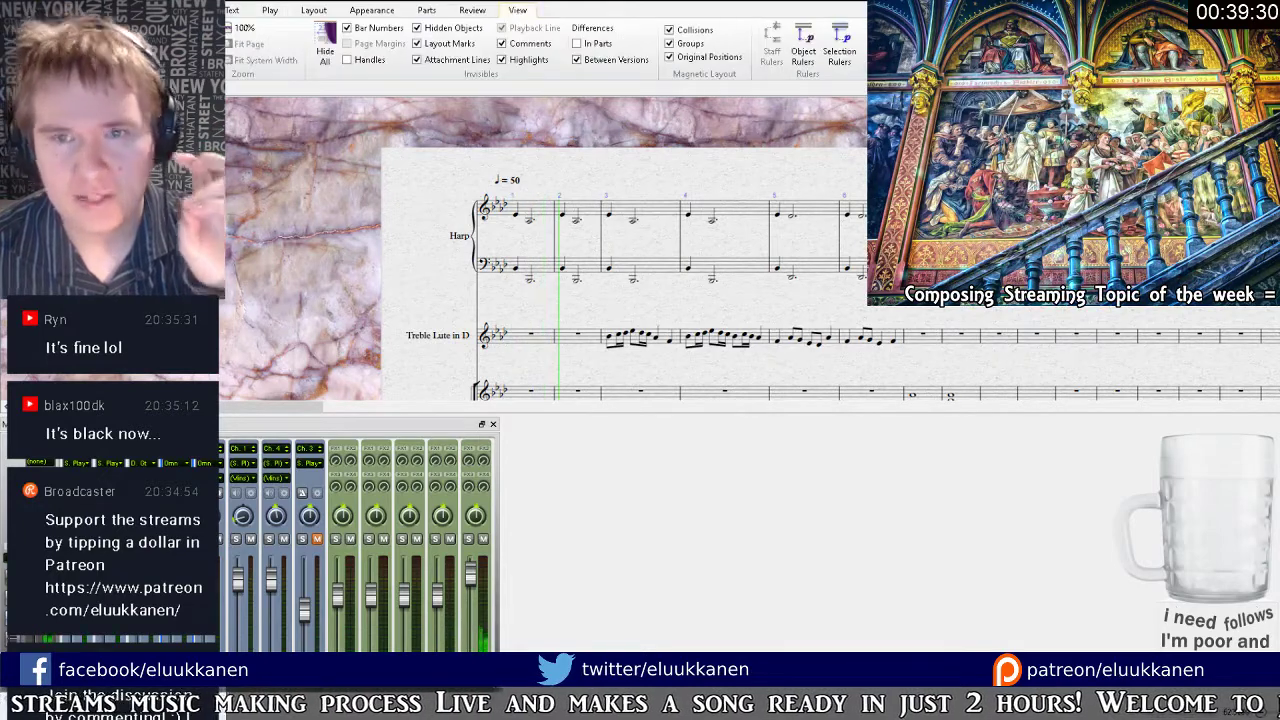
pyautogui.press('m')
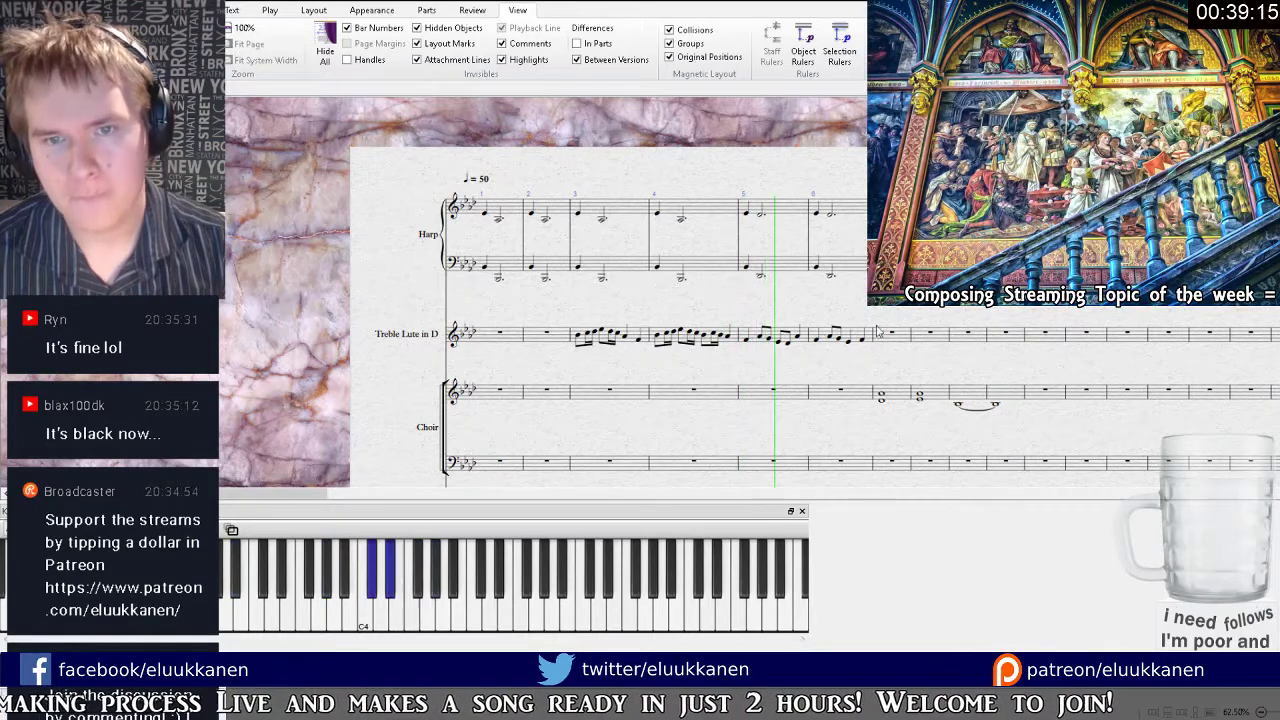
pyautogui.moveTo(920, 303); pyautogui.dragTo(760, 295)
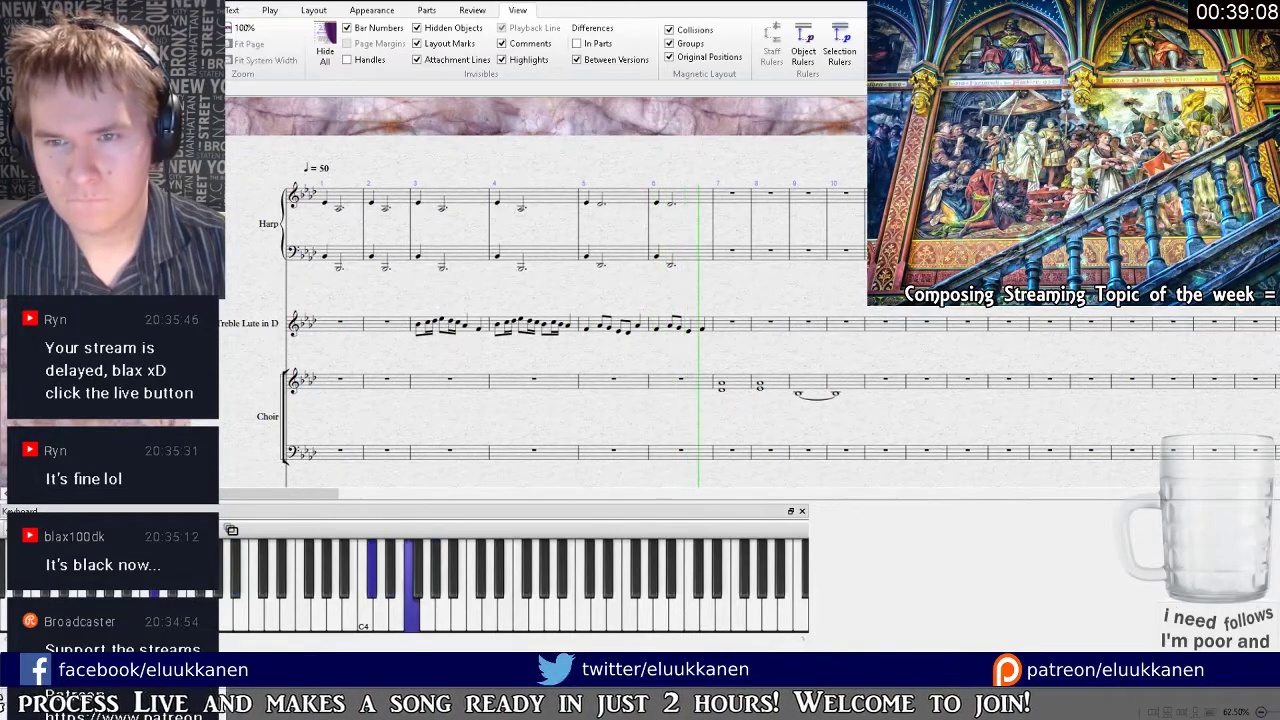
pyautogui.press('space')
# Repeat the choir's treble bars 7 to 10 into bars 11 to 14.
pyautogui.hotkey('ctrl', '=')
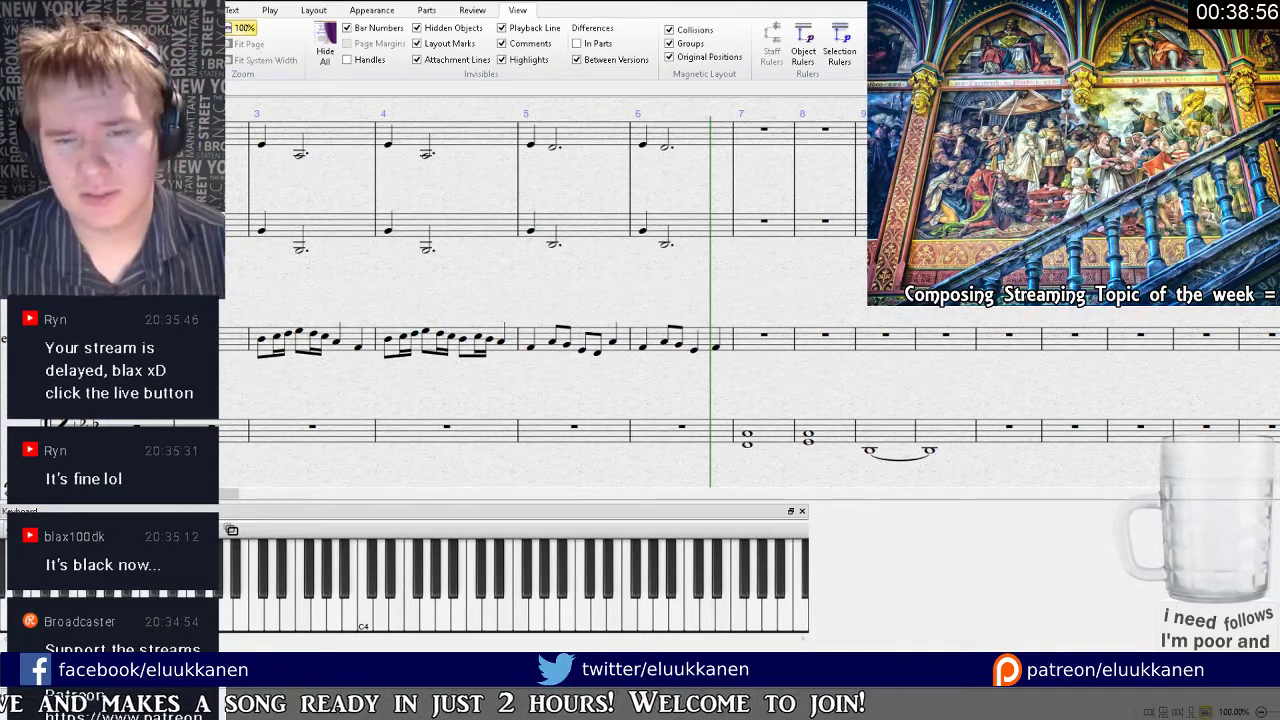
pyautogui.moveTo(1052, 417); pyautogui.dragTo(829, 374)
pyautogui.click(540, 390)
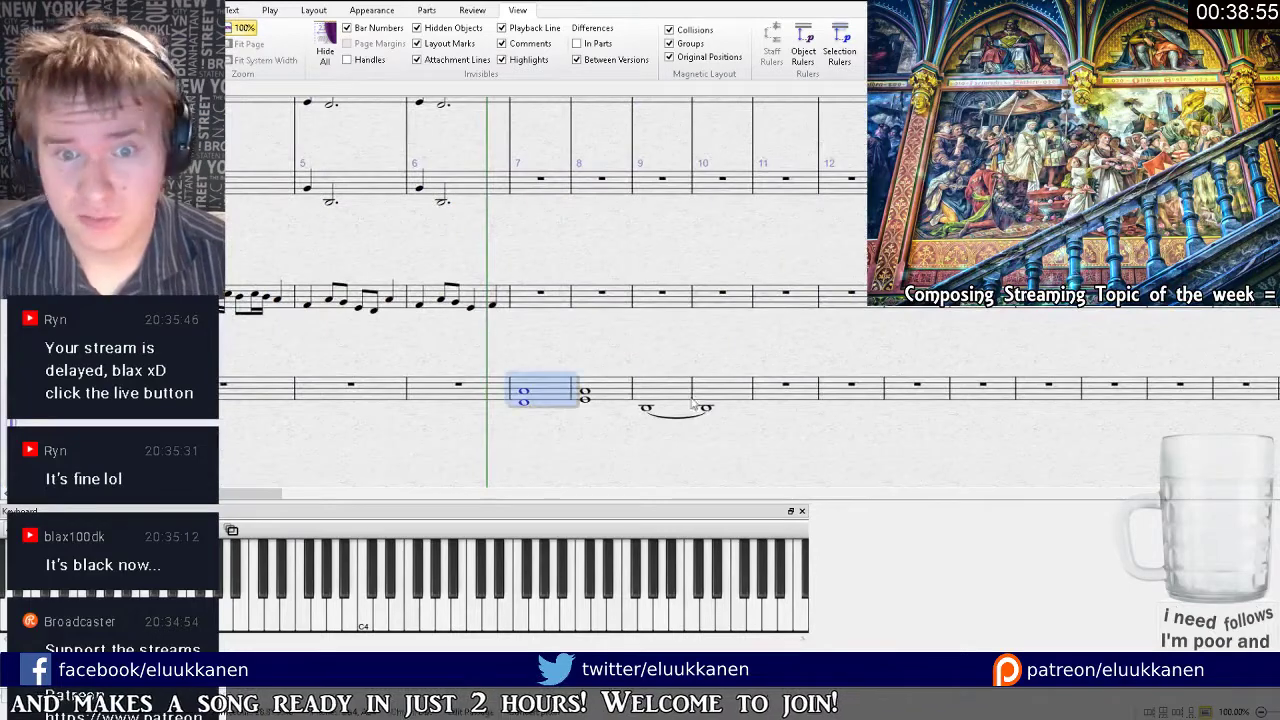
pyautogui.keyDown('shift'); pyautogui.click(754, 400); pyautogui.keyUp('shift')
pyautogui.press('r')
pyautogui.moveTo(696, 368); pyautogui.dragTo(922, 358)
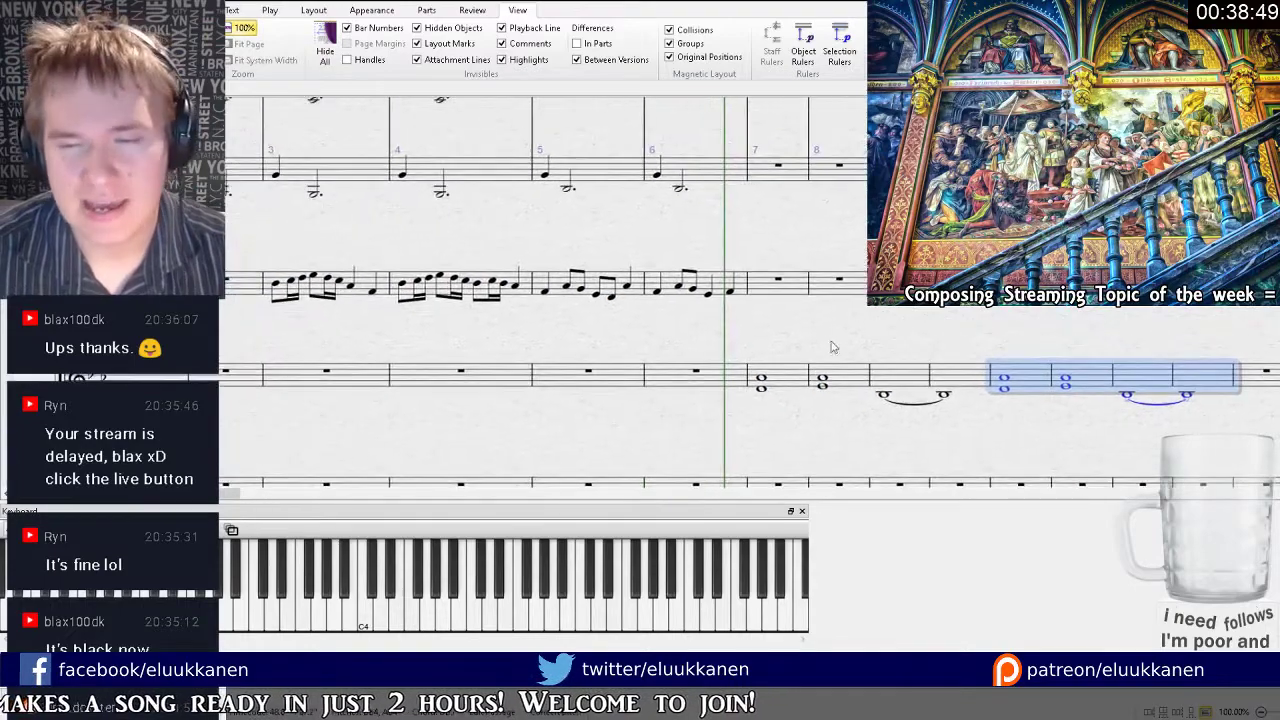
# Clear the selection and play back the choir entry from the end of bar 6.
pyautogui.moveTo(584, 244); pyautogui.dragTo(577, 321)
pyautogui.moveTo(753, 315); pyautogui.dragTo(651, 257)
pyautogui.press('Escape')
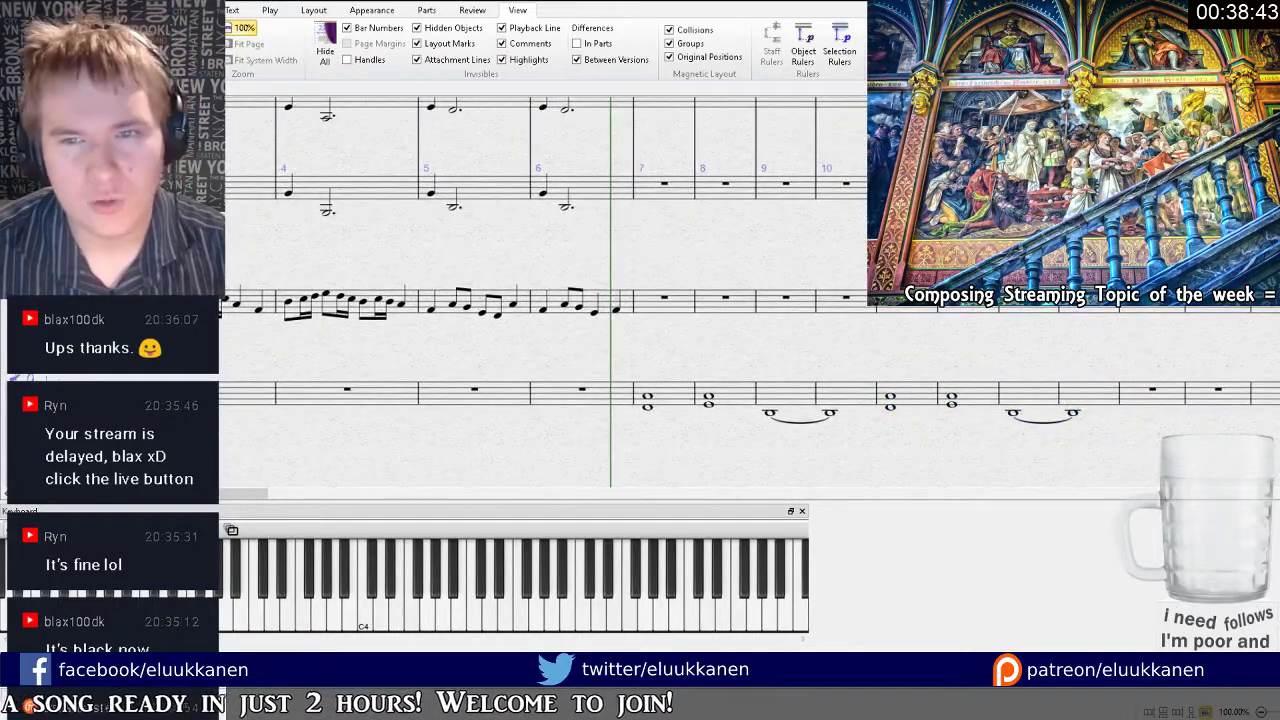
pyautogui.hotkey('ctrl', '-')
pyautogui.press('space')
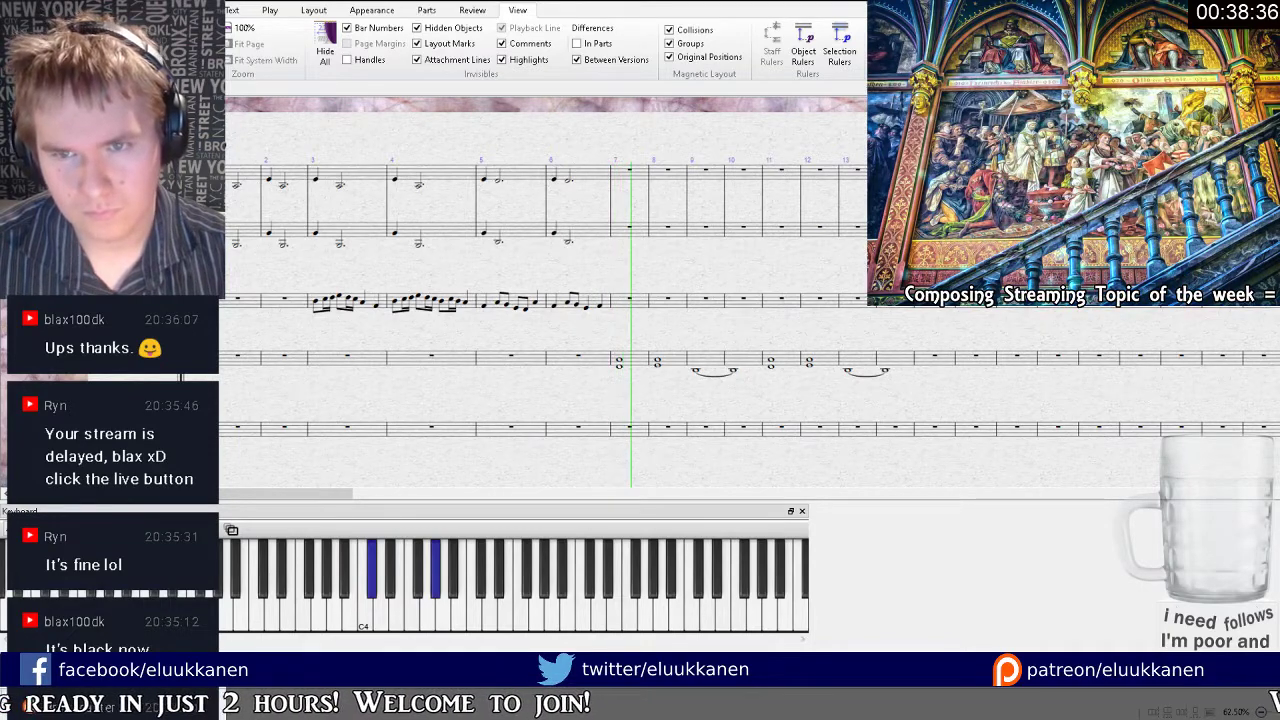
pyautogui.press('space')
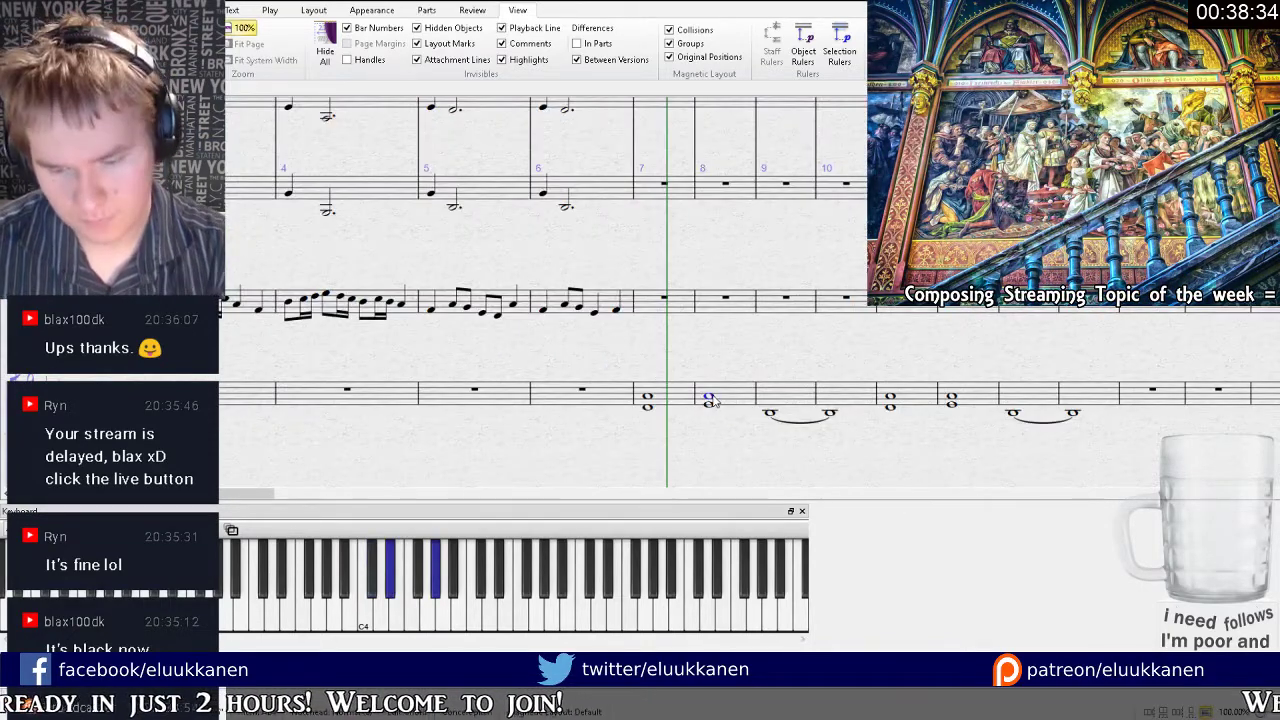
# Remove the A-flat from the choir's treble bar 8 chord and lower the remaining note to C.
pyautogui.click(709, 401)
pyautogui.click(710, 405)
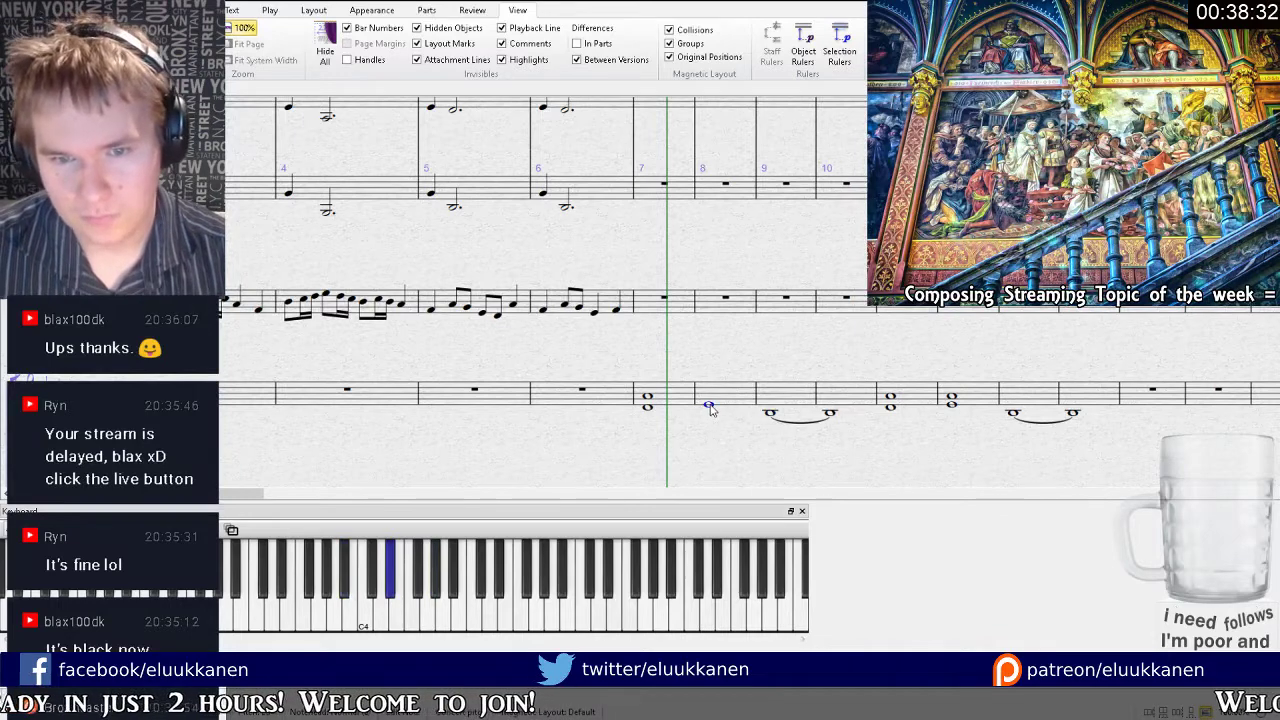
pyautogui.moveTo(710, 405); pyautogui.dragTo(715, 414)
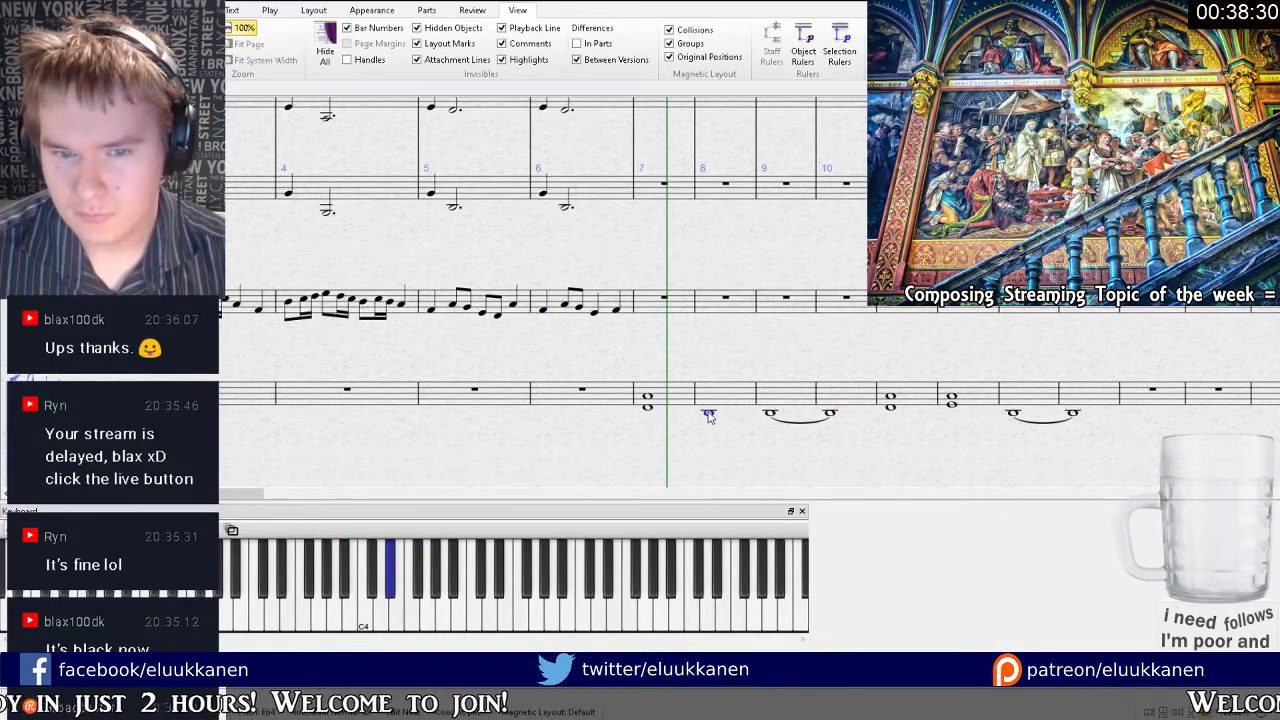
# Copy the choir's treble bars 7 and 8 over bars 9 and 10.
pyautogui.click(668, 398)
pyautogui.keyDown('shift'); pyautogui.click(726, 398); pyautogui.keyUp('shift')
pyautogui.click(791, 401)
pyautogui.hotkey('ctrl', 'v')
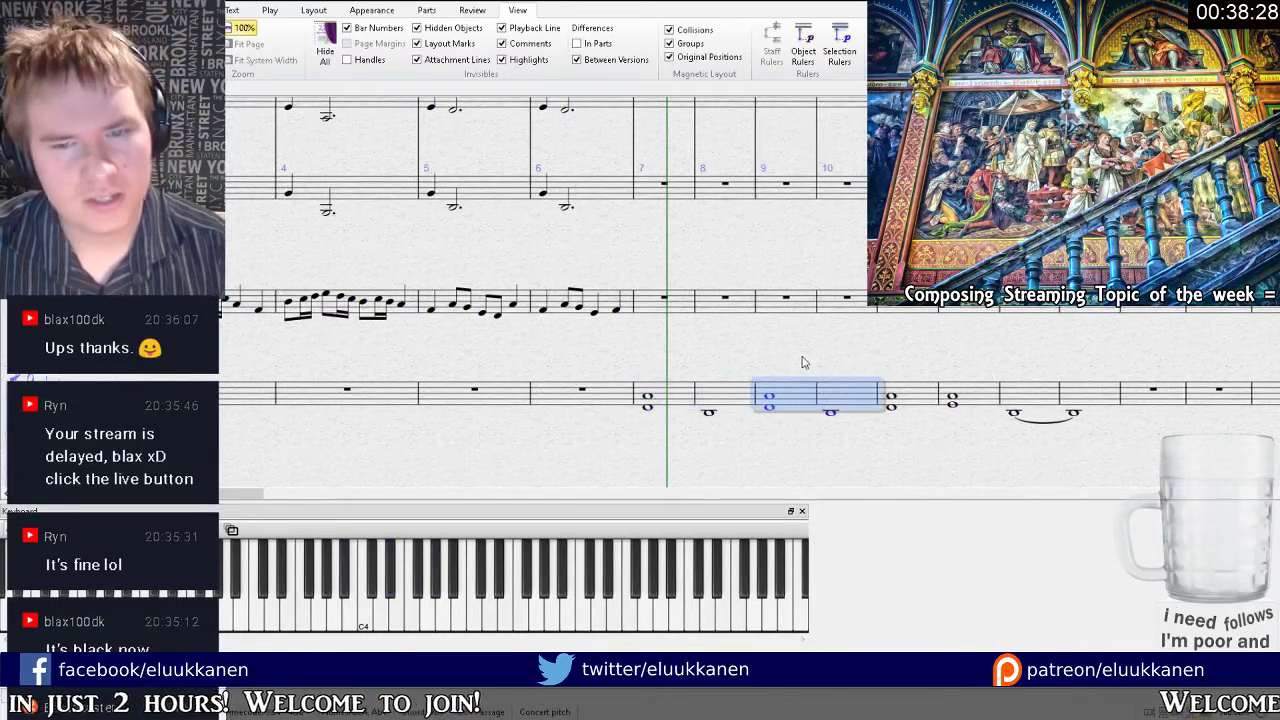
# Clear the choir's treble bars 11 to 14.
pyautogui.moveTo(841, 361); pyautogui.dragTo(752, 346)
pyautogui.click(826, 379)
pyautogui.keyDown('shift'); pyautogui.click(1005, 389); pyautogui.keyUp('shift')
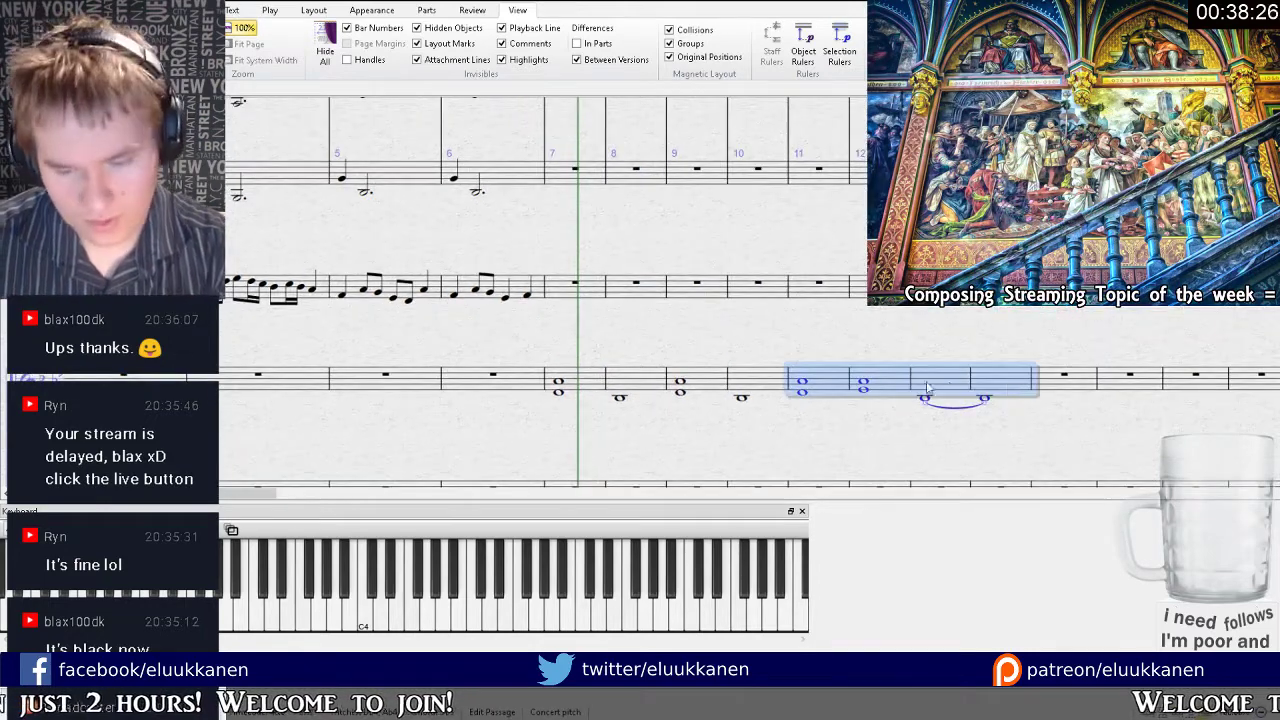
pyautogui.press('Delete')
pyautogui.moveTo(611, 334); pyautogui.dragTo(988, 345)
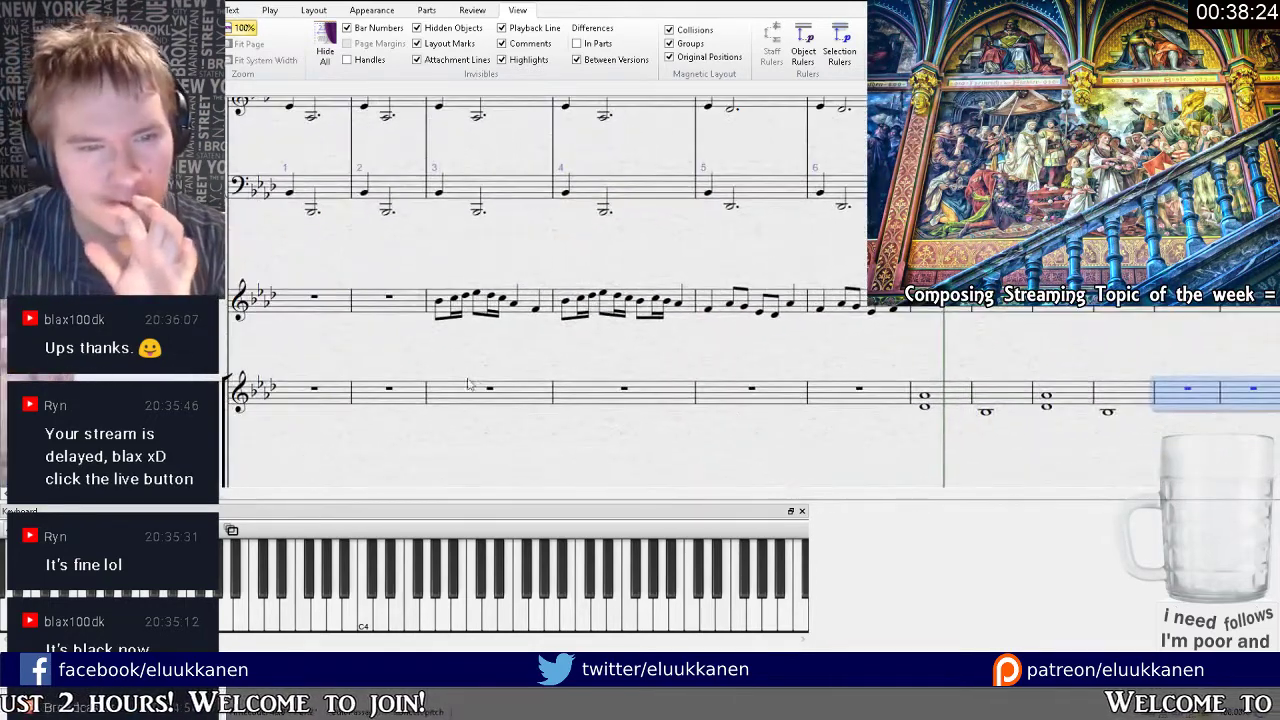
pyautogui.moveTo(515, 348); pyautogui.dragTo(597, 377)
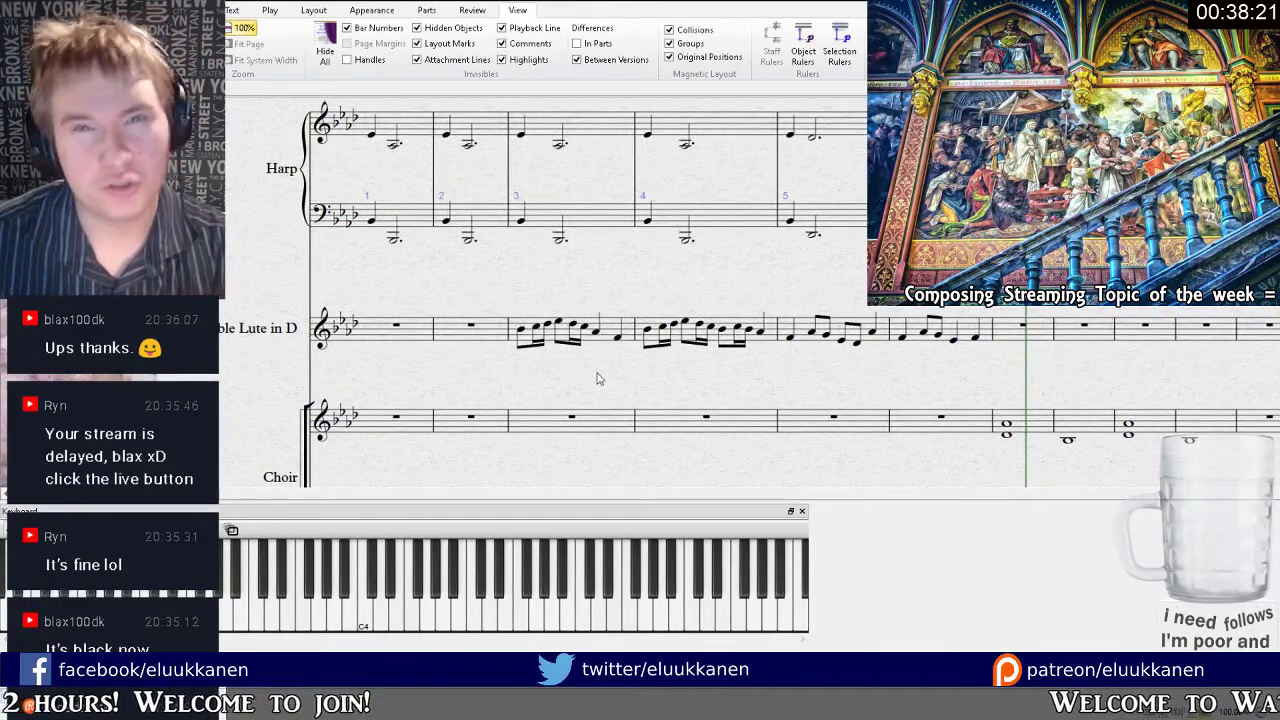
# Close the on-screen piano keyboard and expand the mixer to show the sound settings of its channel strips.
pyautogui.click(801, 511)
pyautogui.click(492, 511)
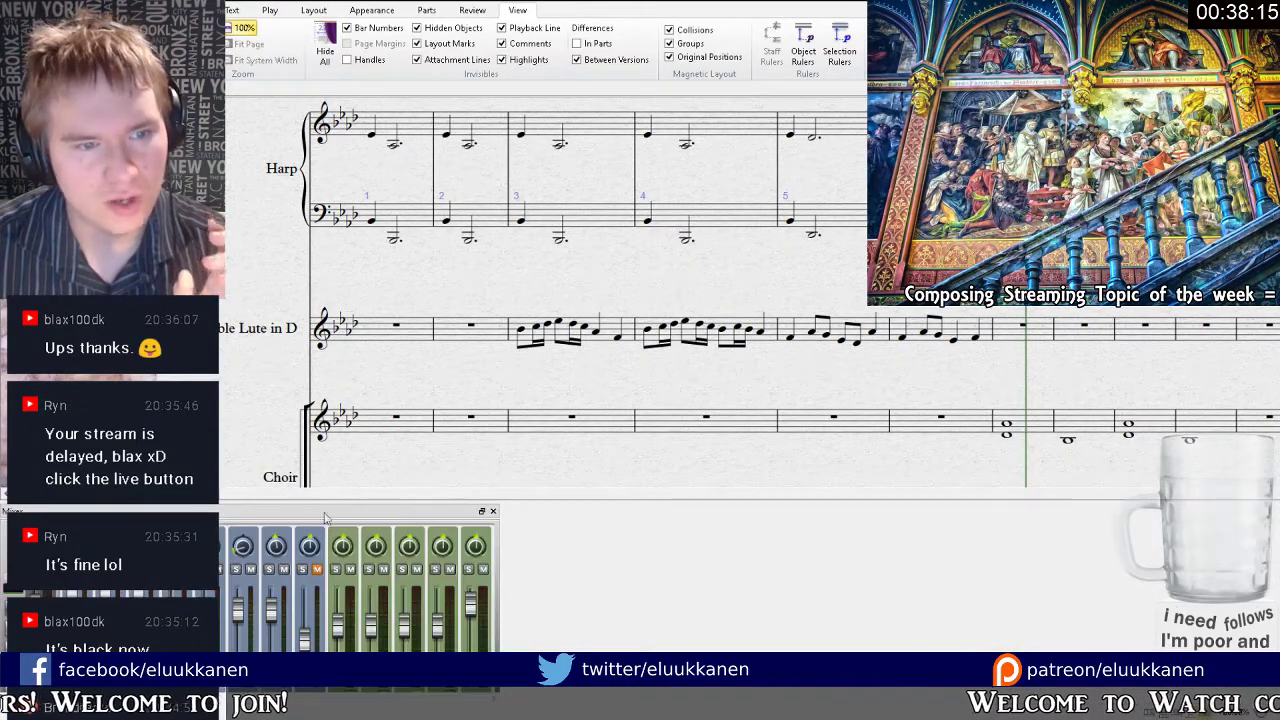
pyautogui.click(12, 590)
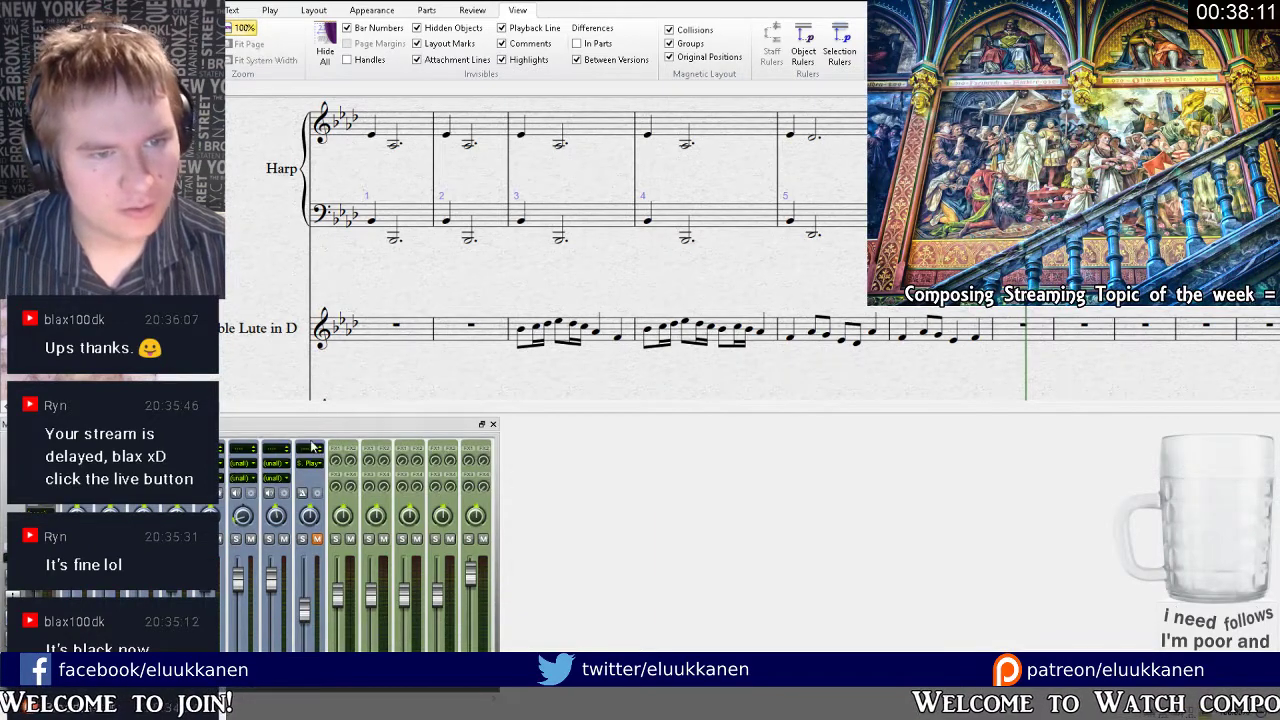
pyautogui.scroll(-3, 394, 371)
# Assign the D. Ov sound program to both Violin 1 mixer channels.
pyautogui.click(245, 468)
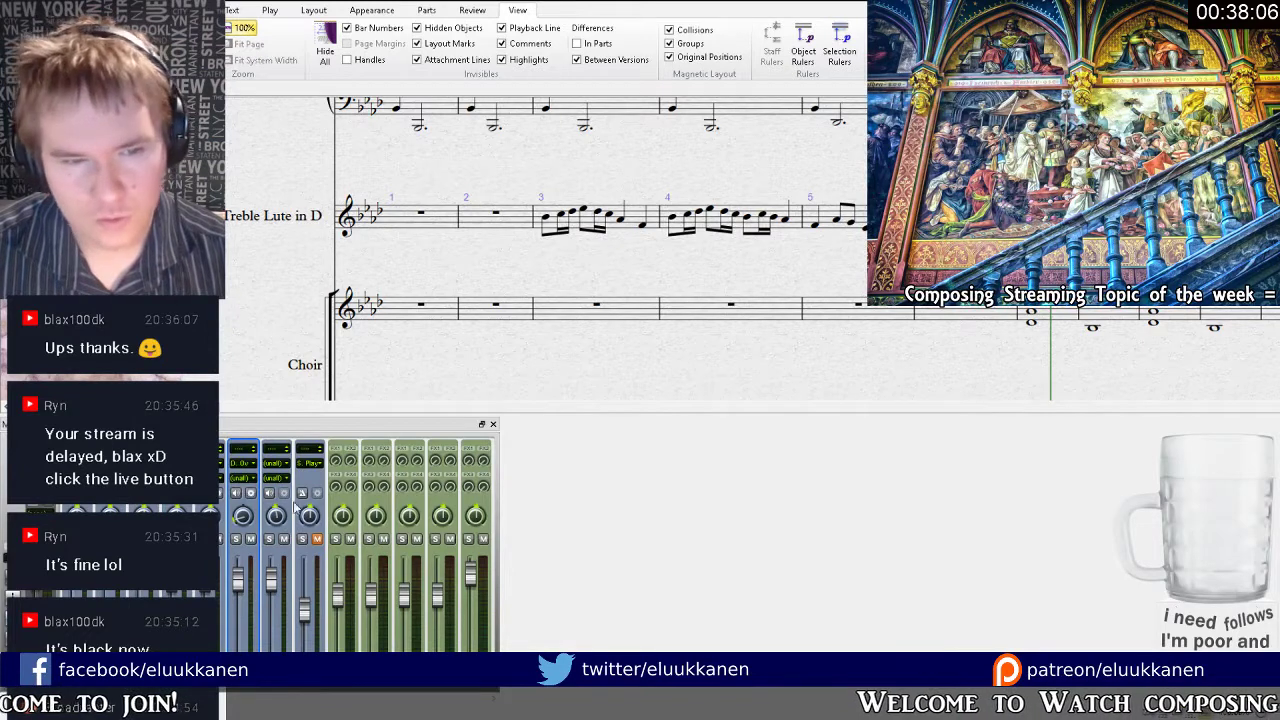
pyautogui.click(270, 468)
pyautogui.click(252, 502)
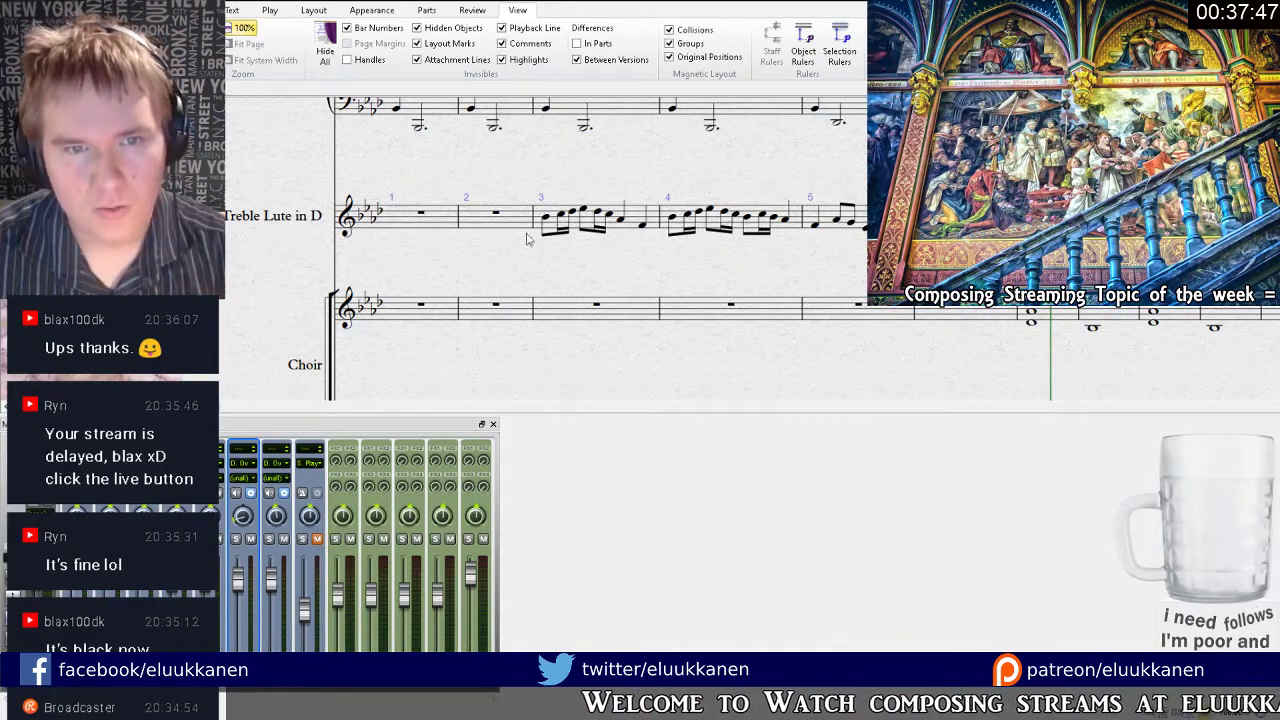
# Enter a whole-note C4 and F4 chord in bar 1 and a whole-note C4 in bar 2 of the upper Violin 1 staff.
pyautogui.moveTo(508, 346); pyautogui.dragTo(594, 180)
pyautogui.moveTo(563, 304); pyautogui.dragTo(582, 194)
pyautogui.click(517, 289)
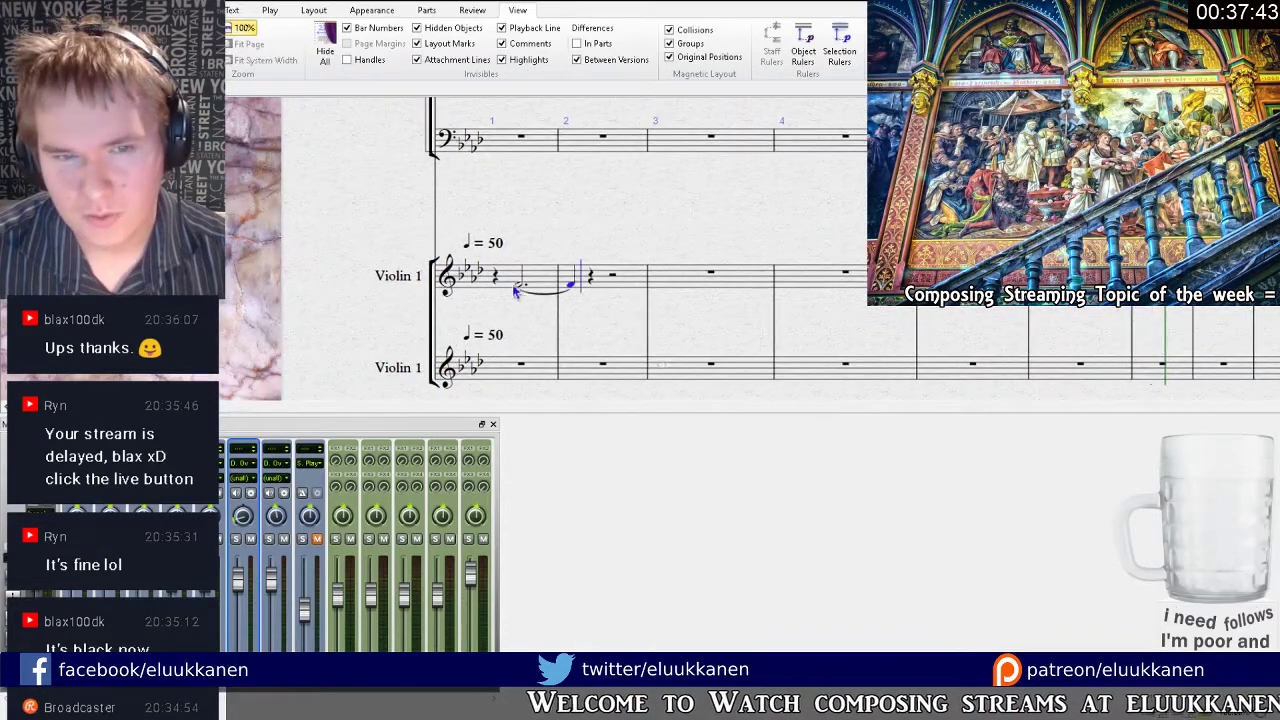
pyautogui.hotkey('ctrl', 'z')
pyautogui.click(496, 285)
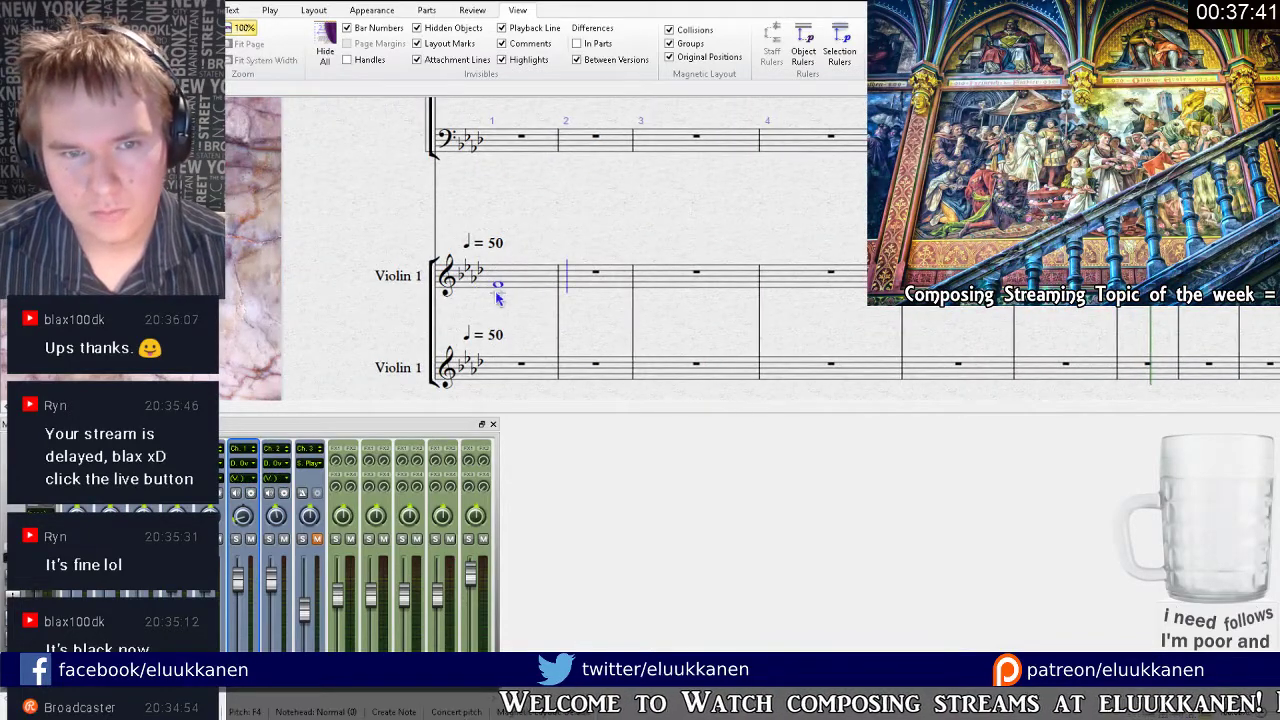
pyautogui.click(571, 294)
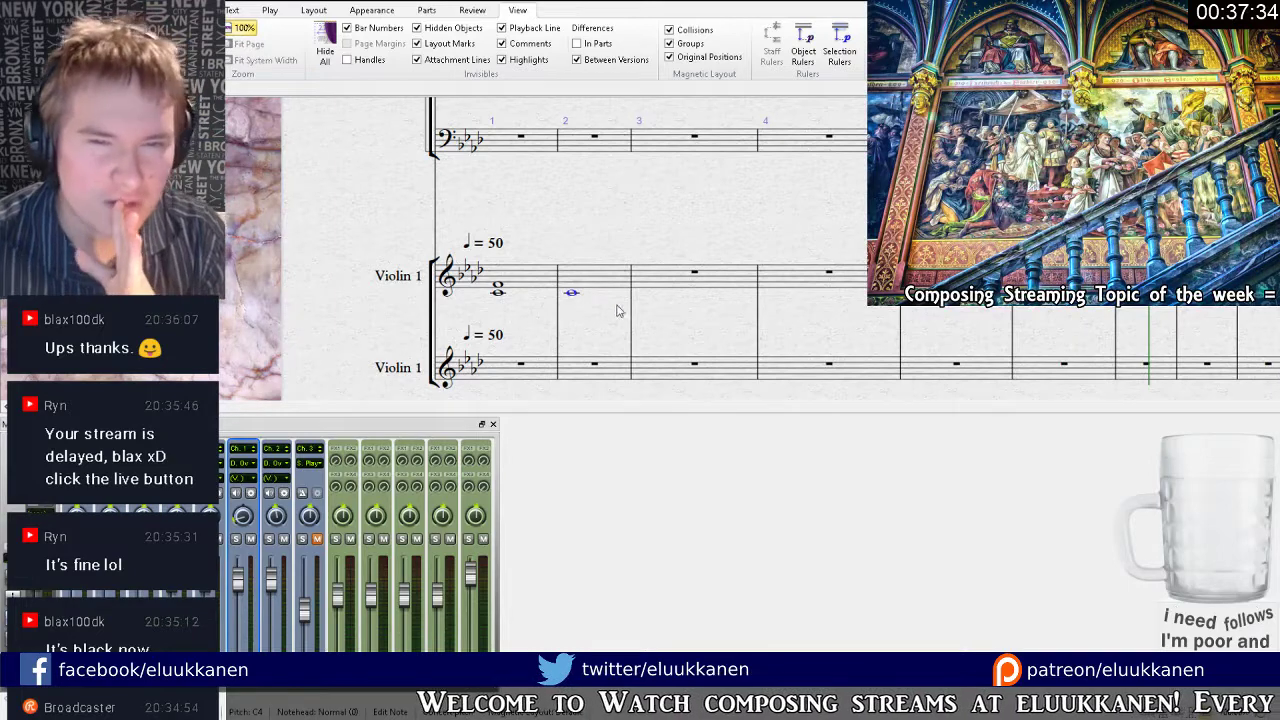
# Repeat the upper Violin 1 staff's bar 2 into bar 3, and clear its bars 1 and 2.
pyautogui.moveTo(589, 299); pyautogui.dragTo(556, 312)
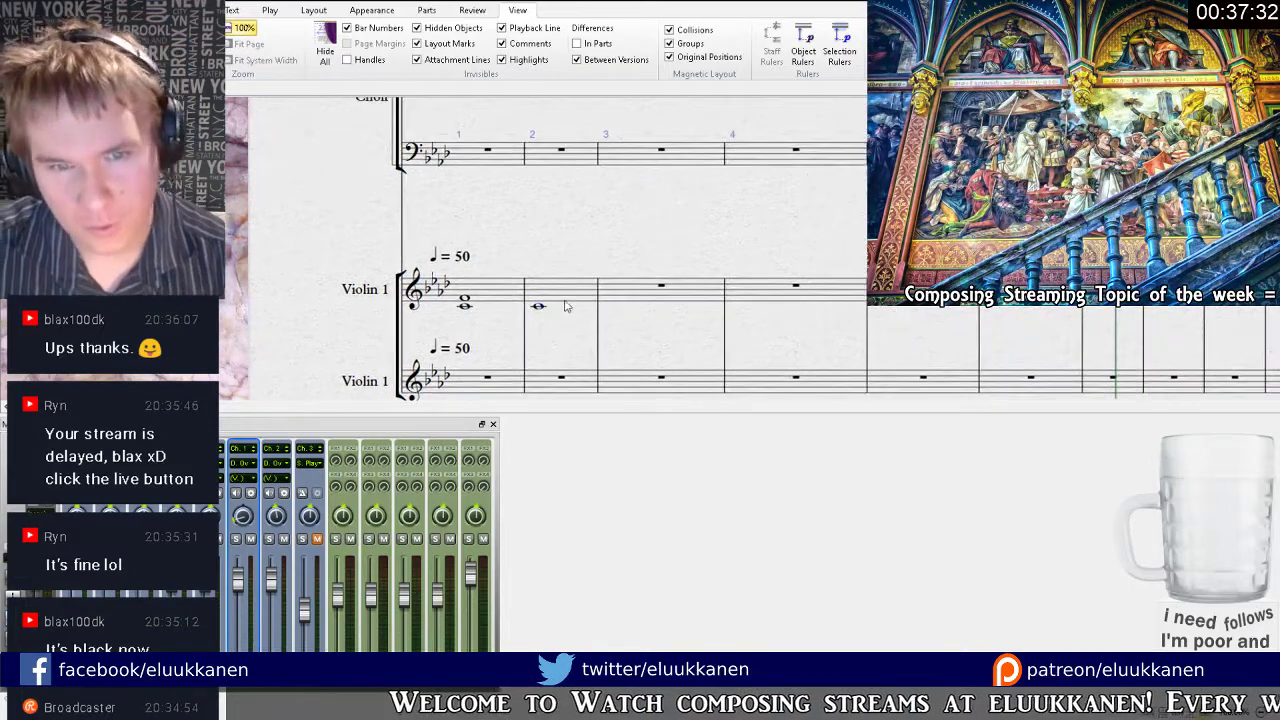
pyautogui.click(565, 298)
pyautogui.press('r')
pyautogui.click(560, 296)
pyautogui.click(478, 292)
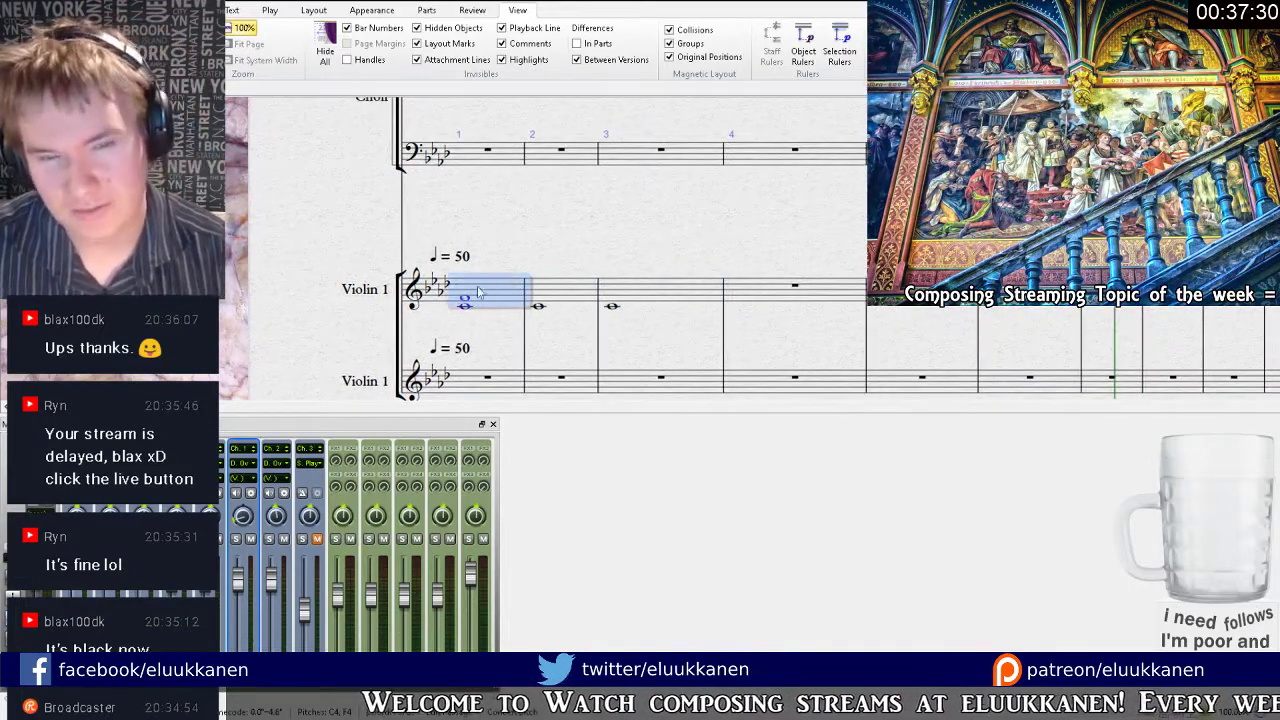
pyautogui.keyDown('shift'); pyautogui.click(587, 292); pyautogui.keyUp('shift')
pyautogui.moveTo(591, 257); pyautogui.dragTo(632, 581)
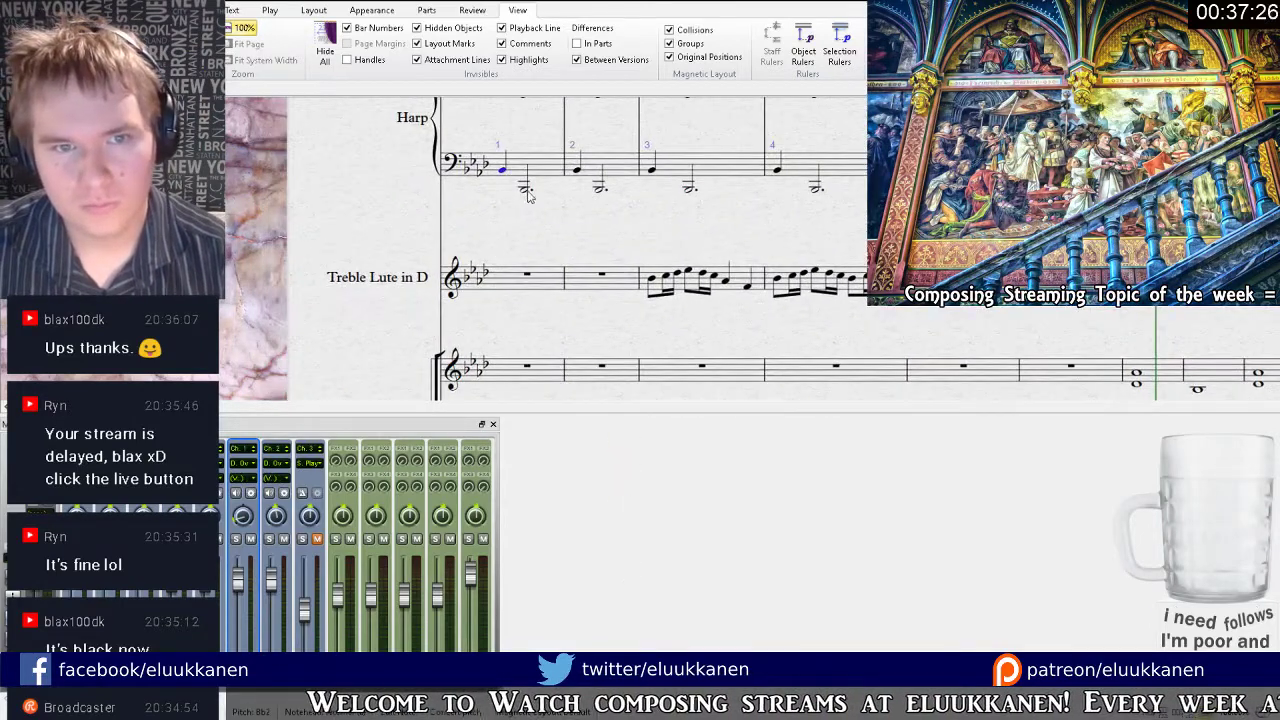
# Check the harp's opening bass notes and enter a whole-note B-flat 3 in bar 1 of the upper Violin 1 staff.
pyautogui.click(525, 192)
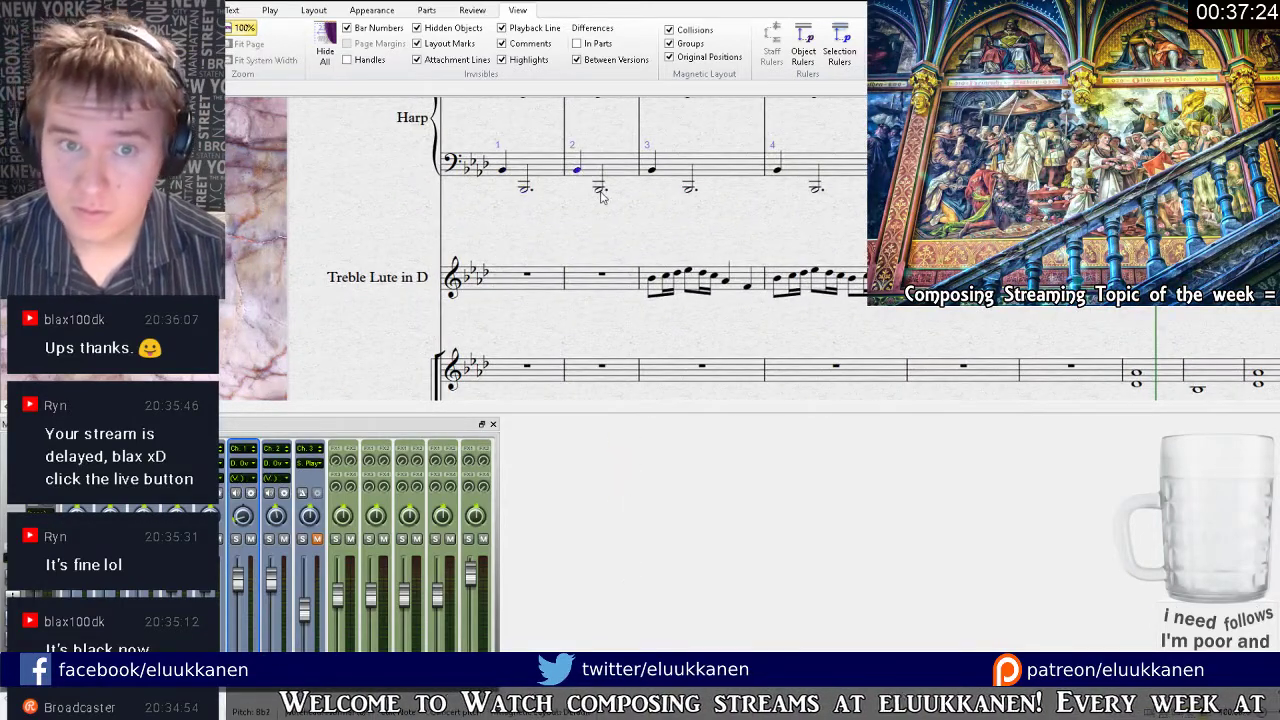
pyautogui.scroll(-5, 600, 200)
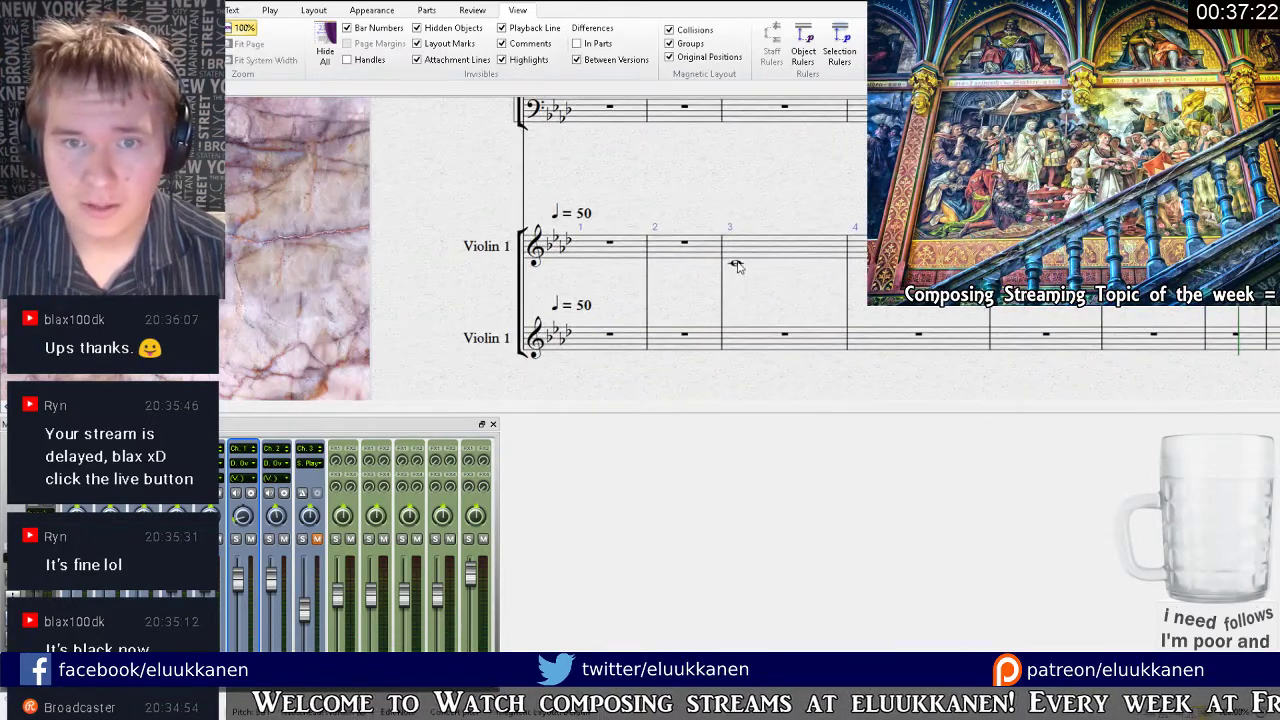
pyautogui.keyDown('alt'); pyautogui.click(602, 263); pyautogui.keyUp('alt')
pyautogui.click(588, 266)
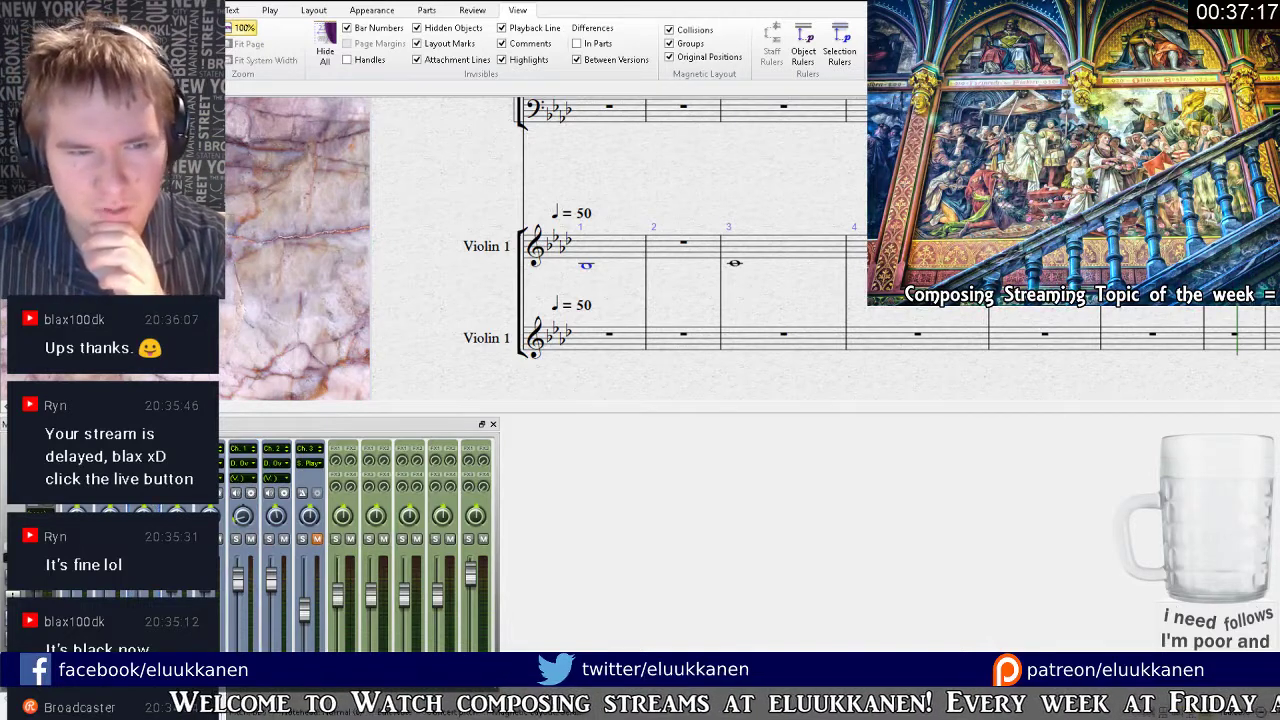
# Change the sound program of both Violin 1 mixer channels to D. V.
pyautogui.click(257, 508)
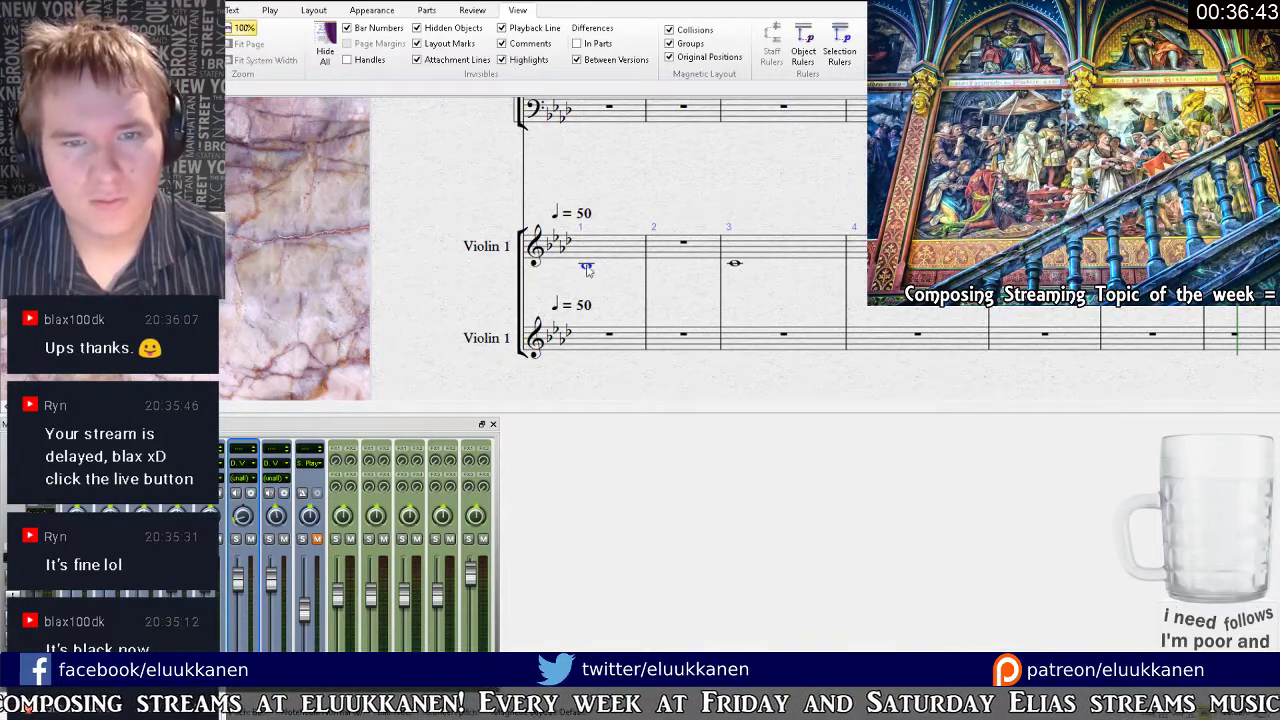
pyautogui.moveTo(608, 276); pyautogui.dragTo(567, 298)
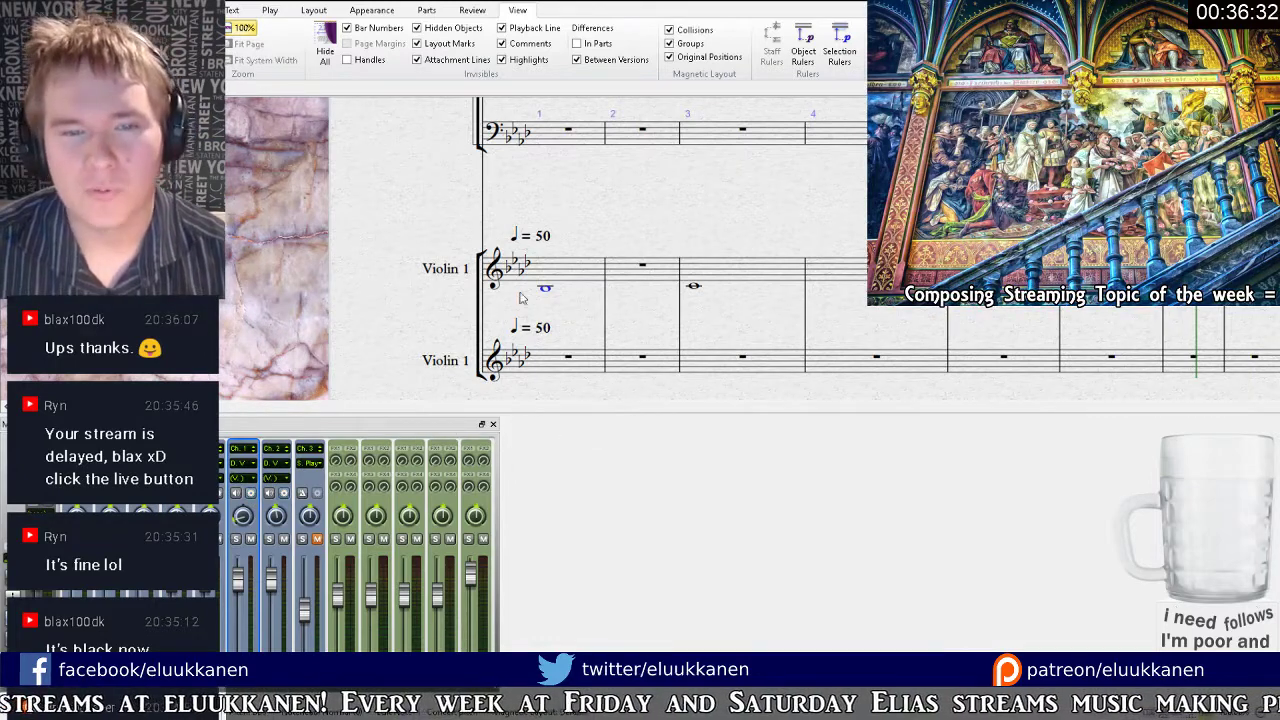
pyautogui.moveTo(564, 293); pyautogui.dragTo(510, 312)
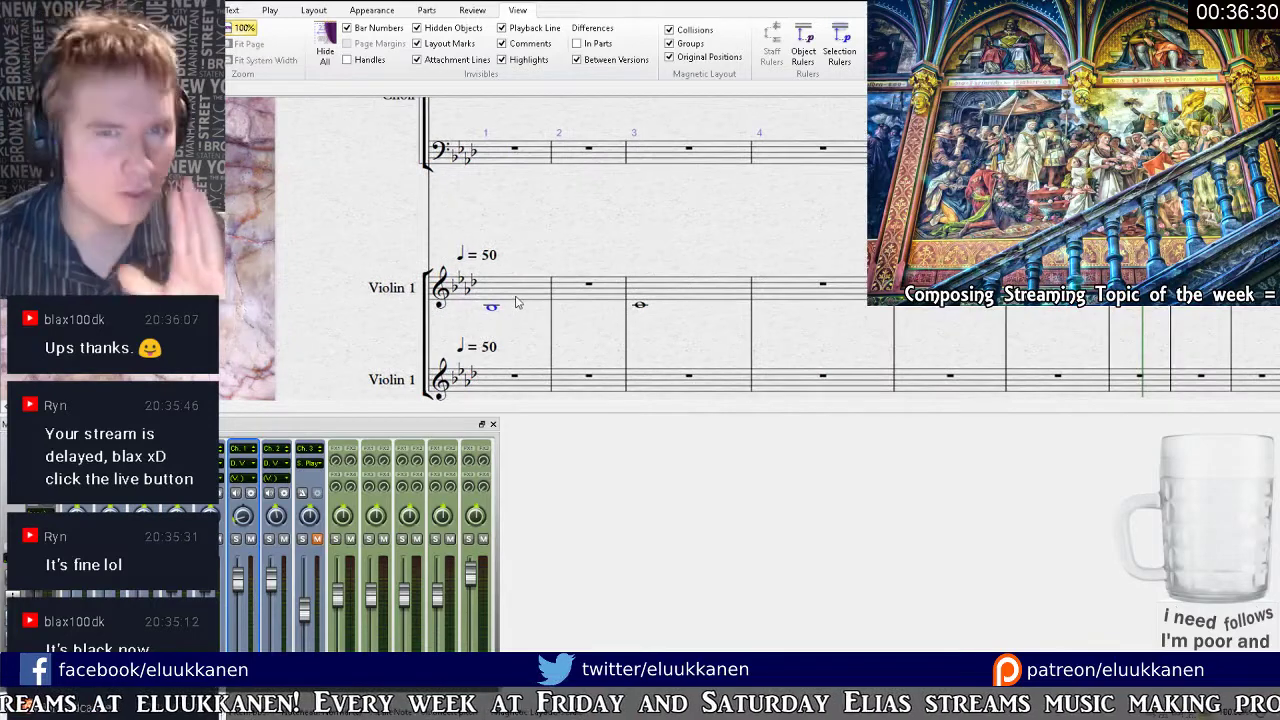
# Copy the whole-note B-flat from bar 1 to bar 2 of the upper Violin 1 staff.
pyautogui.click(516, 297)
pyautogui.hotkey('ctrl', 'c')
pyautogui.click(586, 298)
pyautogui.hotkey('ctrl', 'v')
pyautogui.click(566, 308)
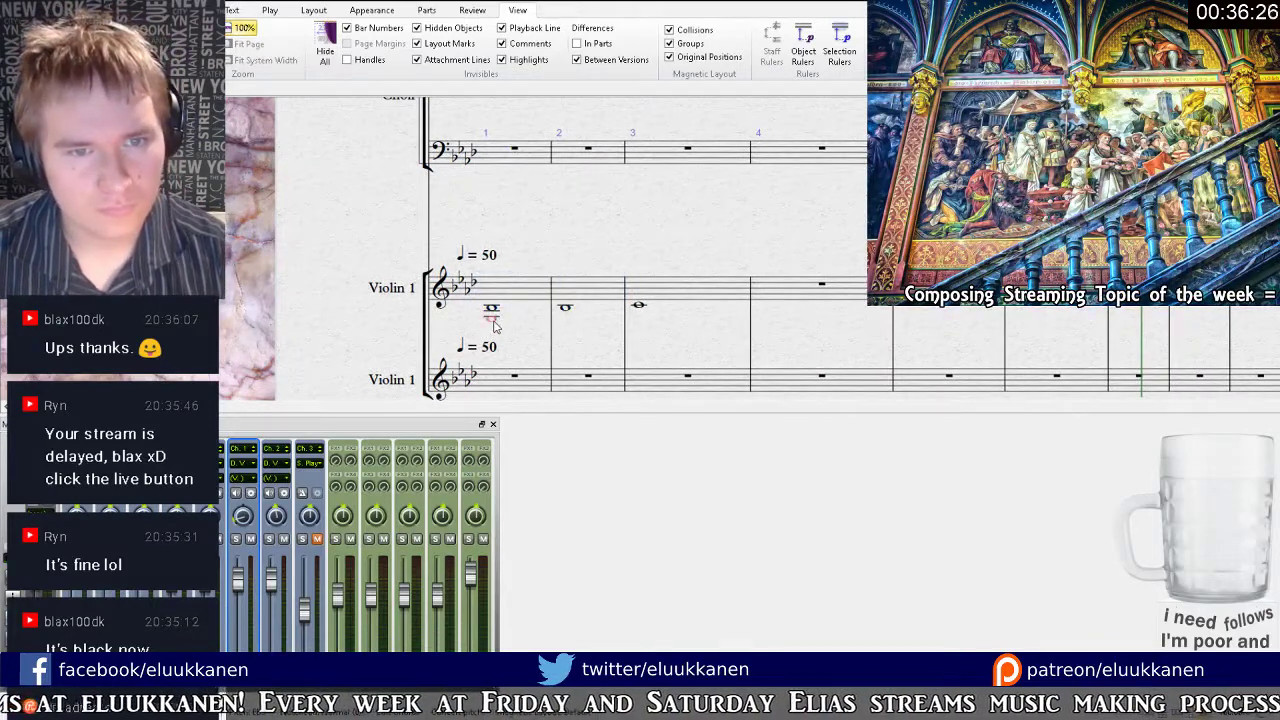
# Add a low F under the B-flat in bar 1 of the upper Violin 1 staff and repeat the chord into bar 2.
pyautogui.doubleClick(508, 295)
pyautogui.click(539, 325)
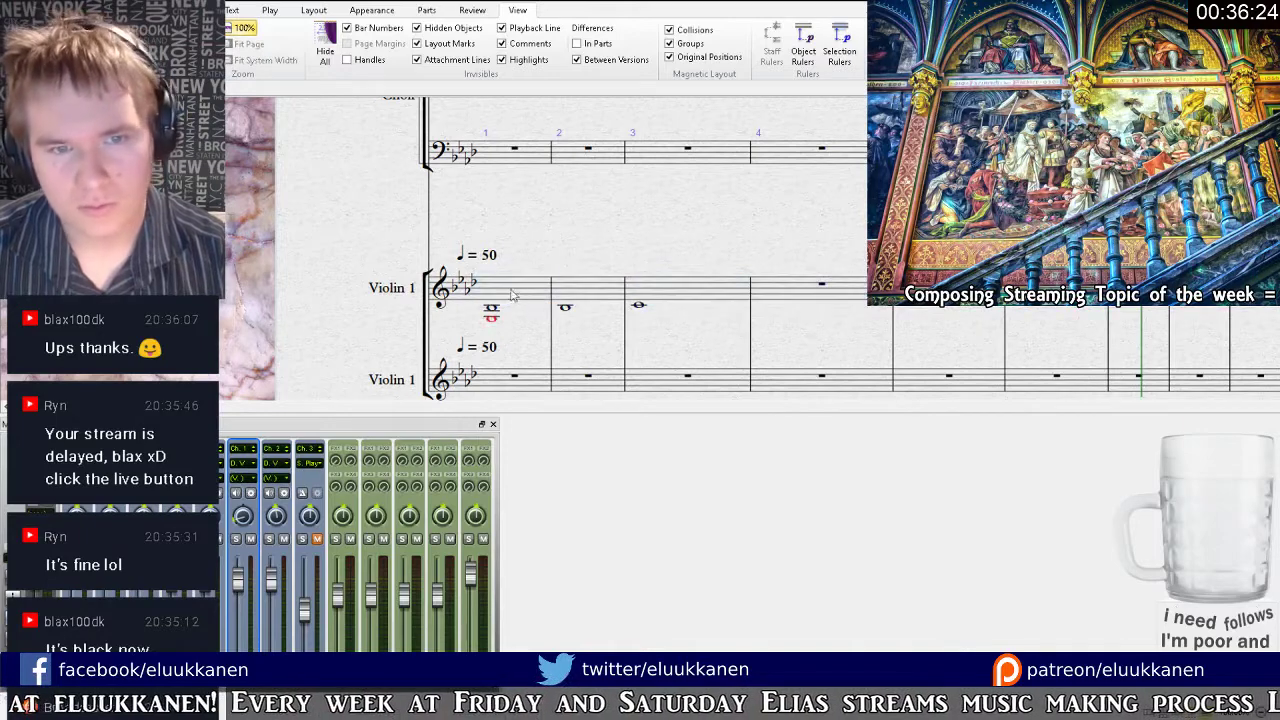
pyautogui.click(530, 295)
pyautogui.press('r')
pyautogui.moveTo(520, 257); pyautogui.dragTo(624, 276)
pyautogui.click(640, 280)
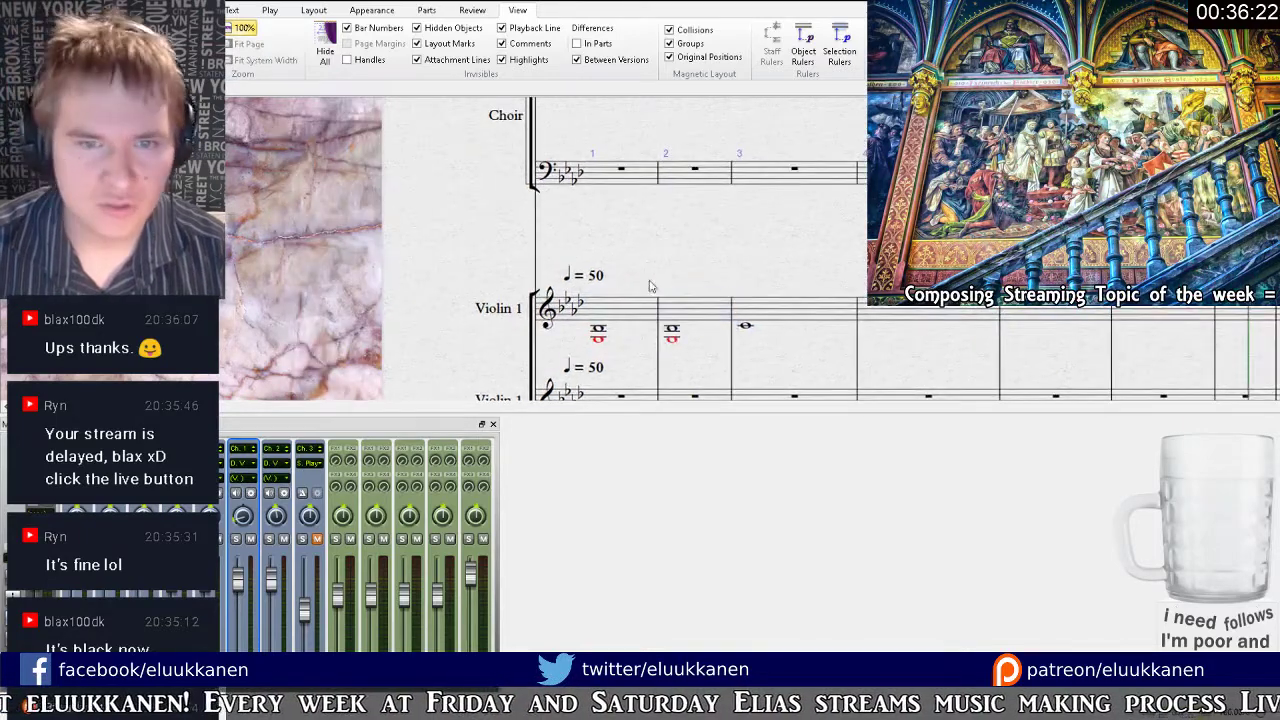
# Insert two empty bars after bar 1 across all staves.
pyautogui.hotkey('ctrl', 'shift', 'b')
pyautogui.click(653, 282)
pyautogui.hotkey('ctrl', 'shift', 'b')
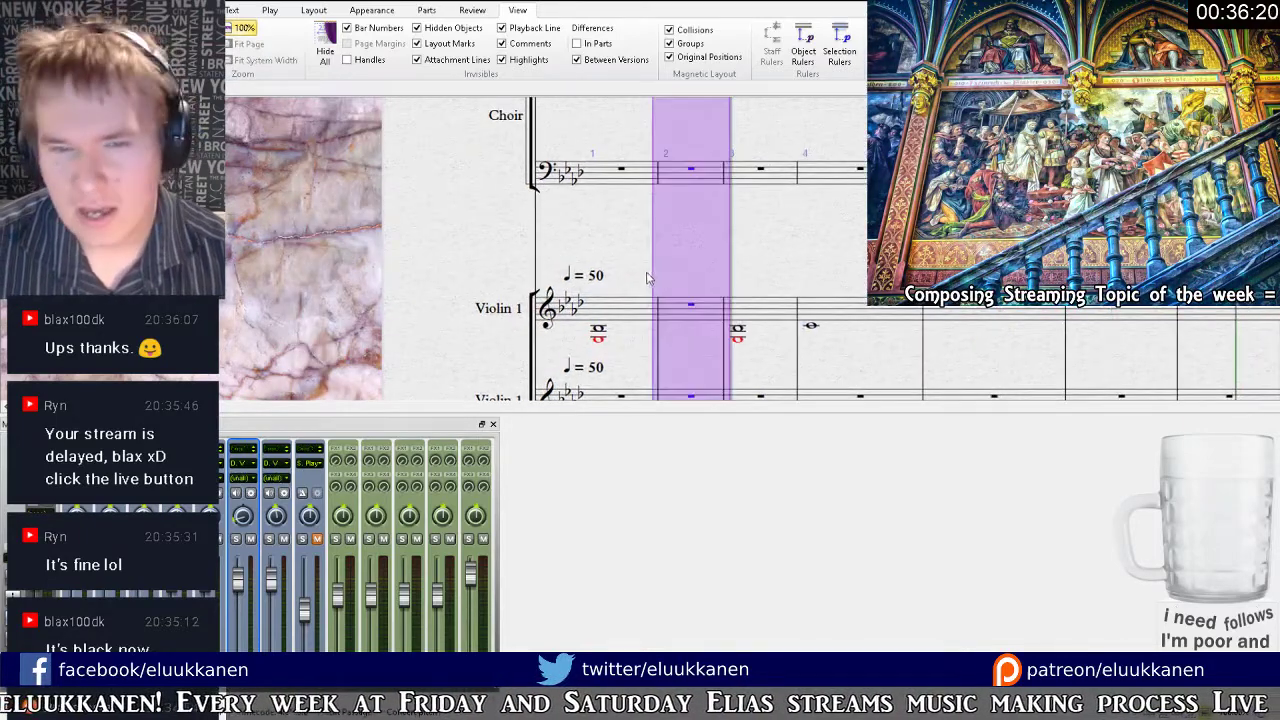
pyautogui.click(647, 277)
pyautogui.press('Escape')
# Copy the upper Violin 1 staff's bar 1 chord into bar 3 and clear bar 1.
pyautogui.click(628, 314)
pyautogui.click(755, 318)
pyautogui.hotkey('ctrl', 'v')
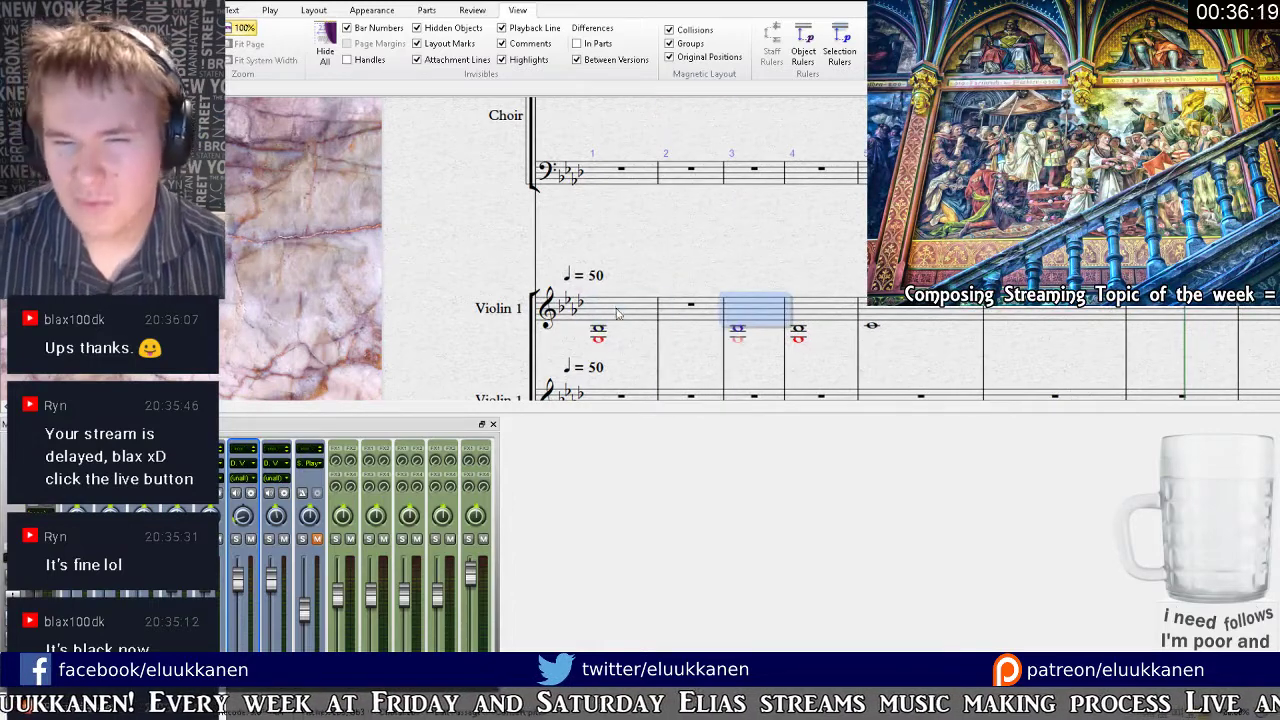
pyautogui.click(618, 316)
# Copy both harp staves of bar 1 into bar 3 and clear the harp's bar 1.
pyautogui.scroll(6, 623, 280)
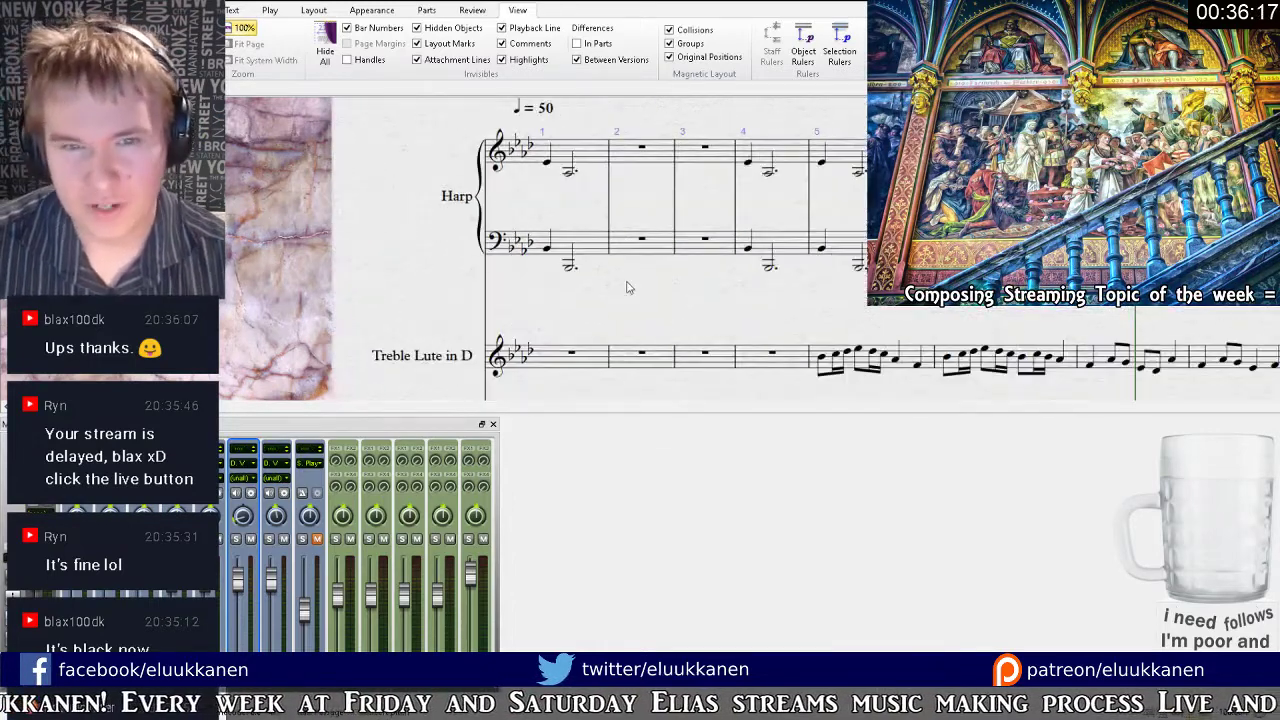
pyautogui.click(614, 334)
pyautogui.keyDown('shift'); pyautogui.click(620, 240); pyautogui.keyUp('shift')
pyautogui.keyDown('alt'); pyautogui.click(717, 255); pyautogui.keyUp('alt')
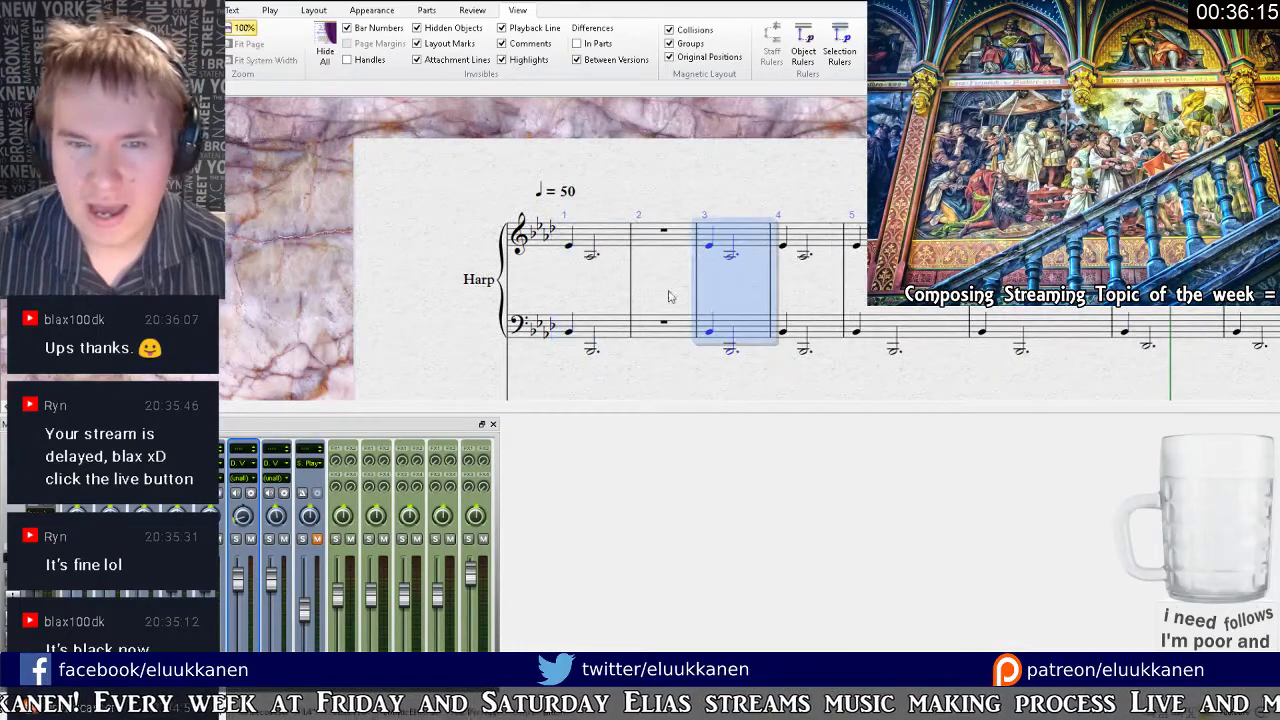
pyautogui.click(598, 326)
pyautogui.click(598, 326)
pyautogui.keyDown('shift'); pyautogui.click(600, 240); pyautogui.keyUp('shift')
pyautogui.press('Delete')
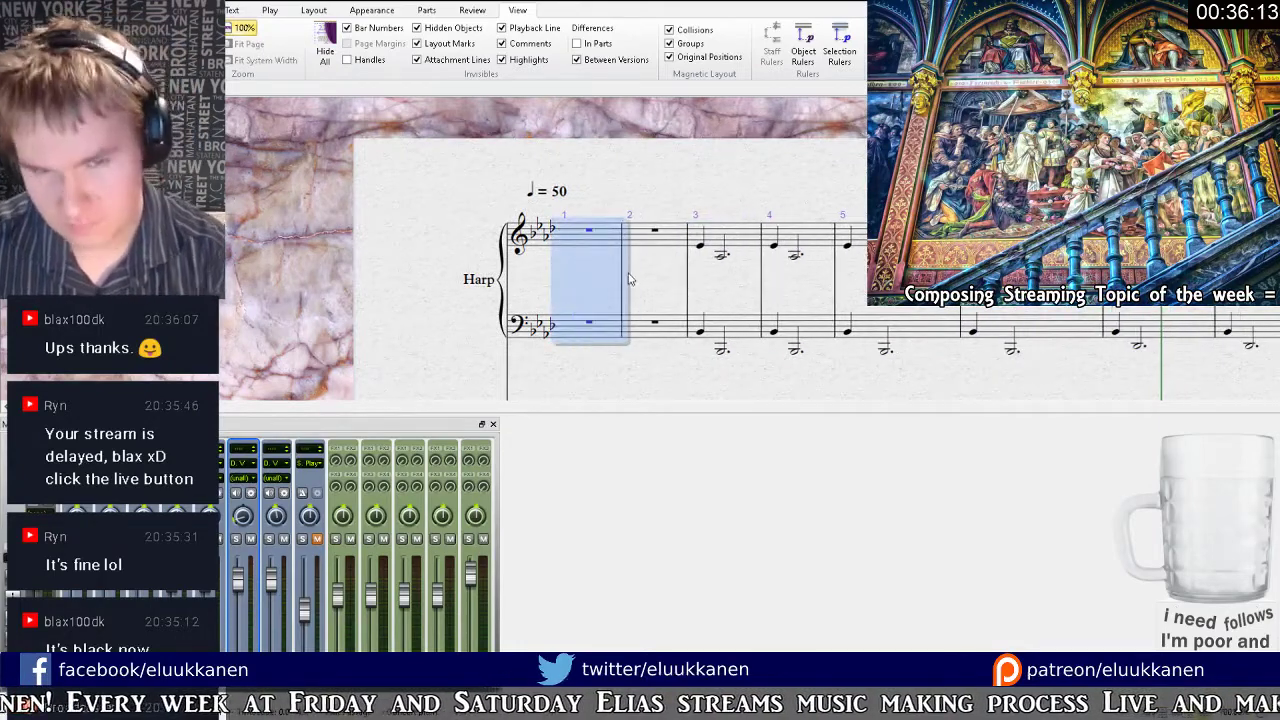
# Paste the whole-note chord into the empty bar 1 of the upper Violin 1 staff.
pyautogui.moveTo(604, 278); pyautogui.dragTo(624, 180)
pyautogui.scroll(-3, 617, 133)
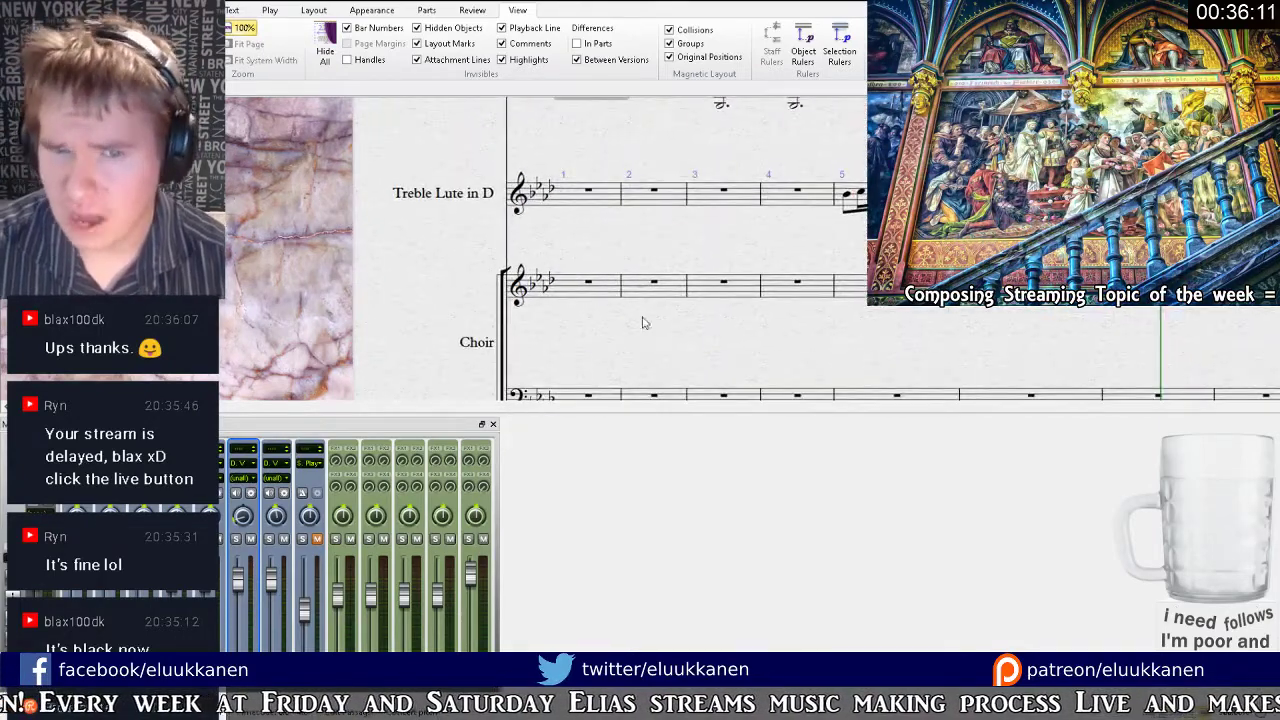
pyautogui.scroll(-5, 644, 323)
pyautogui.click(696, 268)
pyautogui.press('Escape')
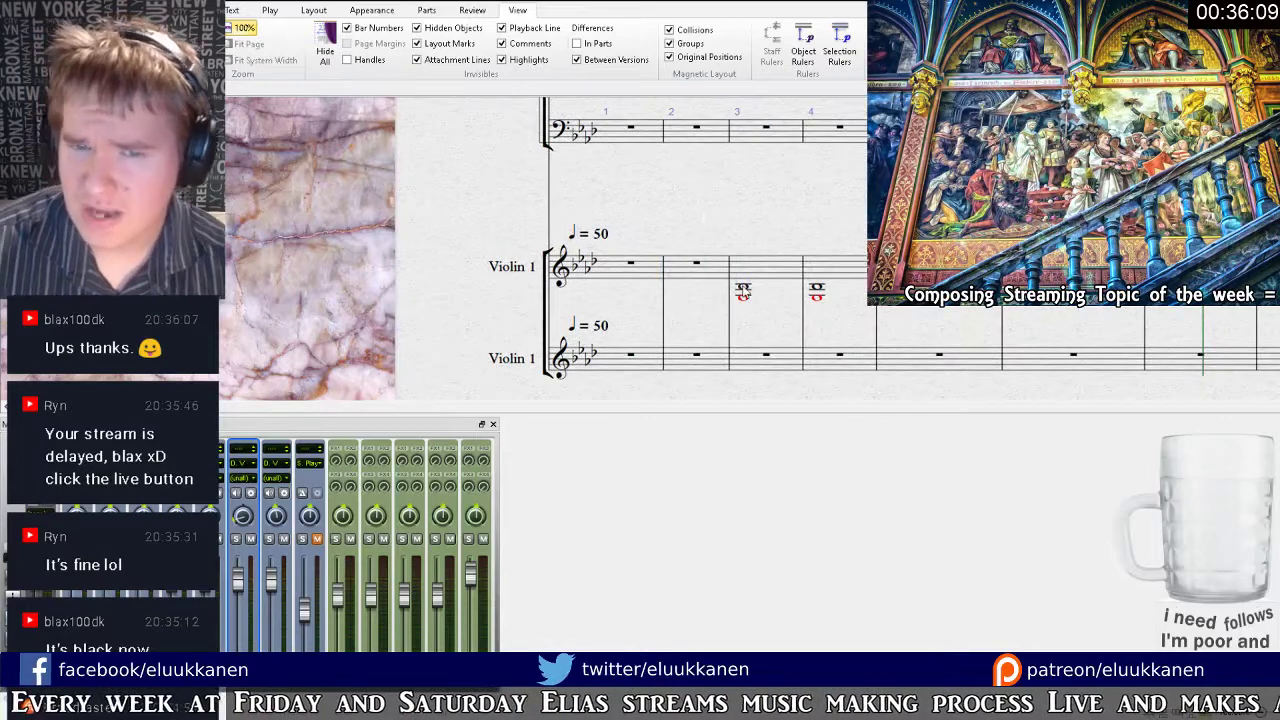
pyautogui.click(617, 272)
pyautogui.hotkey('ctrl', 'v')
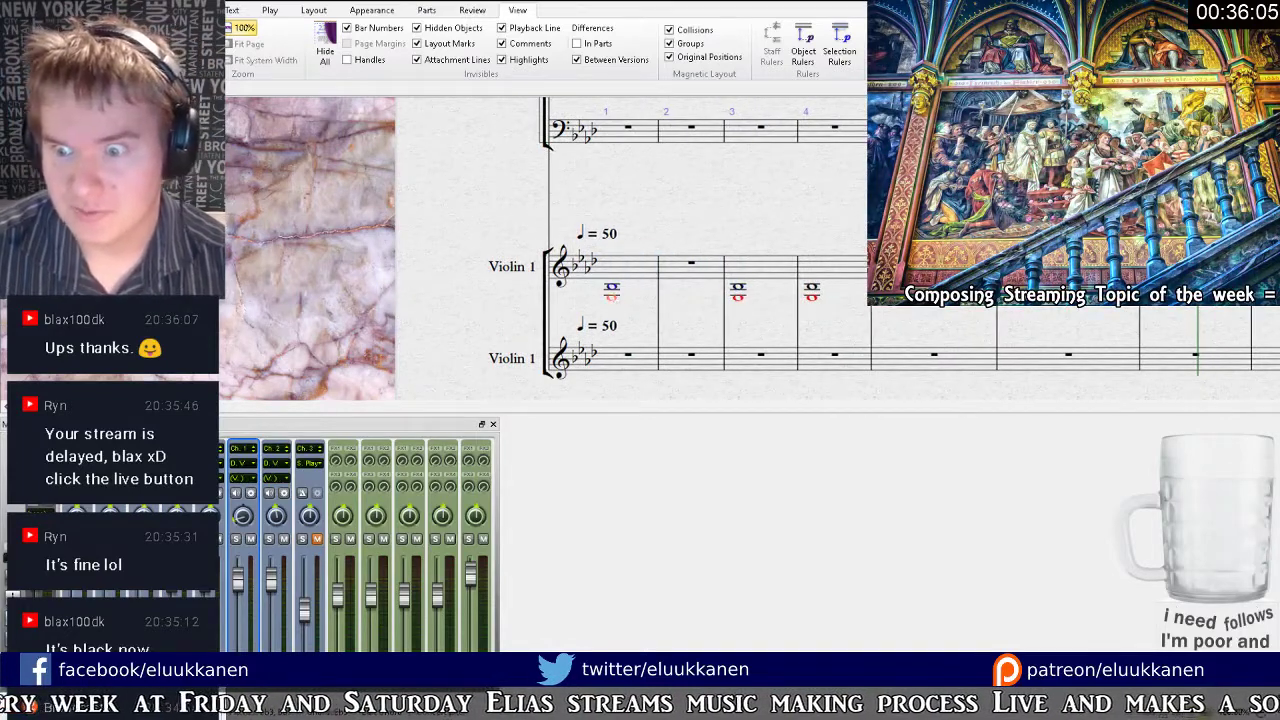
# Shorten the Violin 1 chord in bar 1 to a staccato eighth note and repeat it twice.
pyautogui.press('3')
pyautogui.press('4')
pyautogui.press('3')
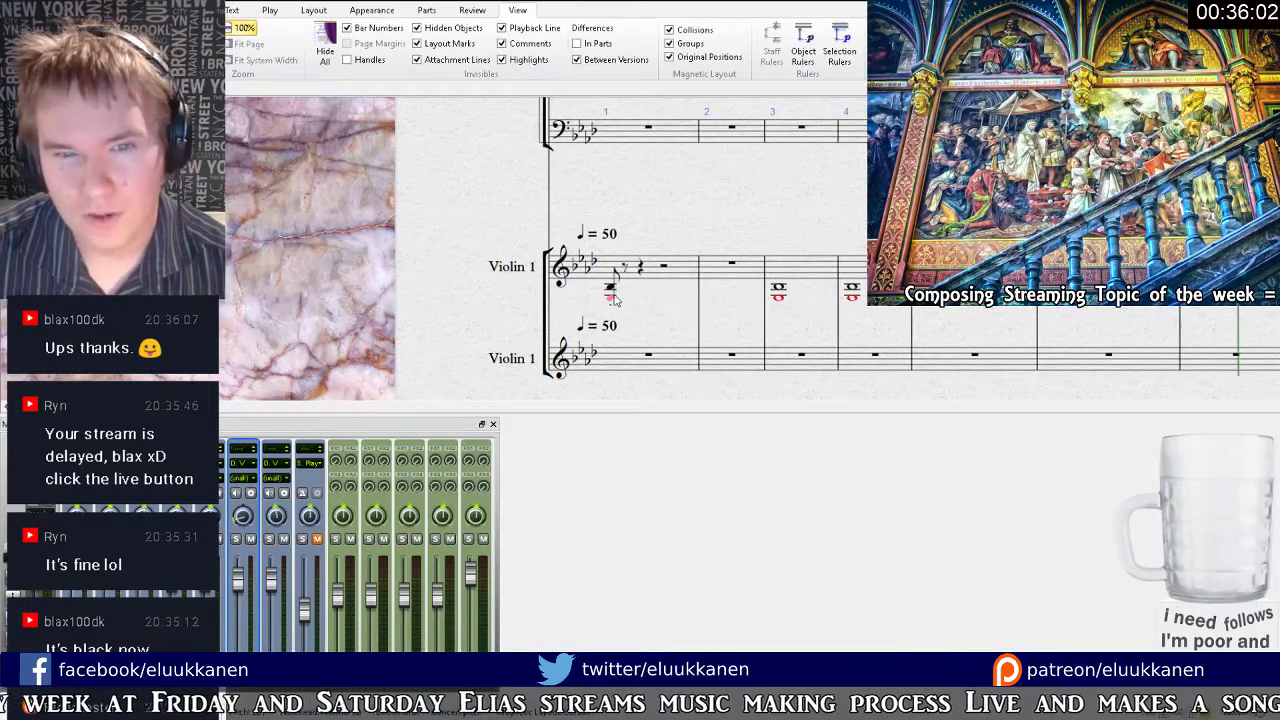
pyautogui.press('r')
pyautogui.press('r')
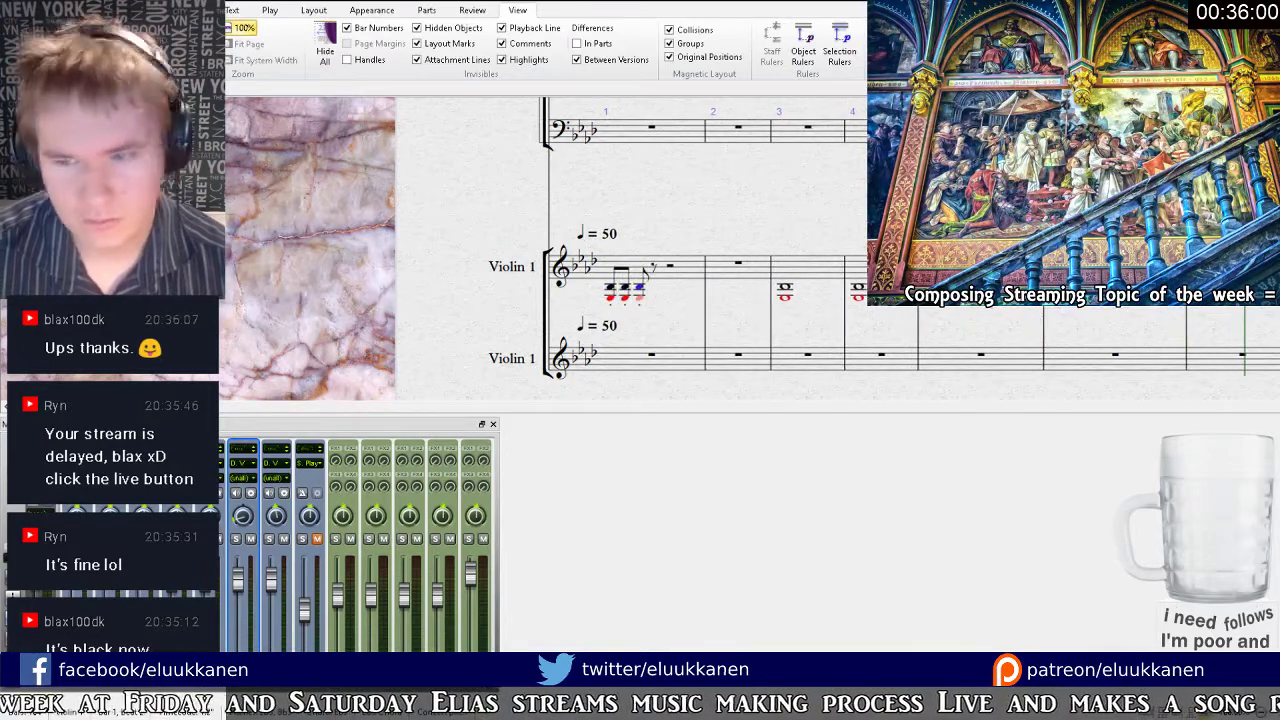
# Make the third Violin 1 chord in bar 1 a dotted eighth and repeat the chords until there are six.
pyautogui.press('.')
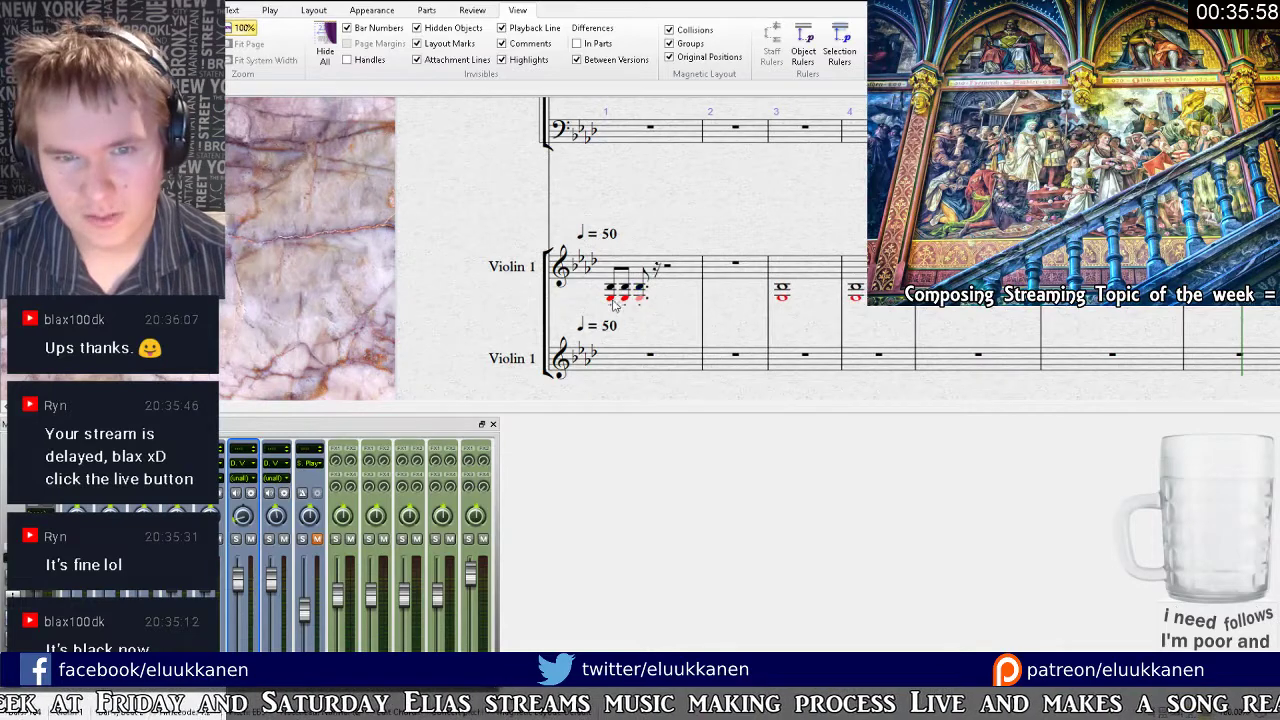
pyautogui.press('r')
pyautogui.press('r')
pyautogui.press('r')
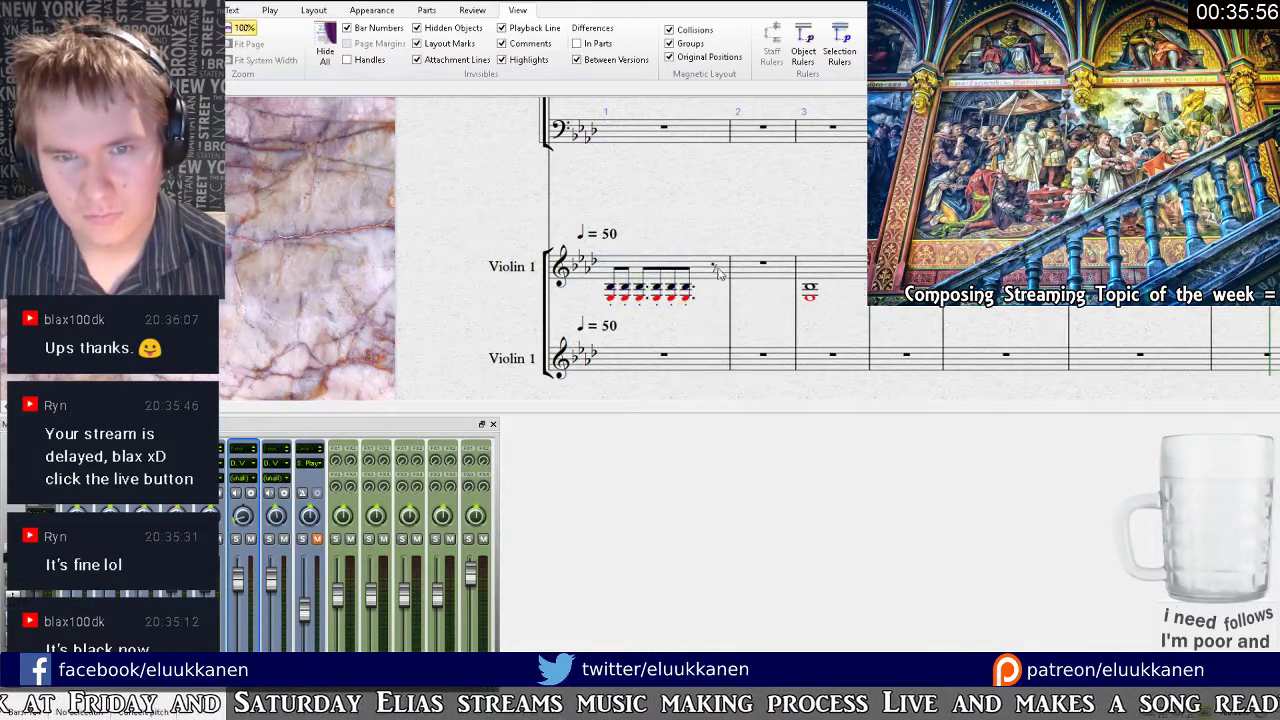
# Copy the six-chord staccato rhythm from bar 1 of the upper Violin 1 staff into bar 2.
pyautogui.moveTo(714, 308); pyautogui.dragTo(659, 319)
pyautogui.click(654, 286)
pyautogui.keyDown('alt'); pyautogui.click(709, 286); pyautogui.keyUp('alt')
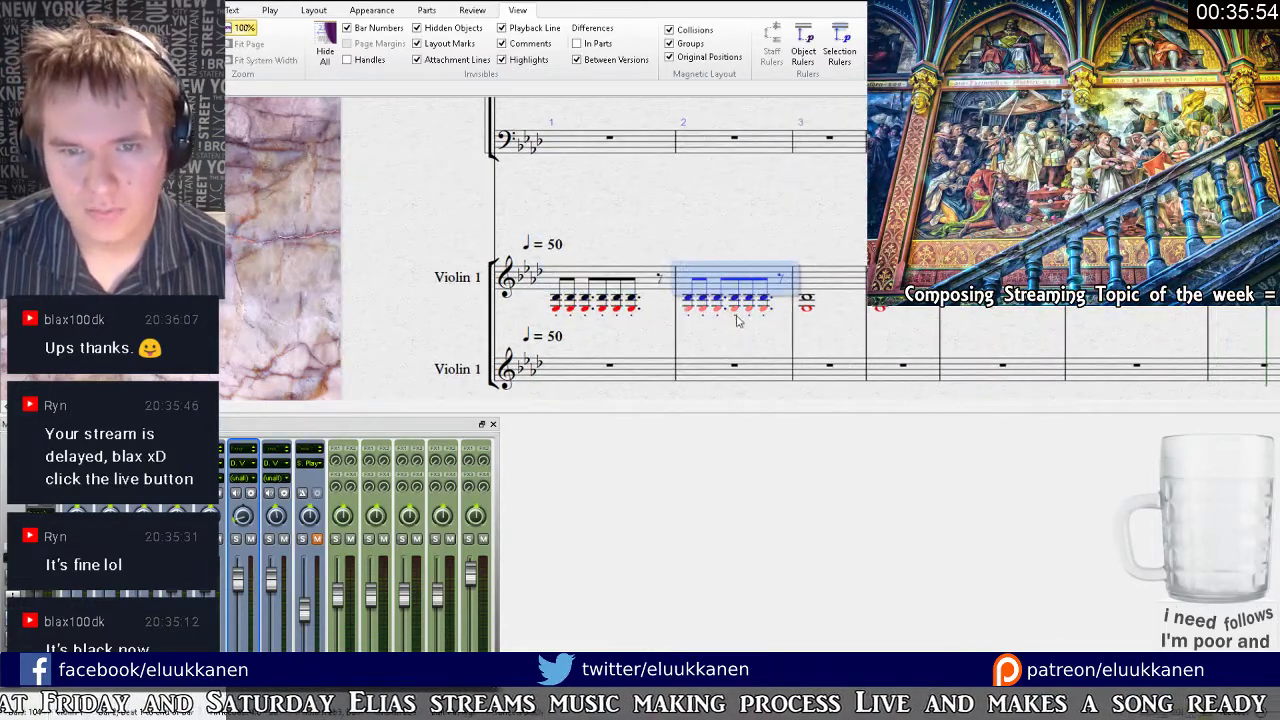
# Paste the six-chord staccato rhythm into bars 3 and 4 of the upper Violin 1 staff.
pyautogui.click(740, 318)
pyautogui.click(815, 285)
pyautogui.hotkey('ctrl', 'v')
pyautogui.click(928, 285)
pyautogui.hotkey('ctrl', 'v')
# Play the score from the beginning to hear the staccato violin chords.
pyautogui.hotkey('ctrl', '[')
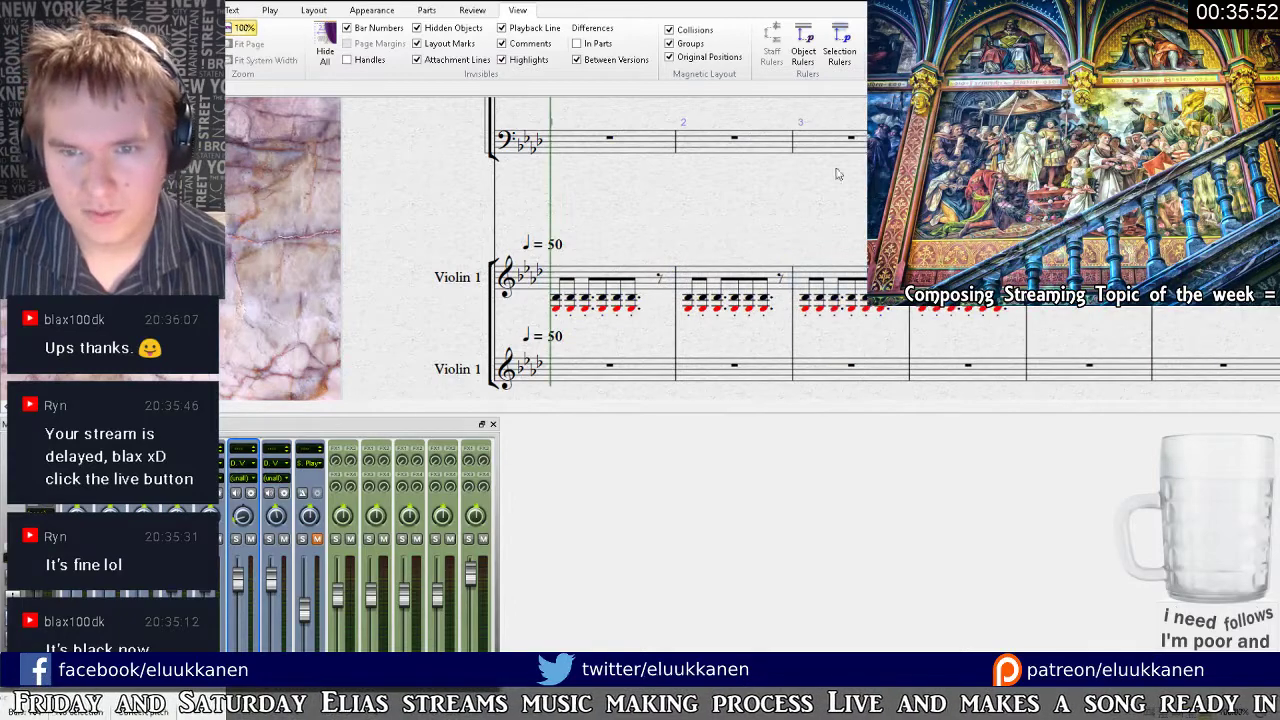
pyautogui.press('space')
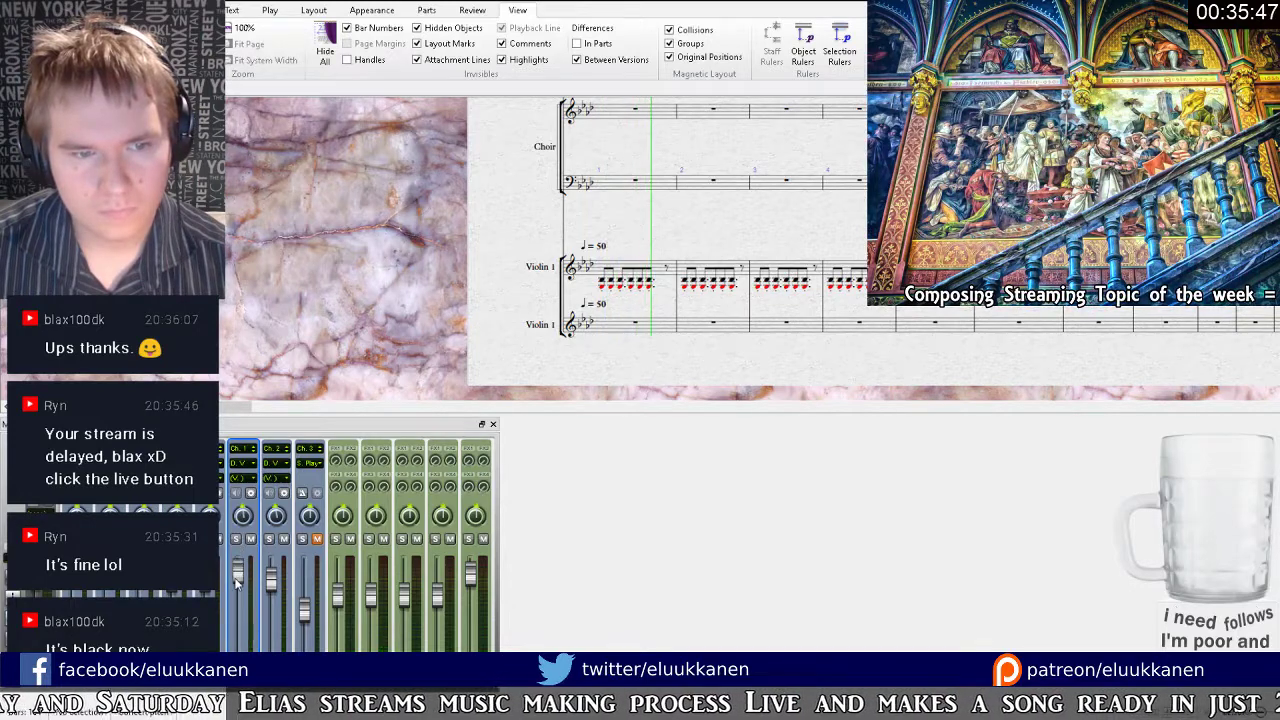
pyautogui.moveTo(634, 240); pyautogui.dragTo(652, 403)
pyautogui.press('space')
pyautogui.scroll(2, 681, 250)
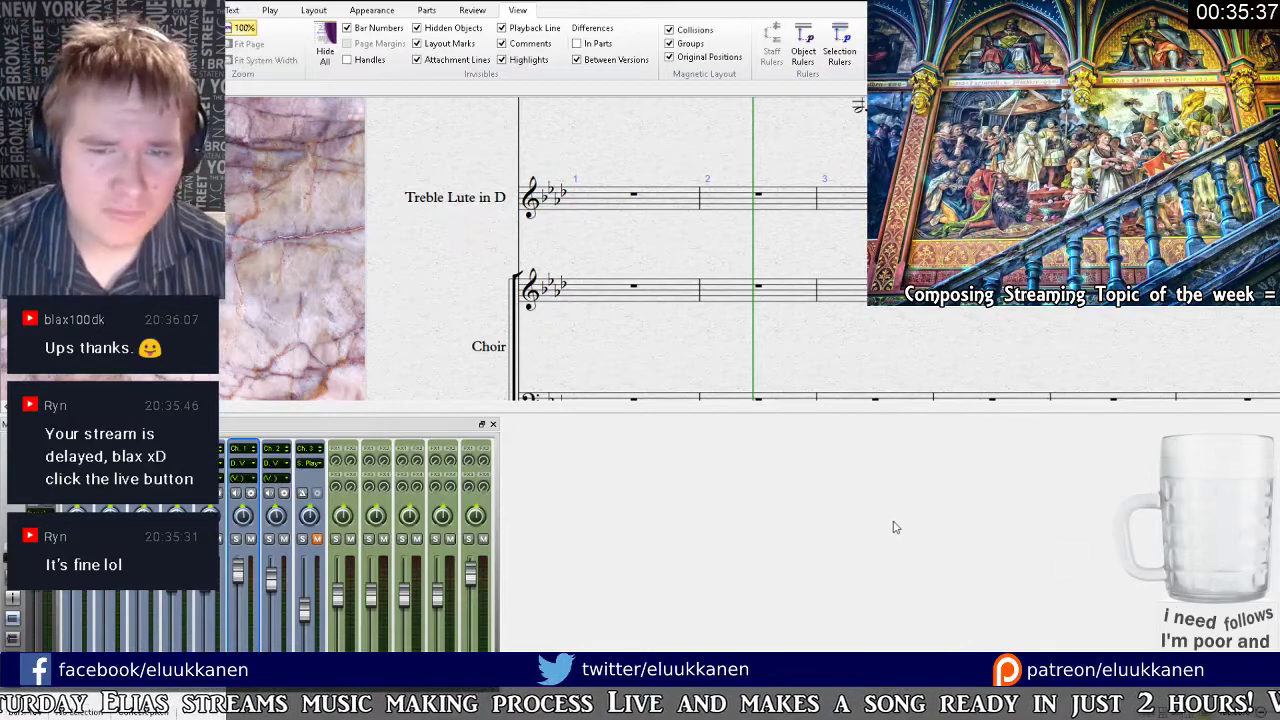
# Enter a sixteenth note followed by an eighth note at the start of bar 1 in the Percussion staff.
pyautogui.moveTo(301, 426); pyautogui.dragTo(334, 426)
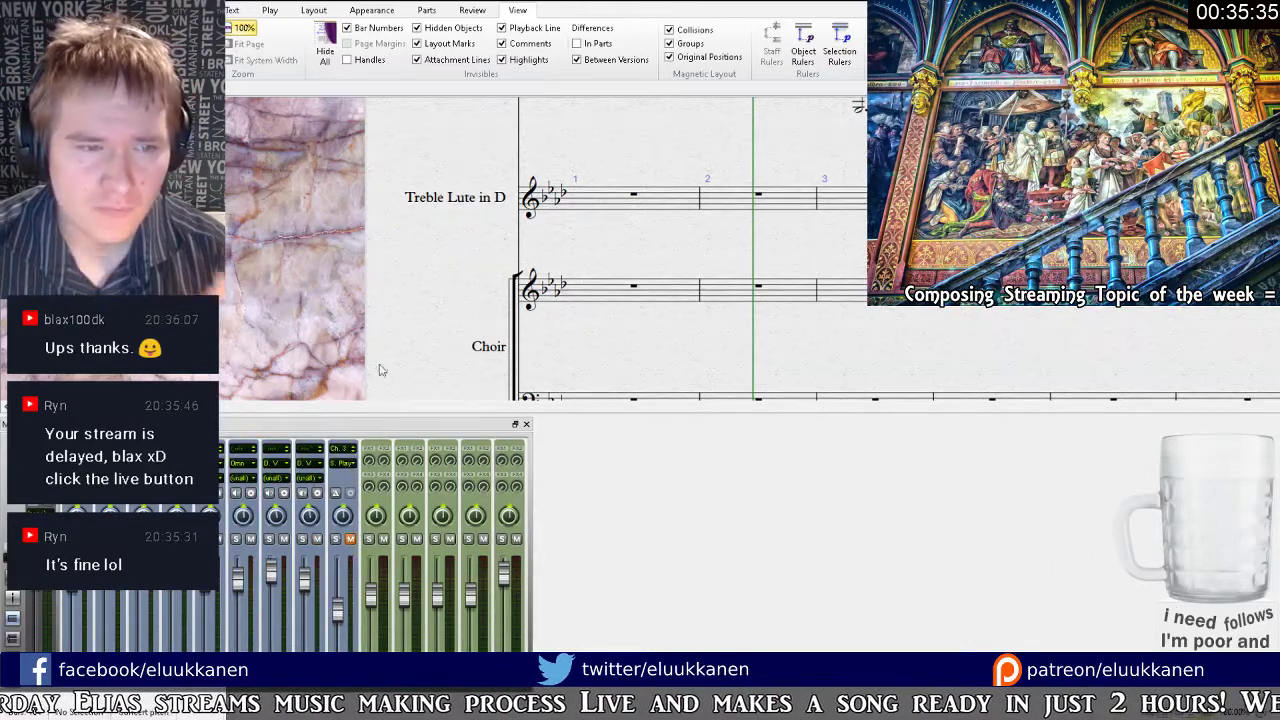
pyautogui.scroll(5, 379, 370)
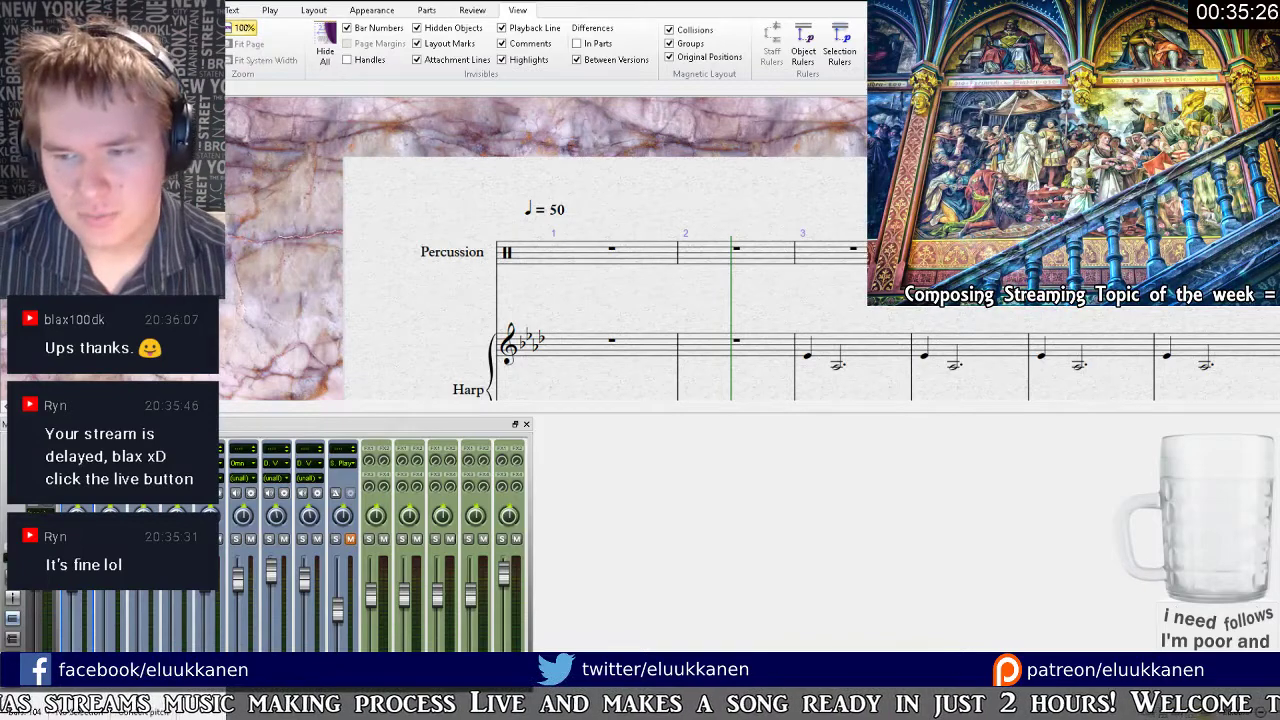
pyautogui.click(560, 256)
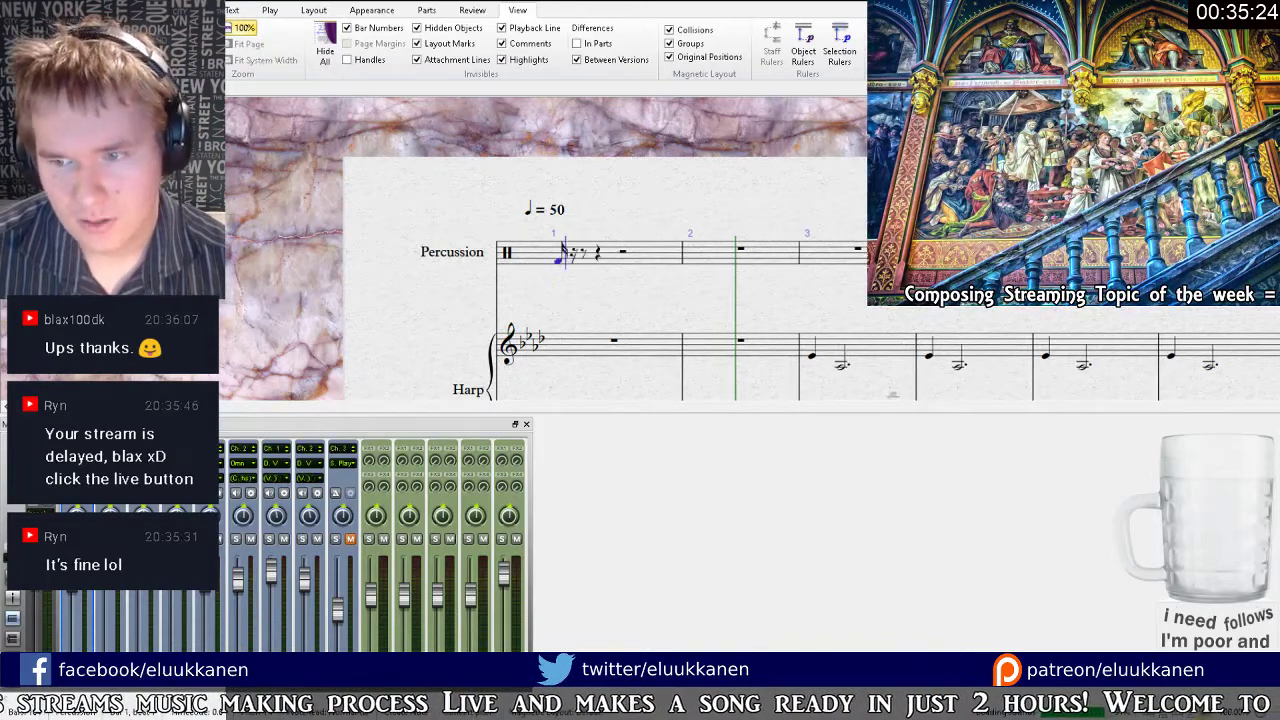
pyautogui.click(575, 260)
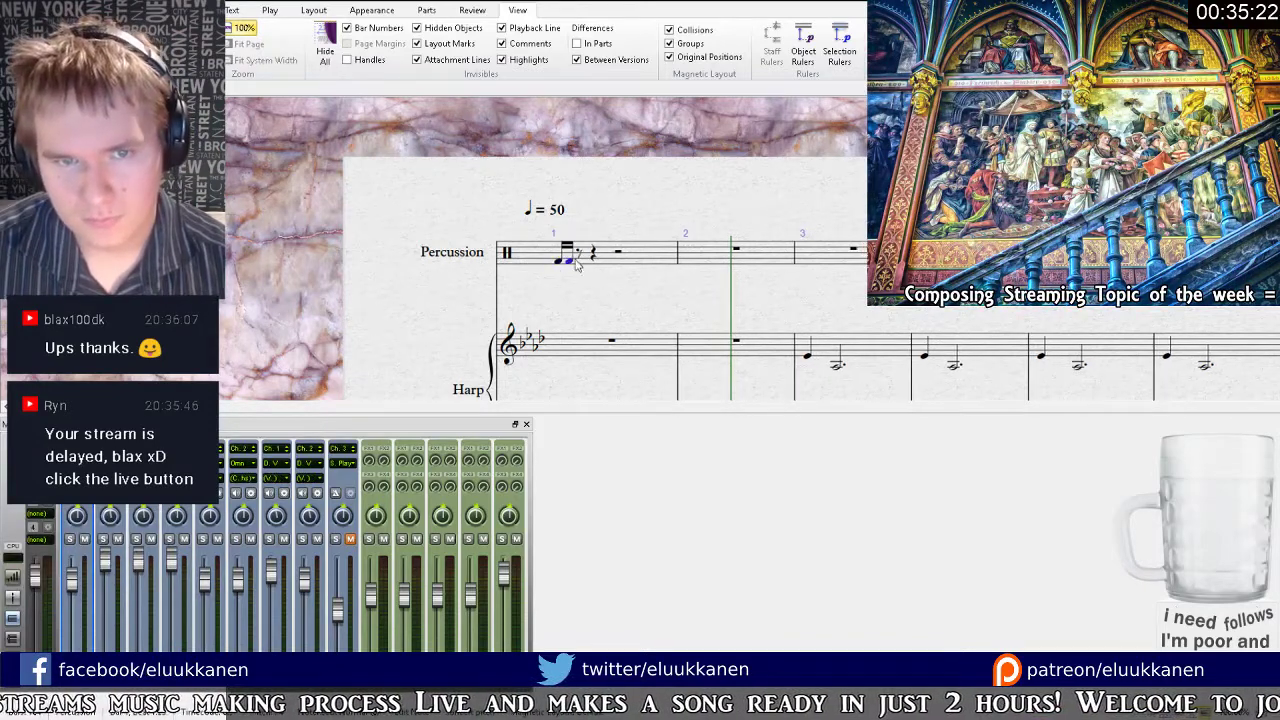
pyautogui.press('3')
pyautogui.keyDown('ctrl'); pyautogui.click(559, 261); pyautogui.keyUp('ctrl')
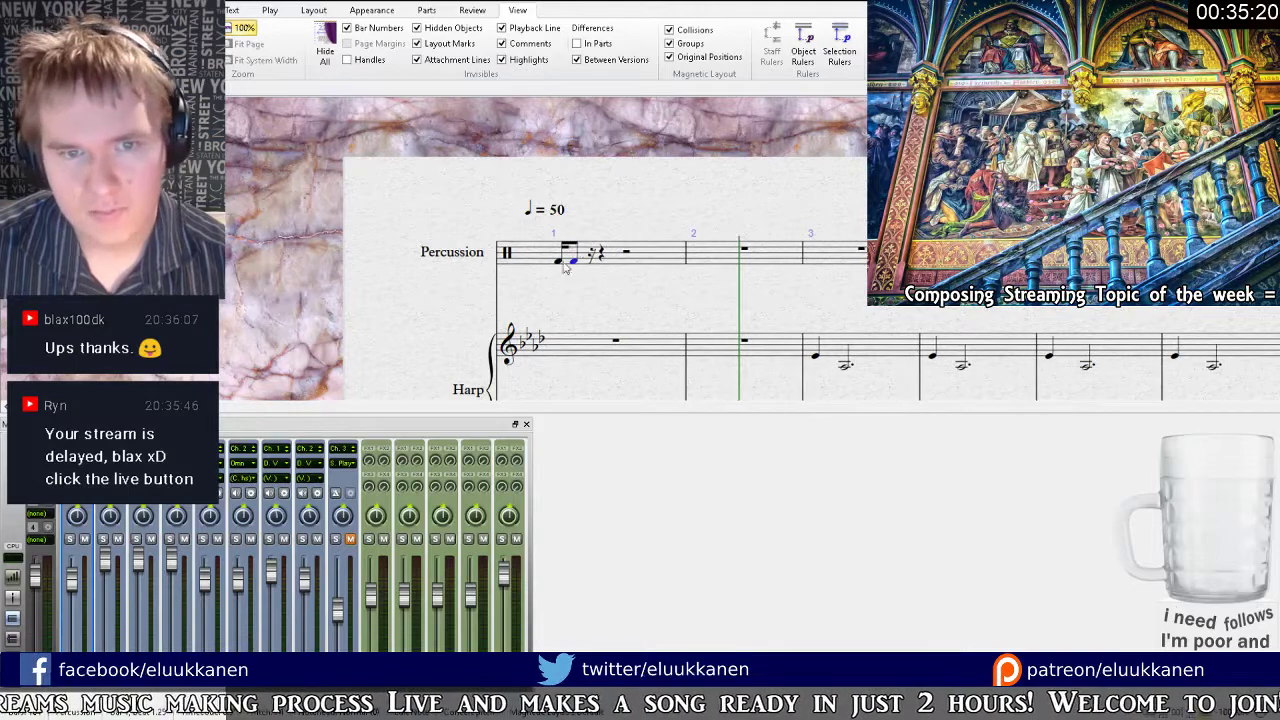
pyautogui.moveTo(563, 264); pyautogui.dragTo(557, 262)
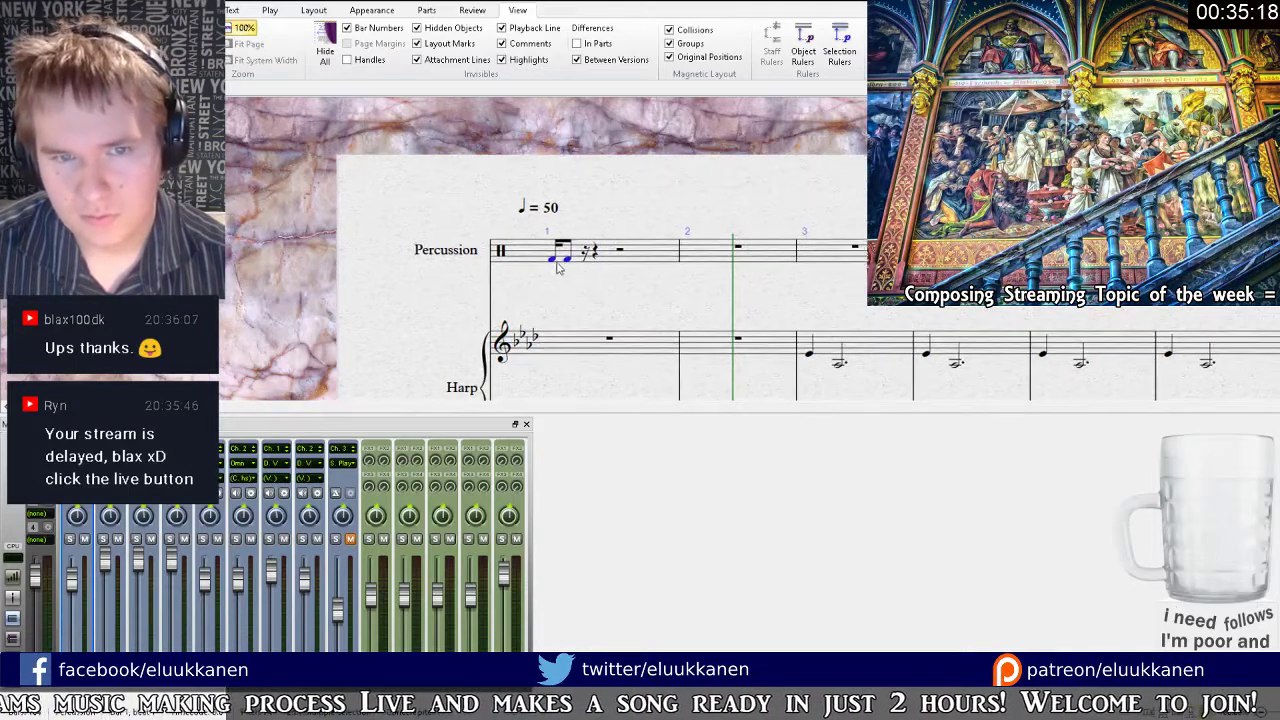
# Fill the rest of Percussion bar 1 by continuing the low rhythm, ending with two higher sixteenths and a low eighth.
pyautogui.click(590, 258)
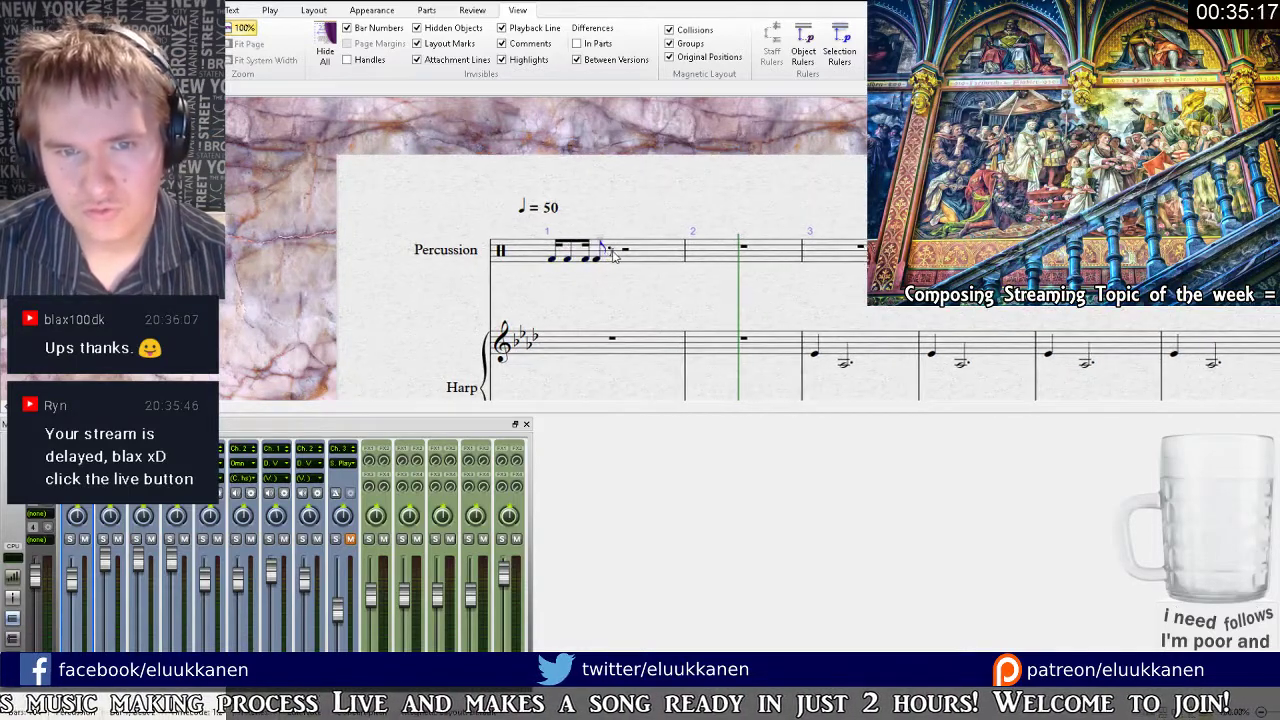
pyautogui.click(613, 256)
pyautogui.click(641, 256)
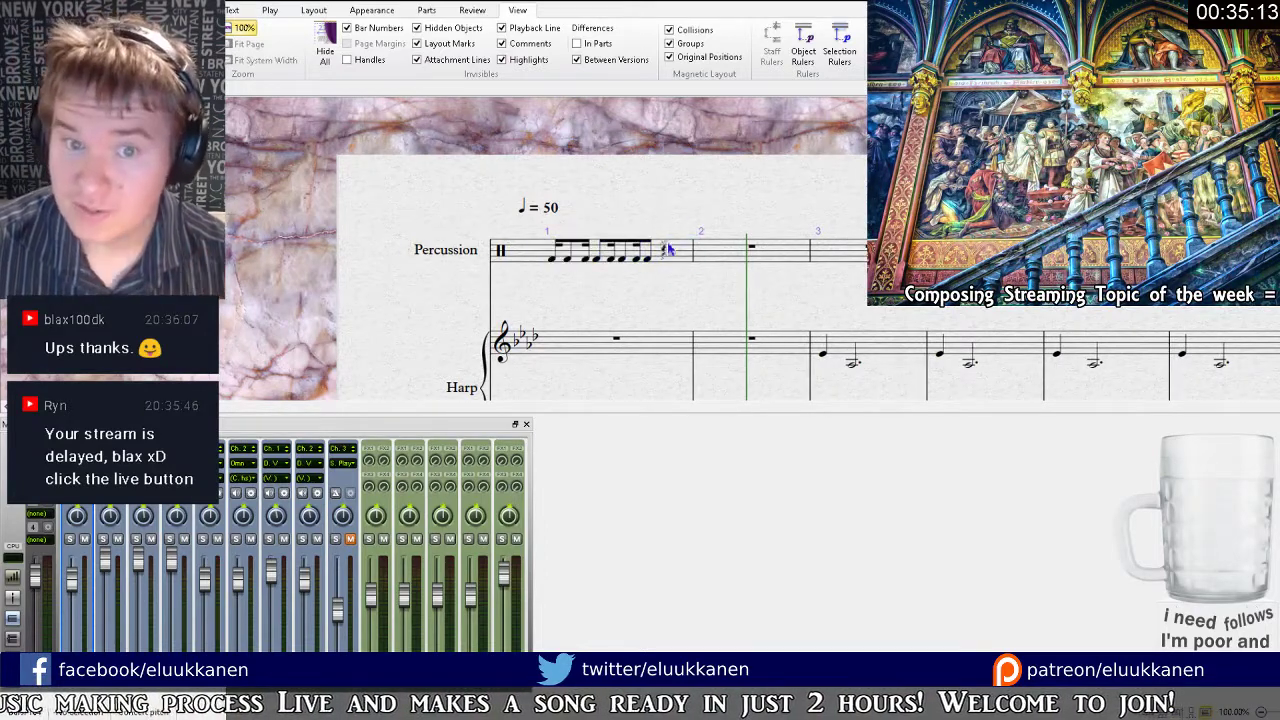
pyautogui.click(665, 256)
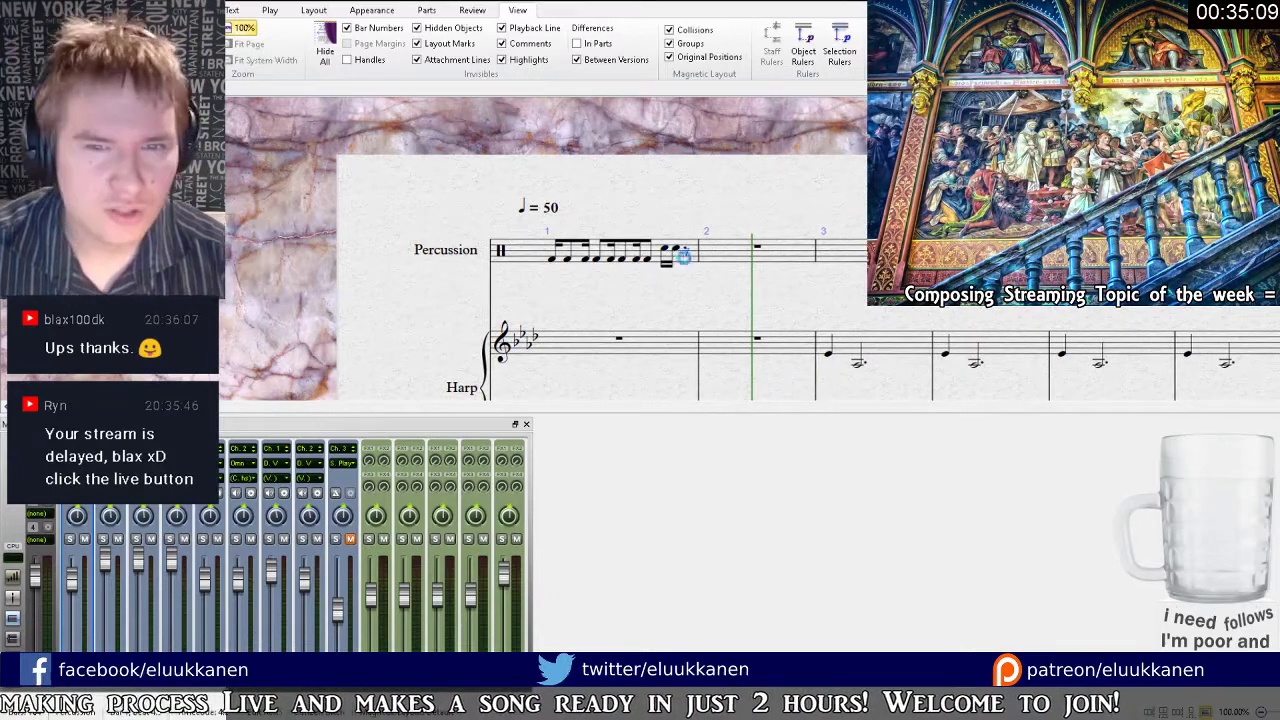
pyautogui.click(688, 257)
pyautogui.click(690, 258)
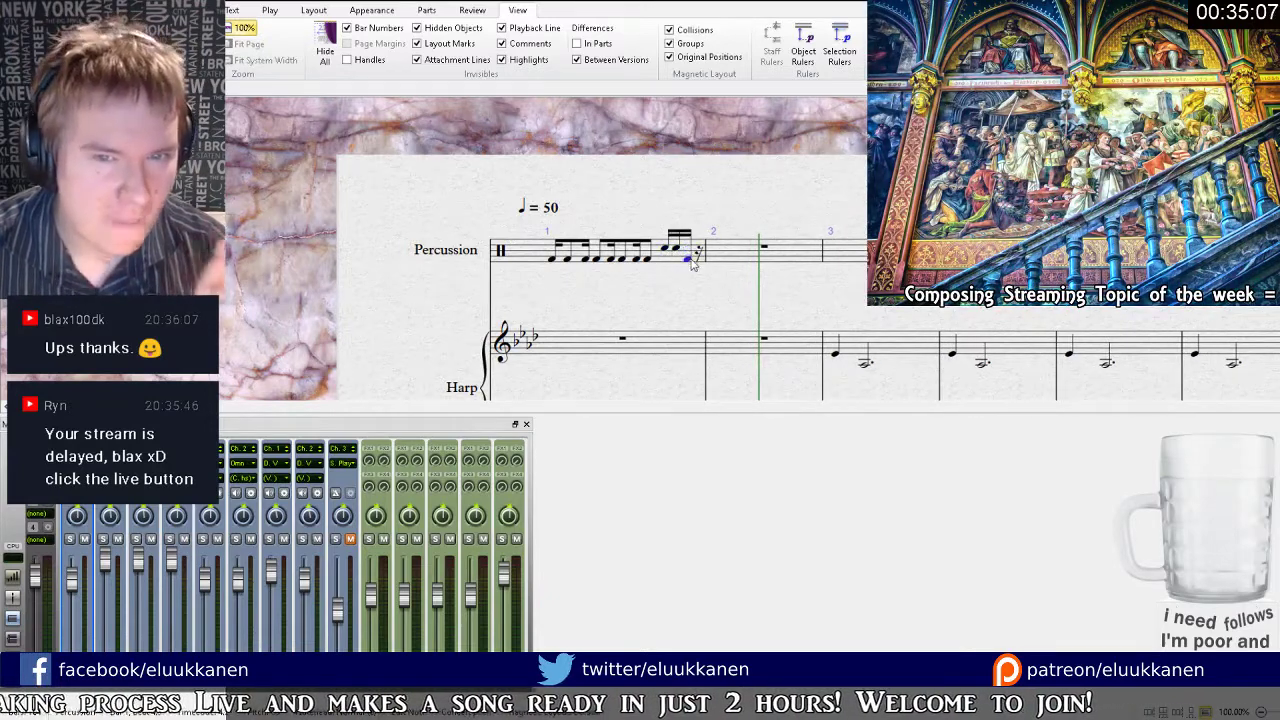
pyautogui.press('3')
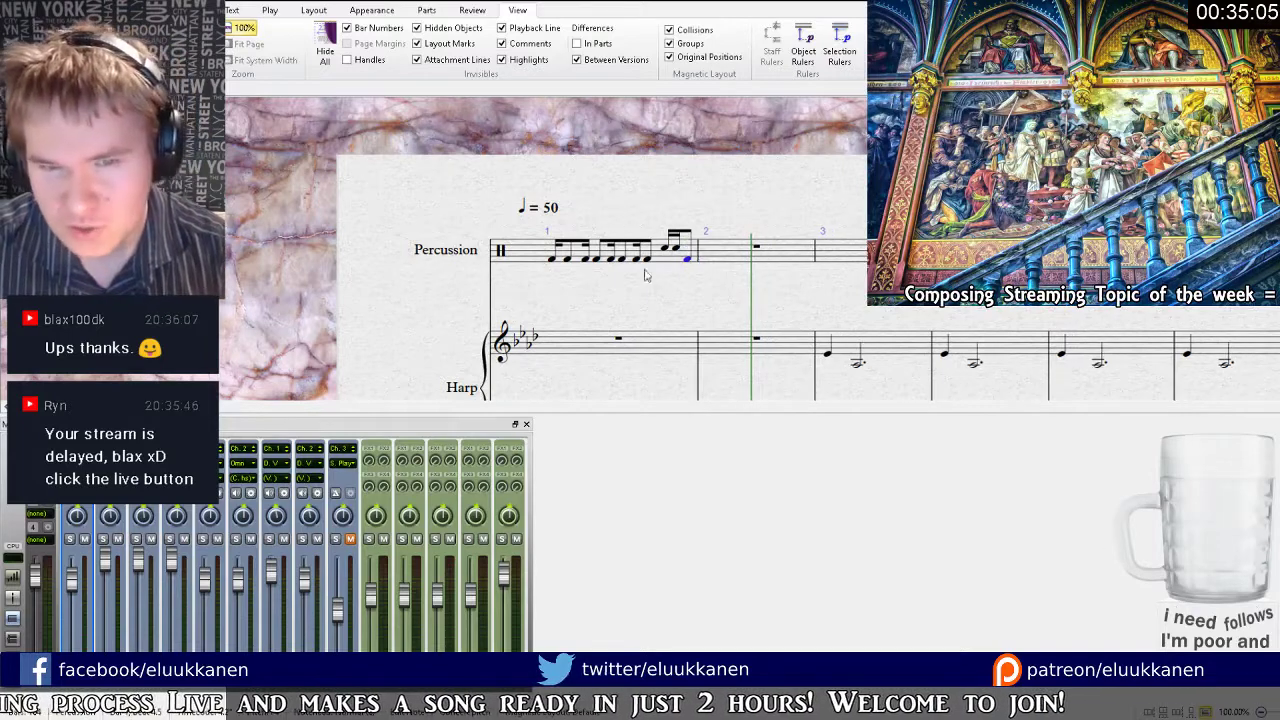
# Copy the rhythm in bar 1 of the Percussion staff into bar 2.
pyautogui.click(676, 278)
pyautogui.hotkey('ctrl', 'c')
pyautogui.click(714, 280)
pyautogui.hotkey('ctrl', 'v')
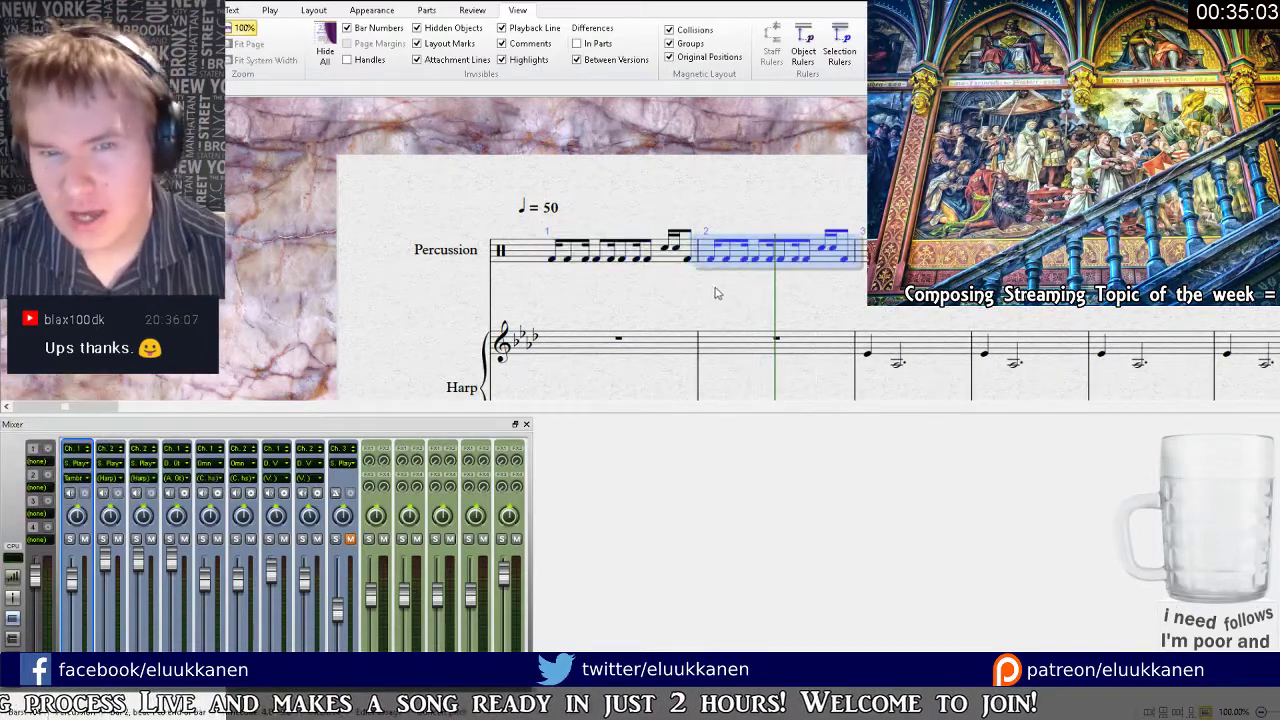
# Enter an eighth note at the start of bar 1 in the lower Violin 1 staff.
pyautogui.moveTo(759, 315); pyautogui.dragTo(751, 163)
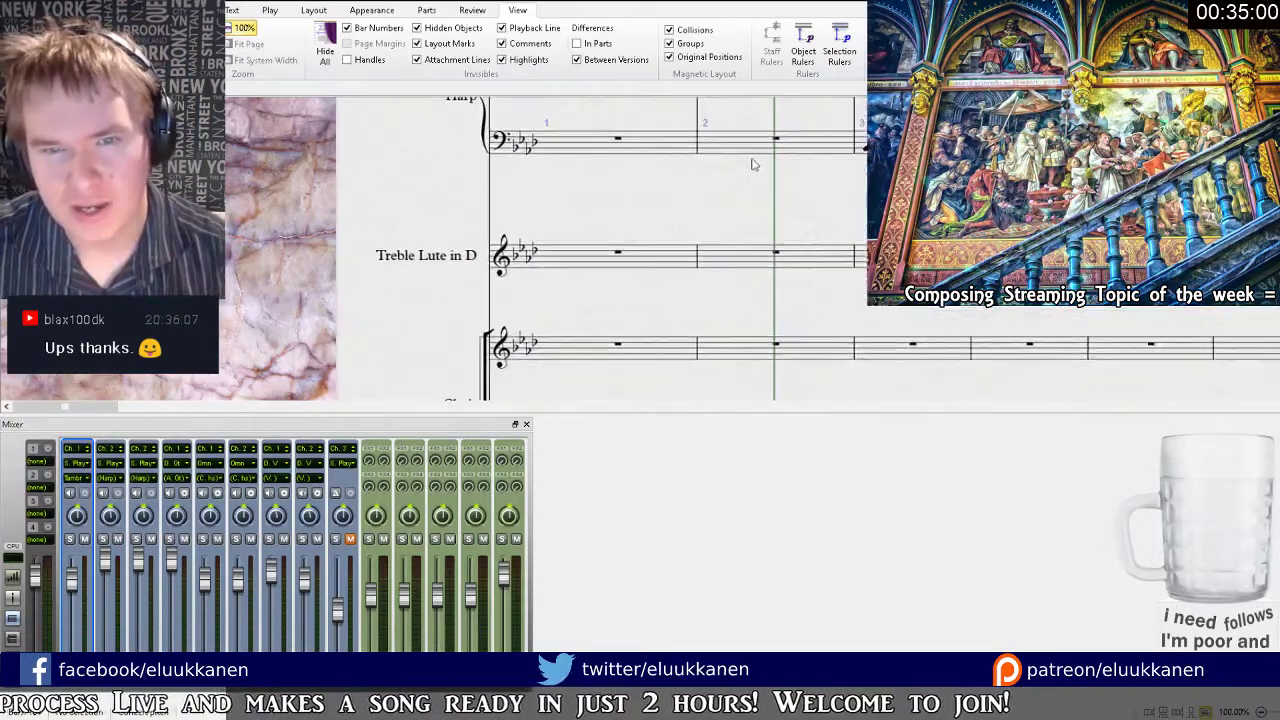
pyautogui.click(740, 262)
pyautogui.scroll(-6, 714, 294)
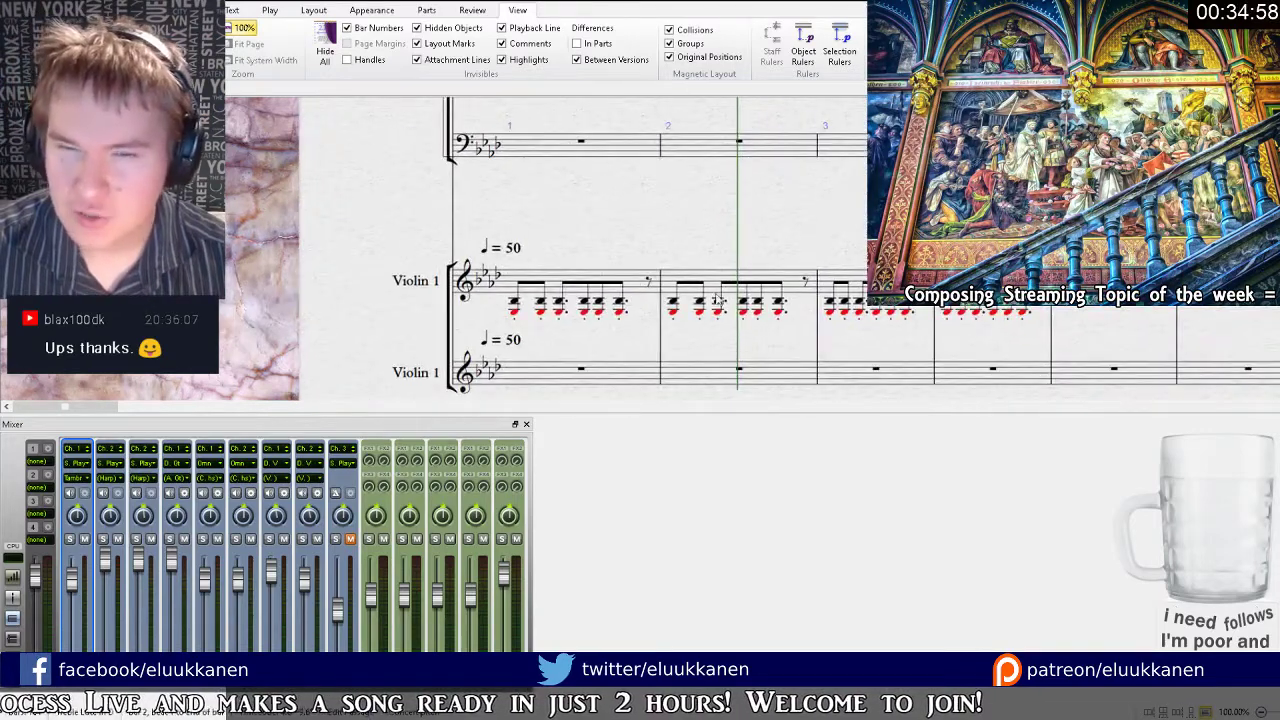
pyautogui.moveTo(645, 216); pyautogui.dragTo(485, 249)
pyautogui.click(614, 287)
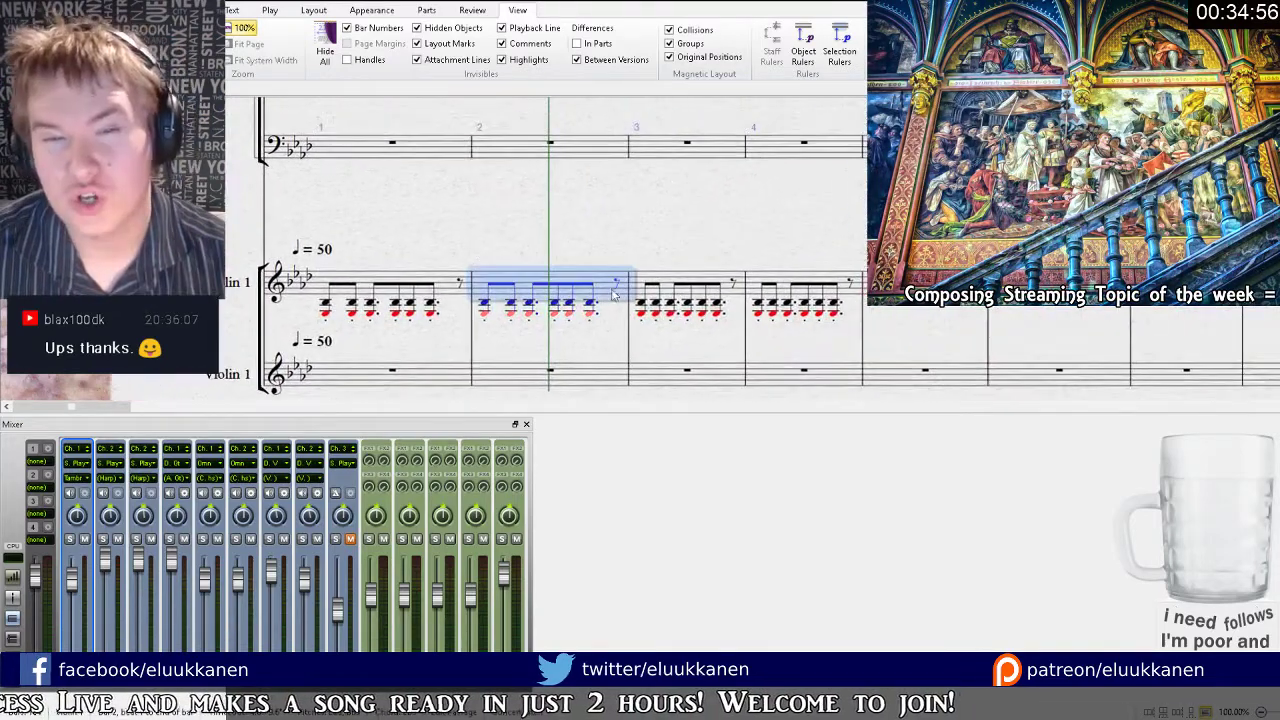
pyautogui.press('Escape')
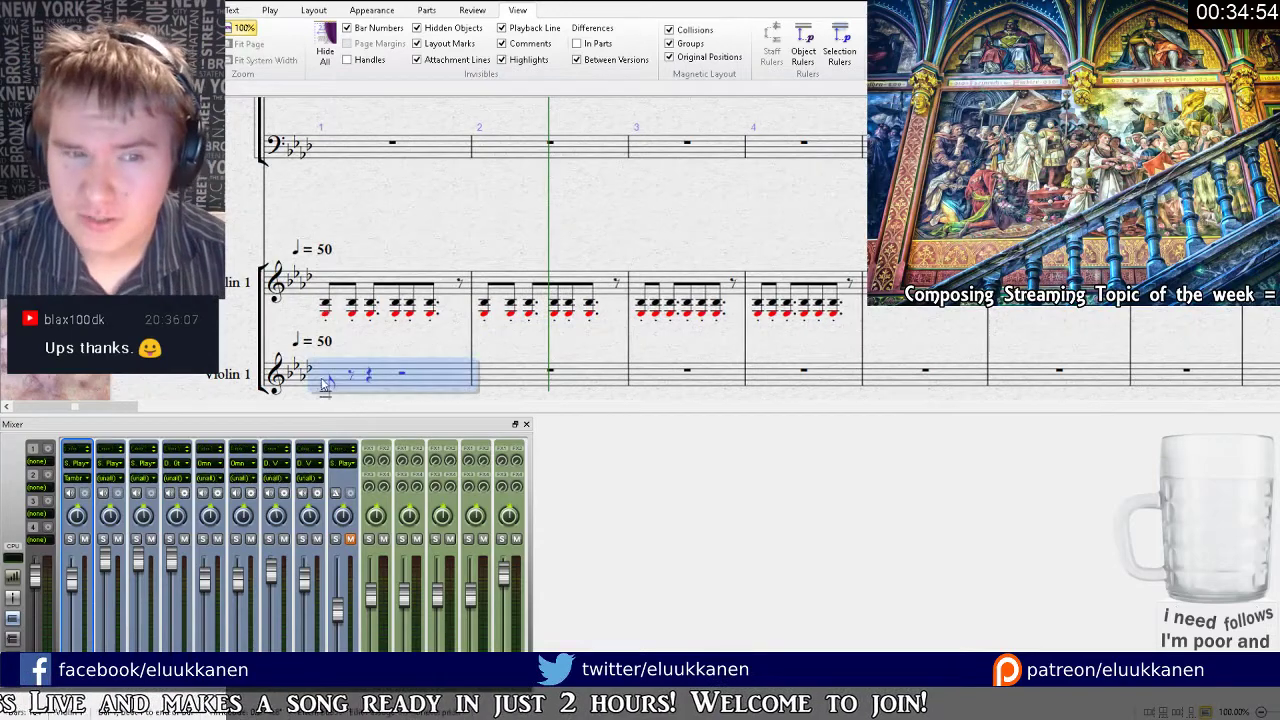
pyautogui.moveTo(325, 398); pyautogui.dragTo(390, 297)
pyautogui.click(391, 303)
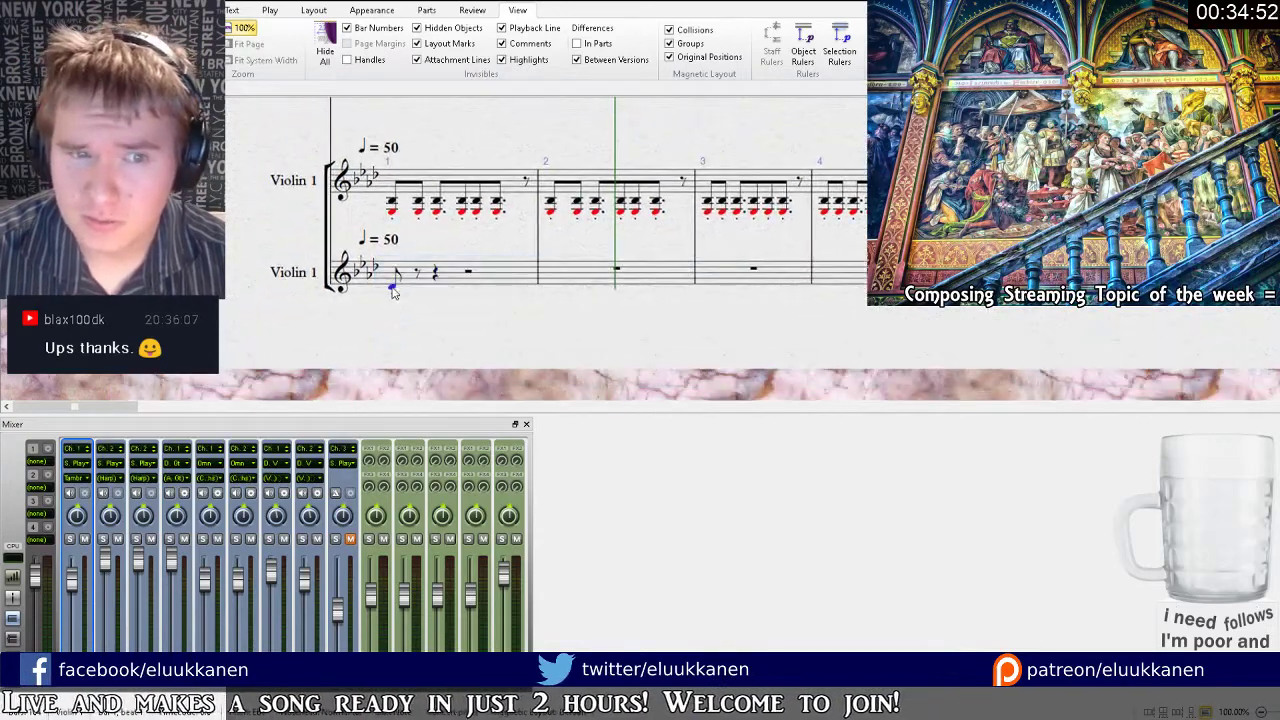
# Set the lower Violin 1 mixer channel's playback device to S. Play and clear bar 1 of its staff.
pyautogui.click(313, 468)
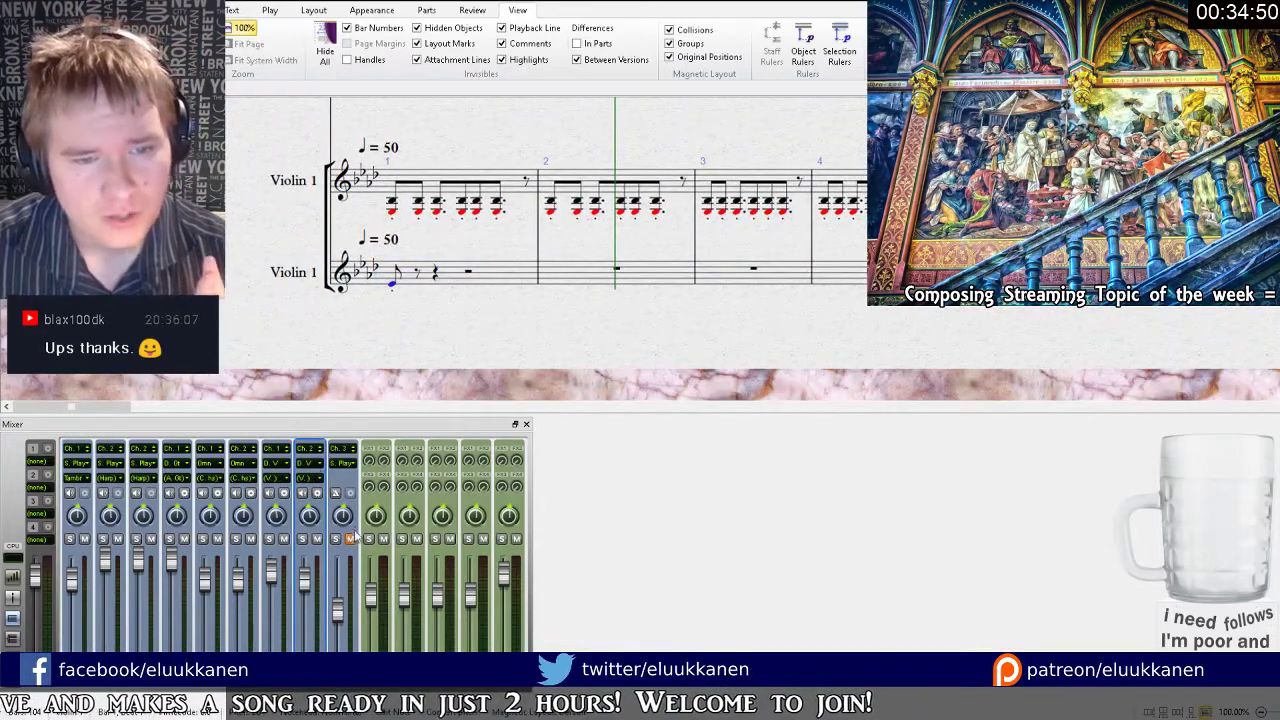
pyautogui.click(312, 482)
pyautogui.click(416, 276)
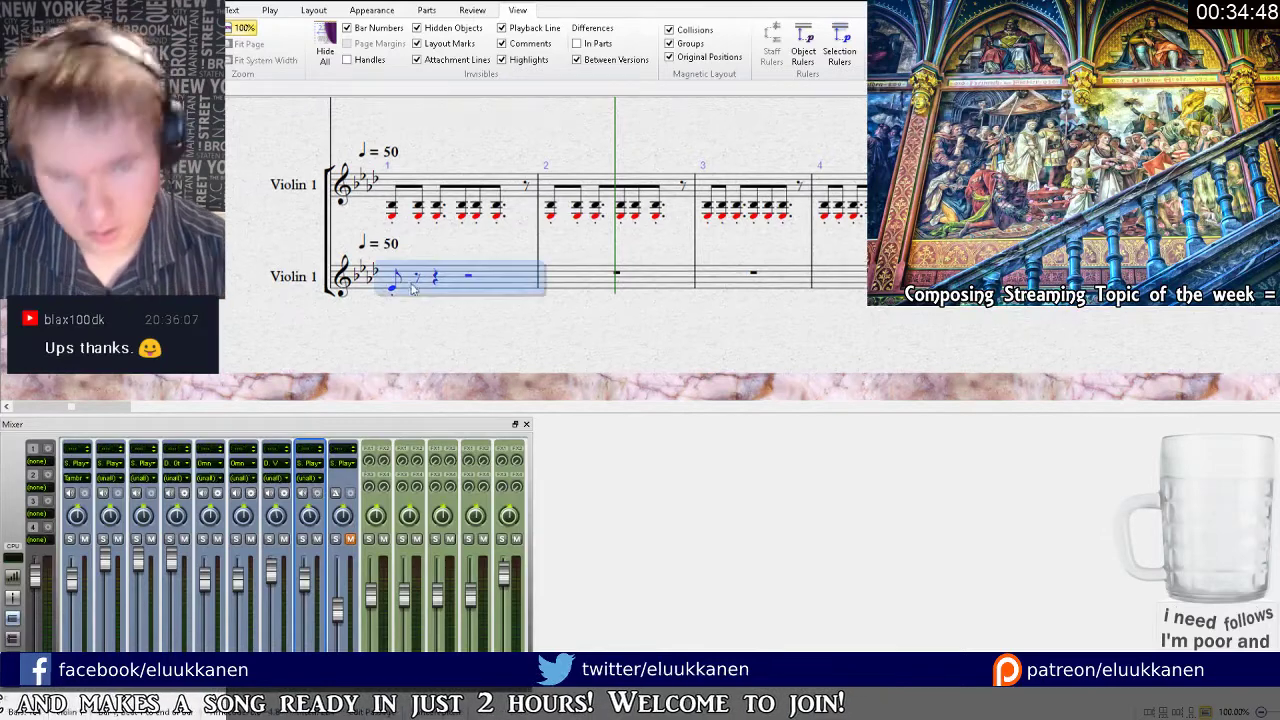
pyautogui.press('Delete')
pyautogui.moveTo(405, 266); pyautogui.dragTo(546, 305)
pyautogui.press('Escape')
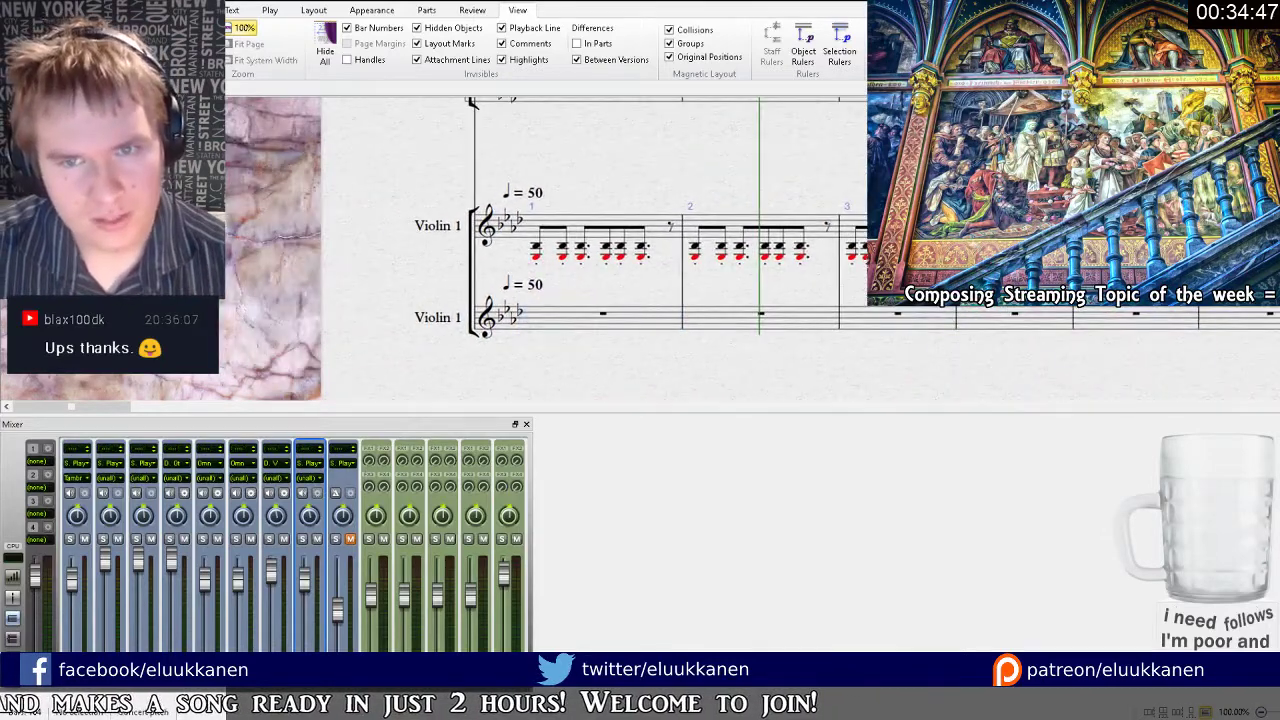
# Play bar 1 from the beginning to hear the percussion rhythm with the violin chords.
pyautogui.hotkey('ctrl', '[')
pyautogui.press('space')
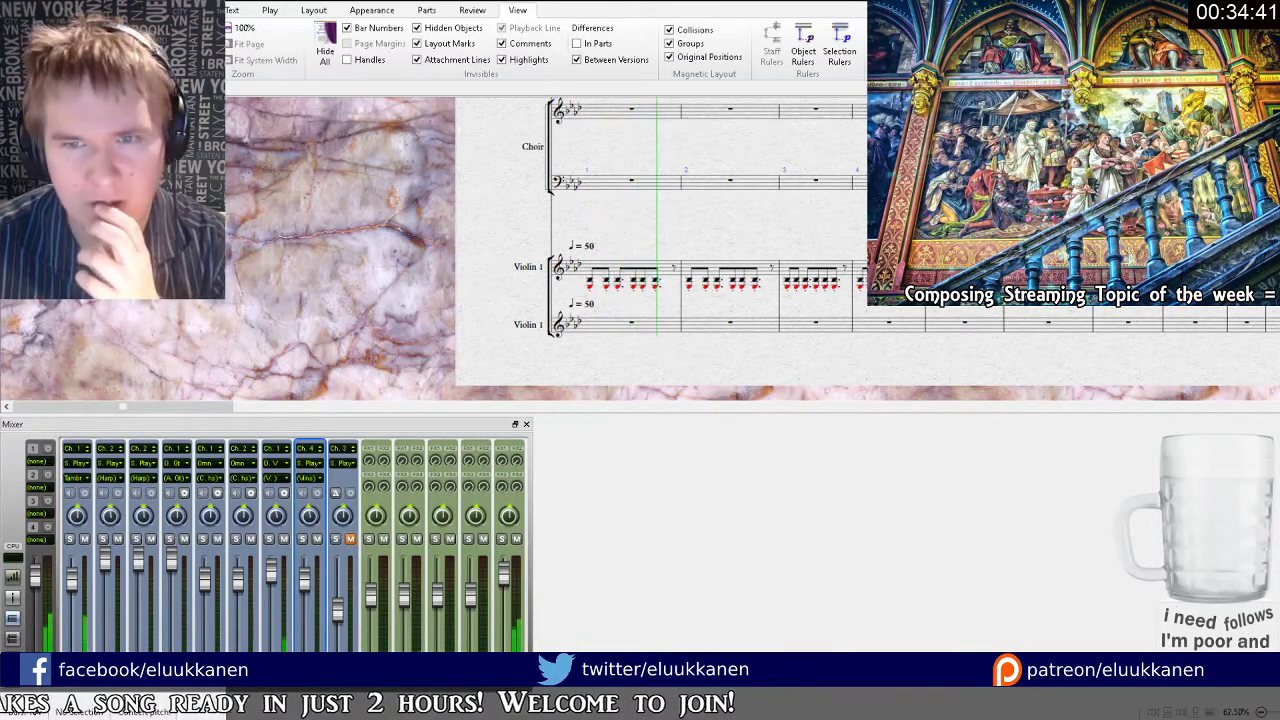
pyautogui.hotkey('ctrl', '+')
# Open the upper Violin 1 channel's playback device settings and audition the first chords in bar 1.
pyautogui.click(286, 504)
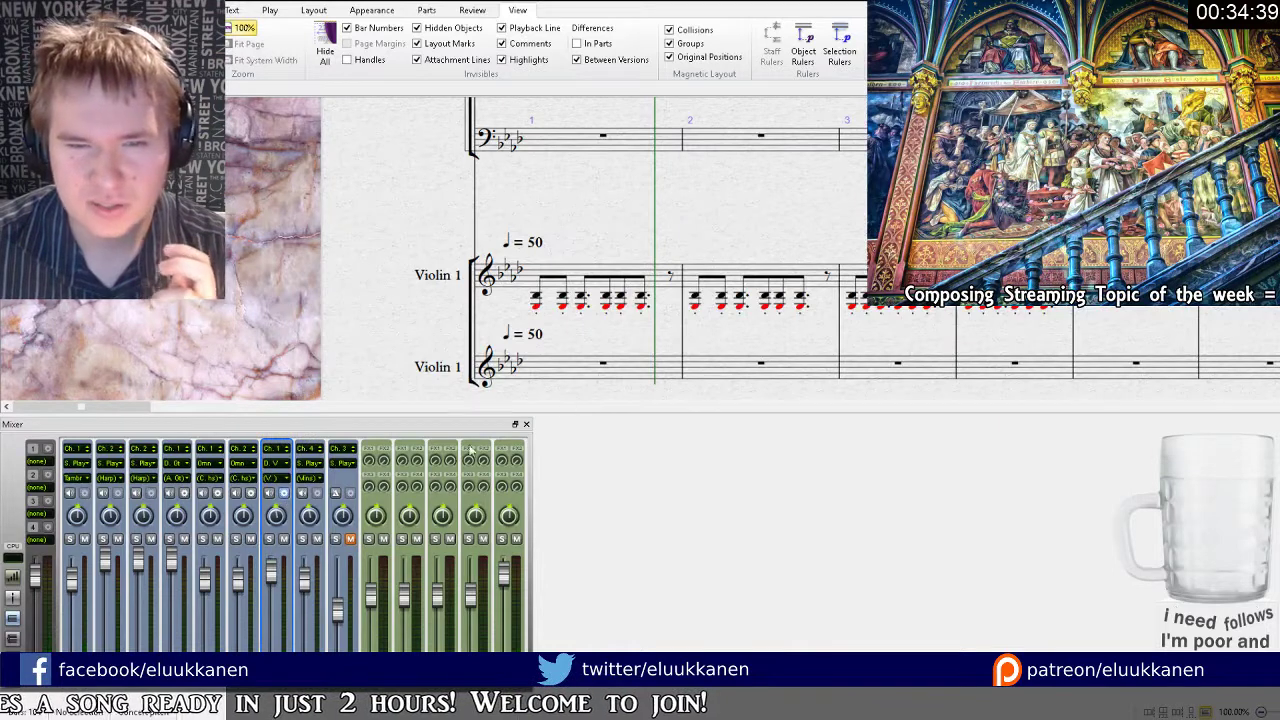
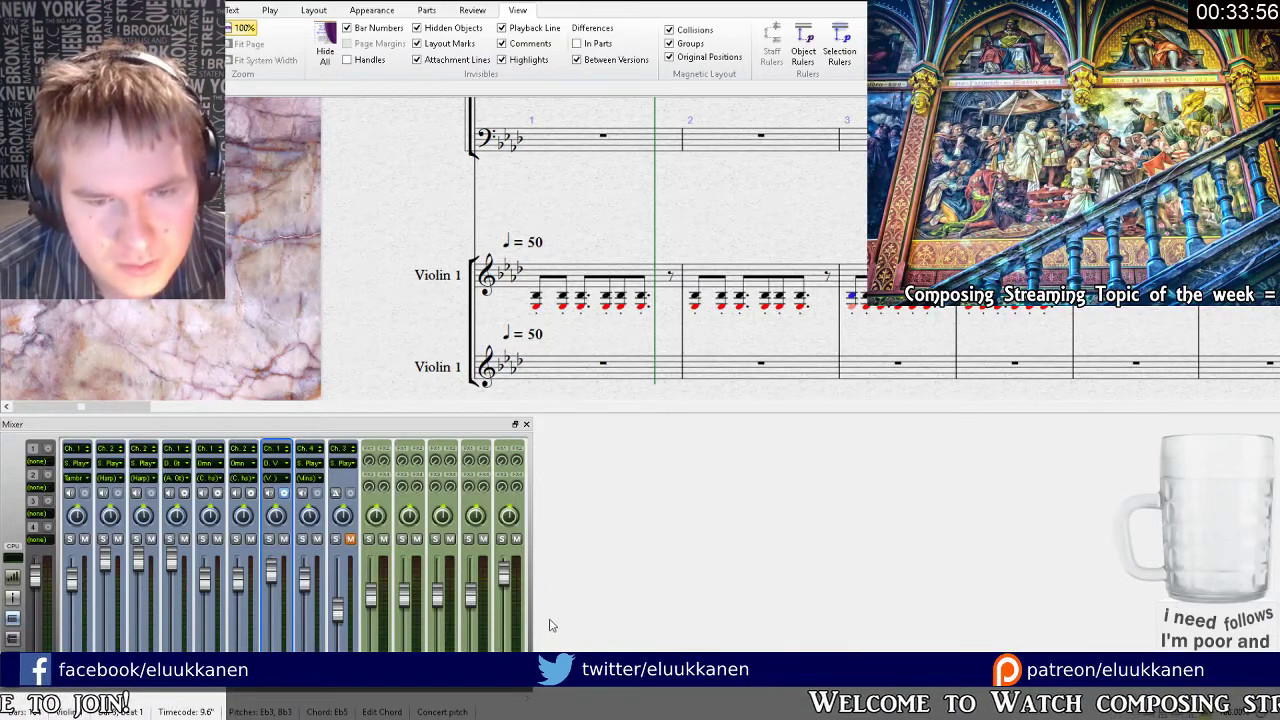
pyautogui.click(563, 298)
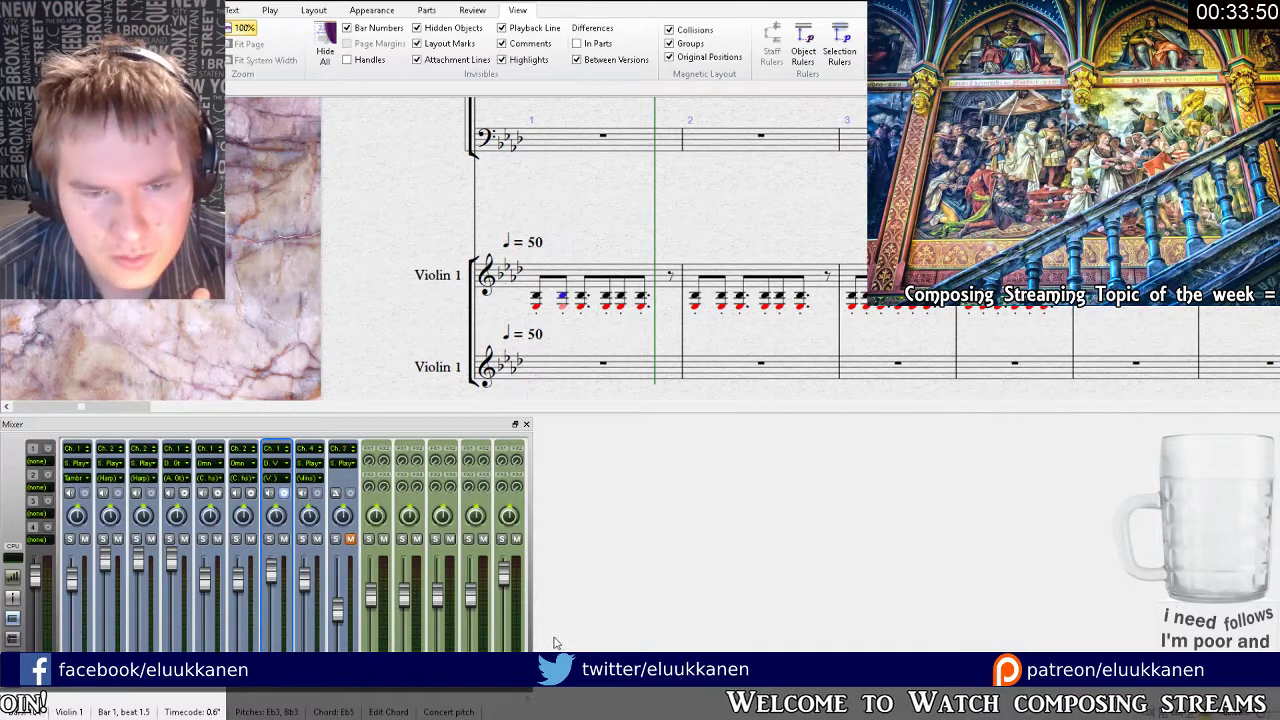
pyautogui.click(536, 300)
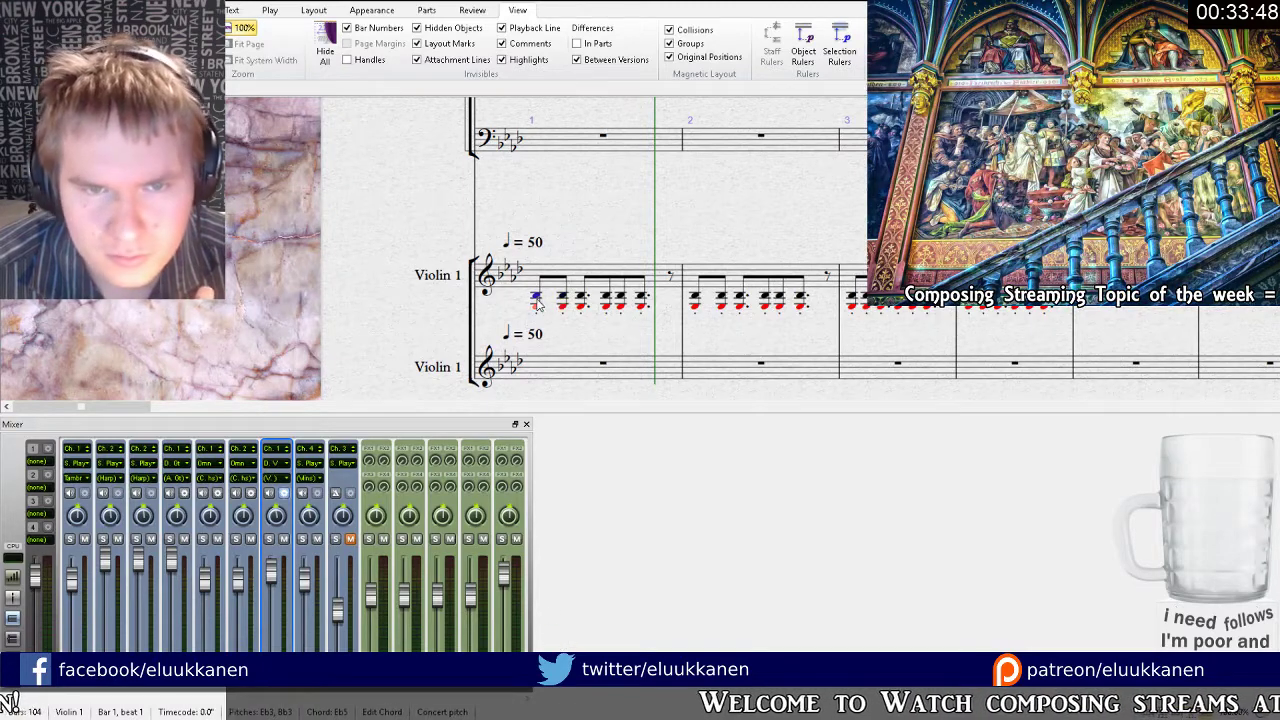
pyautogui.click(563, 300)
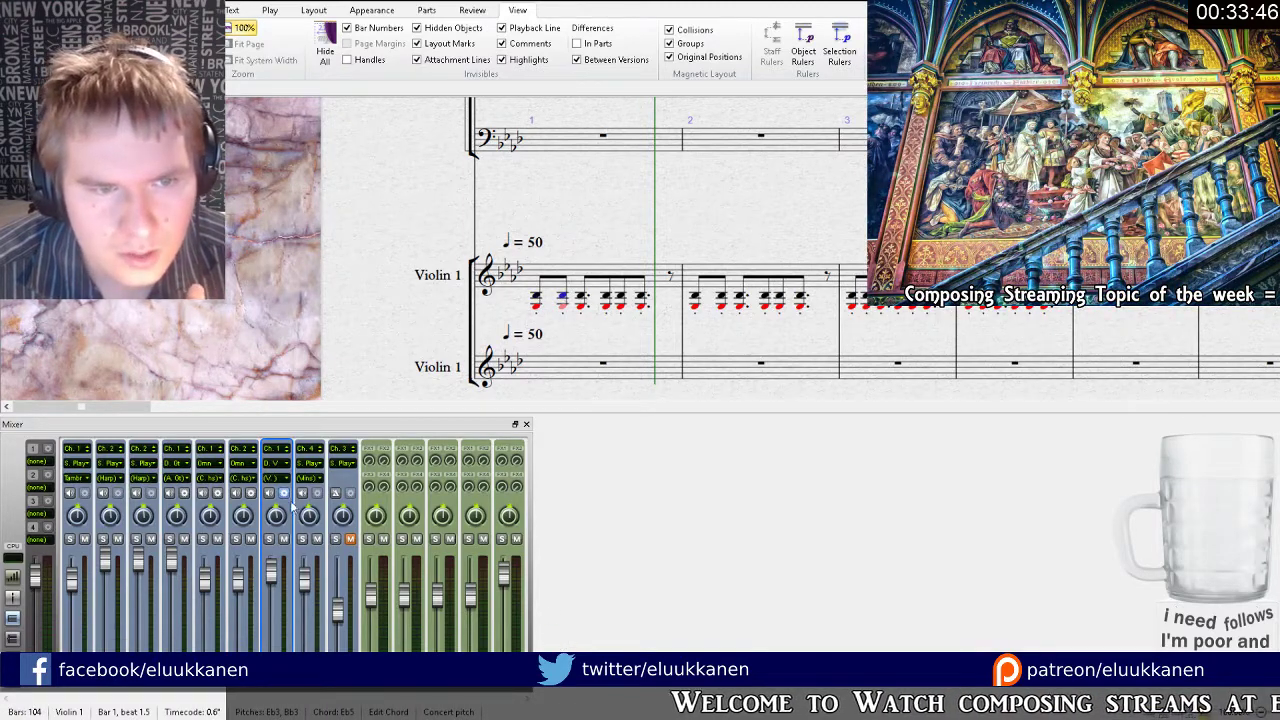
pyautogui.click(543, 317)
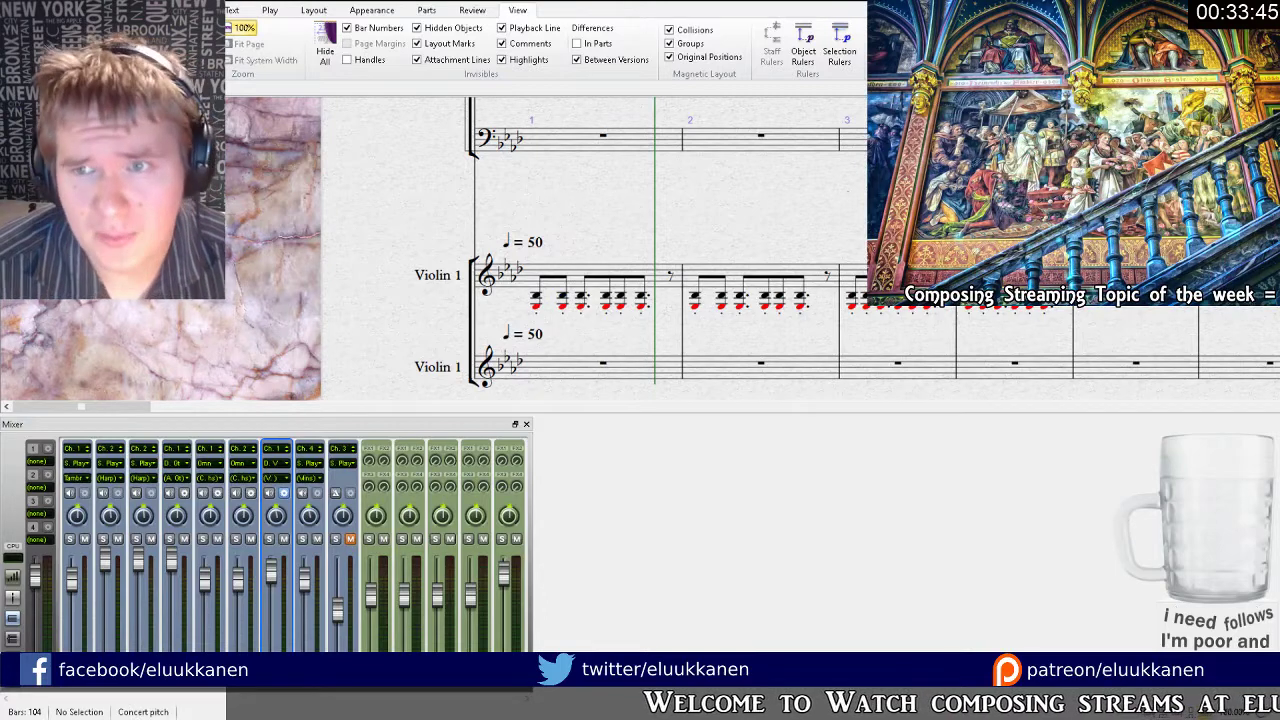
# Play the introduction from the start through to the harp entry in bar 3.
pyautogui.hotkey('ctrl', '[')
pyautogui.press('space')
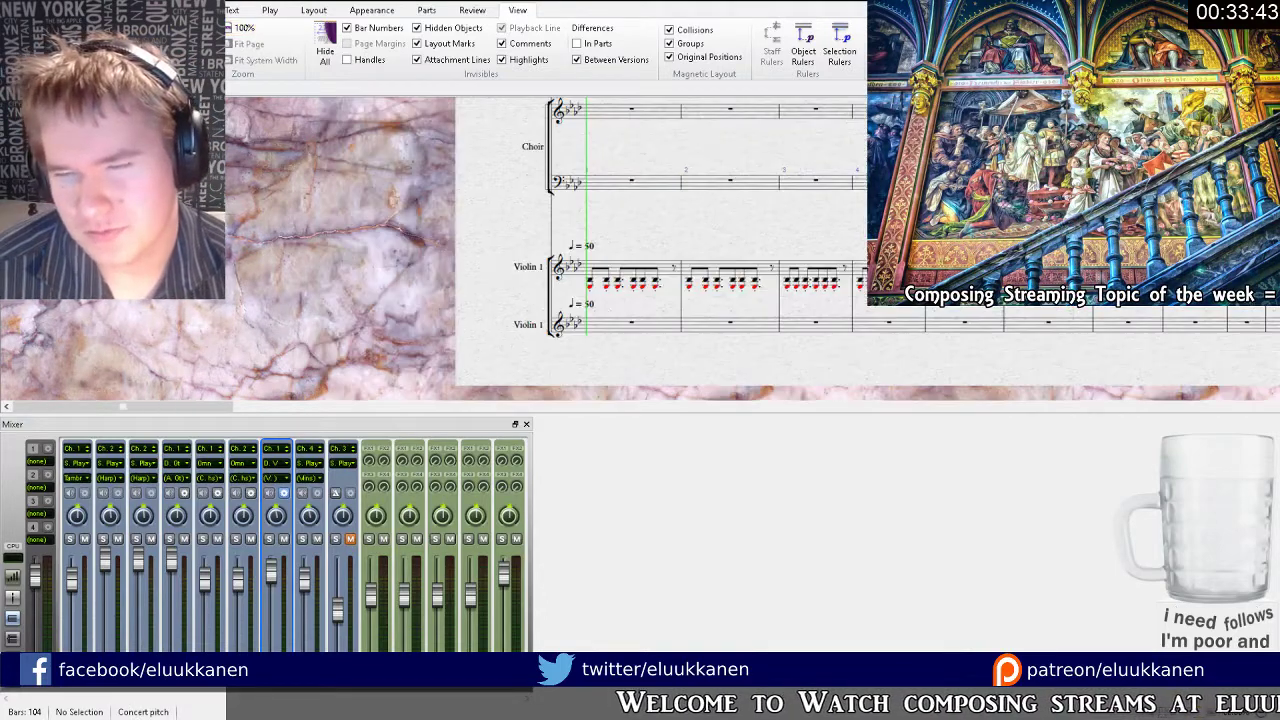
pyautogui.press('space')
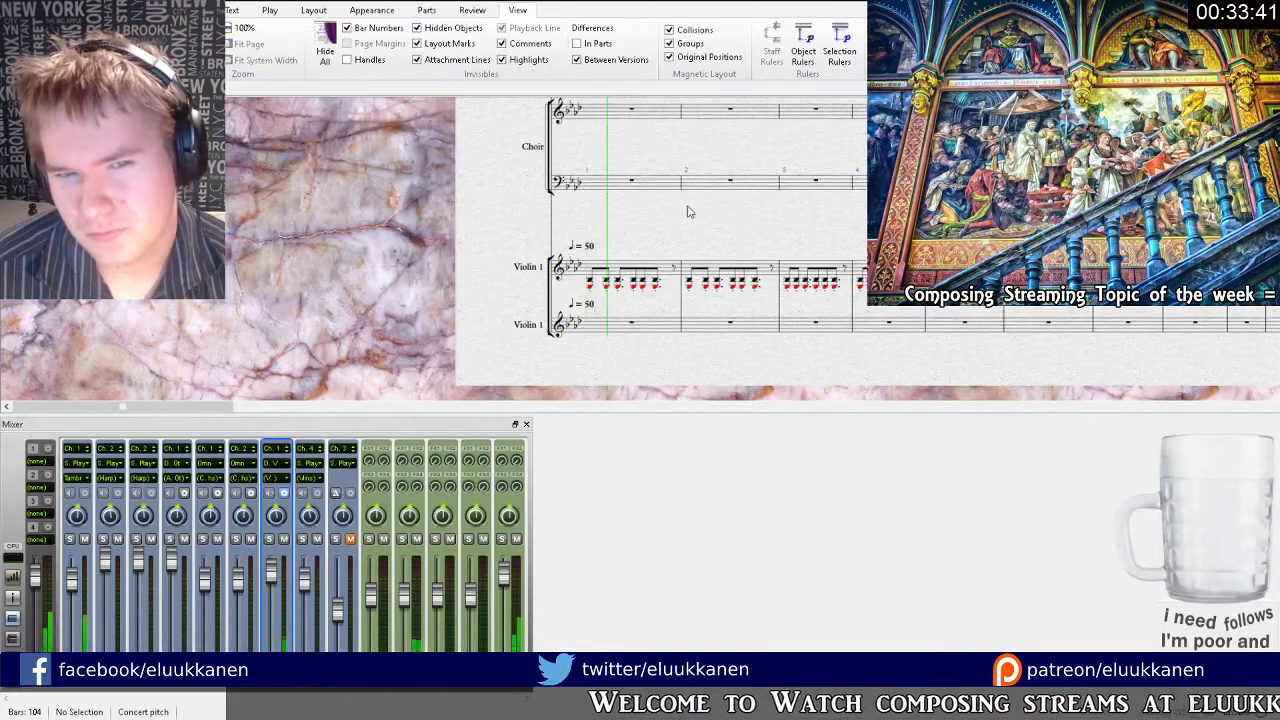
pyautogui.moveTo(727, 224); pyautogui.dragTo(531, 465)
pyautogui.moveTo(564, 269); pyautogui.dragTo(668, 459)
pyautogui.moveTo(694, 280); pyautogui.dragTo(694, 386)
pyautogui.press('space')
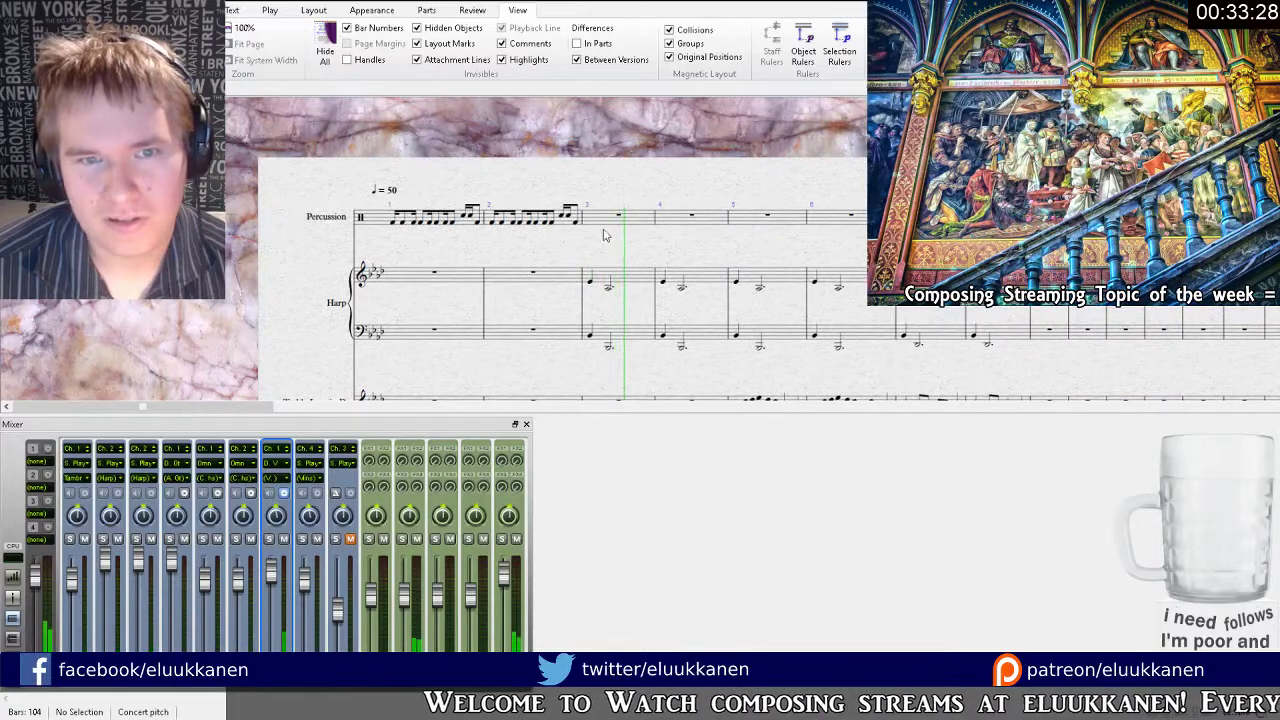
# Copy the two-bar rhythm in Percussion bars 1 and 2 into bars 3 and 4.
pyautogui.hotkey('ctrl', '1')
pyautogui.click(480, 200)
pyautogui.keyDown('shift'); pyautogui.click(334, 204); pyautogui.keyUp('shift')
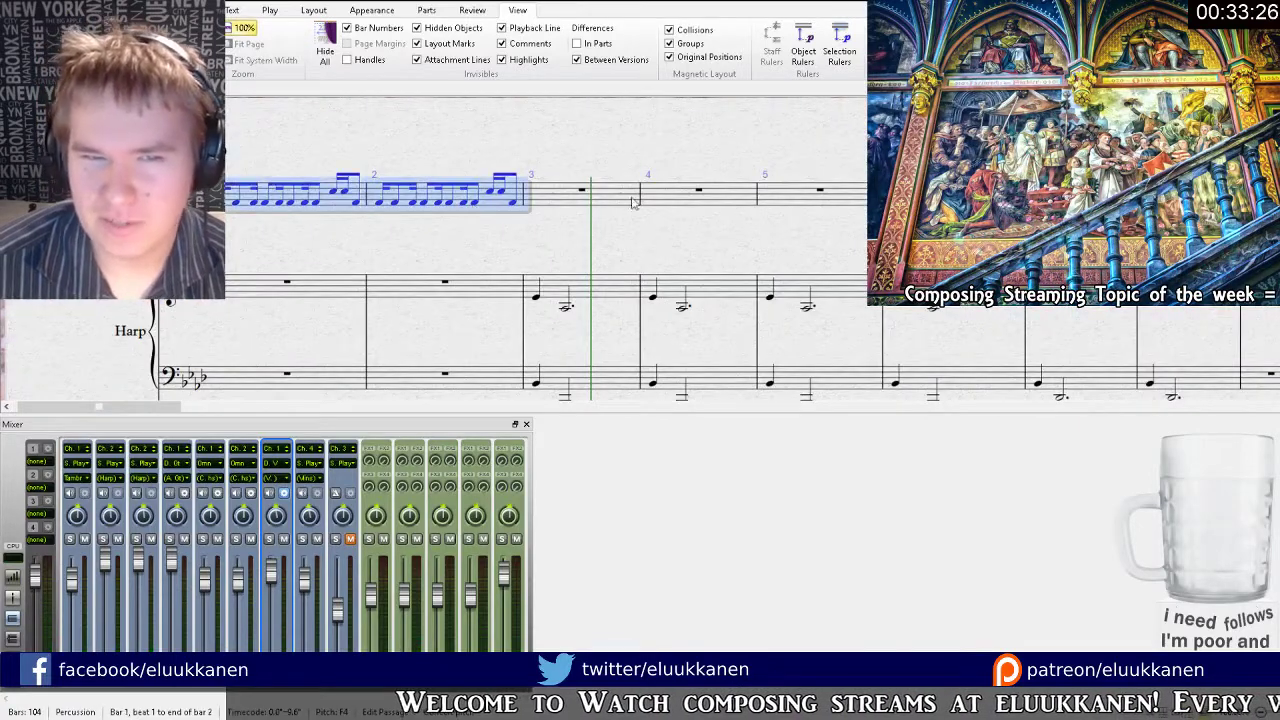
pyautogui.keyDown('alt'); pyautogui.click(628, 198); pyautogui.keyUp('alt')
pyautogui.moveTo(554, 234); pyautogui.dragTo(638, 232)
pyautogui.moveTo(584, 285); pyautogui.dragTo(634, 104)
pyautogui.moveTo(594, 312); pyautogui.dragTo(580, 172)
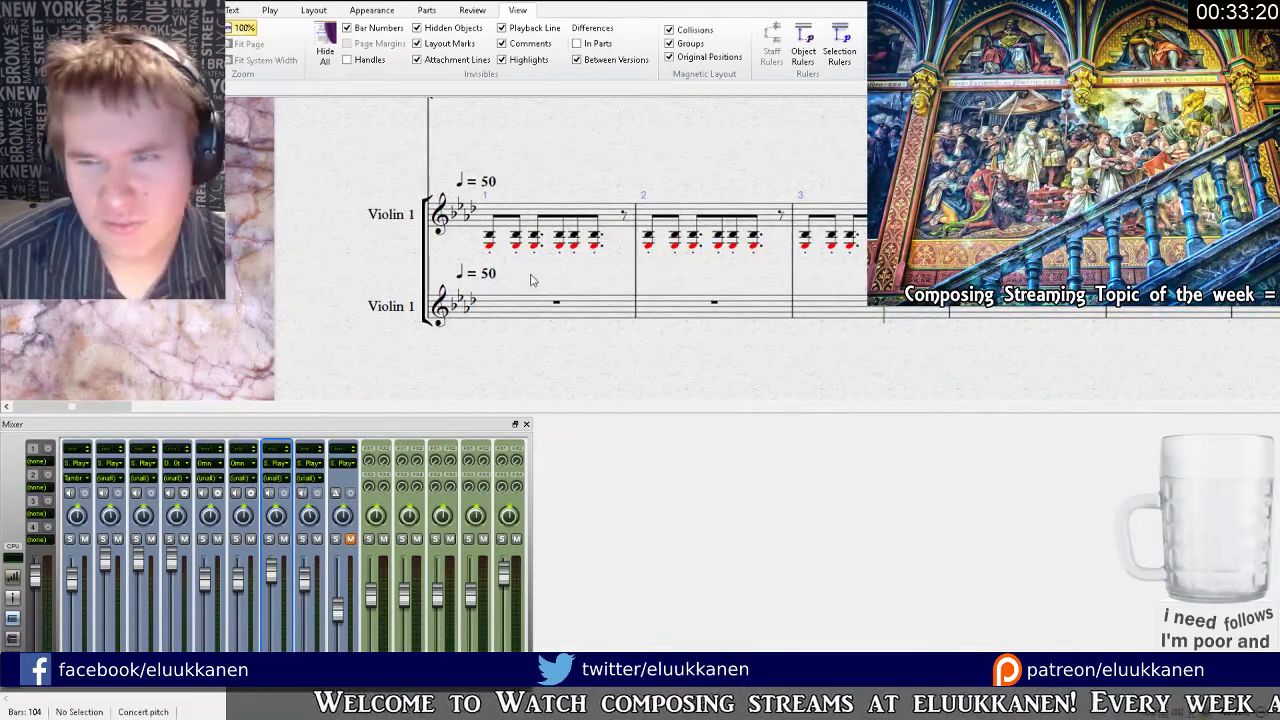
# Audition the first chords in upper Violin 1 bar 1, and play the opening of the bar with the percussion.
pyautogui.click(489, 247)
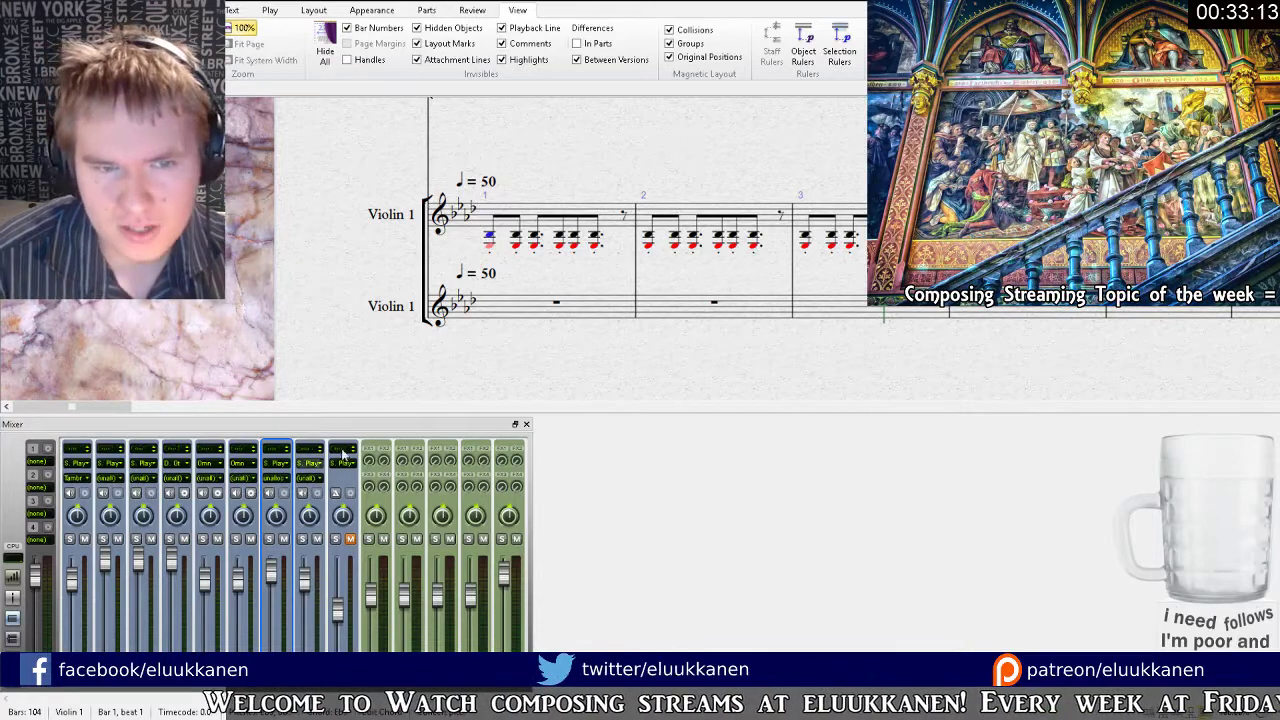
pyautogui.click(508, 268)
pyautogui.click(490, 236)
pyautogui.click(509, 266)
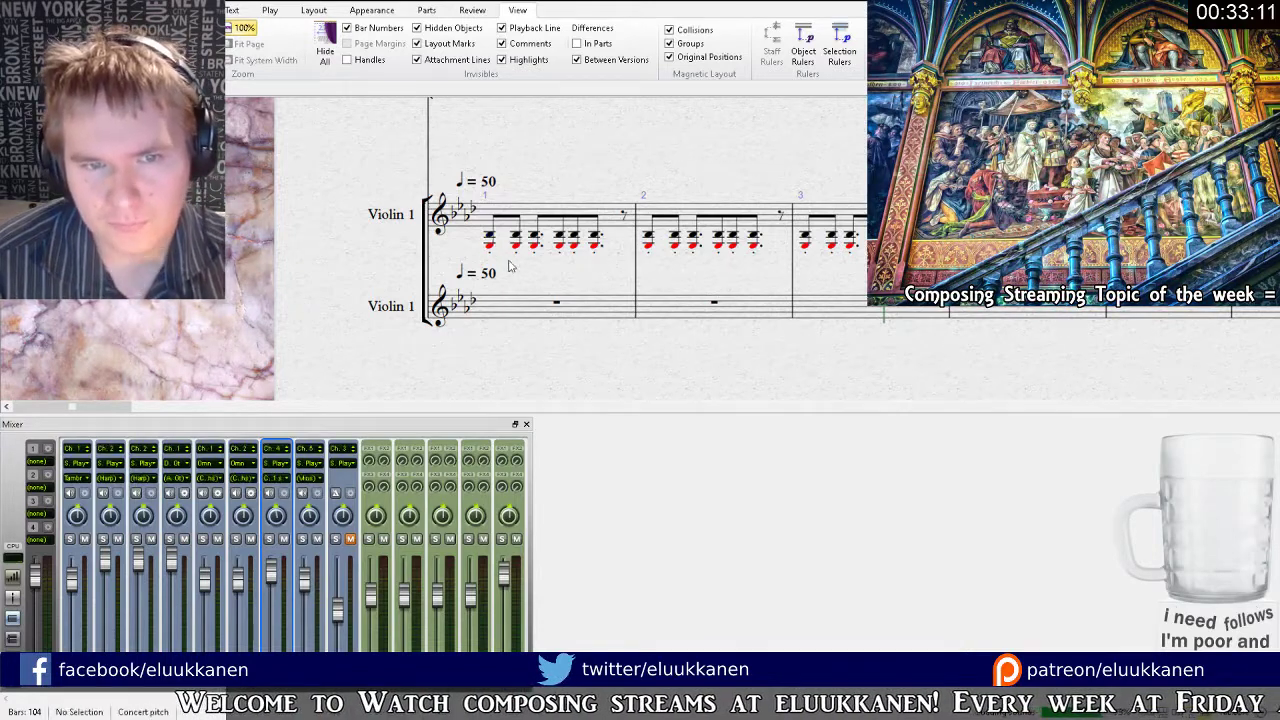
pyautogui.click(490, 251)
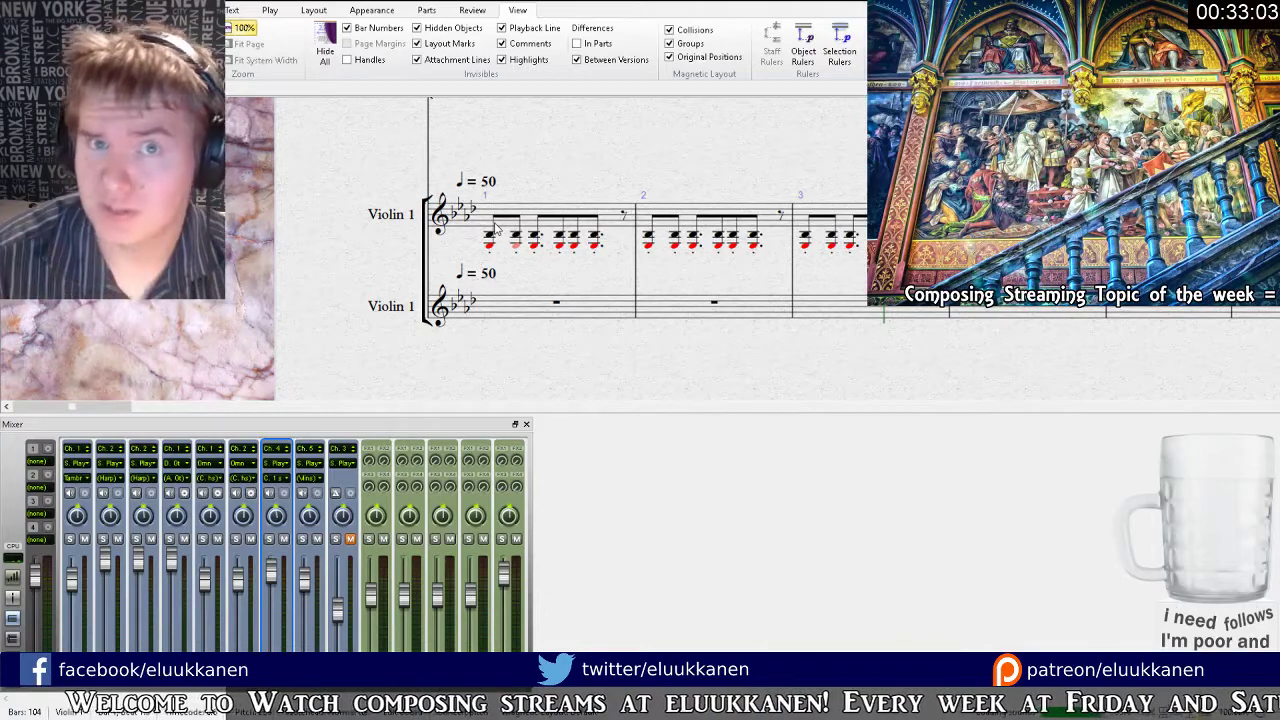
pyautogui.moveTo(654, 151); pyautogui.dragTo(626, 157)
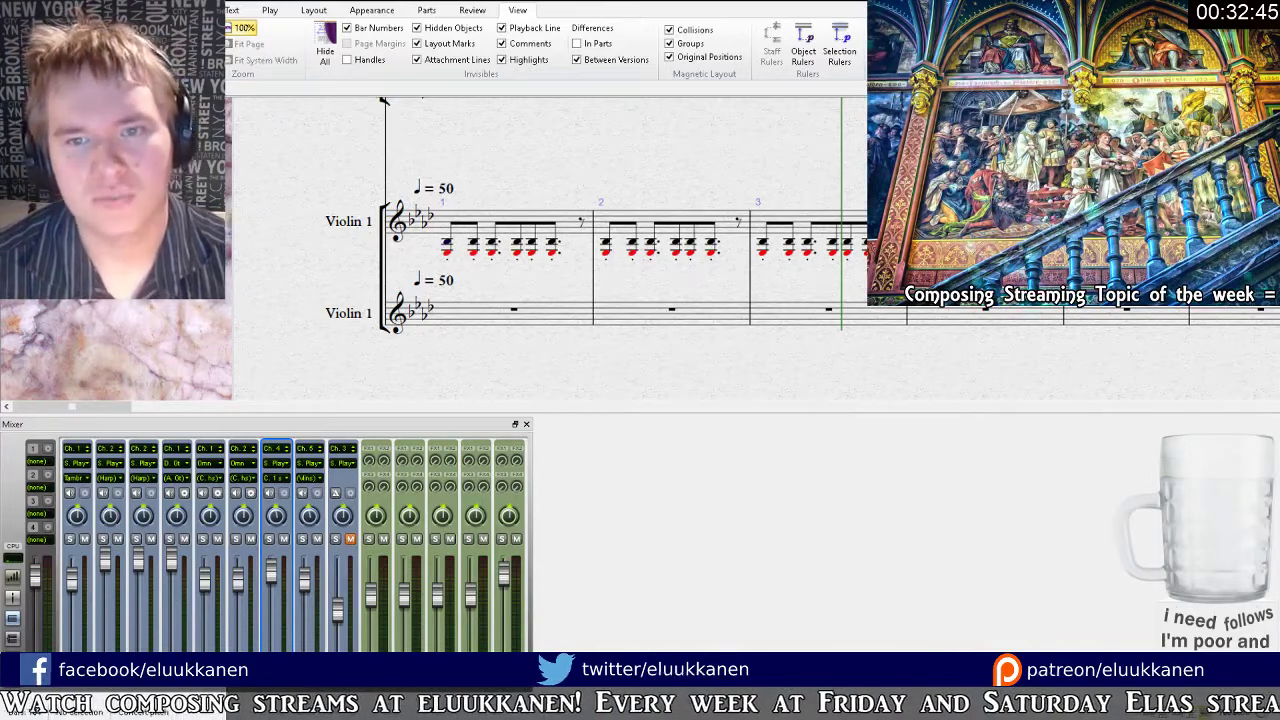
pyautogui.press('p')
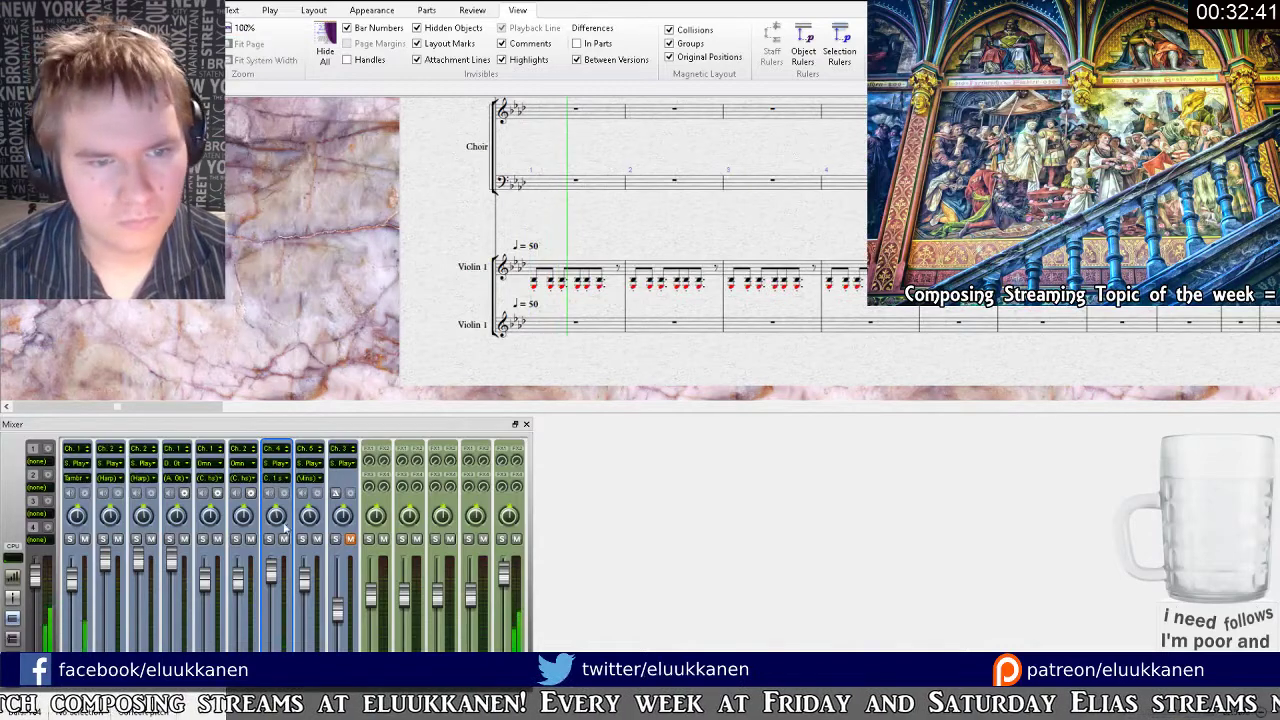
pyautogui.press('space')
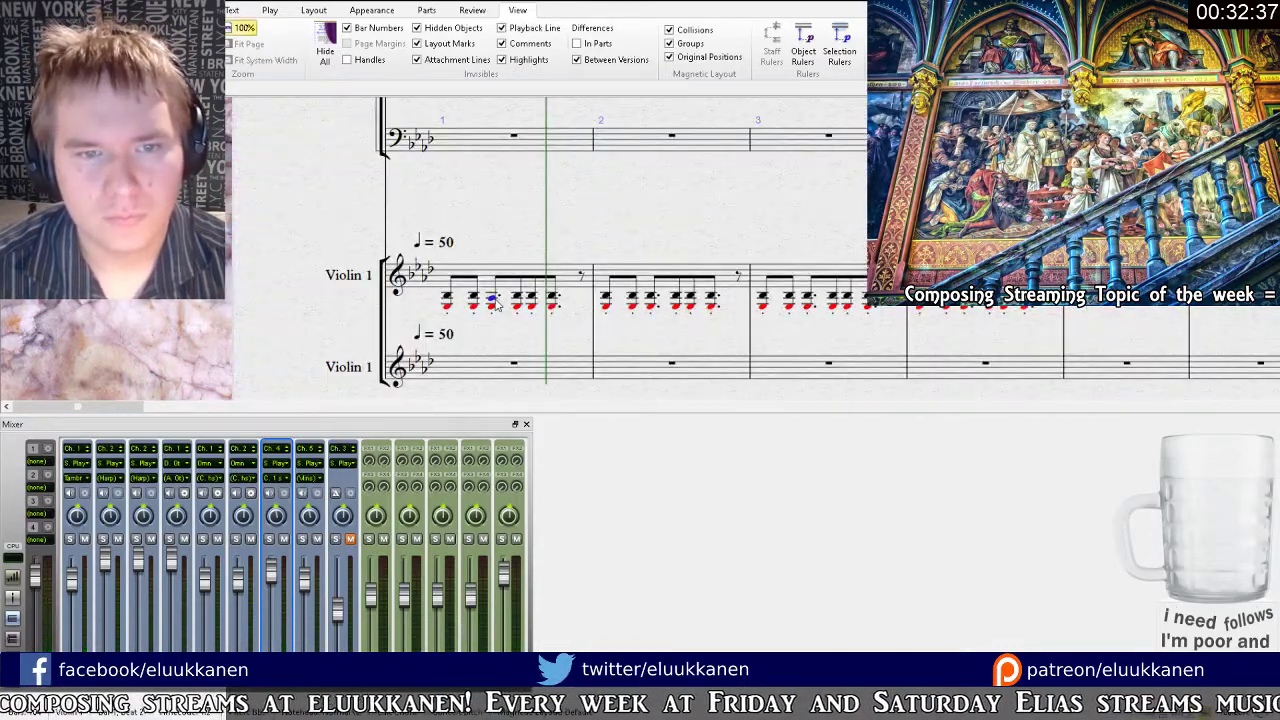
# Repeat upper Violin 1 bar 1, with the lowered top note in its third chord, through bars 2 to 4.
pyautogui.click(564, 276)
pyautogui.press('Right')
pyautogui.press('Right')
pyautogui.press('Right')
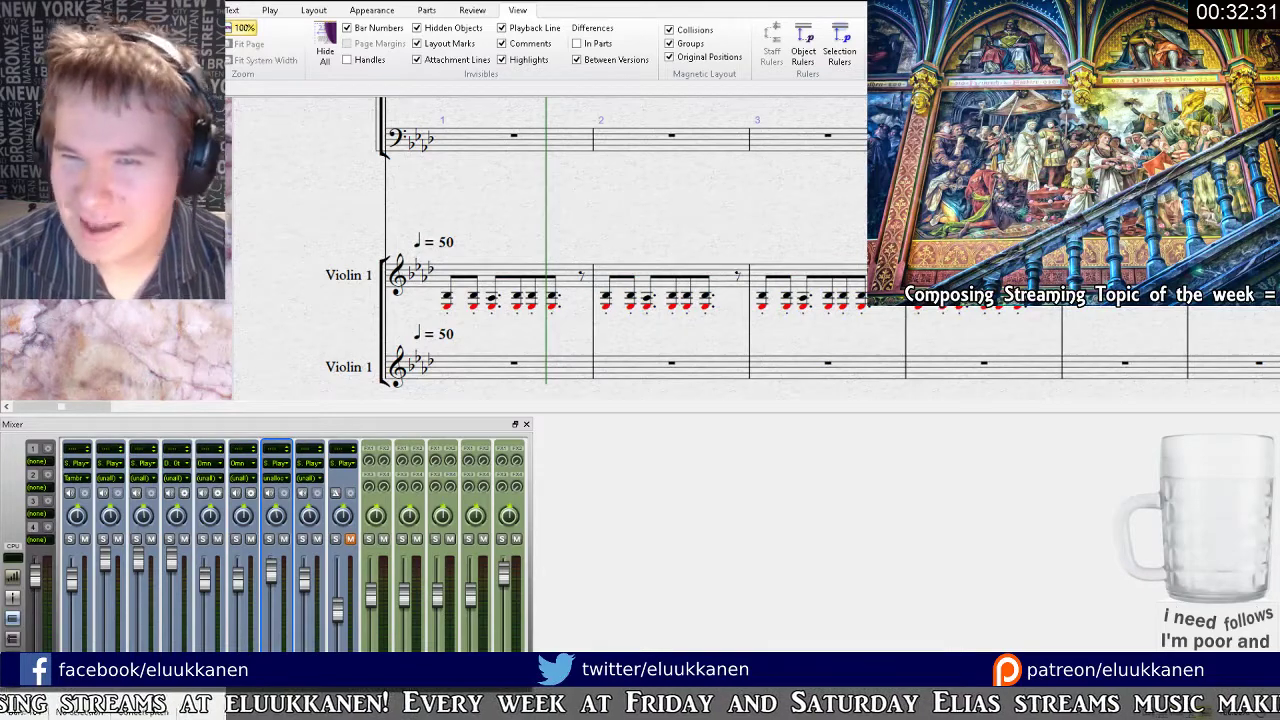
# Play bars 1 and 2 from the beginning to hear the altered third chord.
pyautogui.hotkey('ctrl', '[')
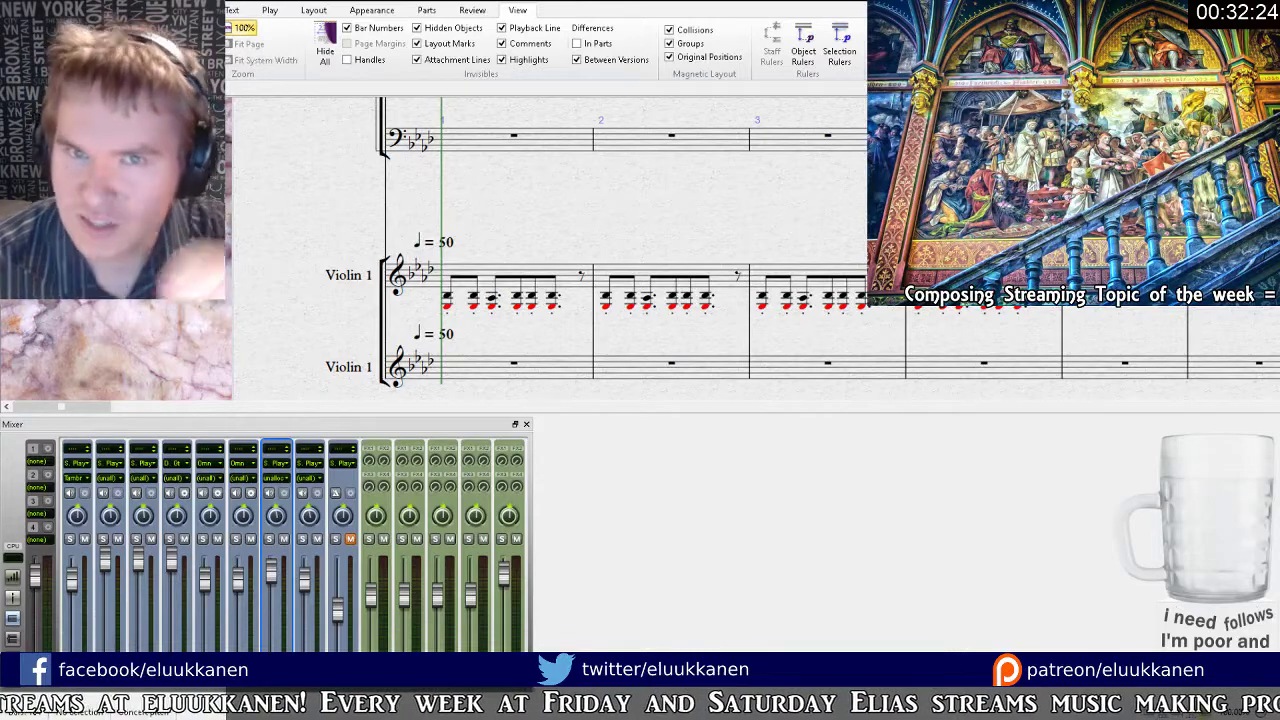
pyautogui.press('space')
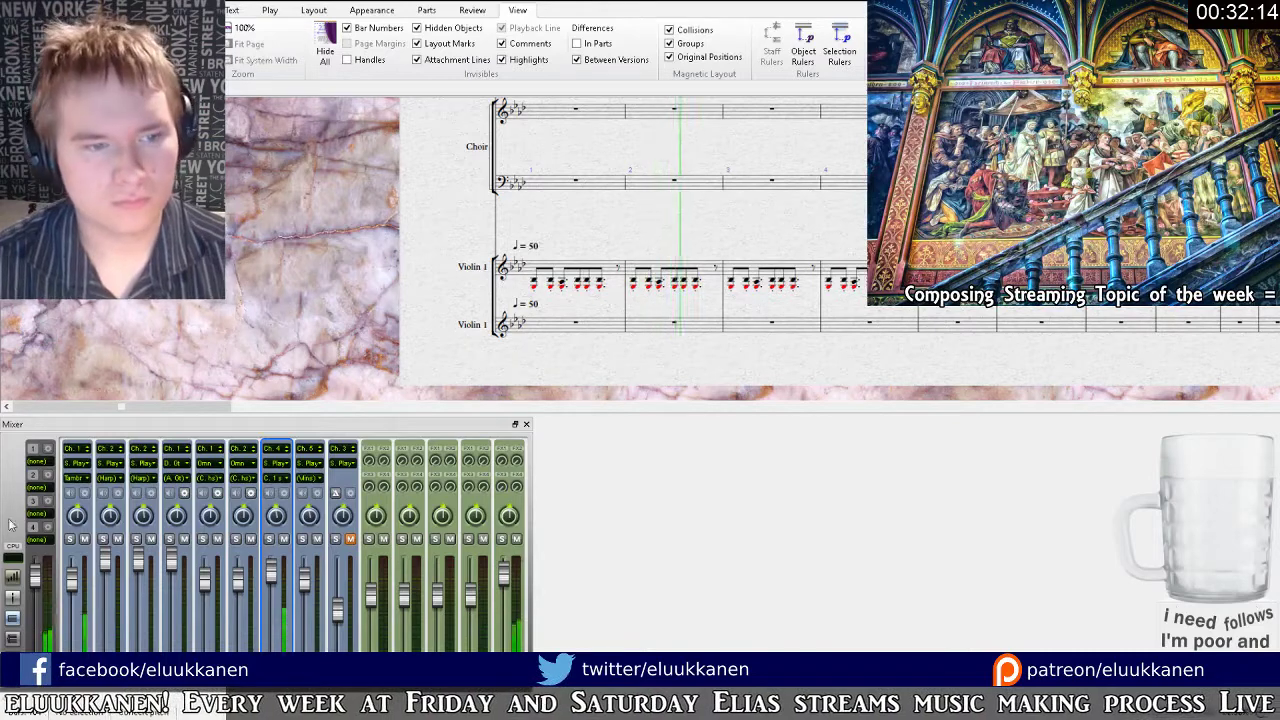
pyautogui.press('space')
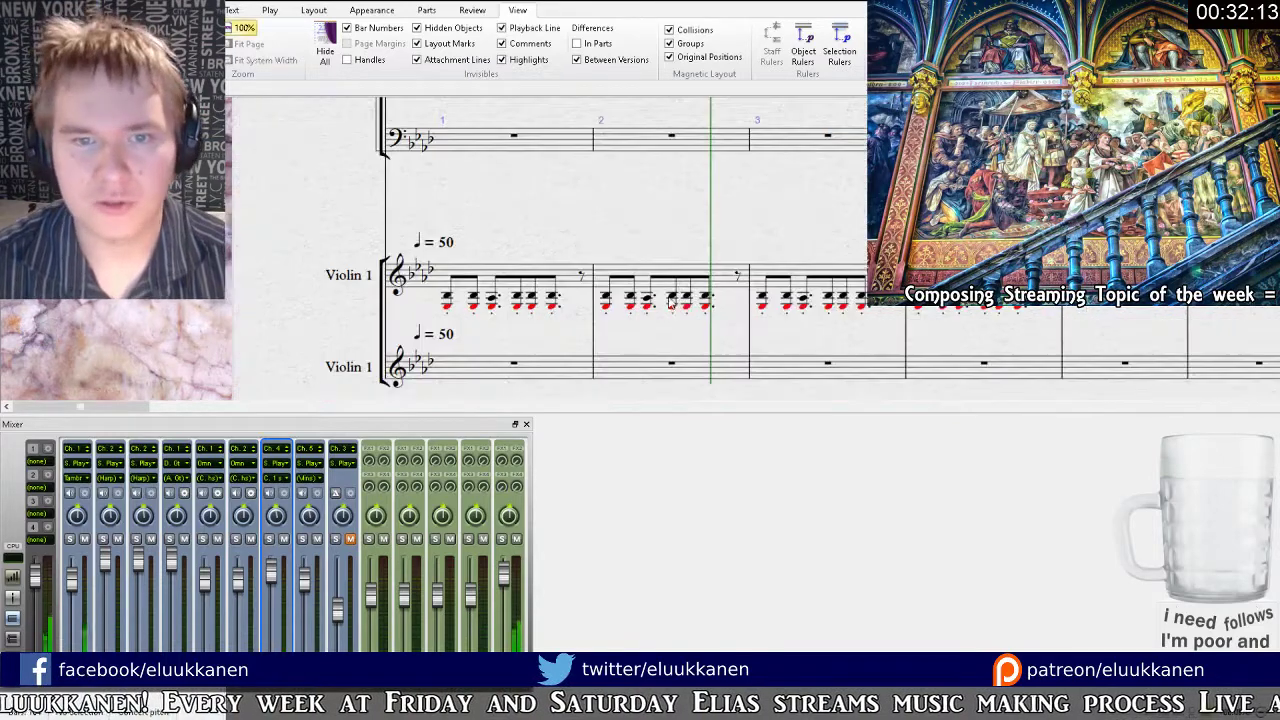
# Change the last three chords of upper Violin 1 bar 2 to a lower, flattened harmony.
pyautogui.click(673, 299)
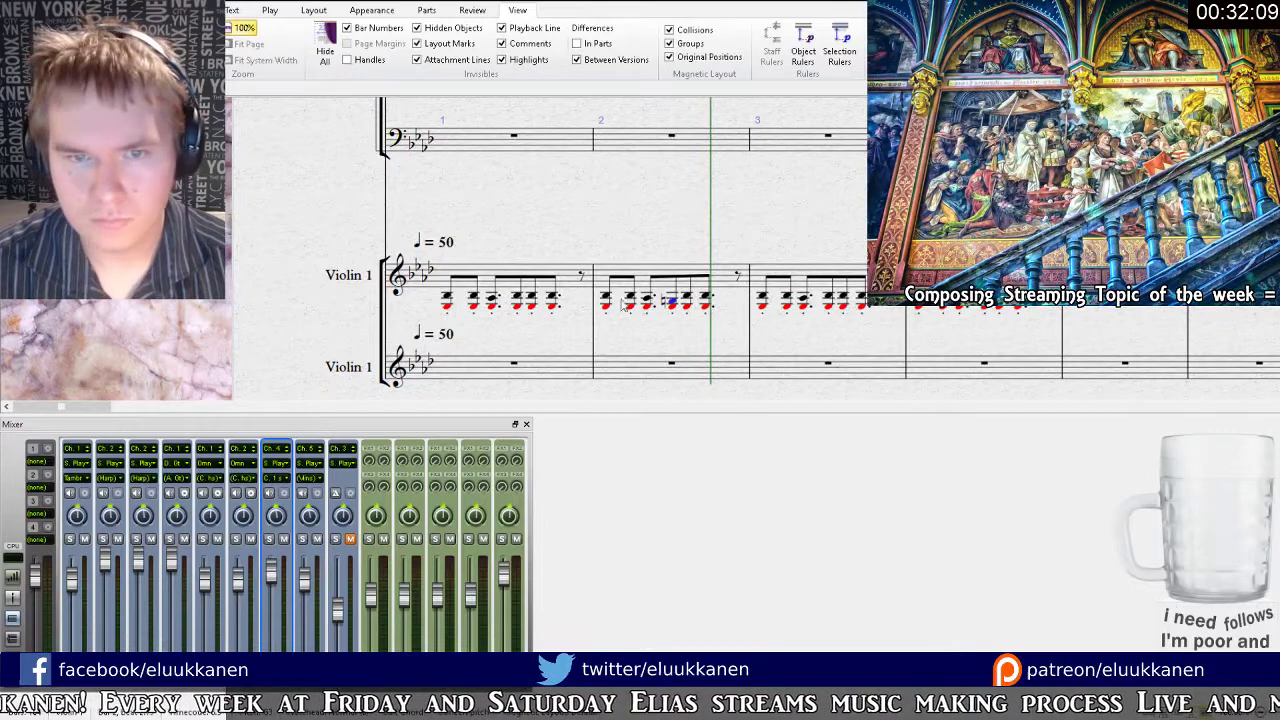
pyautogui.press('Delete')
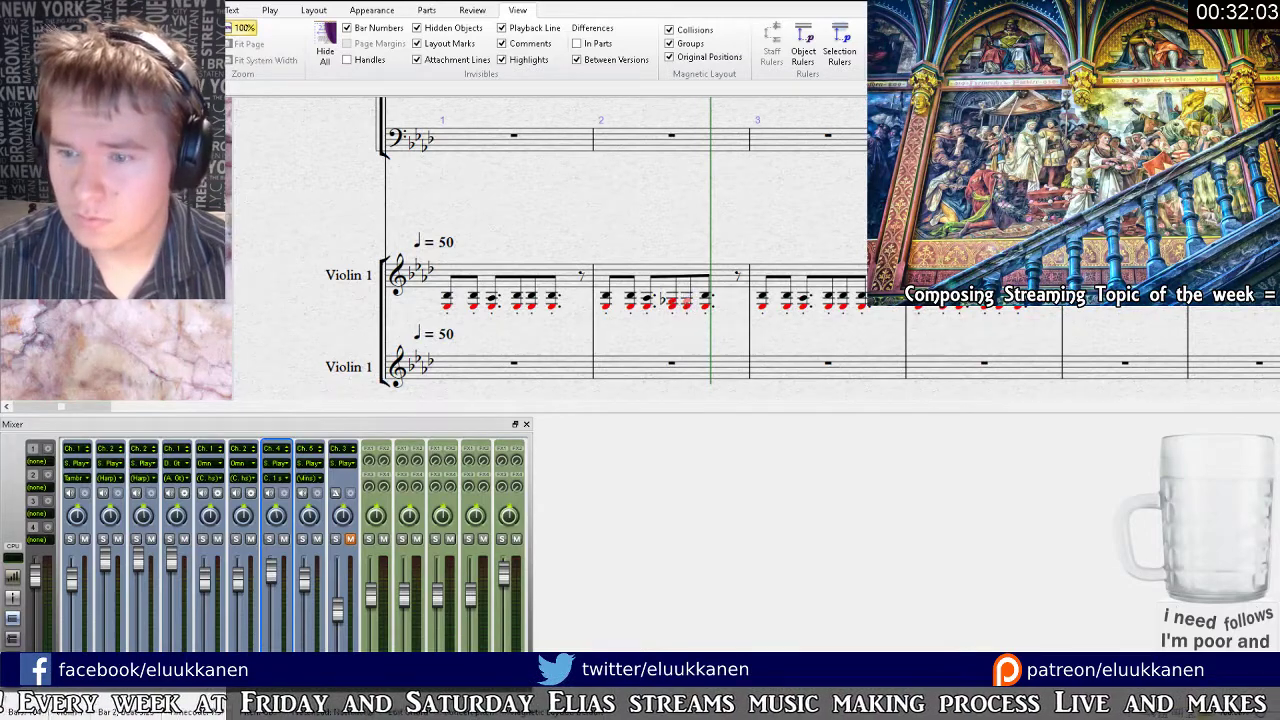
pyautogui.press('KP_9')
pyautogui.click(706, 297)
pyautogui.press('Delete')
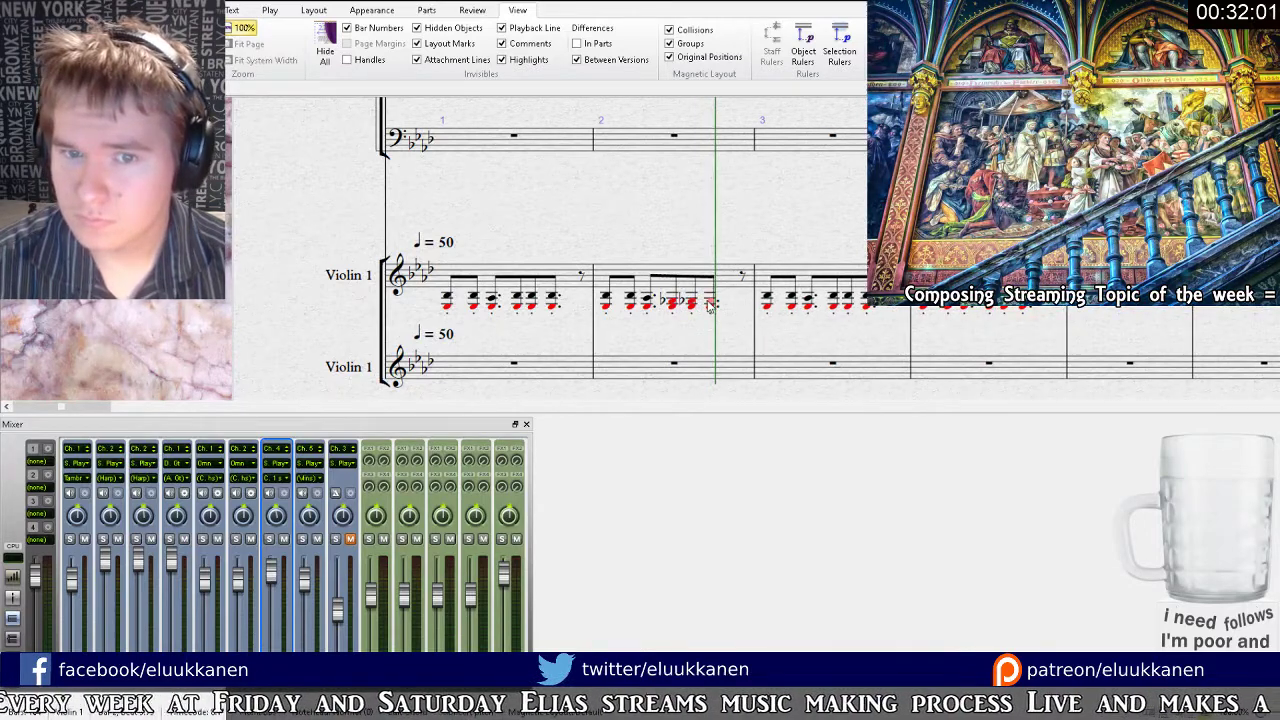
# Copy upper Violin 1 bars 1 and 2 into bars 3 and 4.
pyautogui.moveTo(678, 303); pyautogui.dragTo(556, 276)
pyautogui.keyDown('alt'); pyautogui.click(823, 276); pyautogui.keyUp('alt')
pyautogui.click(831, 251)
# Play the introduction from the beginning through the harp entry to the lute entry in bar 5.
pyautogui.hotkey('ctrl', '[')
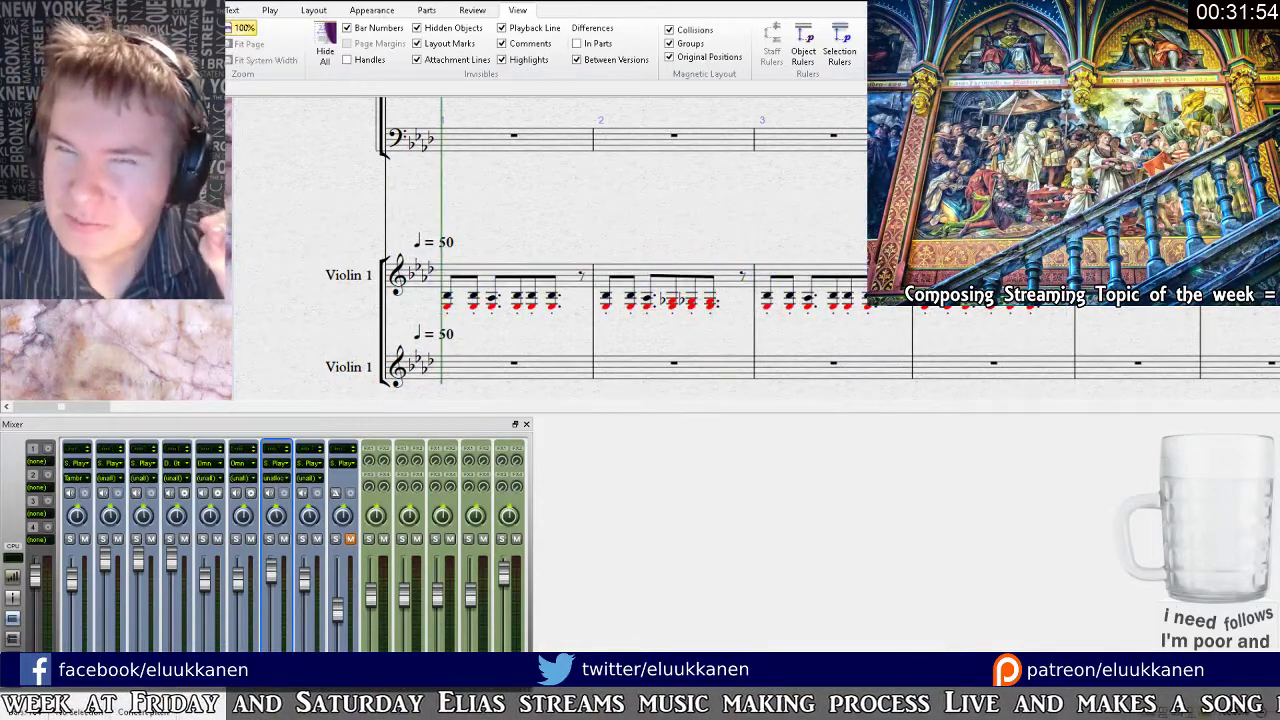
pyautogui.press('space')
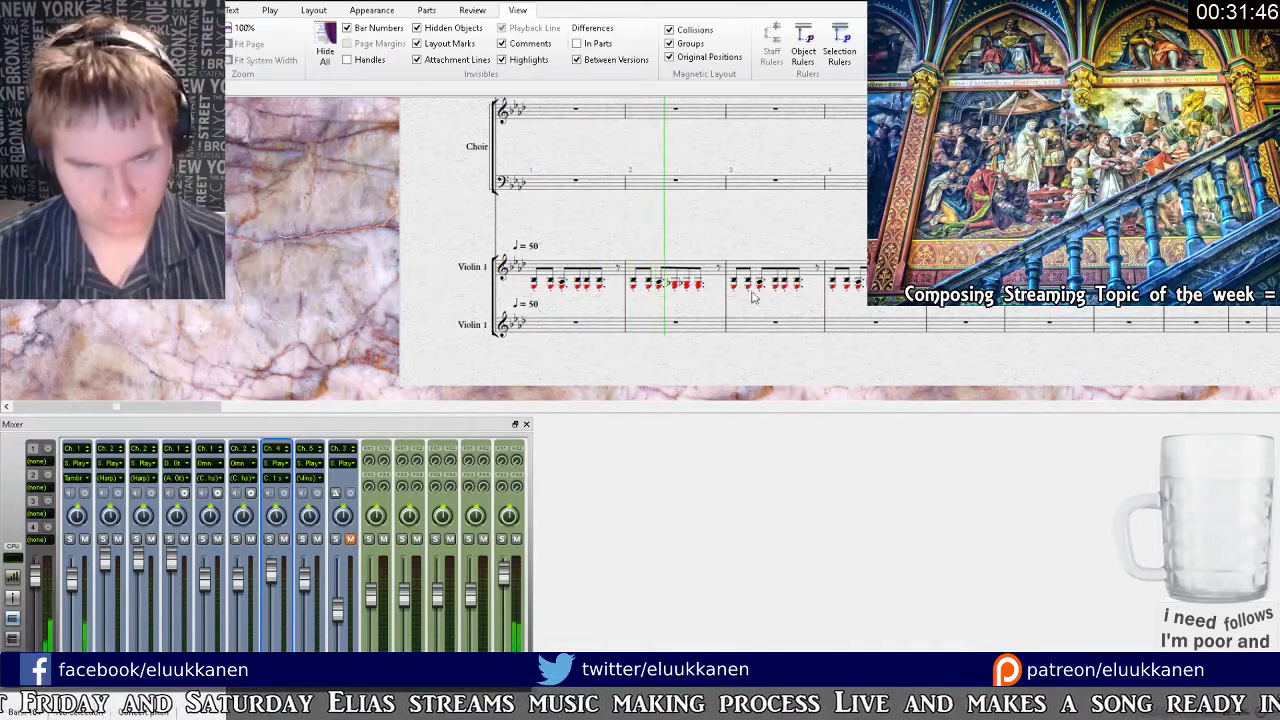
pyautogui.moveTo(753, 296); pyautogui.dragTo(593, 394)
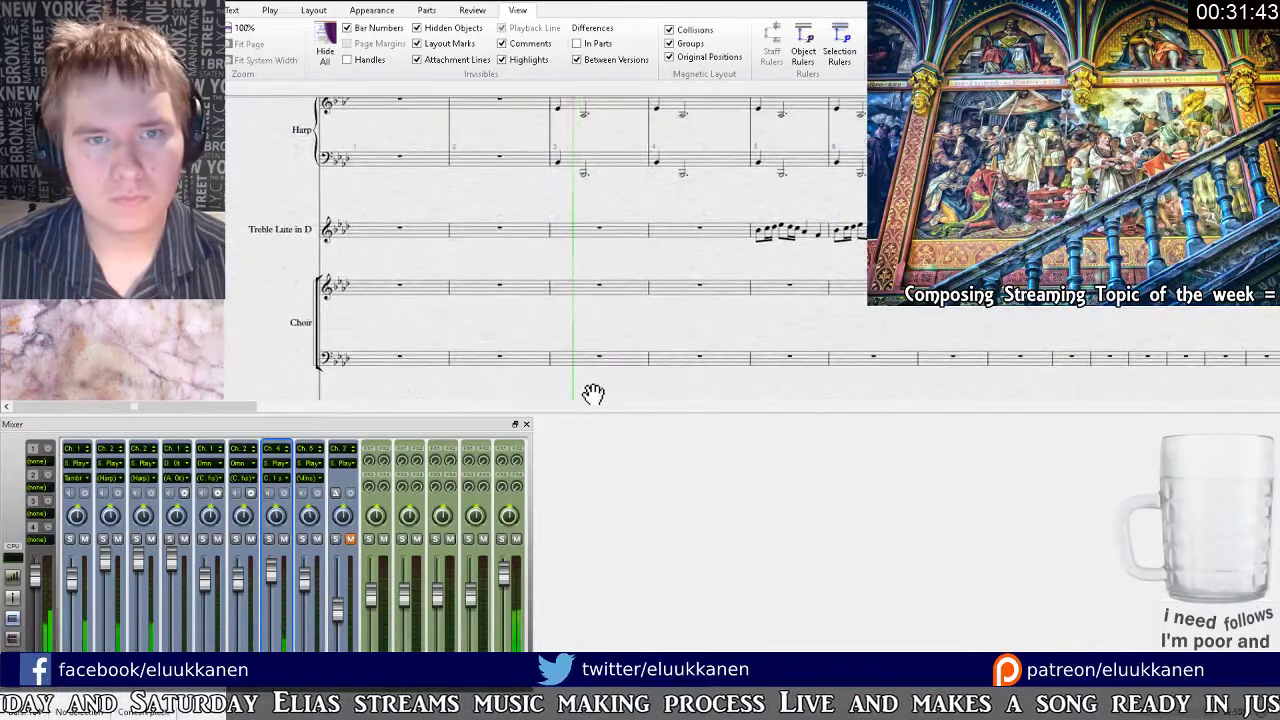
pyautogui.moveTo(640, 194); pyautogui.dragTo(596, 266)
pyautogui.moveTo(586, 303); pyautogui.dragTo(543, 228)
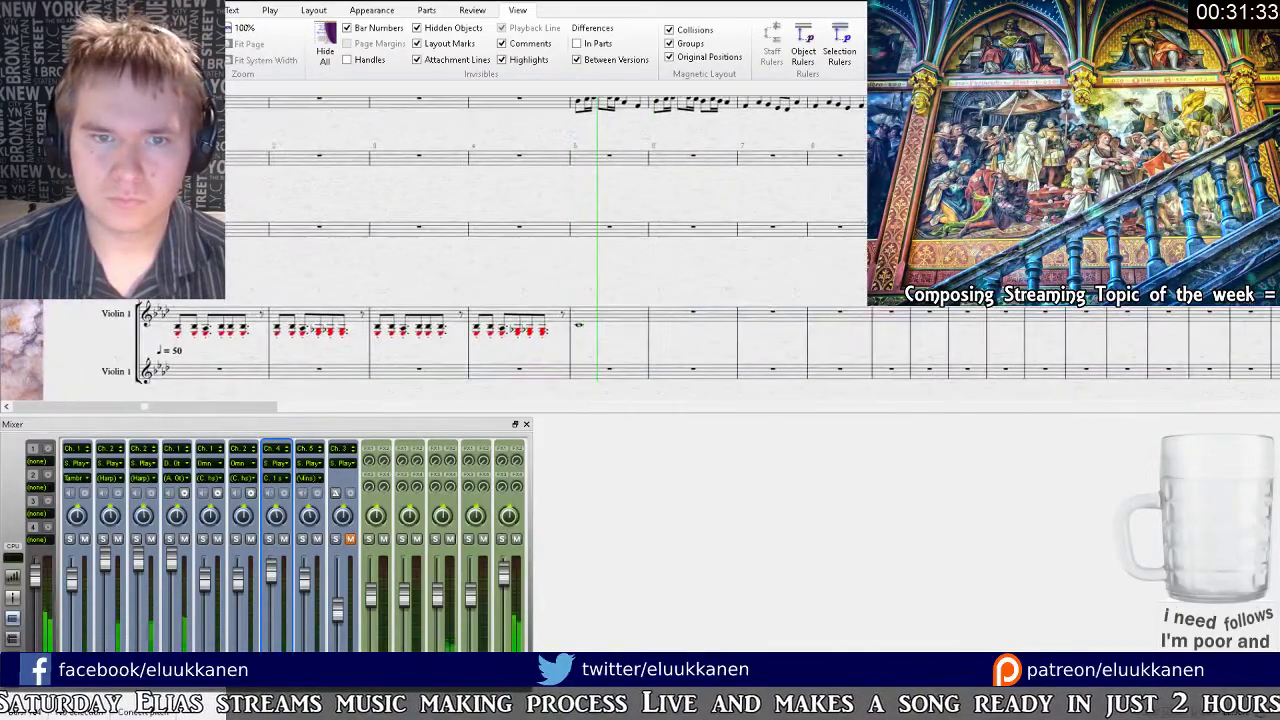
# Delete the stray whole note from bar 5 of the upper Violin 1 staff.
pyautogui.hotkey('ctrl', '1')
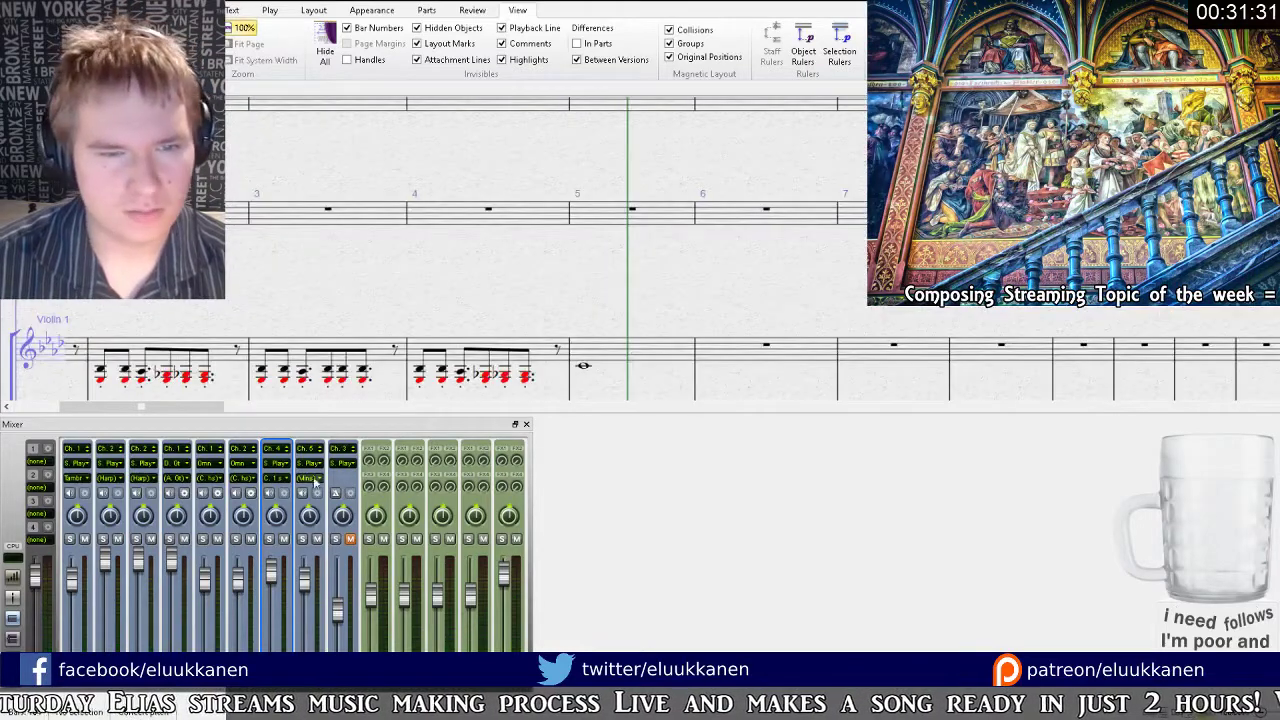
pyautogui.click(590, 354)
pyautogui.press('Delete')
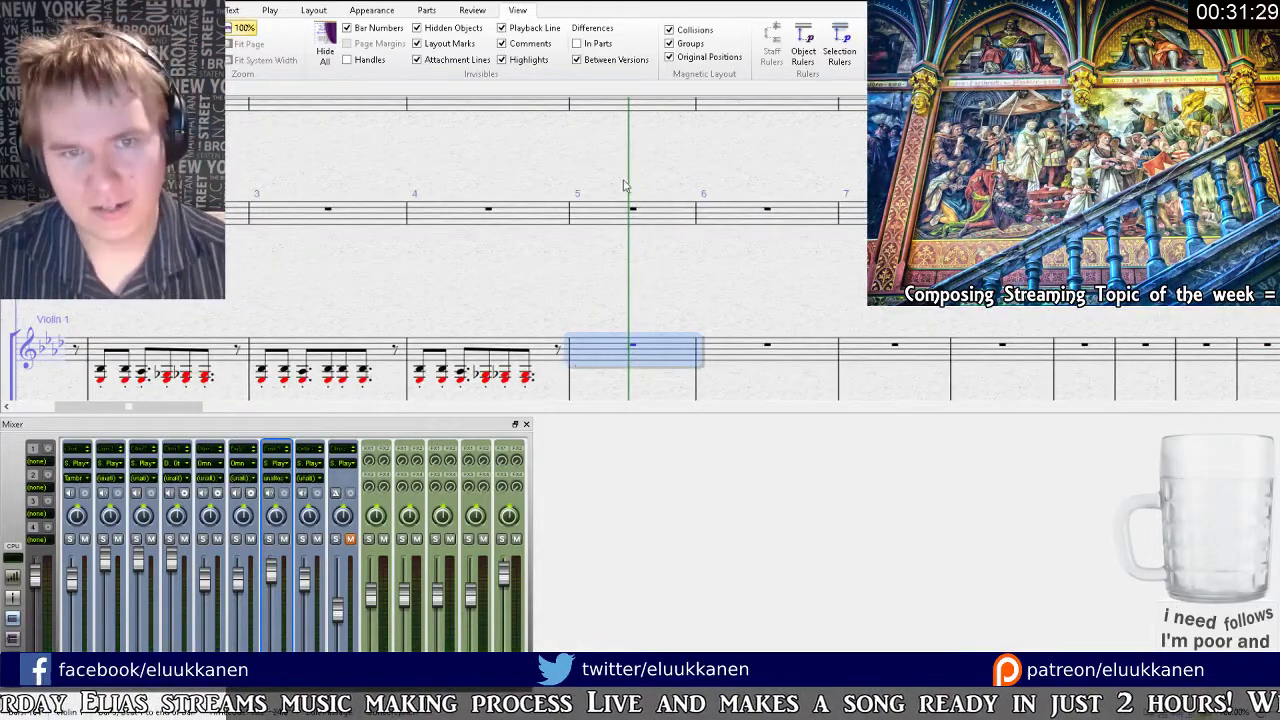
# Replay the passage from bar 4 to hear how the violin chords lead into the lute entry.
pyautogui.moveTo(625, 182); pyautogui.dragTo(605, 498)
pyautogui.moveTo(577, 309); pyautogui.dragTo(658, 362)
pyautogui.press('[')
pyautogui.press('[')
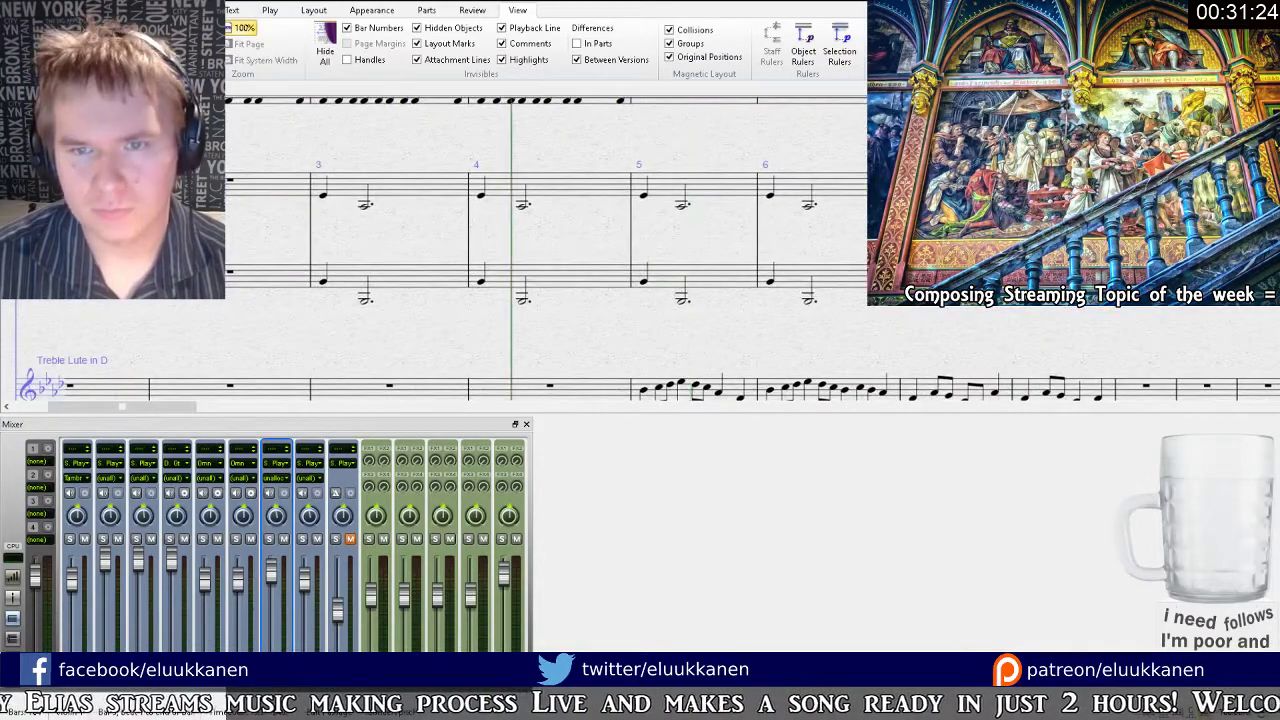
pyautogui.press('space')
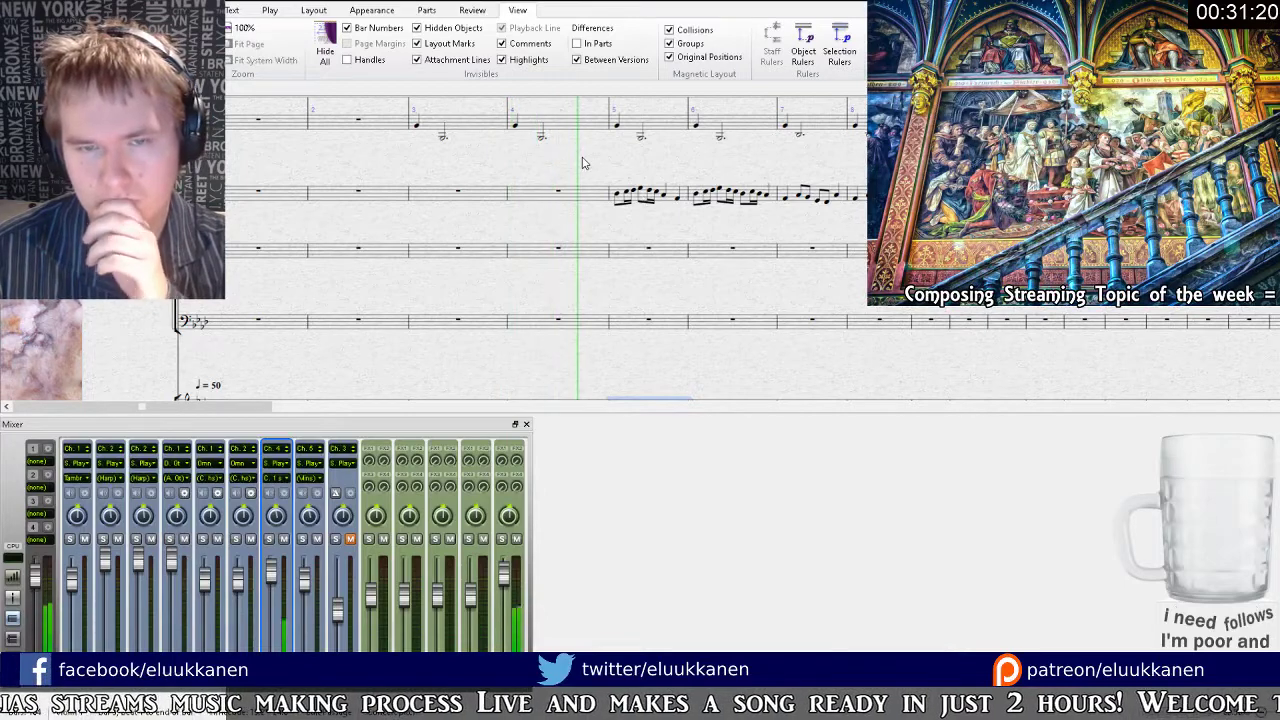
pyautogui.moveTo(666, 163); pyautogui.dragTo(645, 201)
pyautogui.press('space')
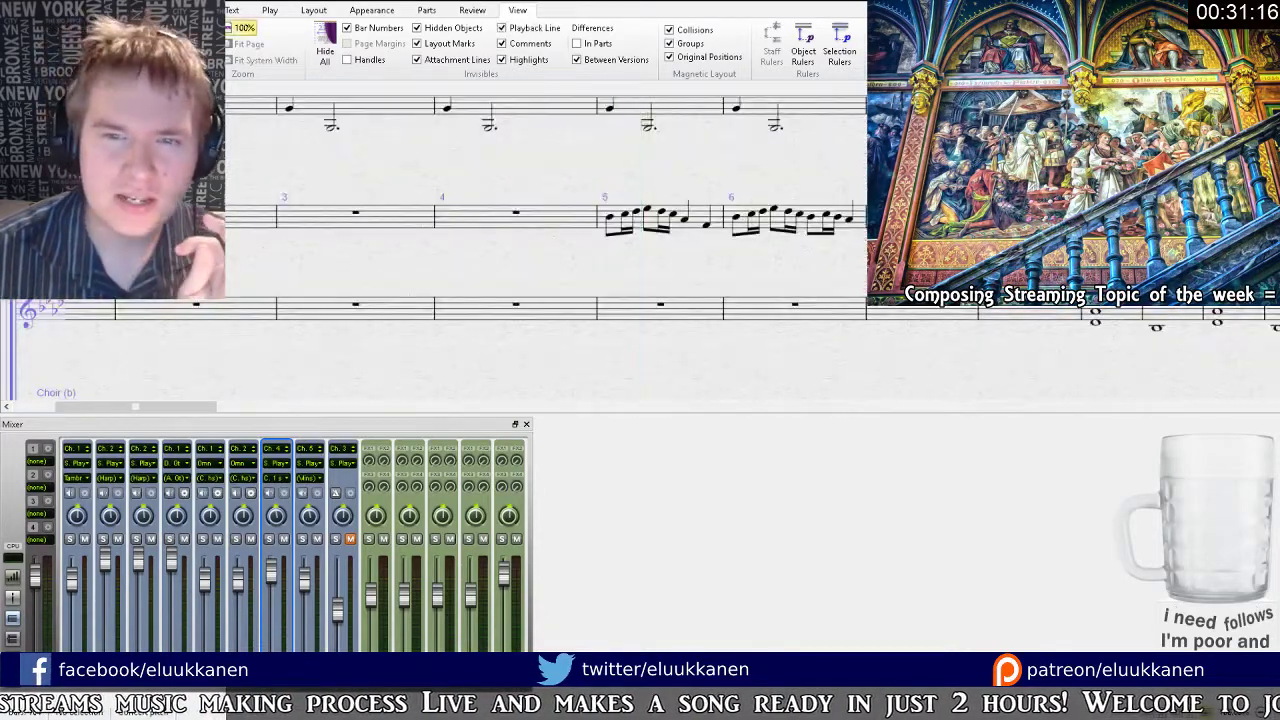
# Switch the upper Violin 1 channel's playback sound to the V. 1 s patch and audition the first chord in bar 1.
pyautogui.moveTo(492, 177); pyautogui.dragTo(960, 220)
pyautogui.moveTo(597, 326); pyautogui.dragTo(687, 102)
pyautogui.moveTo(620, 302); pyautogui.dragTo(630, 194)
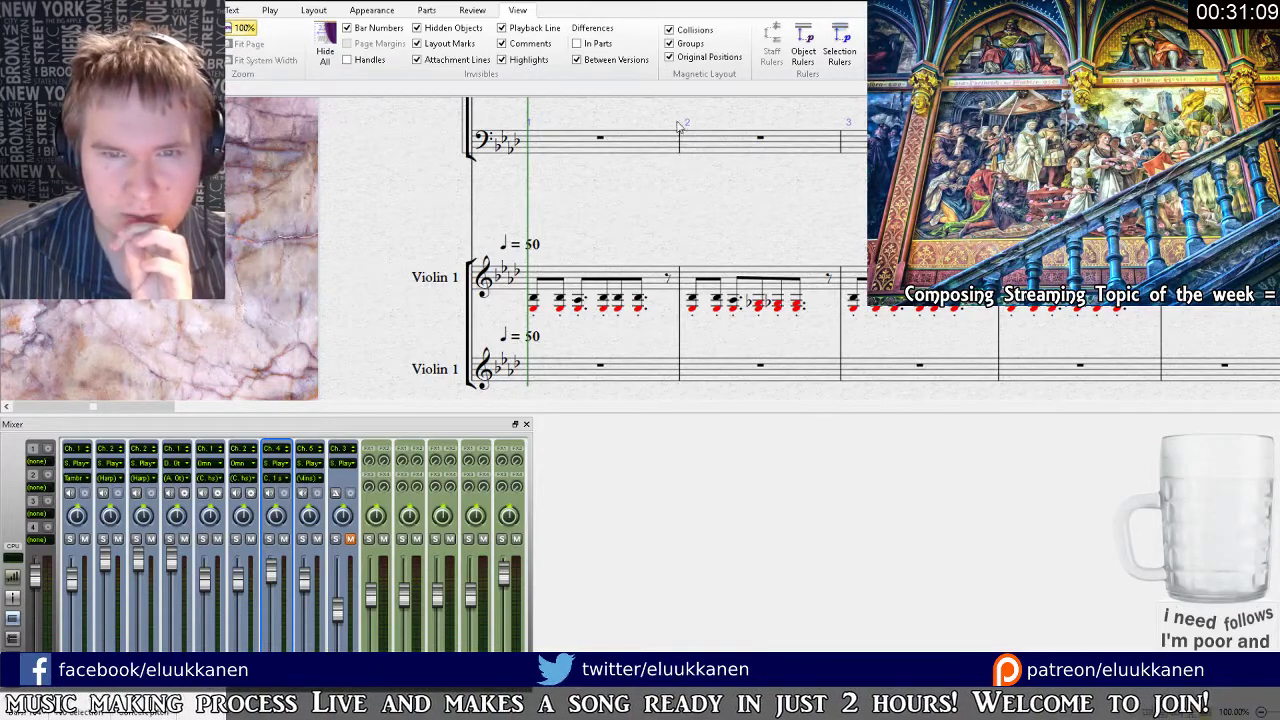
pyautogui.click(533, 303)
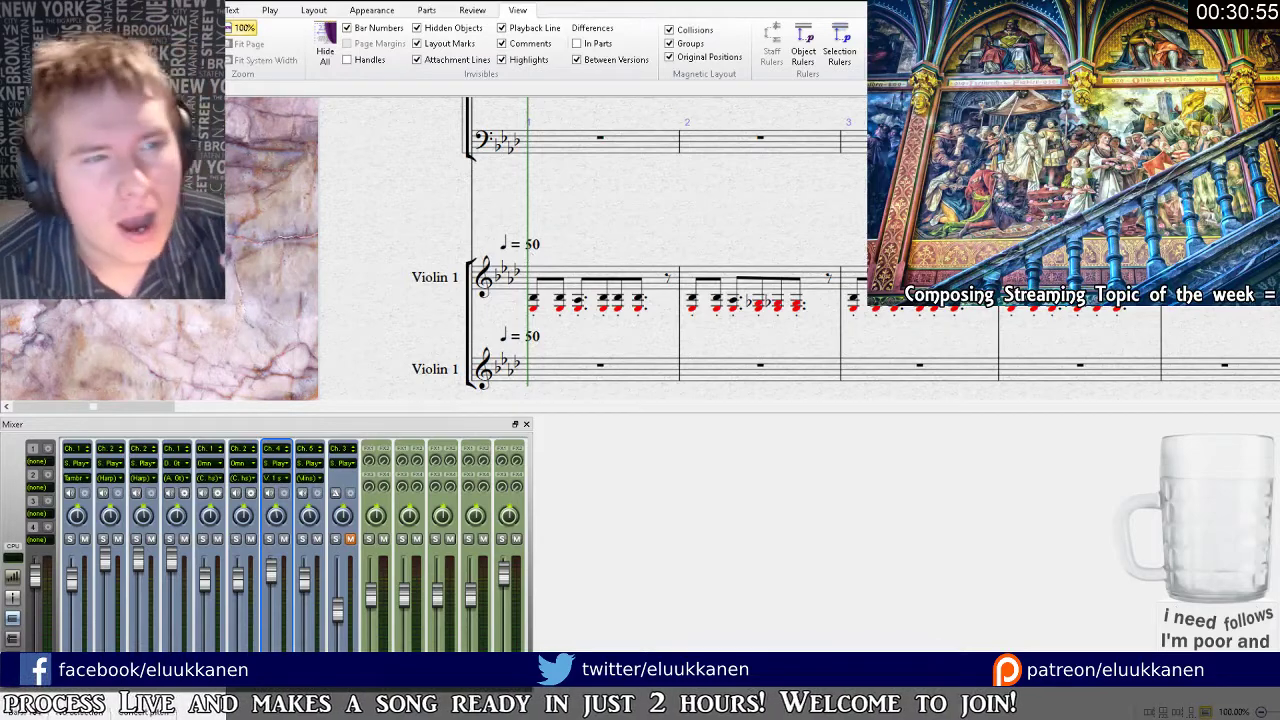
# Play bar 1 from the beginning to hear the violin chords with the new patch.
pyautogui.moveTo(713, 228); pyautogui.dragTo(582, 560)
pyautogui.moveTo(593, 340); pyautogui.dragTo(650, 300)
pyautogui.moveTo(785, 306)
pyautogui.mouseDown()
pyautogui.moveTo(679, 290)
pyautogui.moveTo(685, 166)
pyautogui.mouseUp()
pyautogui.moveTo(661, 250)
pyautogui.mouseDown()
pyautogui.moveTo(689, 223)
pyautogui.moveTo(700, 156)
pyautogui.moveTo(724, 148)
pyautogui.moveTo(677, 240)
pyautogui.moveTo(683, 217)
pyautogui.moveTo(654, 220)
pyautogui.moveTo(593, 252)
pyautogui.moveTo(615, 267)
pyautogui.mouseUp()
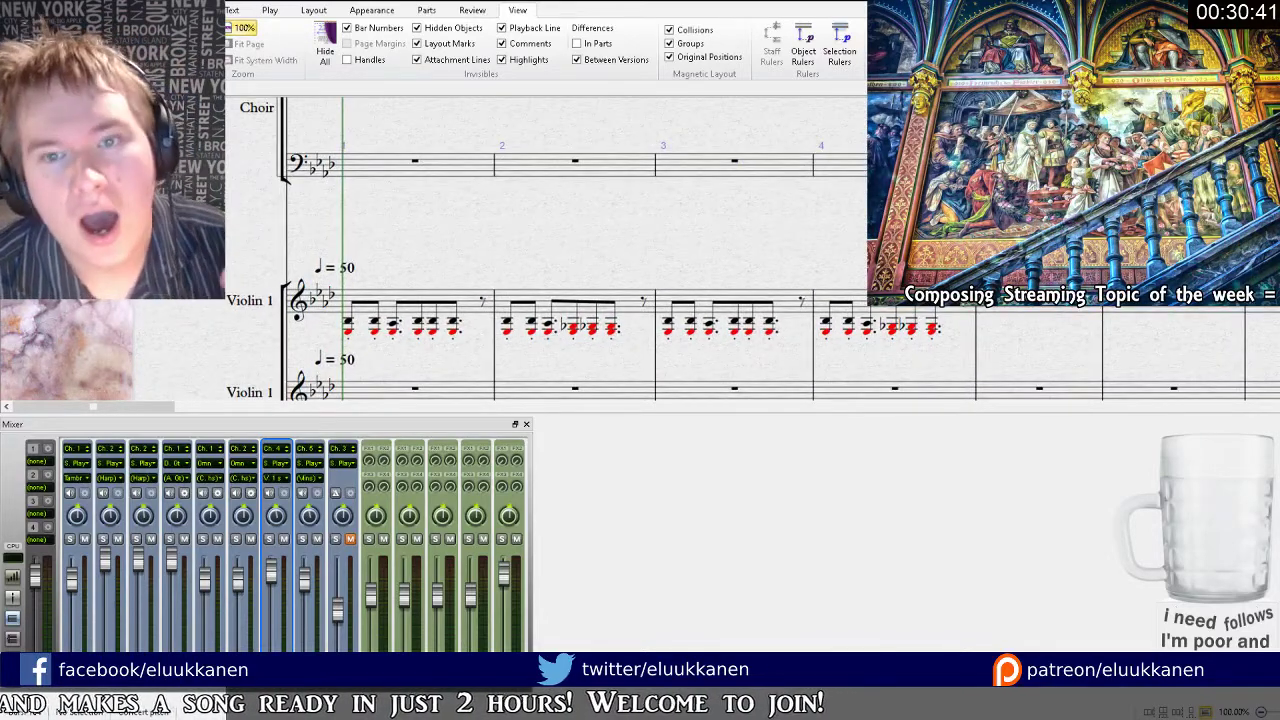
pyautogui.press('space')
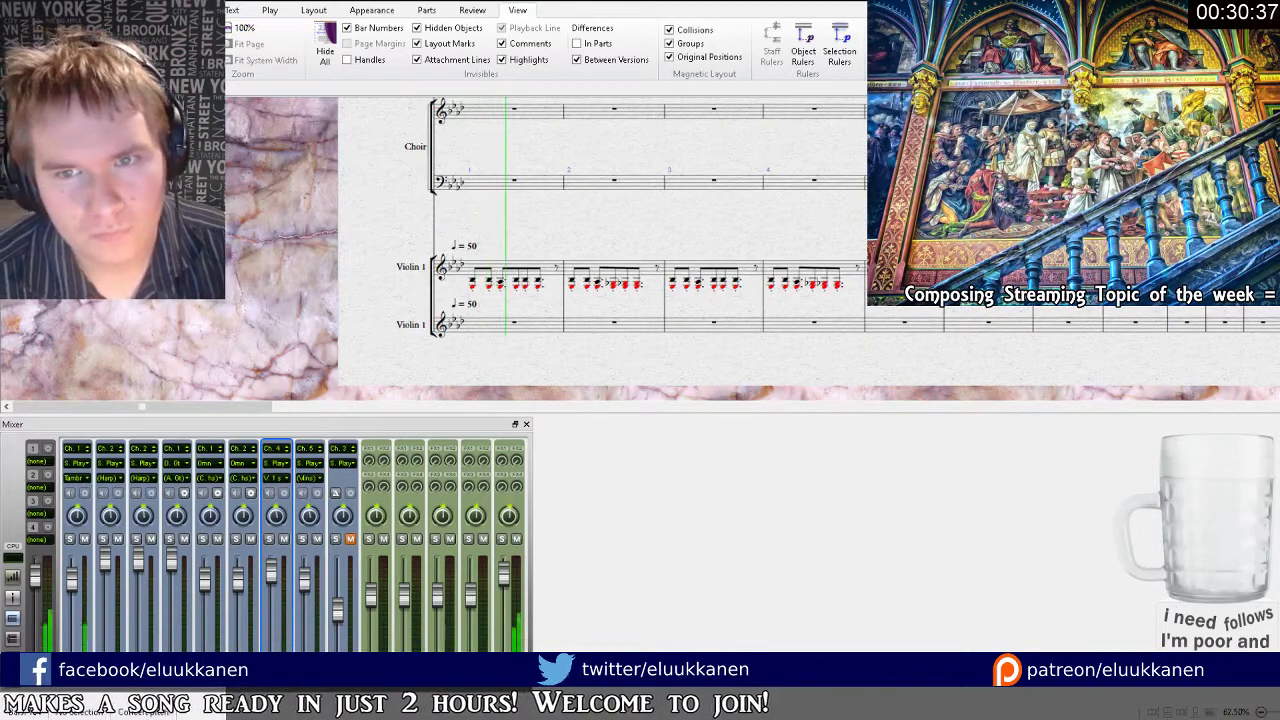
pyautogui.hotkey('ctrl', '+')
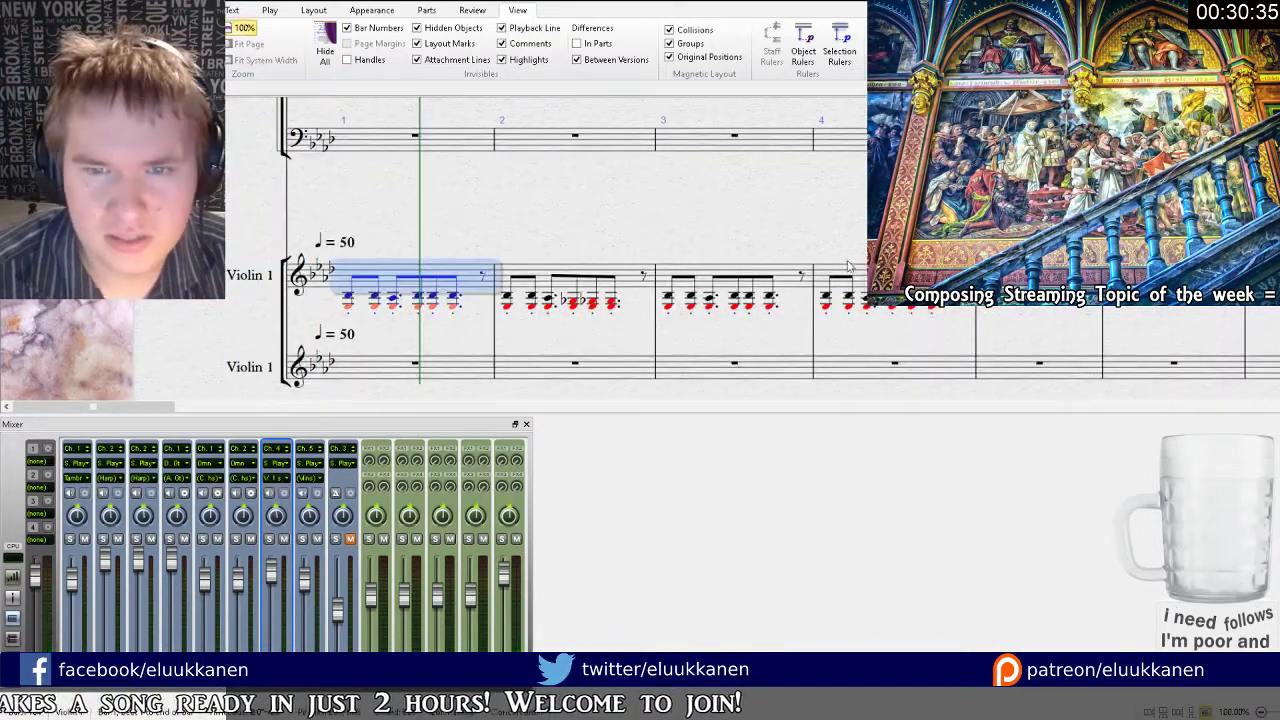
# Transpose the upper Violin 1 chords in bars 1 to 4 up one octave.
pyautogui.doubleClick(437, 277)
pyautogui.click(130, 10)
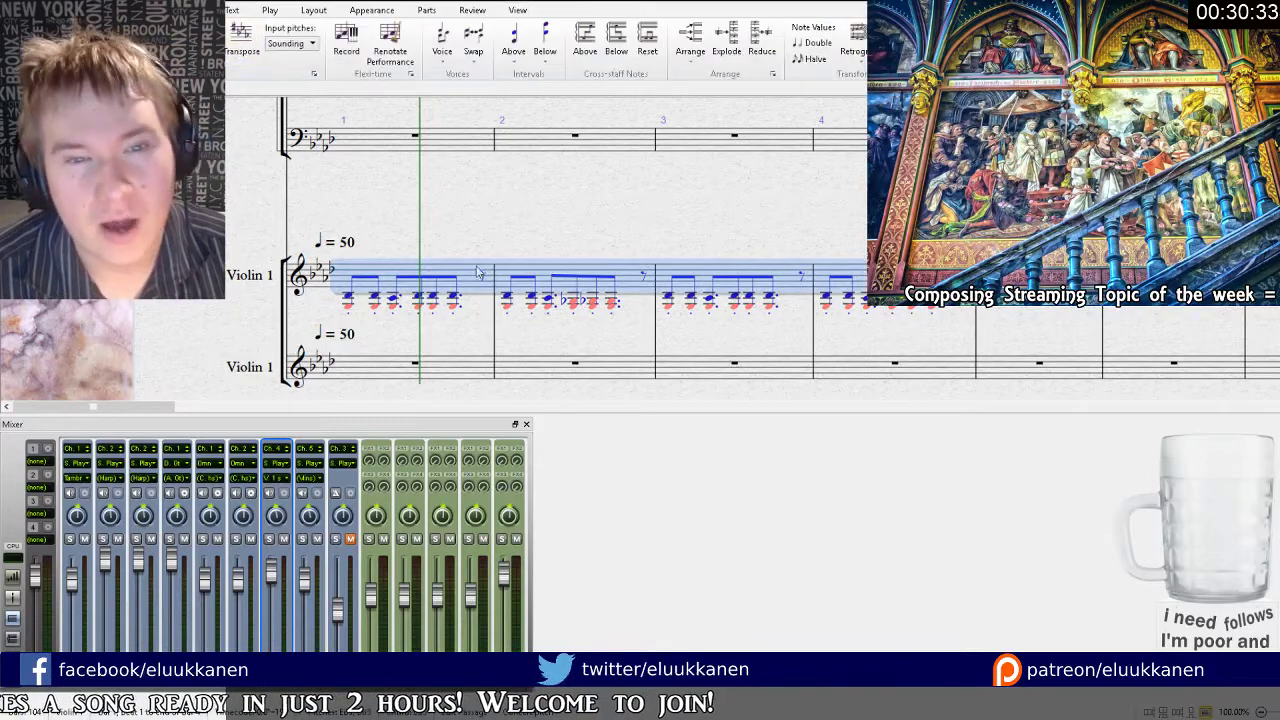
pyautogui.hotkey('ctrl', 'Up')
pyautogui.click(818, 207)
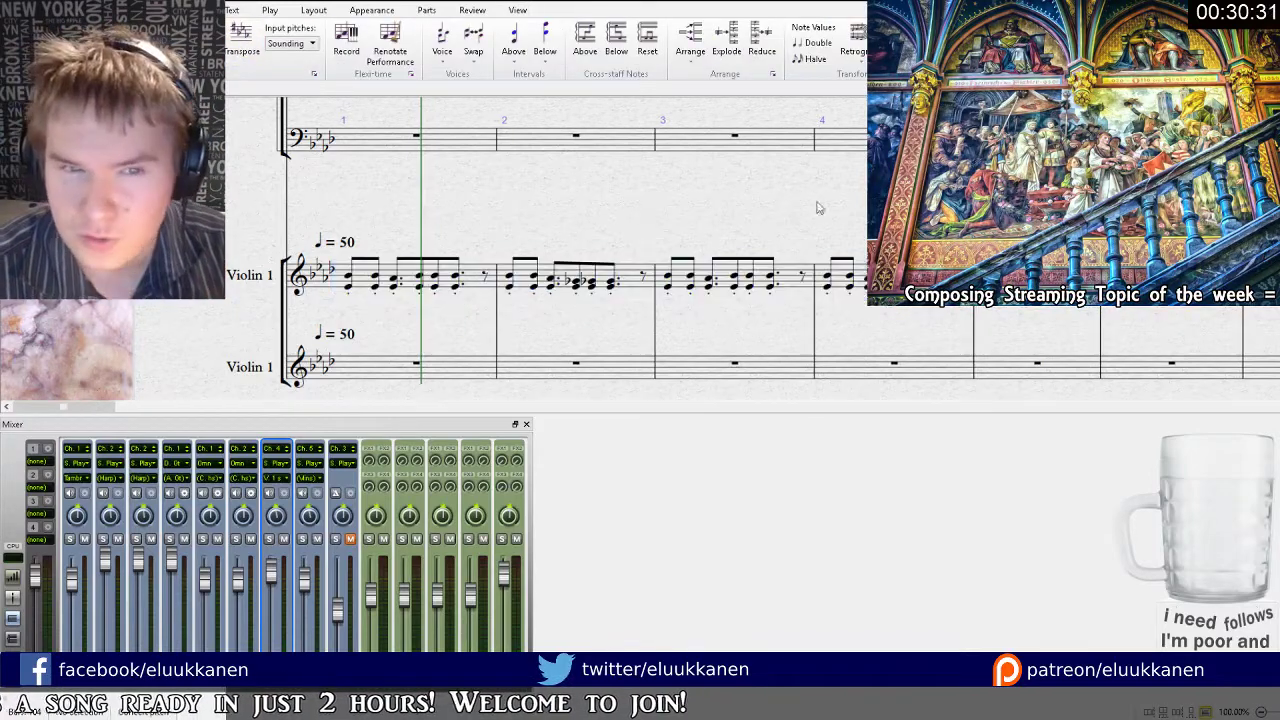
# Play bars 1 and 2 from the beginning to hear the violin chords an octave higher.
pyautogui.press('space')
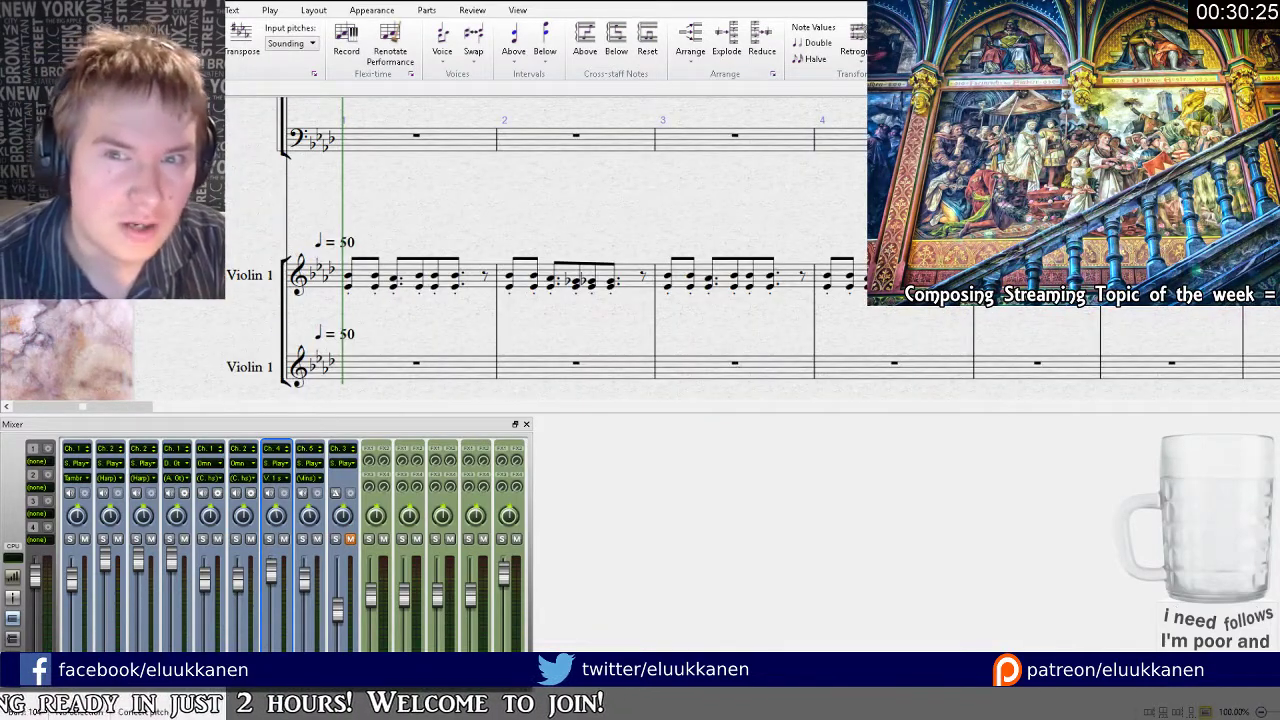
pyautogui.press('space')
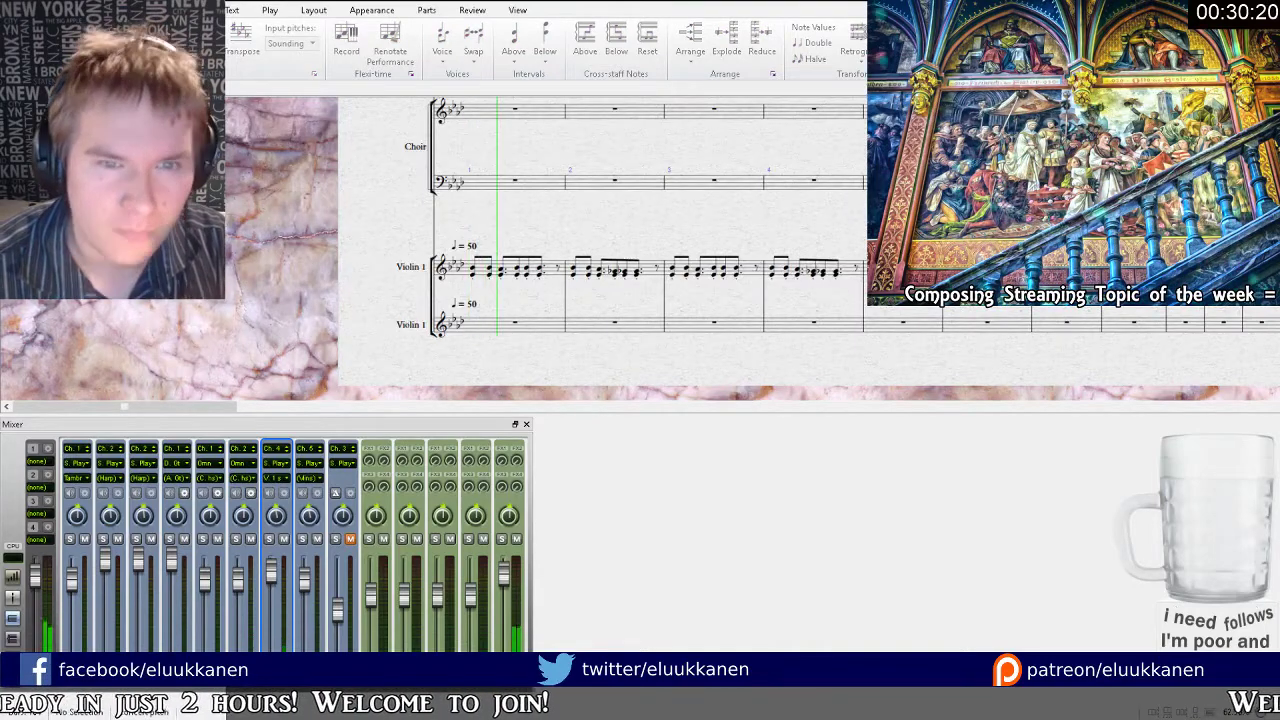
pyautogui.moveTo(643, 230); pyautogui.dragTo(623, 286)
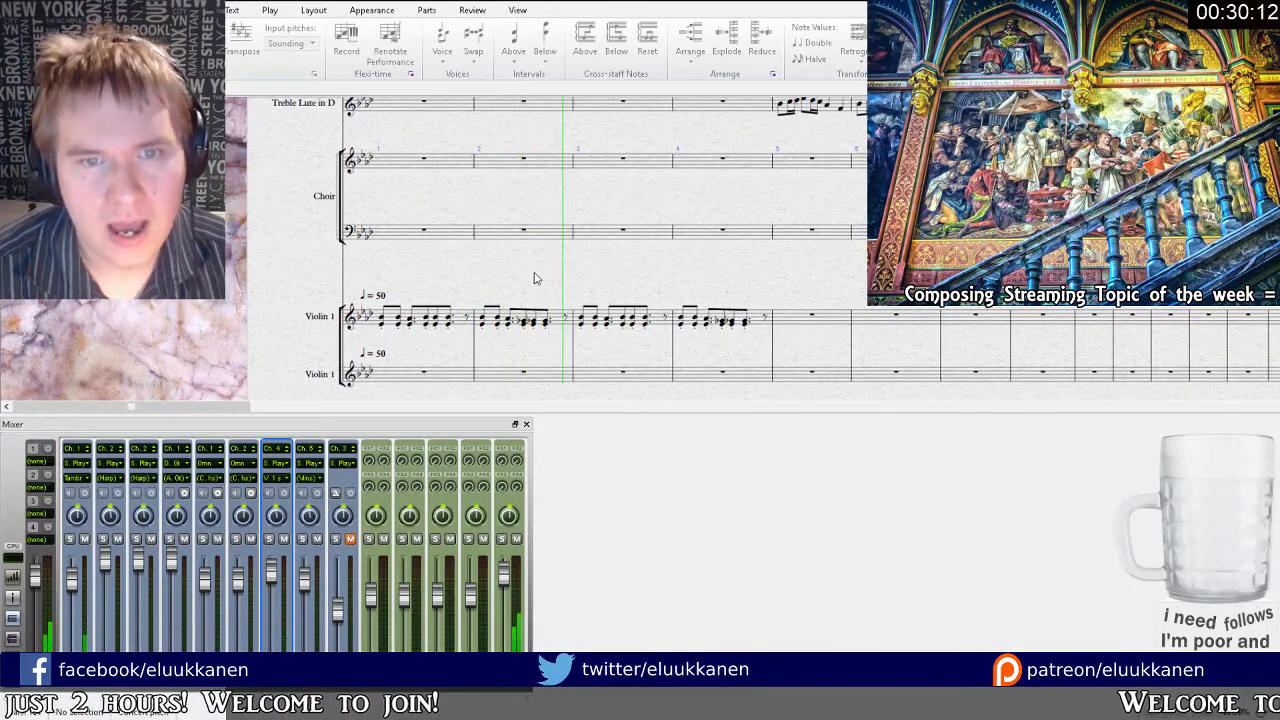
pyautogui.press('space')
# Enter a whole note in bar 3 of the lower Violin 1 staff and open that channel's playback device settings.
pyautogui.scroll(2, 534, 278)
pyautogui.moveTo(612, 258); pyautogui.dragTo(655, 177)
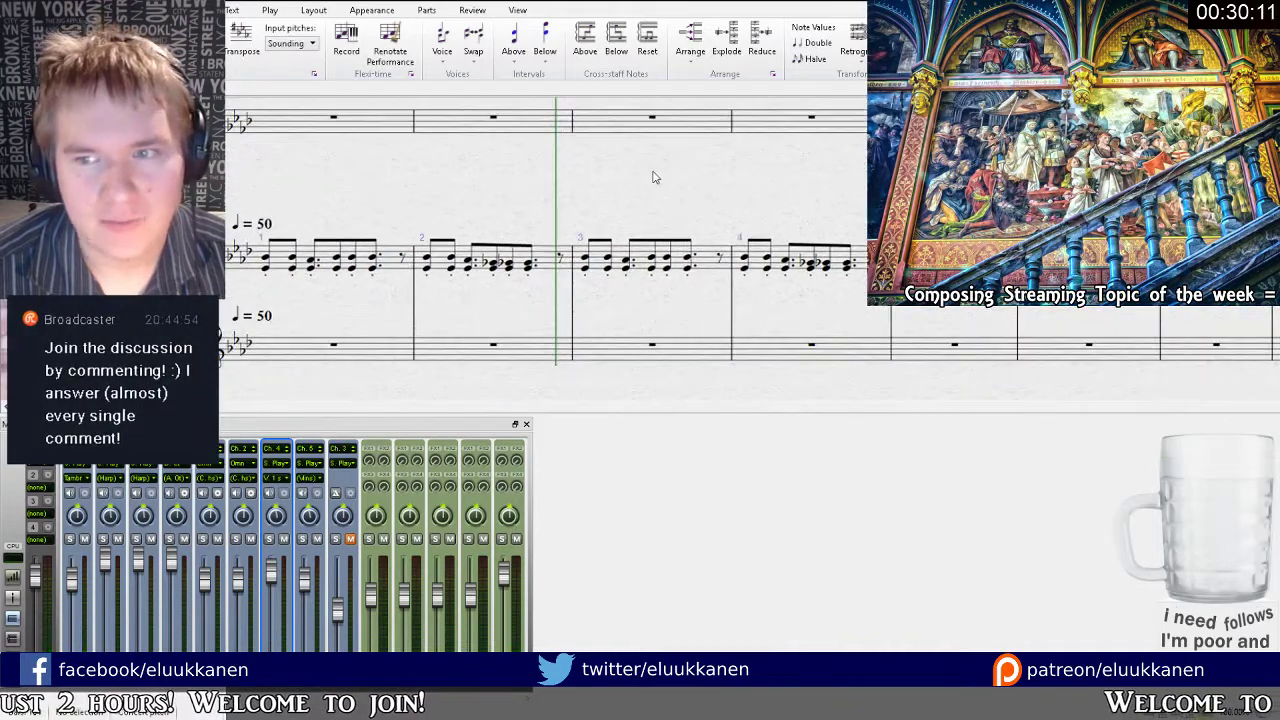
pyautogui.click(588, 357)
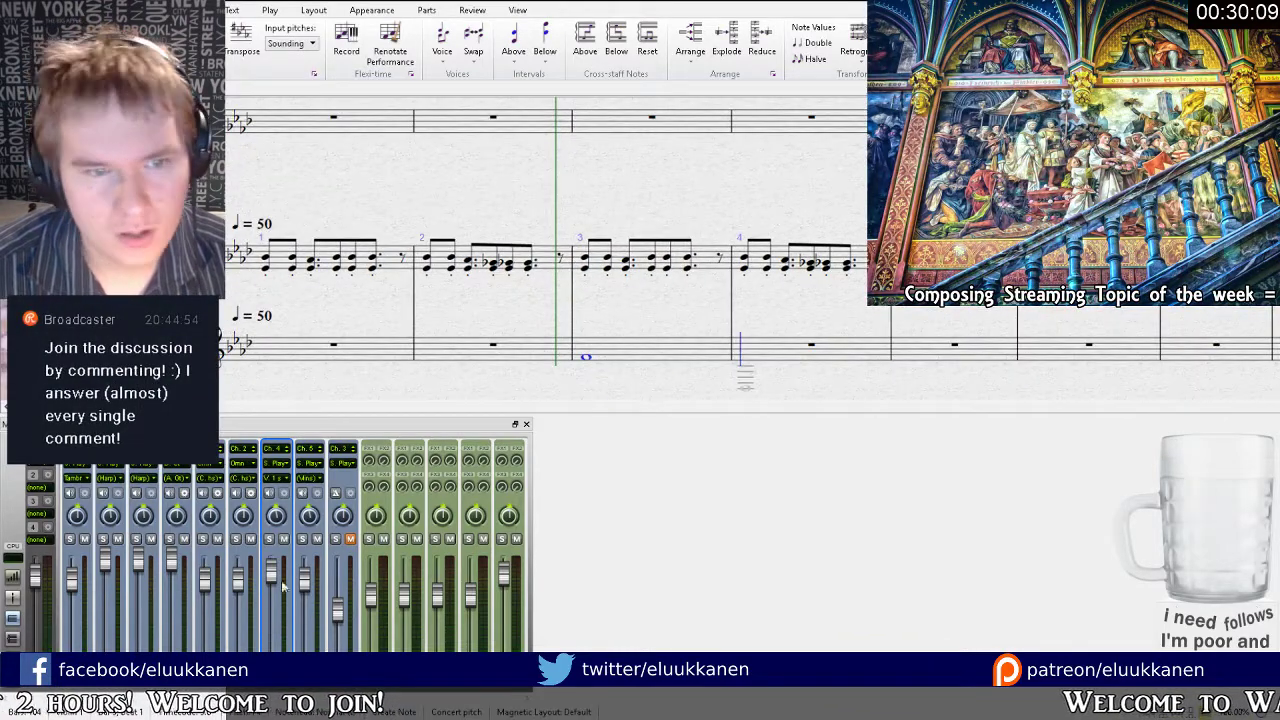
pyautogui.click(317, 469)
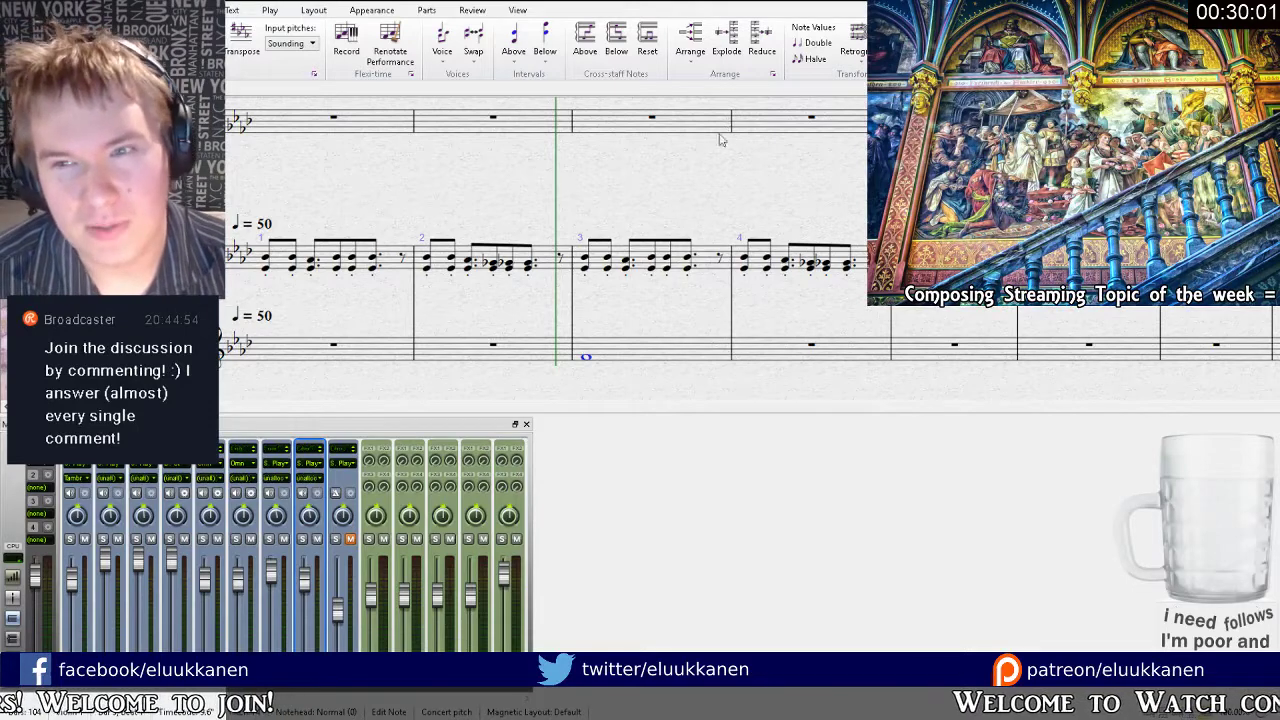
# Replace the whole note in bar 3 of the lower Violin 1 staff with dotted quarters Eb5, C5 and Db5, the last tied into bar 4.
pyautogui.scroll(-1, 605, 326)
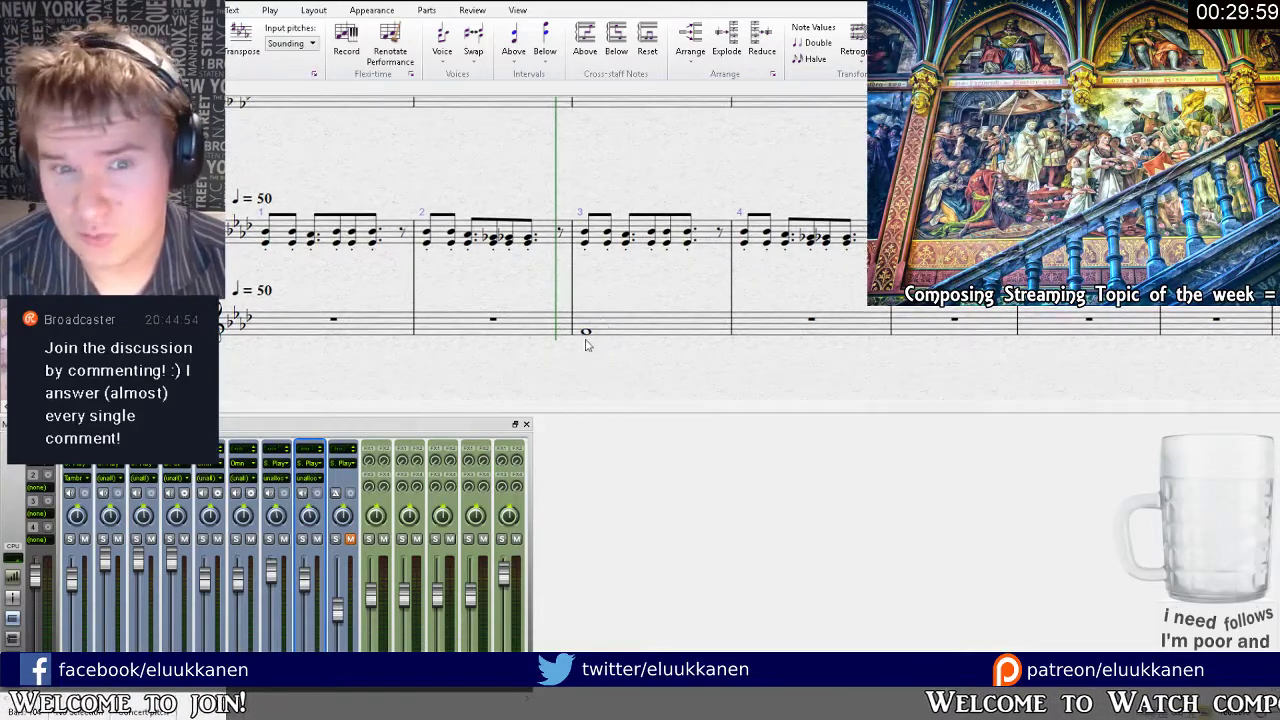
pyautogui.click(587, 333)
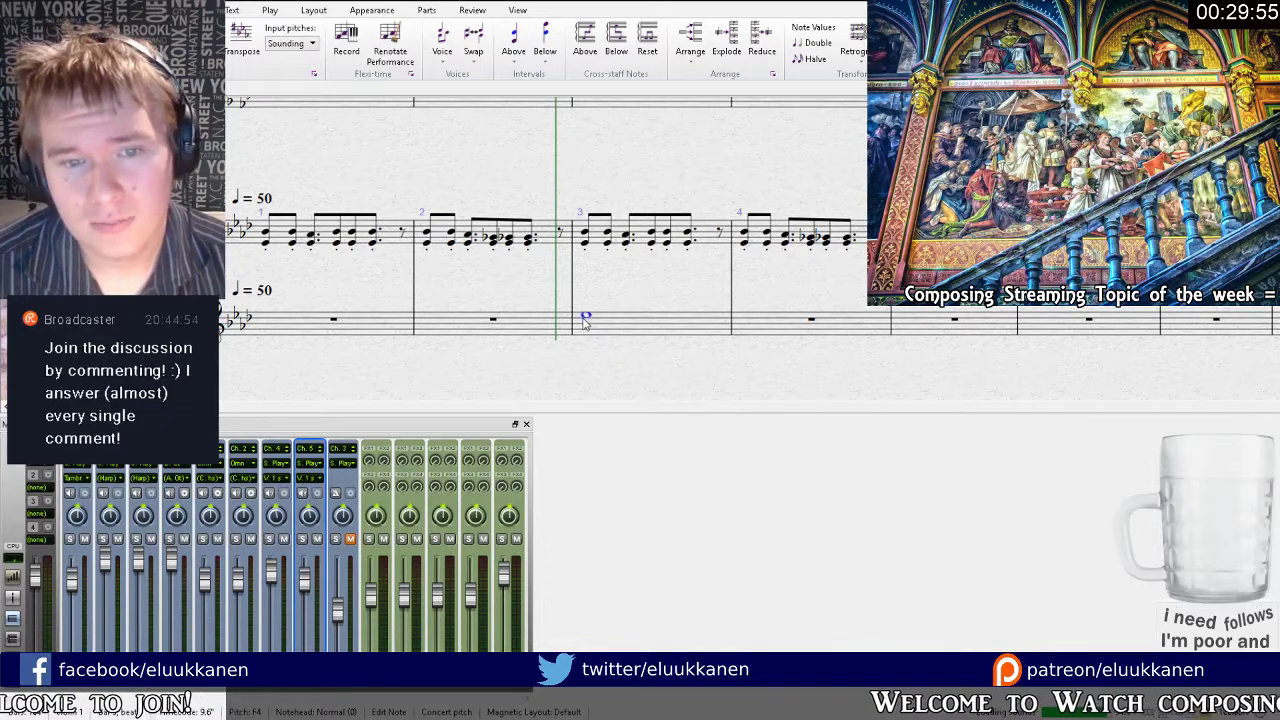
pyautogui.press('Up')
pyautogui.press('Up')
pyautogui.press('4')
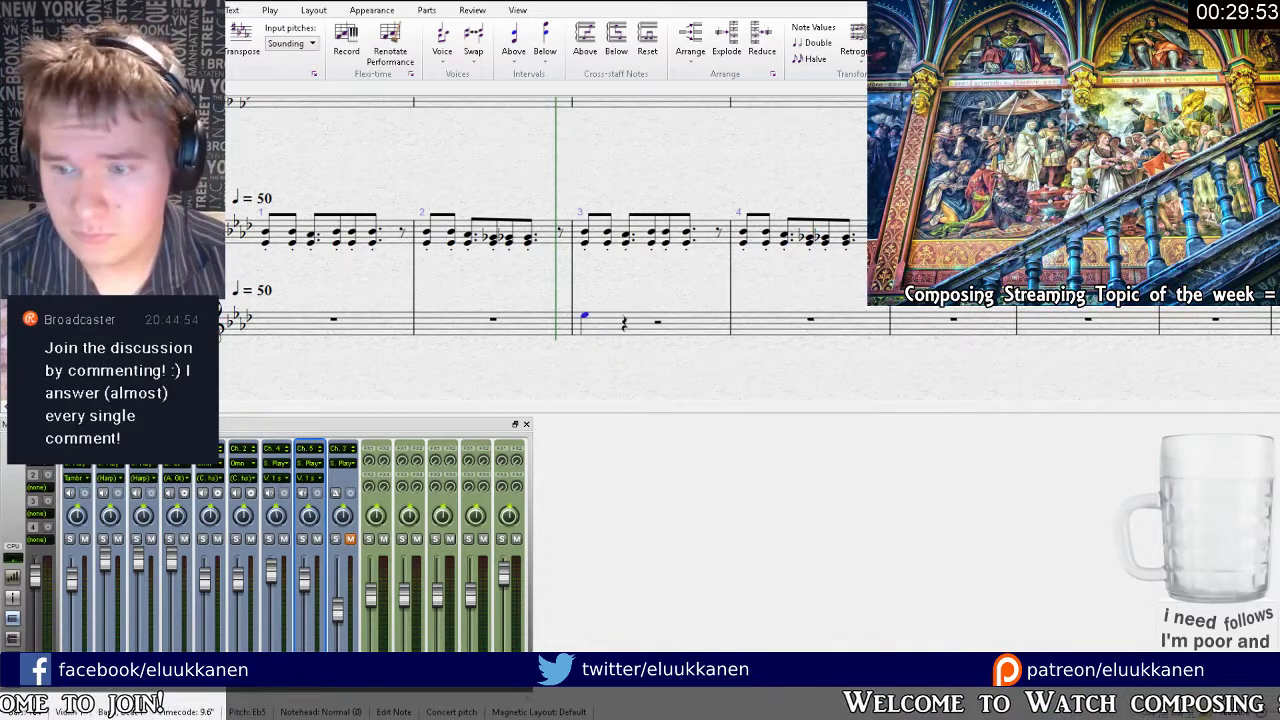
pyautogui.click(641, 320)
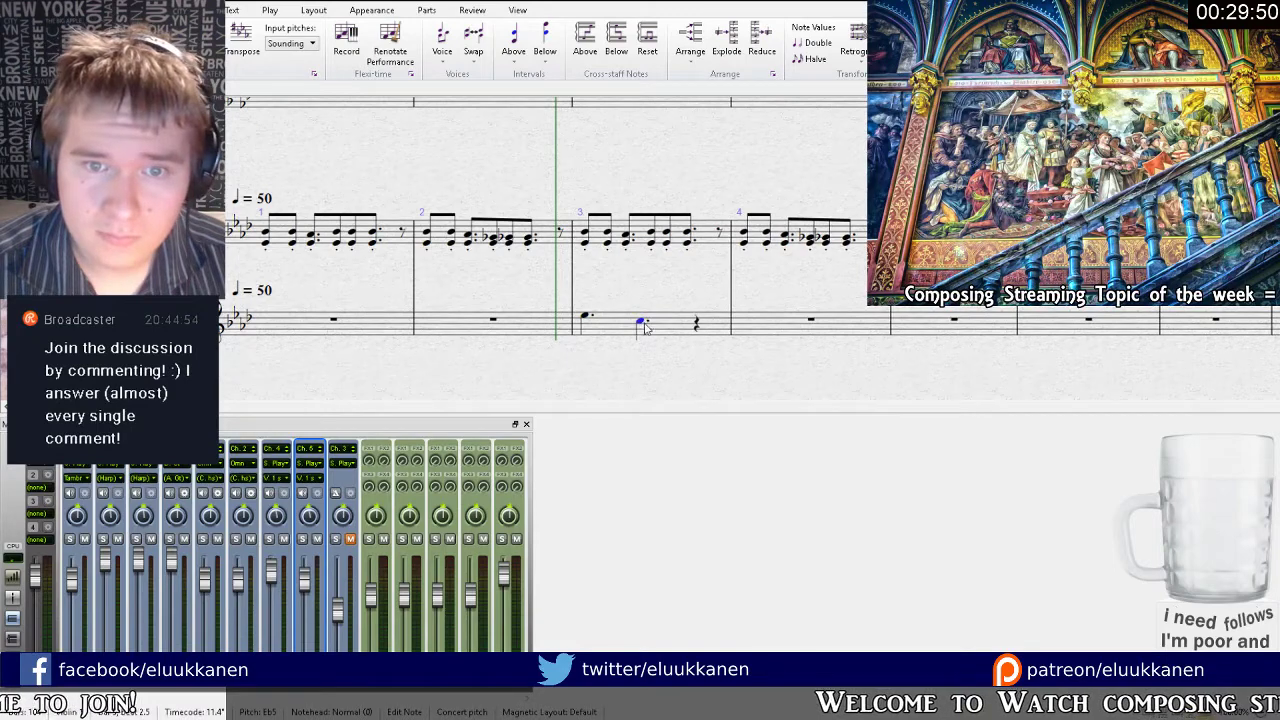
pyautogui.press('c')
pyautogui.keyDown('alt'); pyautogui.click(698, 328); pyautogui.keyUp('alt')
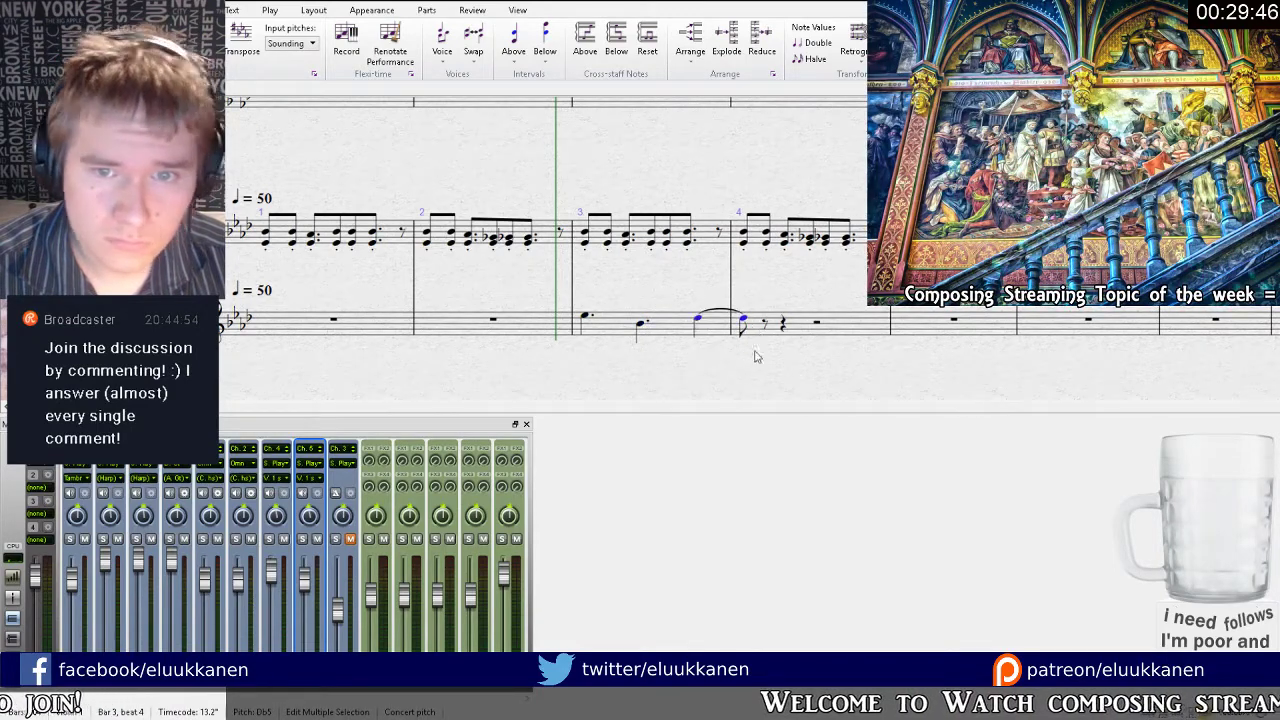
# Lengthen the tied Db5 at the start of bar 4 in the lower Violin 1 staff to a whole note.
pyautogui.press('Escape')
pyautogui.click(744, 316)
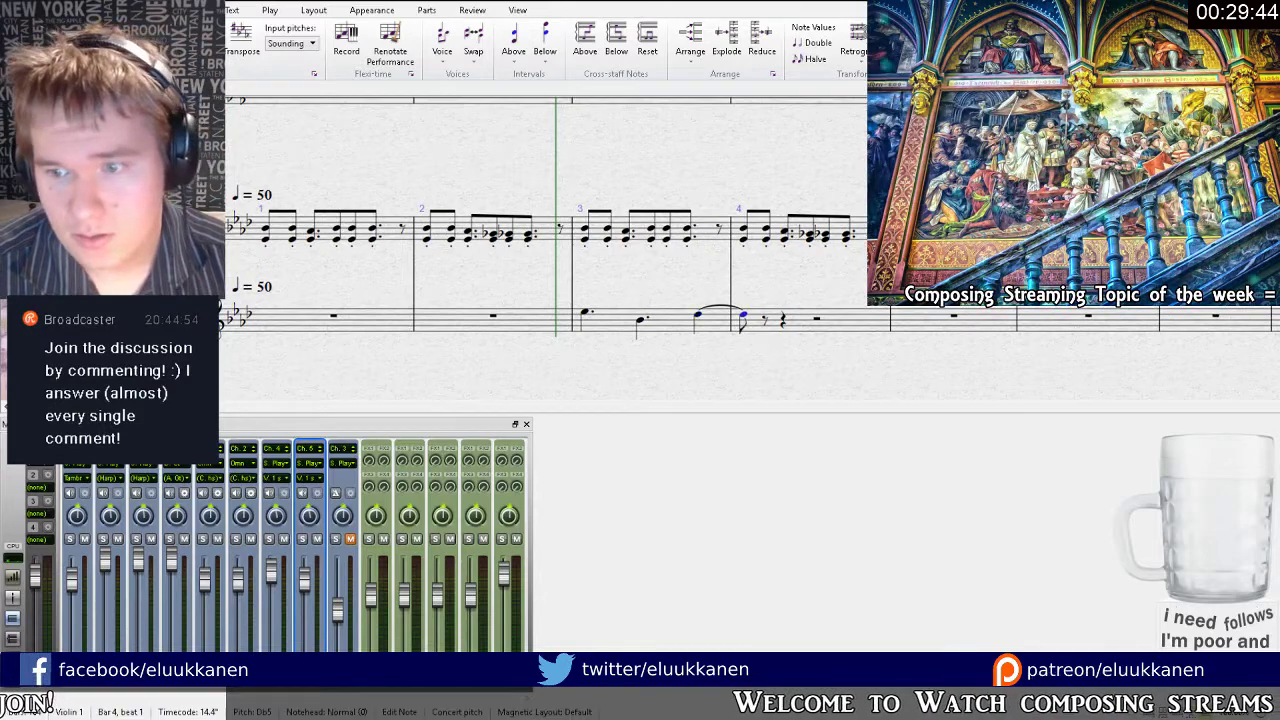
pyautogui.press('6')
pyautogui.press('Escape')
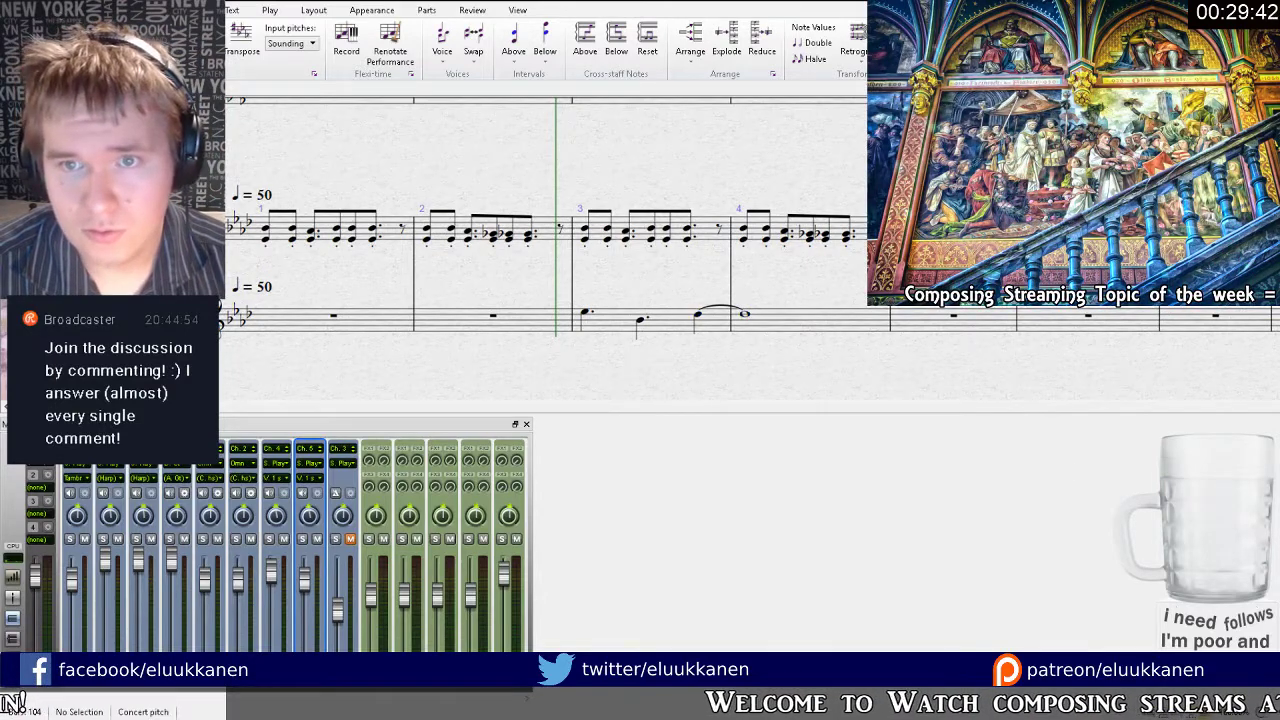
# Play the violin introduction to hear the new lower Violin 1 line in bars 3 and 4.
pyautogui.hotkey('ctrl', '-')
pyautogui.moveTo(763, 209); pyautogui.dragTo(727, 244)
pyautogui.press('space')
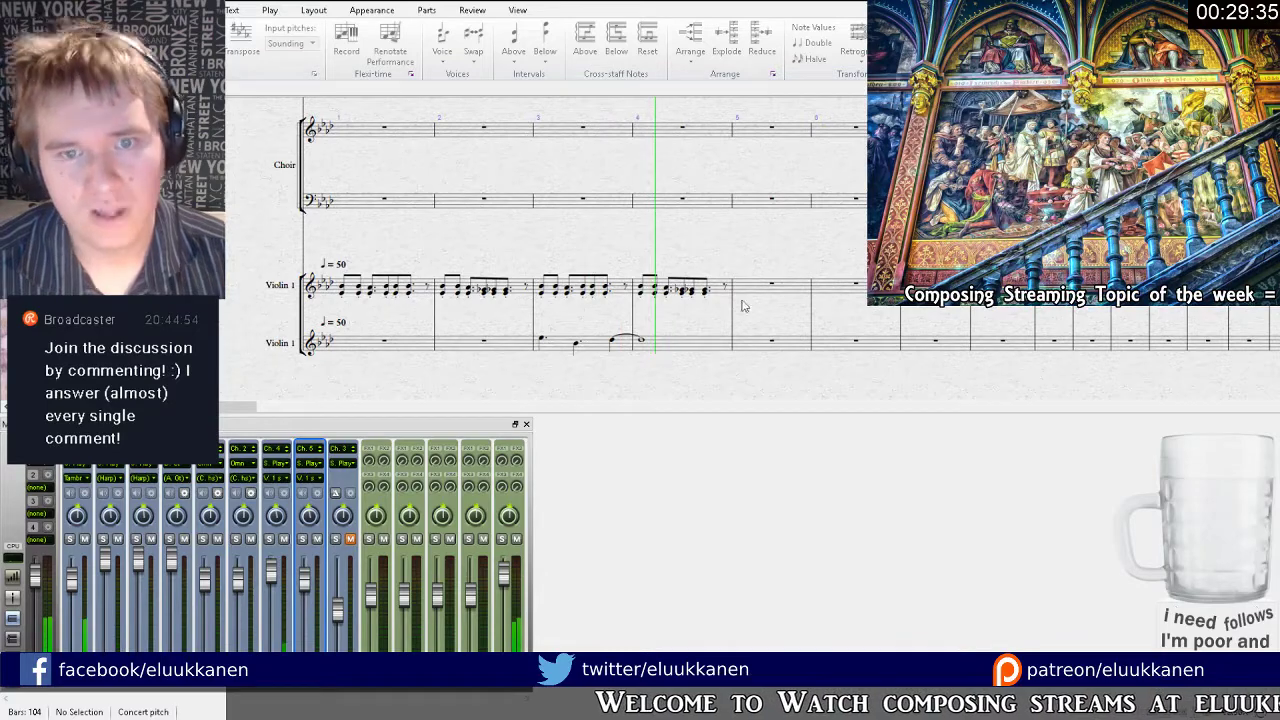
# Shorten the tied Db5 in bar 4 of the lower Violin 1 staff to a quarter note and follow it with quarters C5, Bb4 and Eb4.
pyautogui.hotkey('ctrl', '+')
pyautogui.moveTo(696, 326); pyautogui.dragTo(734, 232)
pyautogui.click(661, 285)
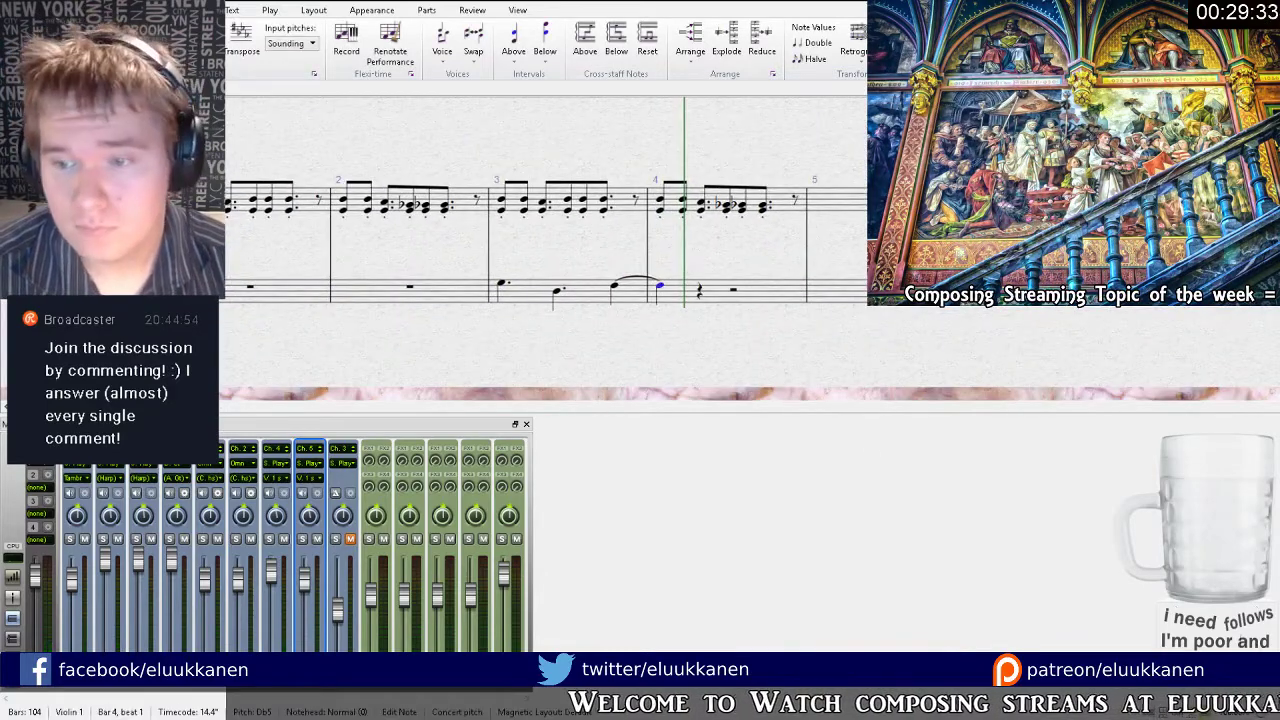
pyautogui.click(701, 291)
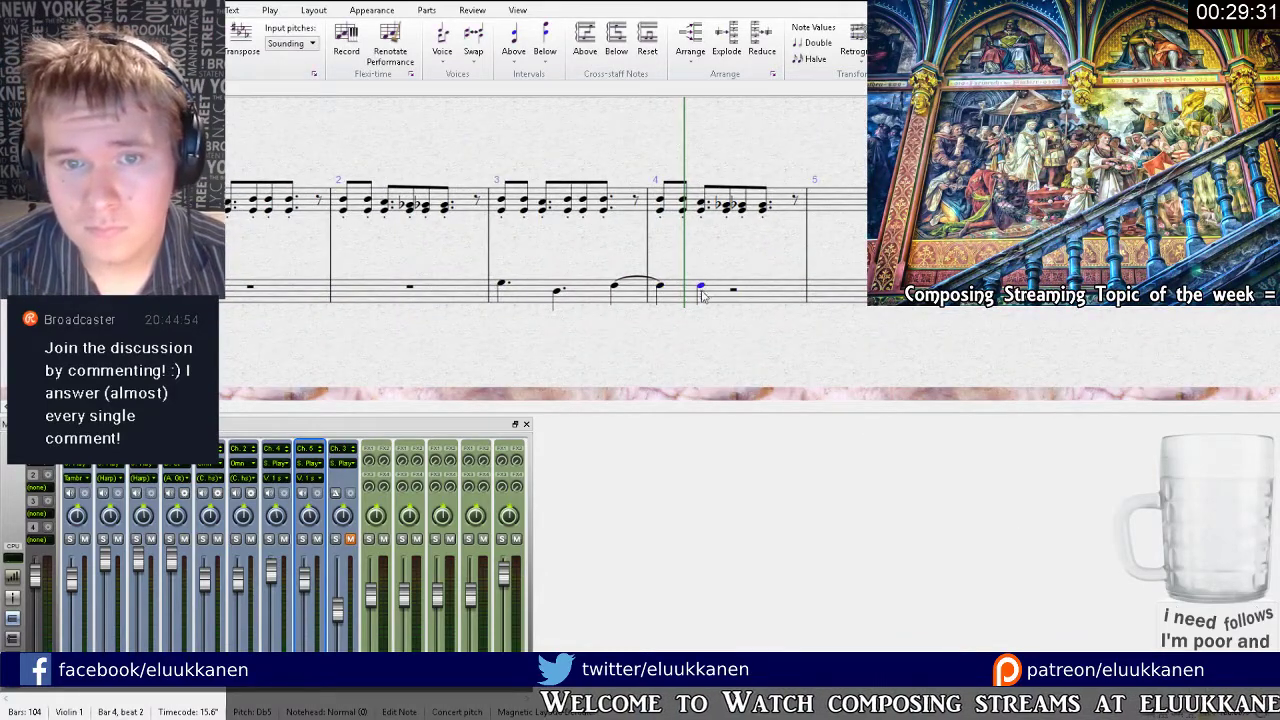
pyautogui.press('Down')
pyautogui.click(737, 294)
pyautogui.click(734, 291)
pyautogui.press('d')
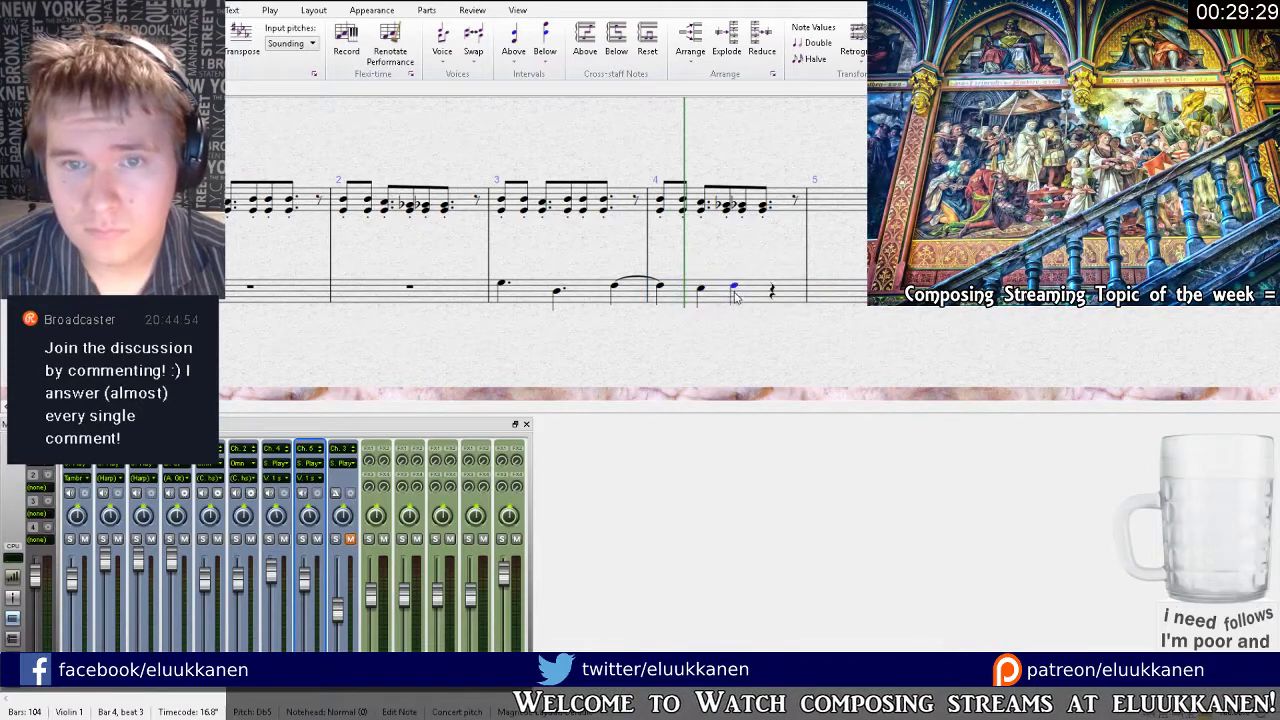
pyautogui.press('r')
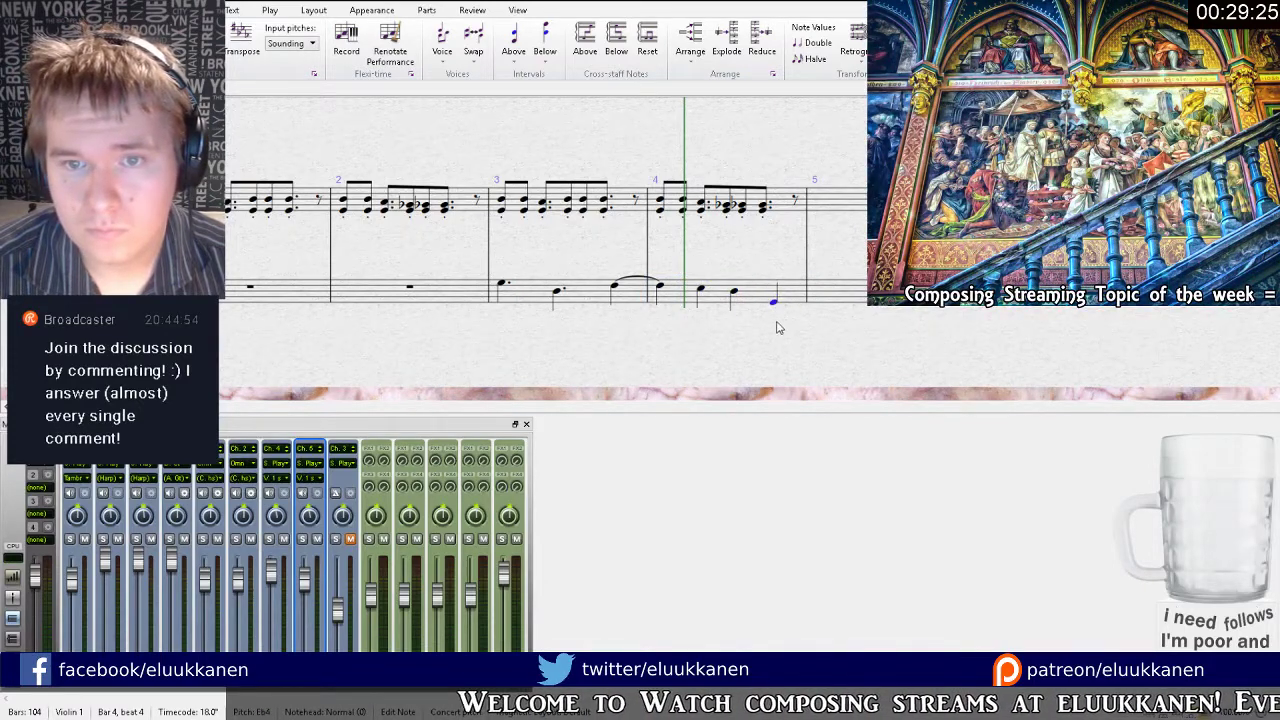
pyautogui.press('Escape')
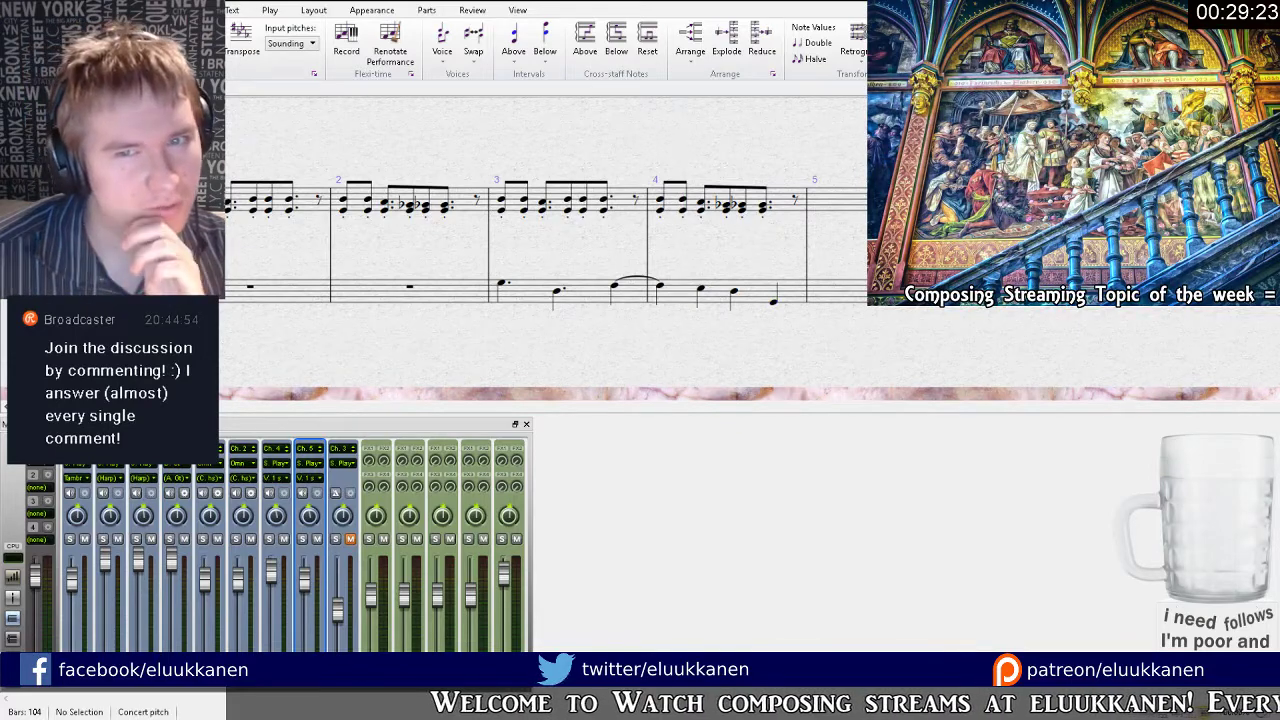
# Play the score up to bar 7 to hear the extended violin line with the other instruments, closing the mixer during playback.
pyautogui.press('space')
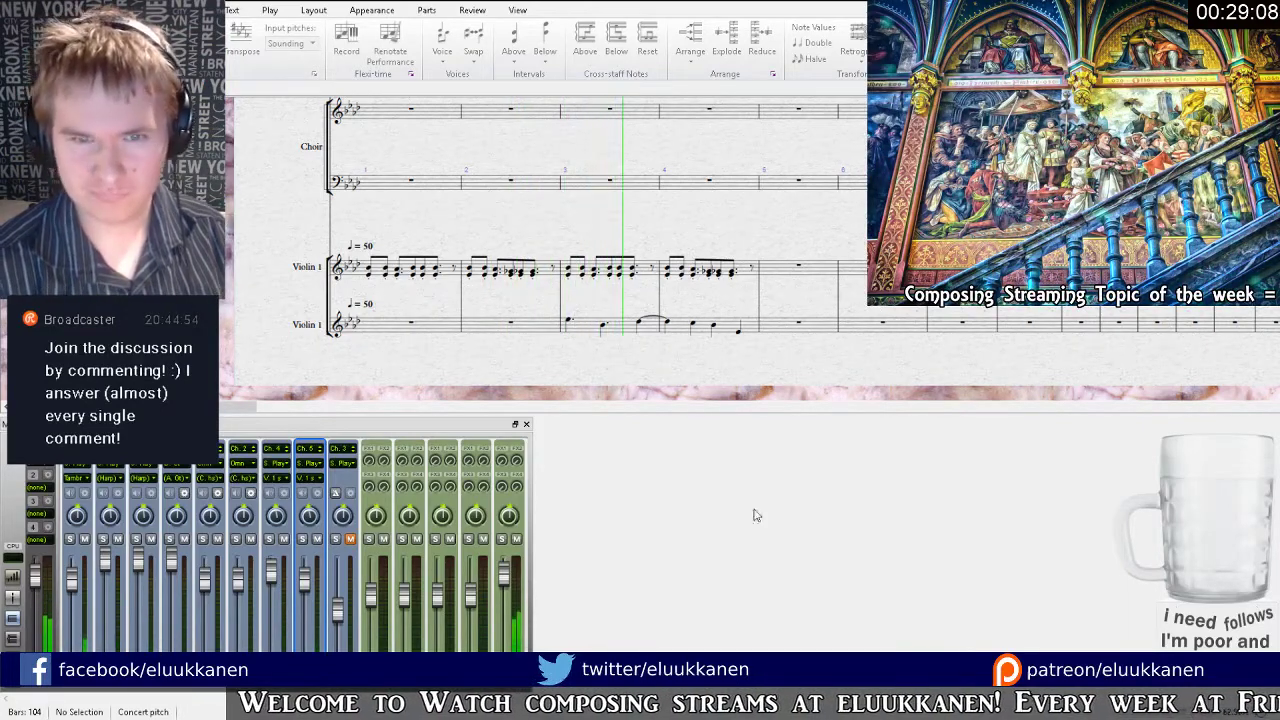
pyautogui.moveTo(708, 208); pyautogui.dragTo(664, 239)
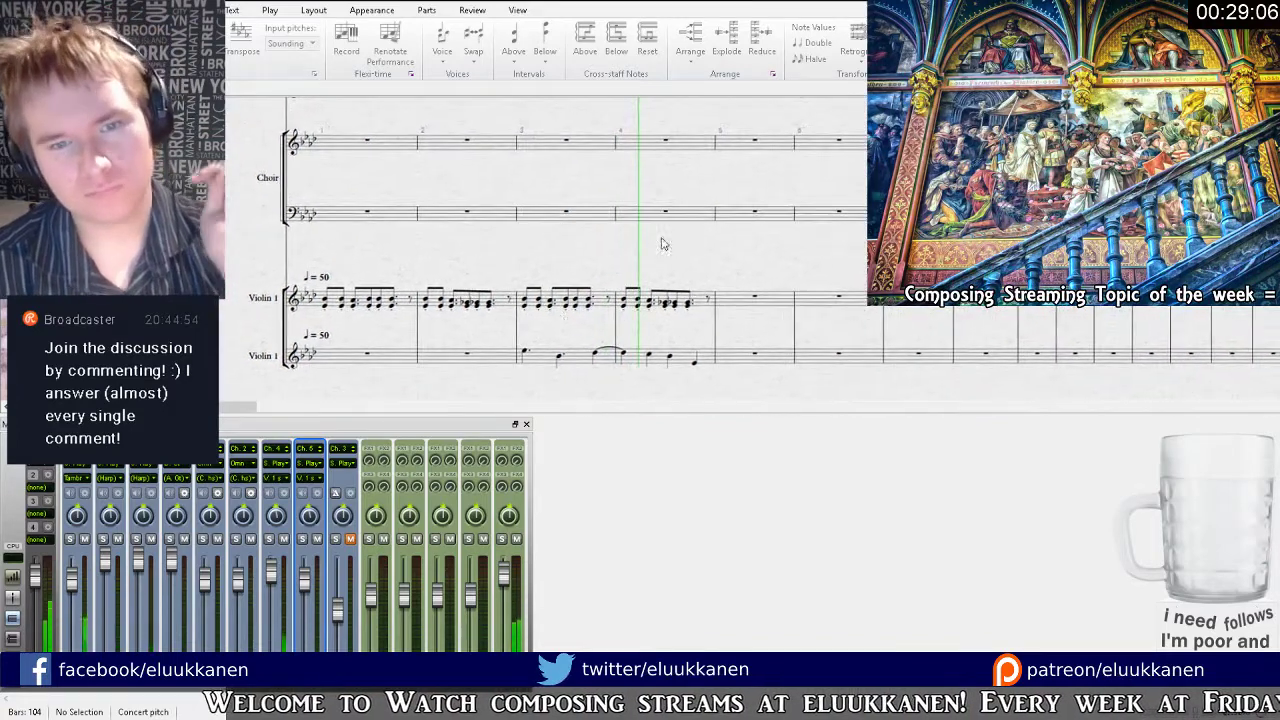
pyautogui.click(13, 580)
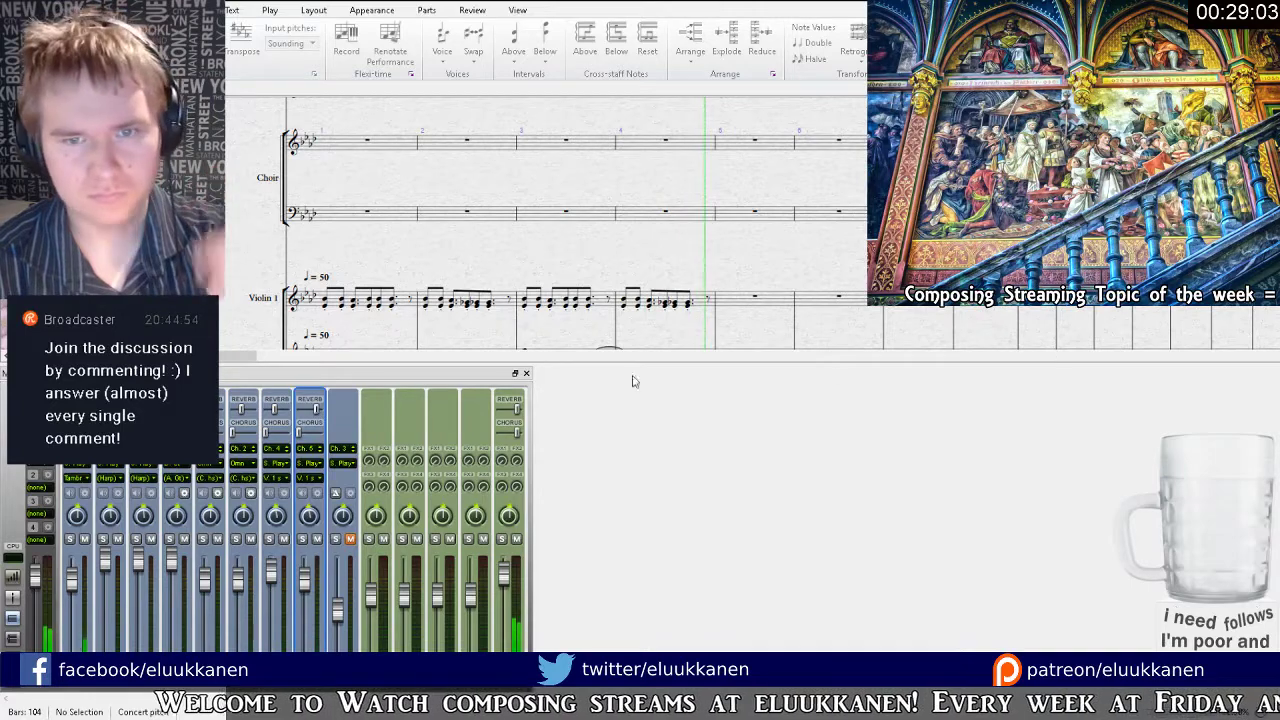
pyautogui.click(526, 373)
pyautogui.moveTo(761, 298); pyautogui.dragTo(680, 246)
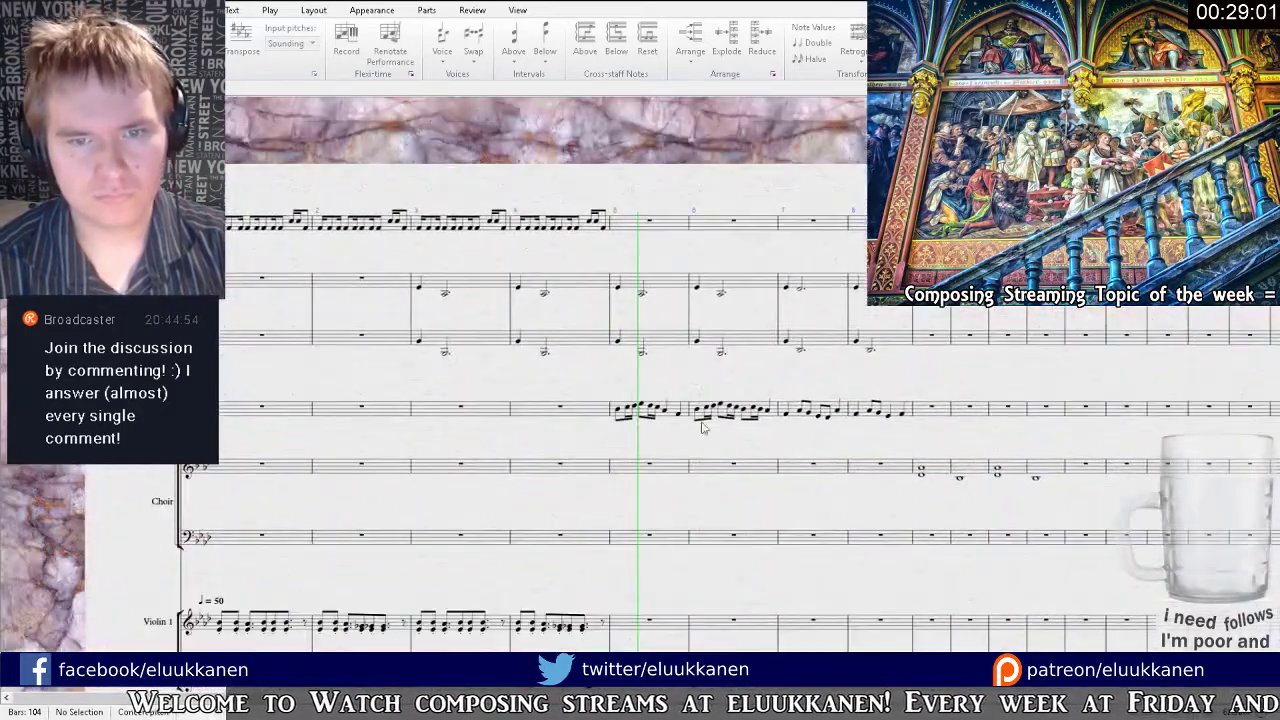
pyautogui.moveTo(650, 515); pyautogui.dragTo(641, 420)
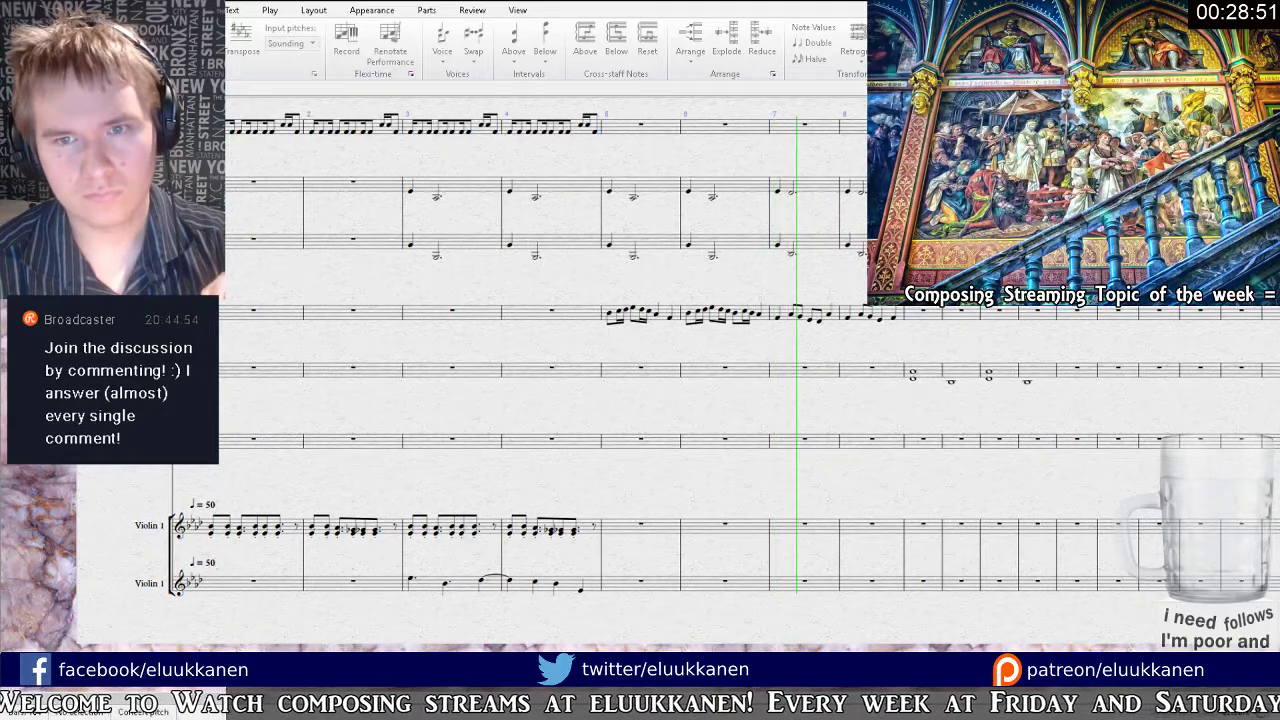
pyautogui.press('space')
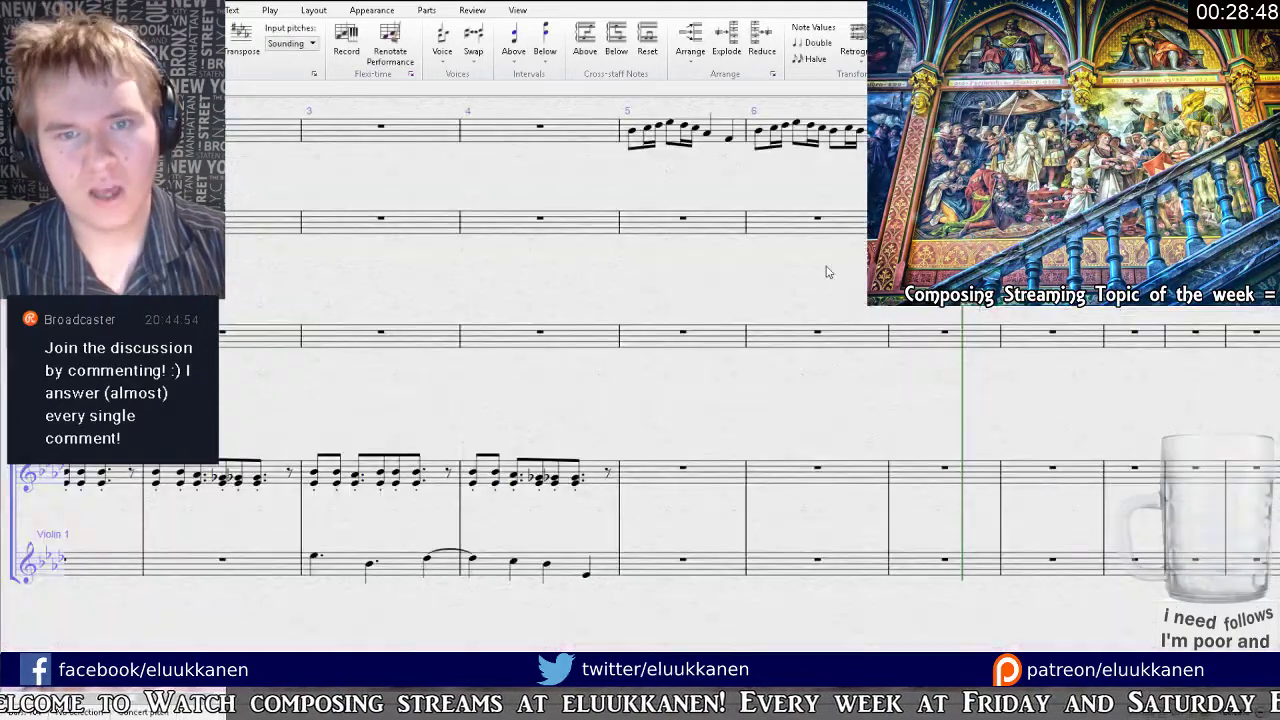
pyautogui.moveTo(828, 273); pyautogui.dragTo(661, 555)
pyautogui.click(652, 506)
pyautogui.scroll(-2, 653, 507)
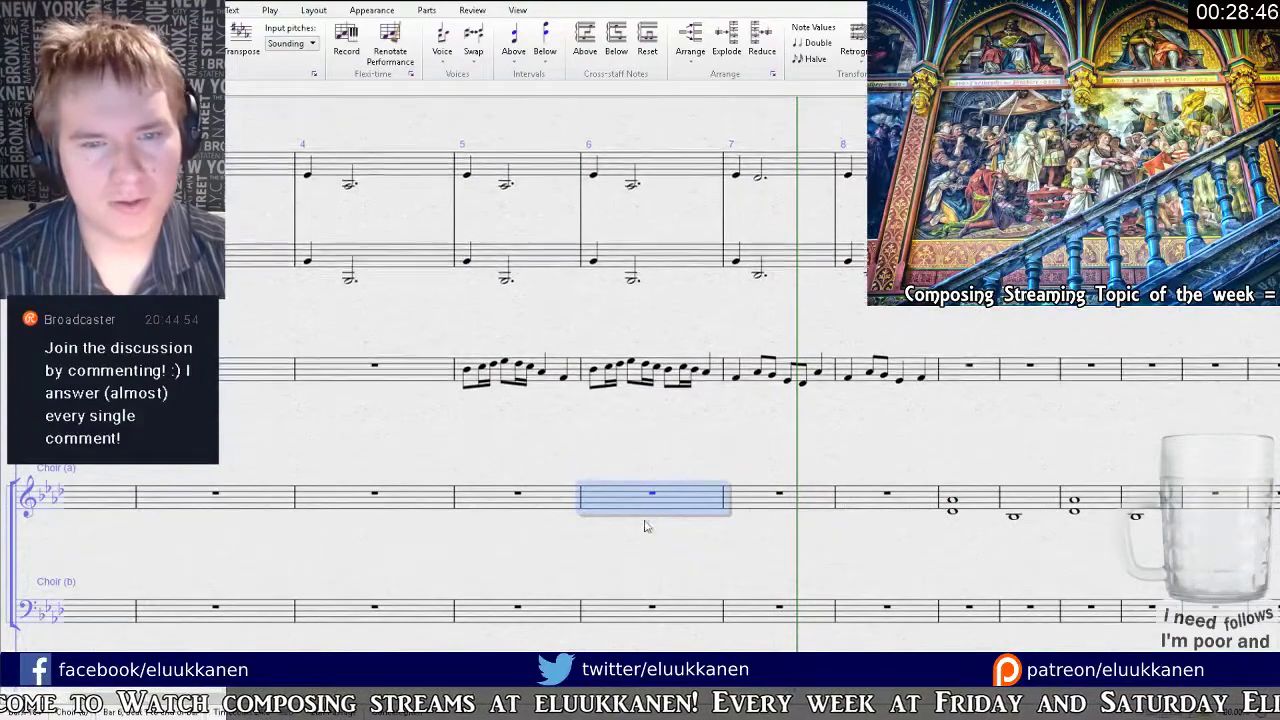
pyautogui.click(565, 390)
pyautogui.keyDown('shift'); pyautogui.click(866, 378); pyautogui.keyUp('shift')
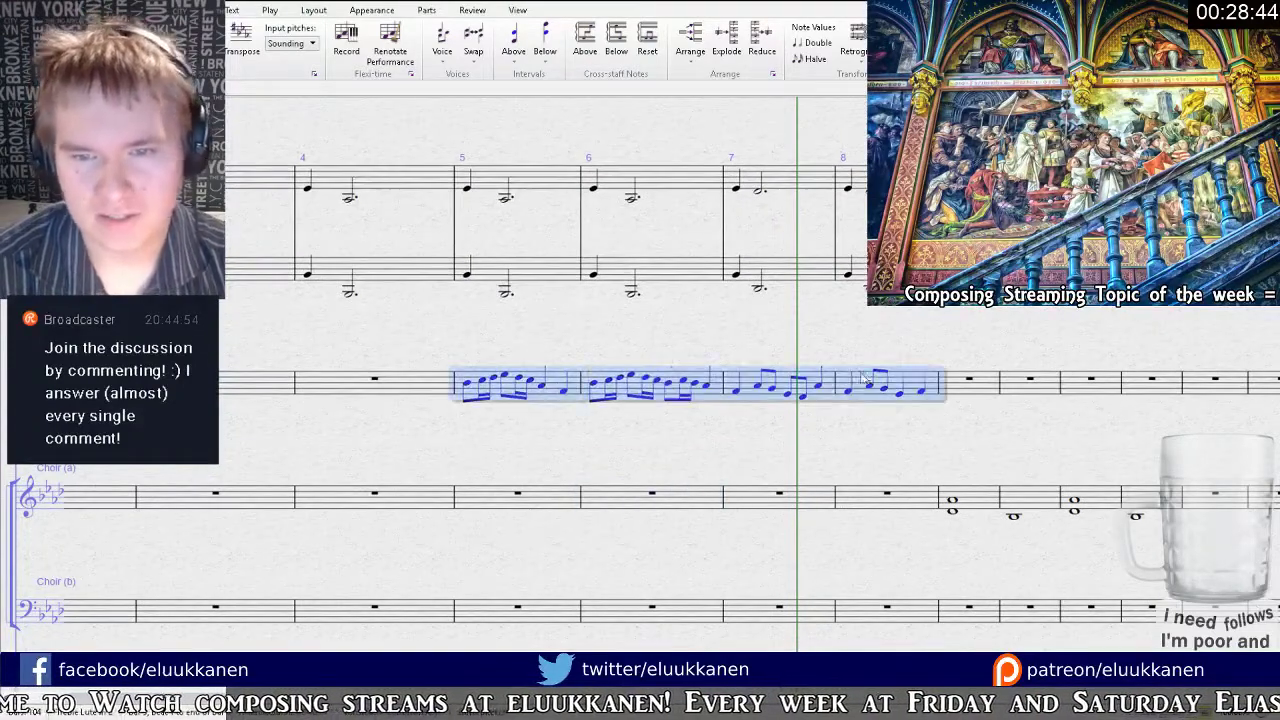
pyautogui.moveTo(520, 469); pyautogui.dragTo(990, 518)
pyautogui.click(706, 393)
# Copy bars 3 and 4 of both harp staves into bars 1 and 2.
pyautogui.click(700, 318)
pyautogui.keyDown('shift'); pyautogui.click(838, 233); pyautogui.keyUp('shift')
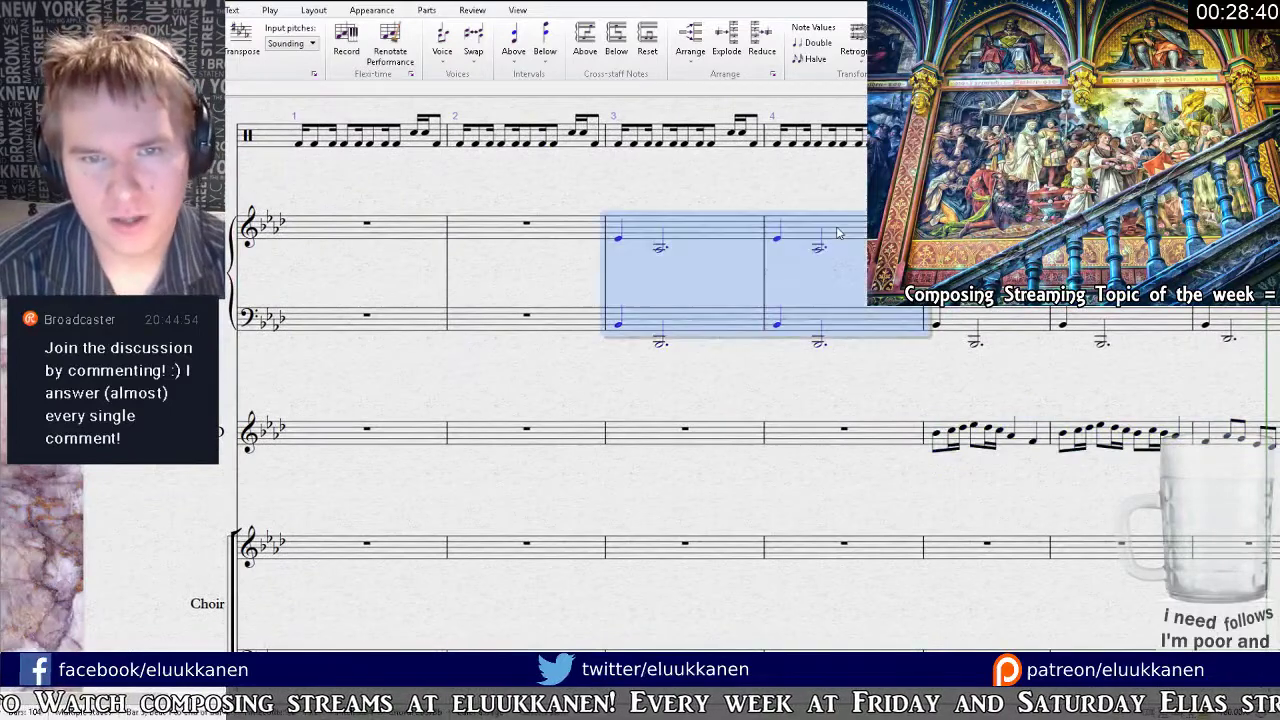
pyautogui.click(381, 235)
pyautogui.hotkey('ctrl', 'v')
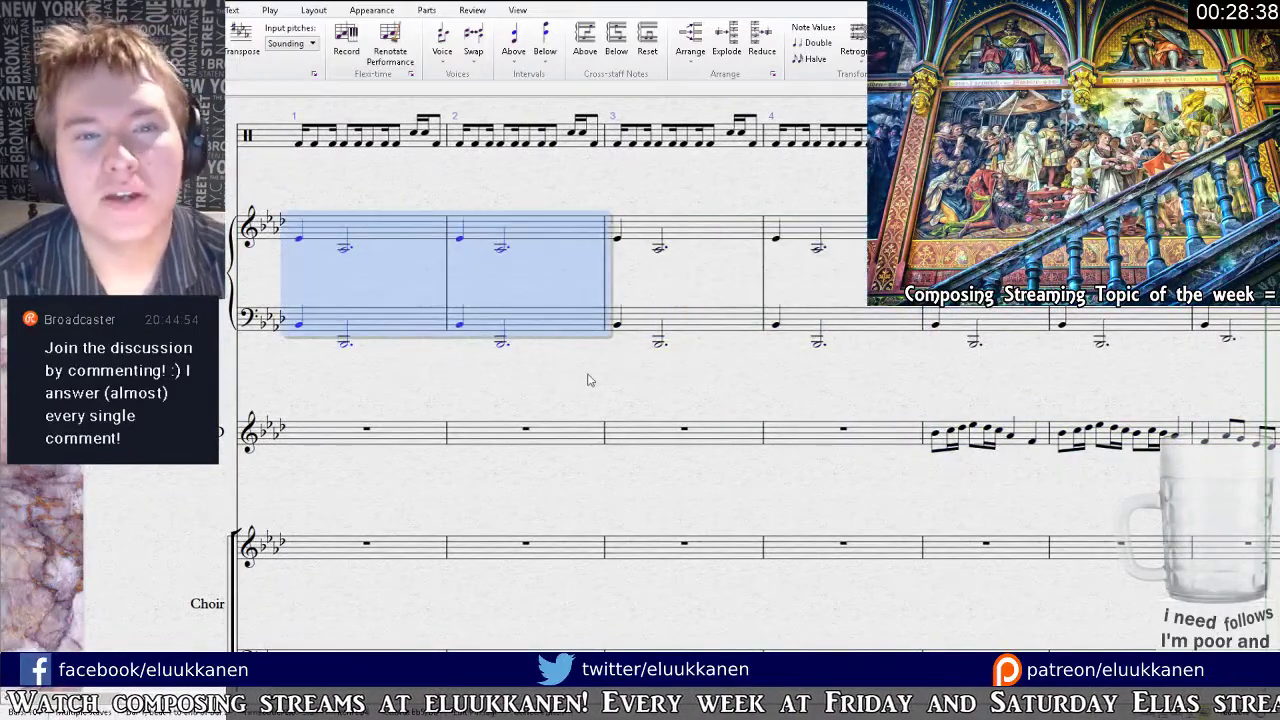
# Enter C4 whole notes in bars 7 and 8 of the upper choir staff.
pyautogui.moveTo(588, 380); pyautogui.dragTo(176, 304)
pyautogui.moveTo(737, 418); pyautogui.dragTo(622, 320)
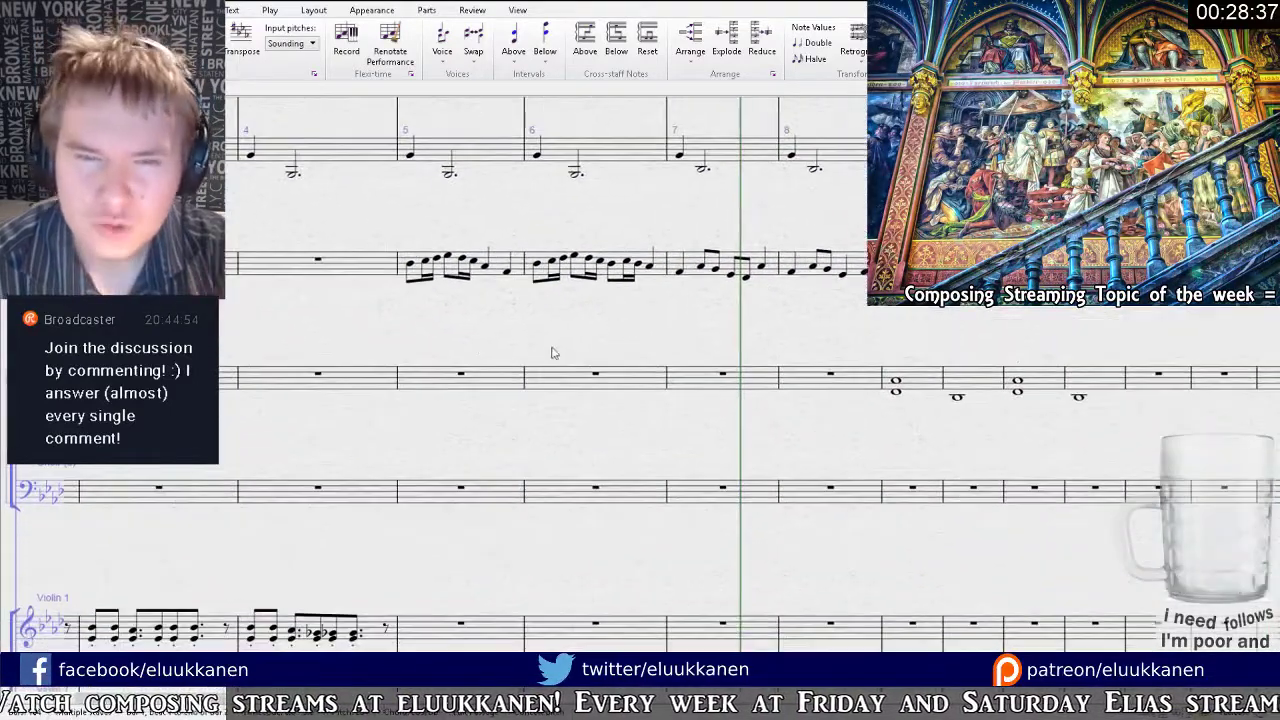
pyautogui.moveTo(551, 352); pyautogui.dragTo(586, 302)
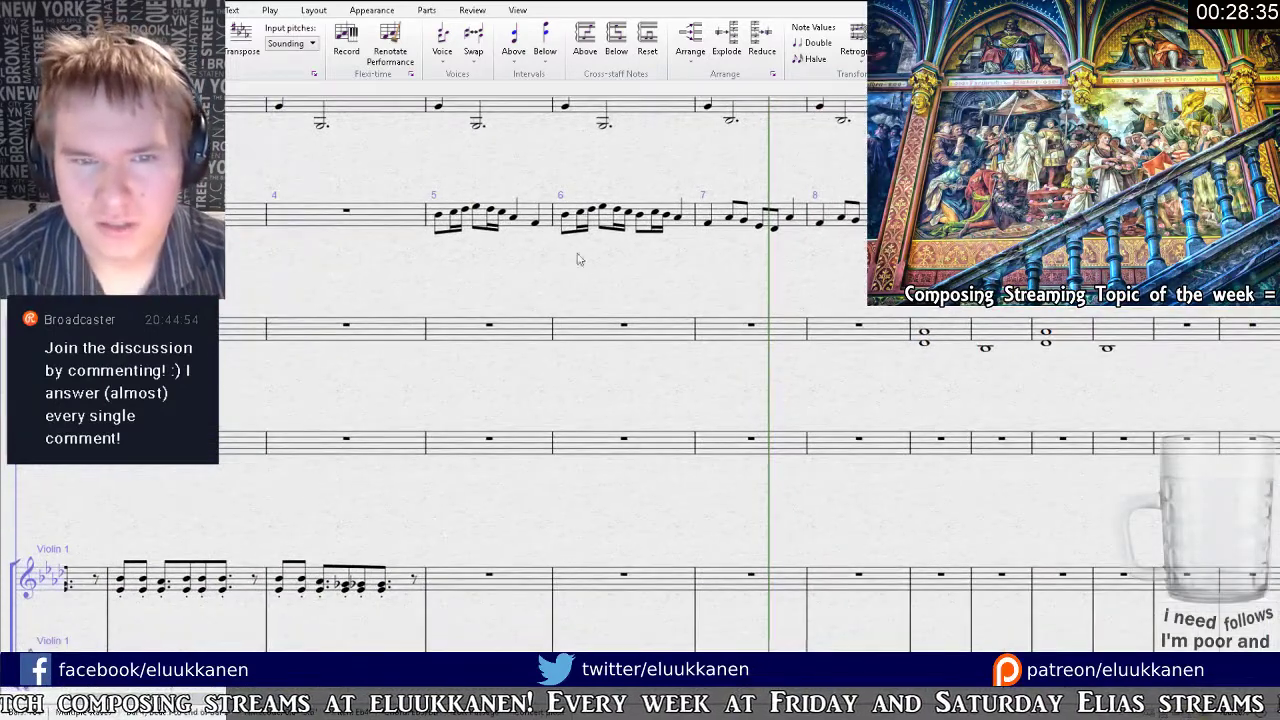
pyautogui.click(924, 343)
pyautogui.click(719, 337)
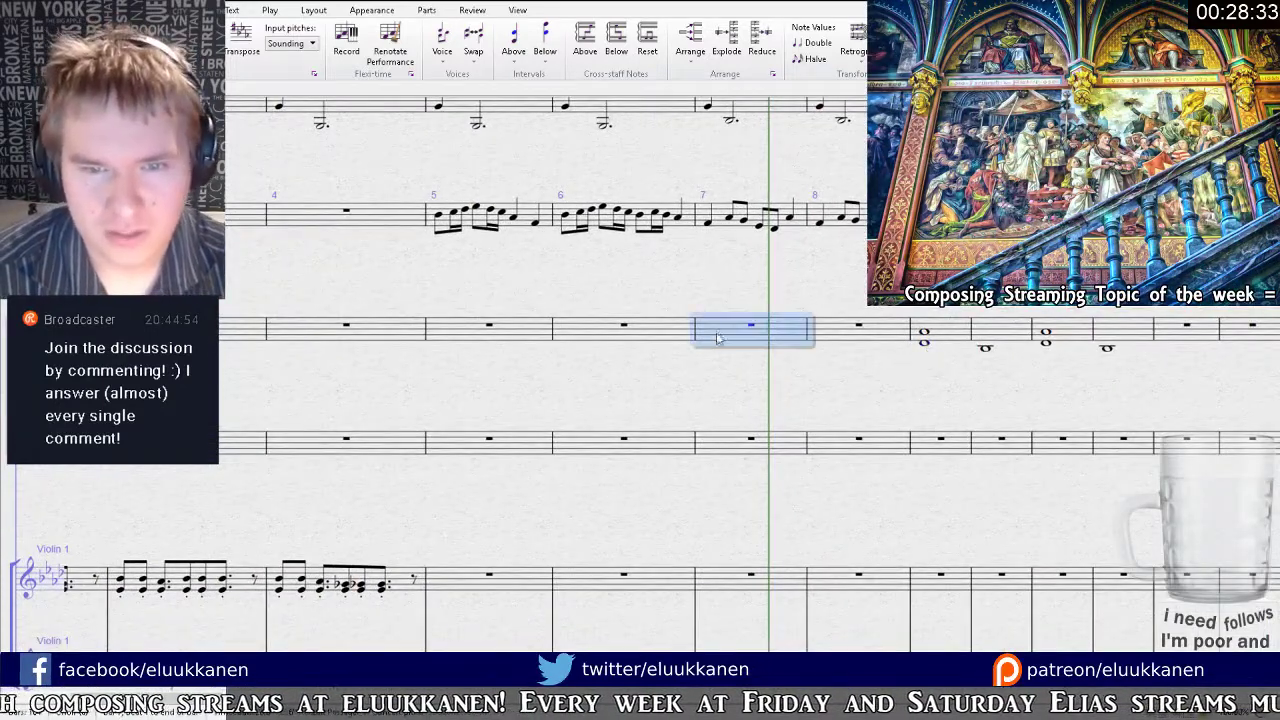
pyautogui.press('n')
pyautogui.click(709, 347)
pyautogui.click(820, 345)
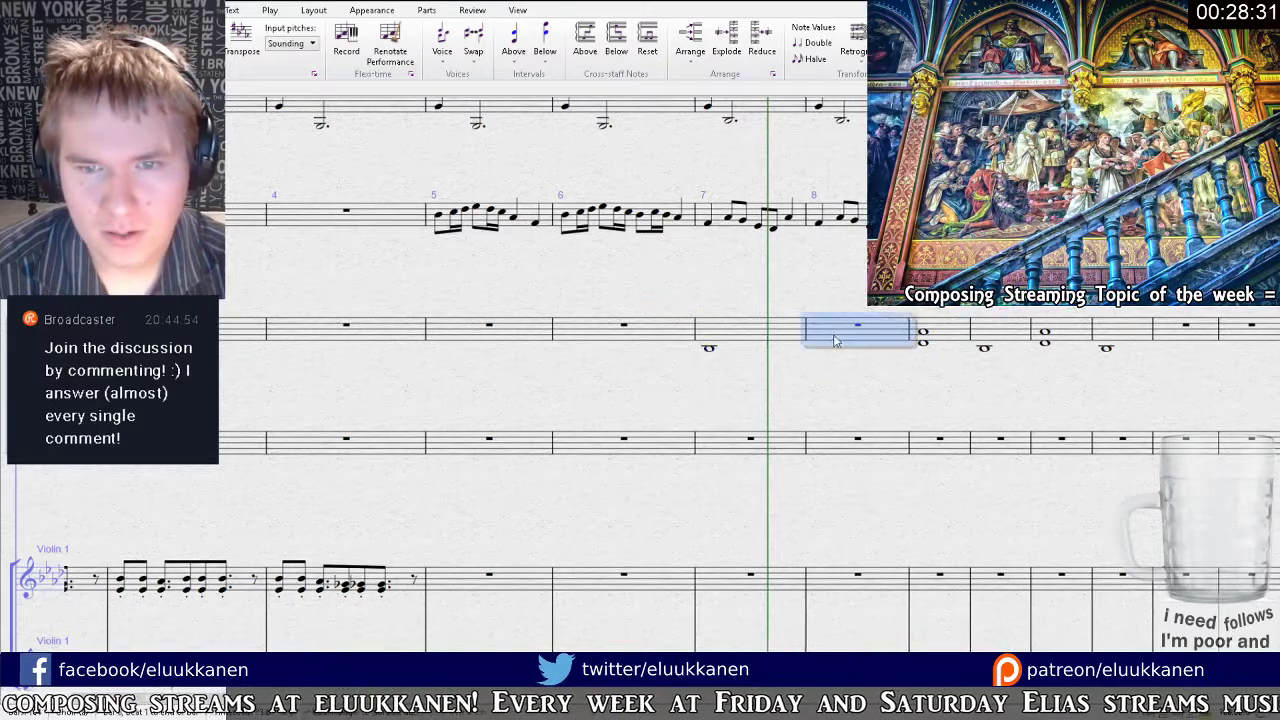
pyautogui.press('n')
pyautogui.click(820, 349)
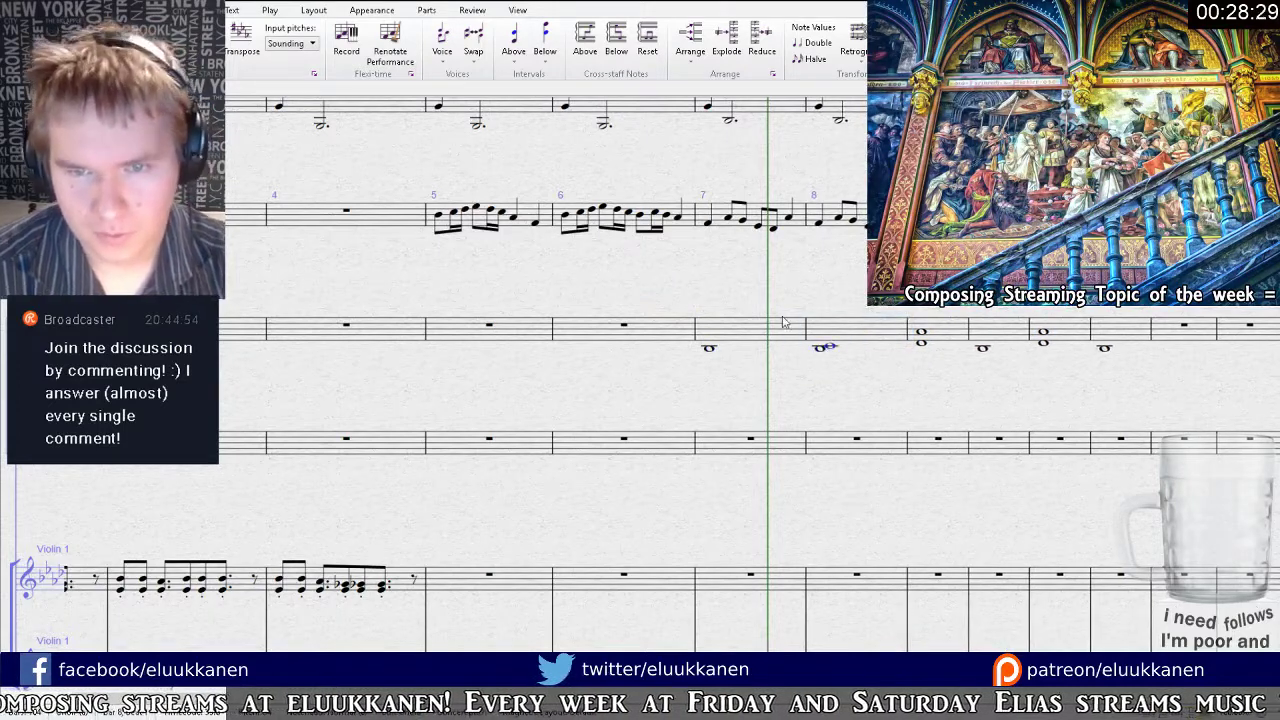
# Select bars 7 and 8 of the upper choir staff and add ties to their whole notes.
pyautogui.click(772, 335)
pyautogui.keyDown('shift'); pyautogui.click(830, 345); pyautogui.keyUp('shift')
pyautogui.press('KP_Enter')
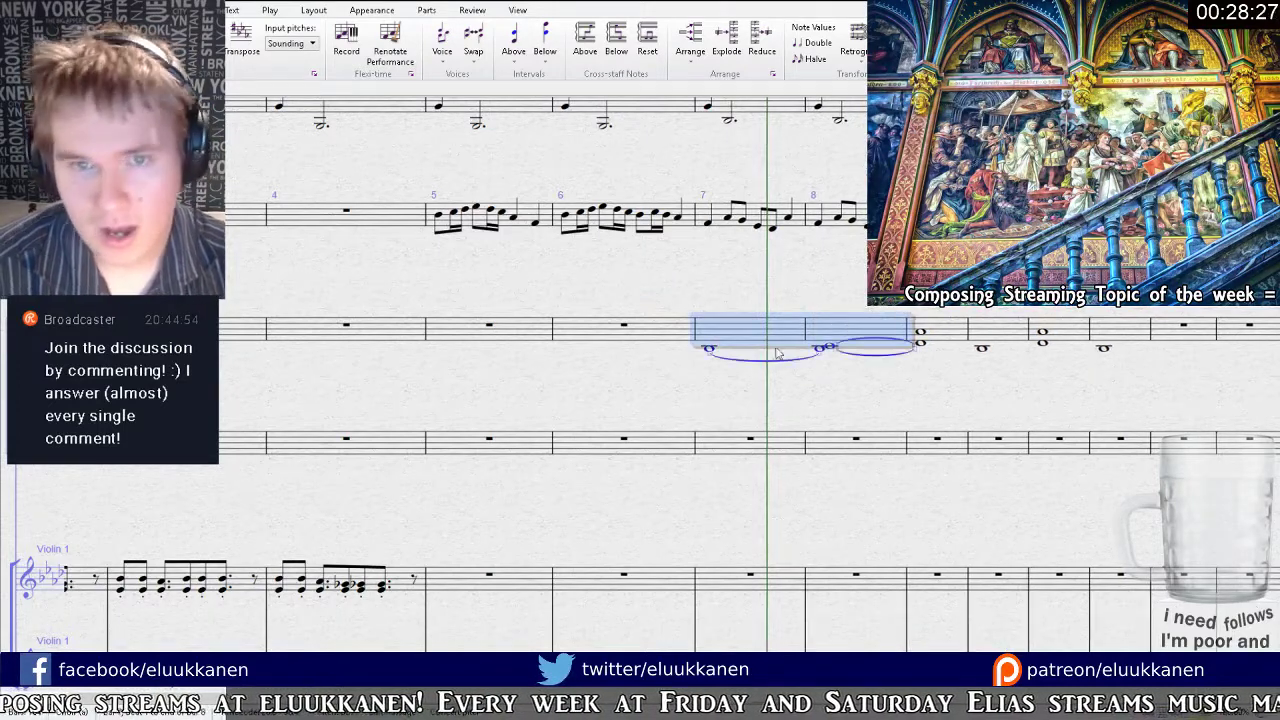
# Copy the melody in bars 5–8 of the Treble Lute staff into bars 5–8 of the upper Violin 1 staff.
pyautogui.press('Escape')
pyautogui.click(523, 232)
pyautogui.keyDown('shift'); pyautogui.click(826, 220); pyautogui.keyUp('shift')
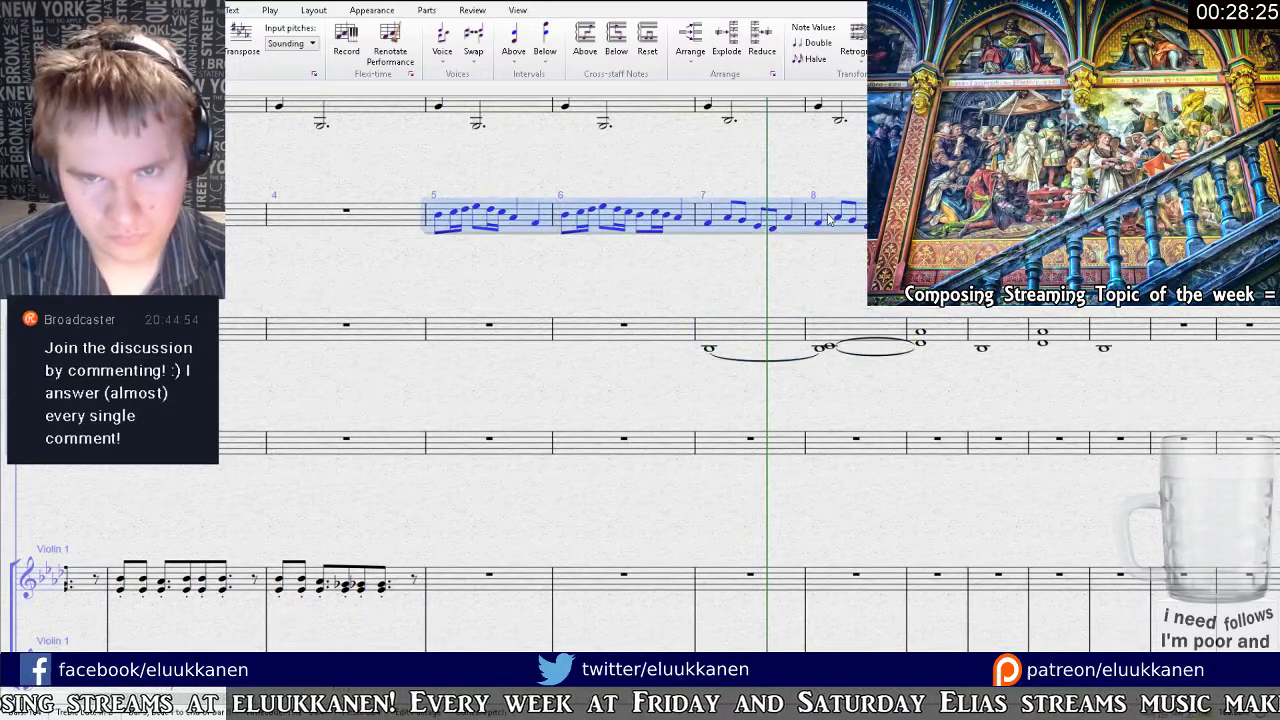
pyautogui.scroll(-2, 509, 414)
pyautogui.click(541, 462)
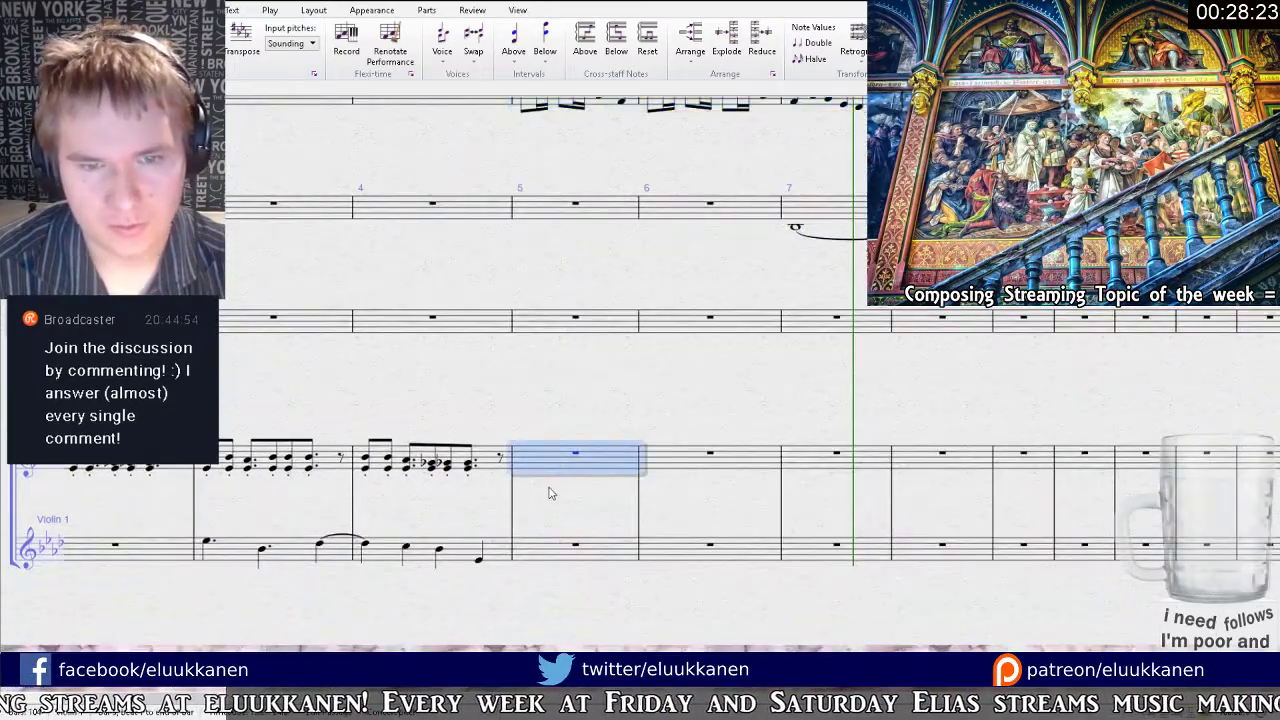
pyautogui.hotkey('ctrl', 'v')
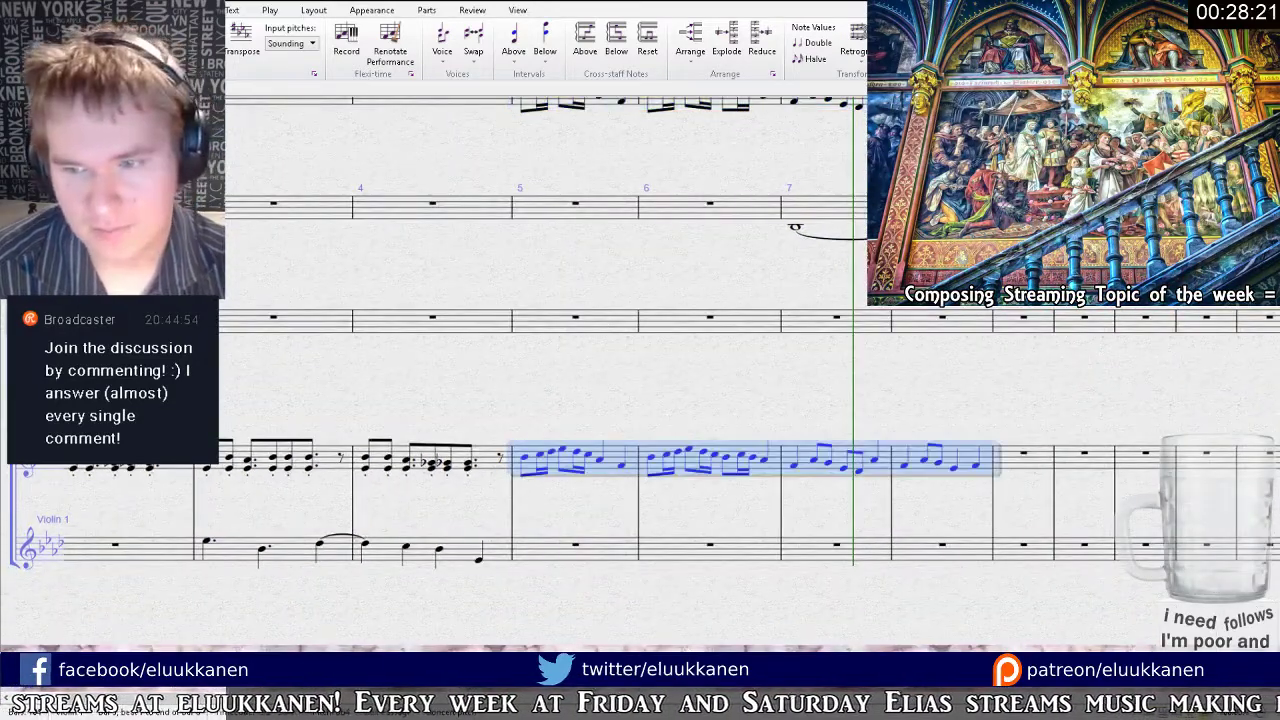
# Show the Mixer below the score.
pyautogui.click(525, 459)
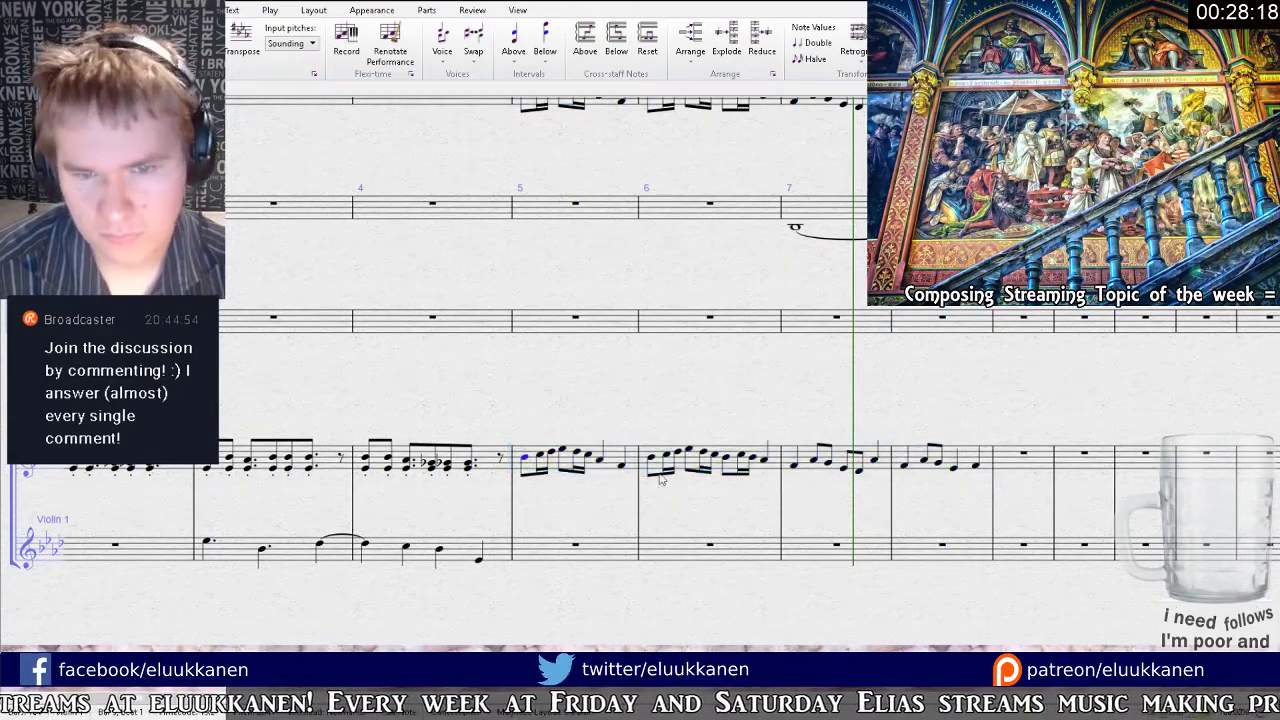
pyautogui.click(620, 461)
pyautogui.keyDown('shift'); pyautogui.click(969, 461); pyautogui.keyUp('shift')
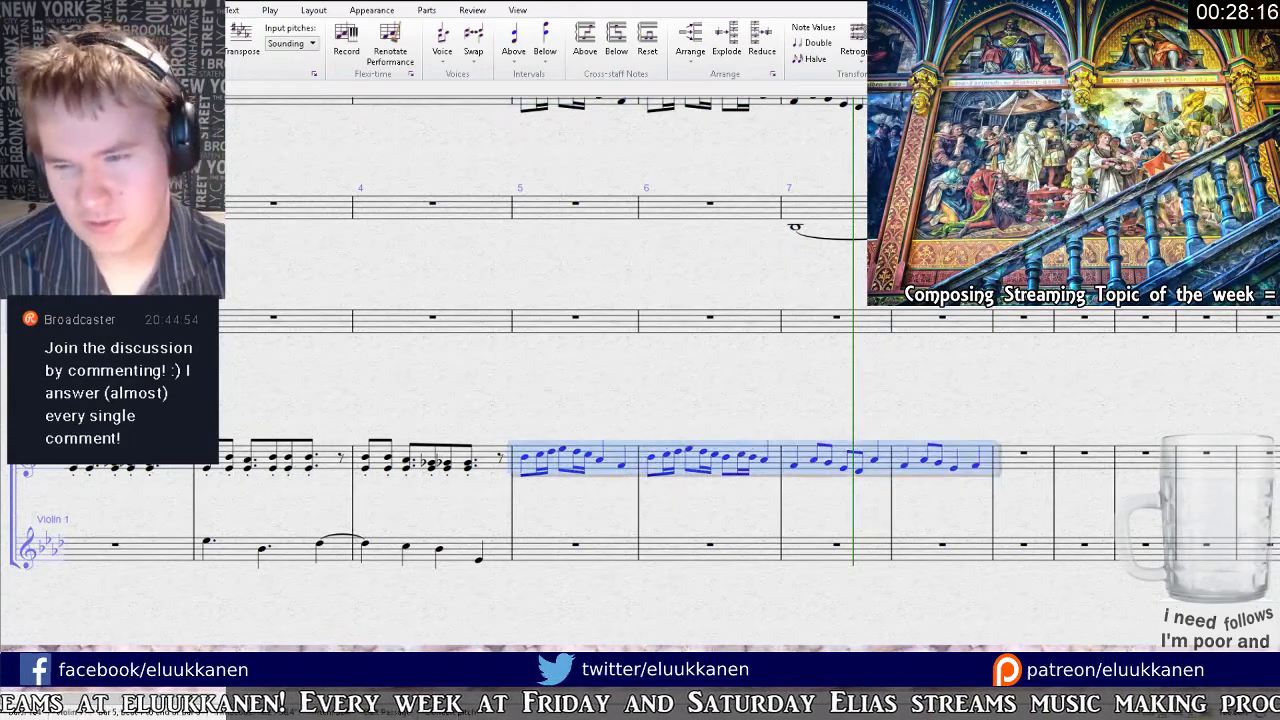
pyautogui.moveTo(691, 263); pyautogui.dragTo(675, 485)
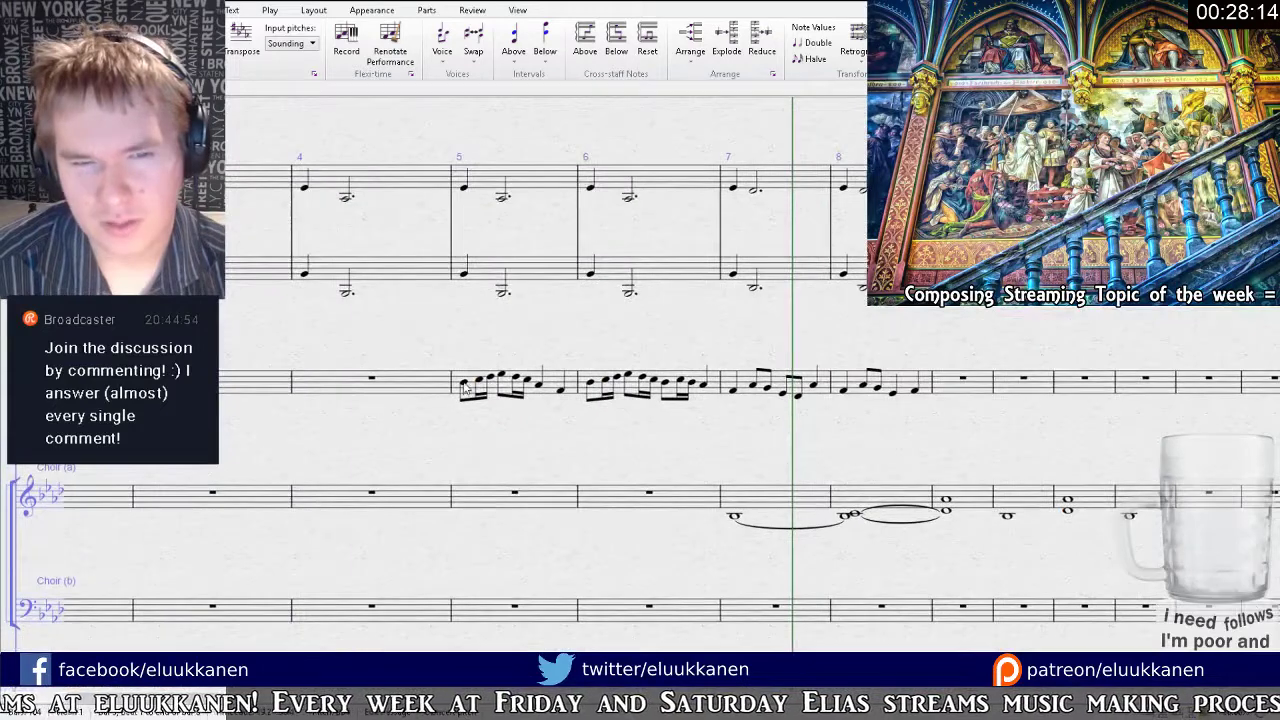
pyautogui.click(518, 10)
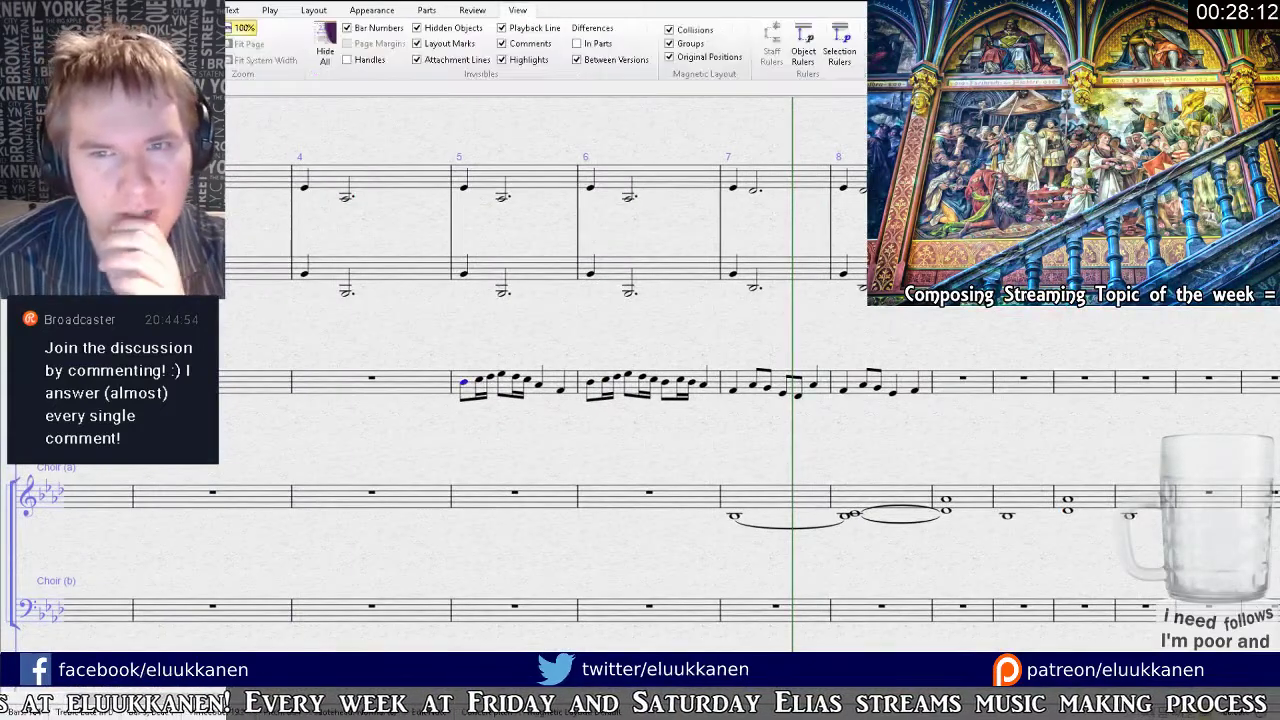
pyautogui.press('m')
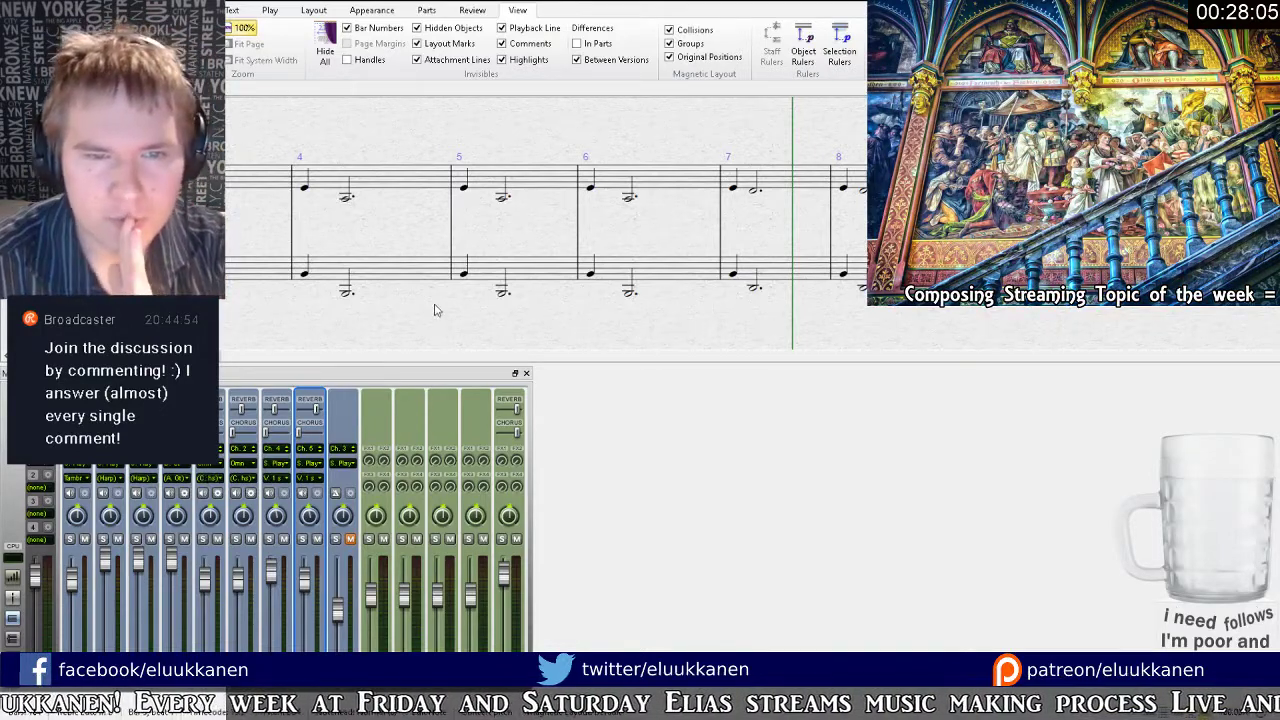
# Play back the pasted melody in the upper Violin 1 staff from bar 5 and raise the reverb on that staff's mixer channel.
pyautogui.moveTo(434, 309); pyautogui.dragTo(584, 210)
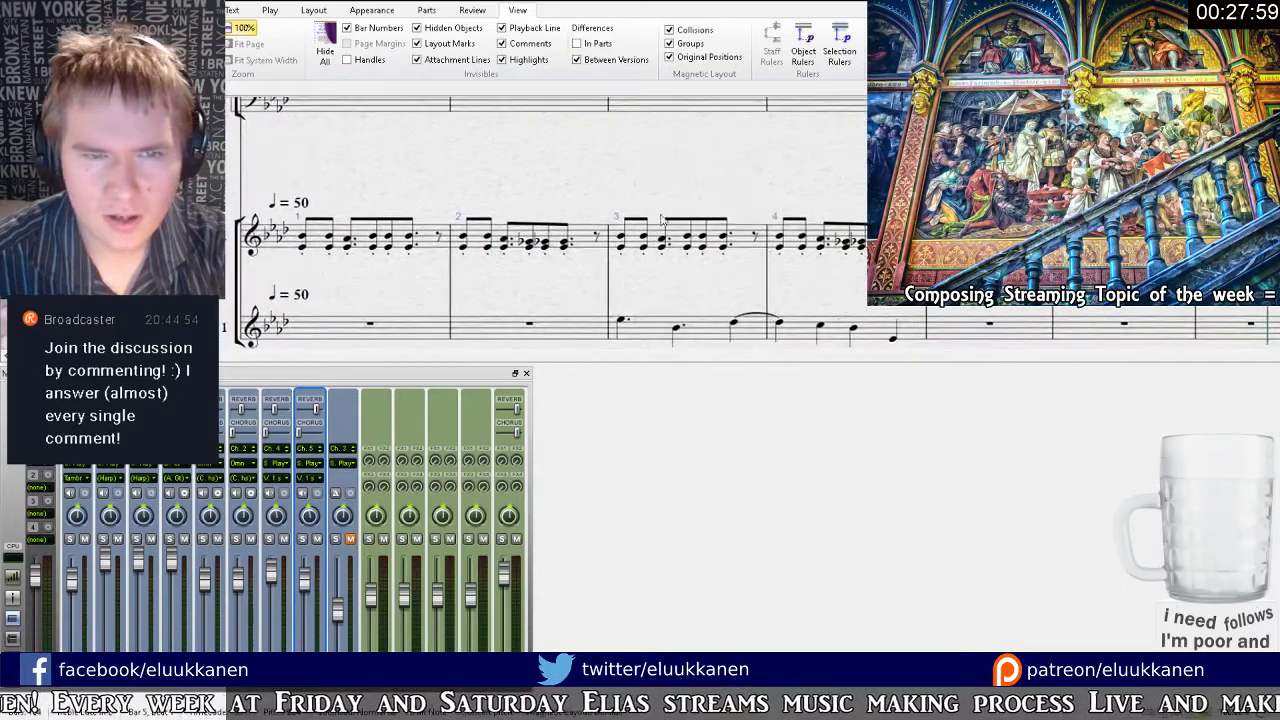
pyautogui.hotkey('ctrl', '-')
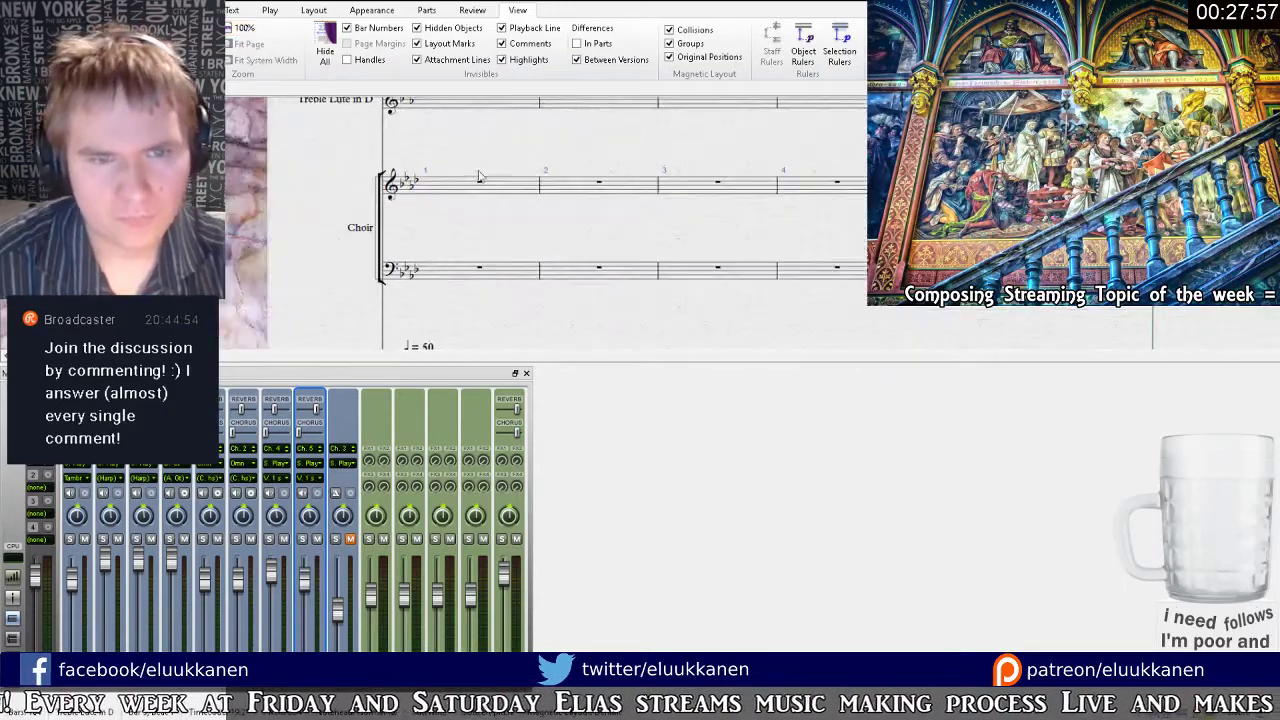
pyautogui.moveTo(548, 325); pyautogui.dragTo(491, 209)
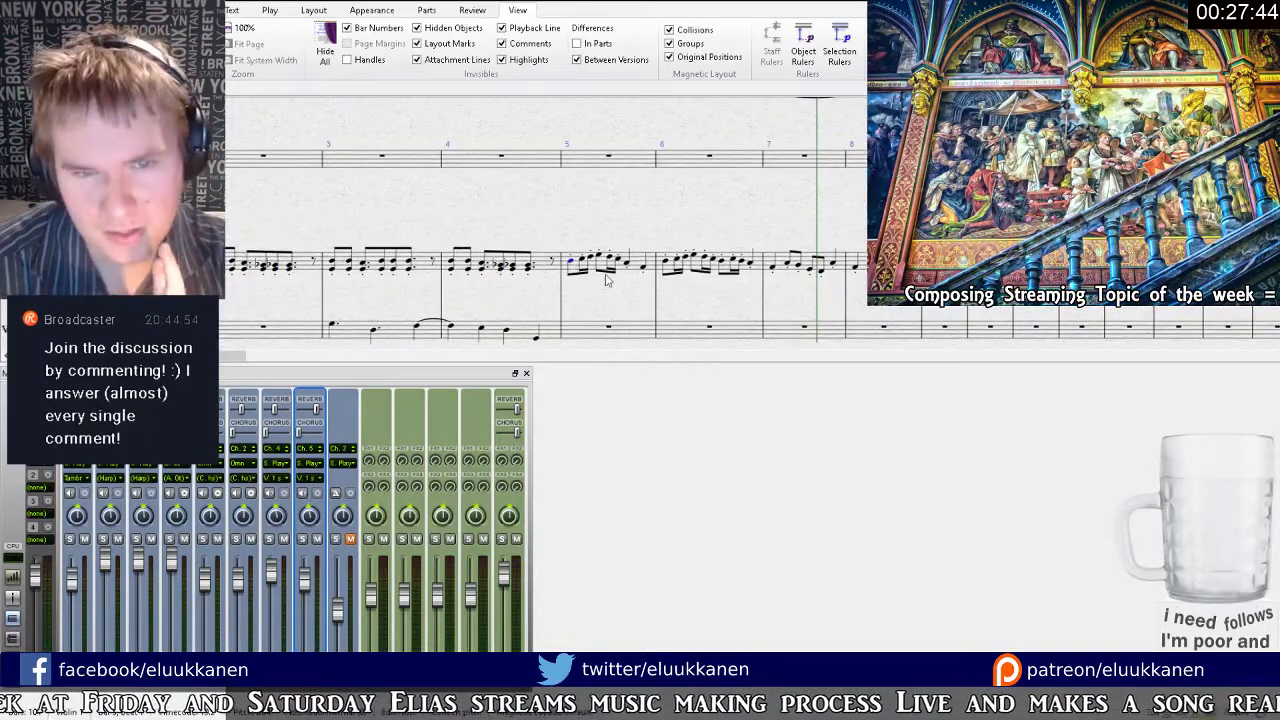
pyautogui.click(608, 266)
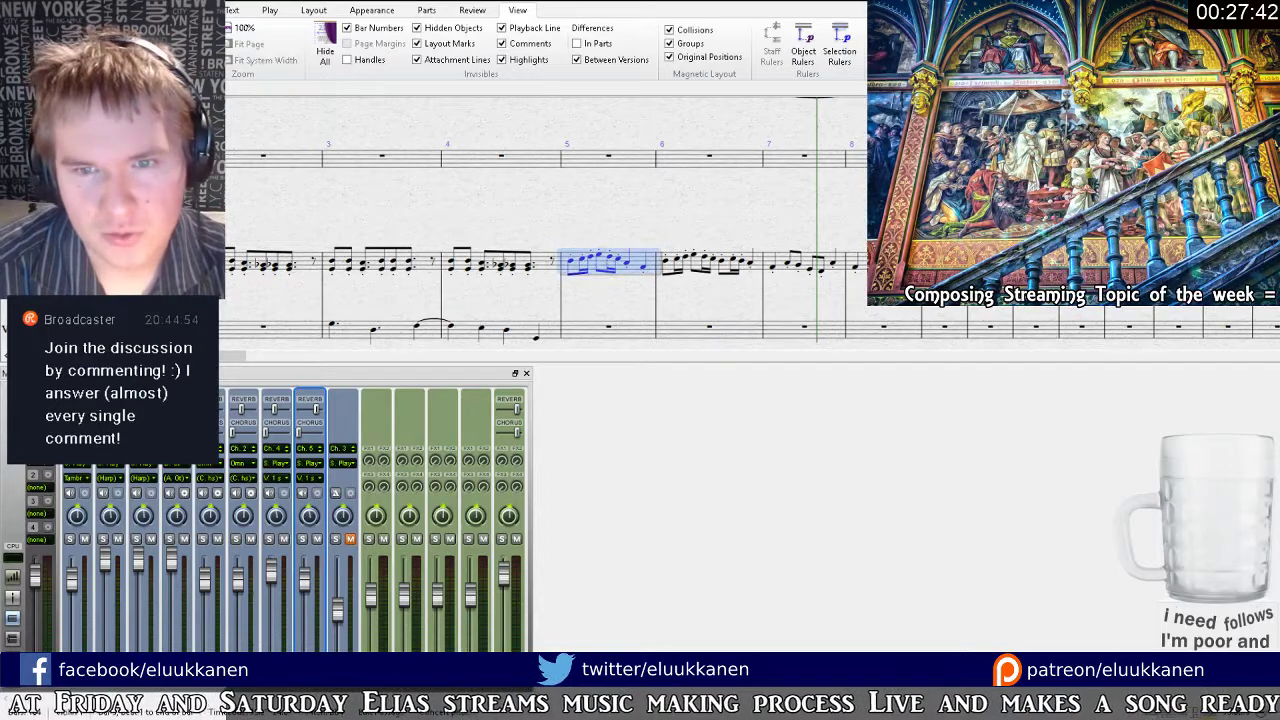
pyautogui.keyDown('shift'); pyautogui.click(880, 262); pyautogui.keyUp('shift')
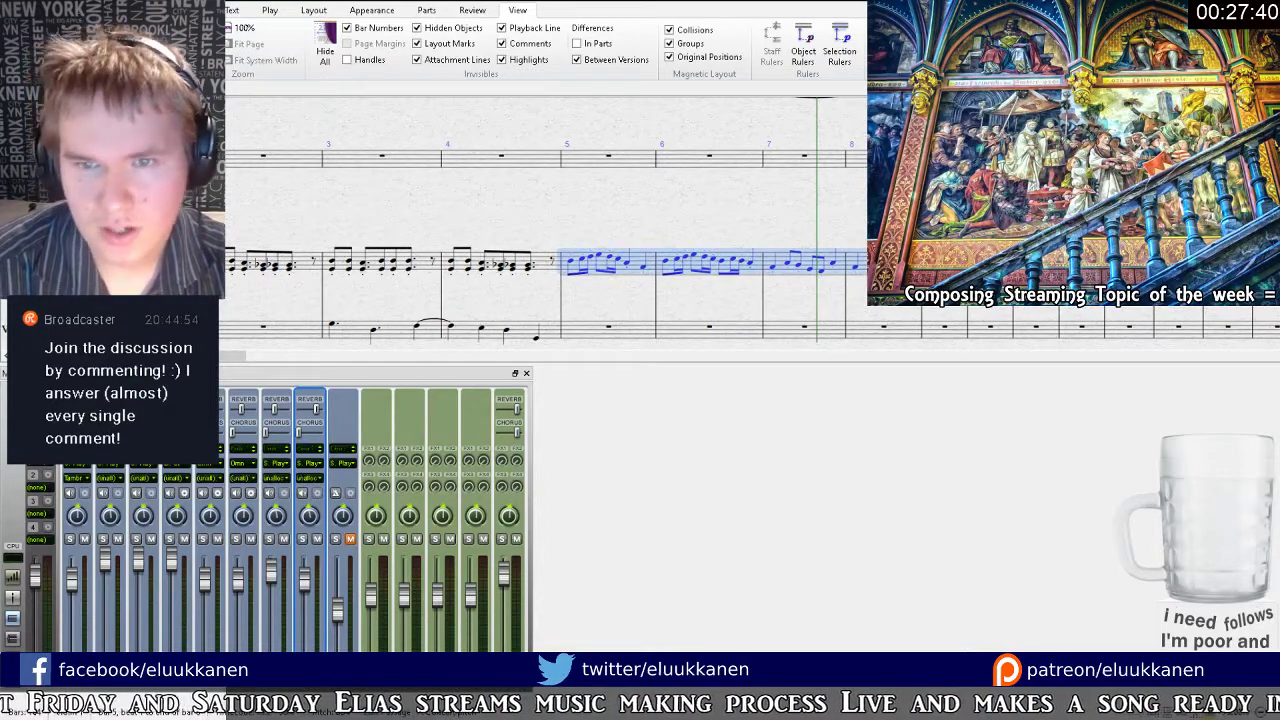
pyautogui.press('[')
pyautogui.press('[')
pyautogui.press('[')
pyautogui.press('[')
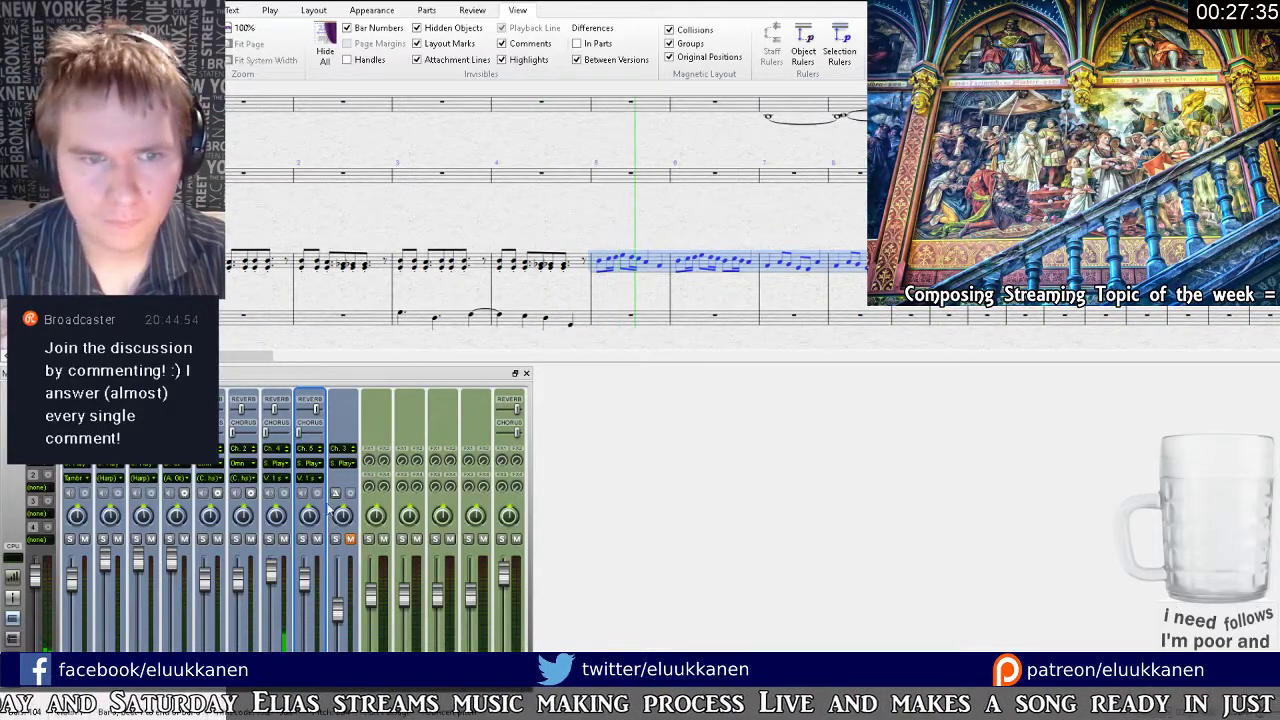
pyautogui.click(283, 411)
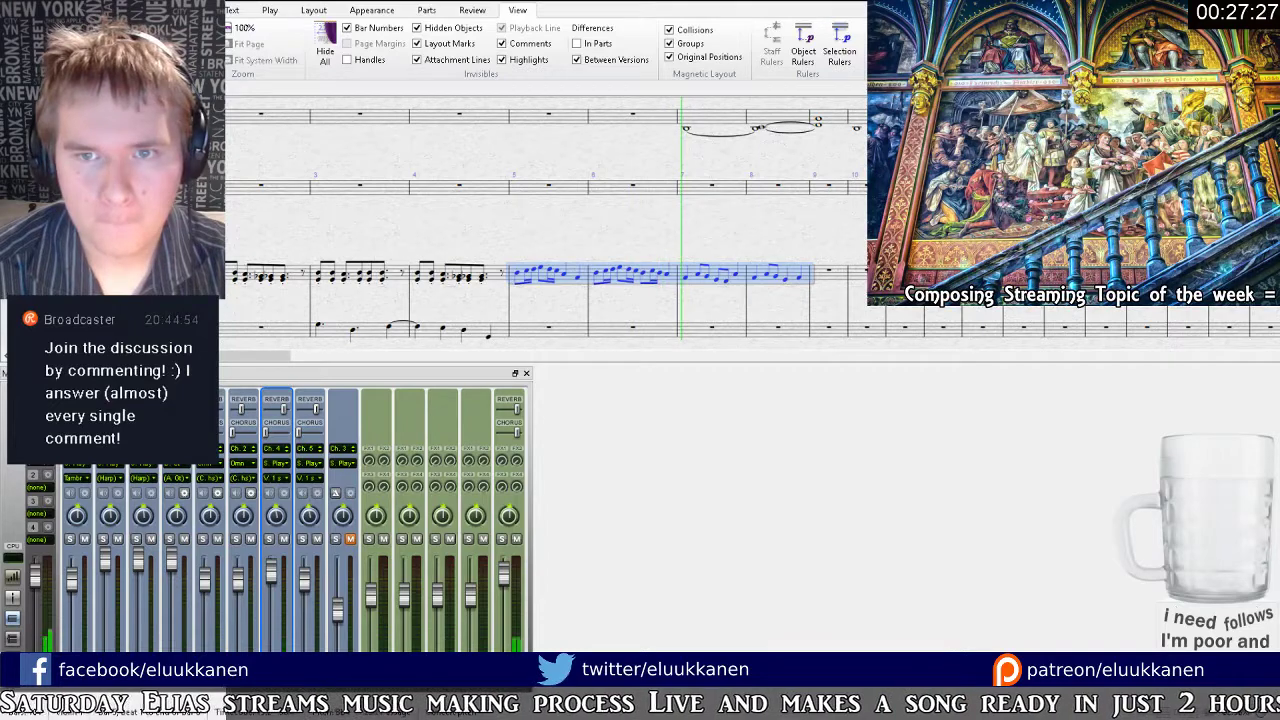
pyautogui.press('space')
# Insert four empty bars before the first bar of the score.
pyautogui.click(421, 176)
pyautogui.moveTo(412, 165); pyautogui.dragTo(654, 356)
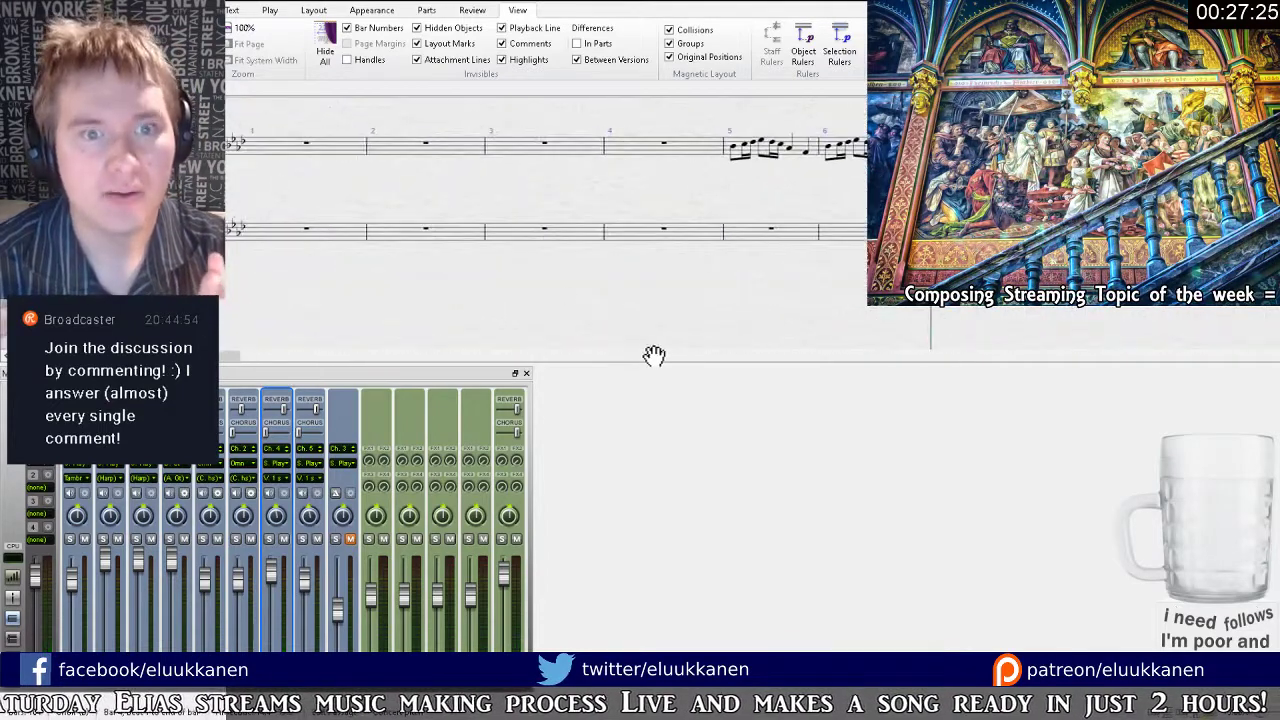
pyautogui.moveTo(357, 185); pyautogui.dragTo(515, 252)
pyautogui.moveTo(414, 188); pyautogui.dragTo(494, 232)
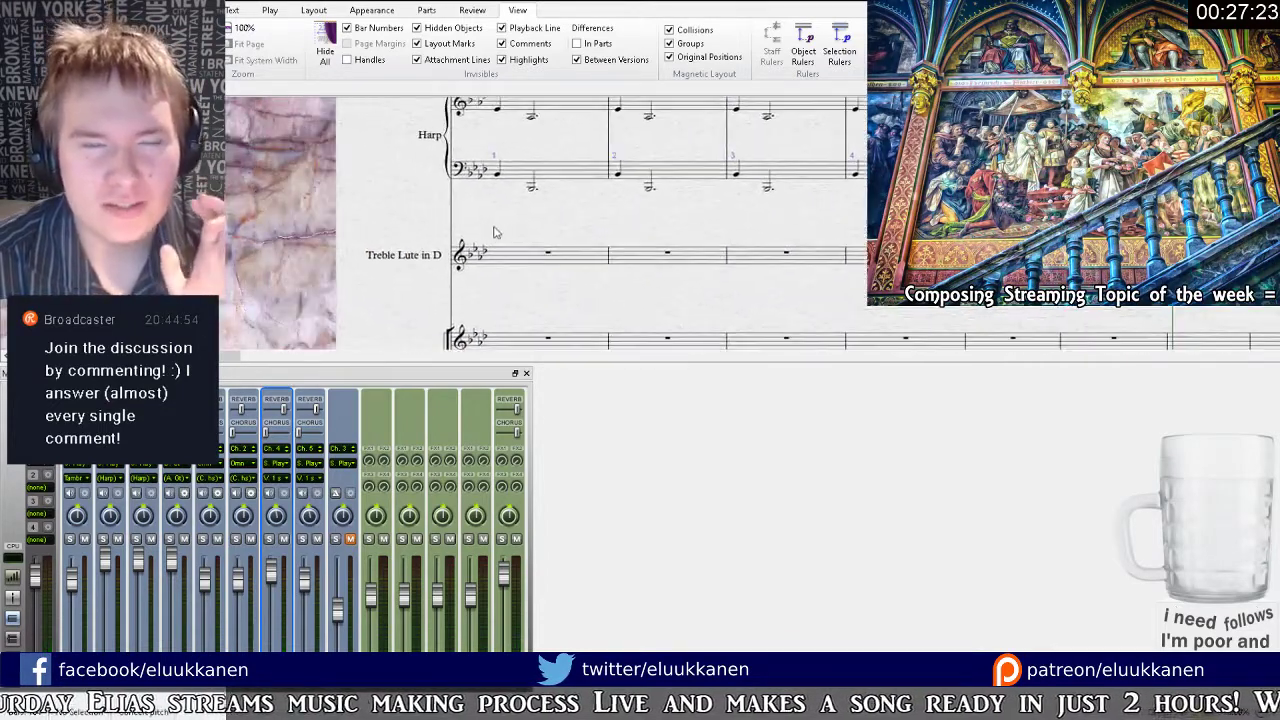
pyautogui.hotkey('ctrl', 'shift', 'b')
pyautogui.click(488, 223)
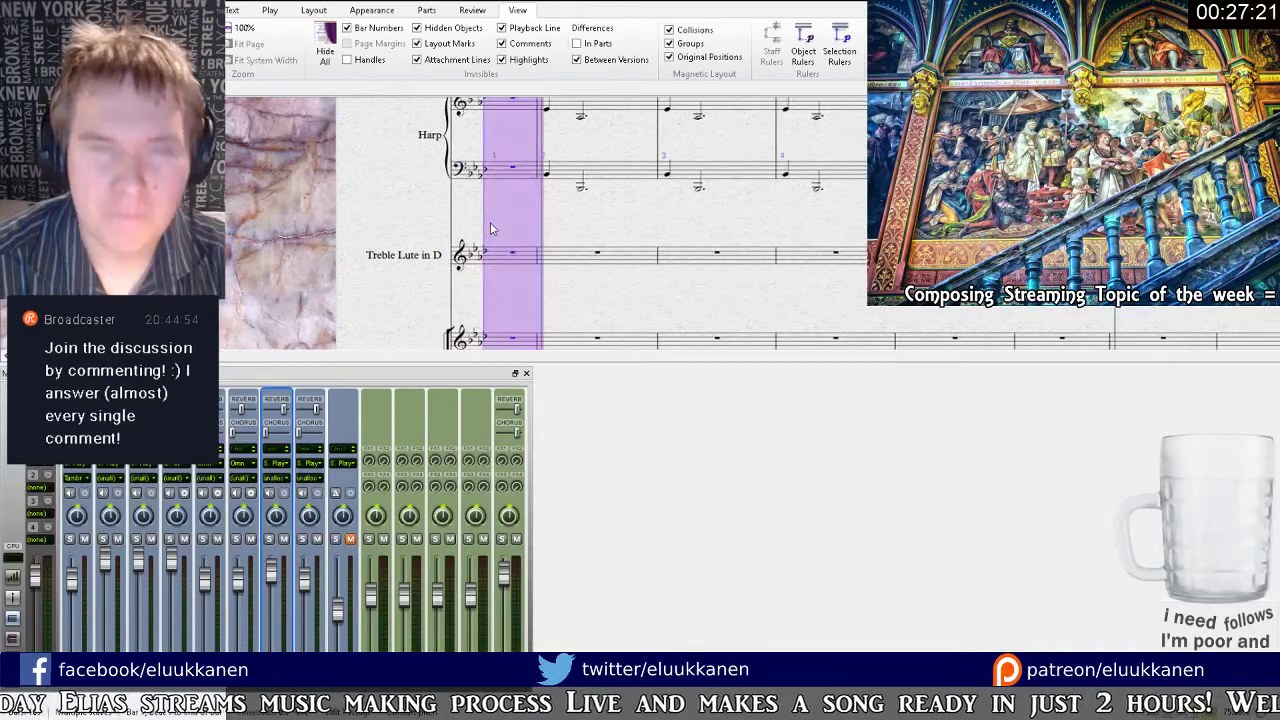
pyautogui.hotkey('ctrl', 'shift', 'b')
pyautogui.hotkey('ctrl', 'shift', 'b')
pyautogui.hotkey('ctrl', 'shift', 'b')
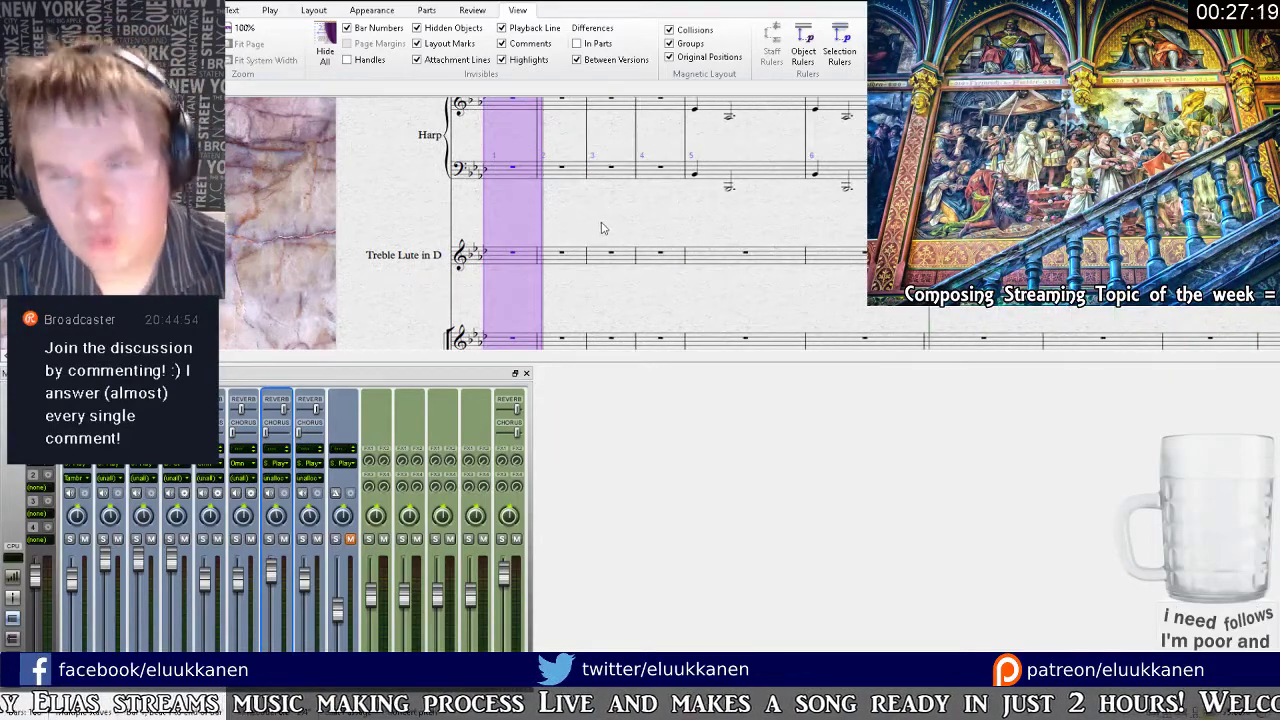
# Move the quarter note = 50 tempo mark above the Percussion staff back over the new bar 1.
pyautogui.moveTo(601, 222); pyautogui.dragTo(602, 346)
pyautogui.press('Escape')
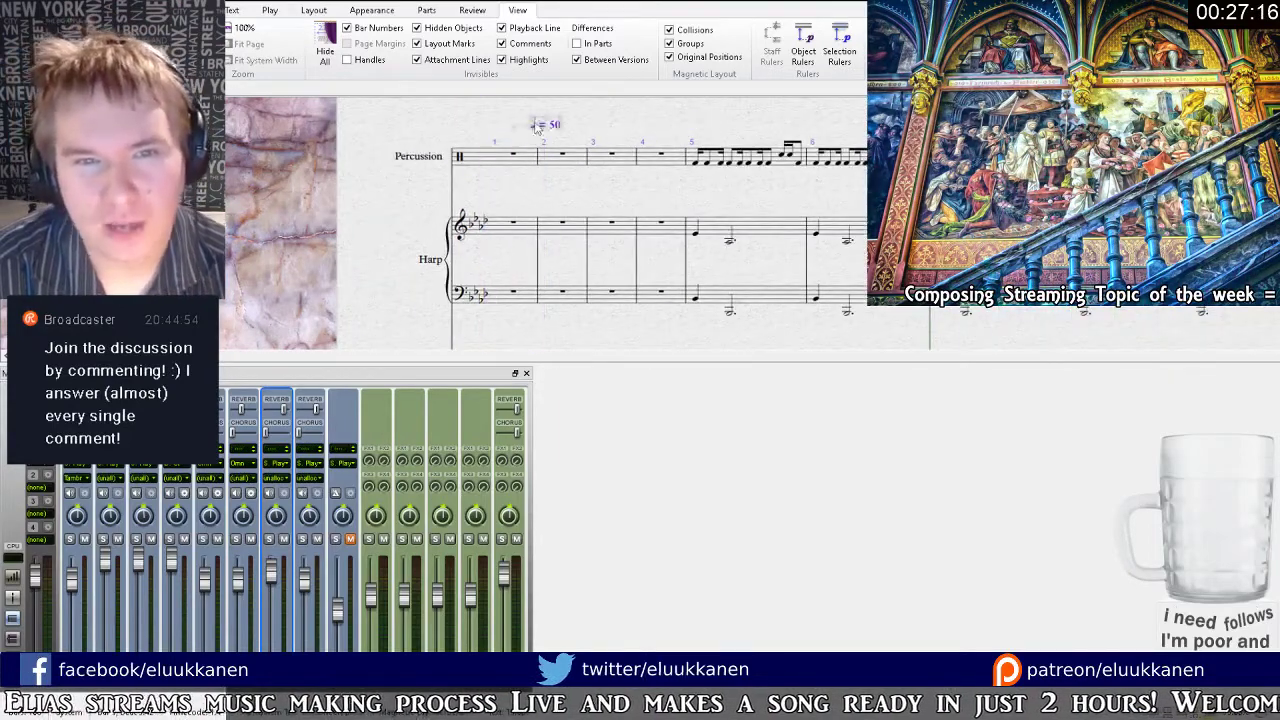
pyautogui.moveTo(535, 125); pyautogui.dragTo(505, 133)
# Enter a dotted eighth note at the start of bar 1 in the Treble Lute staff and a sixteenth note on beat 2.
pyautogui.moveTo(652, 346); pyautogui.dragTo(310, 205)
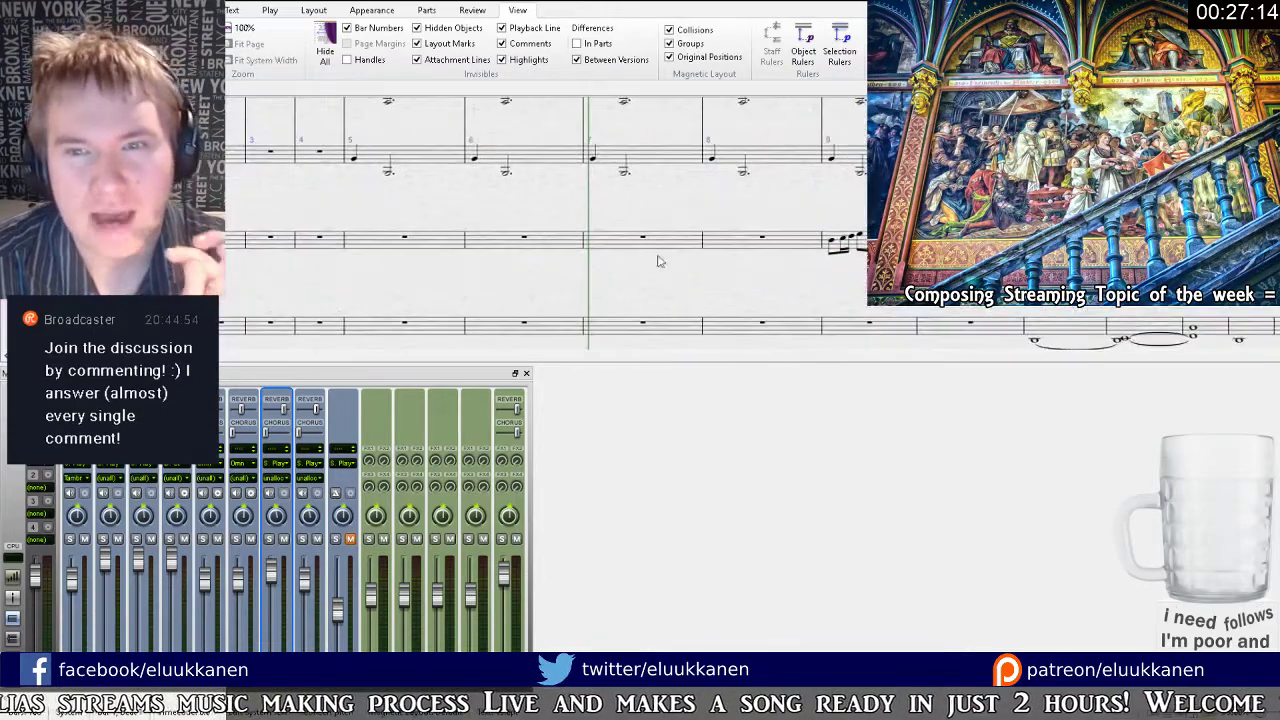
pyautogui.click(838, 245)
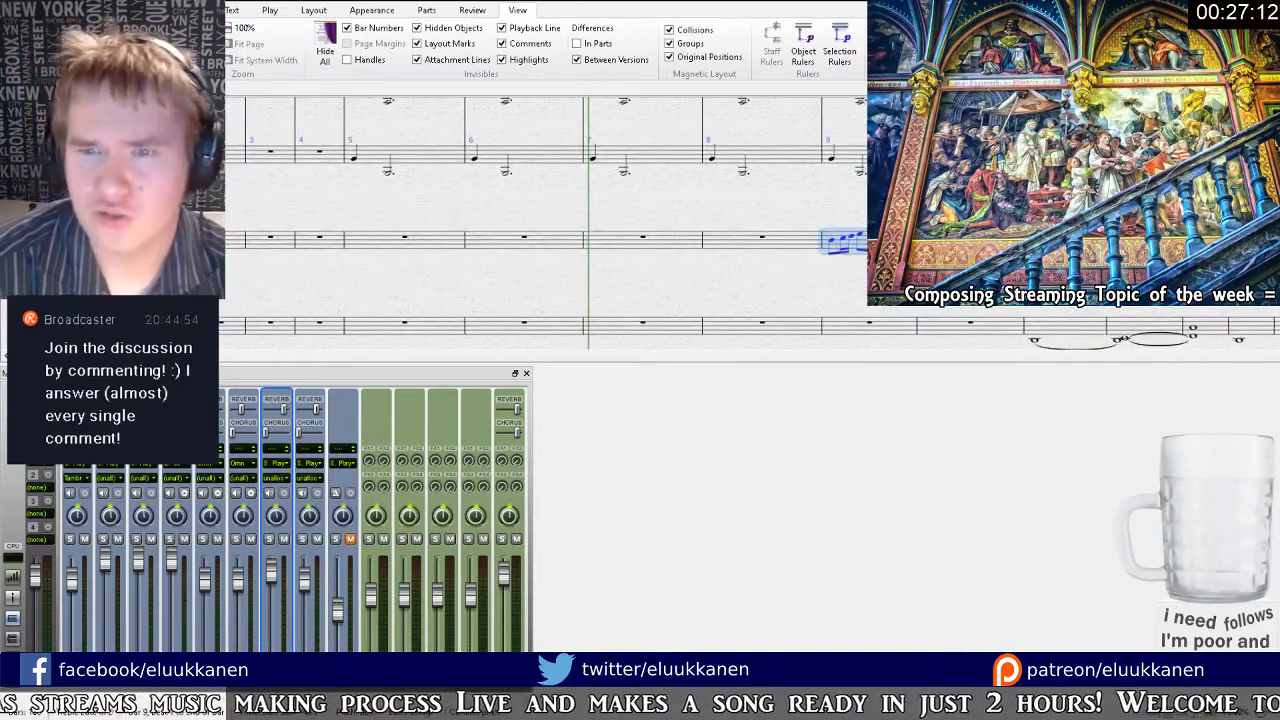
pyautogui.moveTo(552, 280); pyautogui.dragTo(970, 311)
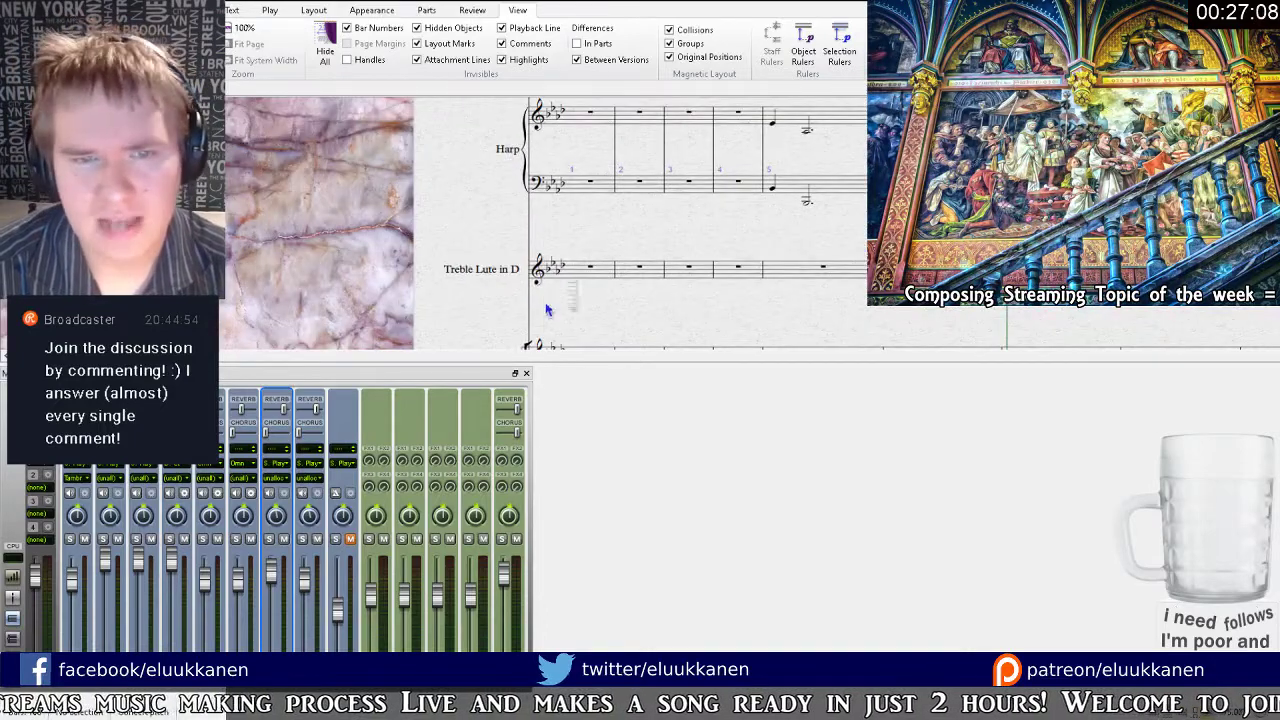
pyautogui.click(576, 272)
pyautogui.press('Escape')
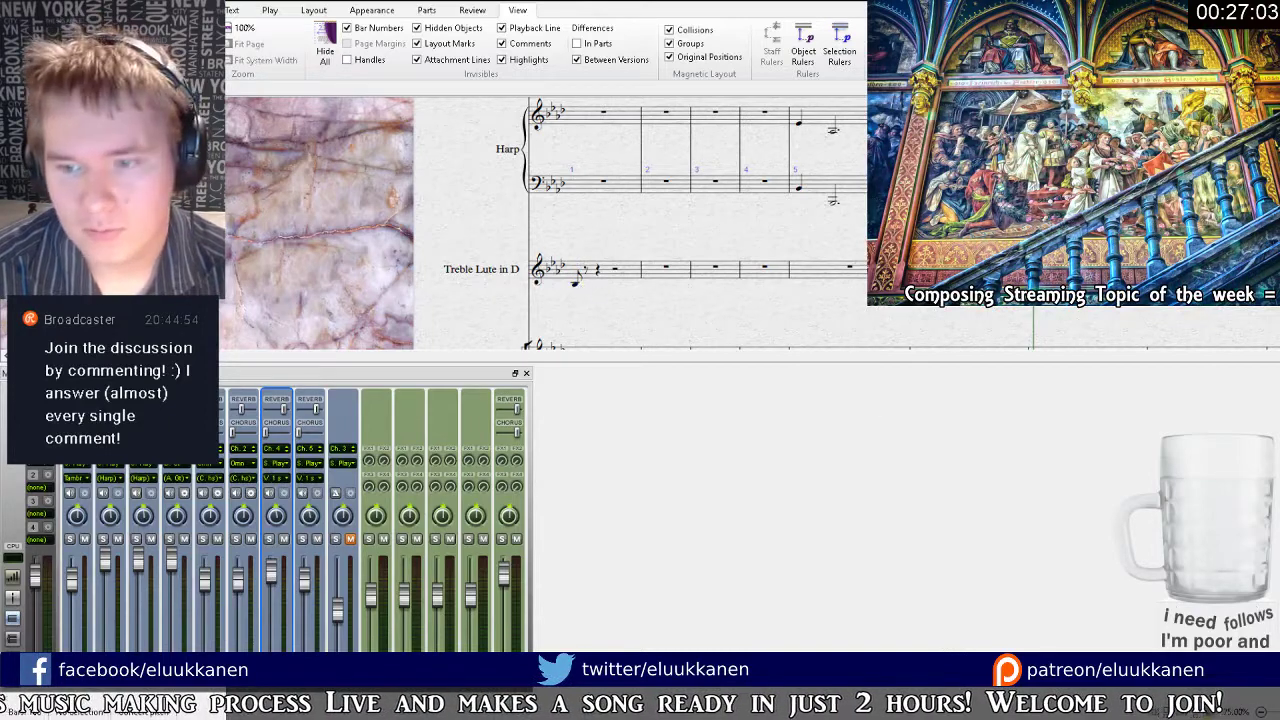
pyautogui.click(605, 284)
pyautogui.click(580, 285)
pyautogui.hotkey('ctrl', 'z')
pyautogui.click(580, 284)
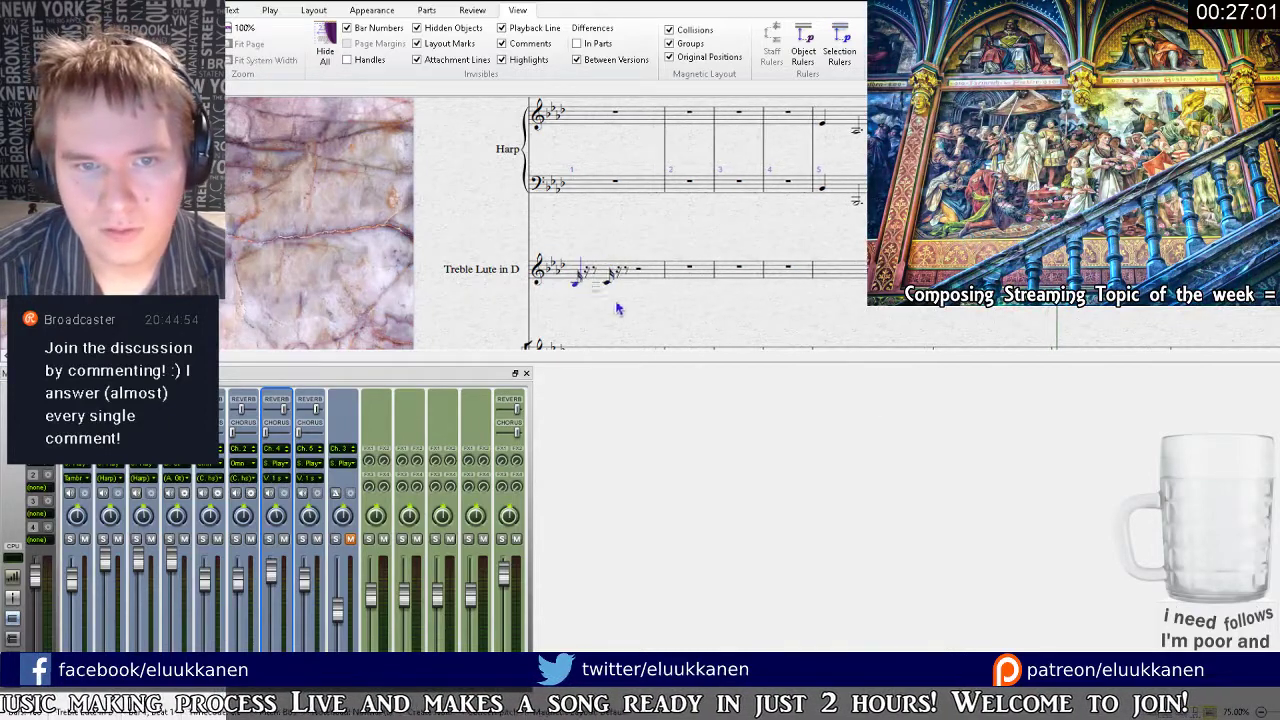
pyautogui.press('Escape')
pyautogui.press('3')
pyautogui.press('.')
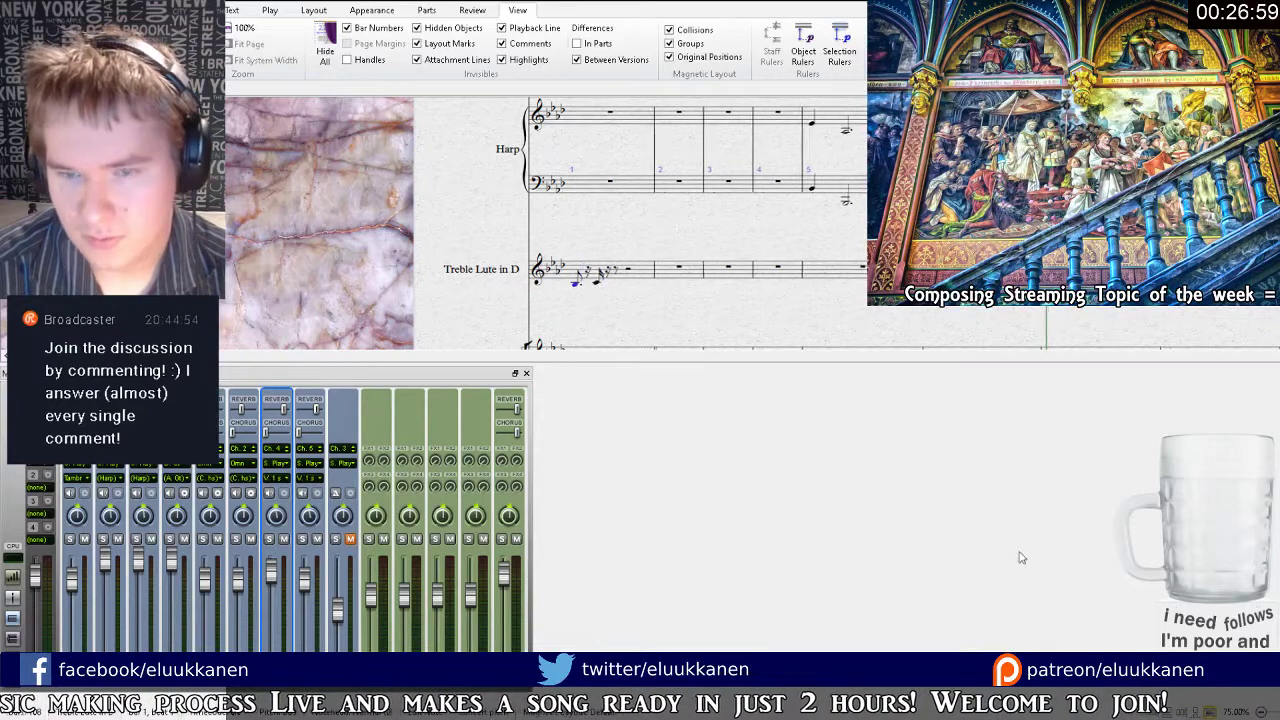
# Complete the lute's first two beats in bar 1 with a sixteenth after the dotted eighth and four sixteenths on beat 2.
pyautogui.click(592, 288)
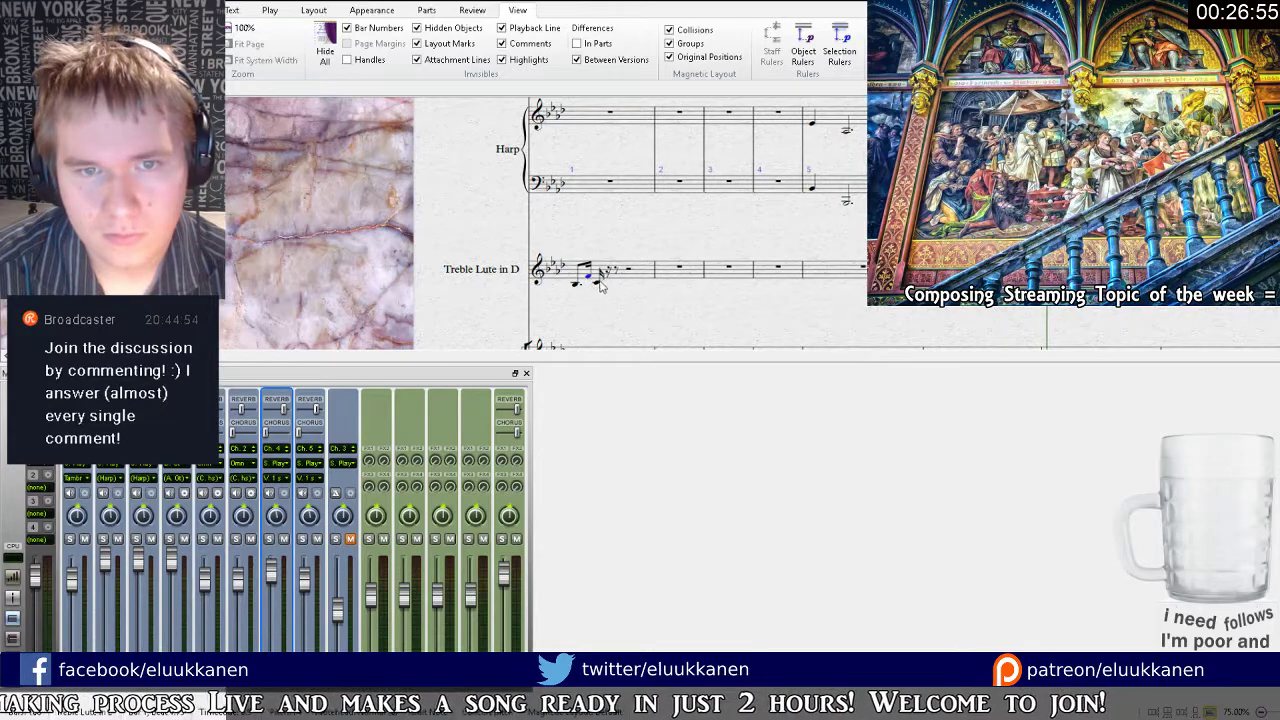
pyautogui.click(601, 284)
pyautogui.click(613, 283)
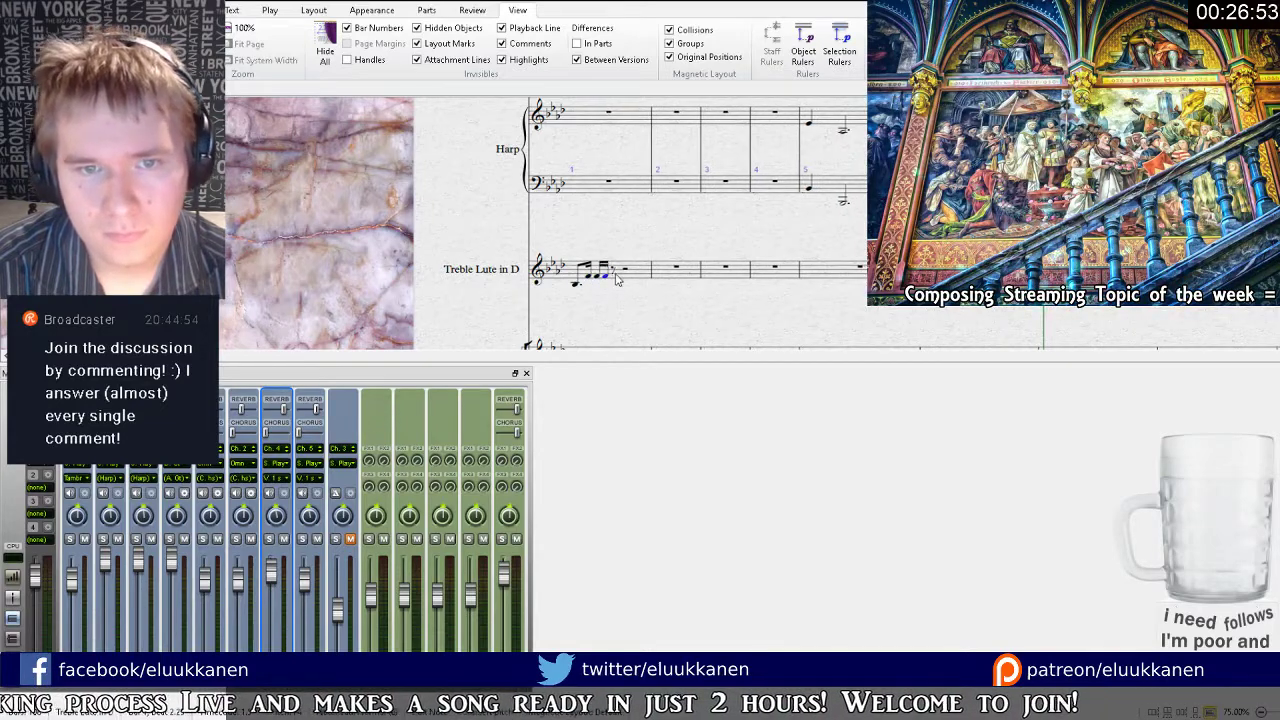
pyautogui.click(615, 283)
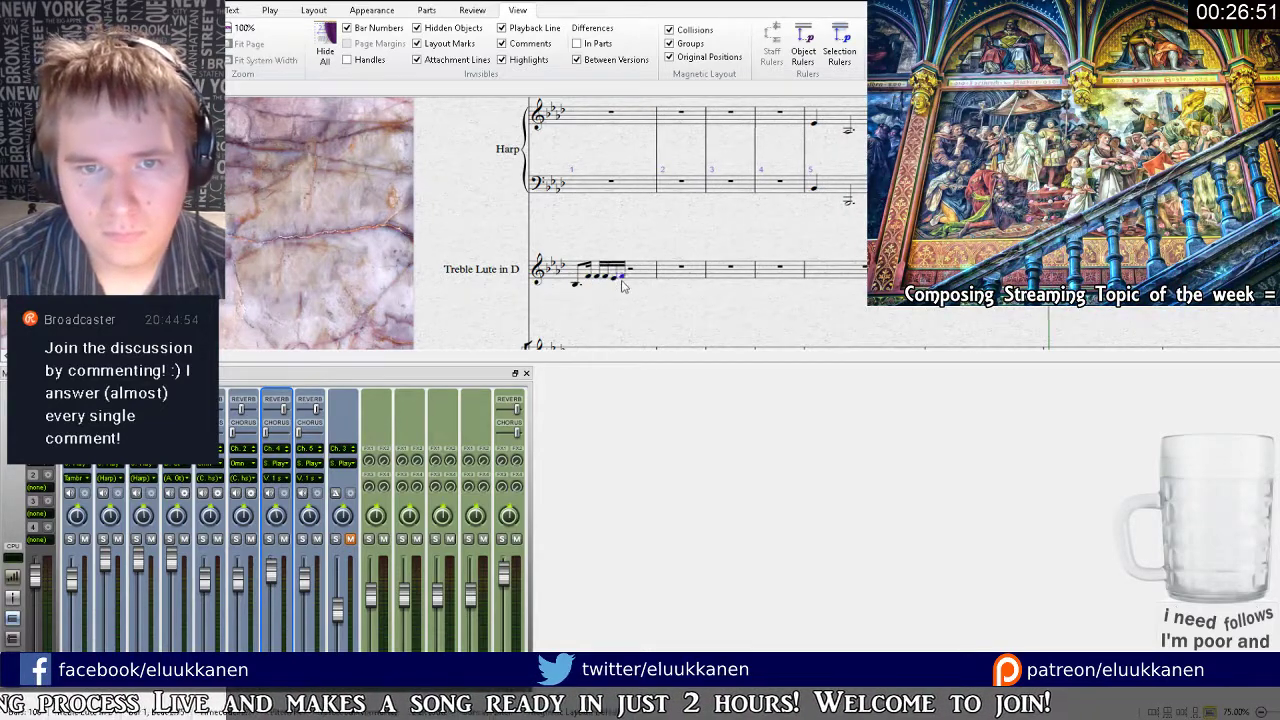
pyautogui.moveTo(622, 282); pyautogui.dragTo(621, 279)
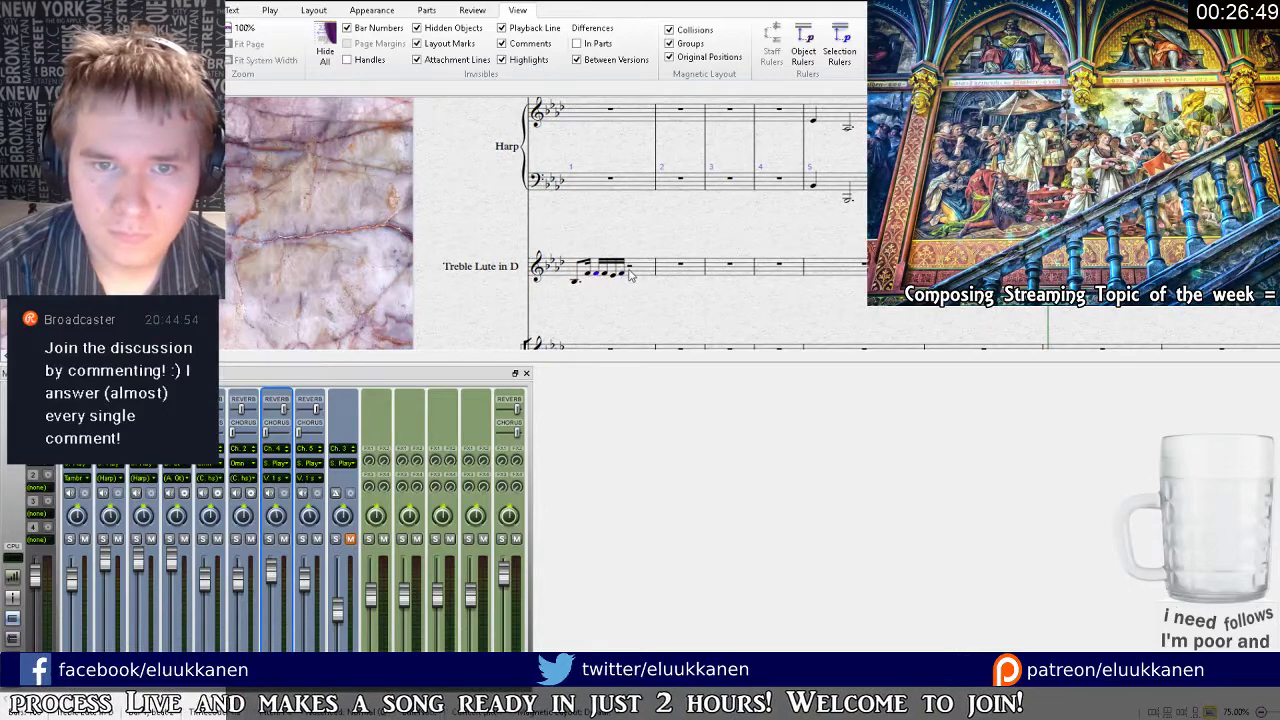
# Fill beat 3 of the lute's bar 1 with two eighth notes and beat 4 with an eighth and two sixteenths.
pyautogui.click(630, 279)
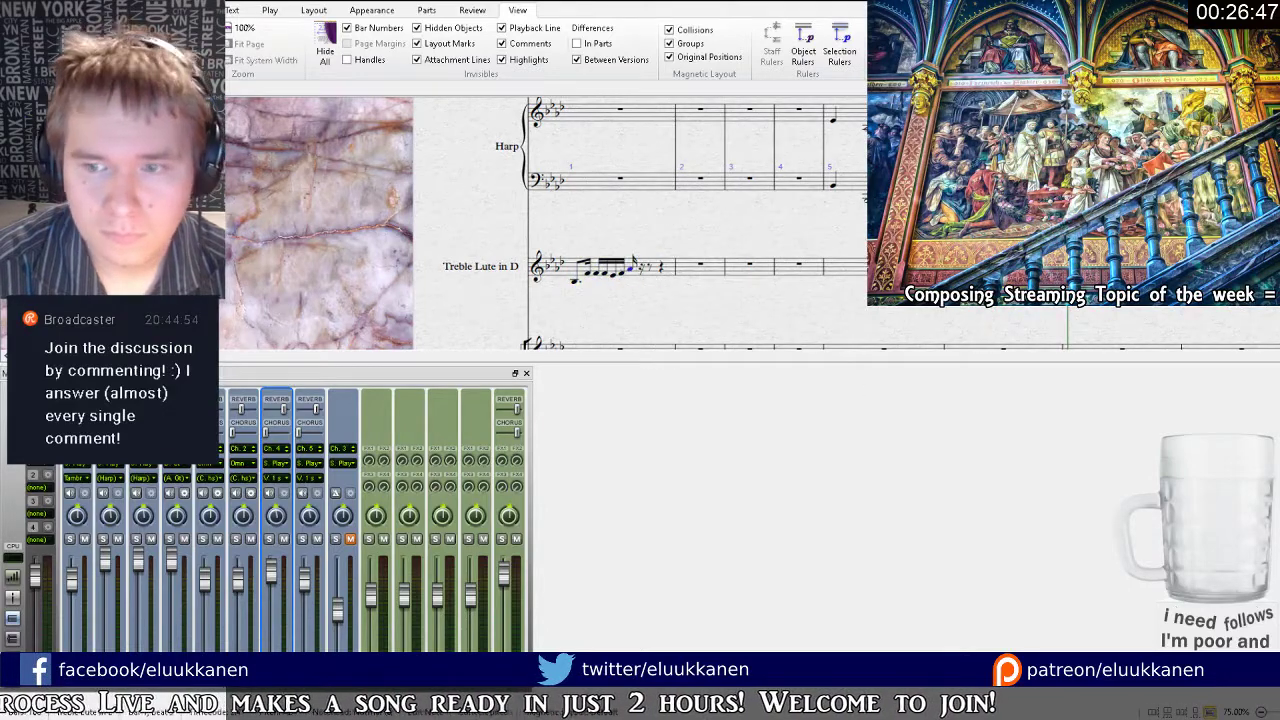
pyautogui.click(642, 275)
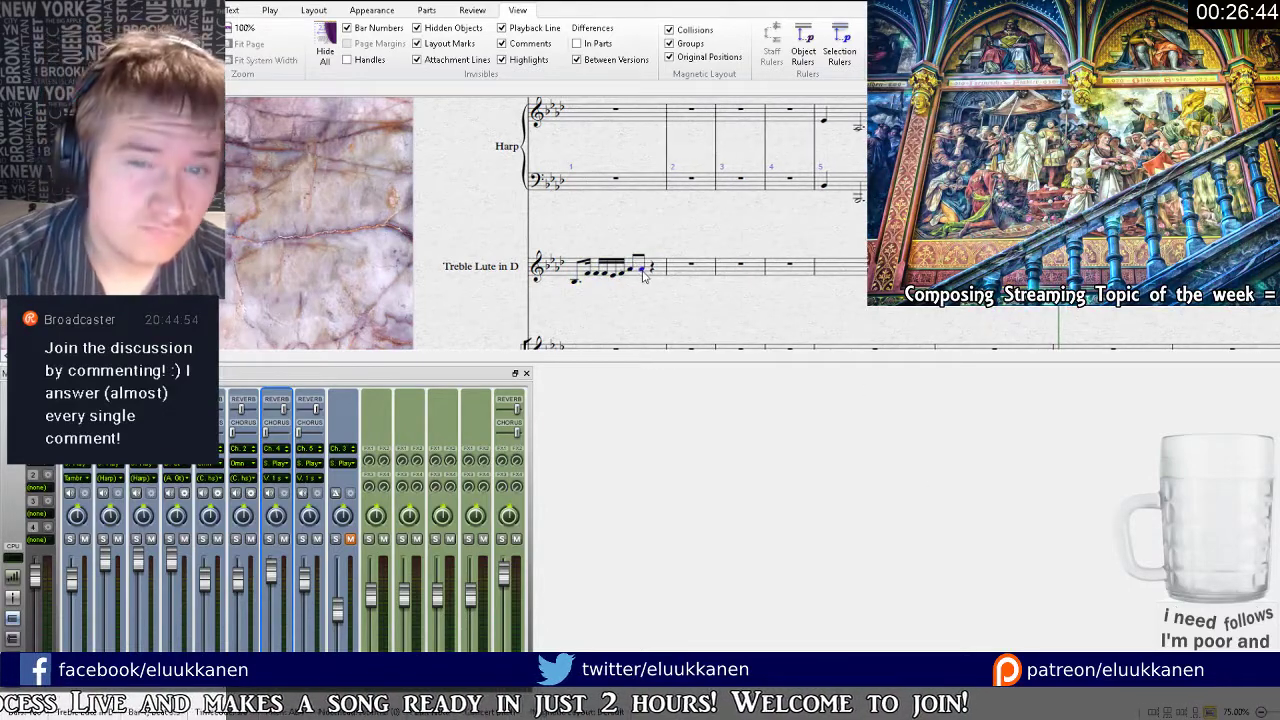
pyautogui.click(649, 277)
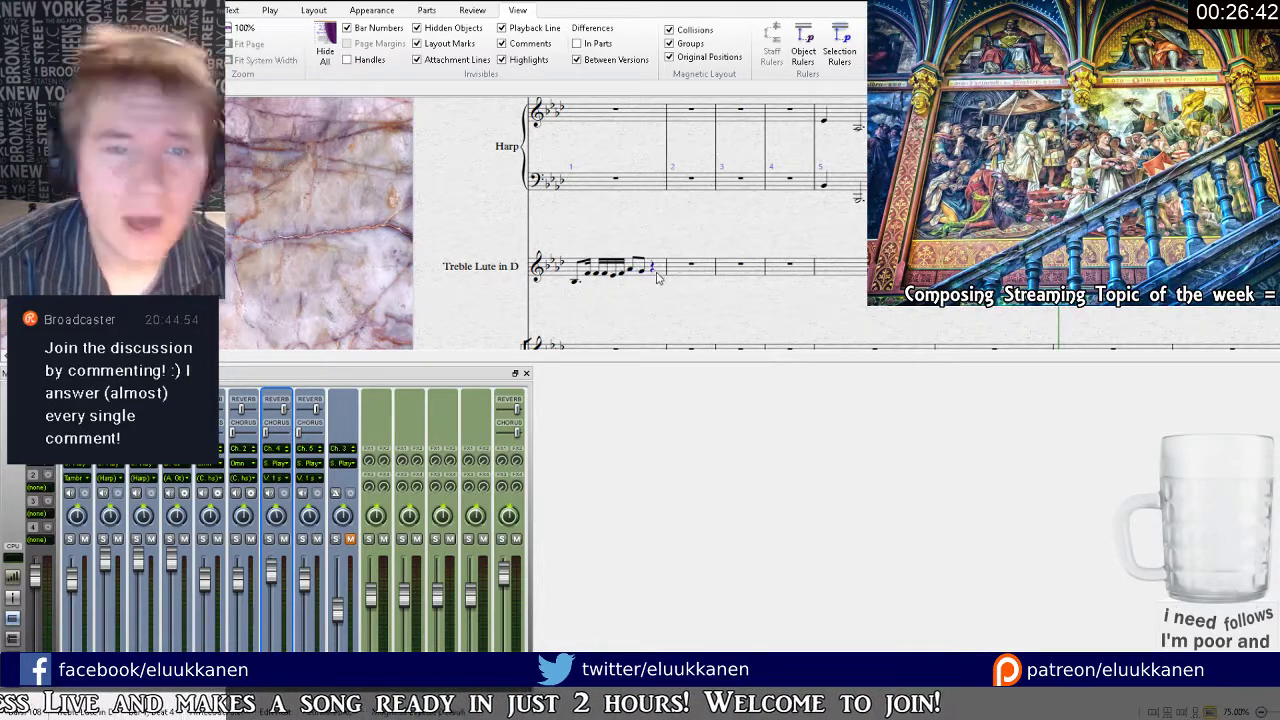
pyautogui.click(652, 278)
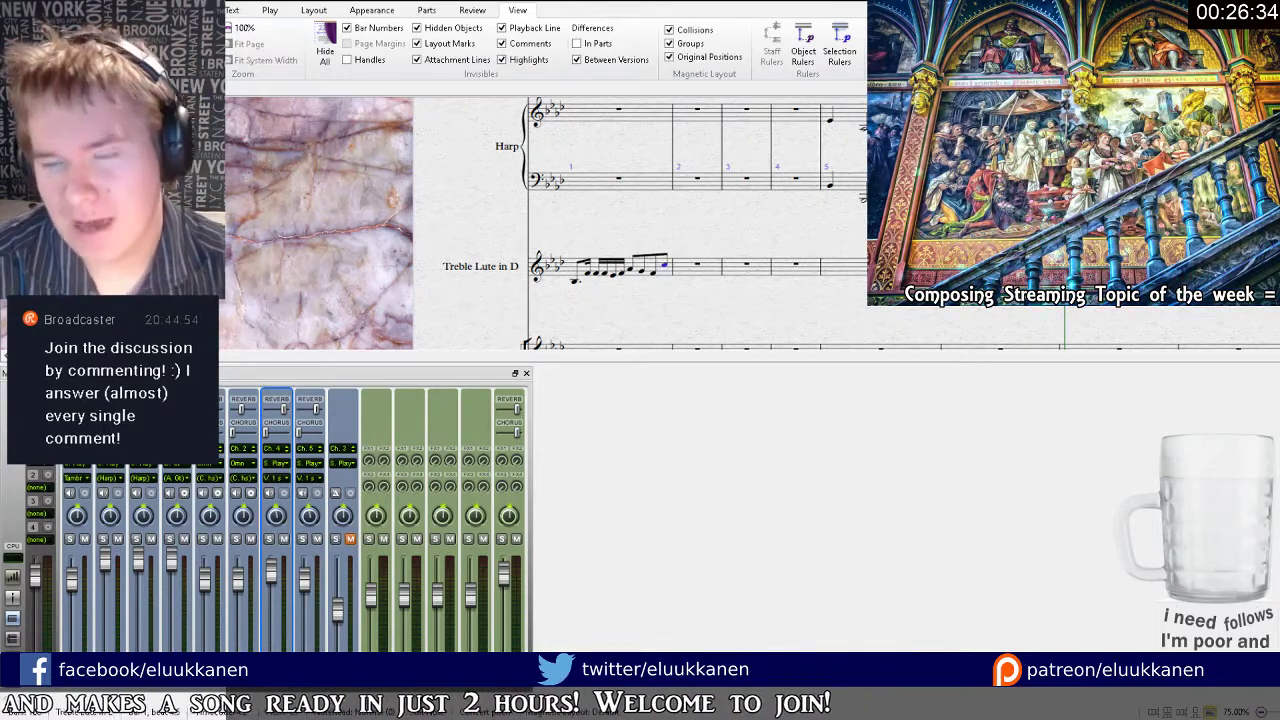
pyautogui.press('2')
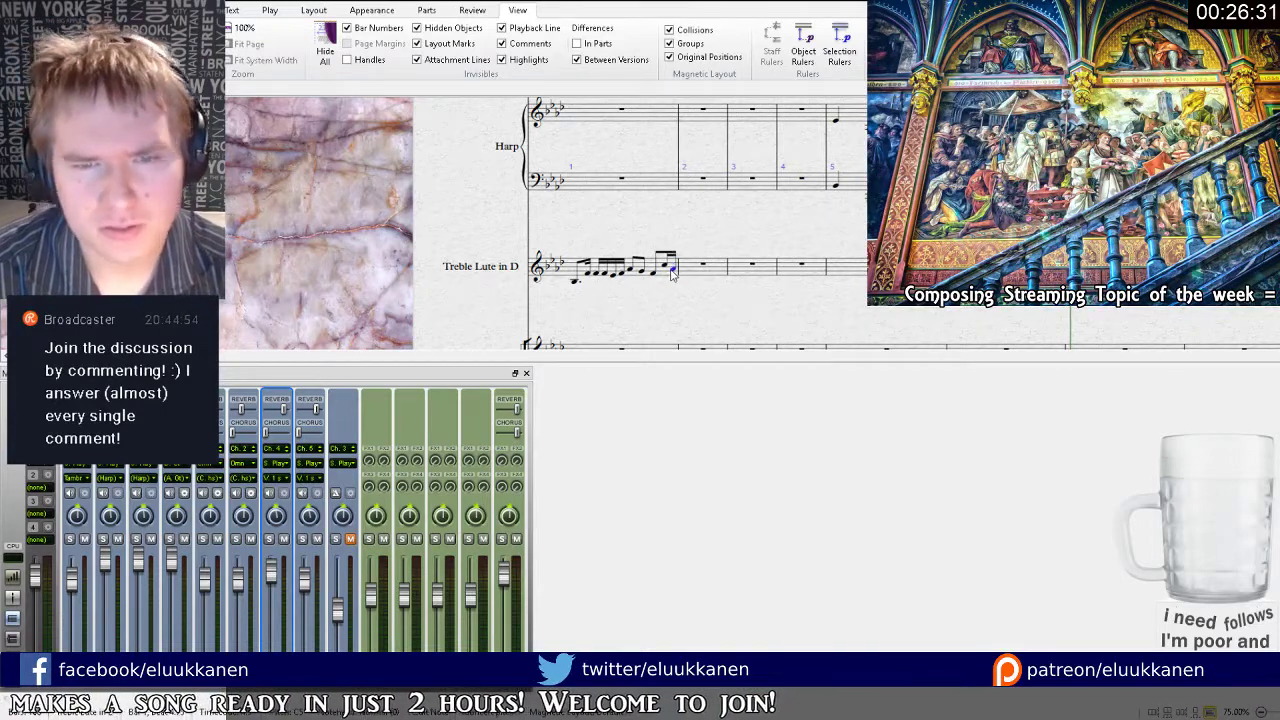
# Copy the Treble Lute's bar 1 into bar 2 and raise the copy's opening note.
pyautogui.click(580, 278)
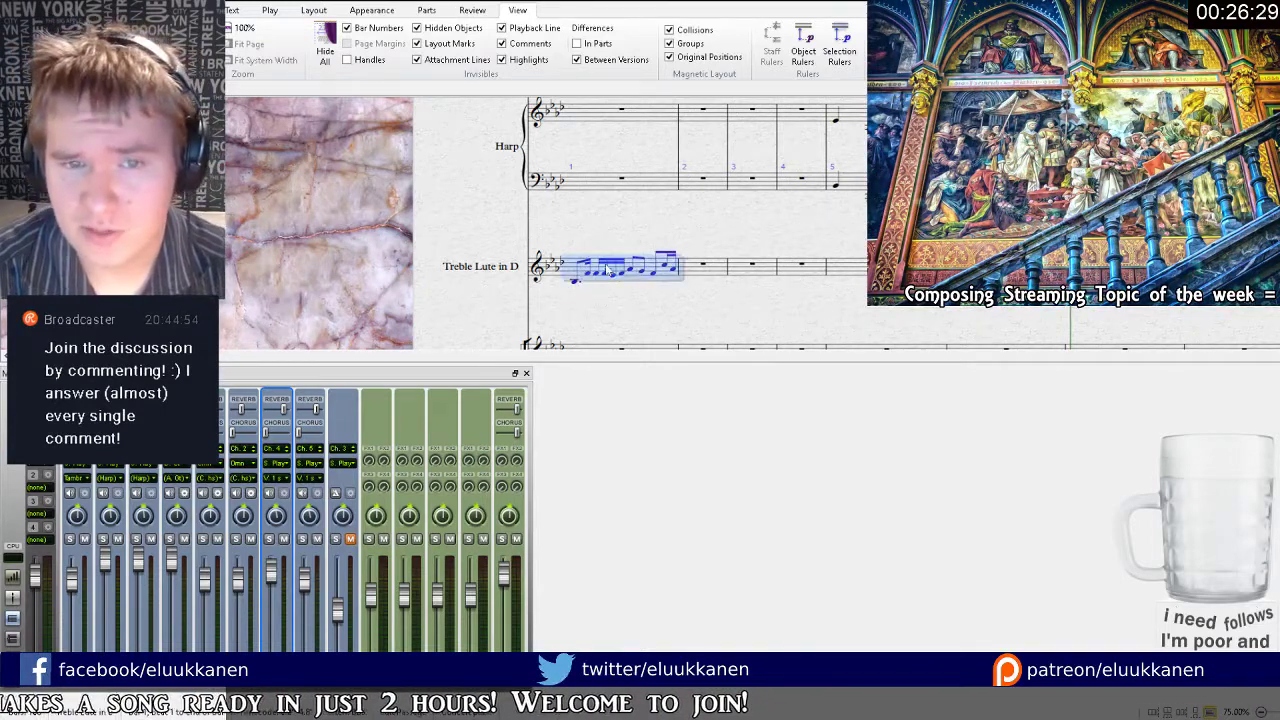
pyautogui.keyDown('alt'); pyautogui.click(690, 282); pyautogui.keyUp('alt')
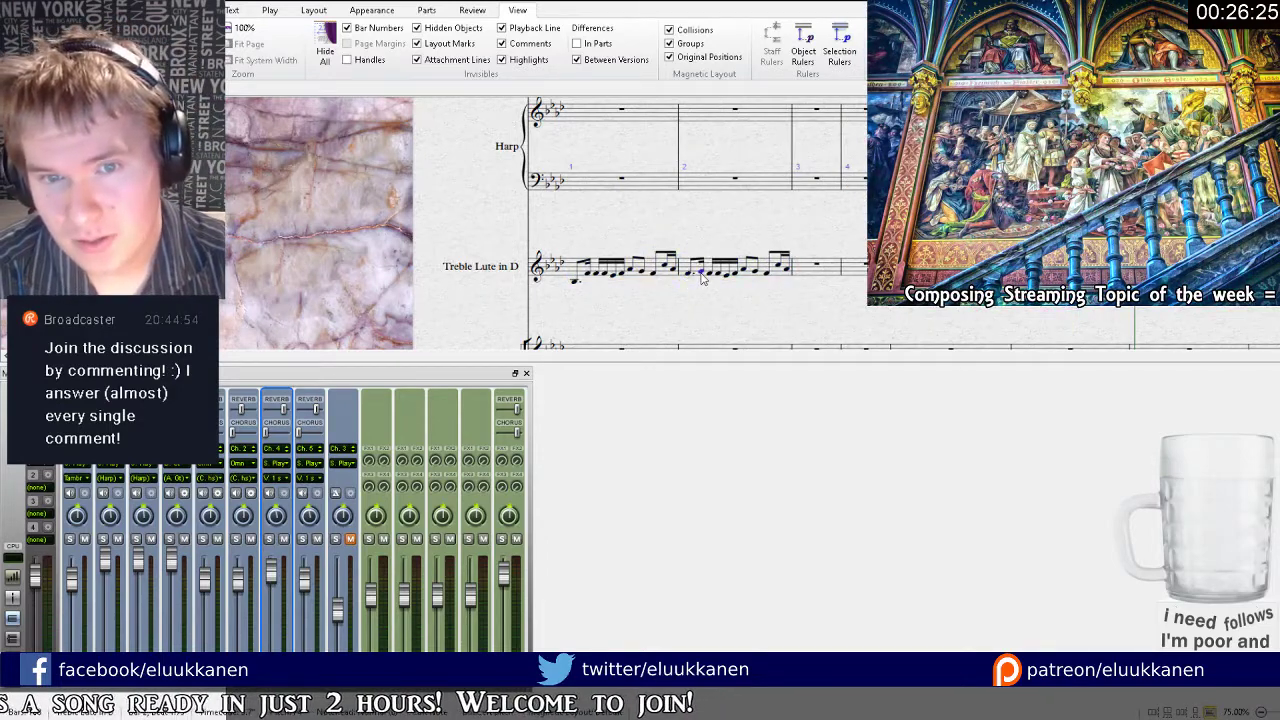
pyautogui.click(709, 274)
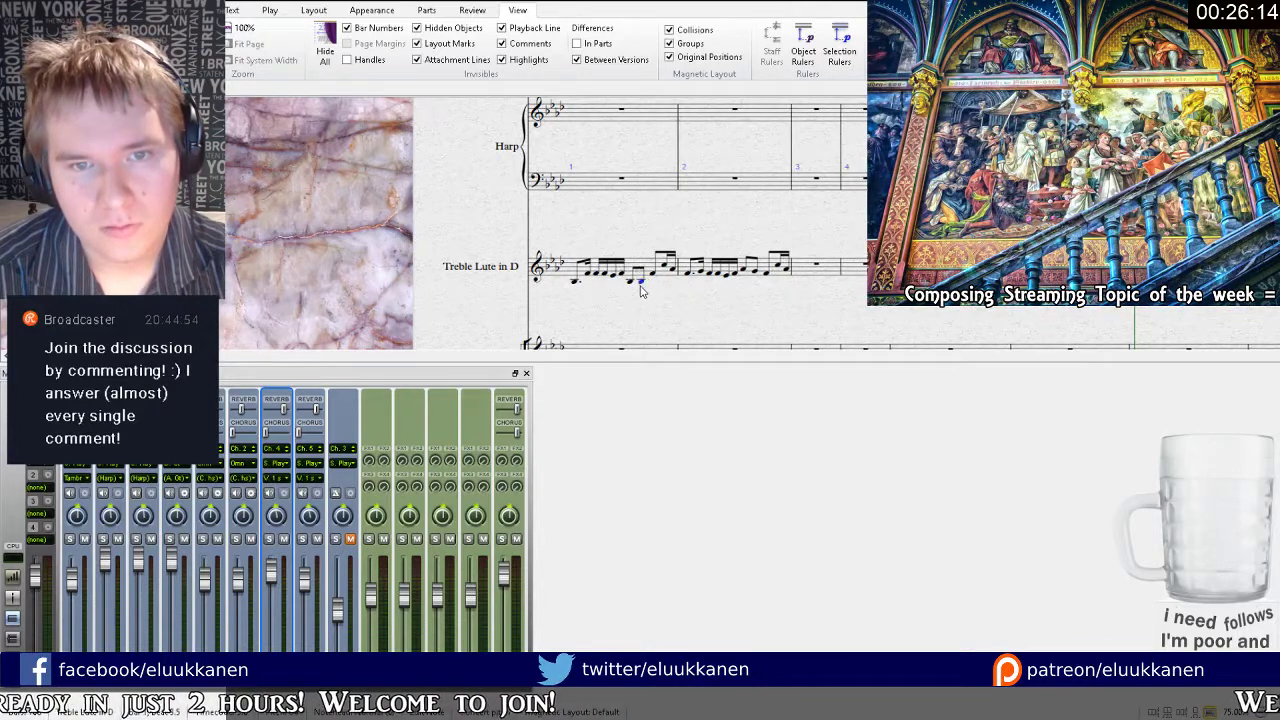
# Lower the two eighth notes on beat 3 of the lute's bar 1 and replace beat 4 with a copy of beat 2's four sixteenths.
pyautogui.click(603, 281)
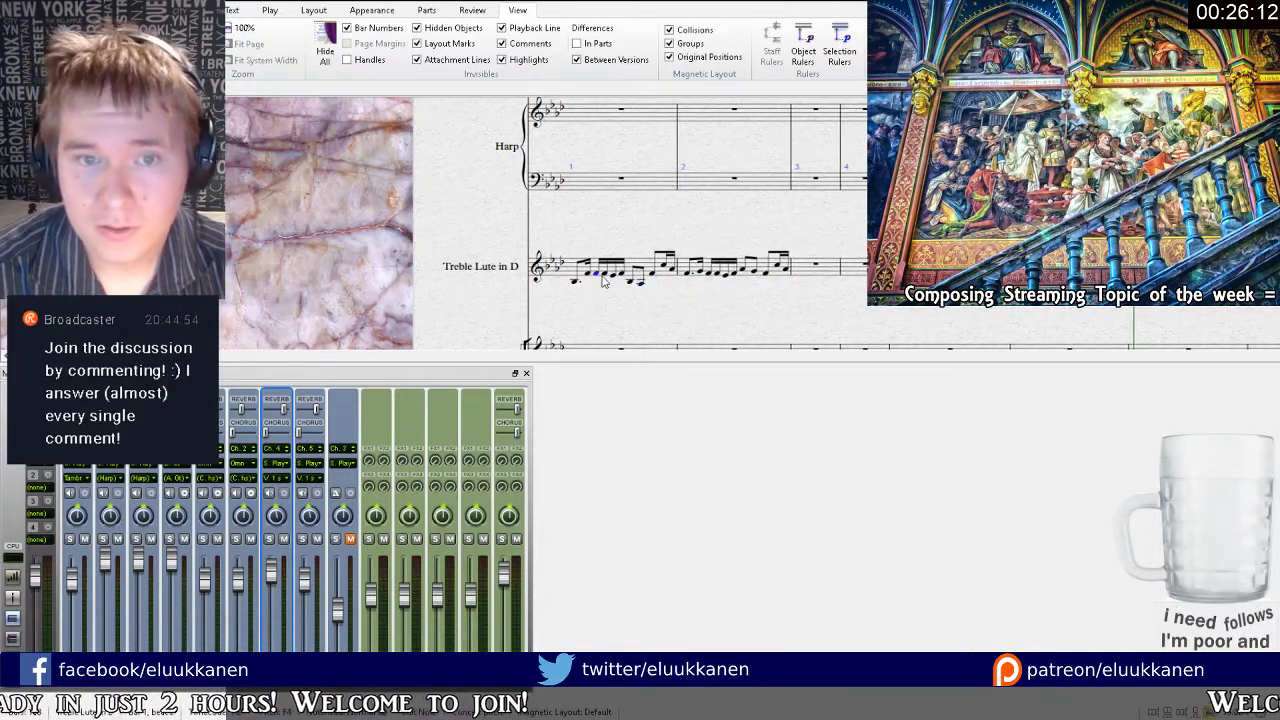
pyautogui.keyDown('alt'); pyautogui.click(656, 278); pyautogui.keyUp('alt')
pyautogui.press('Escape')
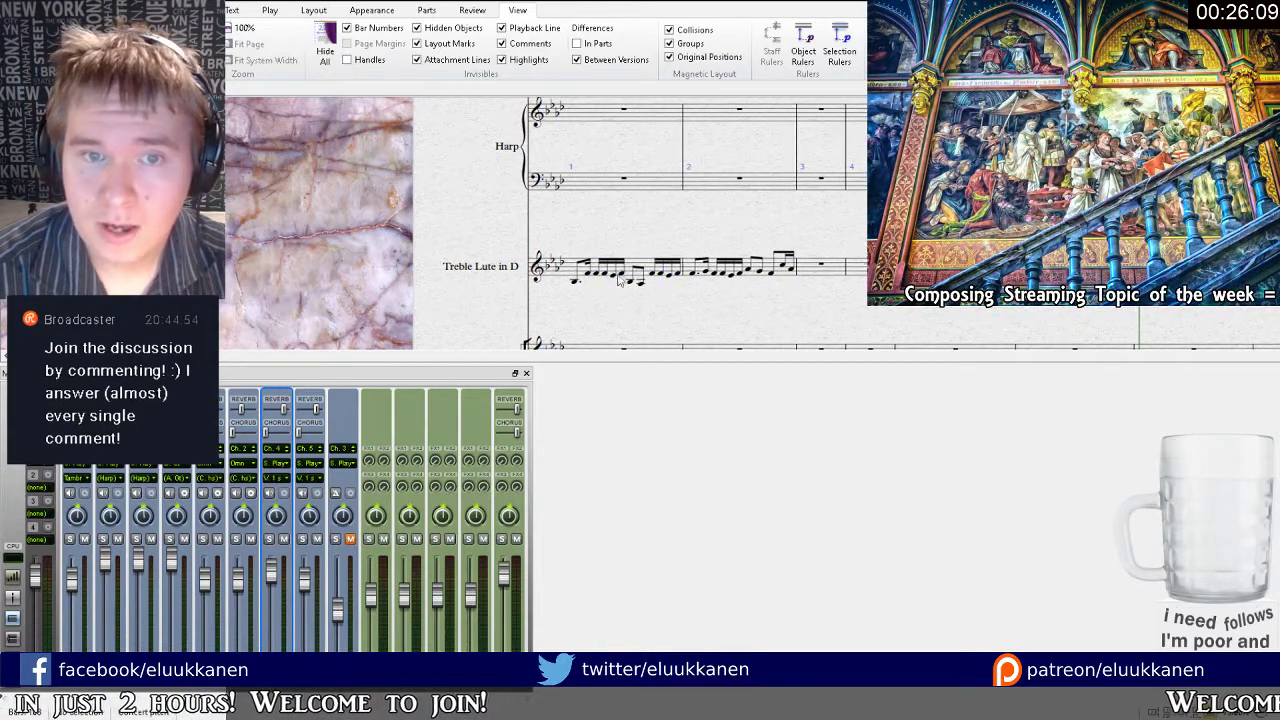
# Replace the lute's bar 2 with a copy of the revised bar 1 and raise the eighth notes on its beat 3.
pyautogui.click(686, 267)
pyautogui.click(682, 266)
pyautogui.keyDown('alt'); pyautogui.click(695, 270); pyautogui.keyUp('alt')
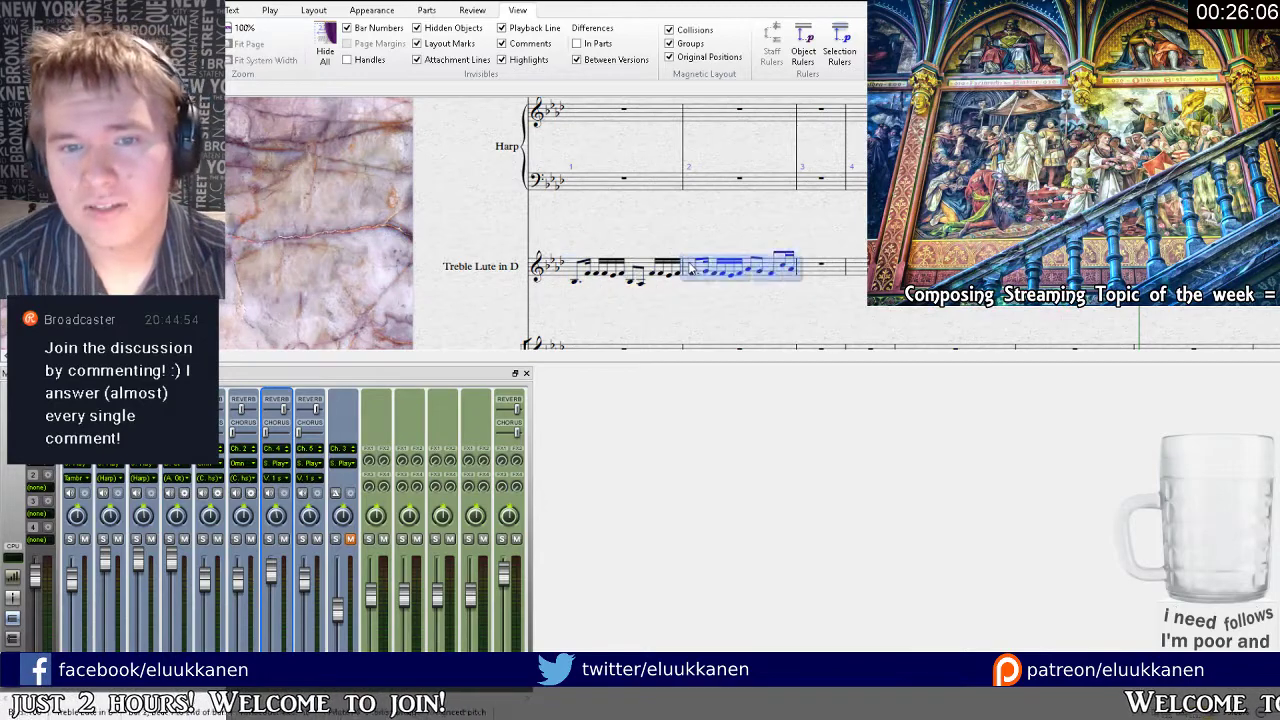
pyautogui.press('Escape')
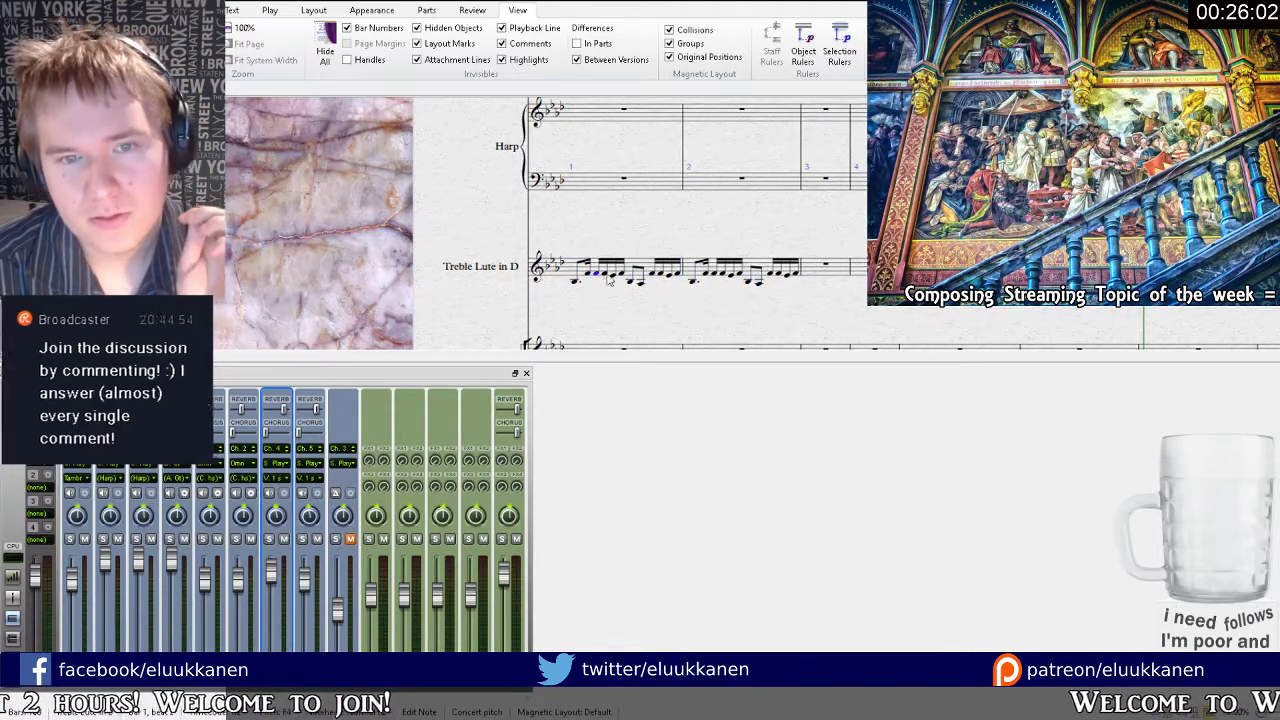
pyautogui.click(614, 276)
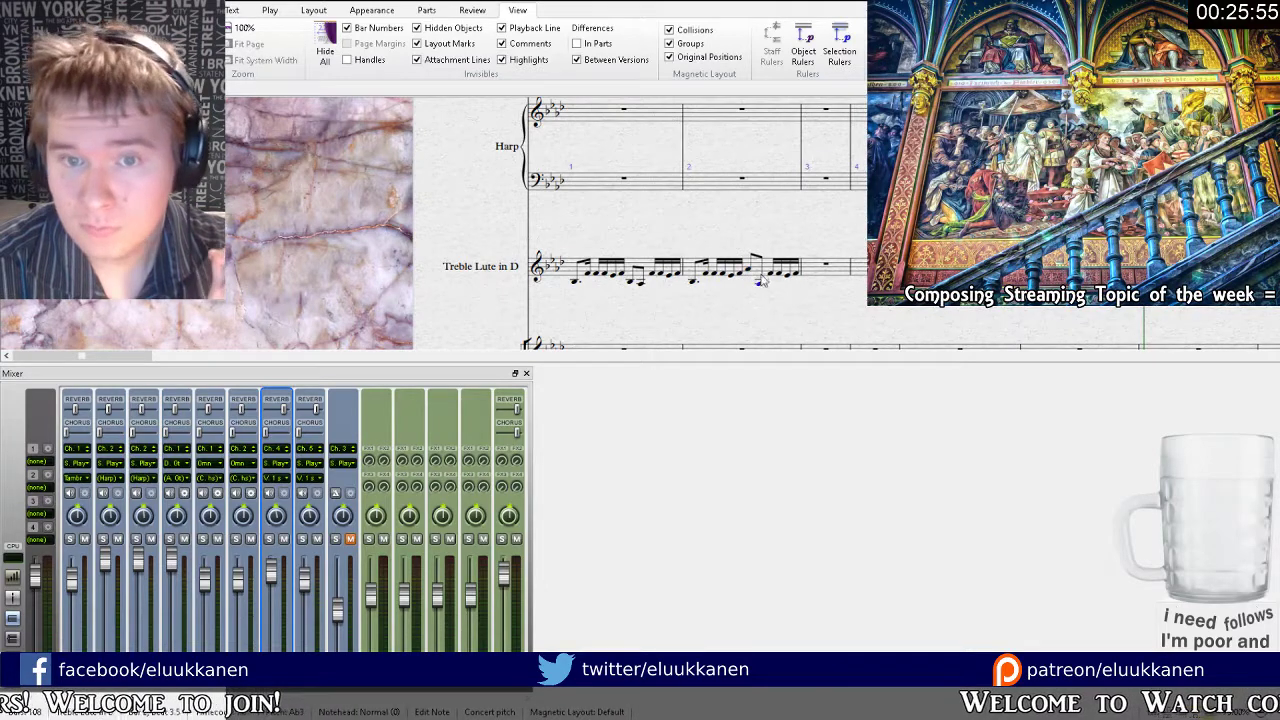
# Change the tempo mark above the Percussion staff at bar 1 to quarter note = 60.
pyautogui.moveTo(763, 240); pyautogui.dragTo(733, 360)
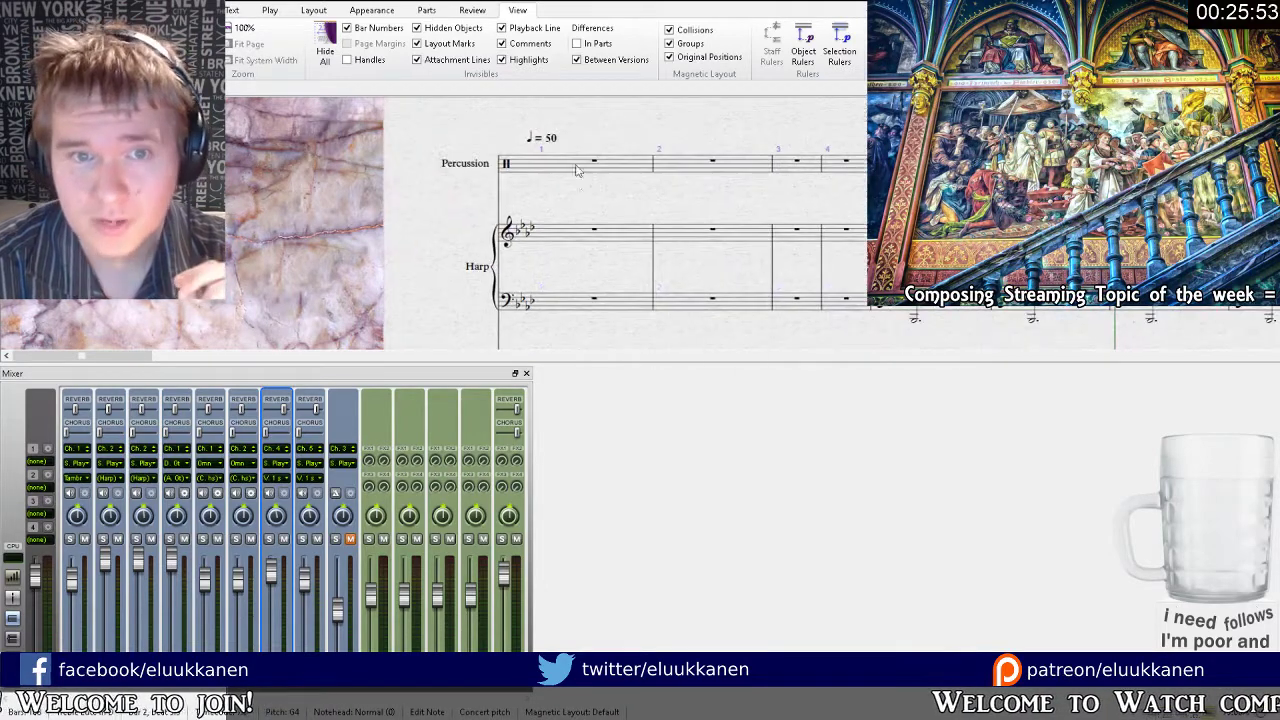
pyautogui.doubleClick(555, 140)
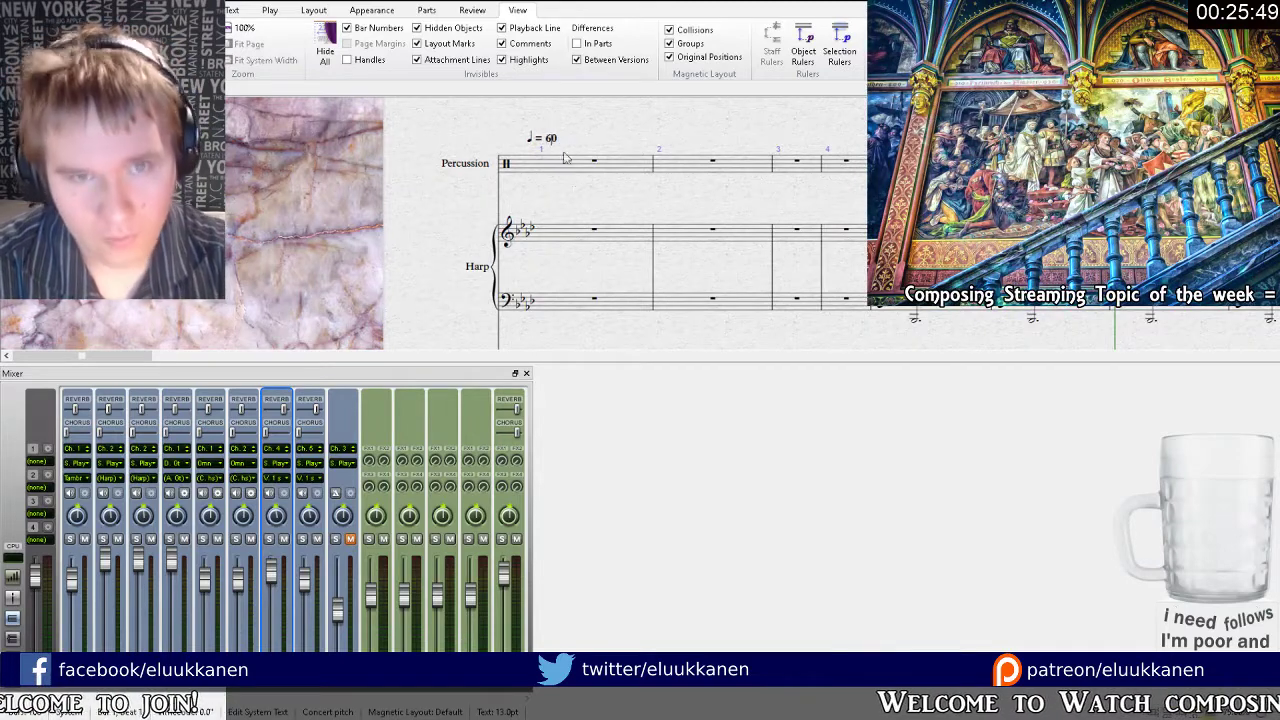
# Copy the lute's bars 1 and 2 into bars 3 and 4.
pyautogui.moveTo(576, 192); pyautogui.dragTo(592, 44)
pyautogui.click(640, 240)
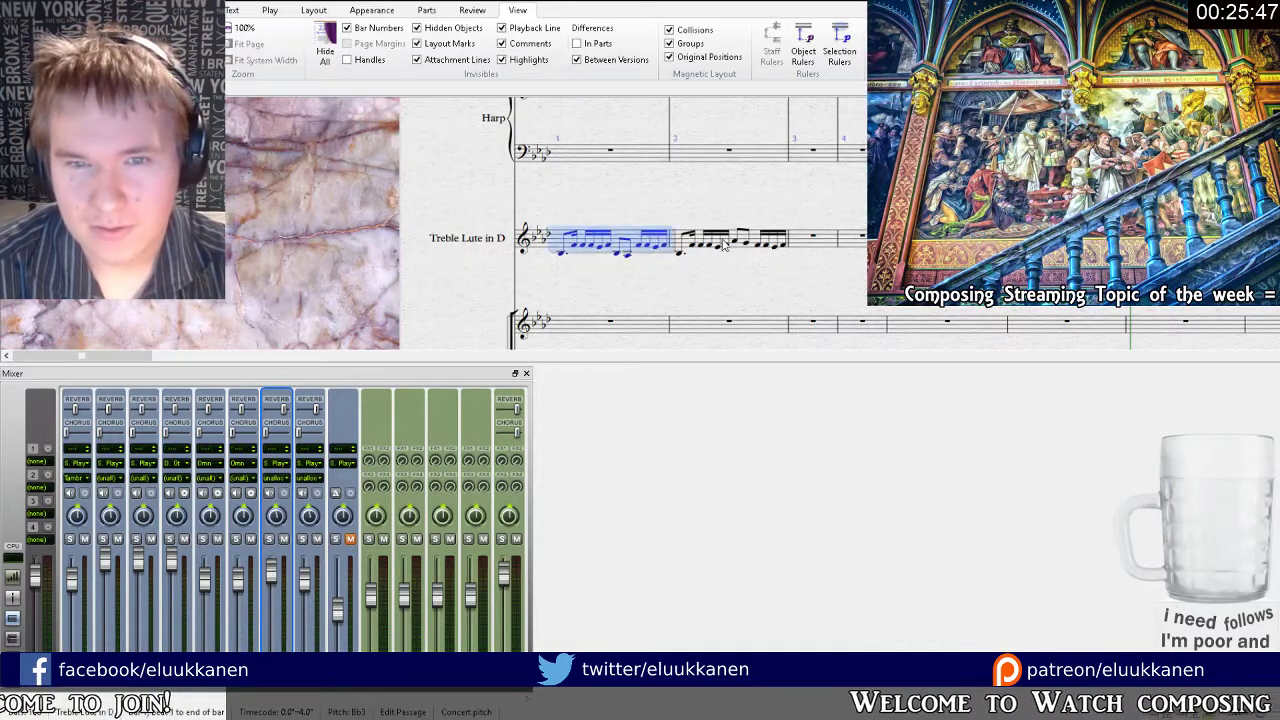
pyautogui.keyDown('shift'); pyautogui.click(752, 244); pyautogui.keyUp('shift')
pyautogui.keyDown('alt'); pyautogui.click(806, 251); pyautogui.keyUp('alt')
pyautogui.press('Escape')
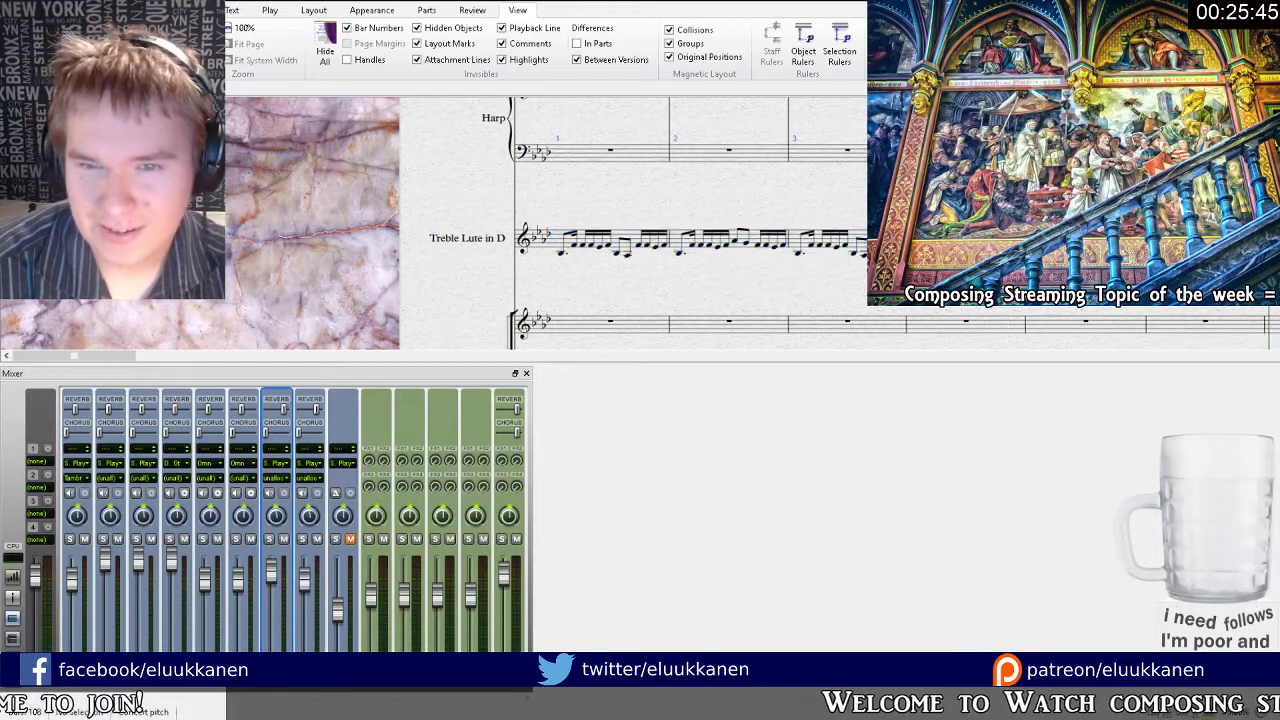
# Play the score from the beginning and raise the reverb on the Treble Lute's mixer channel.
pyautogui.hotkey('ctrl', '[')
pyautogui.press('space')
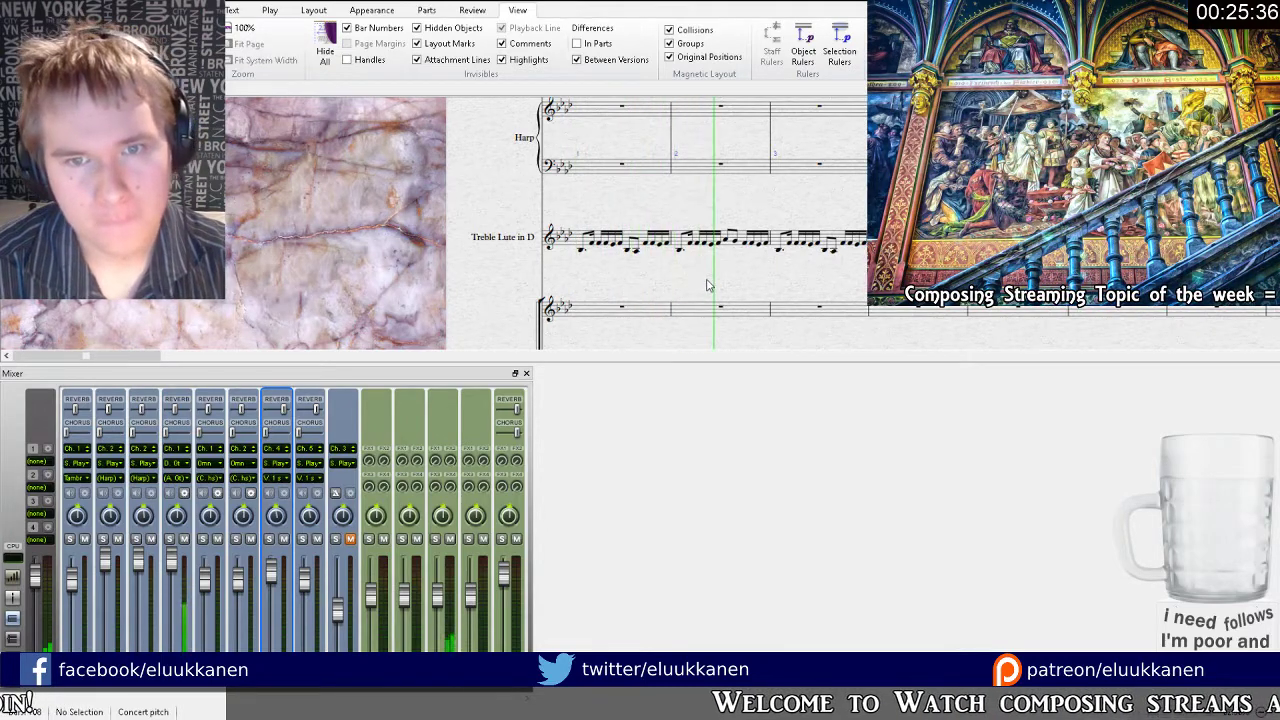
pyautogui.moveTo(711, 286); pyautogui.dragTo(626, 291)
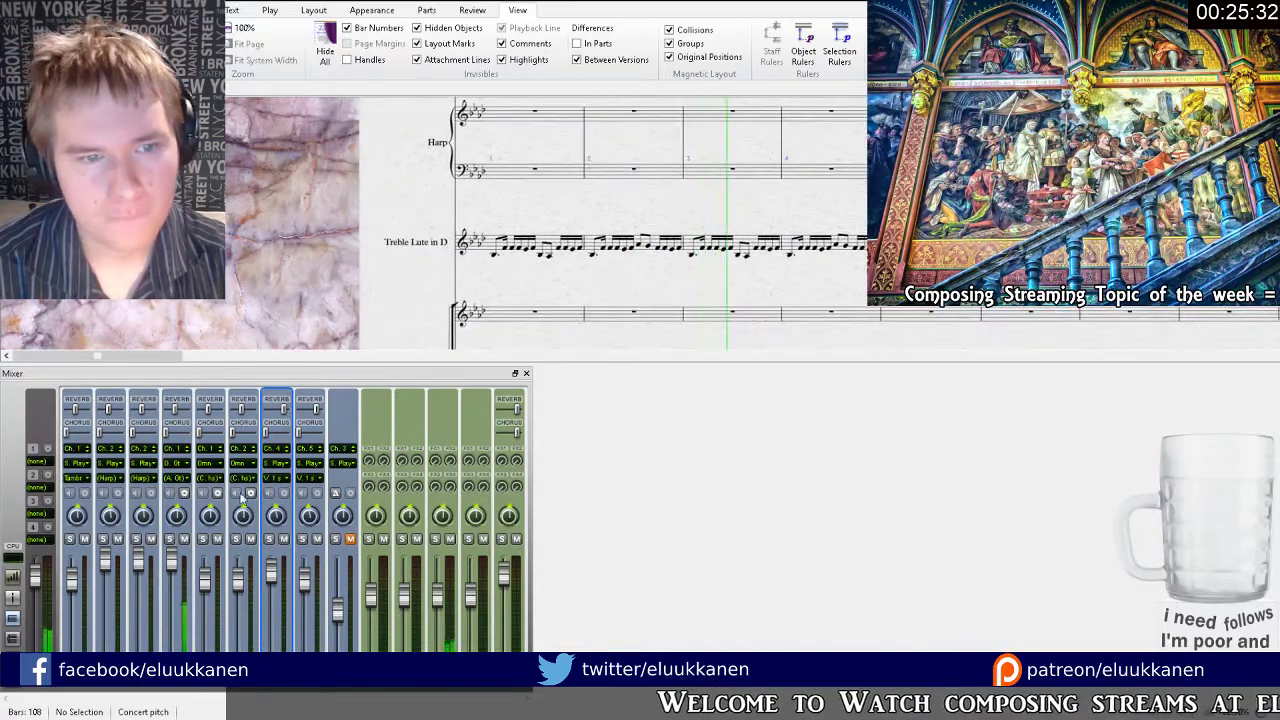
pyautogui.click(177, 414)
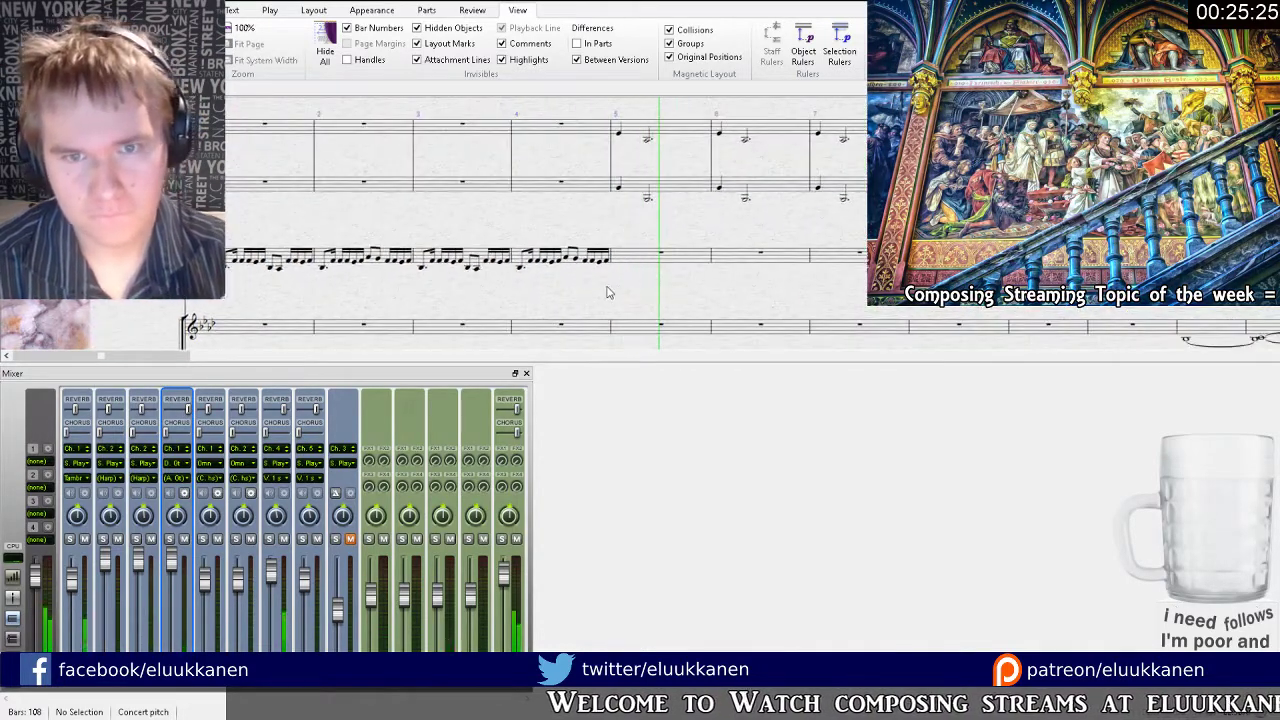
# Copy the lute's four introduction bars into the next four bars, starting at bar 5.
pyautogui.click(545, 265)
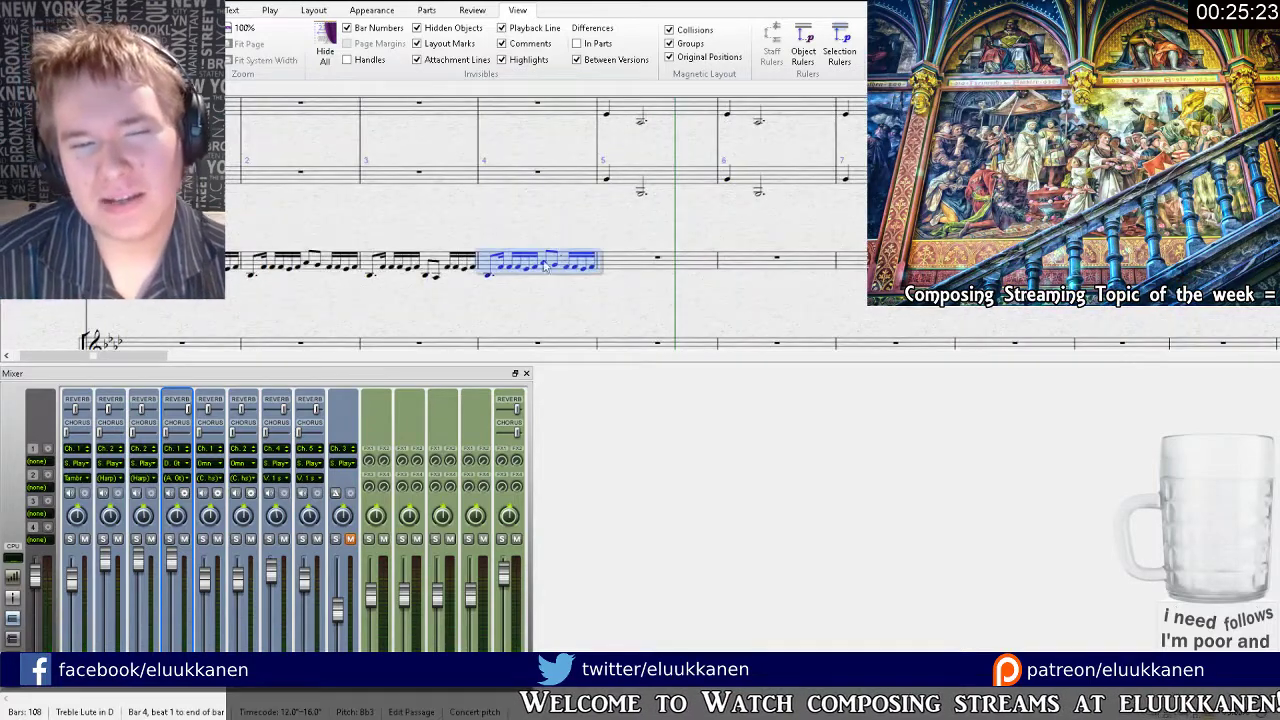
pyautogui.keyDown('shift'); pyautogui.click(232, 262); pyautogui.keyUp('shift')
pyautogui.click(618, 276)
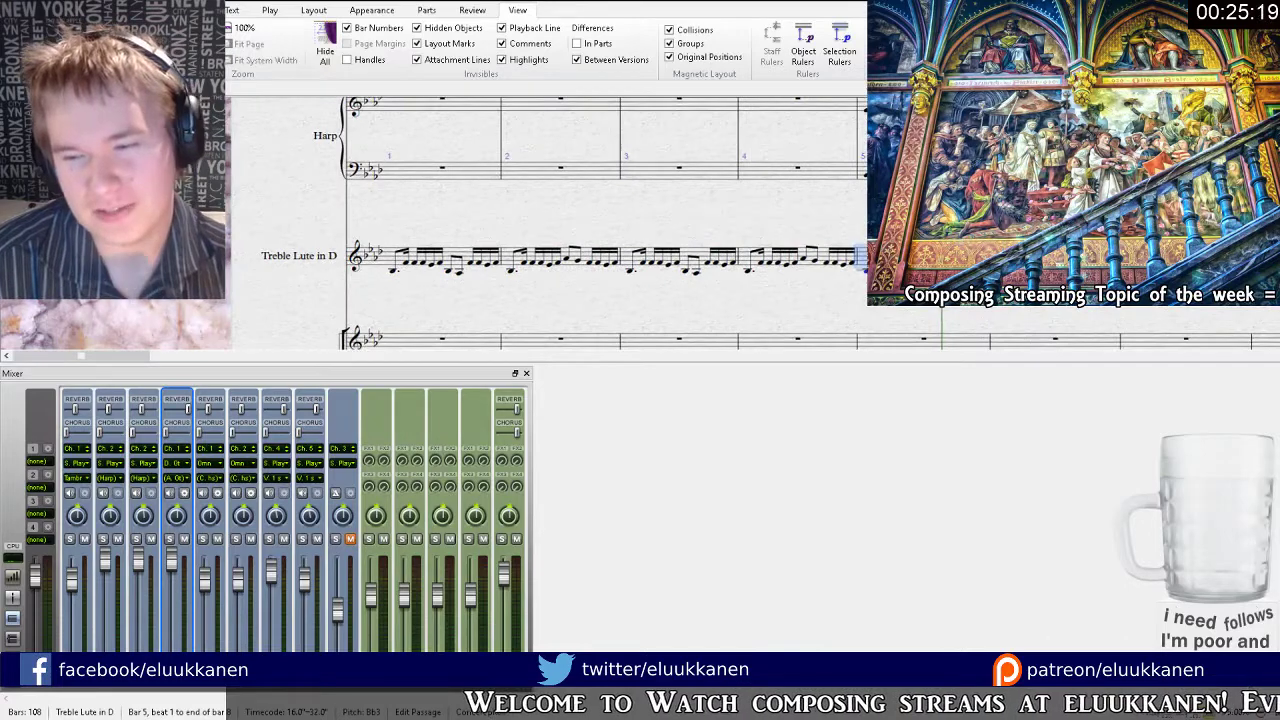
pyautogui.press('Escape')
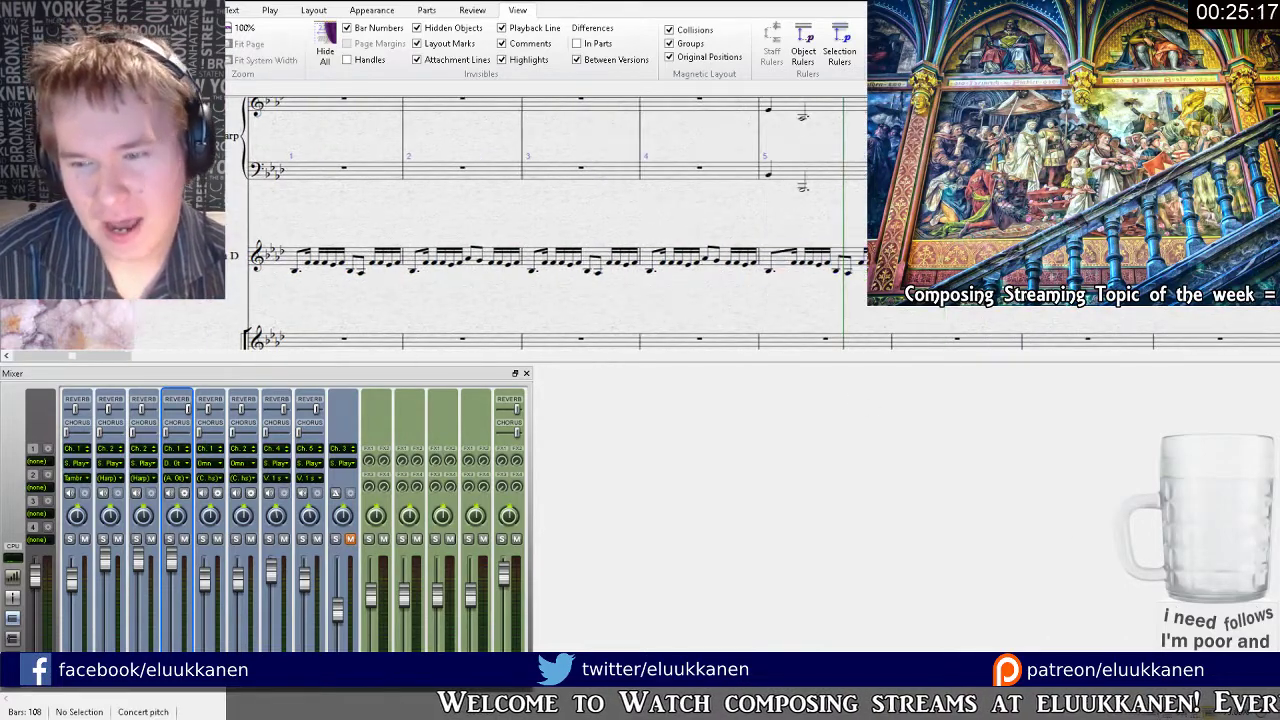
# Add a lower second voice on beat 1 of the lute's bar 1 with an Eb3 eighth note and two sixteenths.
pyautogui.click(295, 271)
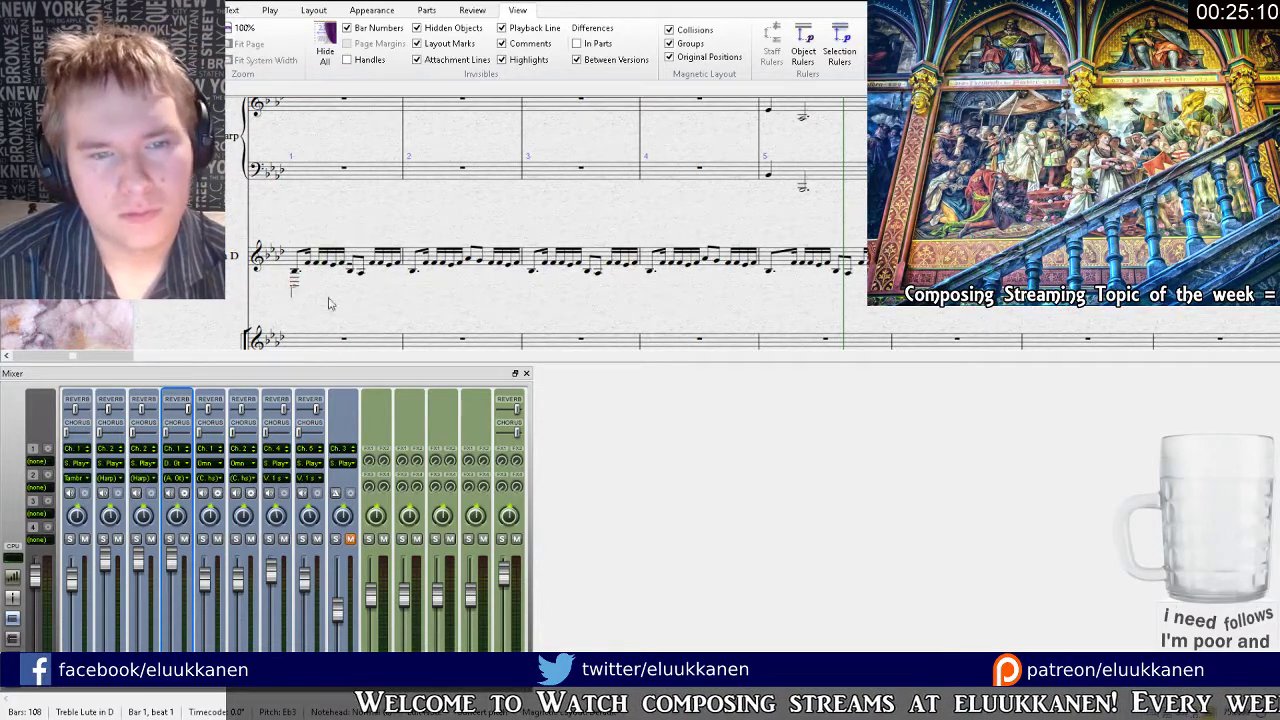
pyautogui.click(294, 286)
pyautogui.press('Escape')
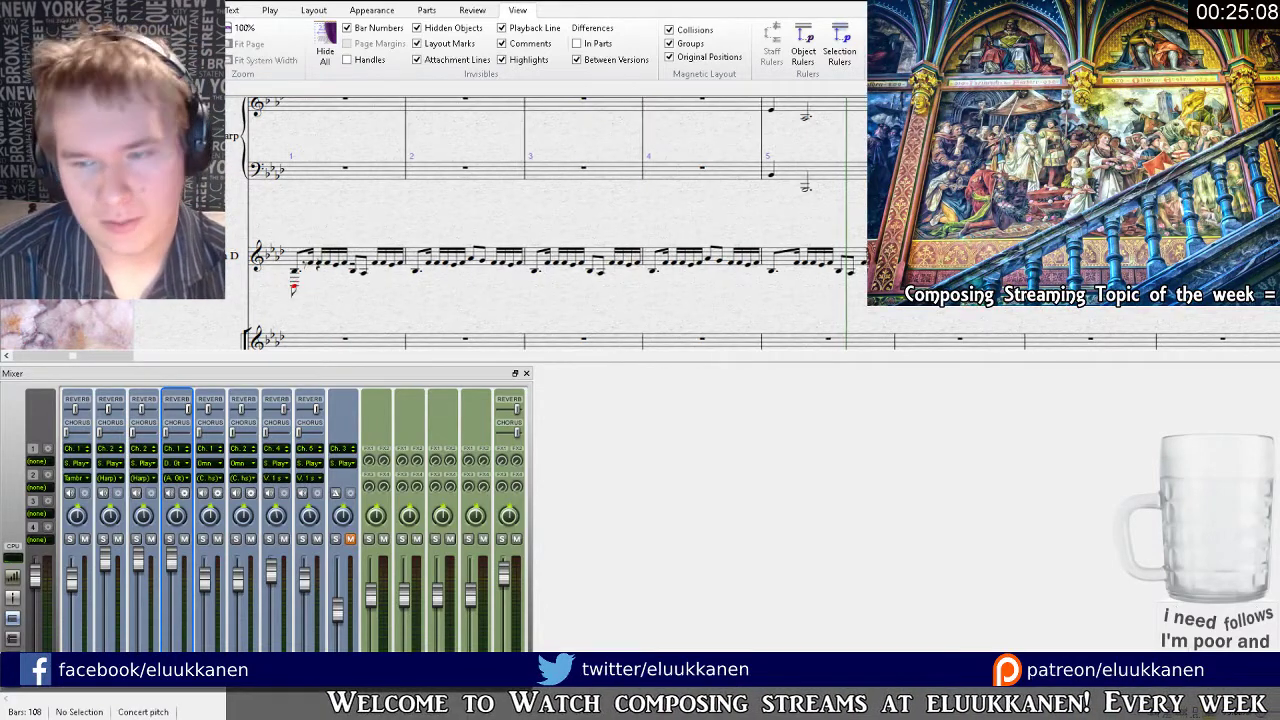
pyautogui.click(306, 289)
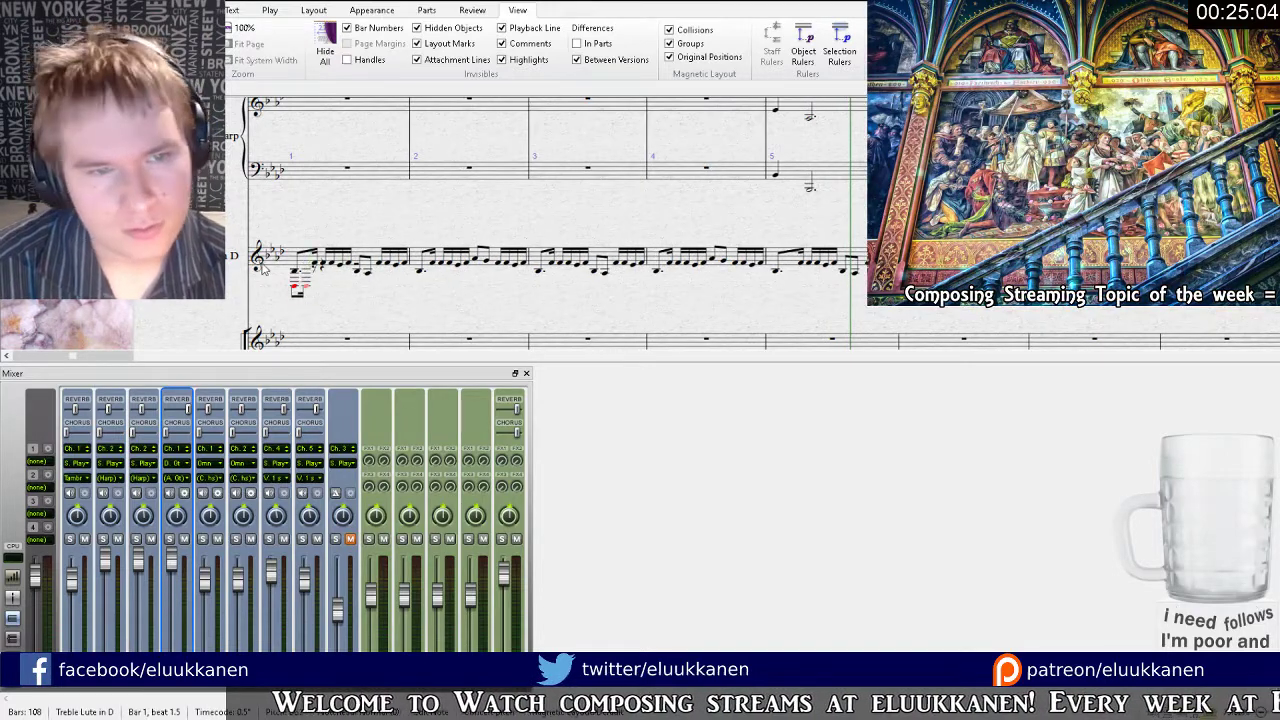
pyautogui.click(314, 291)
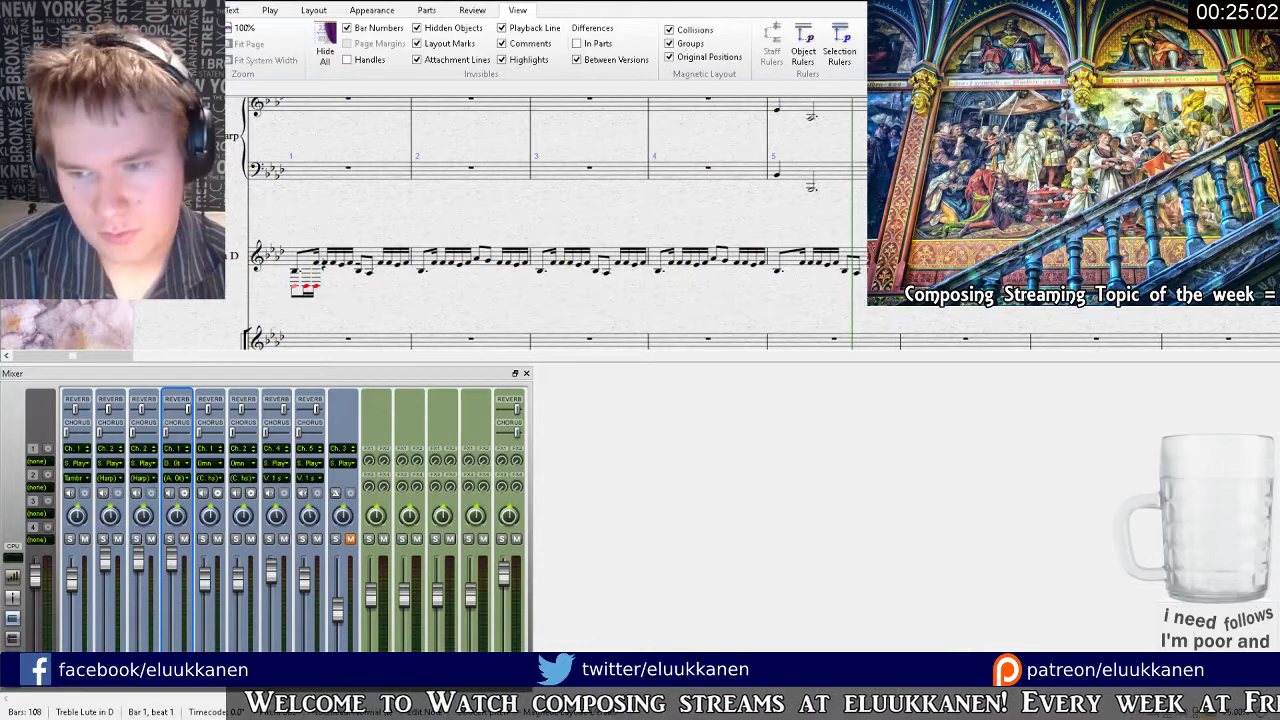
# Repeat the low eighth-and-two-sixteenths figure on every remaining beat of the lute's bars 1 and 2.
pyautogui.click(302, 291)
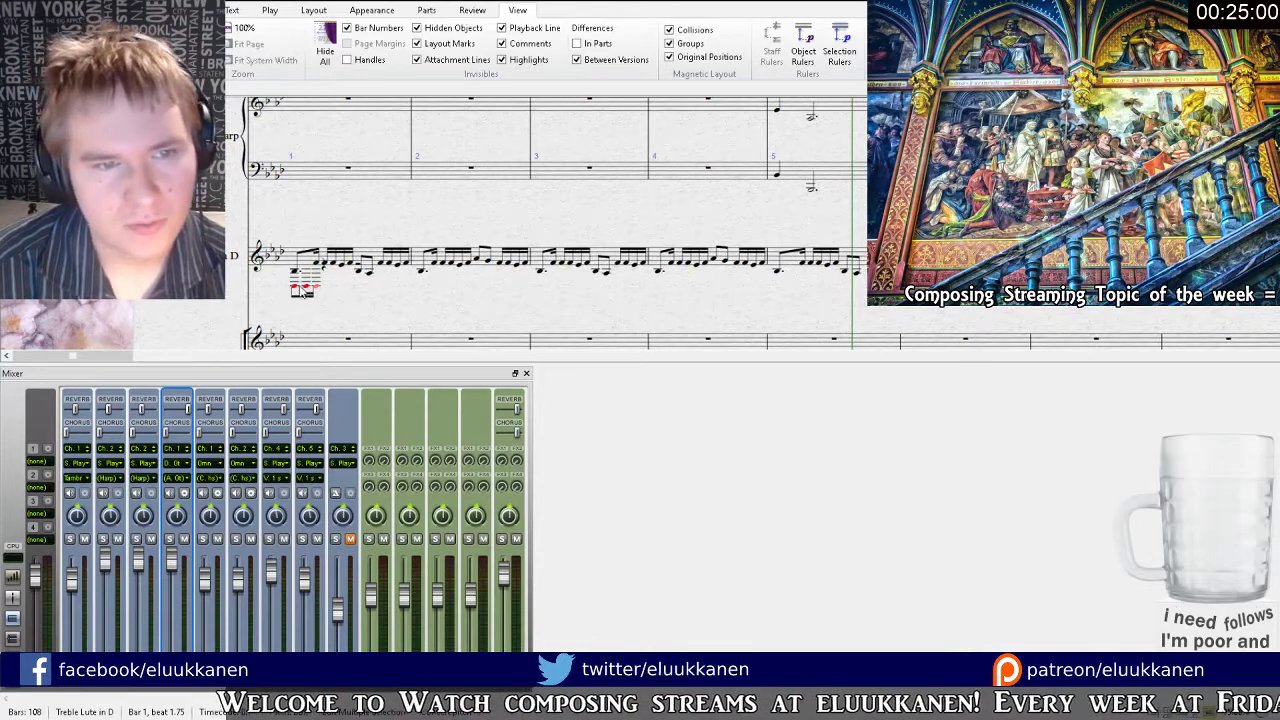
pyautogui.keyDown('ctrl'); pyautogui.click(295, 288); pyautogui.keyUp('ctrl')
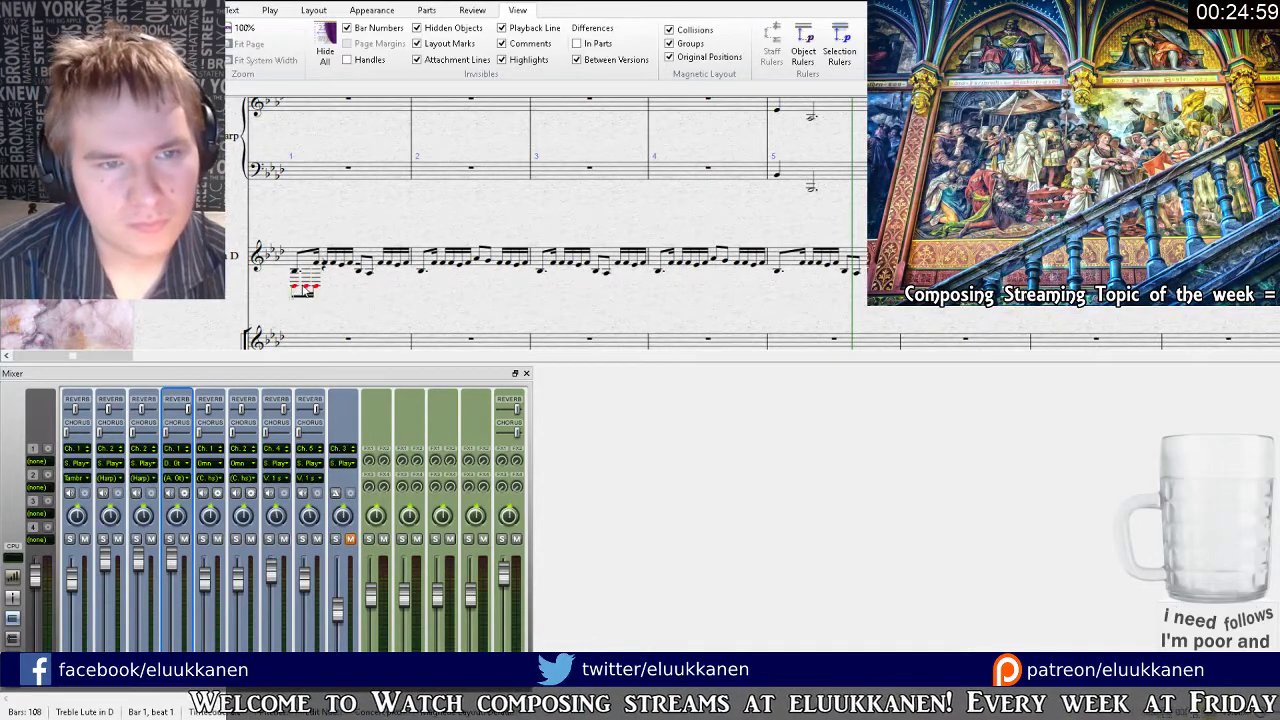
pyautogui.click(316, 263)
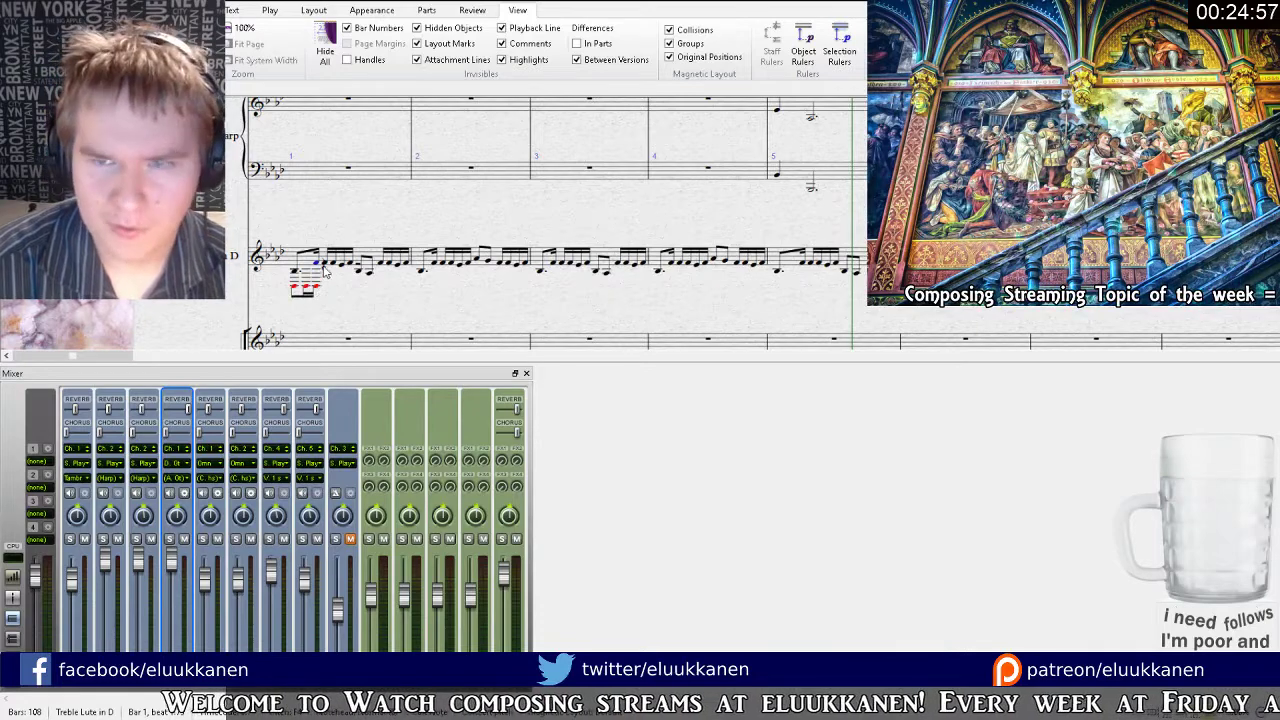
pyautogui.hotkey('ctrl', 'v')
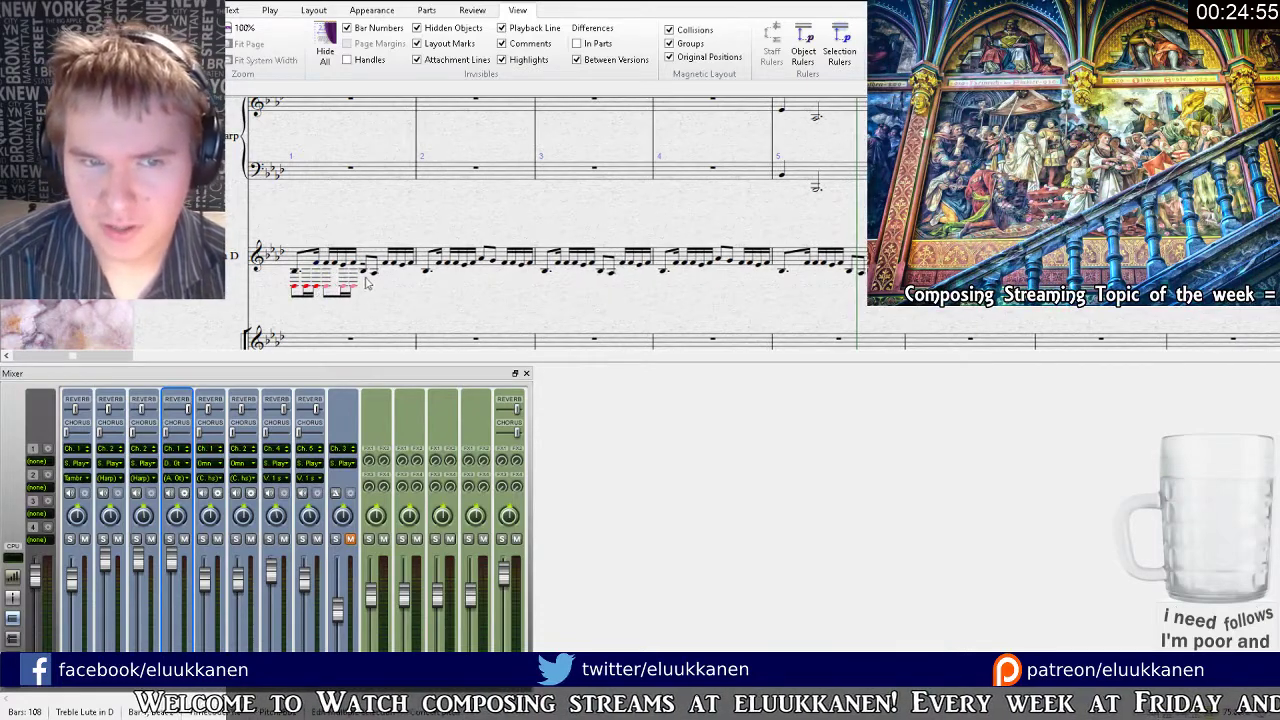
pyautogui.click(359, 266)
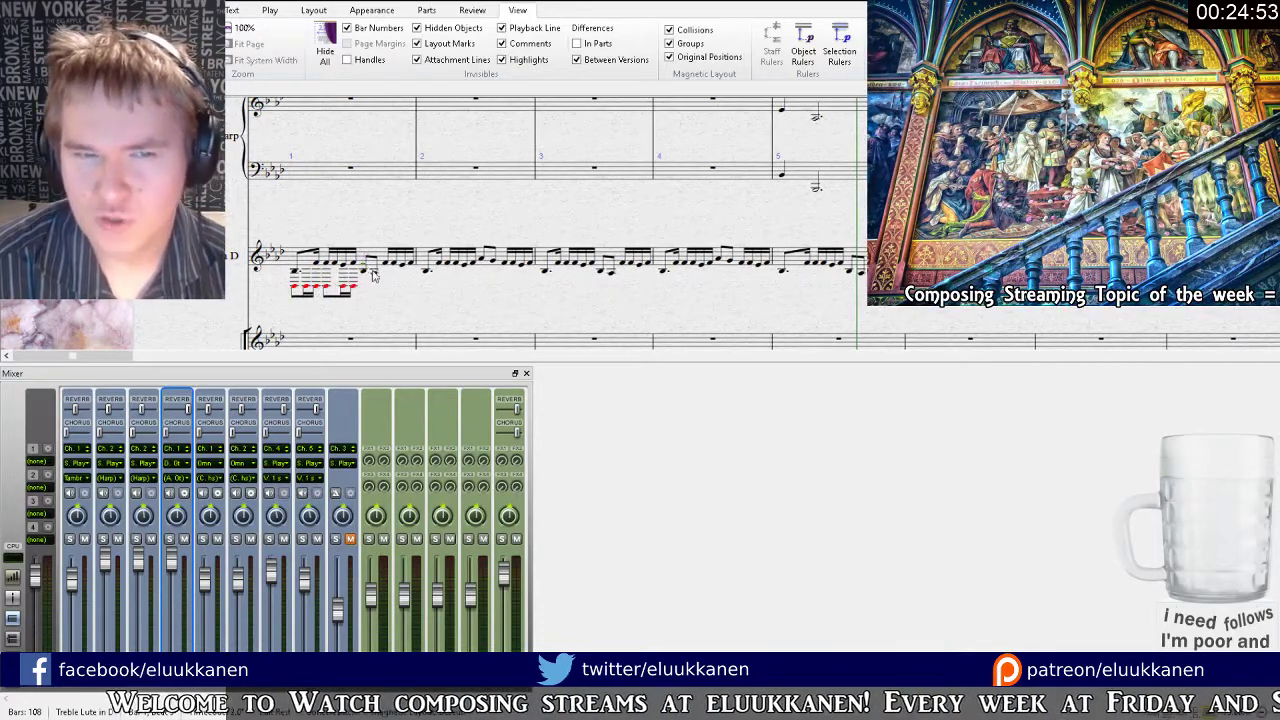
pyautogui.press('r')
pyautogui.press('r')
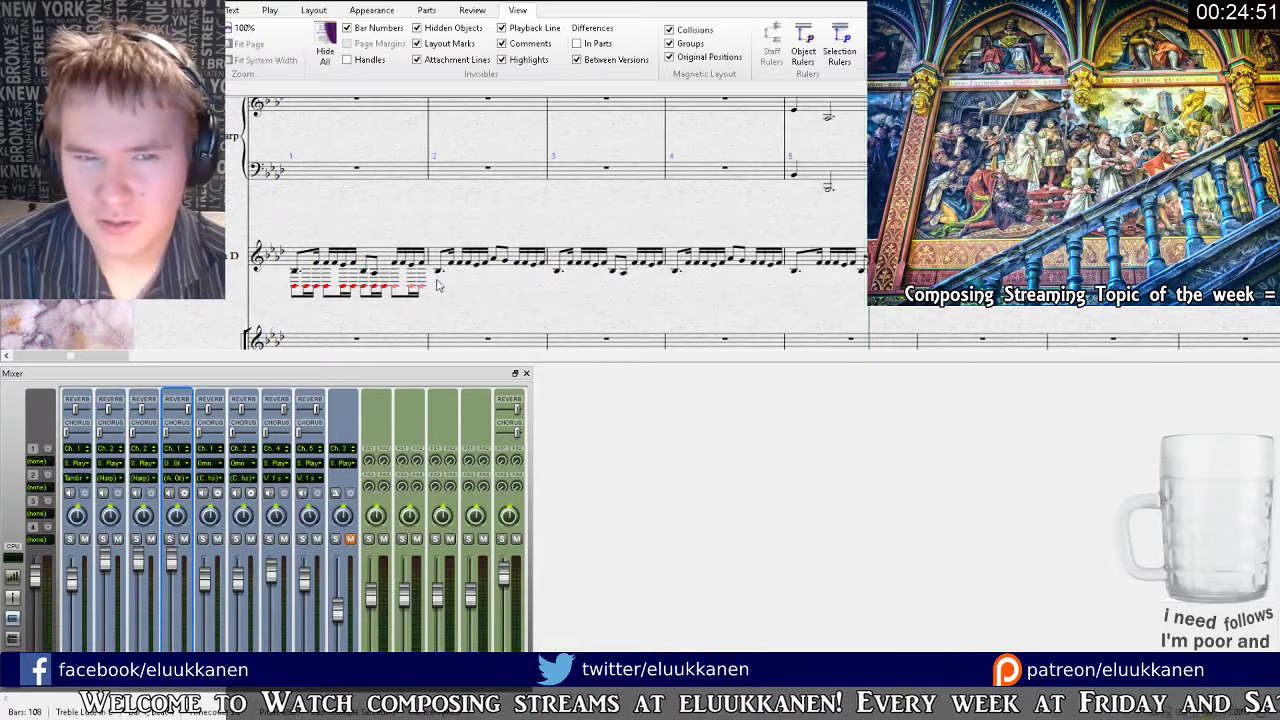
pyautogui.press('r')
pyautogui.press('r')
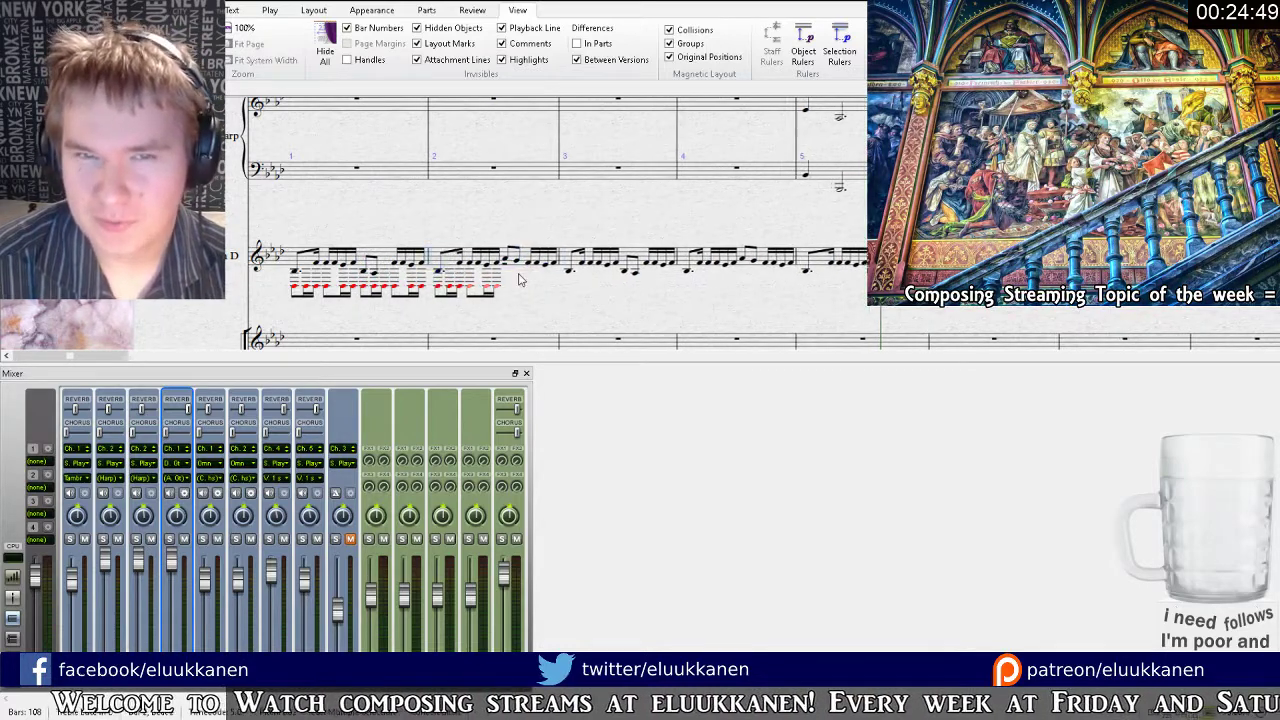
pyautogui.press('r')
pyautogui.press('r')
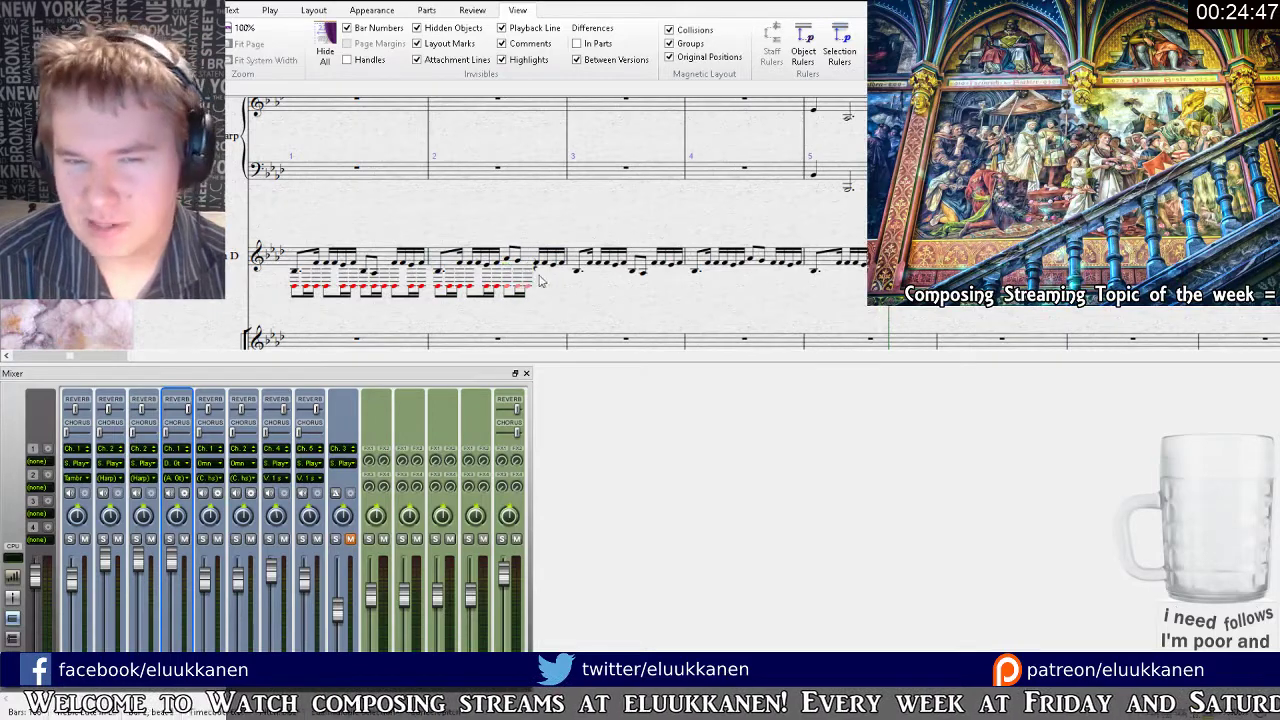
# Copy the lute's two-voice bars 1 and 2 over bars 3 and 4.
pyautogui.click(533, 258)
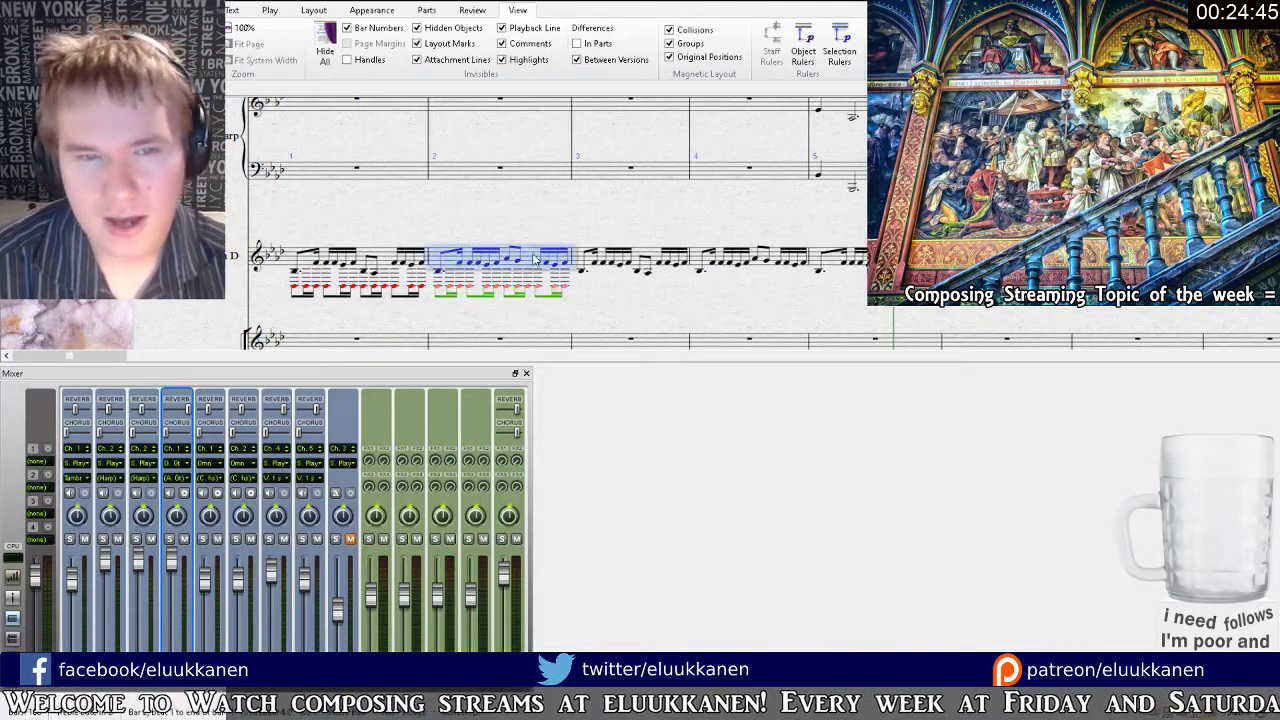
pyautogui.keyDown('shift'); pyautogui.click(384, 256); pyautogui.keyUp('shift')
pyautogui.hotkey('ctrl', 'c')
pyautogui.click(683, 268)
pyautogui.hotkey('ctrl', 'v')
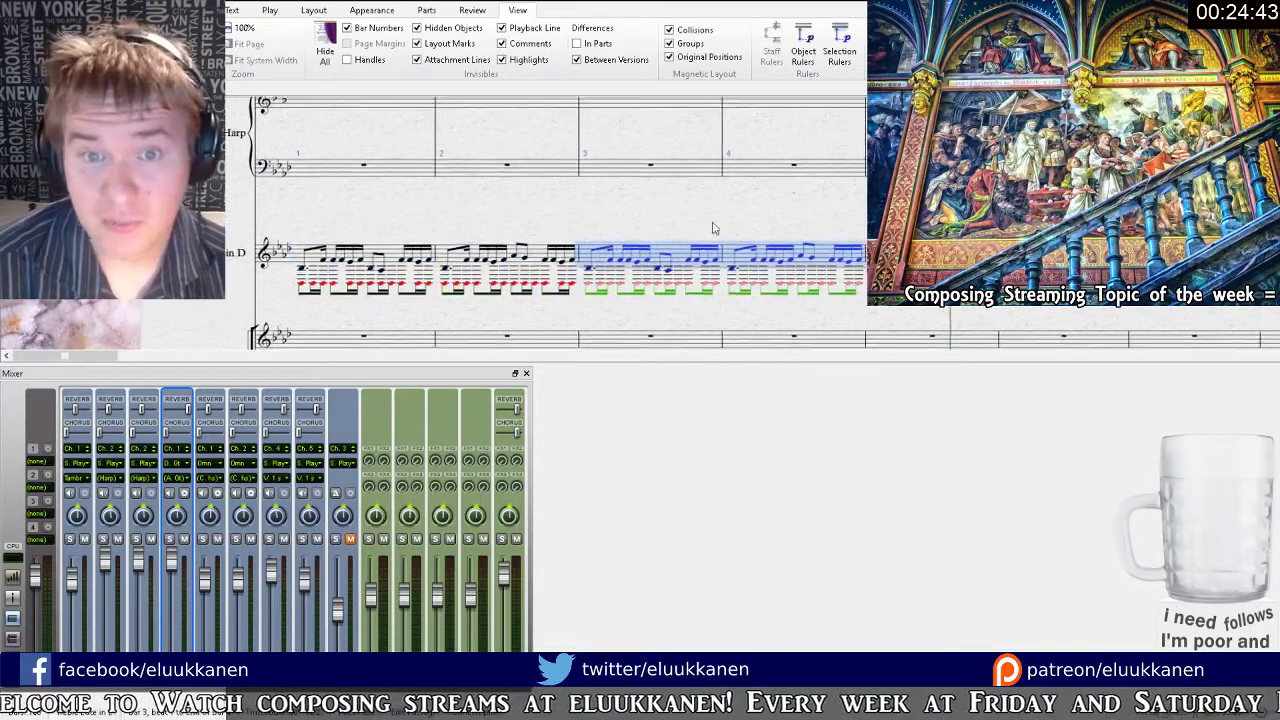
pyautogui.press('Escape')
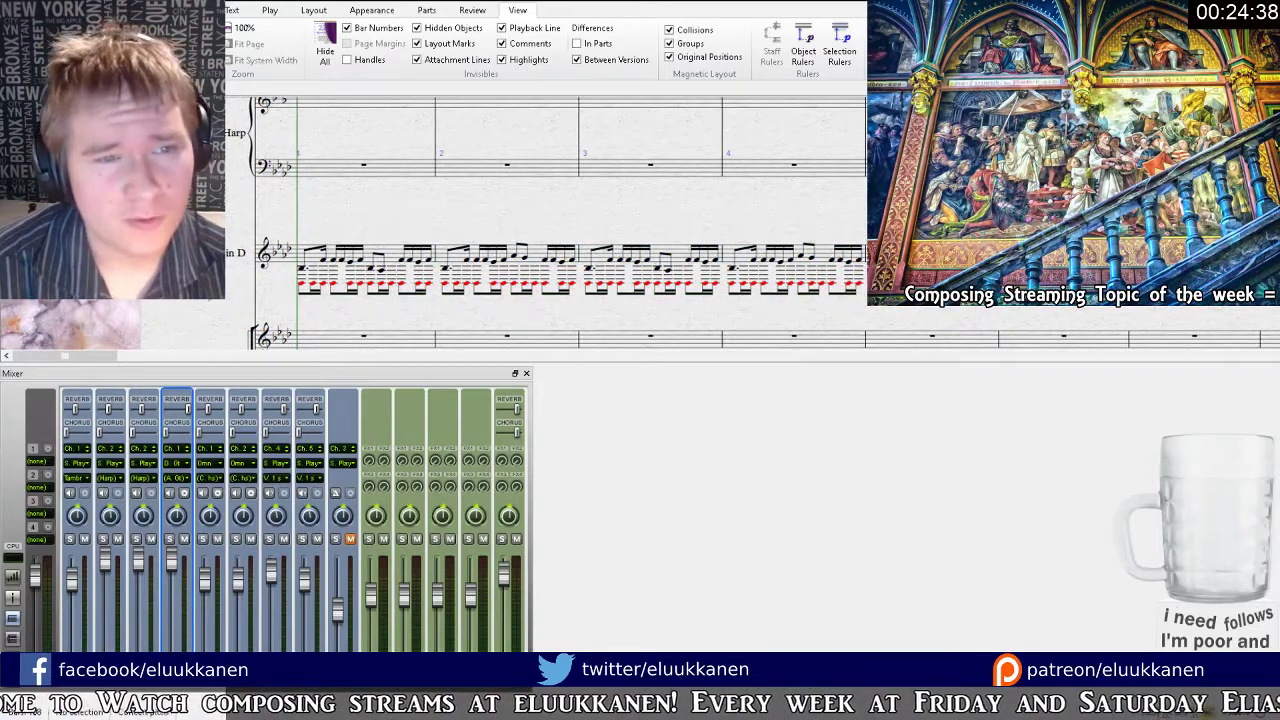
pyautogui.moveTo(210, 292); pyautogui.dragTo(286, 196)
pyautogui.scroll(-3, 251, 266)
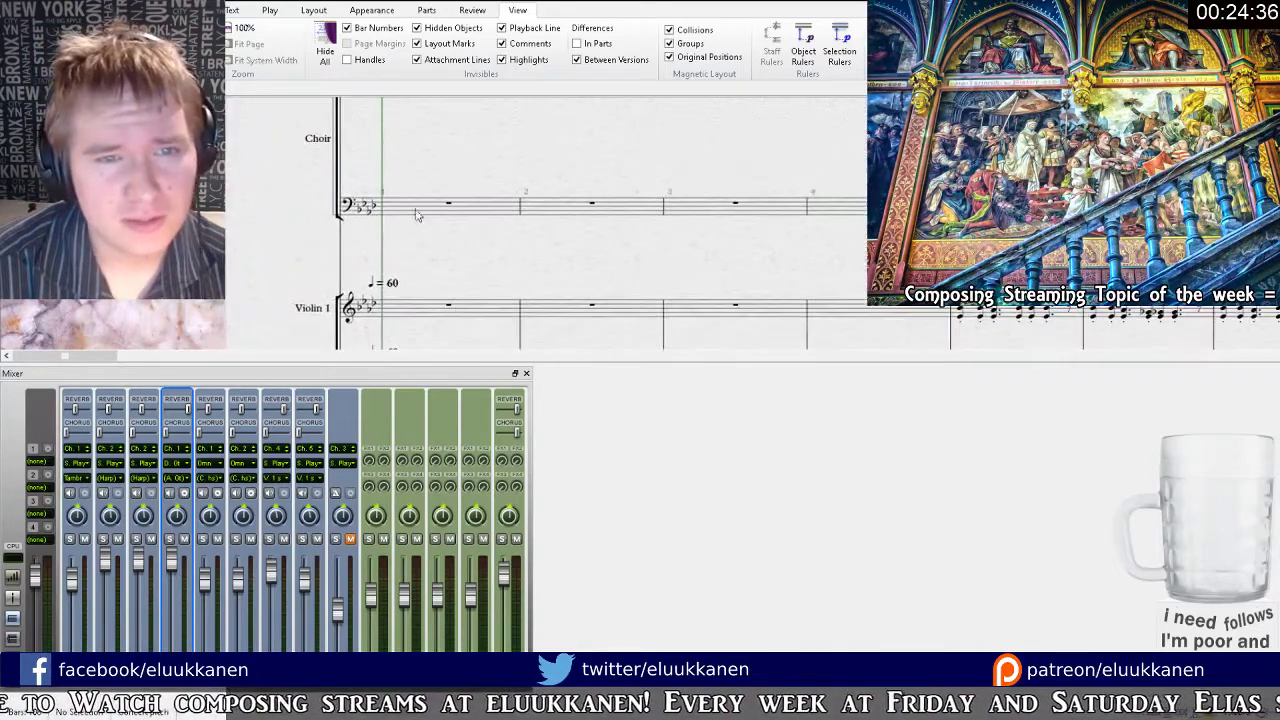
pyautogui.click(430, 205)
pyautogui.moveTo(411, 246); pyautogui.dragTo(439, 378)
pyautogui.click(415, 292)
pyautogui.moveTo(418, 237); pyautogui.dragTo(423, 277)
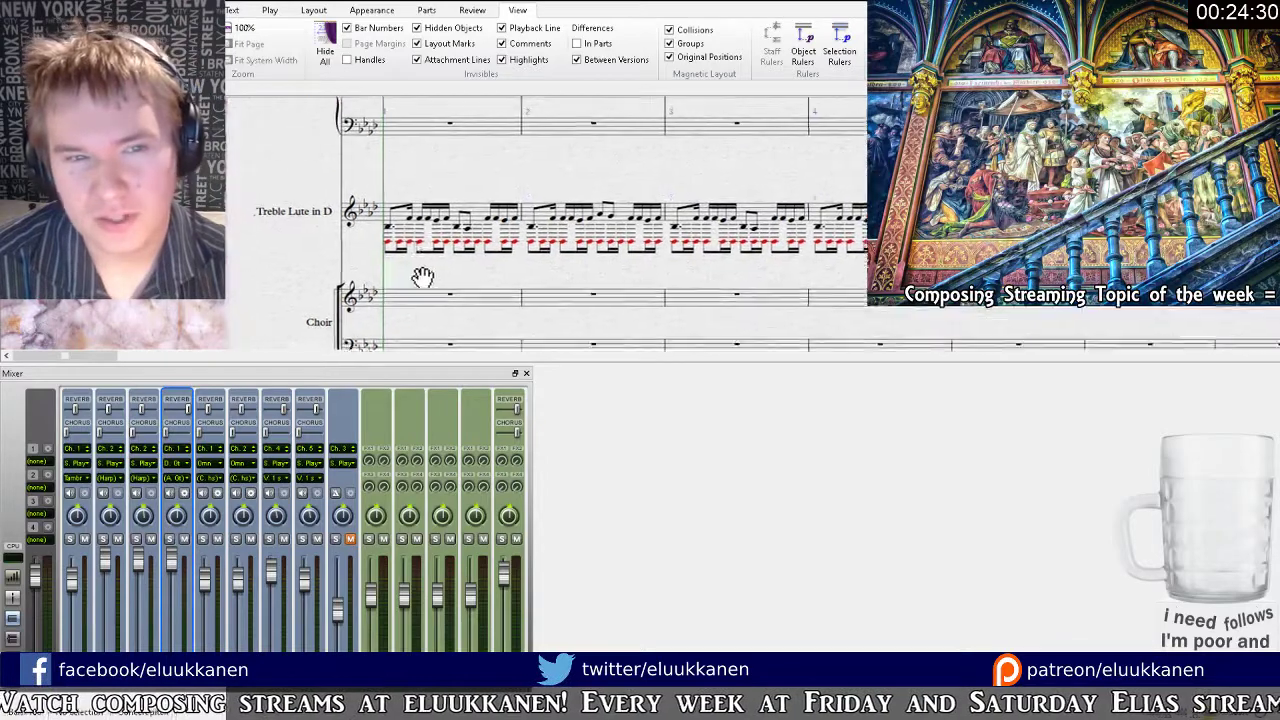
# Play back the Treble Lute's two-voice introduction from bar 1.
pyautogui.click(515, 210)
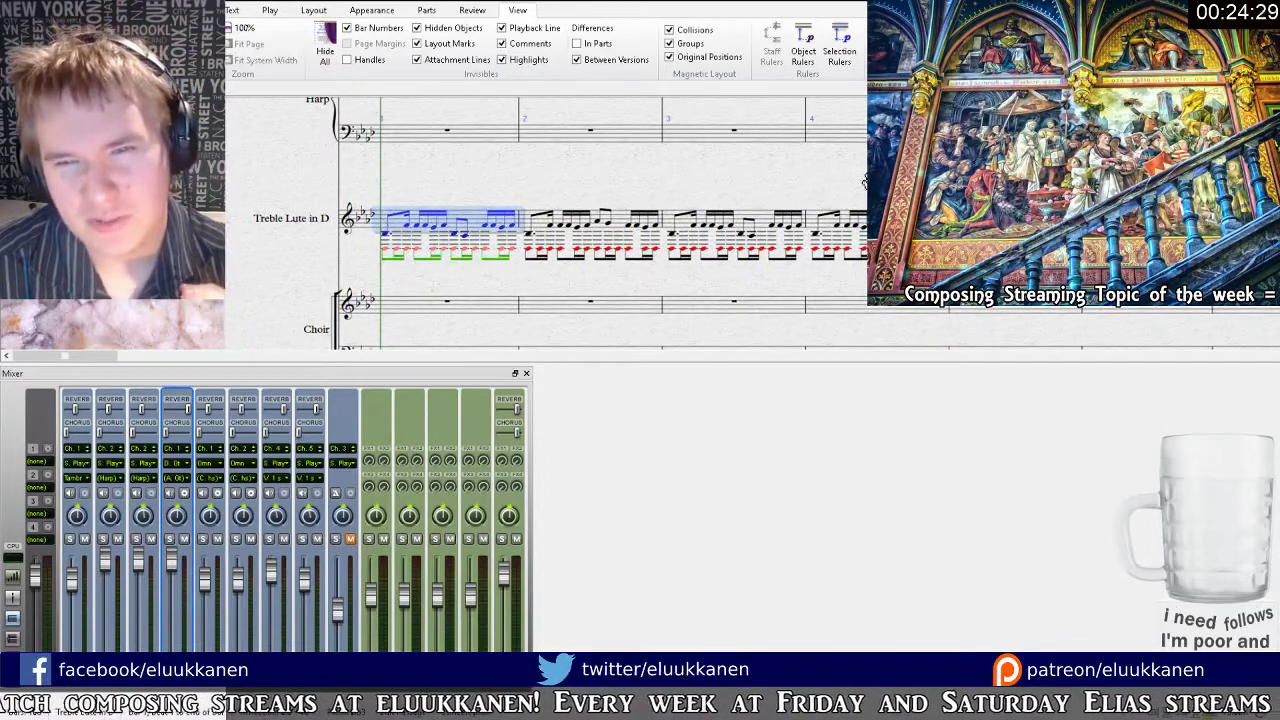
pyautogui.moveTo(865, 182); pyautogui.dragTo(869, 179)
pyautogui.moveTo(621, 172); pyautogui.dragTo(561, 197)
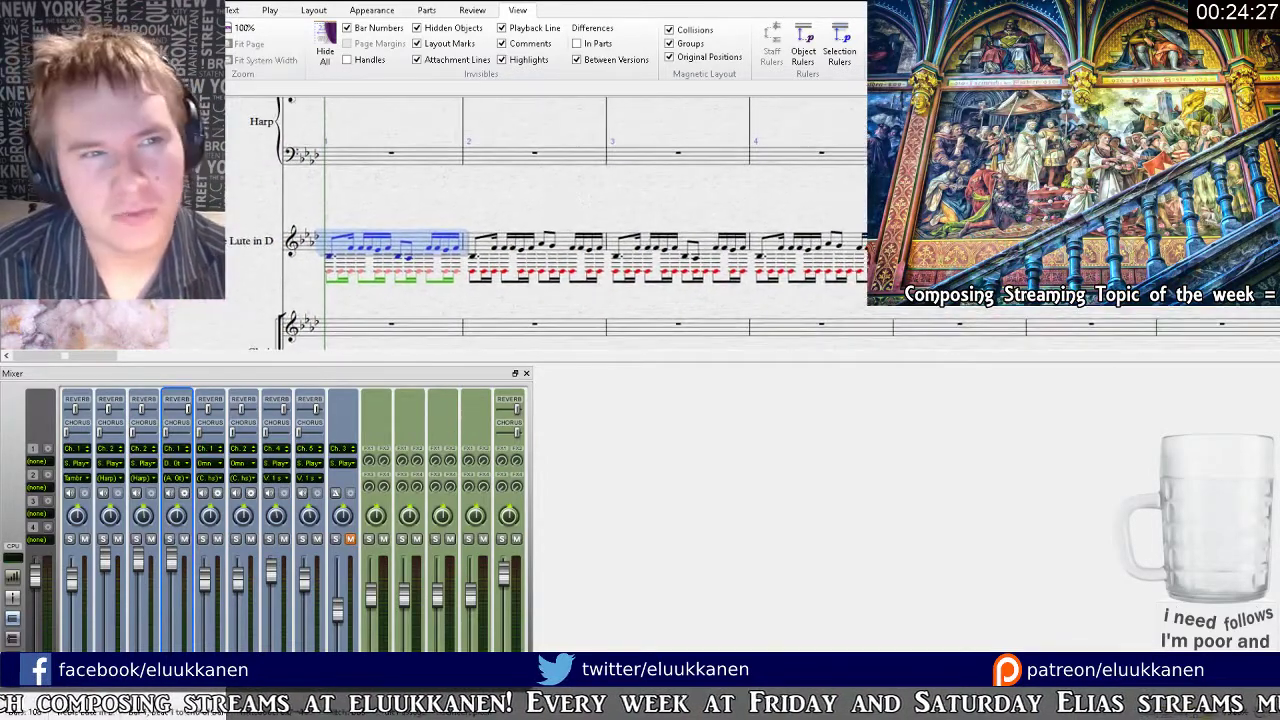
pyautogui.moveTo(233, 171); pyautogui.dragTo(370, 203)
pyautogui.click(249, 259)
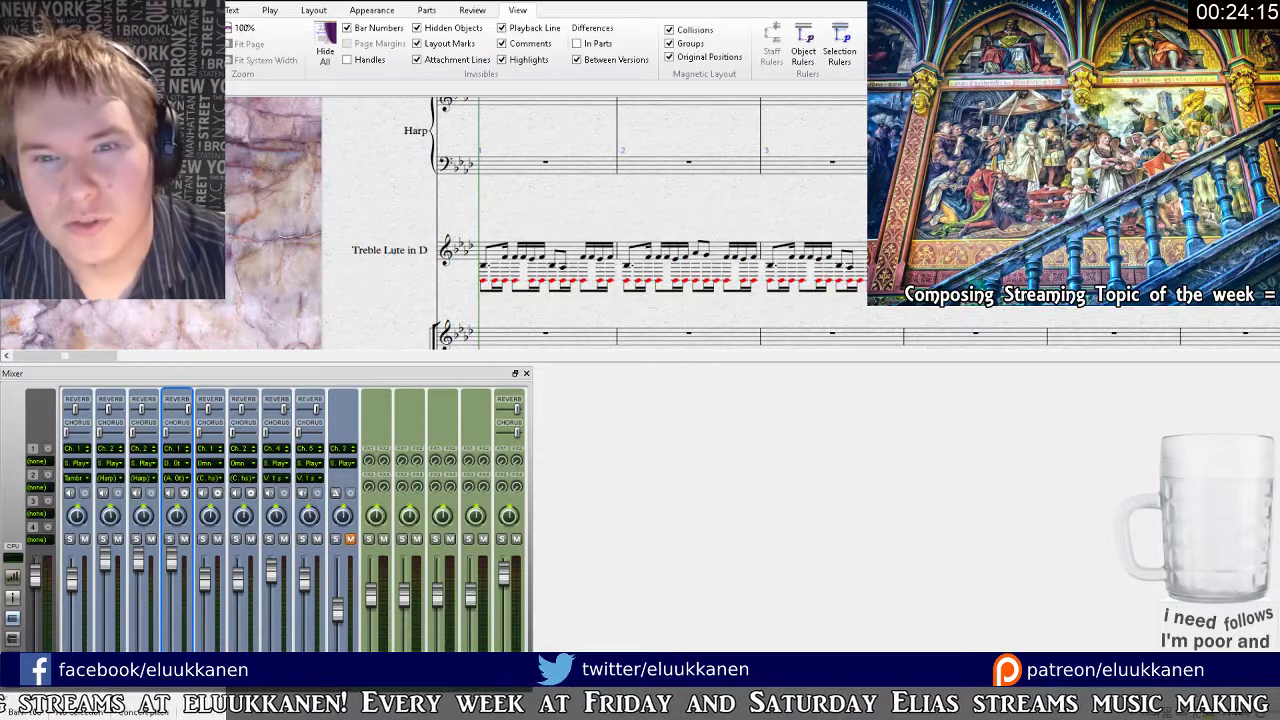
pyautogui.moveTo(866, 200); pyautogui.dragTo(849, 211)
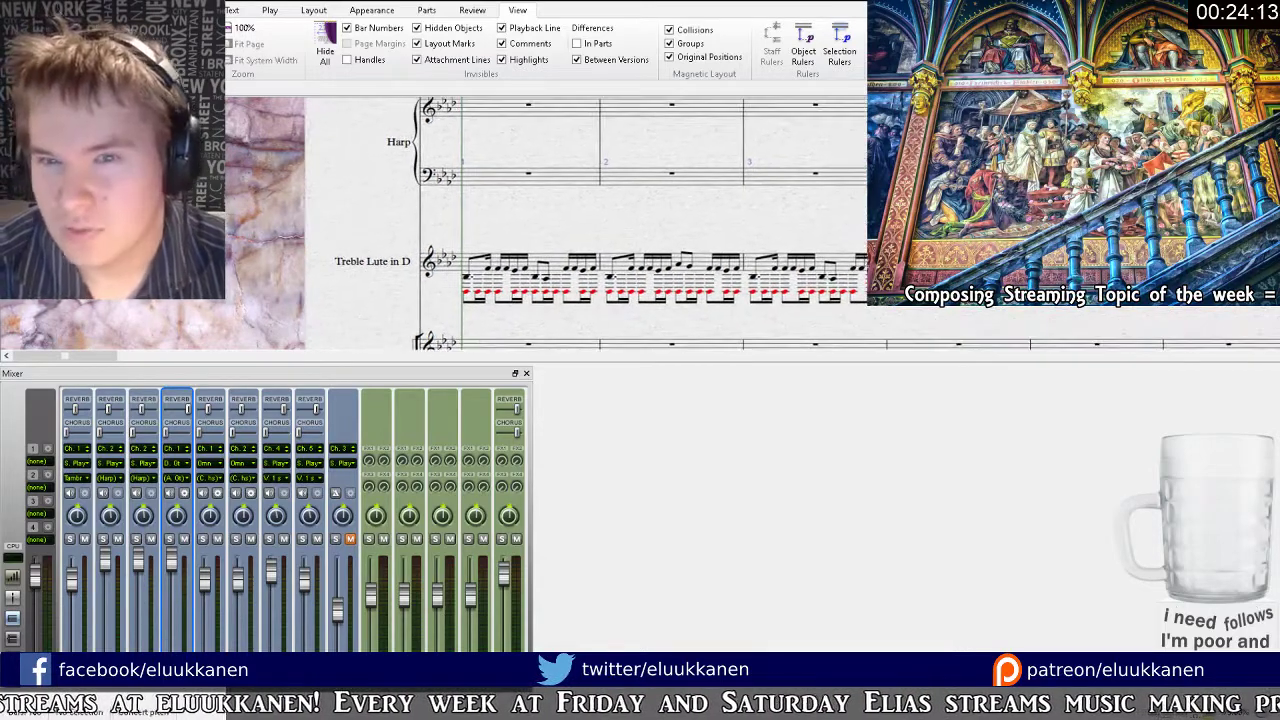
pyautogui.press('space')
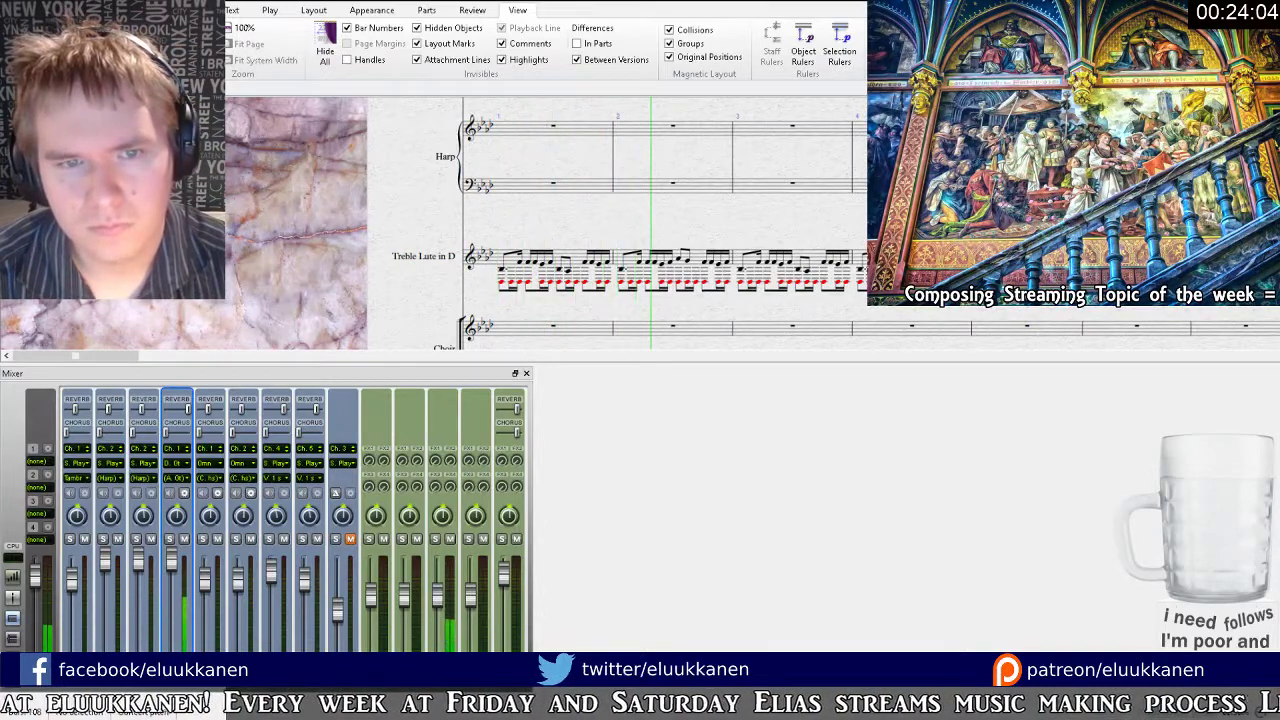
pyautogui.hotkey('ctrl', '=')
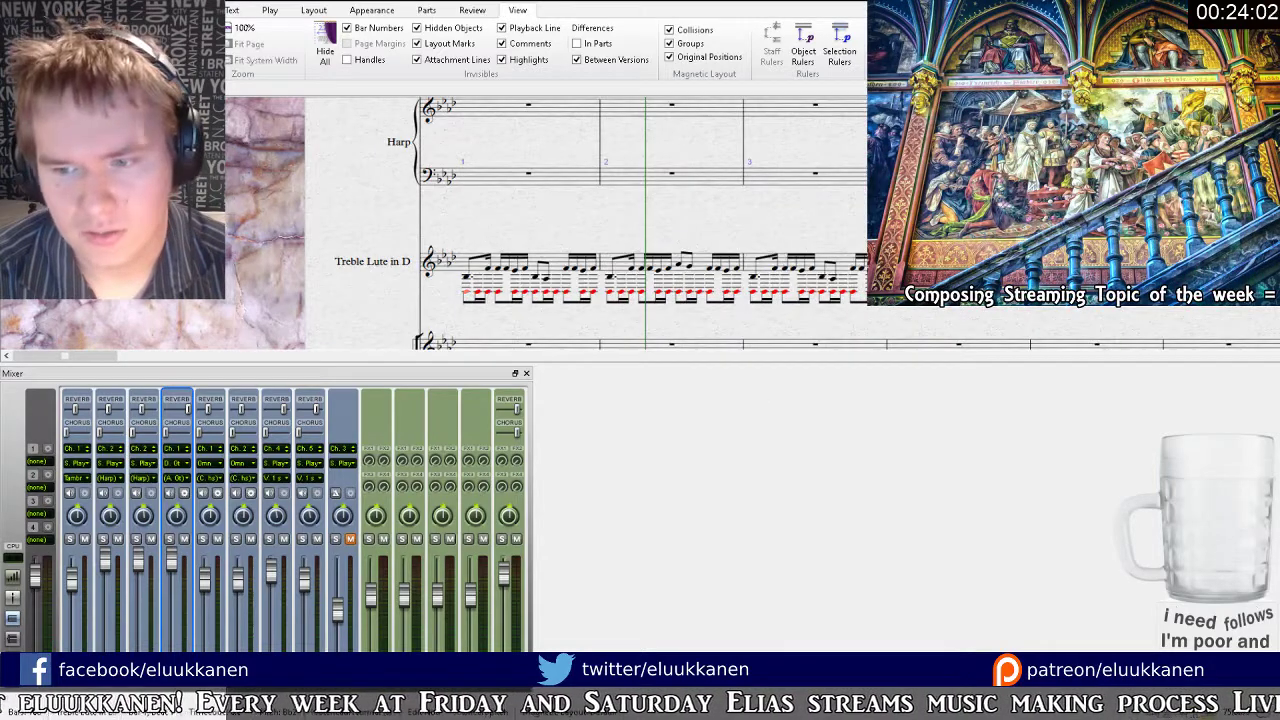
# Replace the lute's low eighth-and-two-sixteenths figure with one low whole note per bar in bars 1 to 4.
pyautogui.press('6')
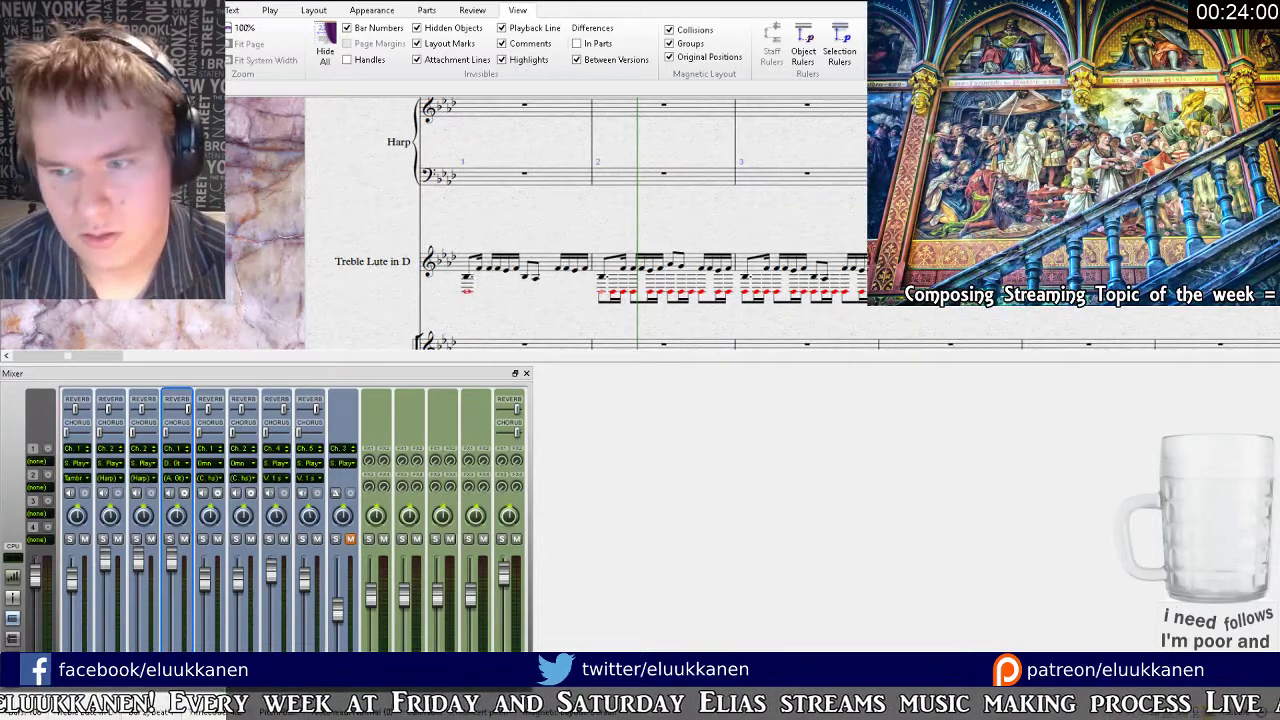
pyautogui.press('6')
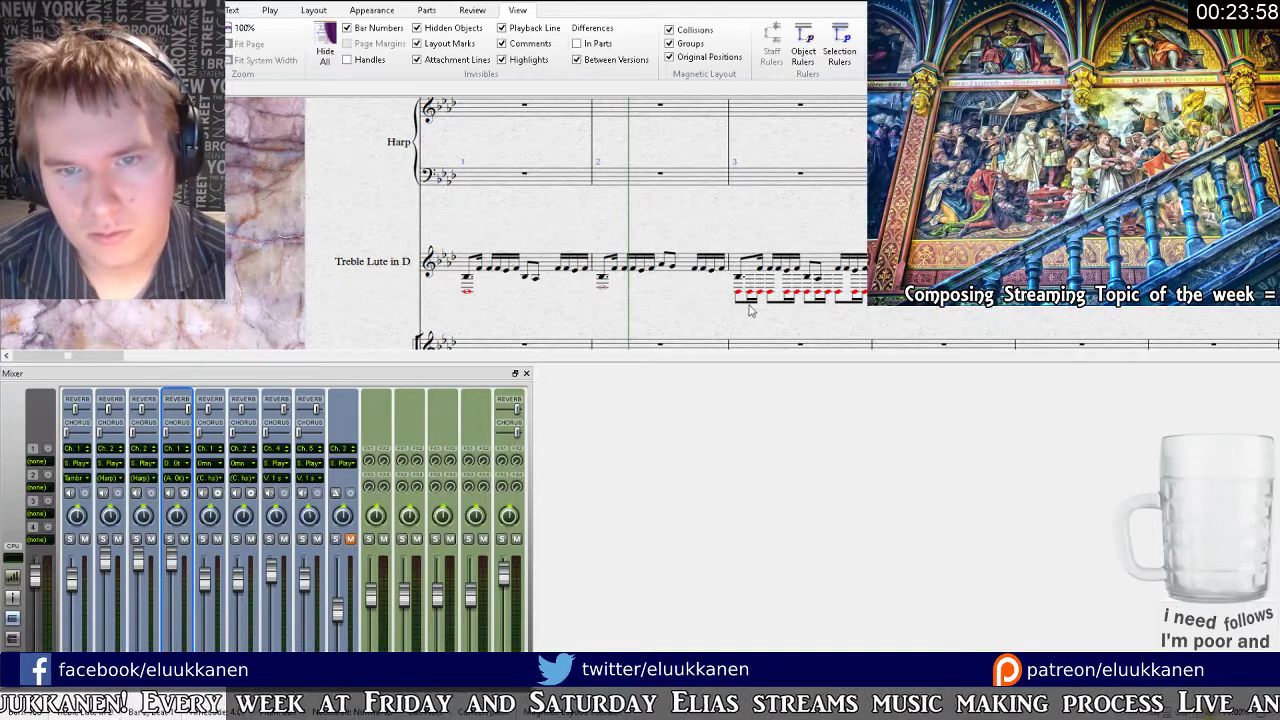
pyautogui.hotkey('ctrl', 'Up')
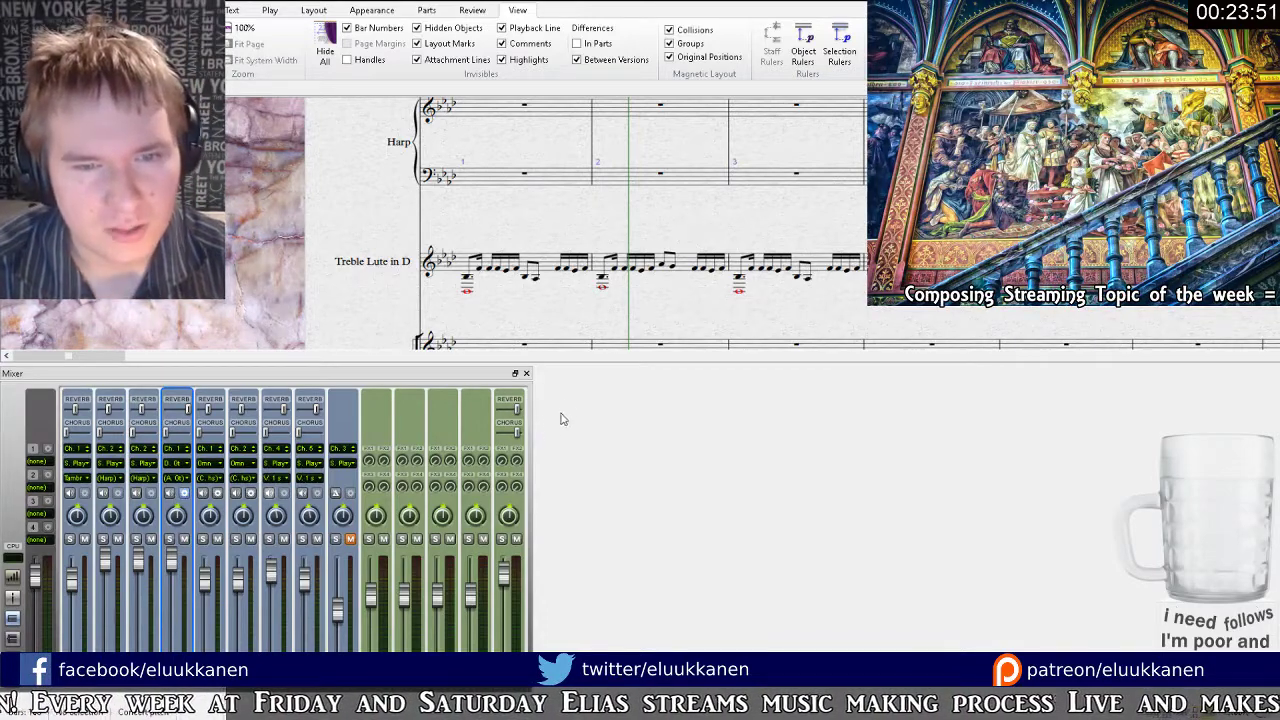
# Close the mixer and play back the introduction from bar 1 with the full score in view.
pyautogui.click(485, 267)
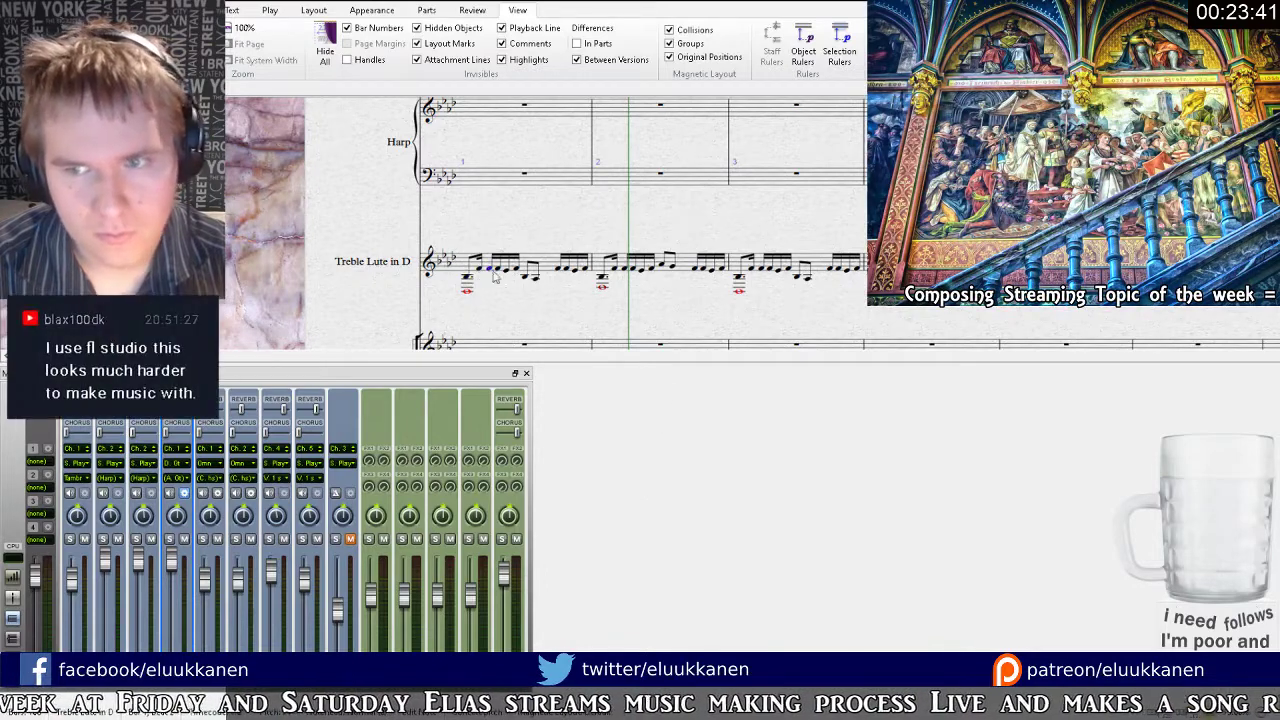
pyautogui.click(535, 265)
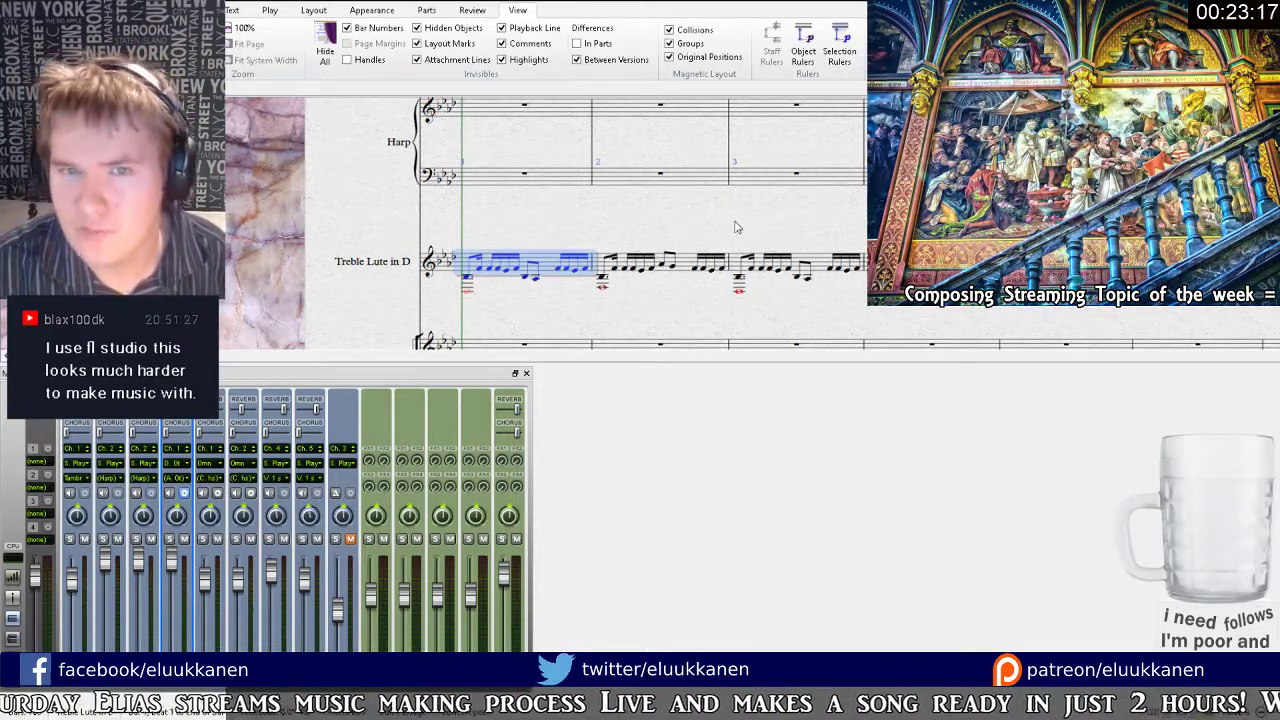
pyautogui.moveTo(735, 228); pyautogui.dragTo(711, 314)
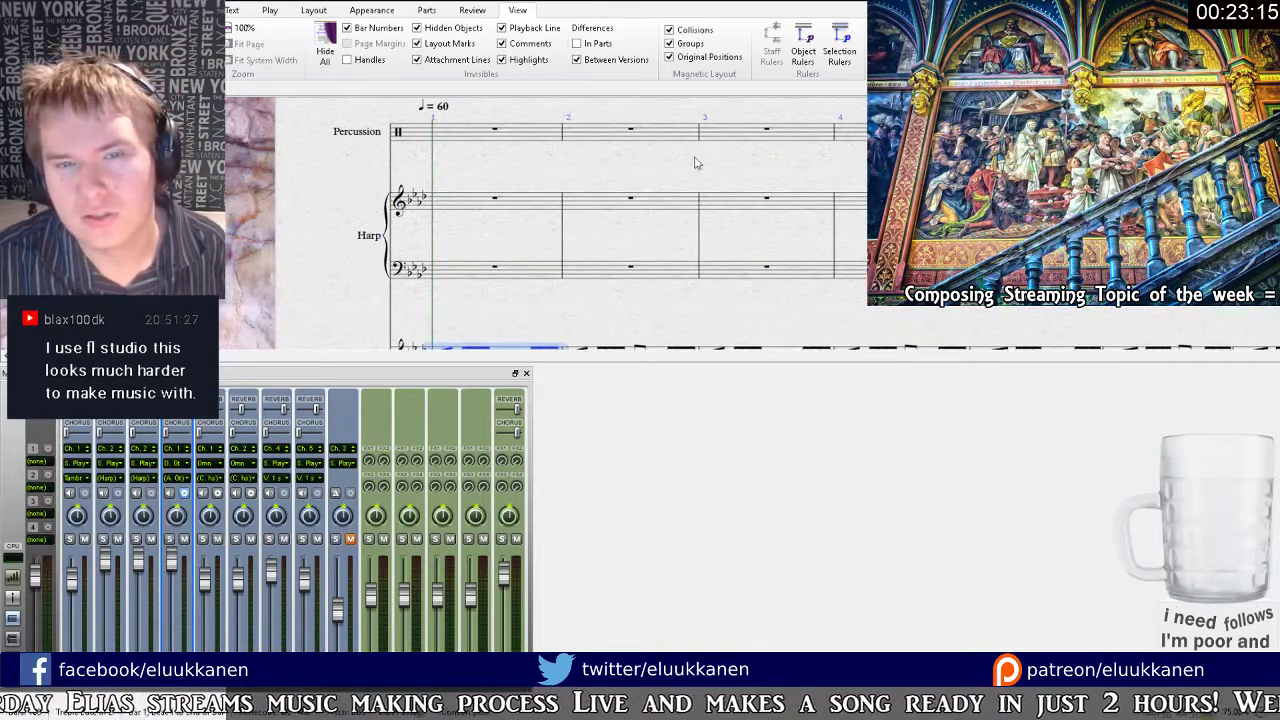
pyautogui.moveTo(697, 163); pyautogui.dragTo(730, 156)
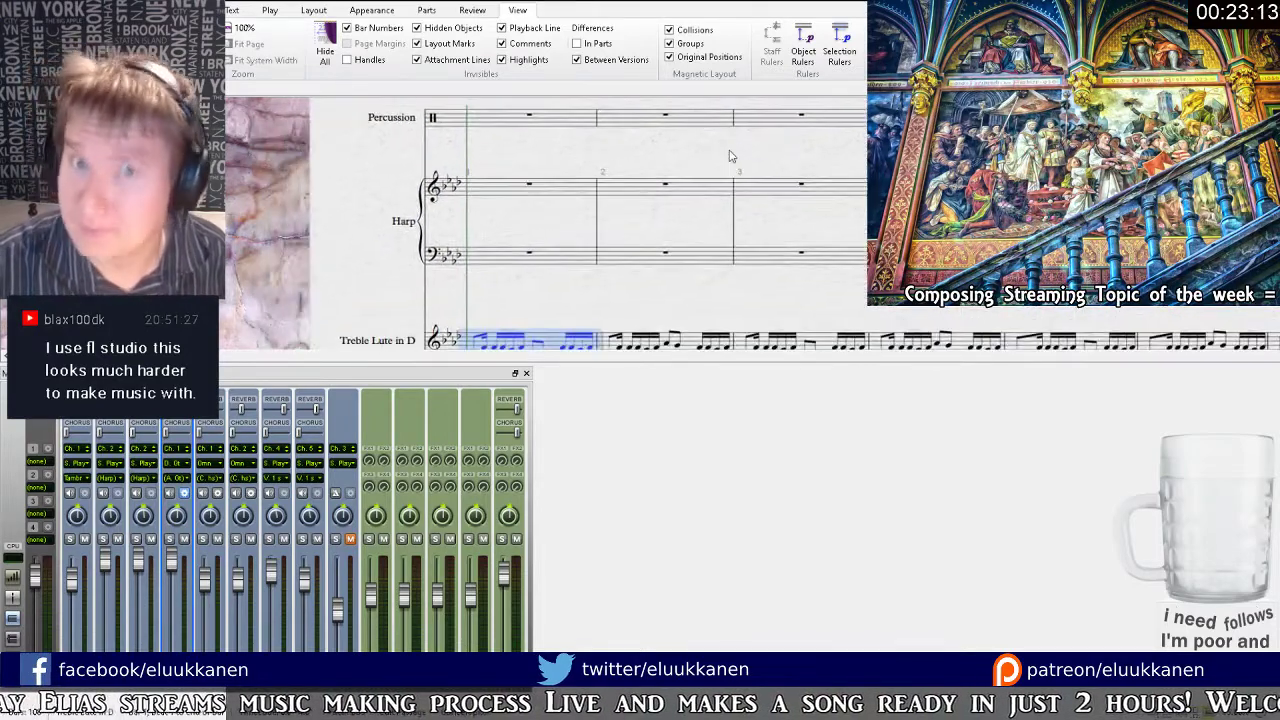
pyautogui.moveTo(720, 294); pyautogui.dragTo(723, 232)
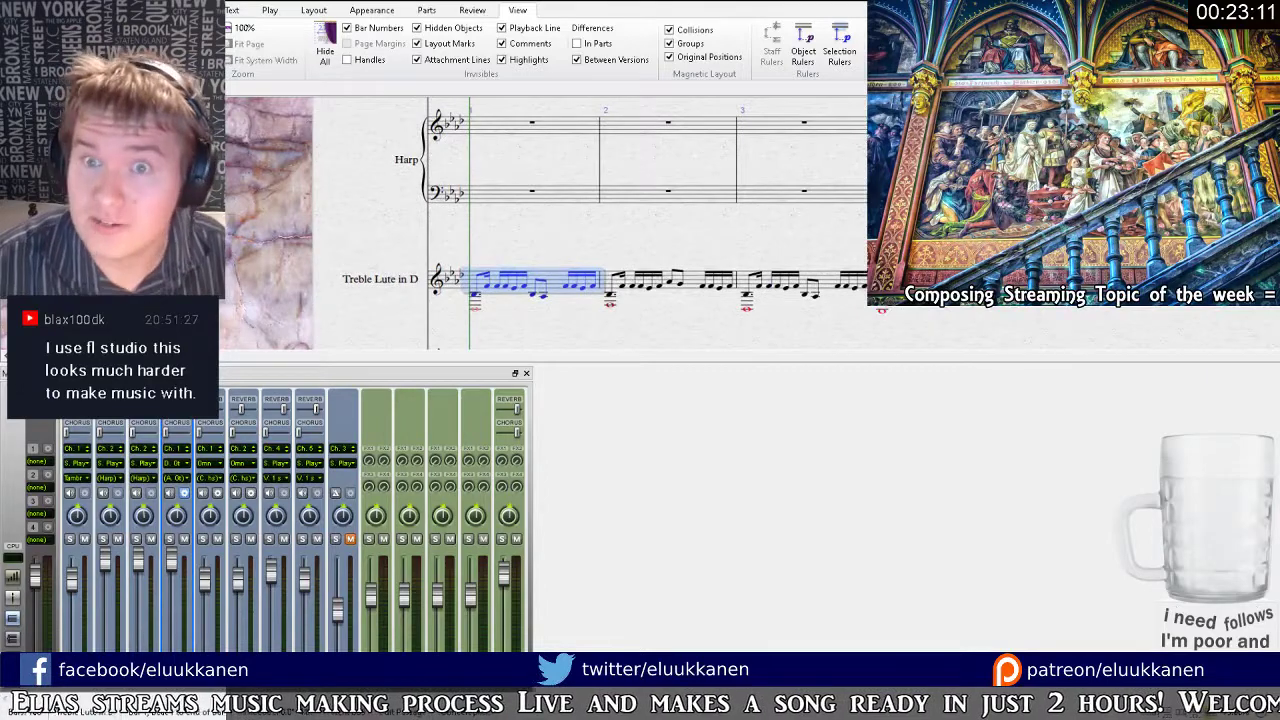
pyautogui.press('Escape')
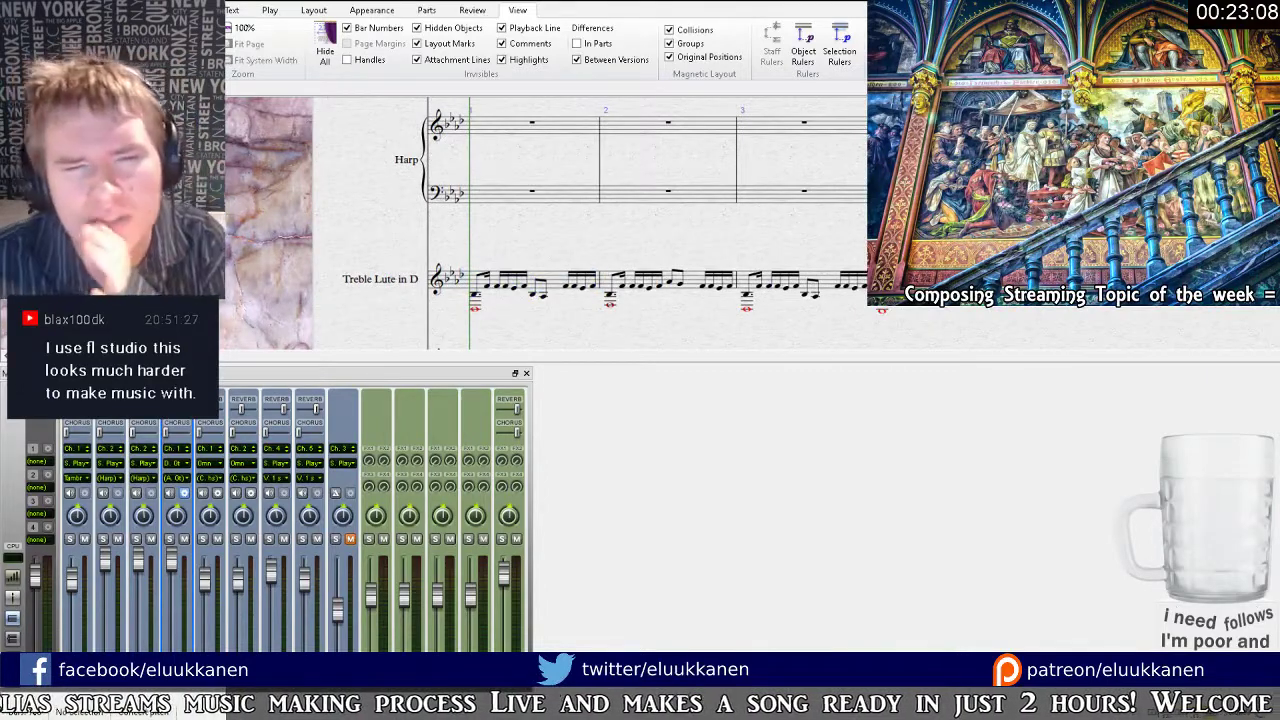
pyautogui.moveTo(834, 223); pyautogui.dragTo(680, 249)
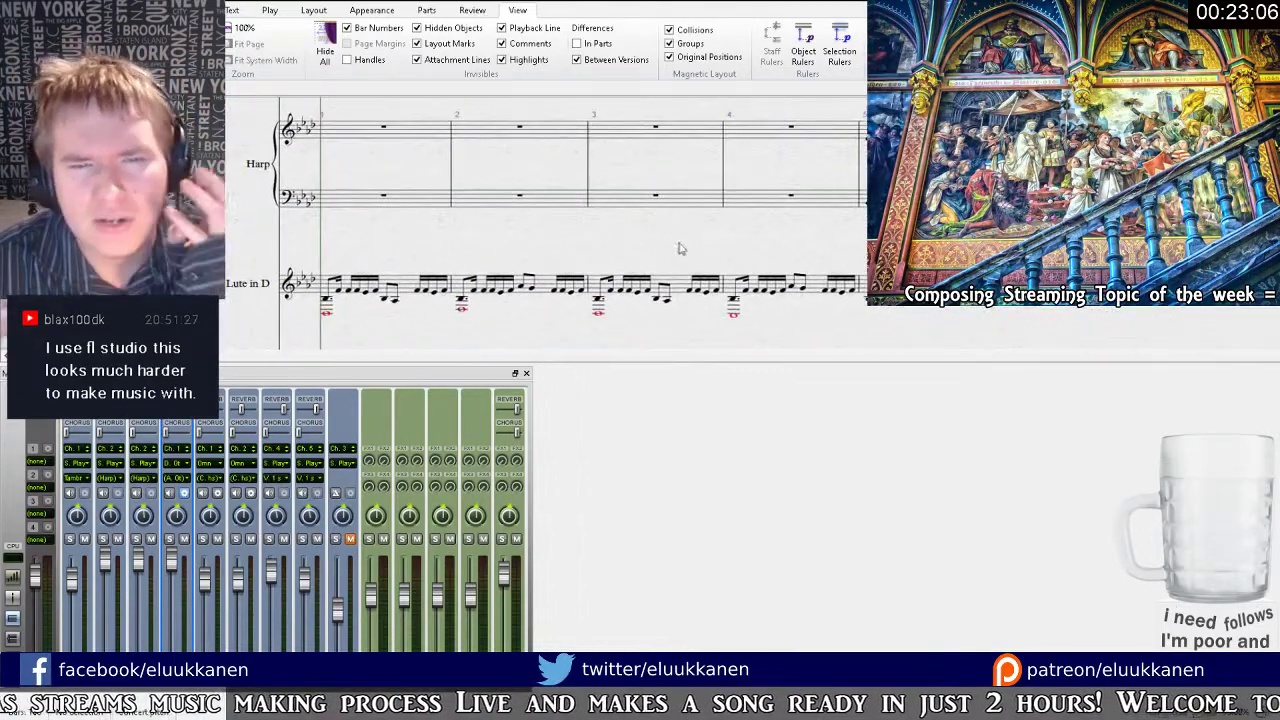
pyautogui.click(527, 374)
pyautogui.moveTo(494, 396); pyautogui.dragTo(522, 445)
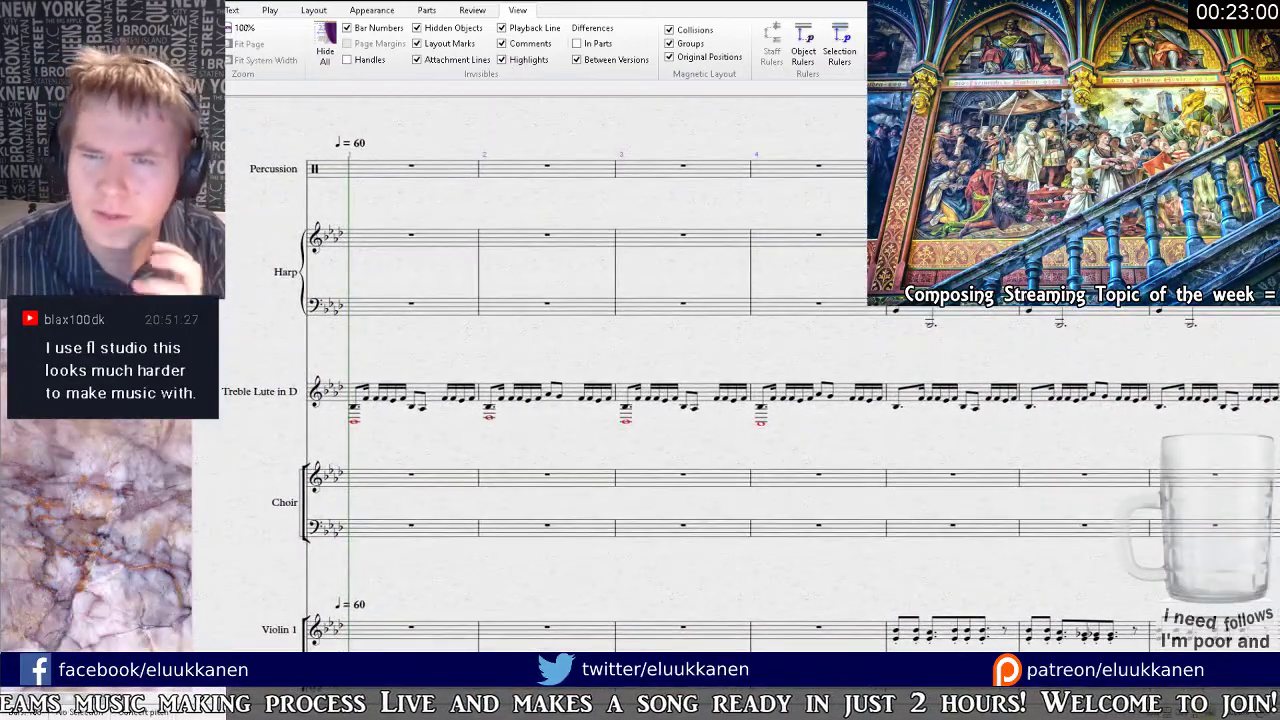
pyautogui.press('space')
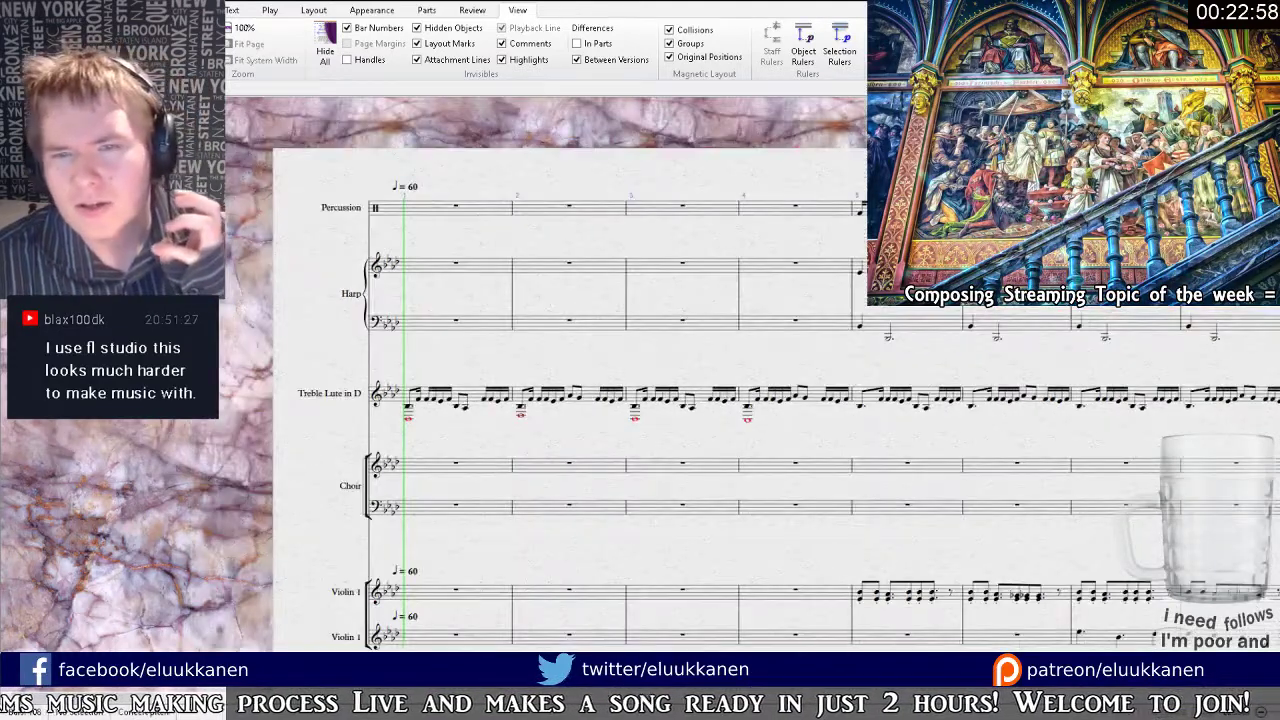
pyautogui.hotkey('ctrl', '+')
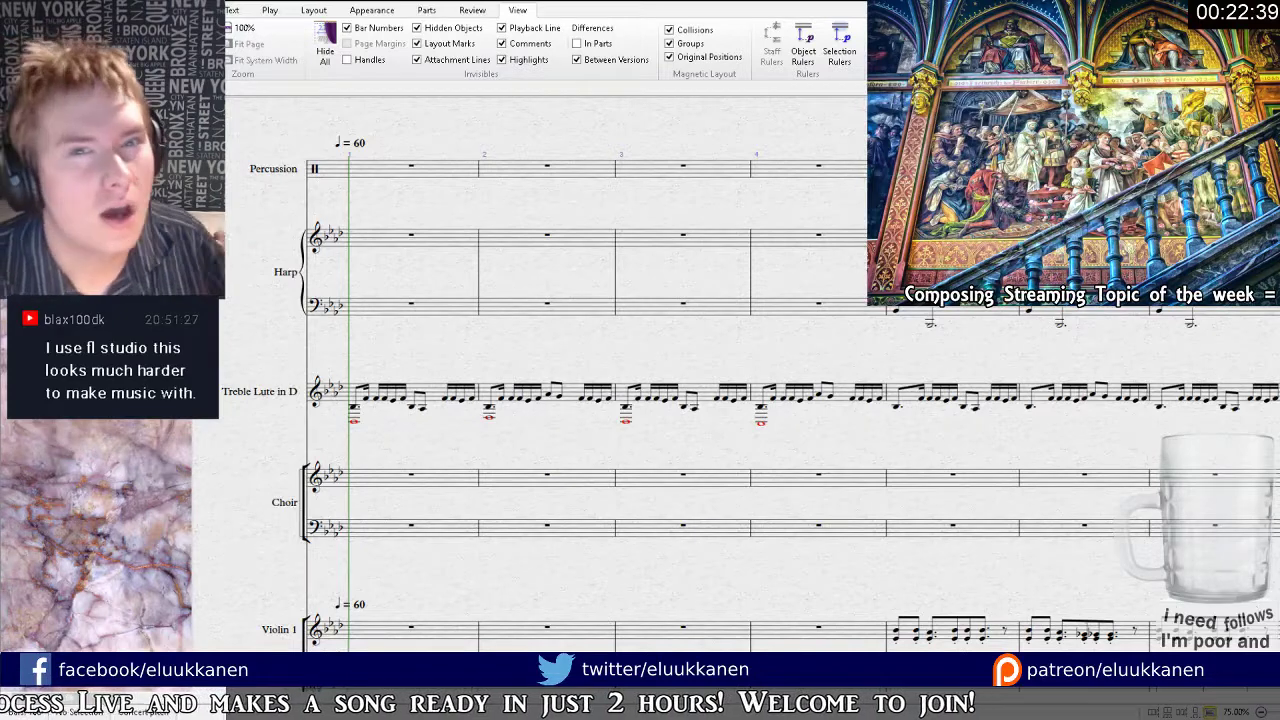
# Play from bar 1 into the full ensemble entry, raise the third group strip's volume in the mixer, and close the mixer.
pyautogui.press('space')
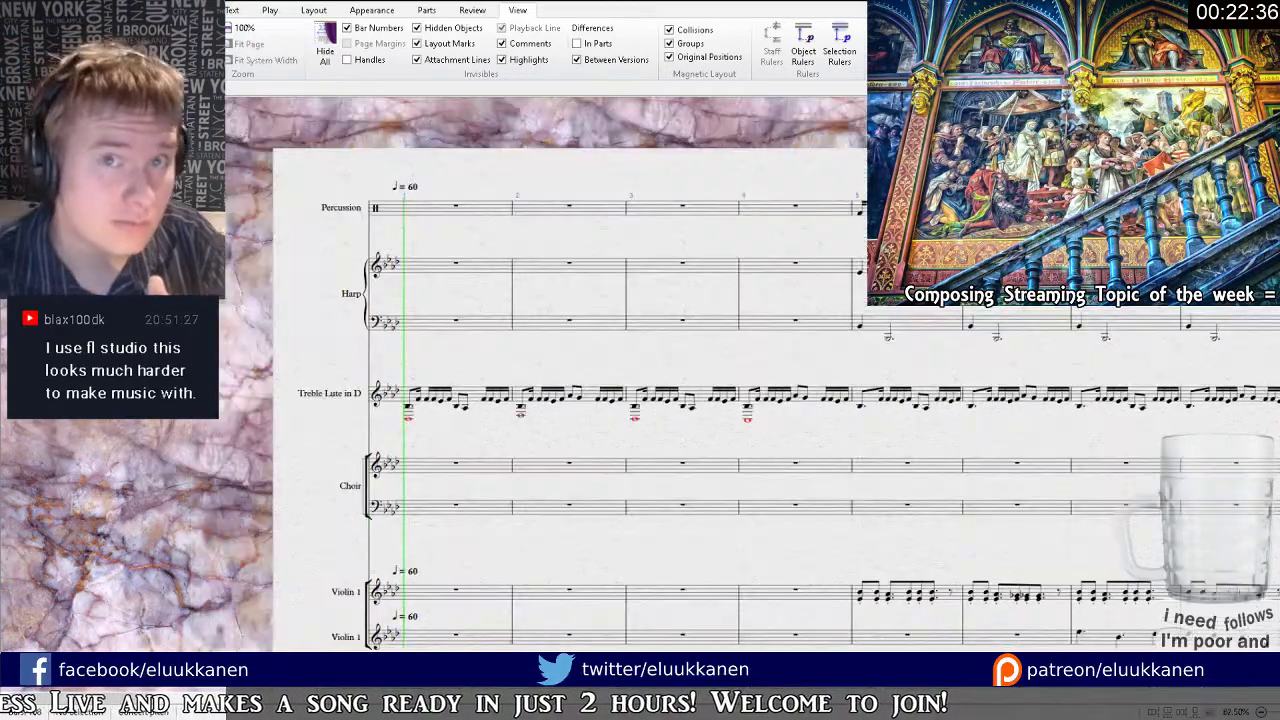
pyautogui.press('space')
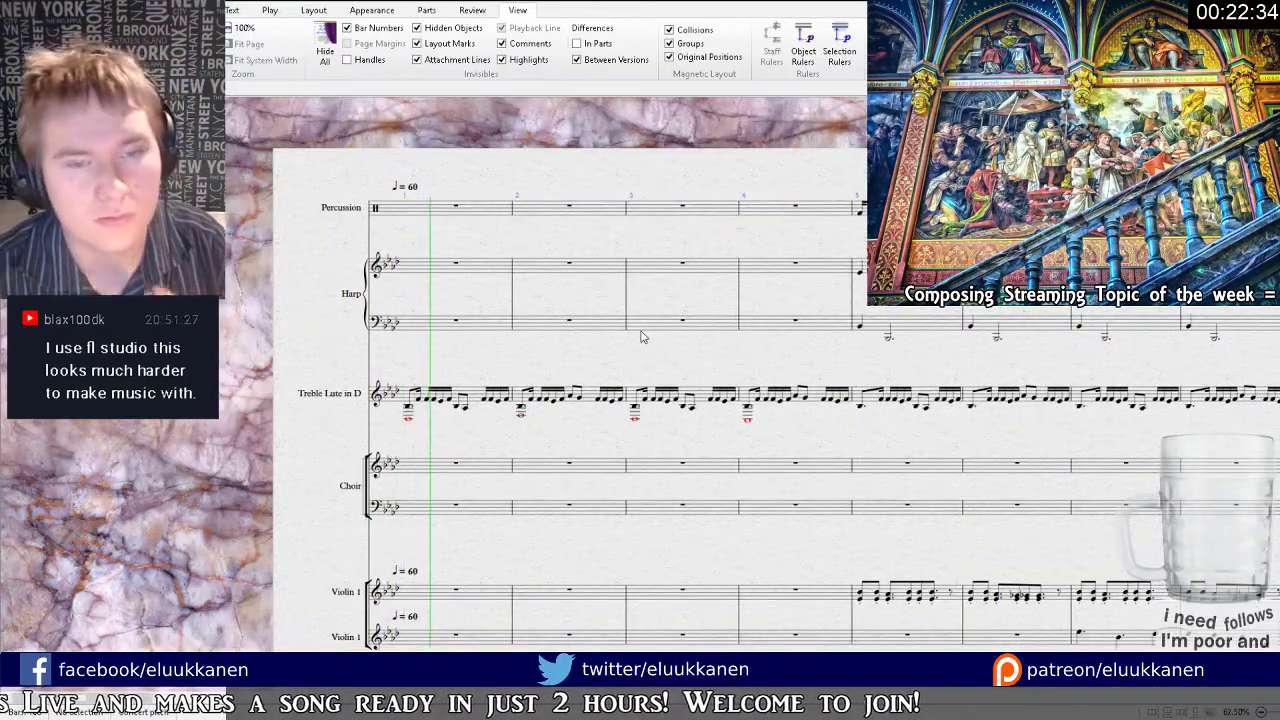
pyautogui.press('m')
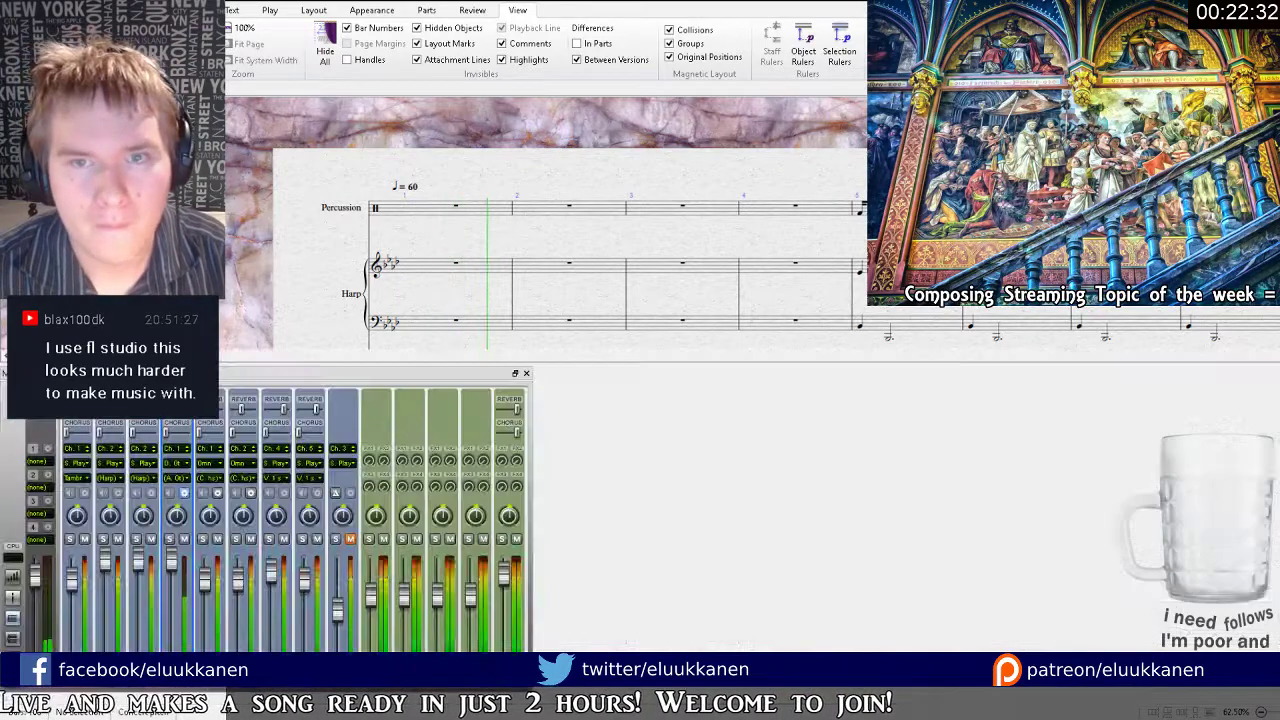
pyautogui.moveTo(440, 598); pyautogui.dragTo(440, 582)
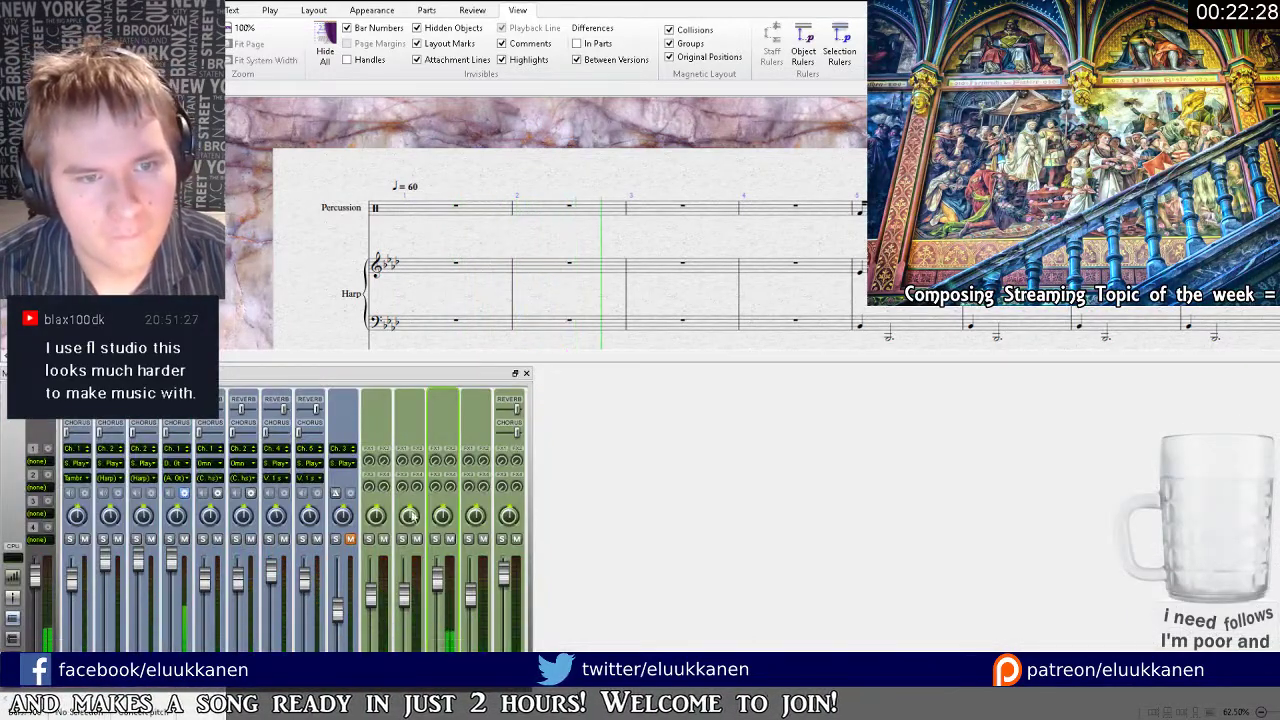
pyautogui.click(183, 494)
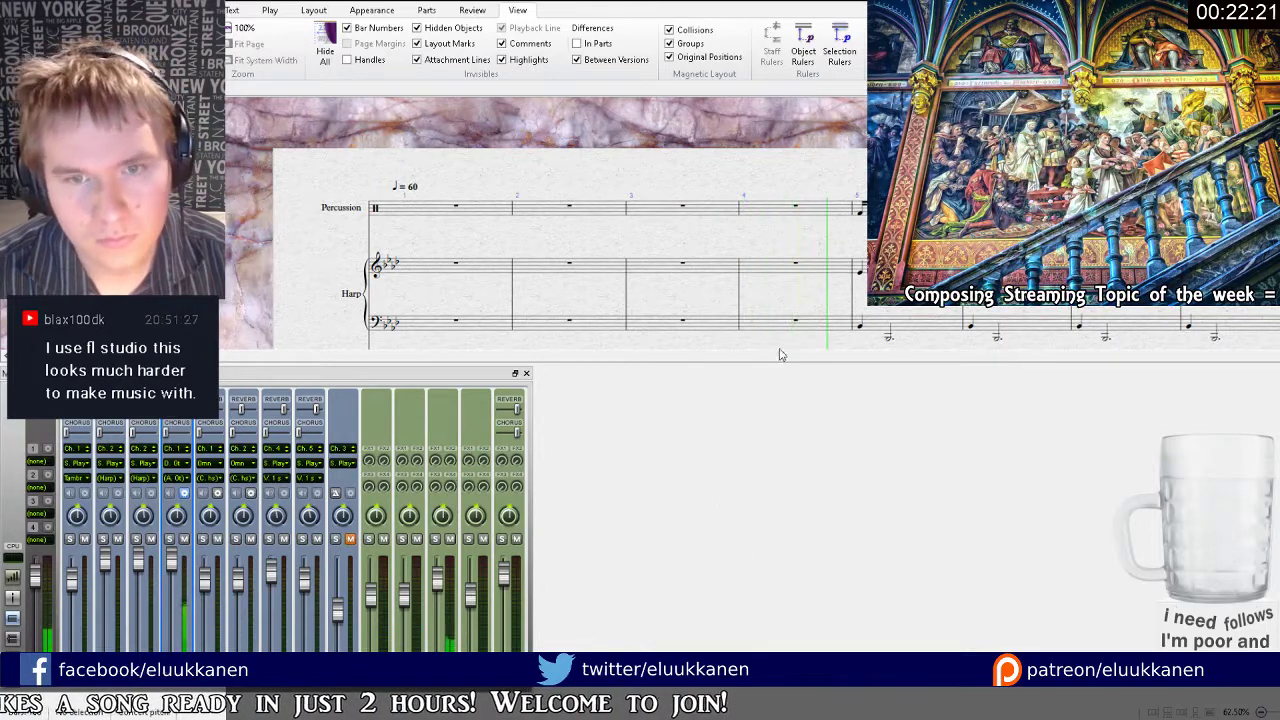
pyautogui.moveTo(828, 338); pyautogui.dragTo(671, 251)
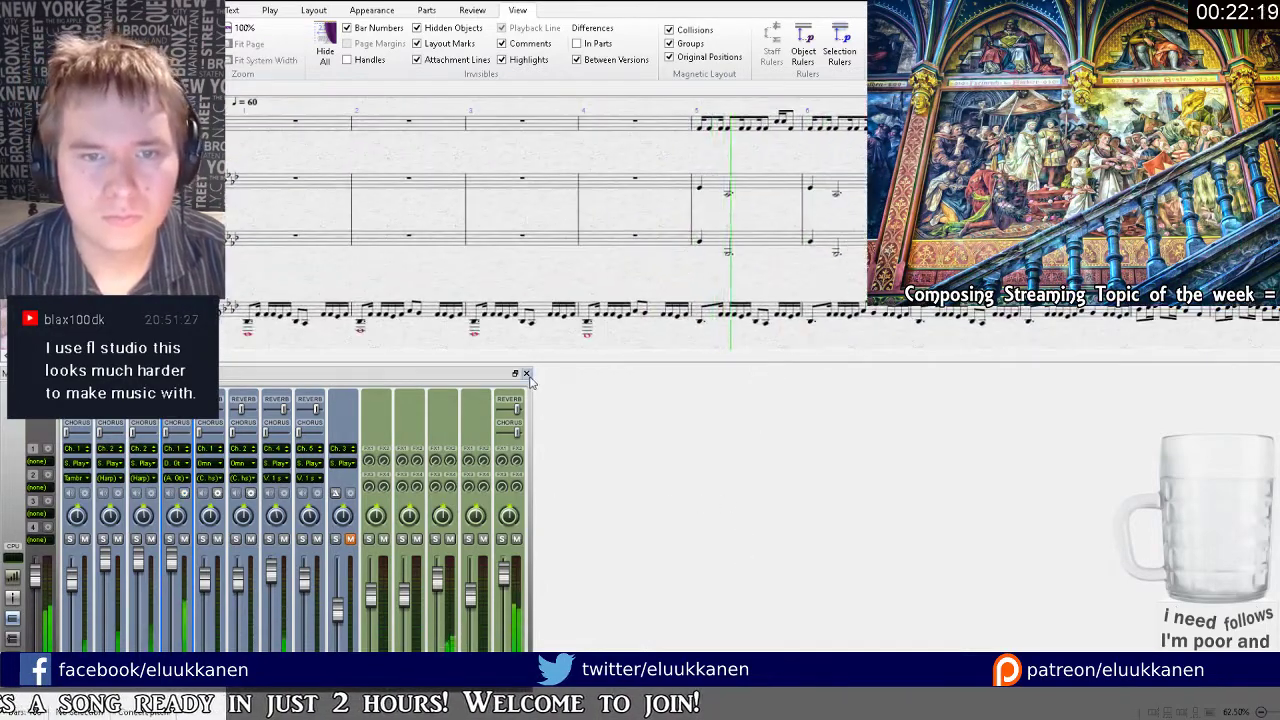
pyautogui.click(526, 373)
pyautogui.moveTo(768, 370); pyautogui.dragTo(506, 397)
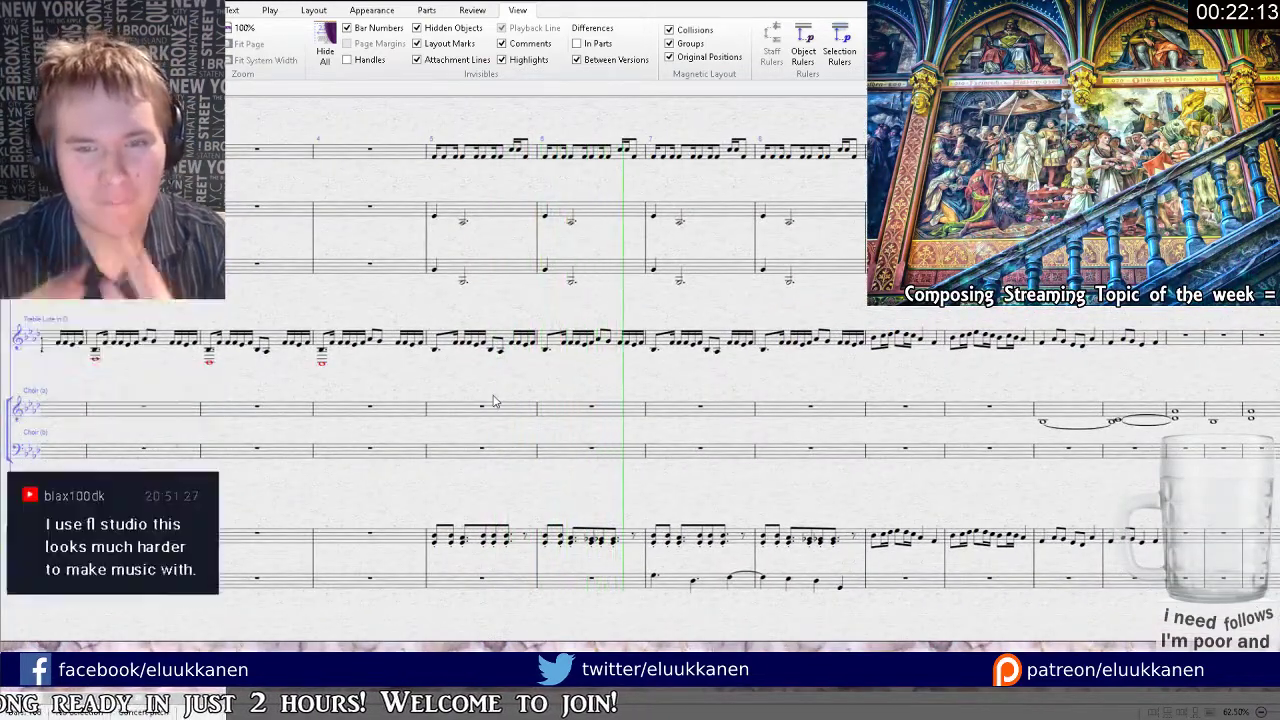
# Raise the altered notes in the final chords of Violin 1's bar 6, and copy that bar over bar 8.
pyautogui.scroll(2, 636, 522)
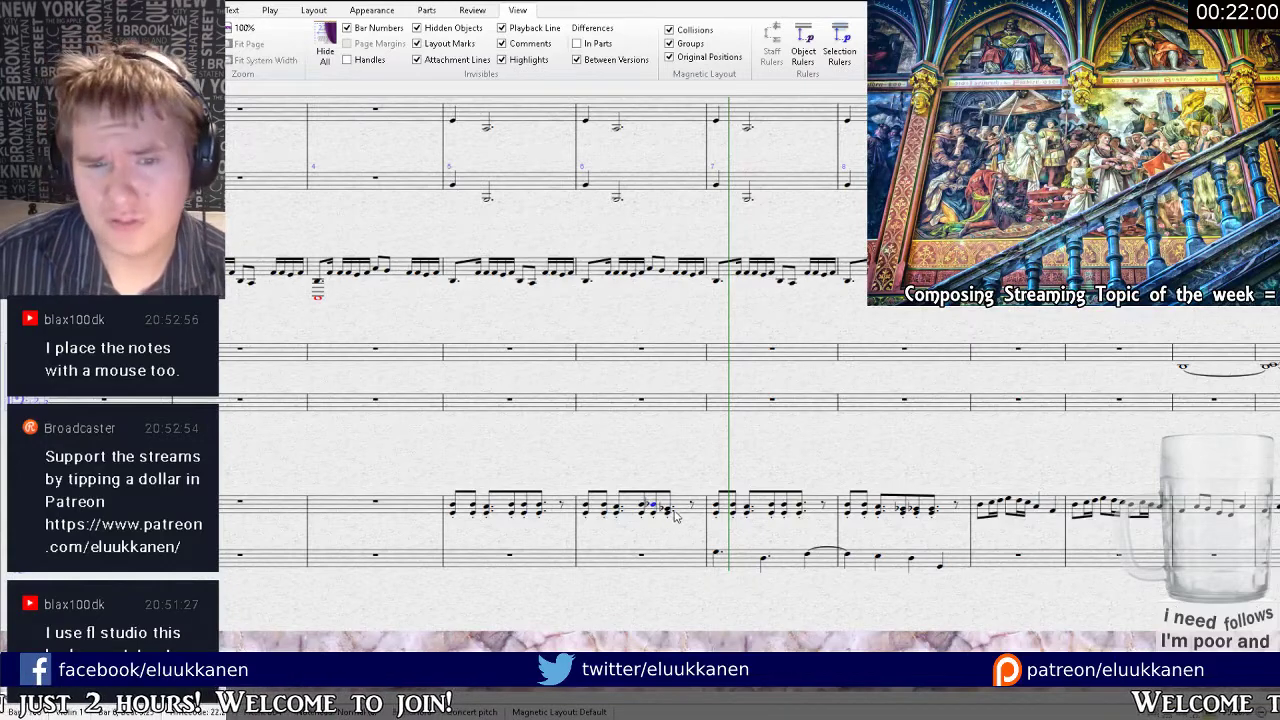
pyautogui.moveTo(668, 510); pyautogui.dragTo(668, 504)
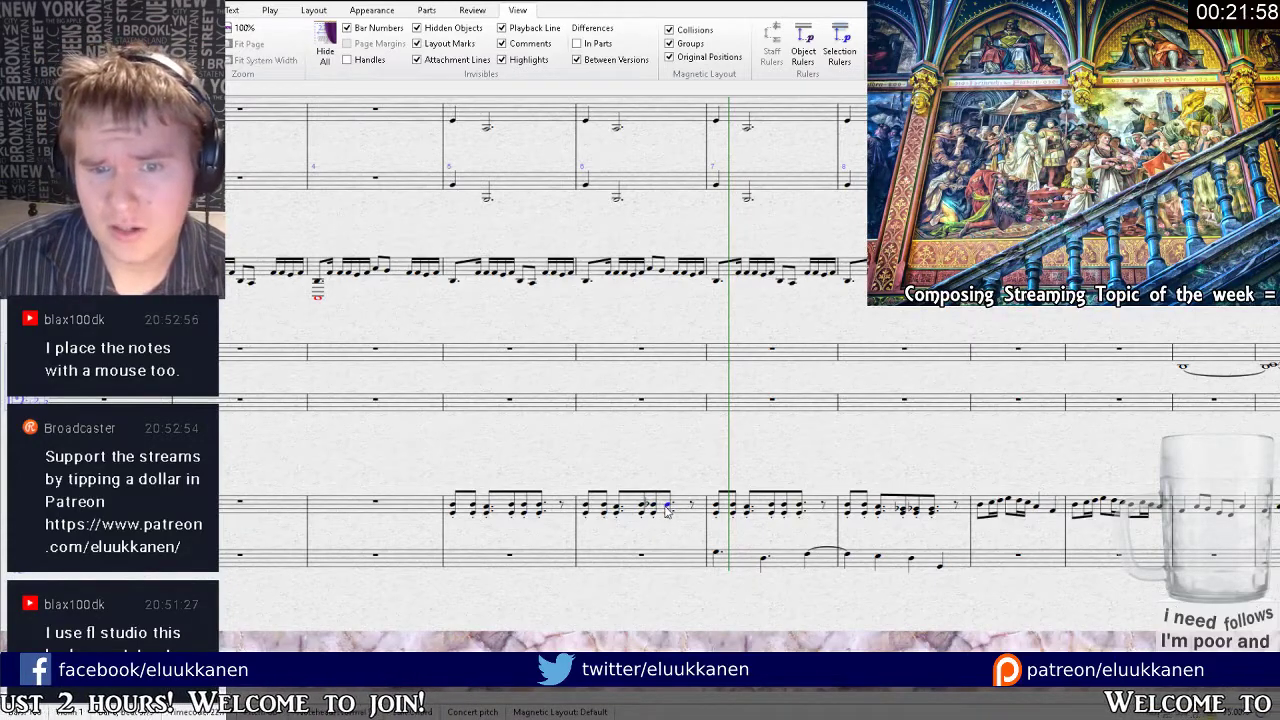
pyautogui.click(683, 512)
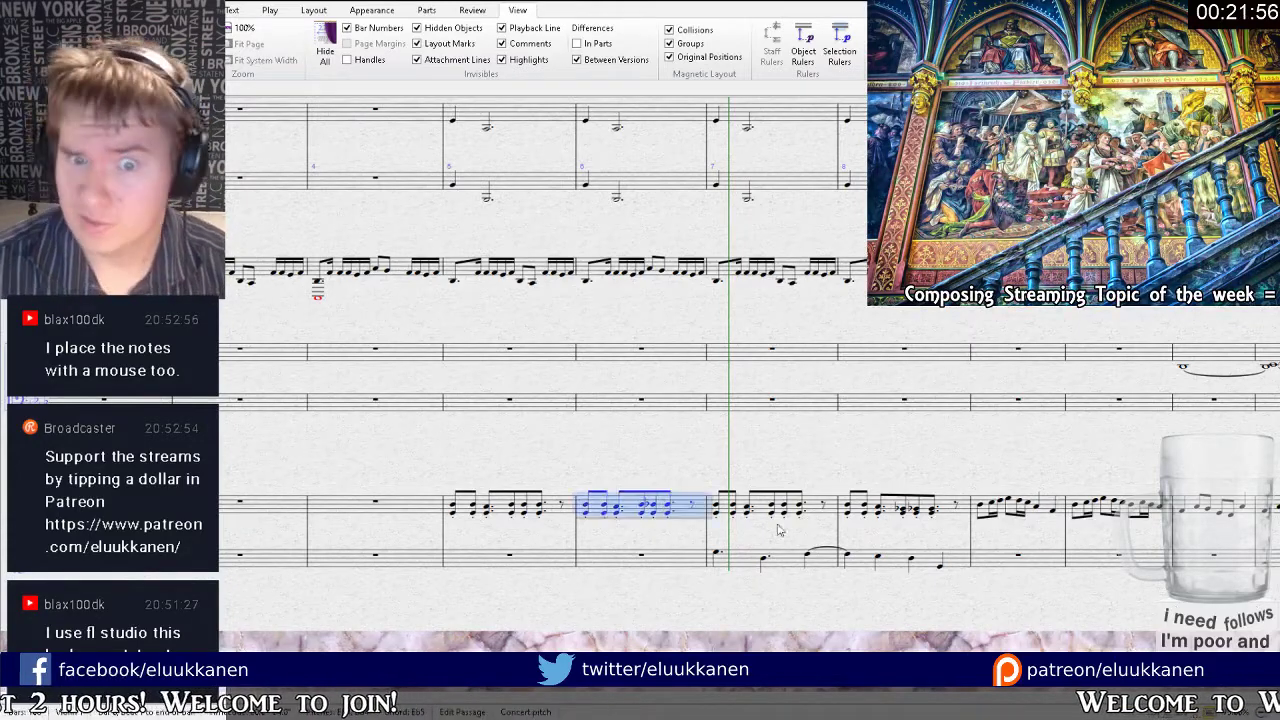
pyautogui.click(944, 530)
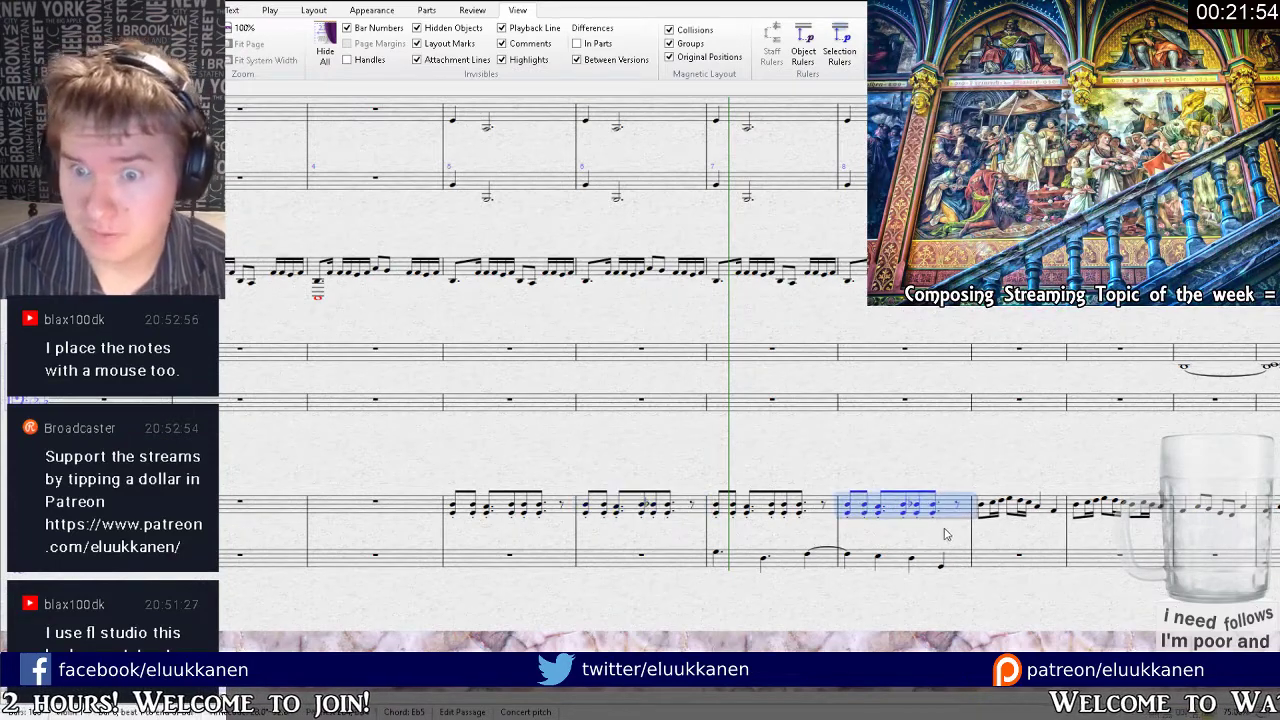
pyautogui.moveTo(946, 534); pyautogui.dragTo(914, 583)
pyautogui.press('Escape')
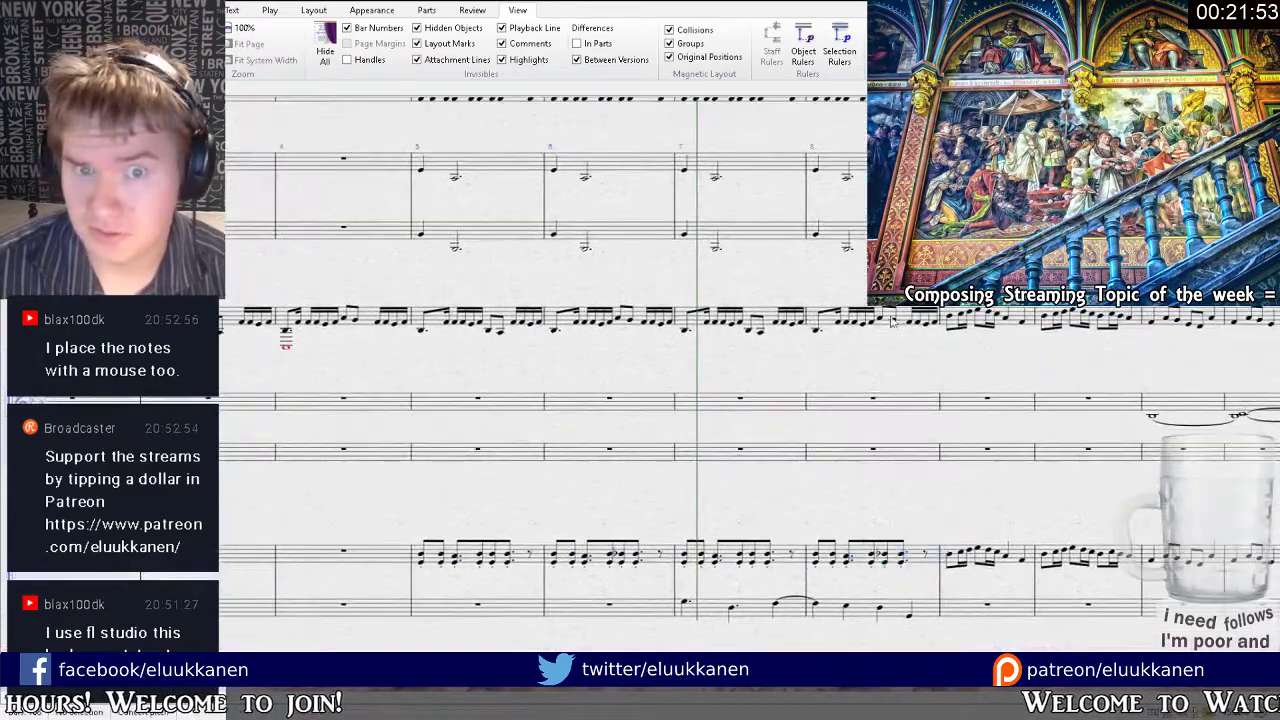
# Move the playback position back to late bar 4 and play the score into the revised violin bars.
pyautogui.press('[')
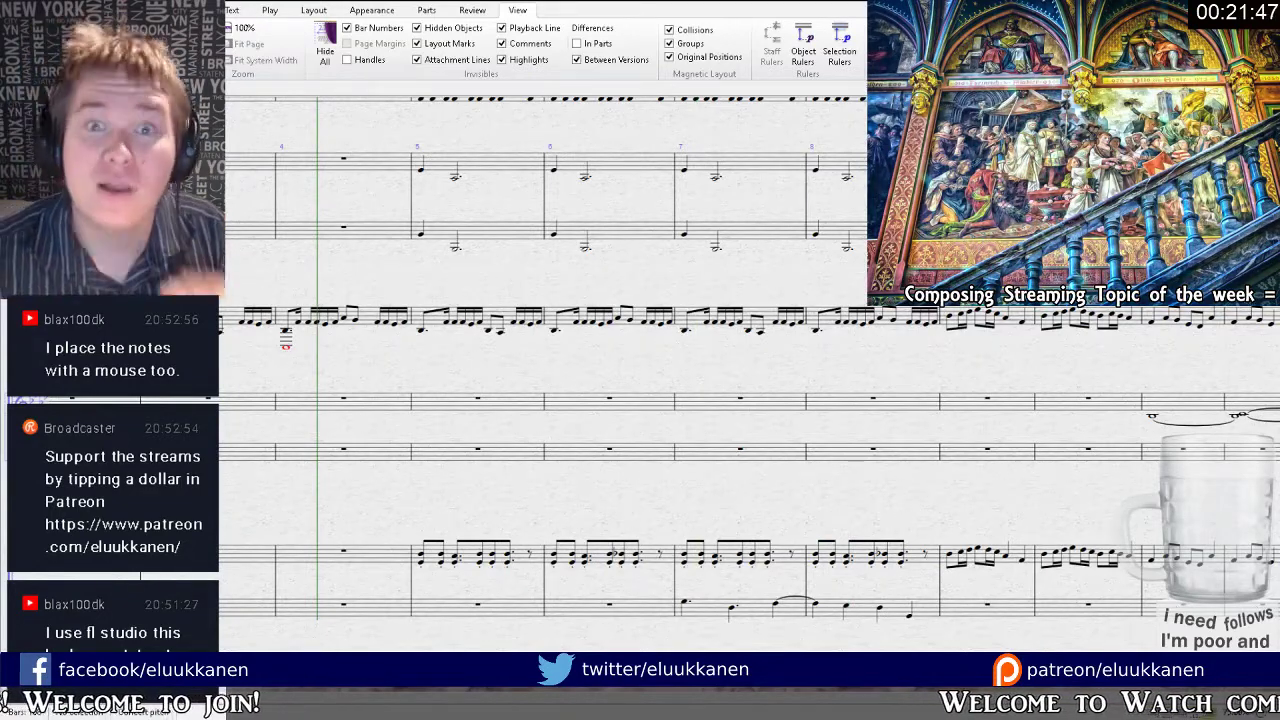
pyautogui.press(']')
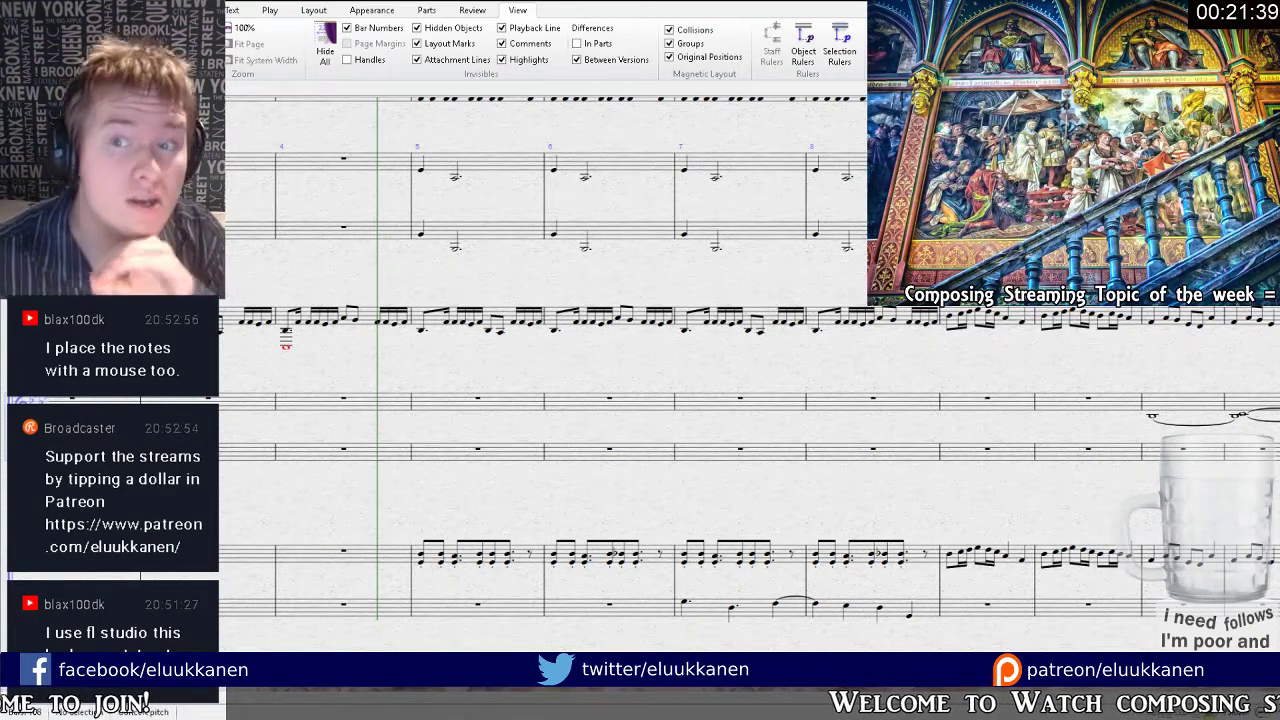
pyautogui.moveTo(800, 287); pyautogui.dragTo(714, 349)
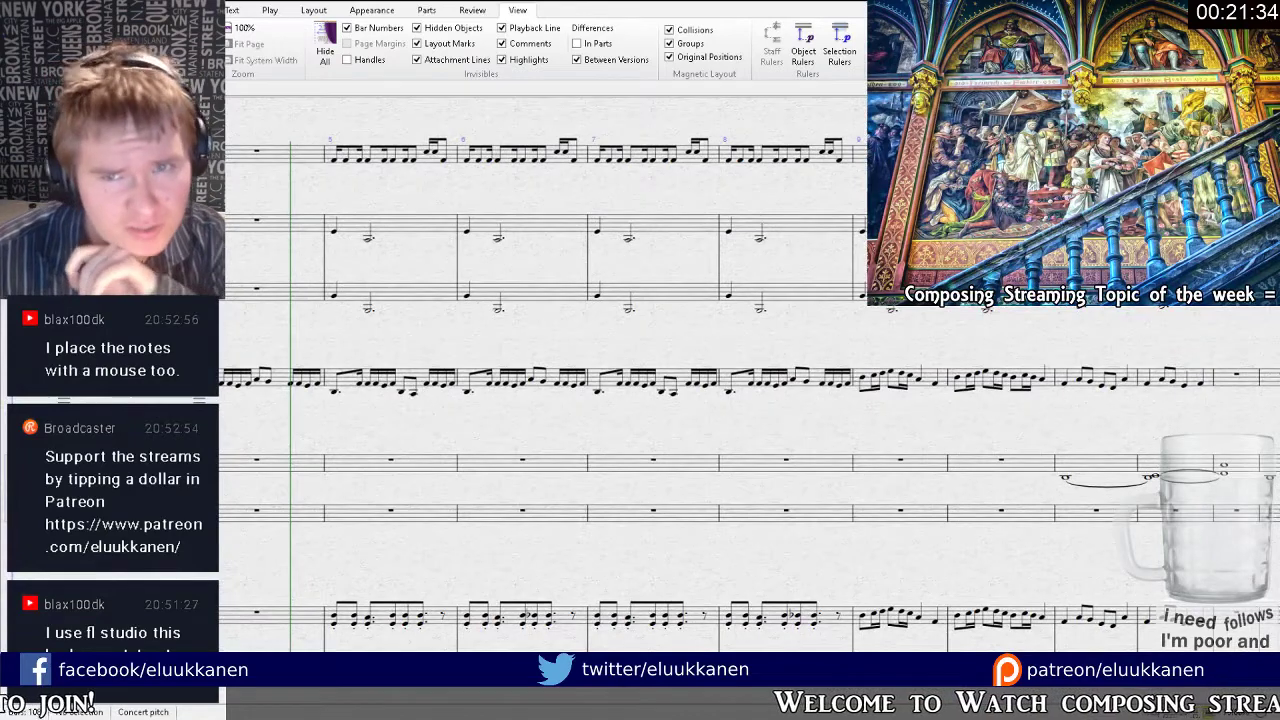
pyautogui.press('space')
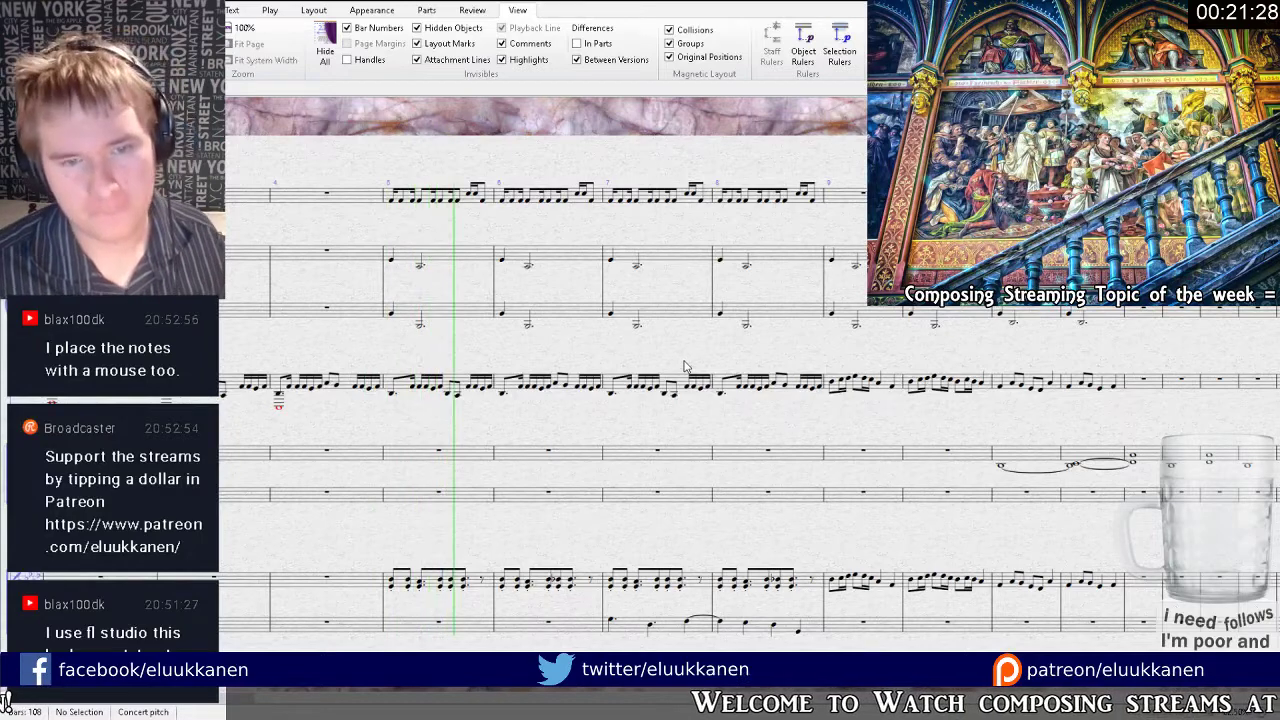
# Stop playback, move the playback position back to the start of bar 5, and replay the violin chords through bar 6.
pyautogui.press('space')
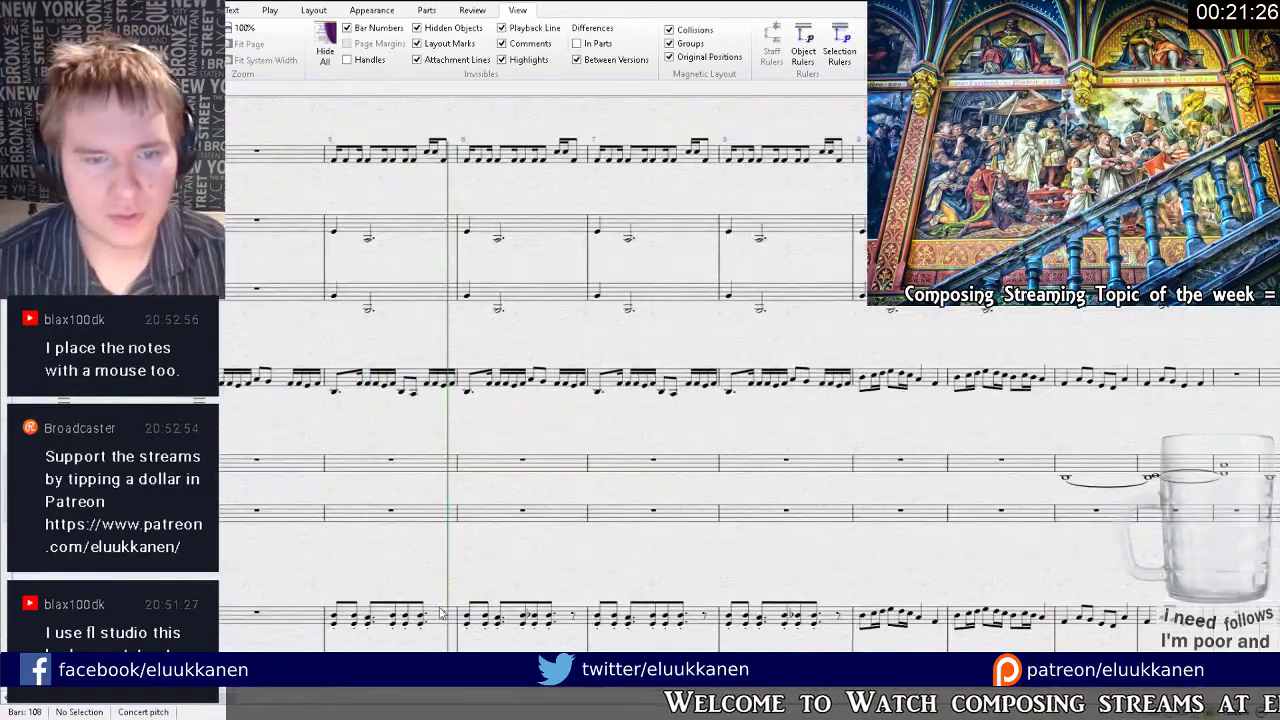
pyautogui.click(421, 616)
pyautogui.click(428, 624)
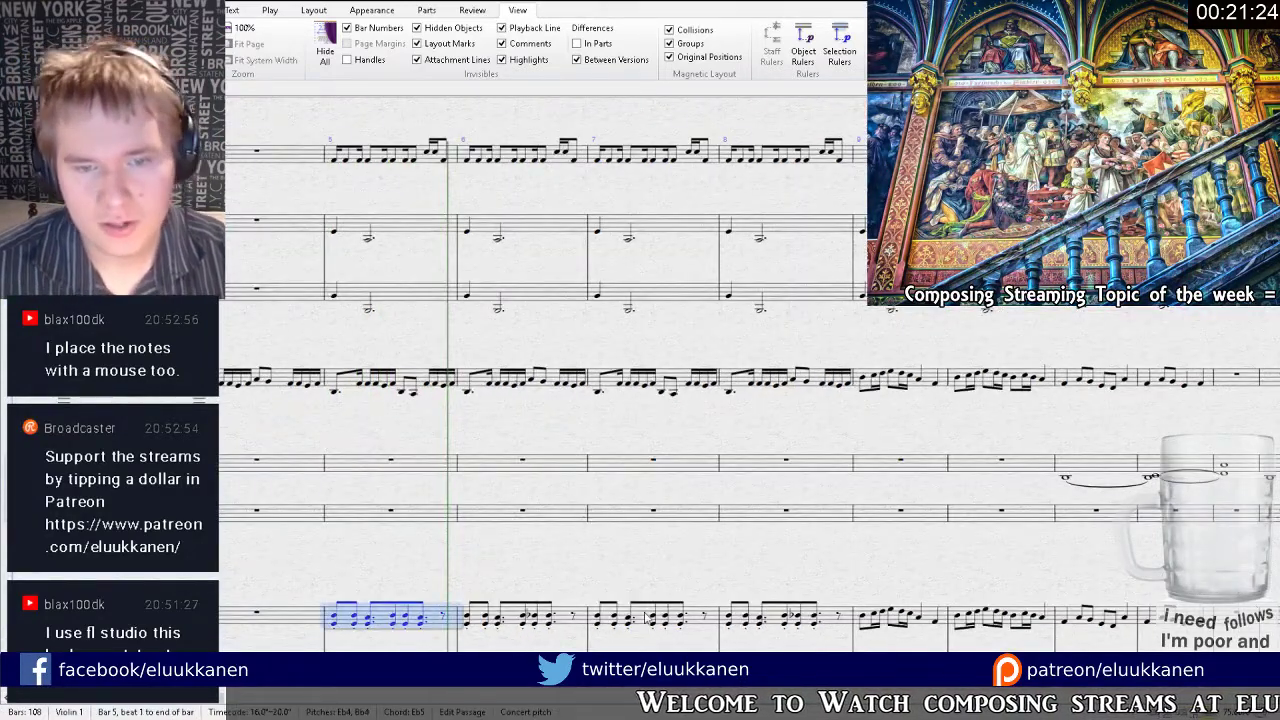
pyautogui.click(628, 618)
pyautogui.press('Escape')
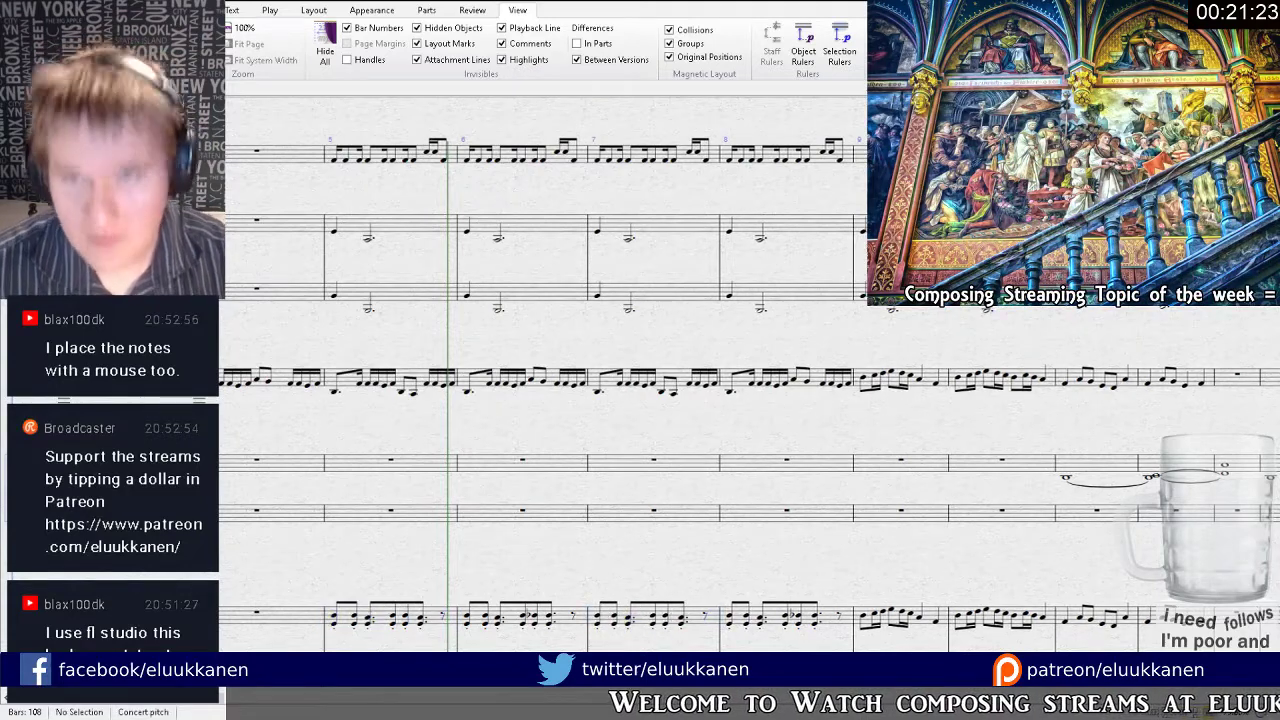
pyautogui.press('[')
pyautogui.press(']')
pyautogui.press('[')
pyautogui.press('[')
pyautogui.press('[')
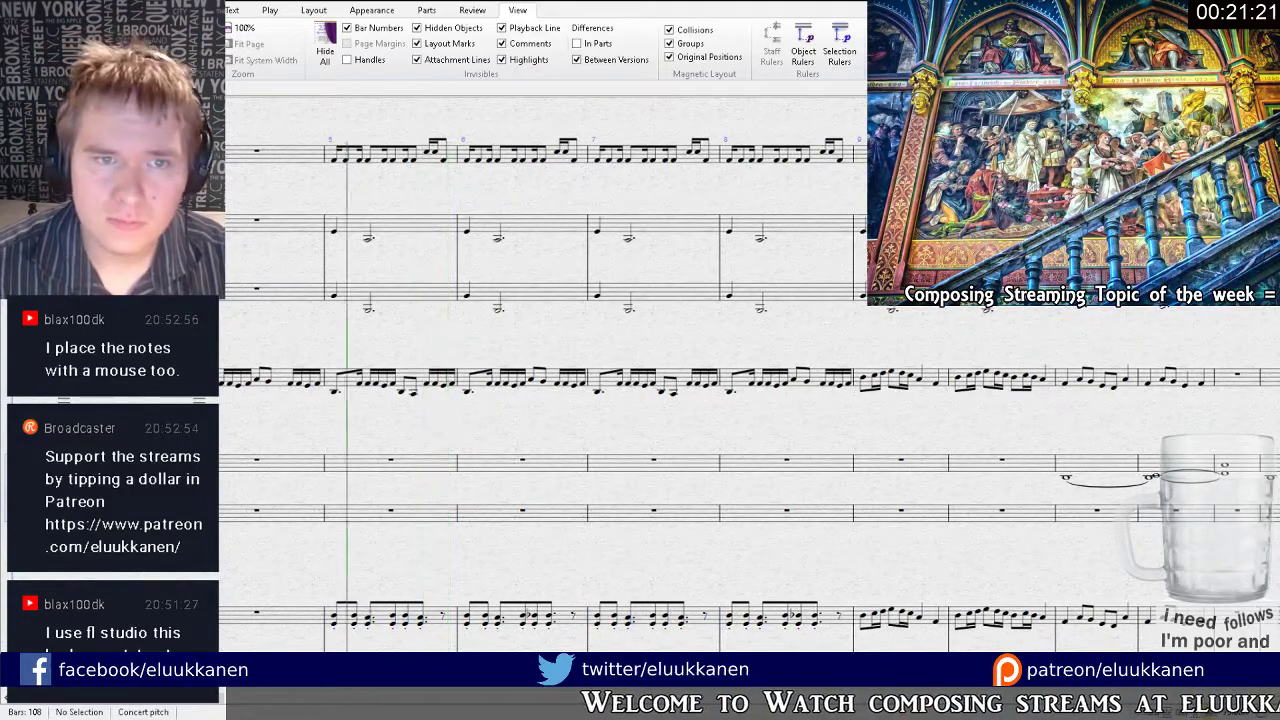
pyautogui.press('space')
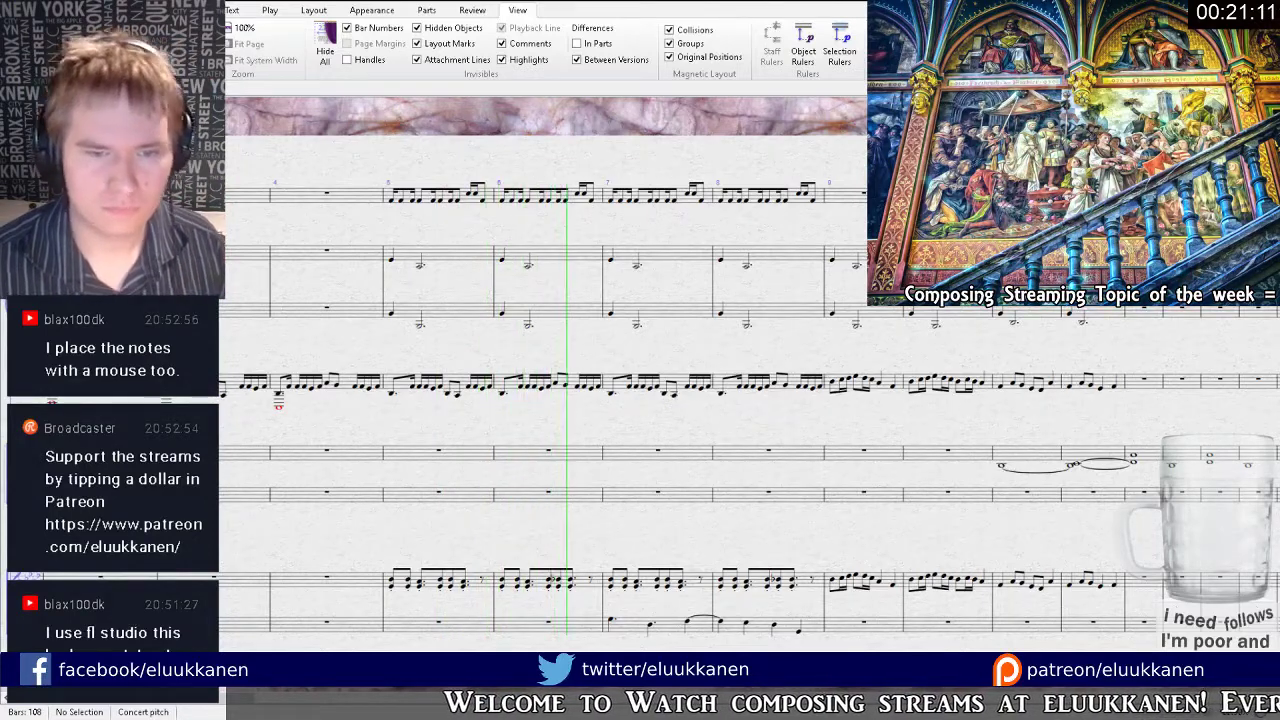
pyautogui.press('space')
# Raise the top notes of the chords around beat 3 in Violin 1's bar 6.
pyautogui.click(528, 614)
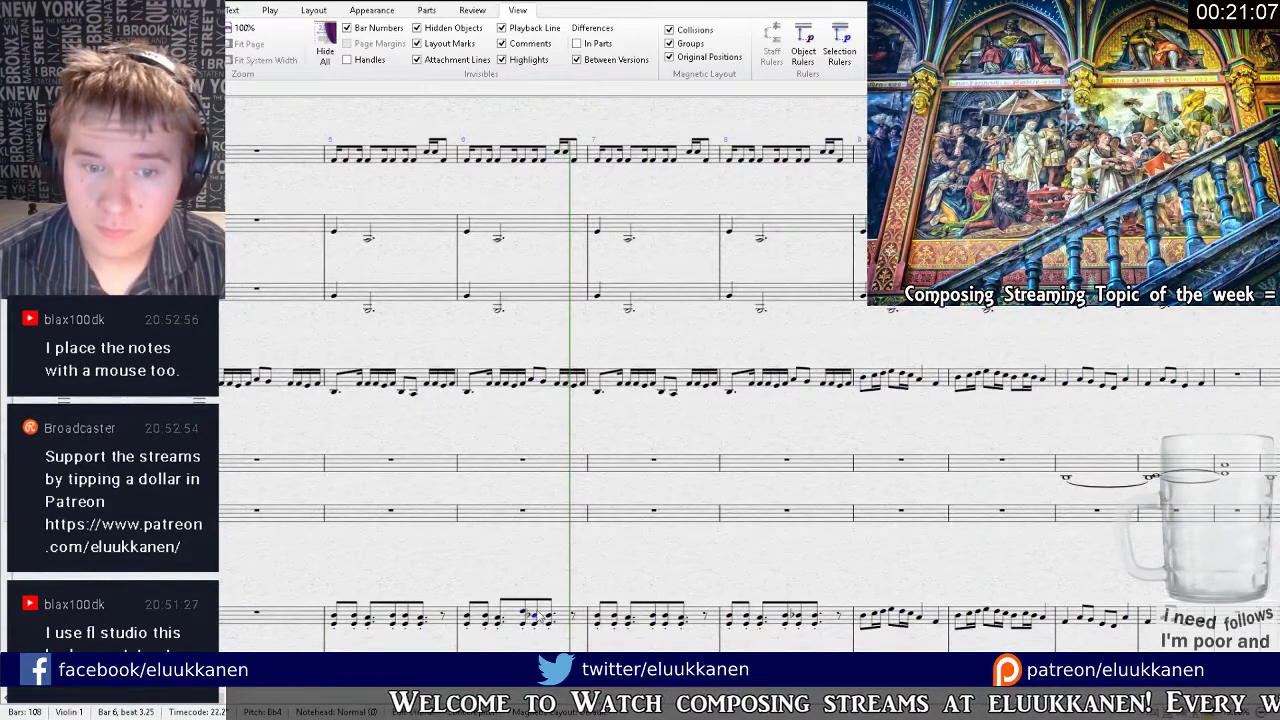
pyautogui.press('Up')
pyautogui.press('Up')
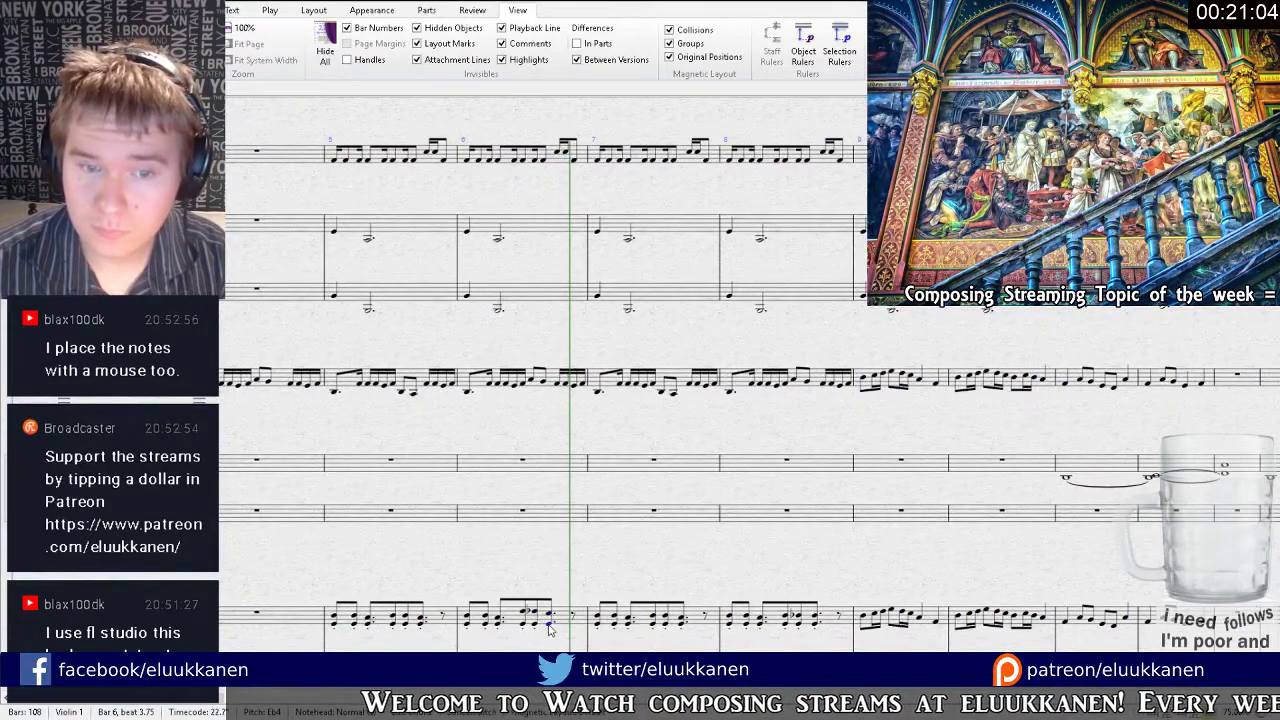
pyautogui.click(522, 623)
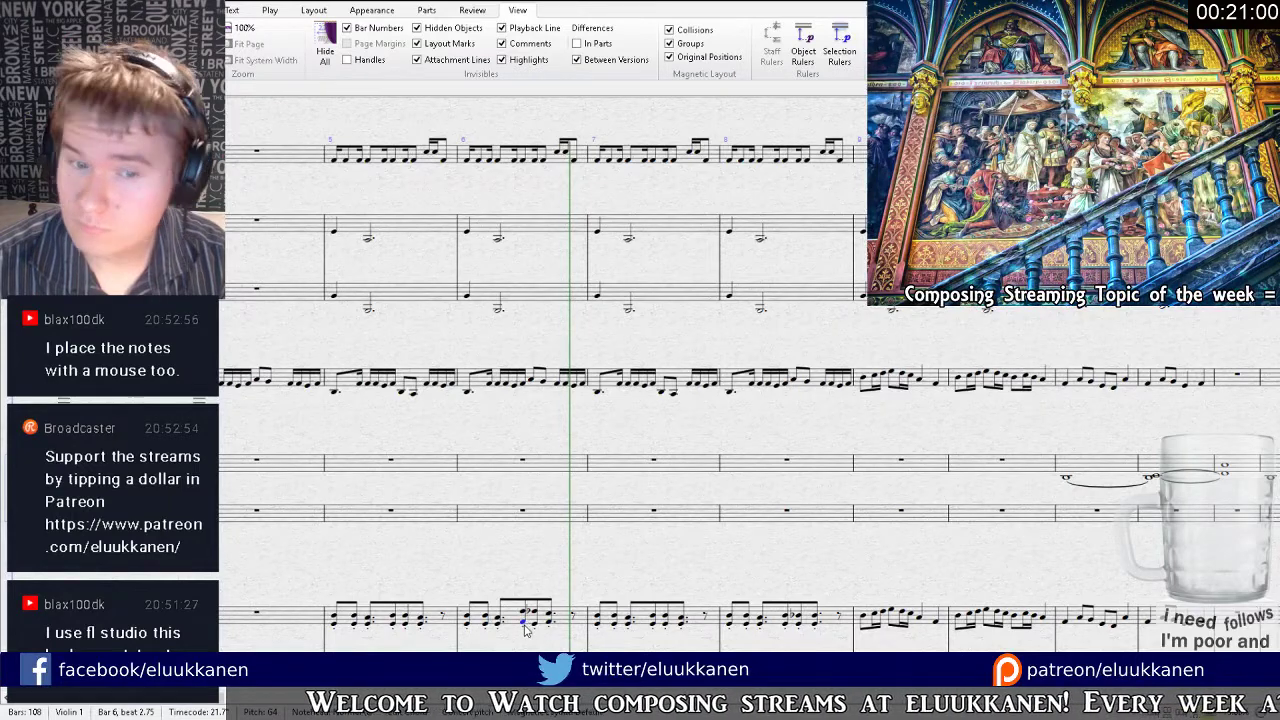
pyautogui.press('Escape')
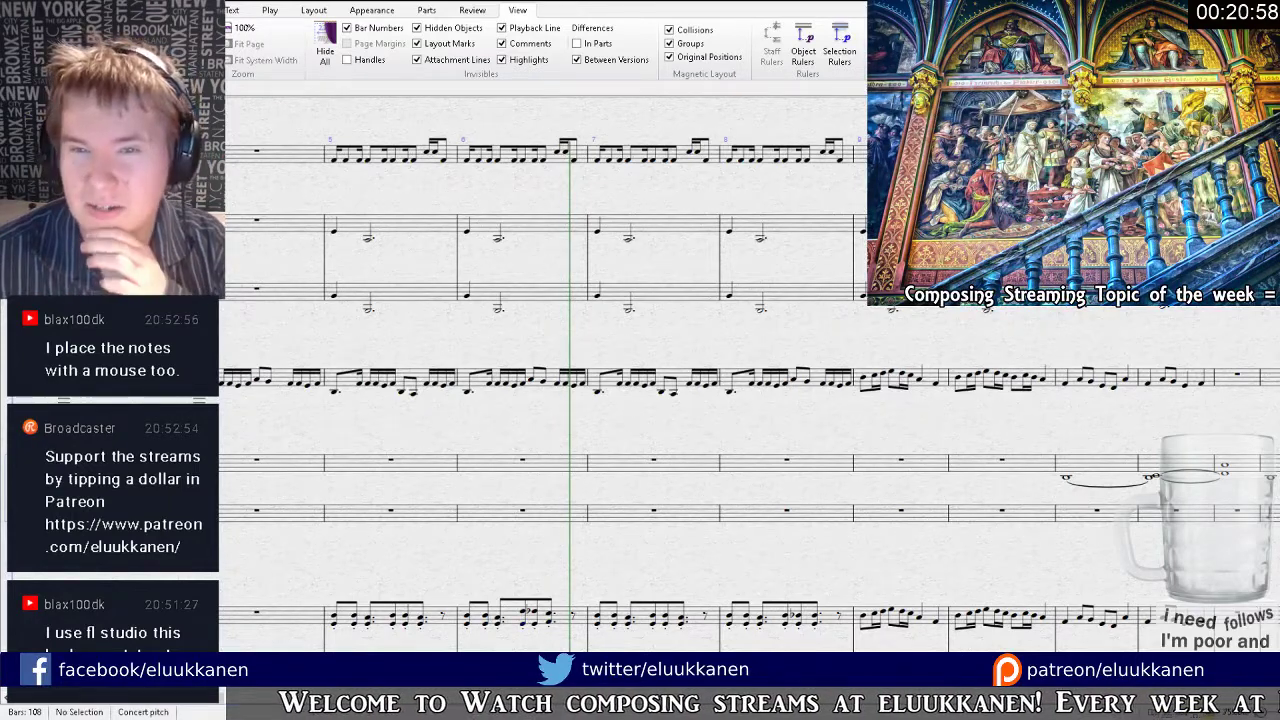
# Play the score from late bar 4 through the revised violin bars into bar 9.
pyautogui.press('[')
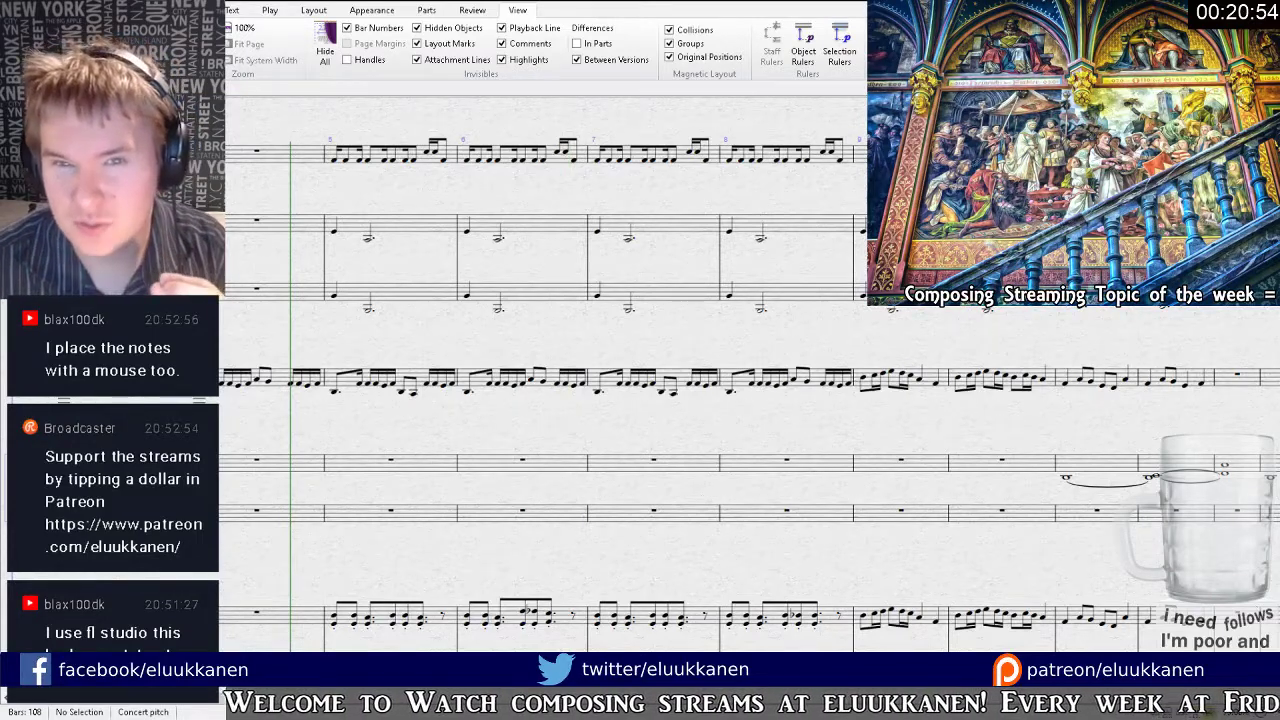
pyautogui.press('space')
pyautogui.press('space')
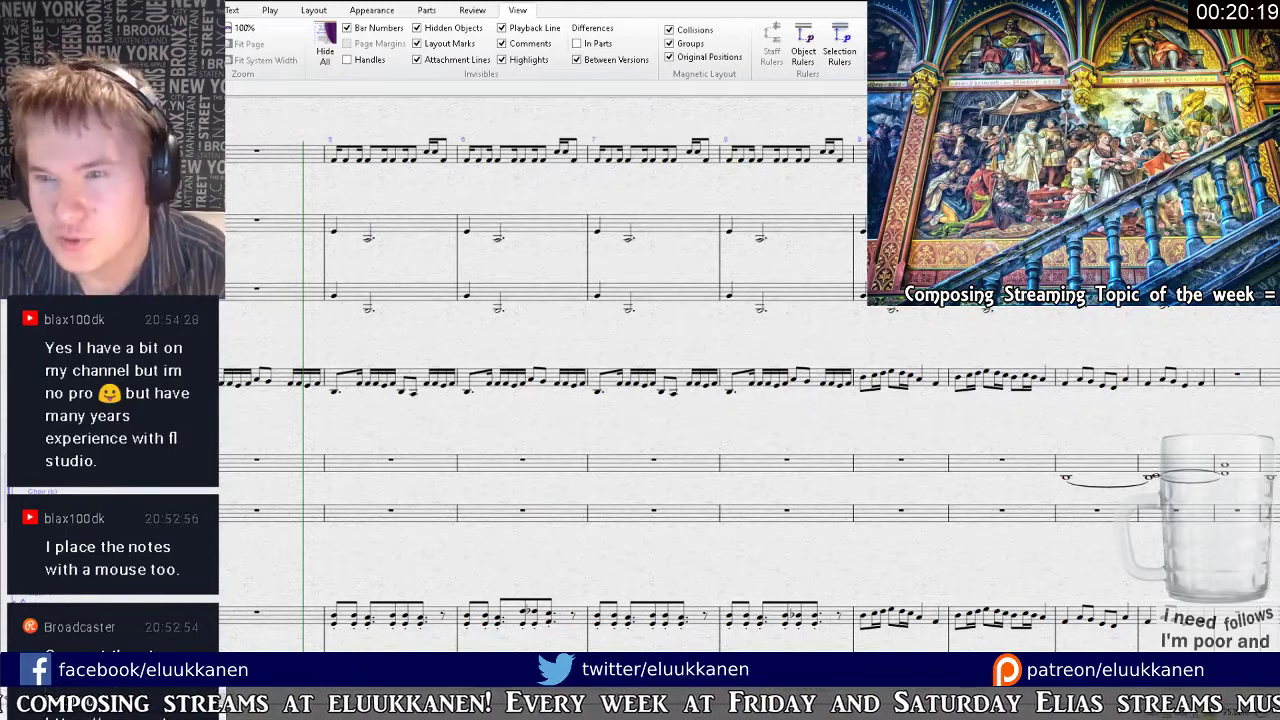
pyautogui.press('space')
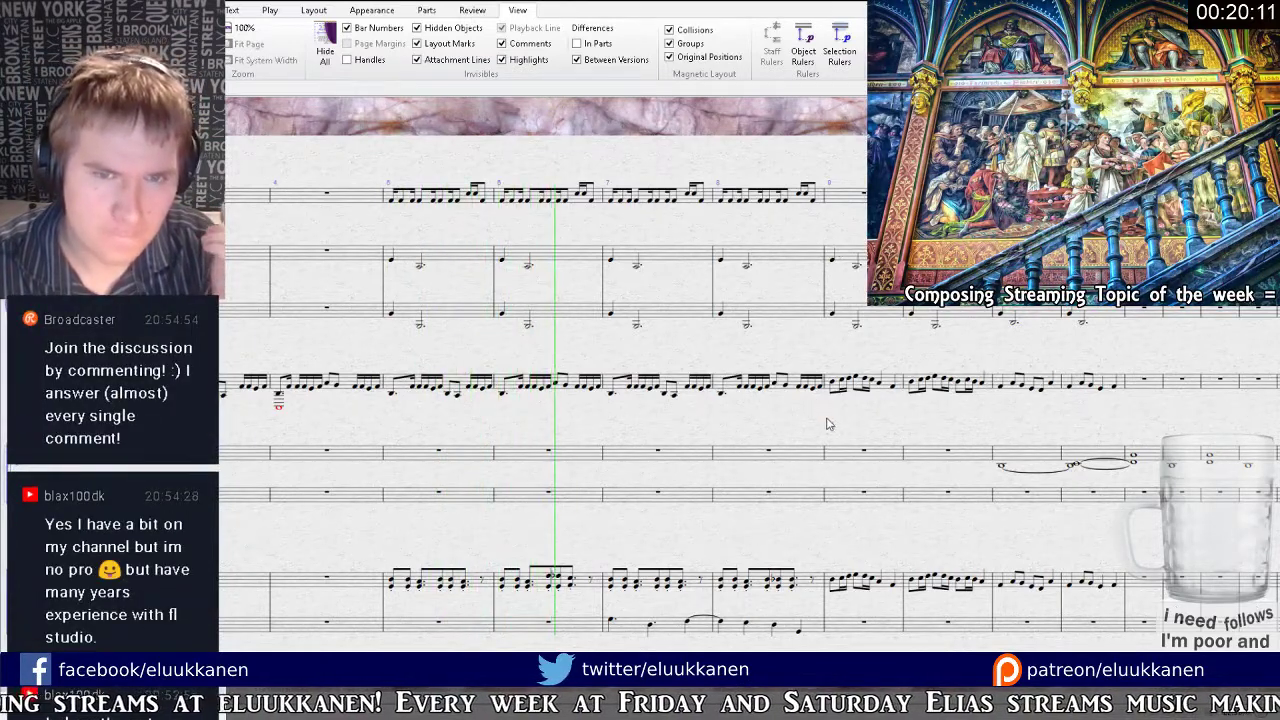
pyautogui.moveTo(826, 424); pyautogui.dragTo(673, 437)
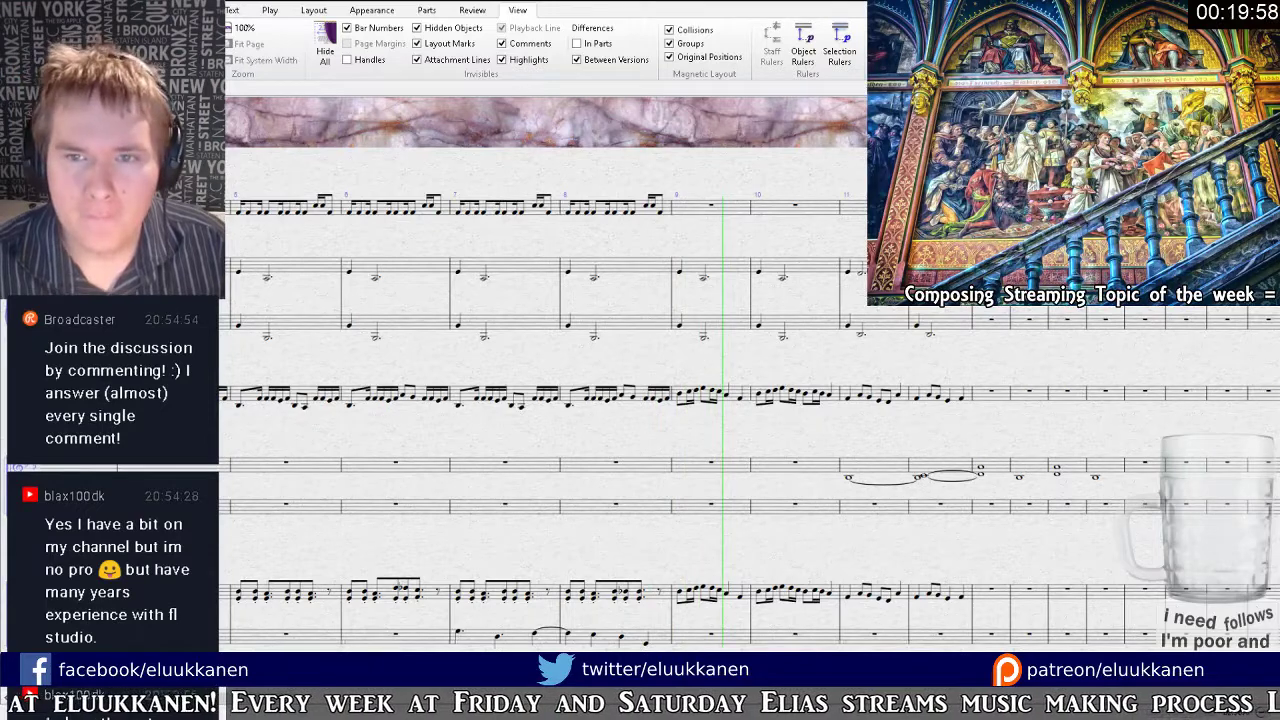
pyautogui.press('space')
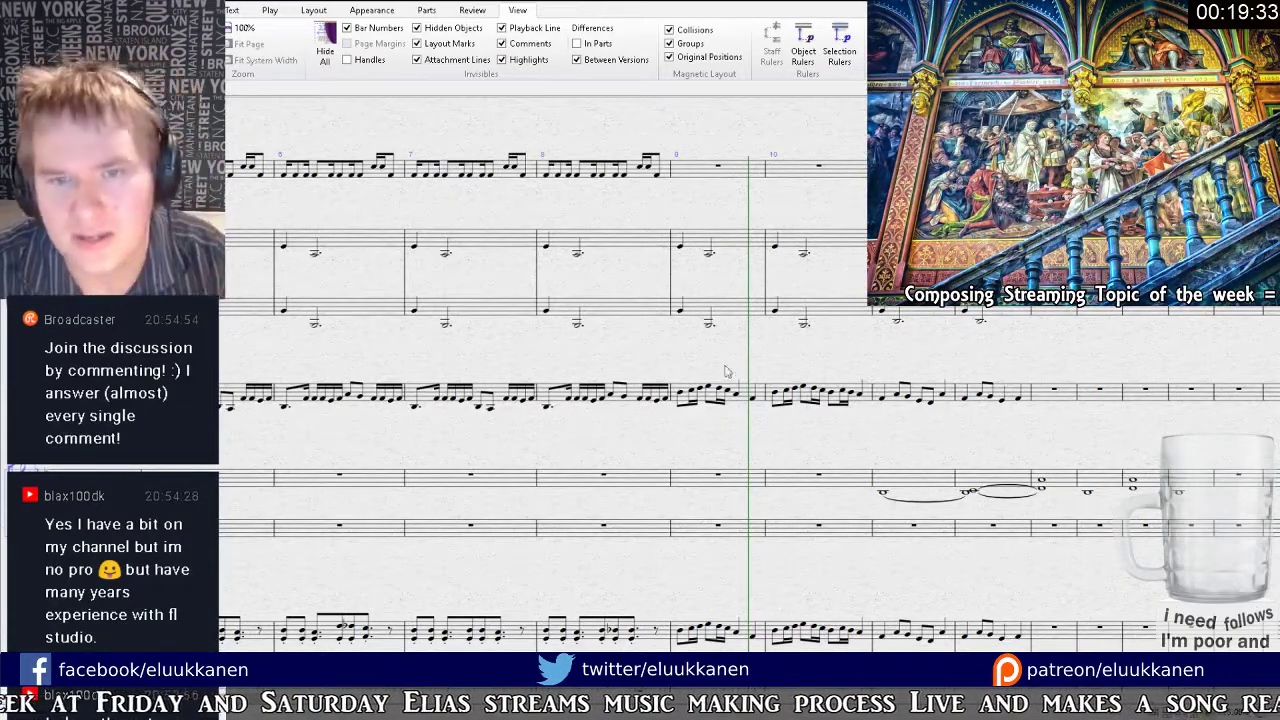
# Move the playback position back to bar 6 and replay the transition into bar 9.
pyautogui.moveTo(725, 363); pyautogui.dragTo(811, 351)
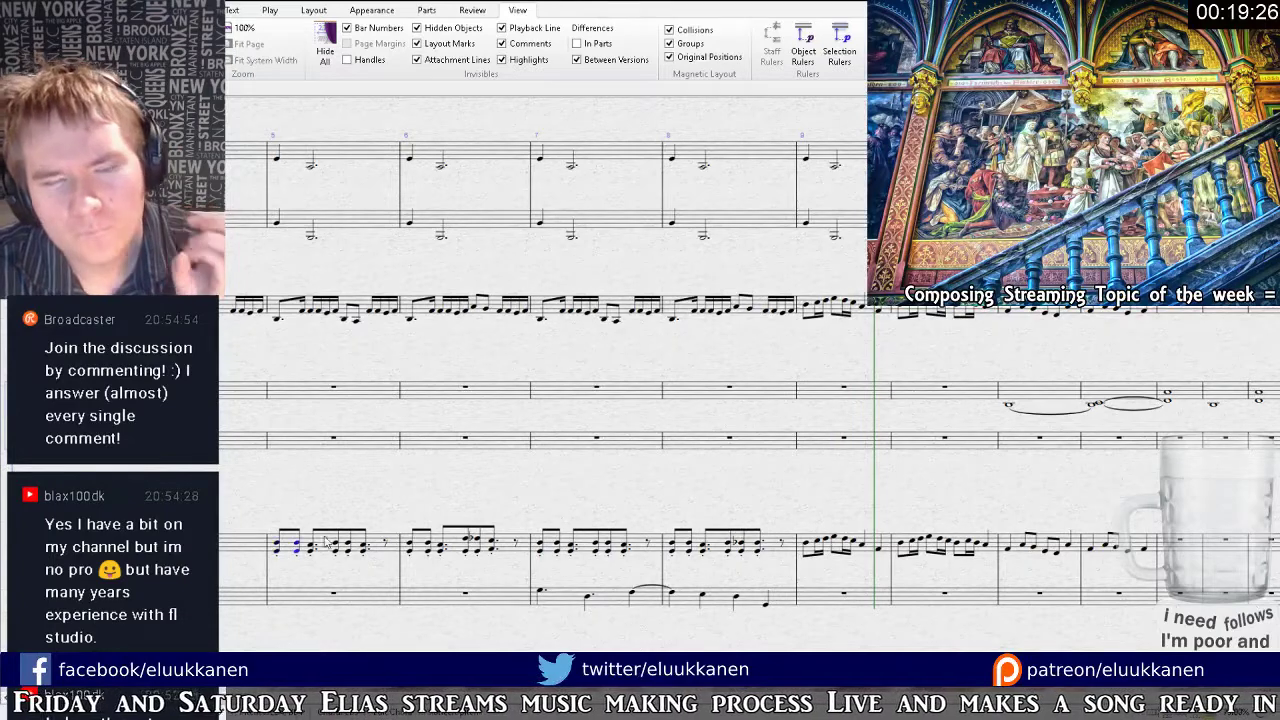
pyautogui.press(']')
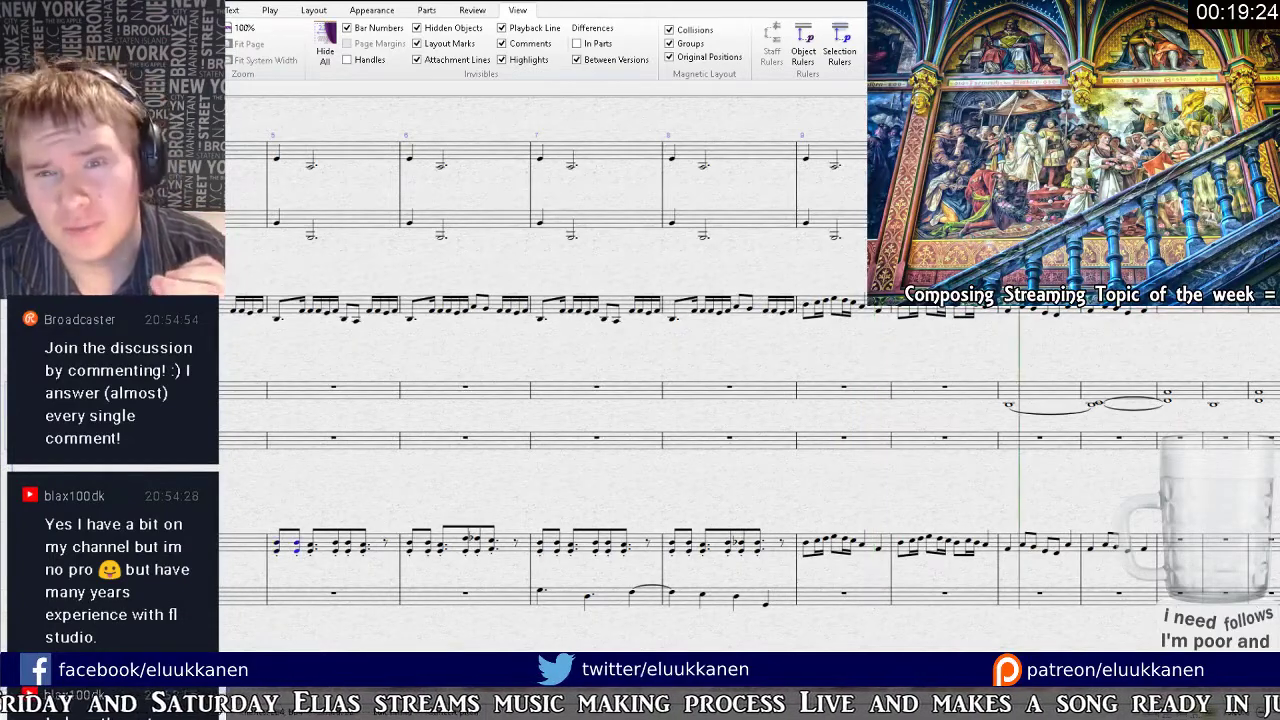
pyautogui.press('[')
pyautogui.press('[')
pyautogui.press('[')
pyautogui.press('[')
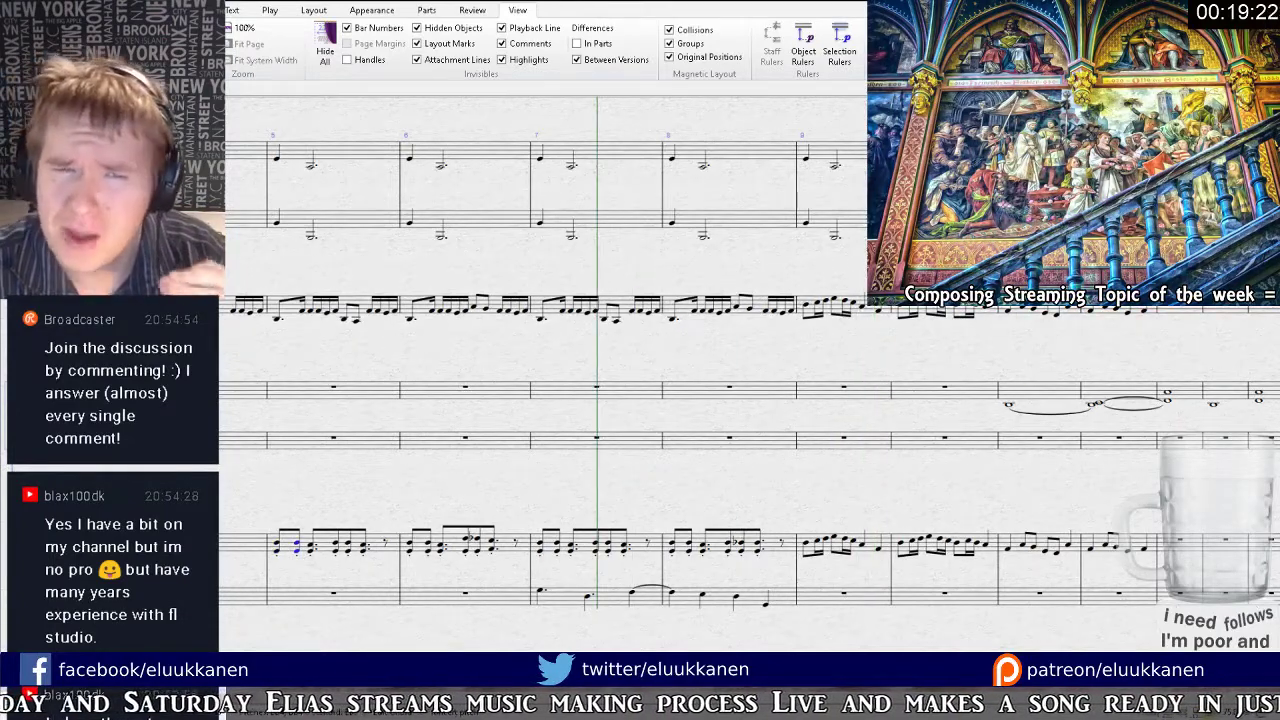
pyautogui.press('[')
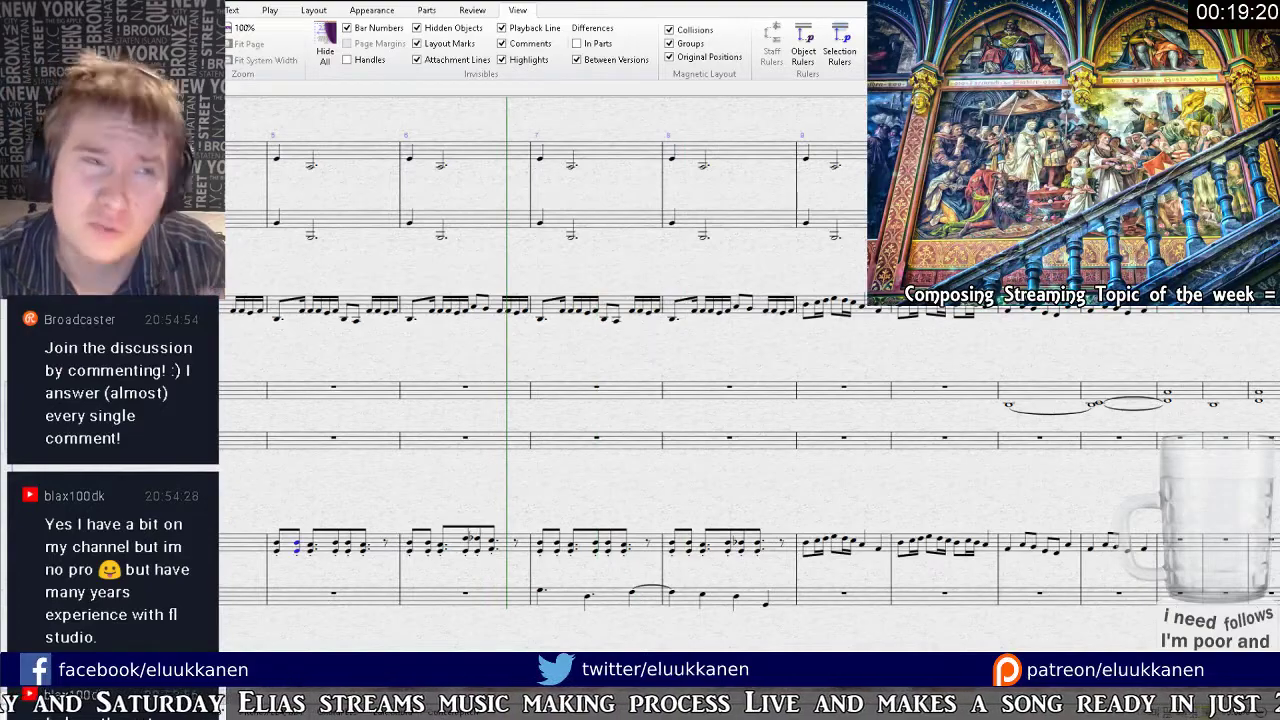
pyautogui.moveTo(700, 265); pyautogui.dragTo(502, 384)
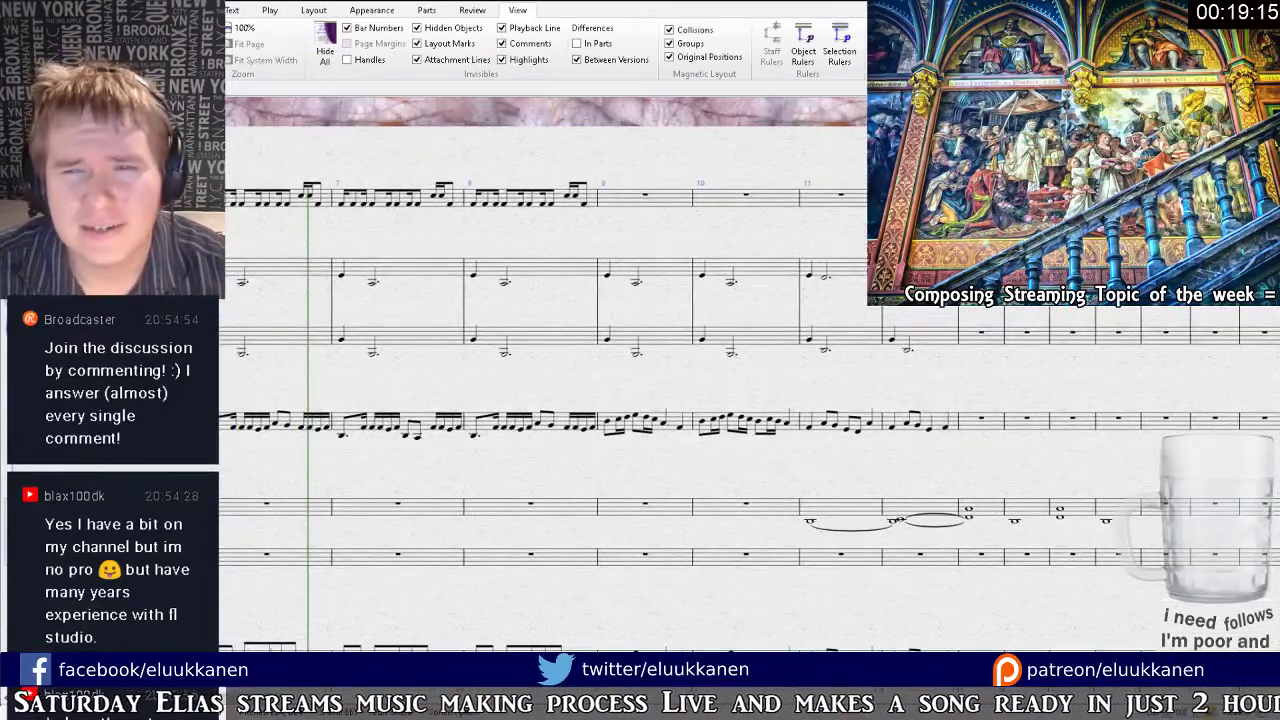
pyautogui.press('[')
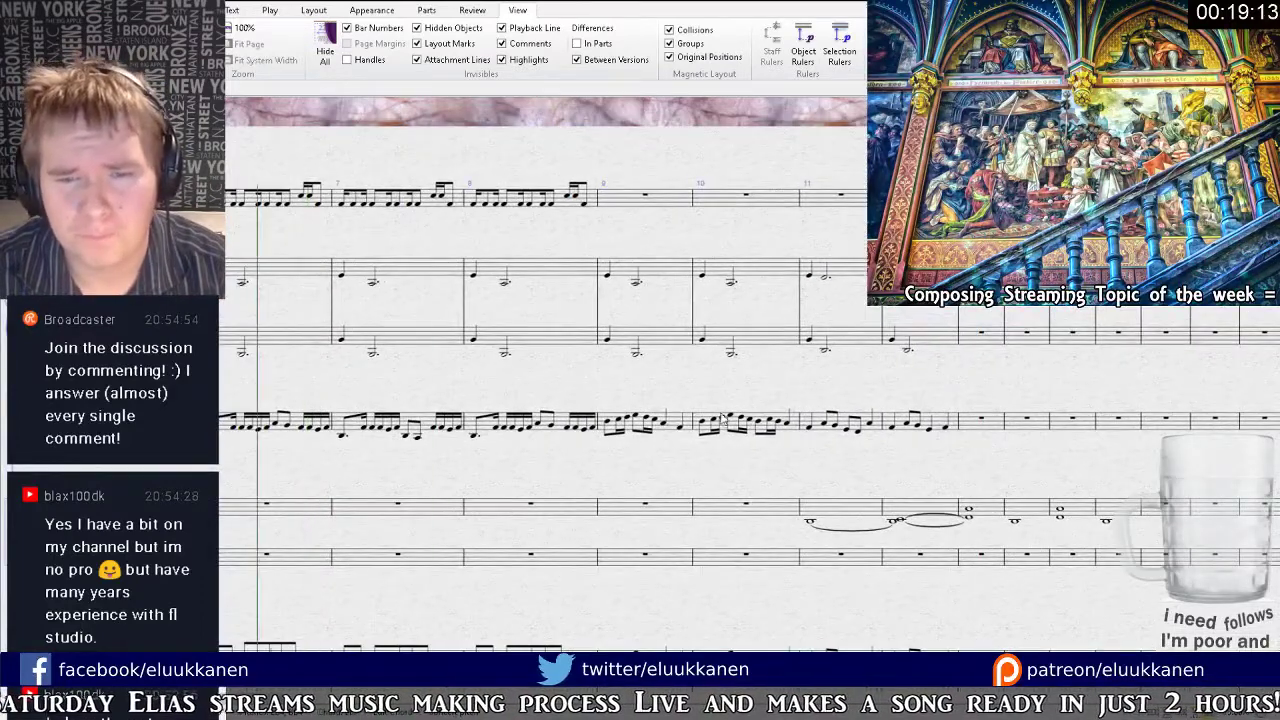
pyautogui.moveTo(604, 460); pyautogui.dragTo(805, 315)
pyautogui.press('space')
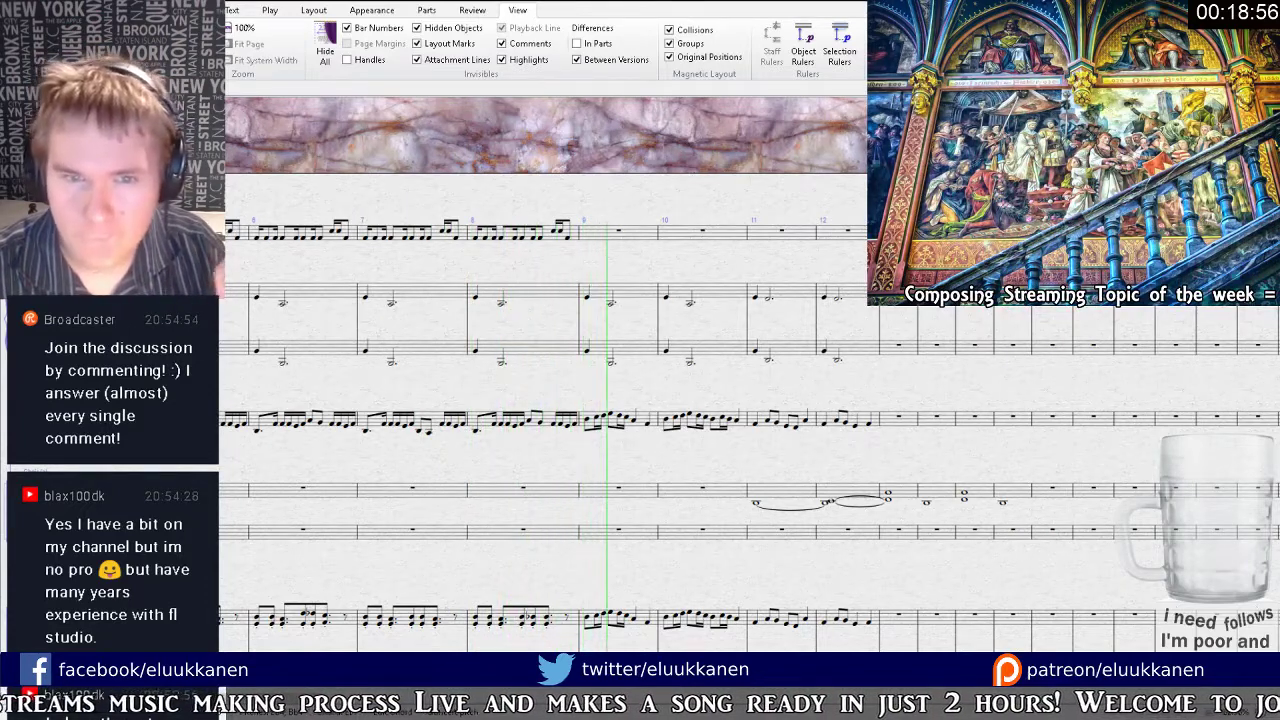
pyautogui.press('space')
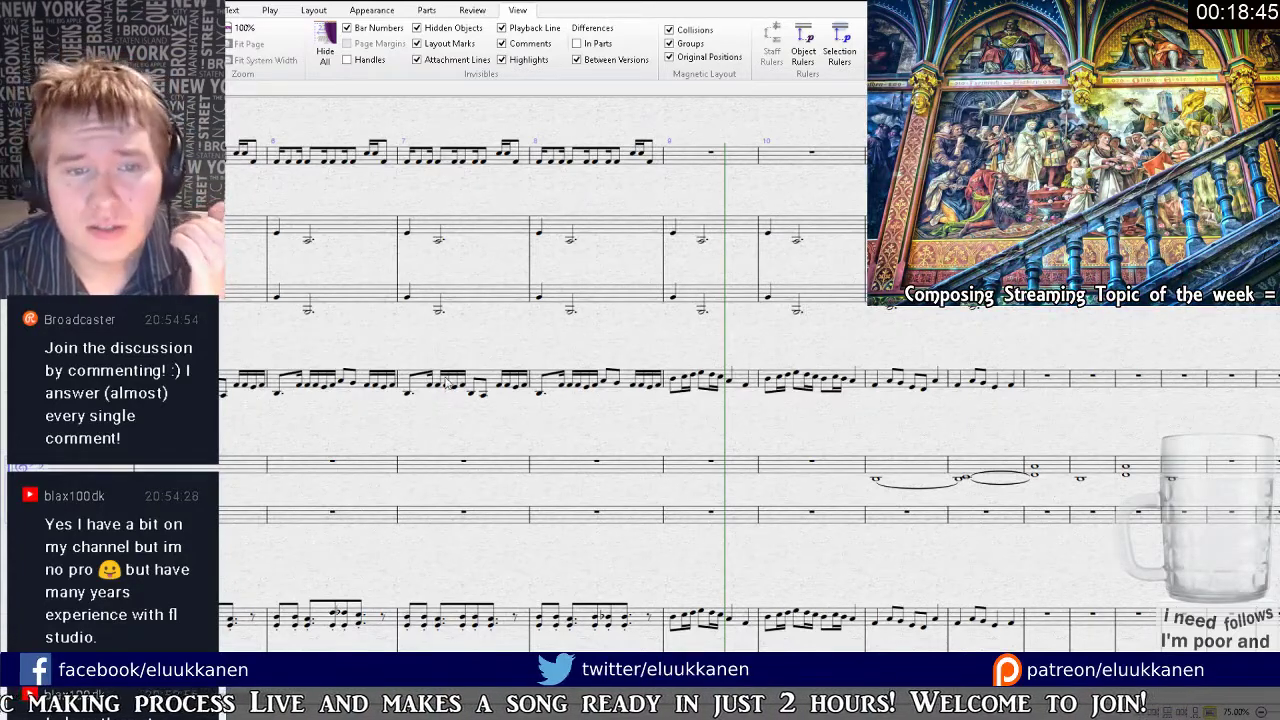
# Open the mixer and switch the bottom unnamed treble staff's strip to the Omn playback device.
pyautogui.scroll(-1, 877, 494)
pyautogui.moveTo(877, 494); pyautogui.dragTo(722, 308)
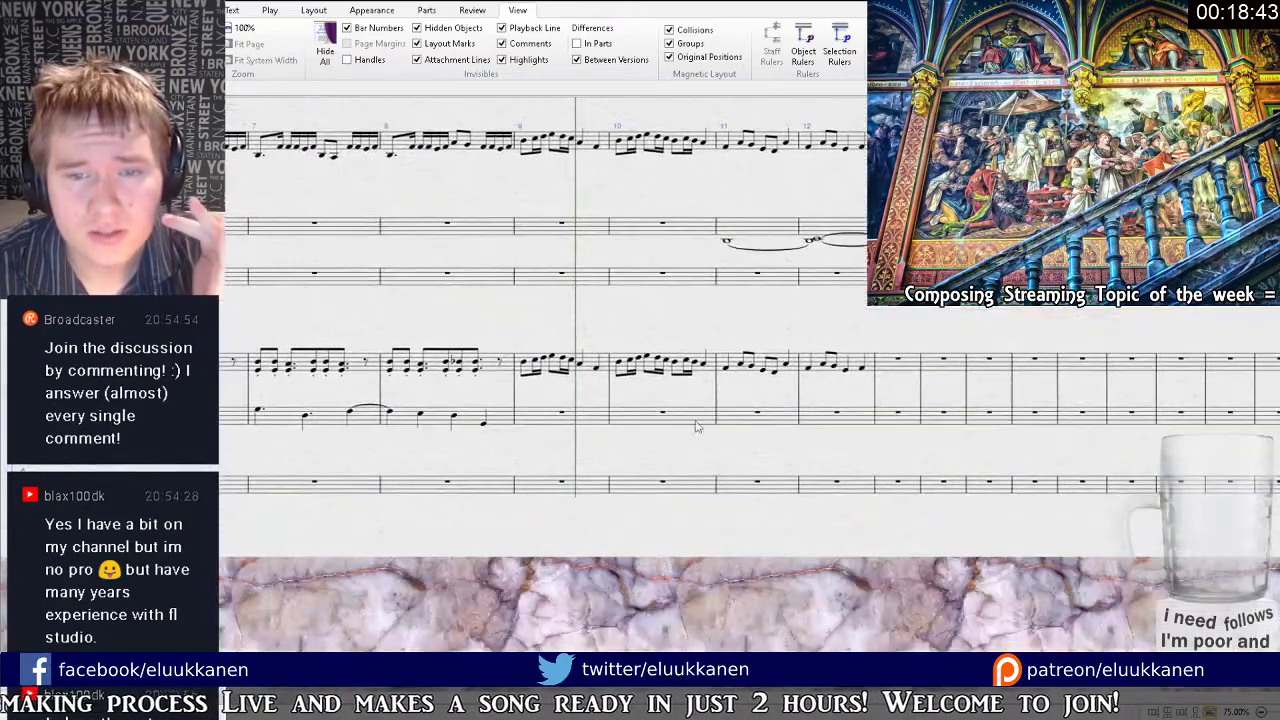
pyautogui.press('m')
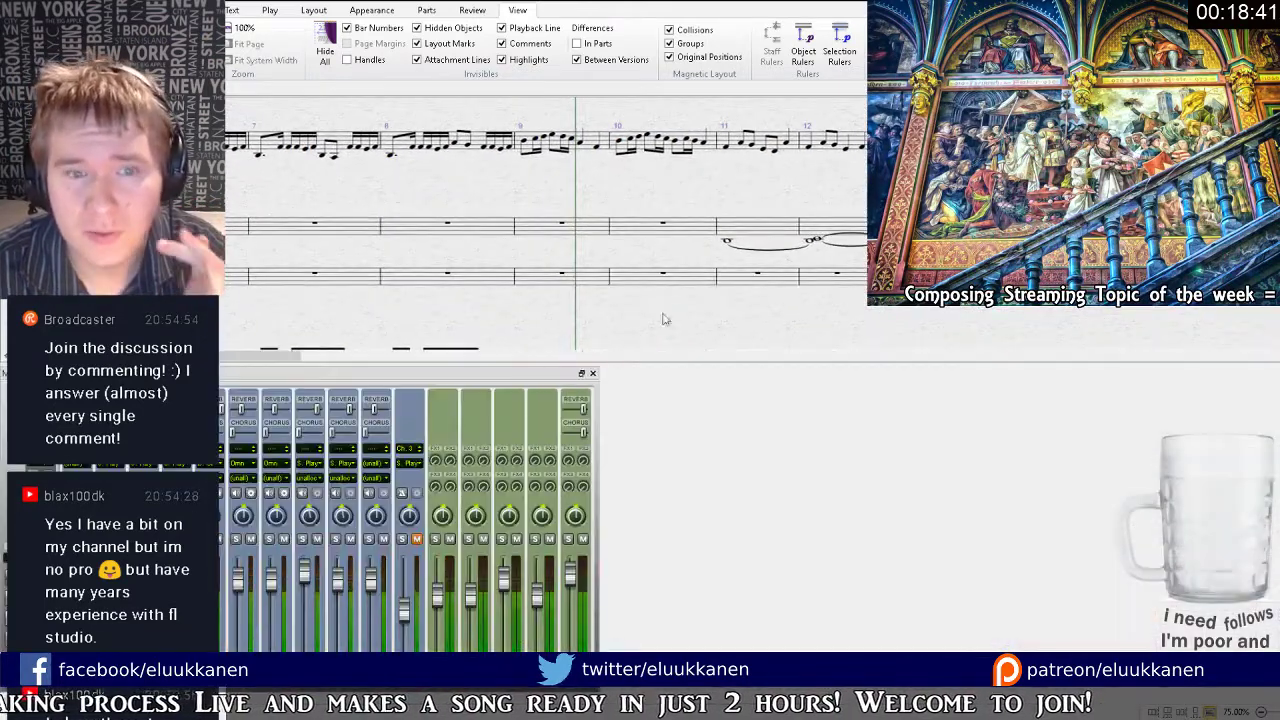
pyautogui.moveTo(549, 317); pyautogui.dragTo(618, 114)
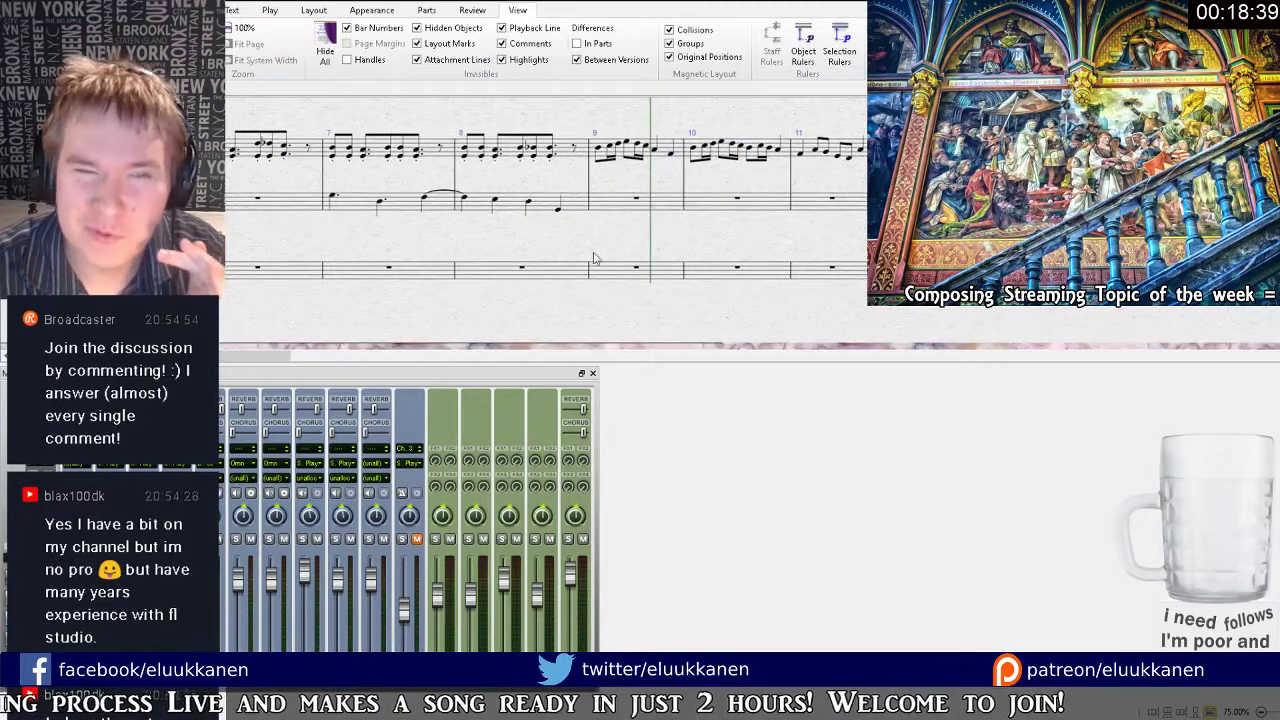
pyautogui.click(379, 471)
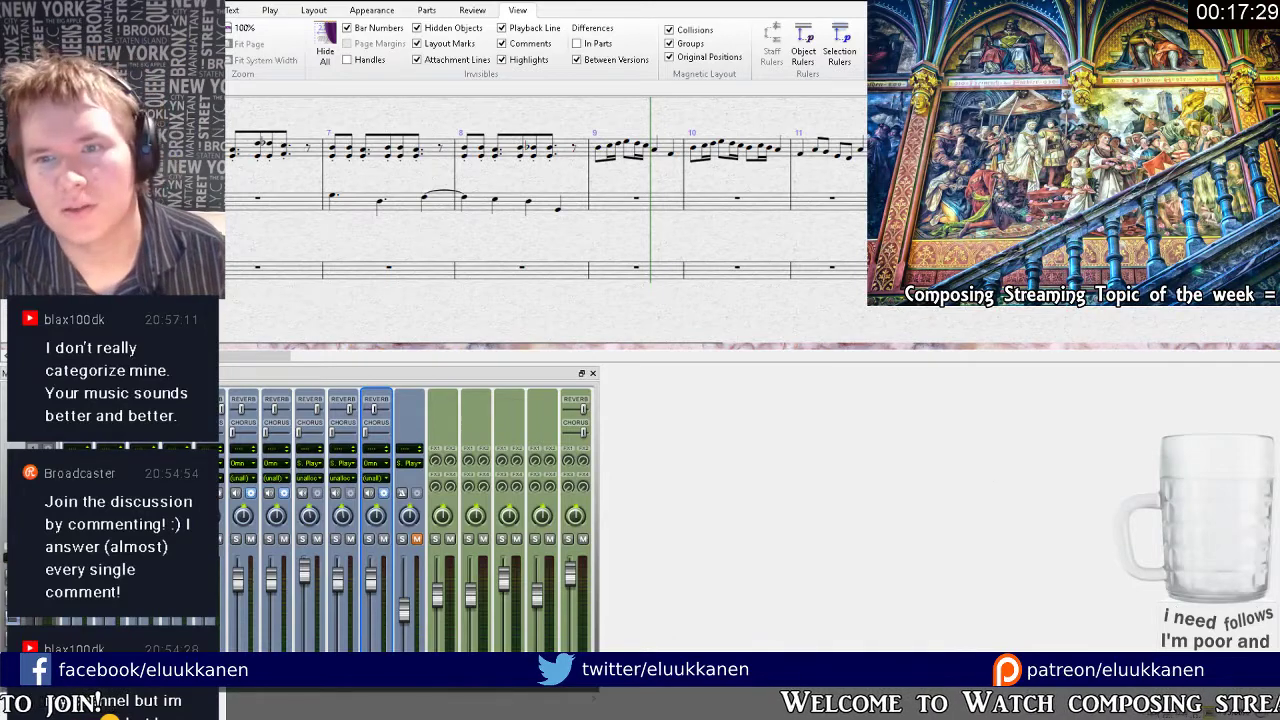
# Enter half notes on both halves of bar 9 in the bottom unnamed treble staff.
pyautogui.moveTo(628, 335); pyautogui.dragTo(621, 398)
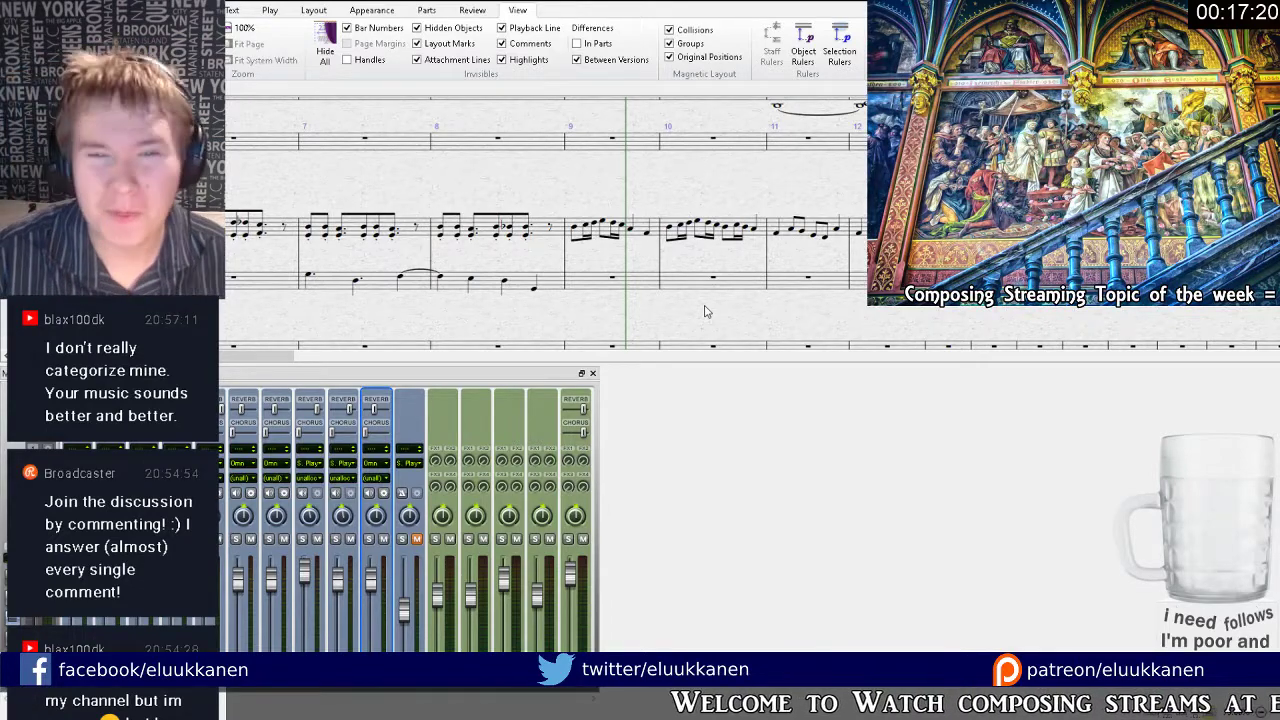
pyautogui.moveTo(730, 318); pyautogui.dragTo(745, 263)
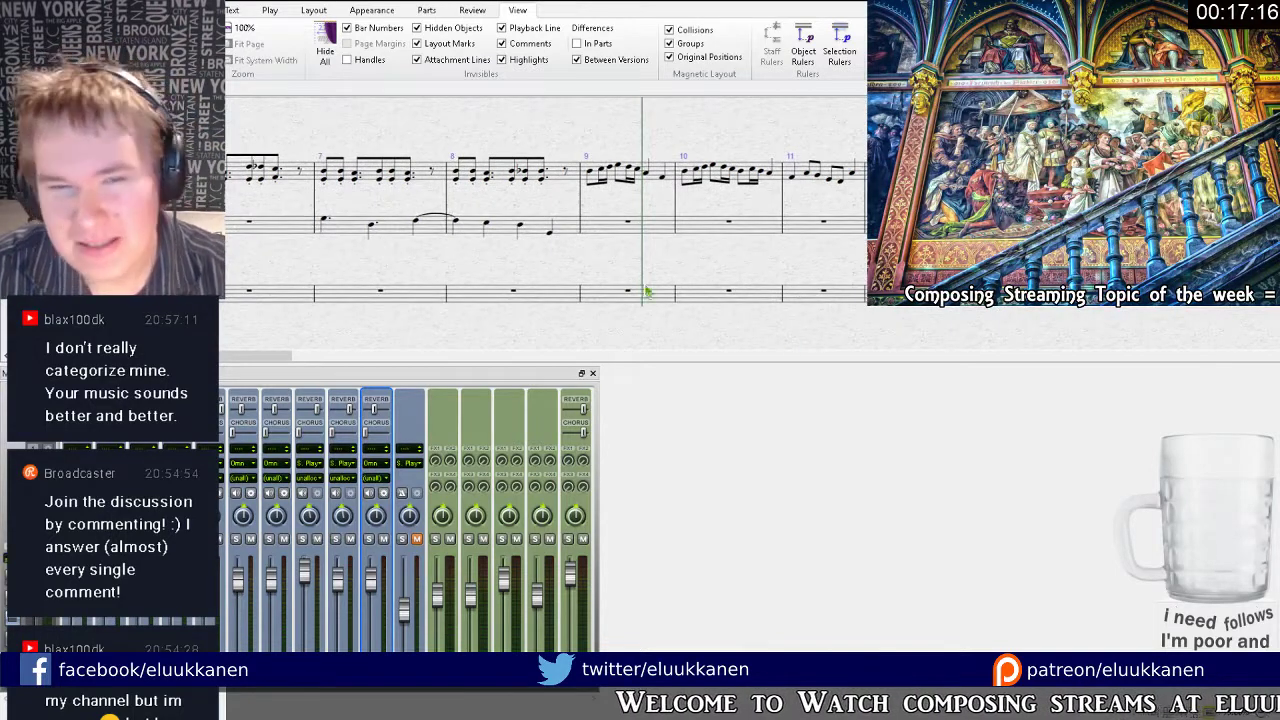
pyautogui.click(597, 302)
pyautogui.press('Escape')
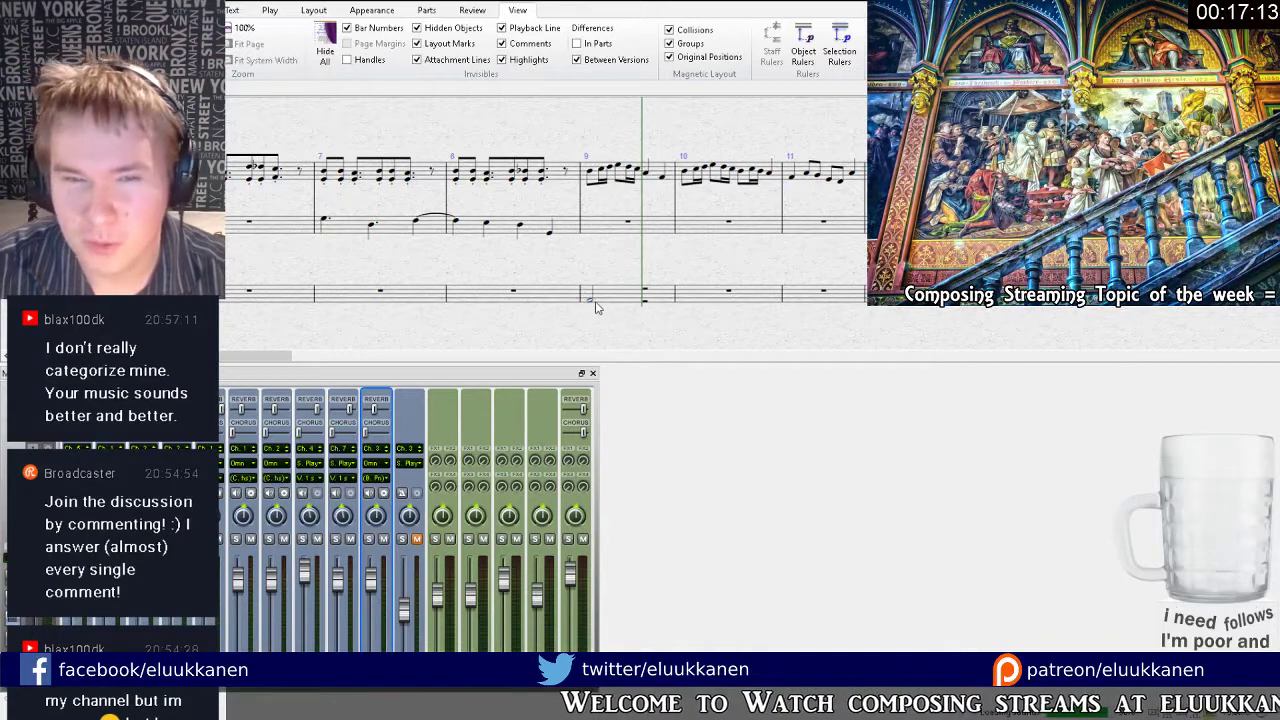
pyautogui.keyDown('alt'); pyautogui.click(645, 301); pyautogui.keyUp('alt')
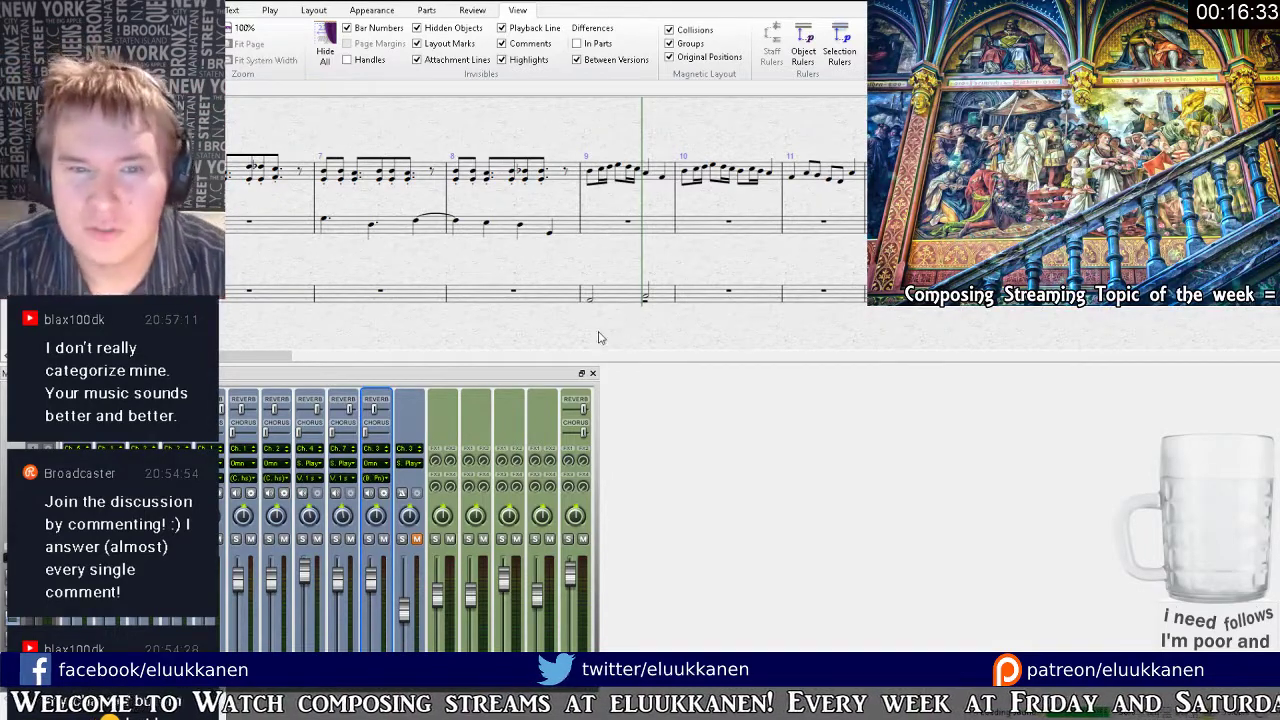
# Rewrite bar 9 of the bottom unnamed treble staff as two dotted quarters and a quarter on one low pitch, and repeat it in bar 10.
pyautogui.scroll(2, 590, 325)
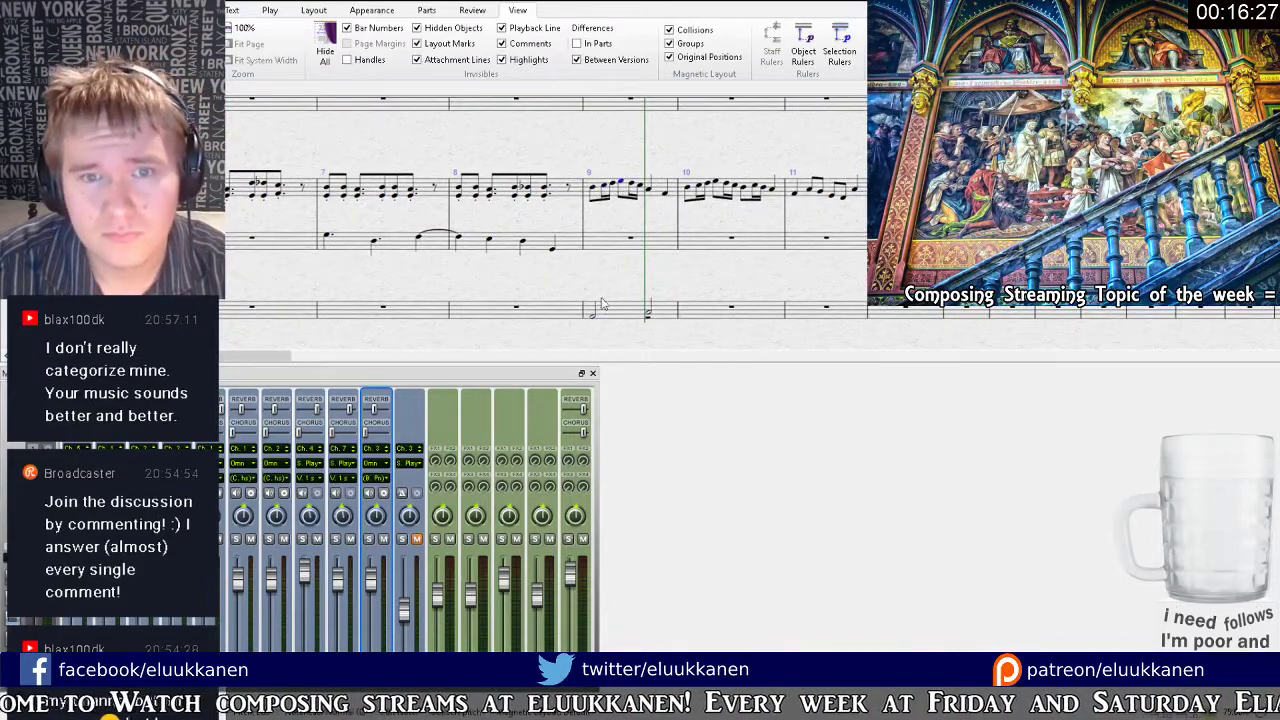
pyautogui.click(594, 320)
pyautogui.press('n')
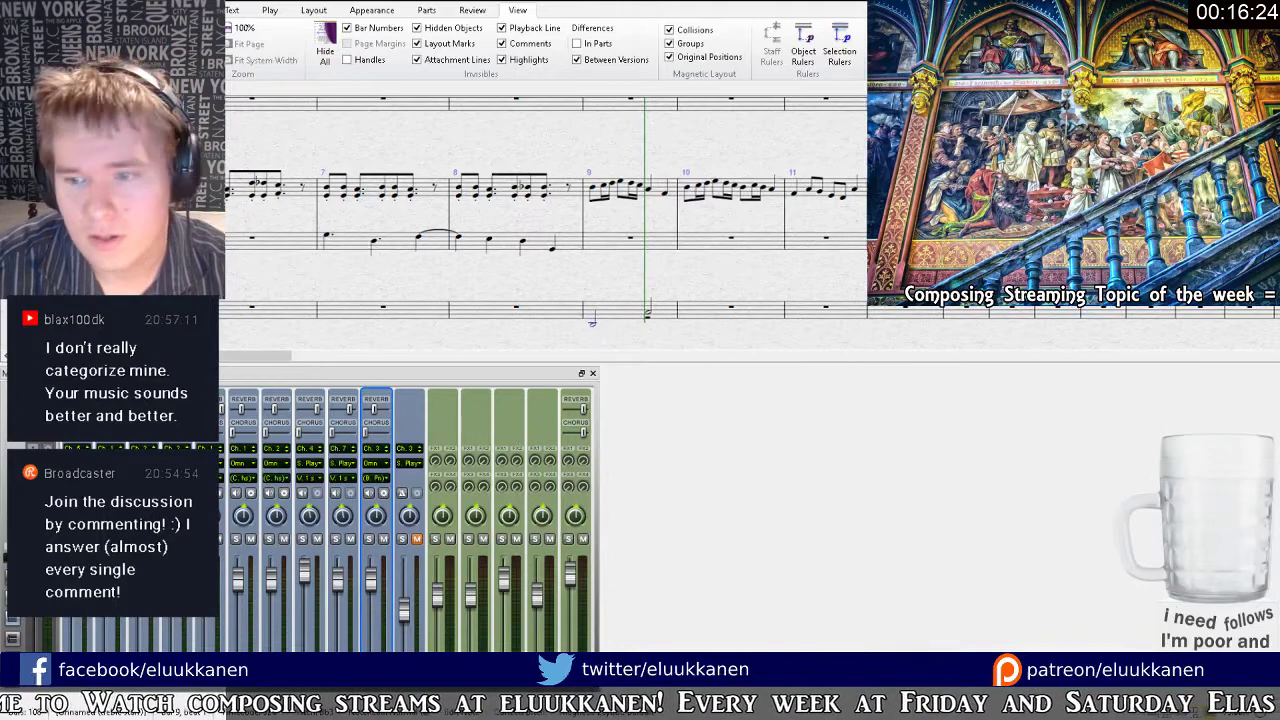
pyautogui.press('4')
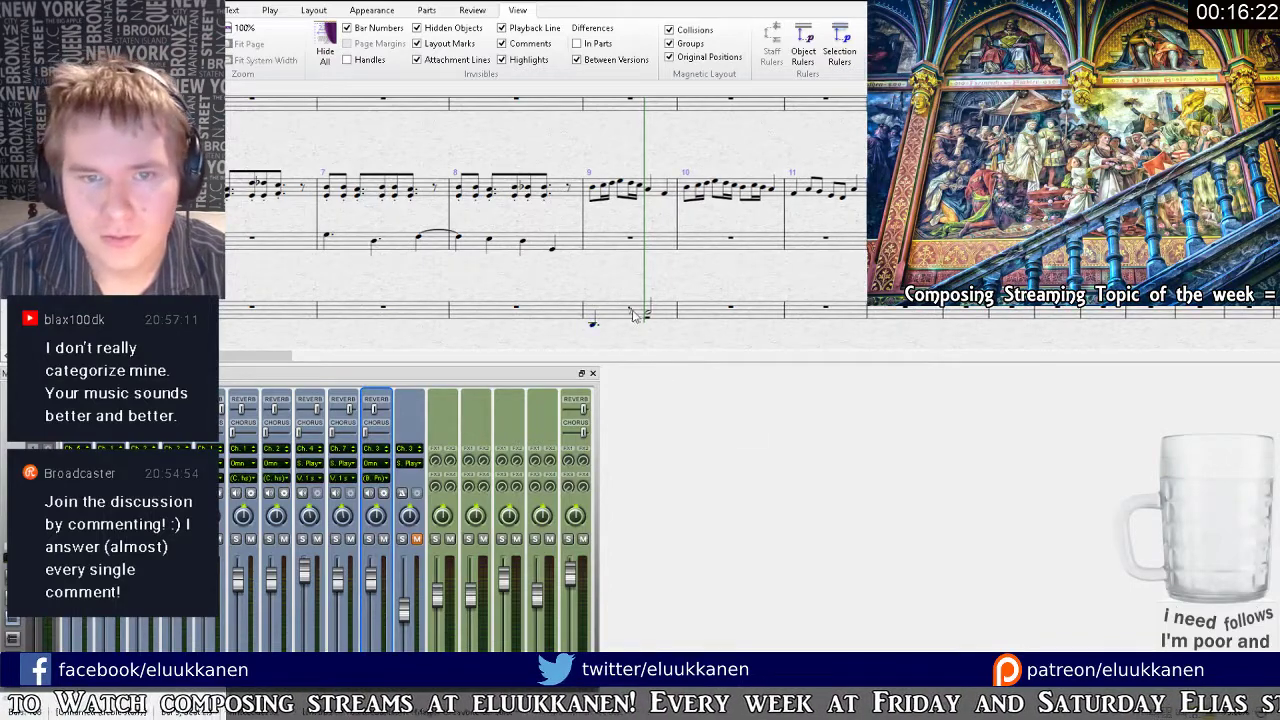
pyautogui.press('.')
pyautogui.press('r')
pyautogui.click(664, 320)
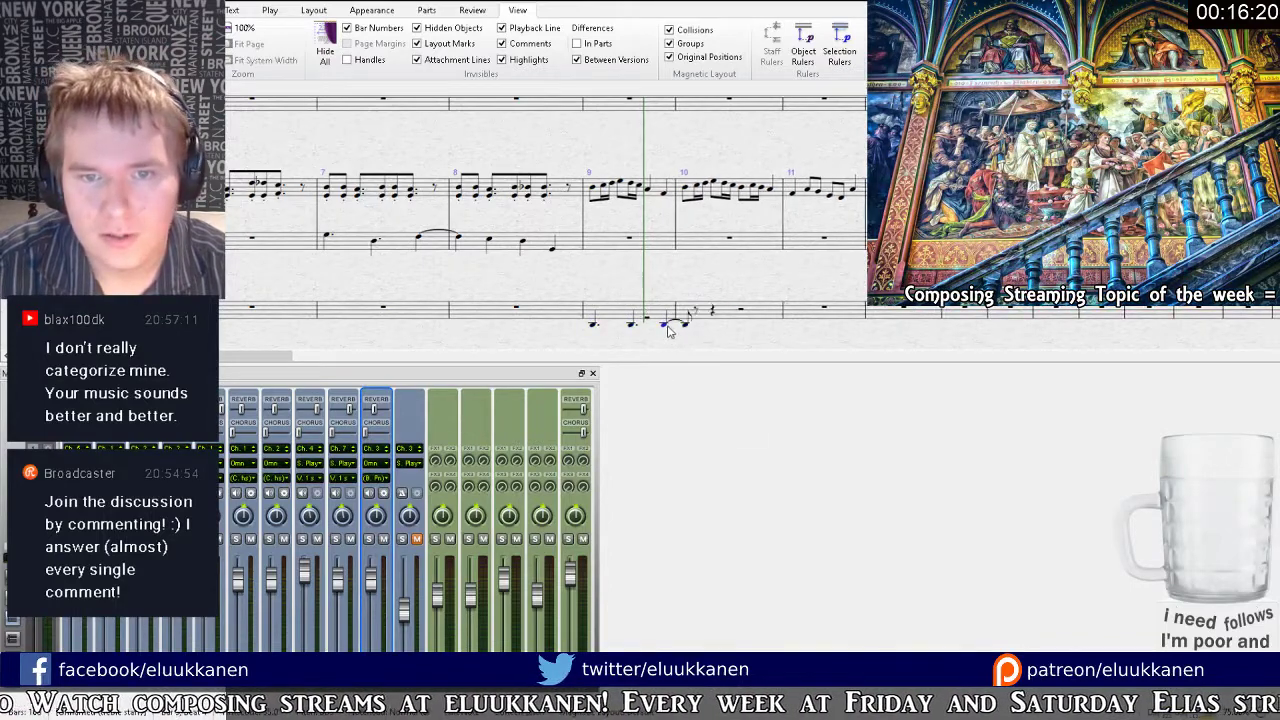
pyautogui.click(660, 310)
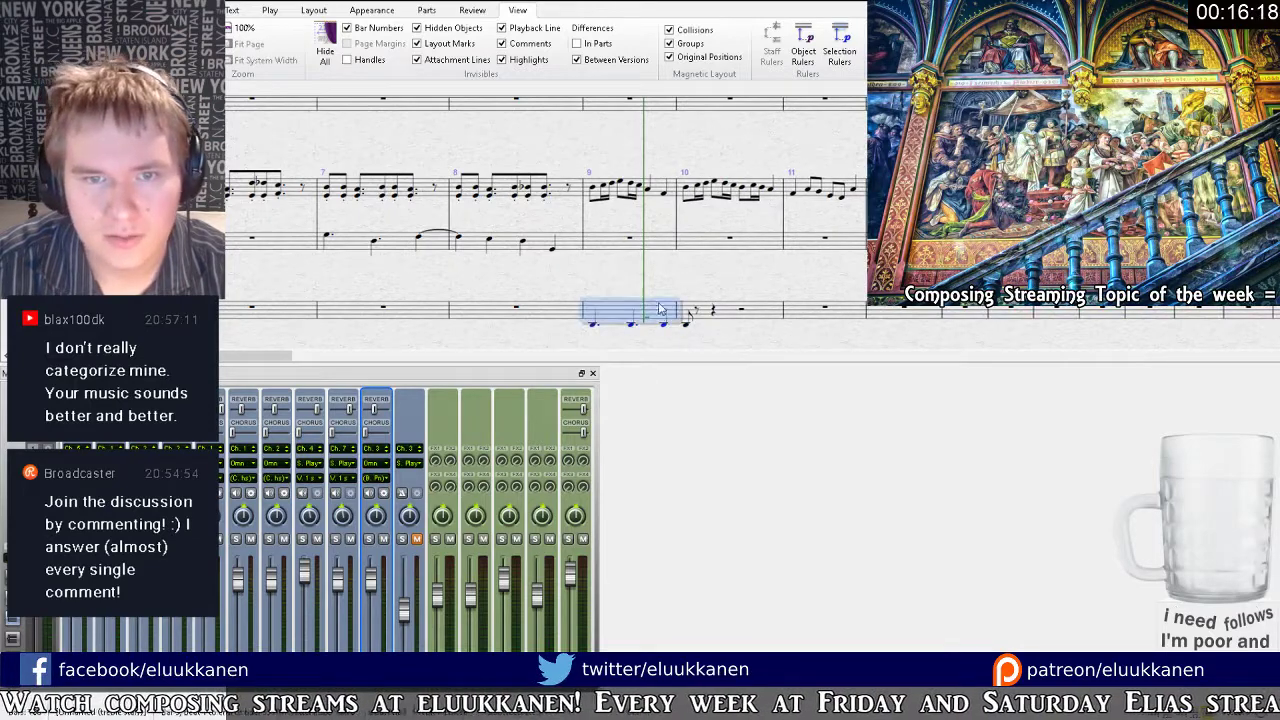
pyautogui.press('r')
# Enter a three-note rhythm in bar 9 of the Timpani staff, with the middle note higher than the outer two.
pyautogui.moveTo(684, 300); pyautogui.dragTo(706, 674)
pyautogui.moveTo(650, 159); pyautogui.dragTo(650, 262)
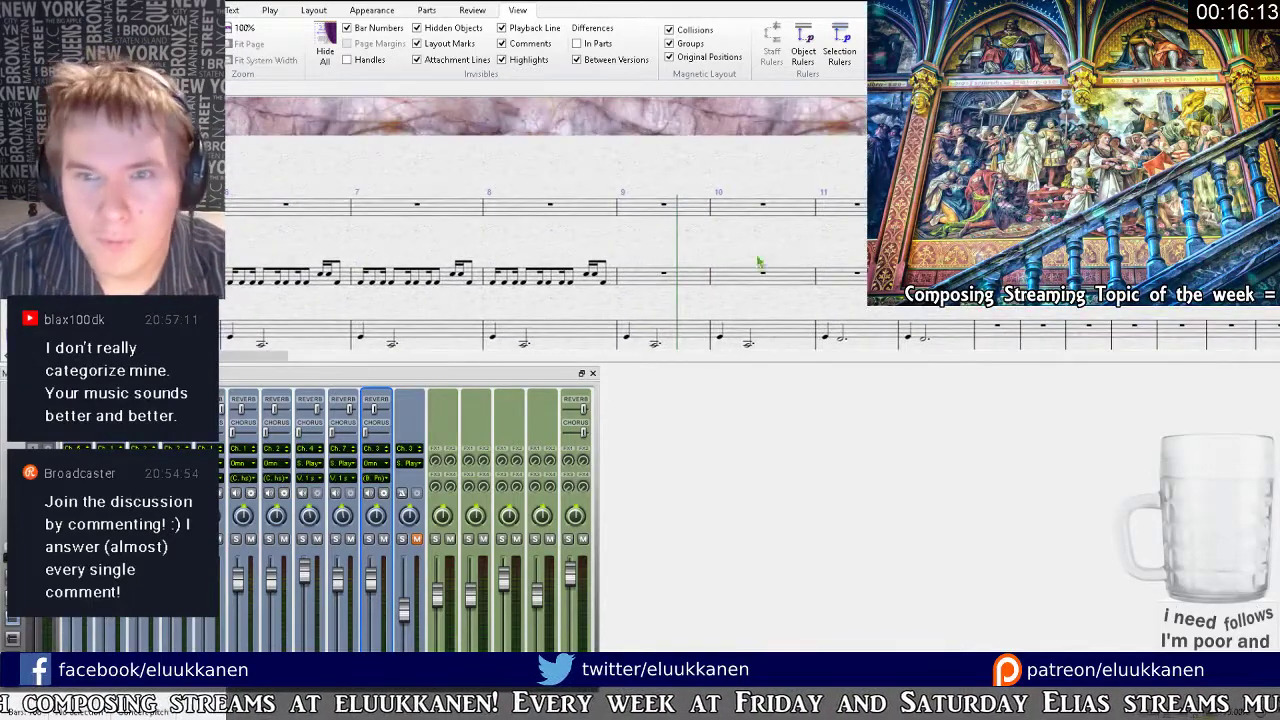
pyautogui.click(628, 220)
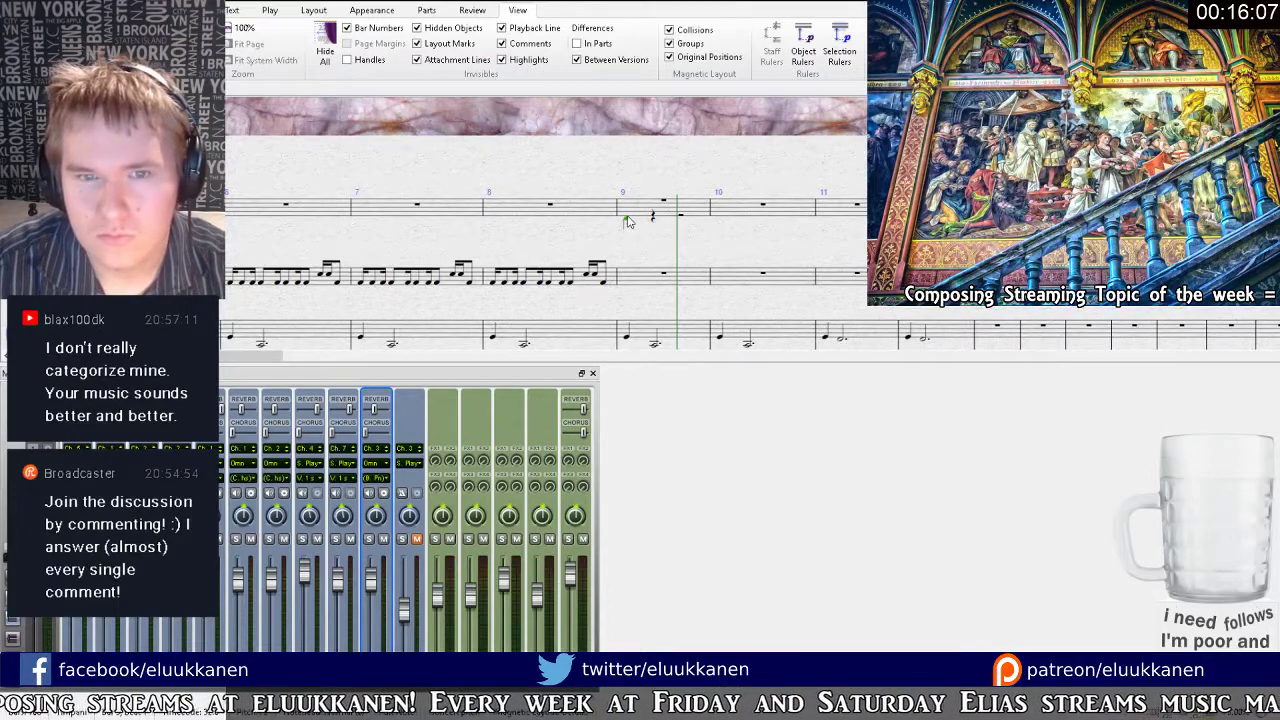
pyautogui.click(654, 220)
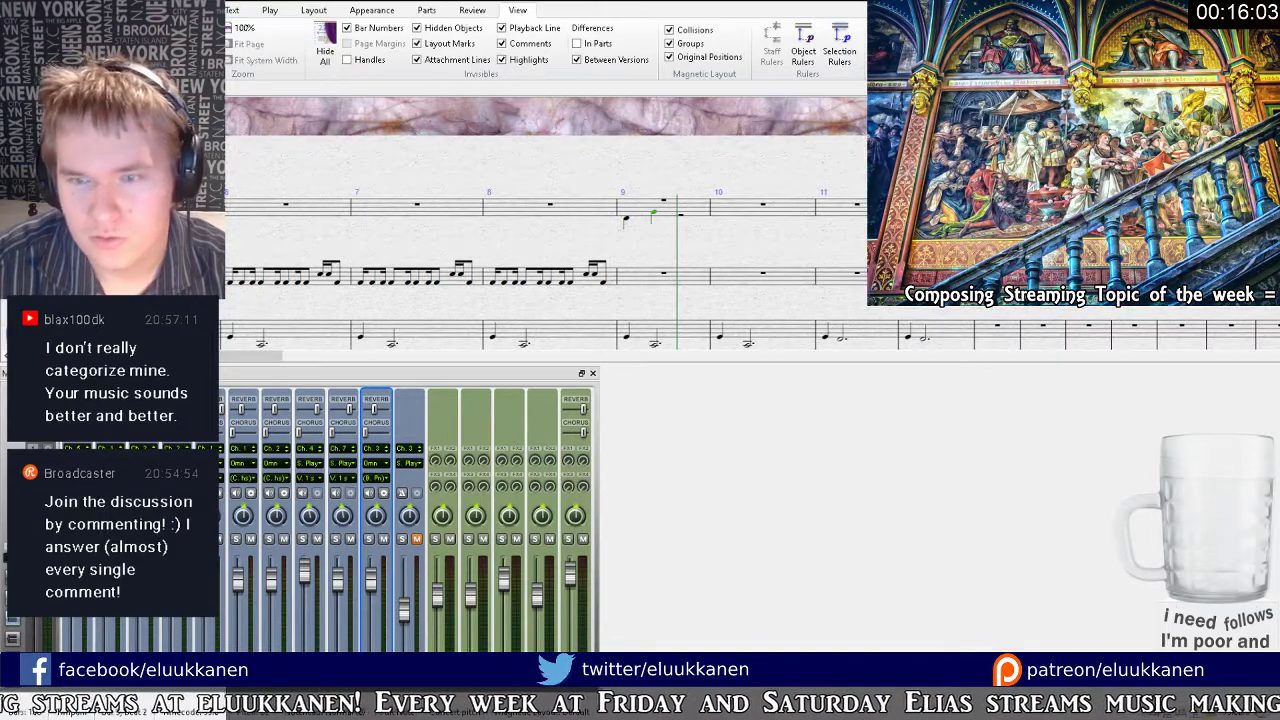
pyautogui.click(688, 222)
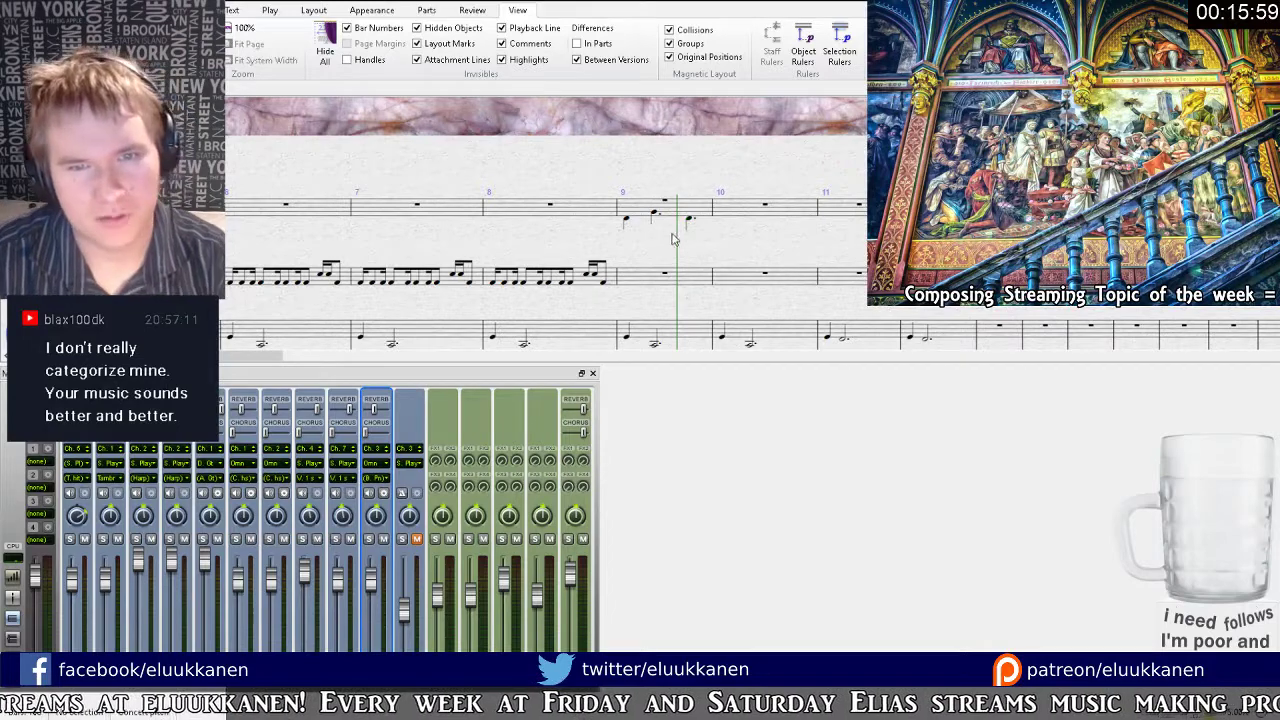
# Insert four empty bars after bar 9 and move bar 9's music on all staves to bar 13.
pyautogui.click(714, 214)
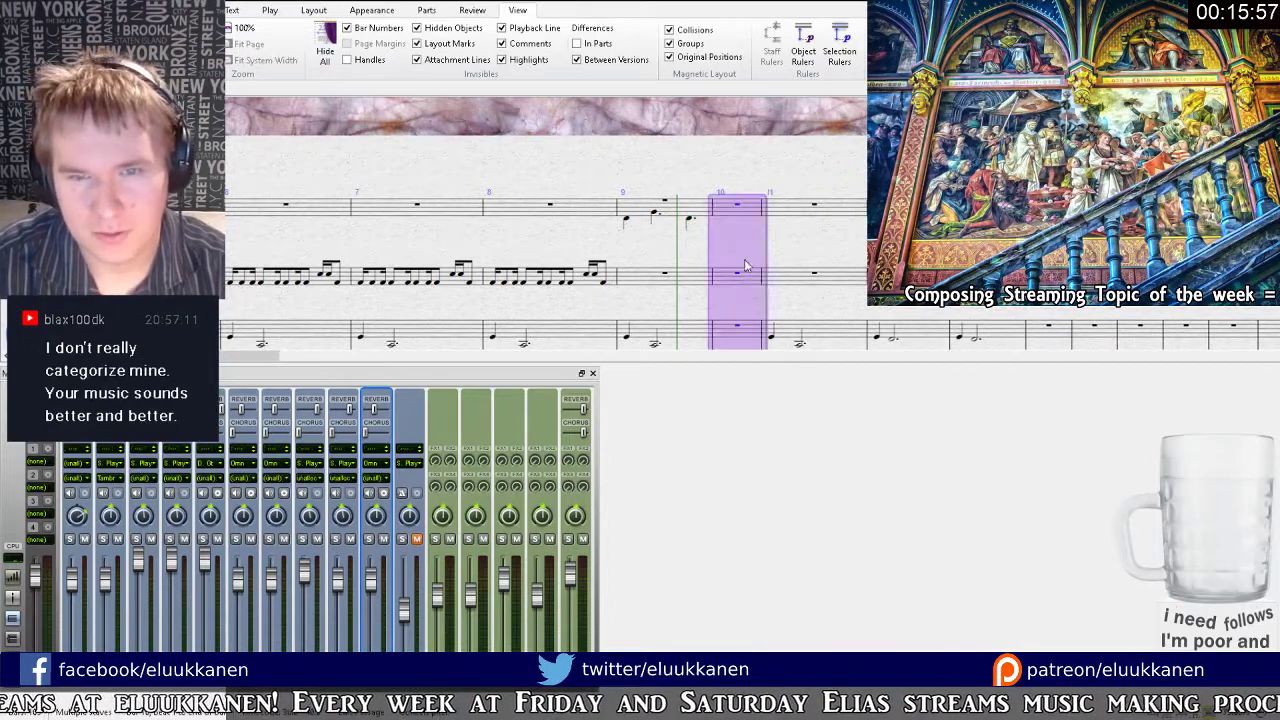
pyautogui.moveTo(770, 258); pyautogui.dragTo(674, 223)
pyautogui.click(543, 122)
pyautogui.scroll(-3, 543, 252)
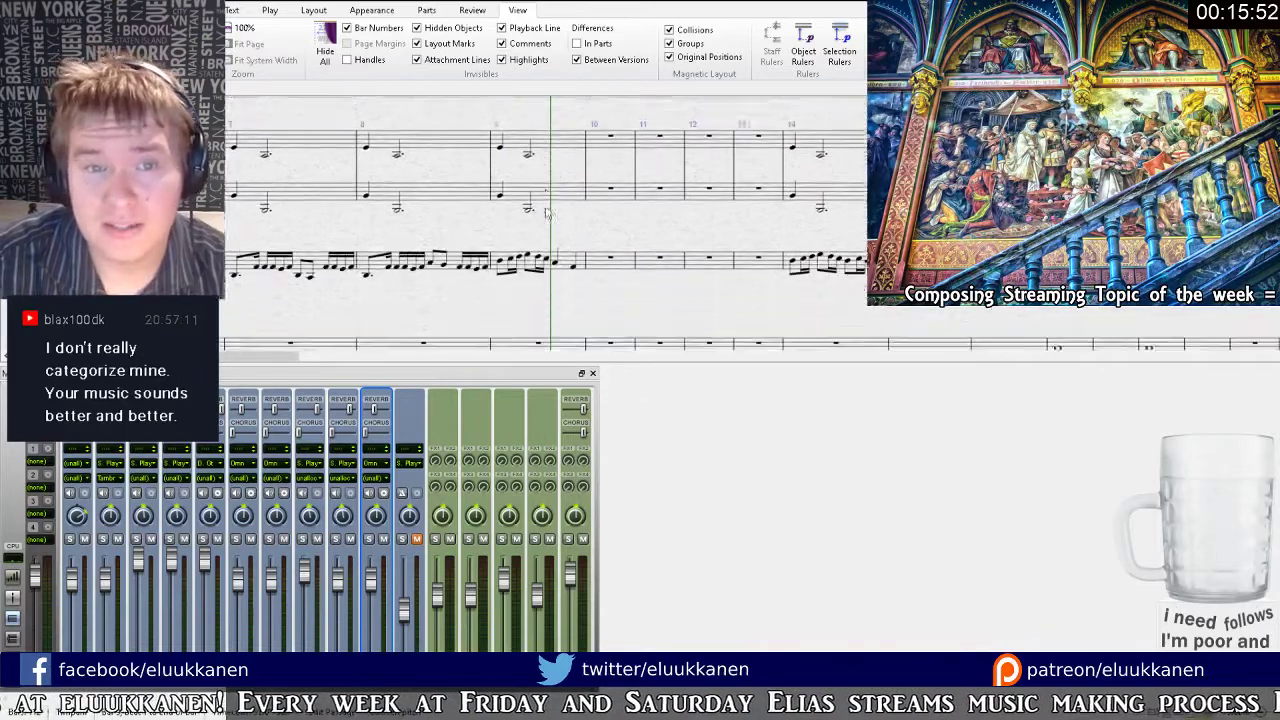
pyautogui.scroll(-3, 541, 253)
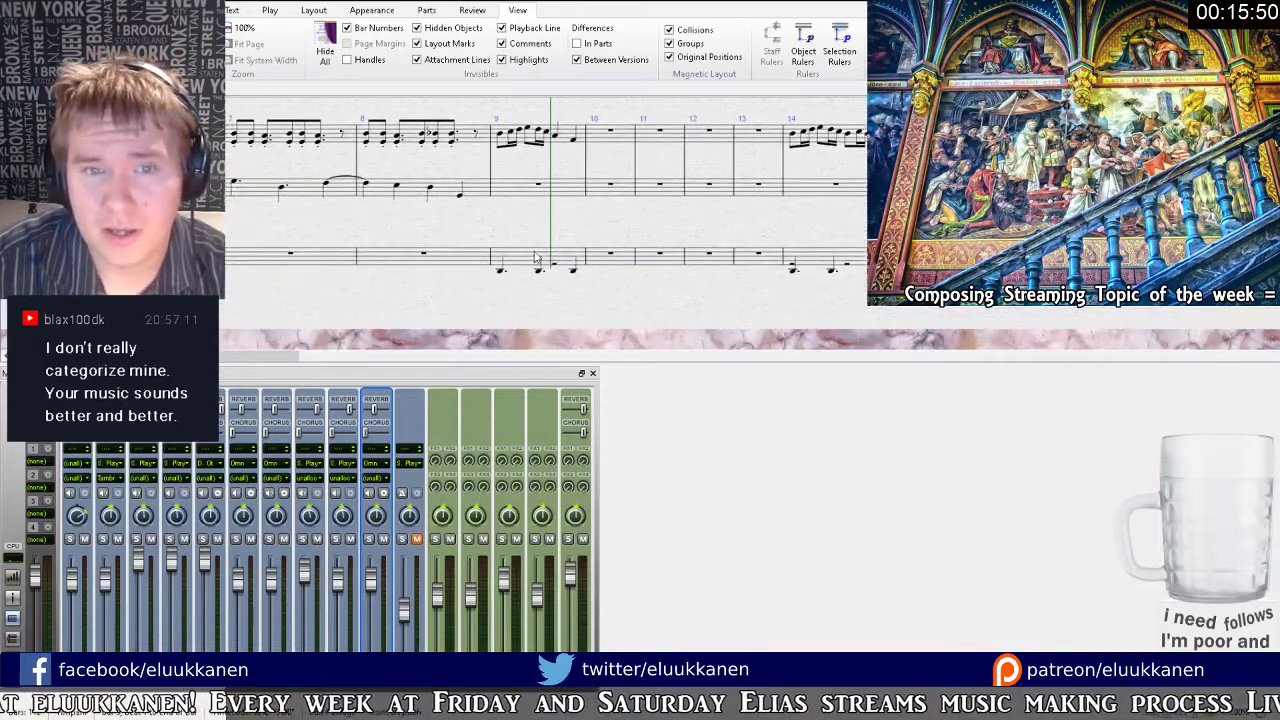
pyautogui.keyDown('shift'); pyautogui.click(535, 258); pyautogui.keyUp('shift')
pyautogui.scroll(2, 607, 313)
pyautogui.scroll(5, 720, 208)
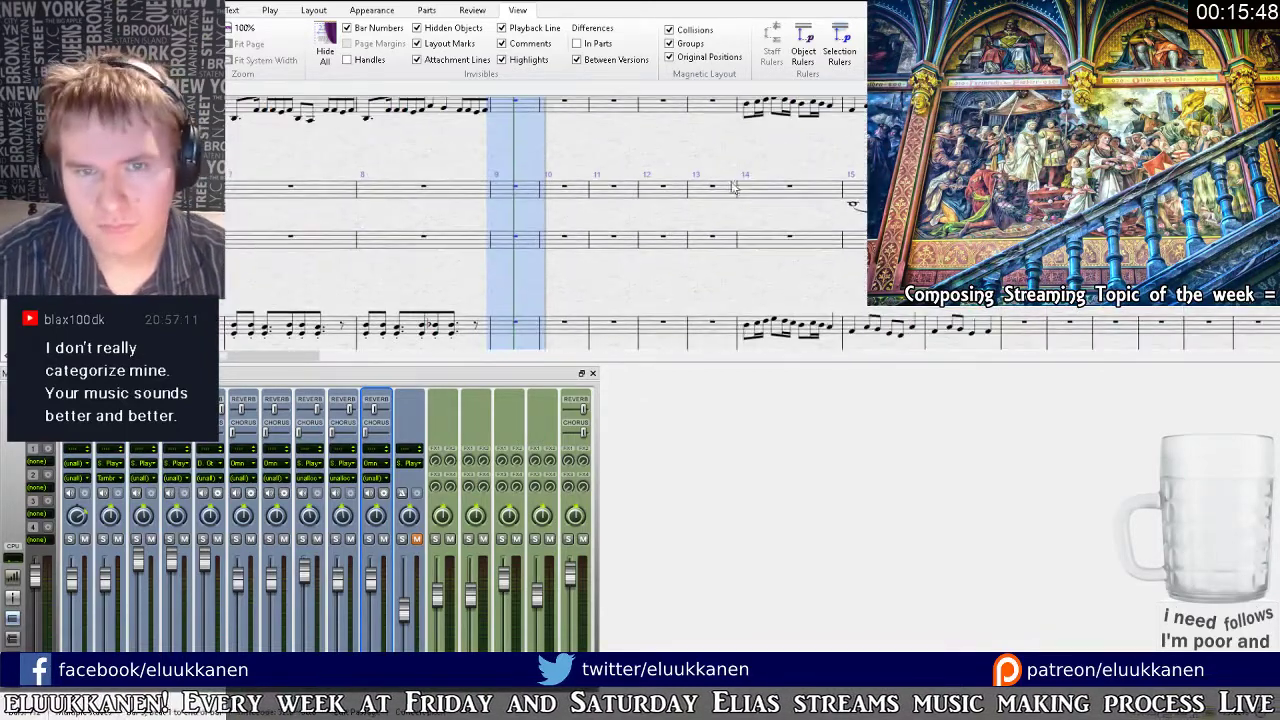
pyautogui.click(702, 202)
pyautogui.hotkey('ctrl', 'v')
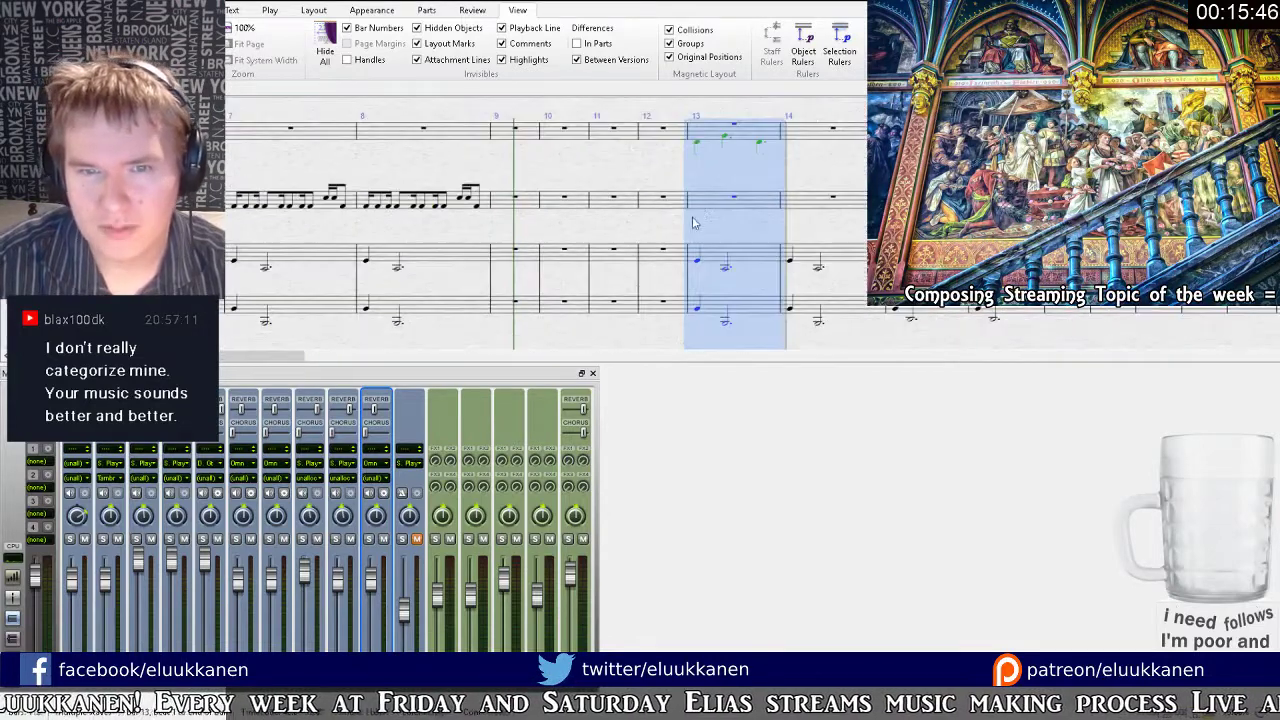
# Copy the Timpani rhythm from bar 13 back to bar 9 and clear it from bar 13.
pyautogui.moveTo(631, 228); pyautogui.dragTo(646, 286)
pyautogui.click(737, 235)
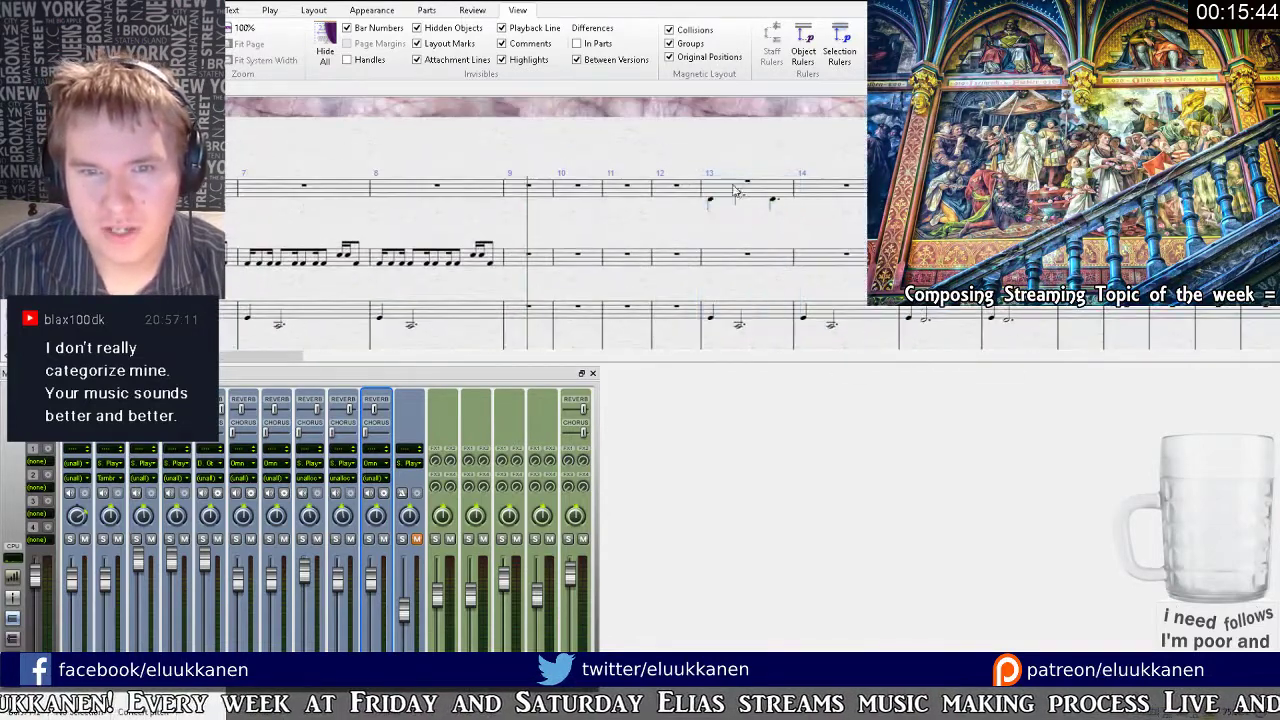
pyautogui.click(726, 182)
pyautogui.click(536, 197)
pyautogui.hotkey('ctrl', 'v')
pyautogui.click(728, 200)
pyautogui.press('Delete')
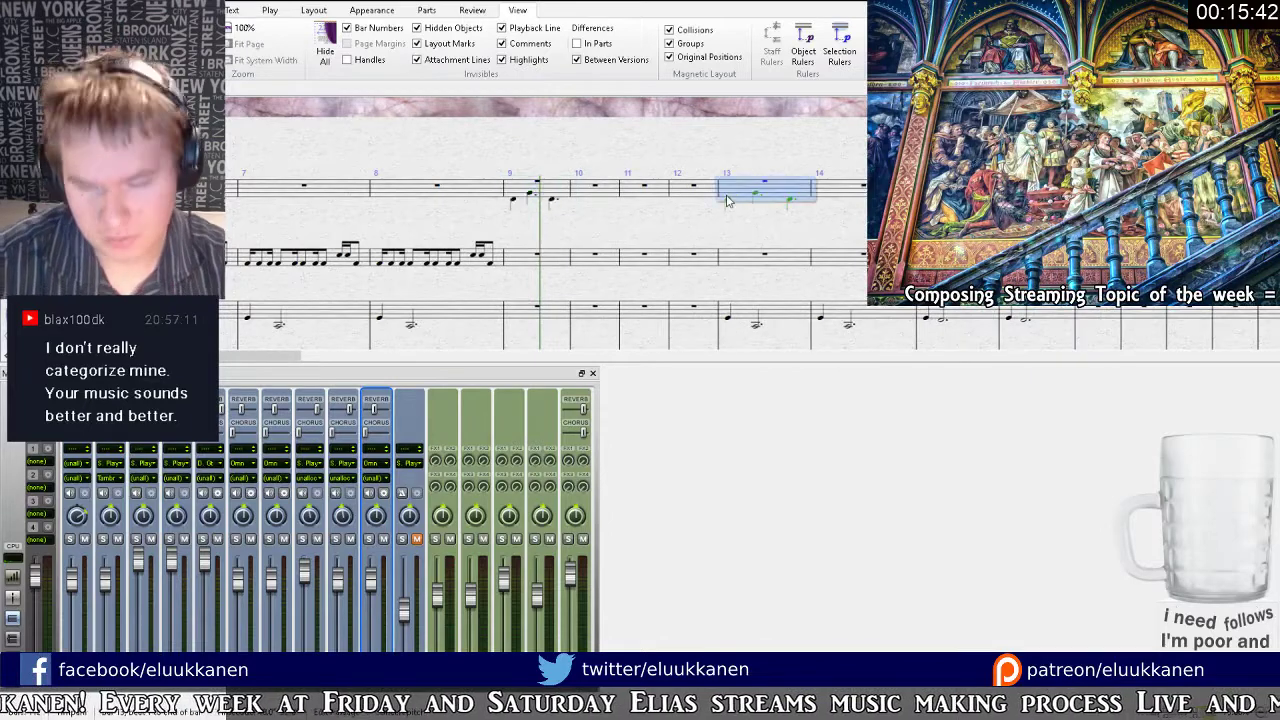
# Copy the Timpani rhythm of bar 9 into bars 10, 11 and 12.
pyautogui.click(530, 190)
pyautogui.click(595, 190)
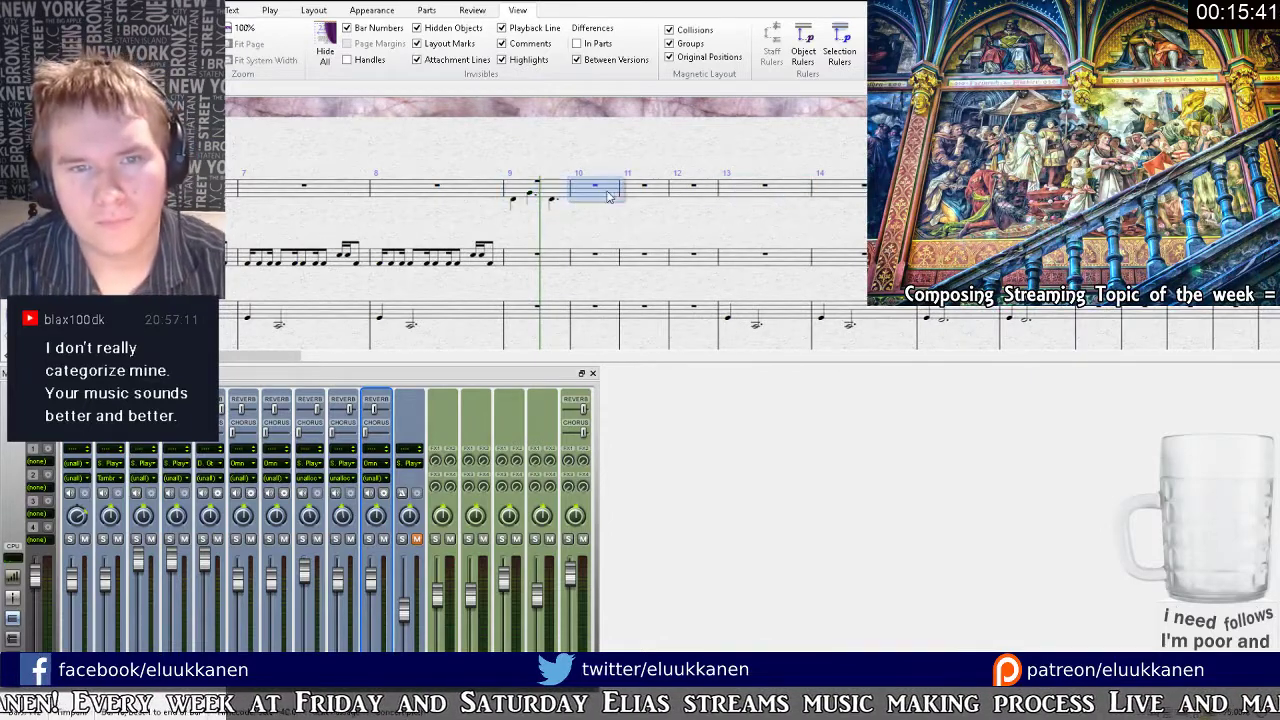
pyautogui.hotkey('ctrl', 'v')
pyautogui.click(674, 193)
pyautogui.hotkey('ctrl', 'v')
pyautogui.click(729, 190)
pyautogui.hotkey('ctrl', 'v')
# Repeat bar 8 of the percussion staff through bars 9 to 12.
pyautogui.scroll(-2, 686, 222)
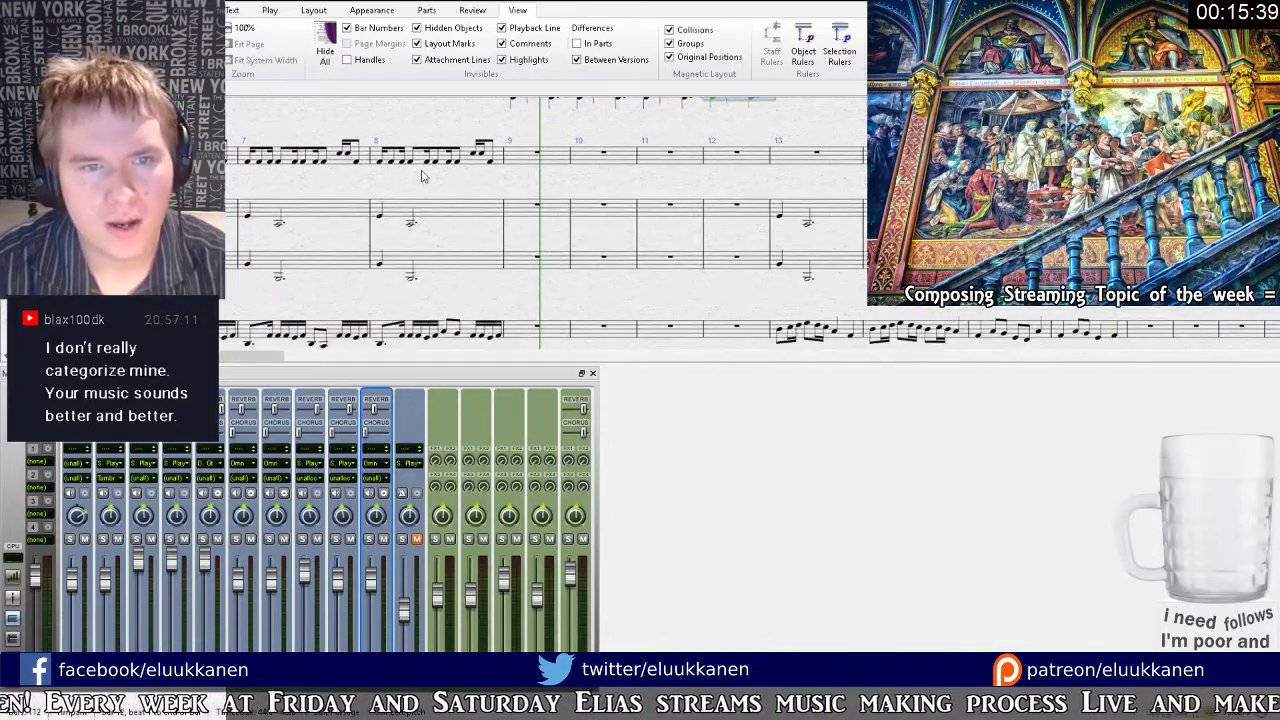
pyautogui.click(422, 165)
pyautogui.press('r')
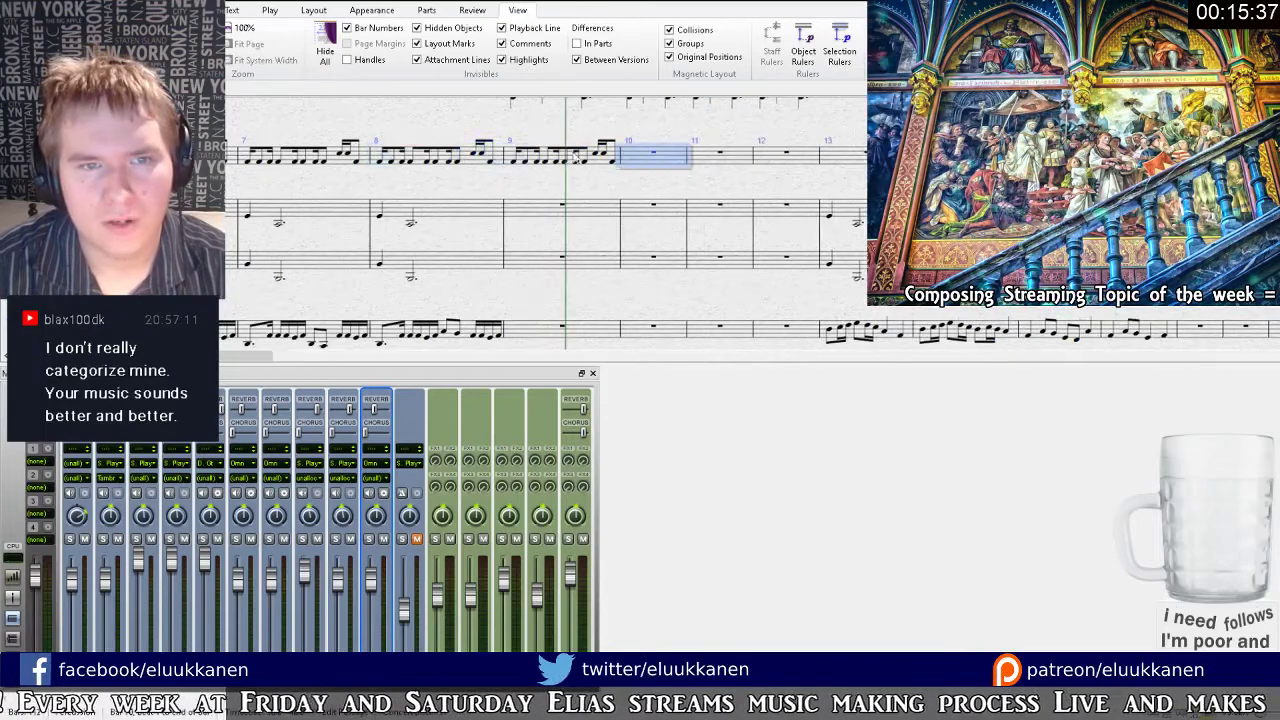
pyautogui.press('Right')
pyautogui.hotkey('ctrl', 'v')
pyautogui.press('r')
pyautogui.press('r')
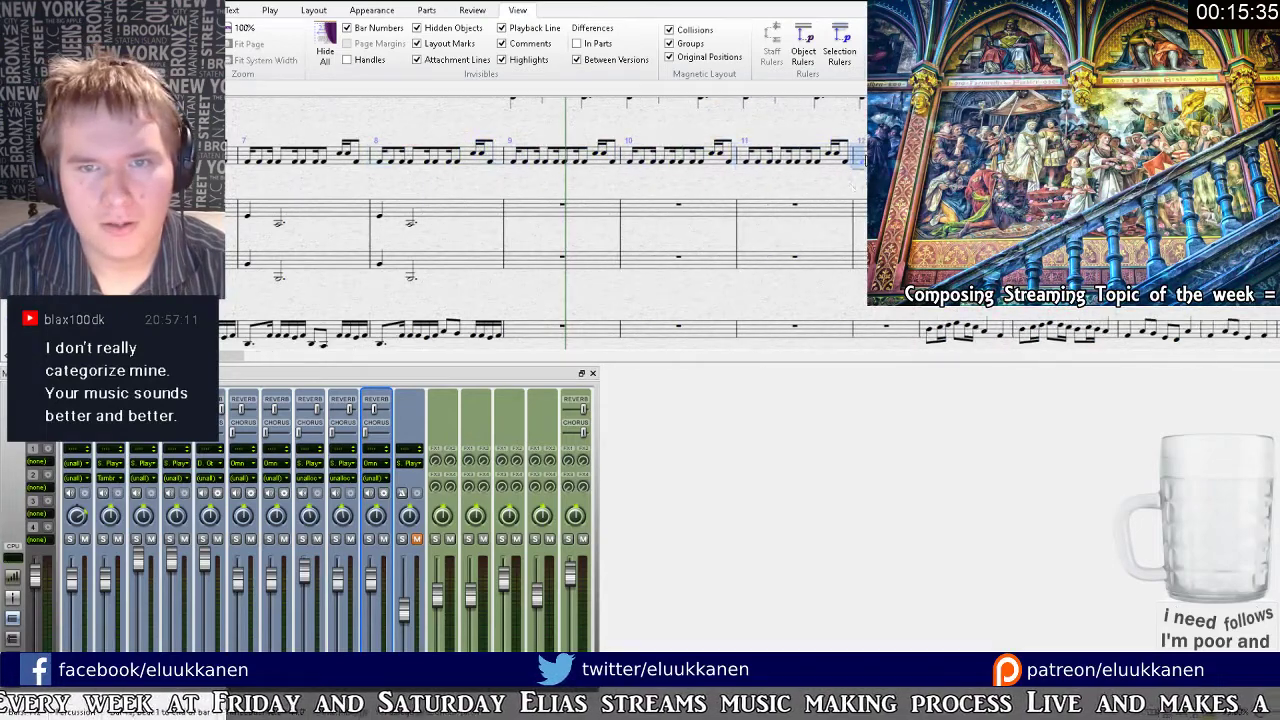
# Repeat bars 7 and 8 of the Treble Lute staff twice to fill bars 9 to 12.
pyautogui.moveTo(562, 299); pyautogui.dragTo(646, 167)
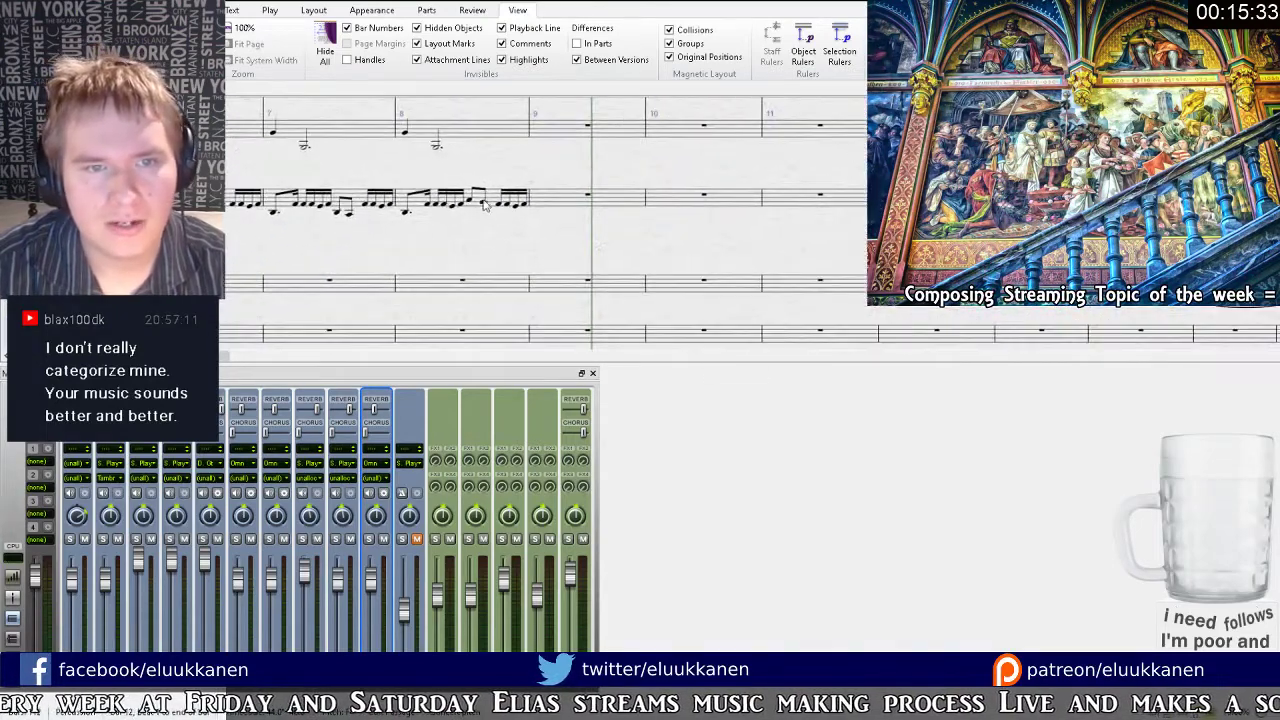
pyautogui.click(494, 200)
pyautogui.keyDown('shift'); pyautogui.click(358, 203); pyautogui.keyUp('shift')
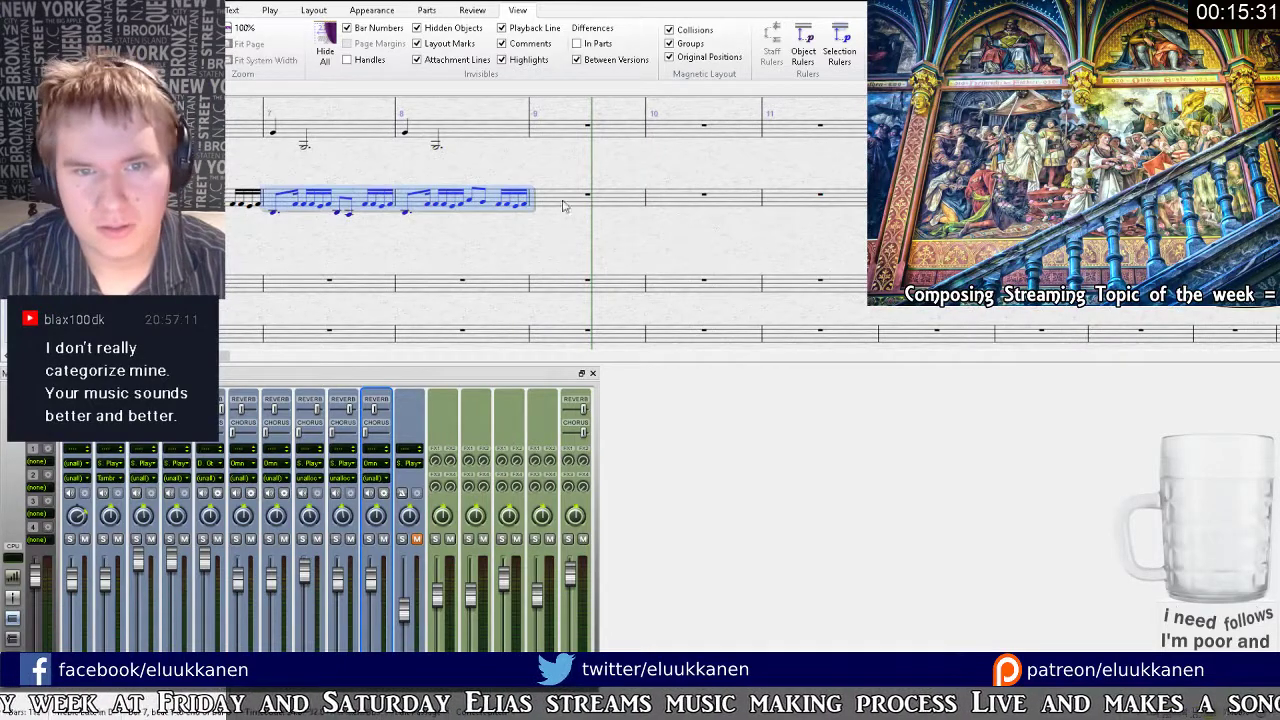
pyautogui.press('r')
pyautogui.press('r')
# Enter a low whole note tied across bars 9 and 10 in the lower violin staff, plus a lower tied whole note in bar 11.
pyautogui.moveTo(786, 236); pyautogui.dragTo(752, 80)
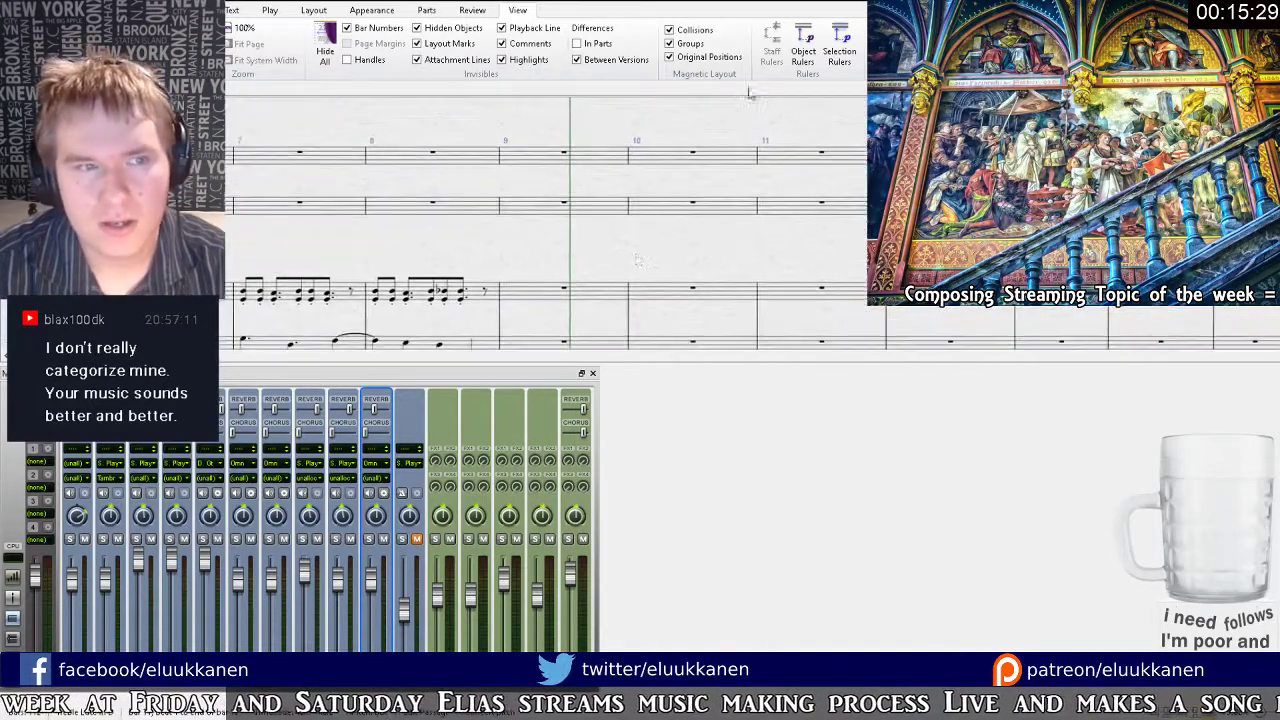
pyautogui.moveTo(649, 257); pyautogui.dragTo(634, 114)
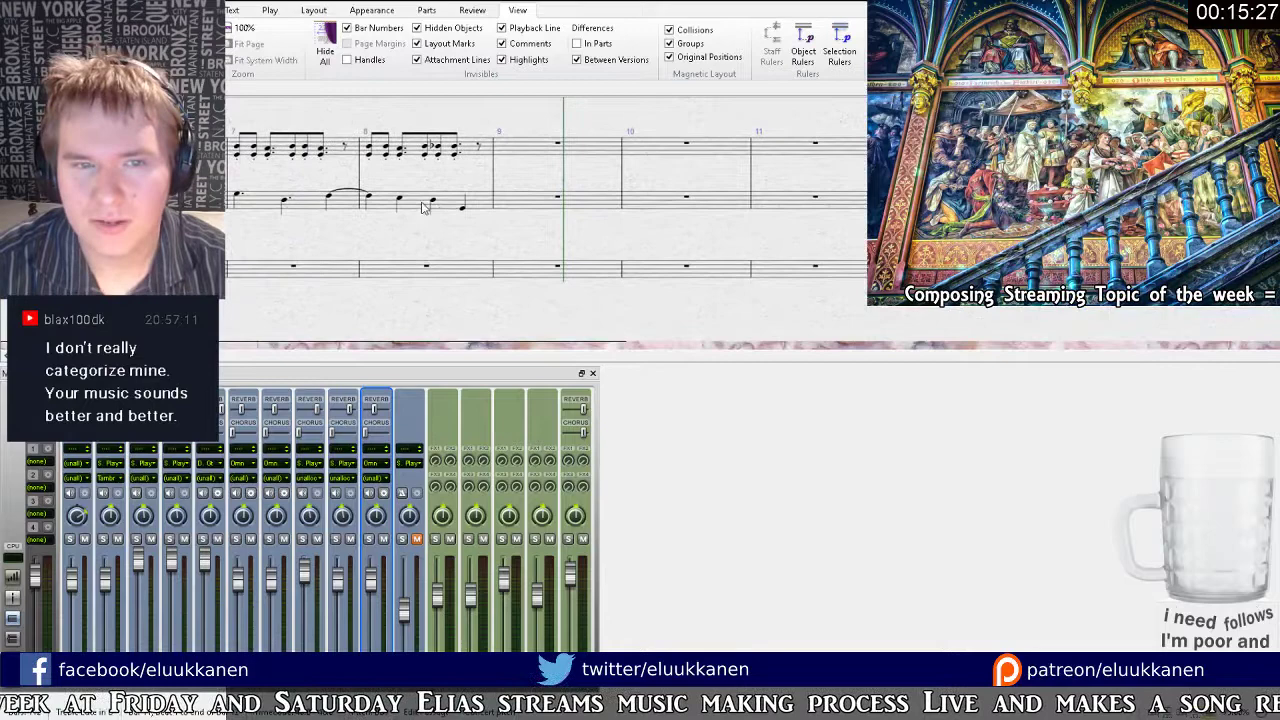
pyautogui.click(369, 196)
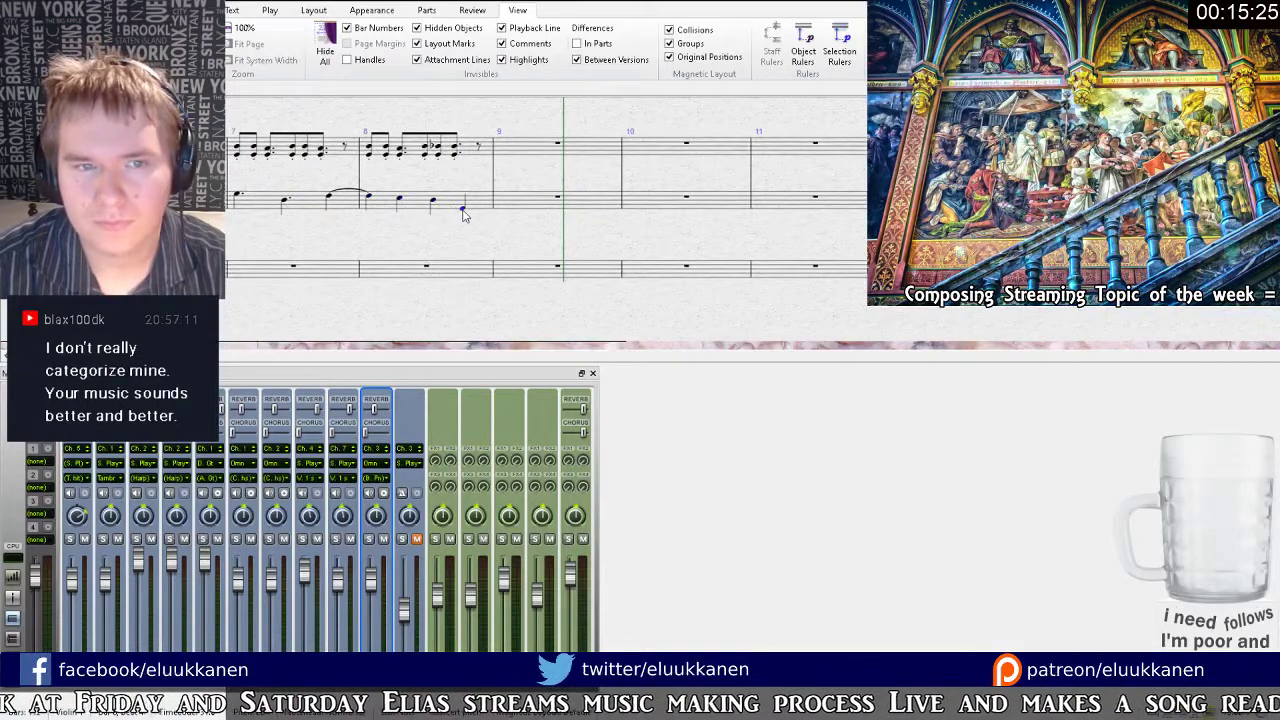
pyautogui.click(501, 200)
pyautogui.click(503, 209)
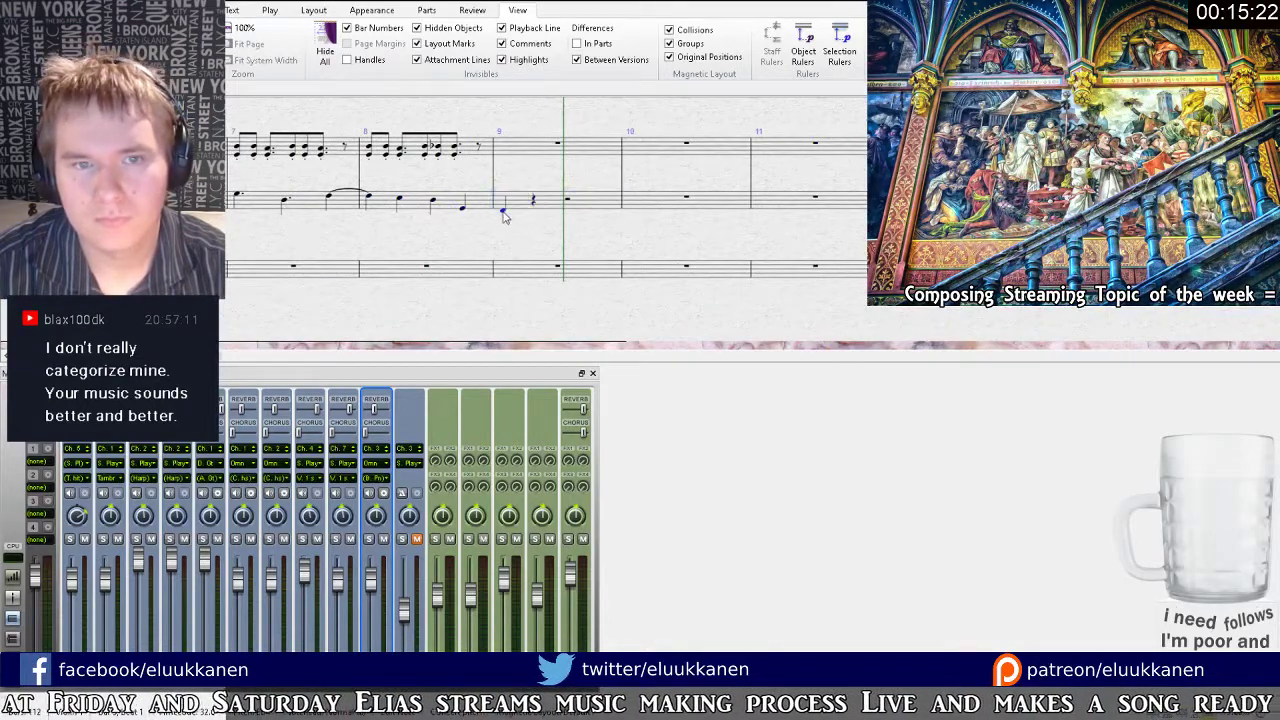
pyautogui.press('6')
pyautogui.press('Return')
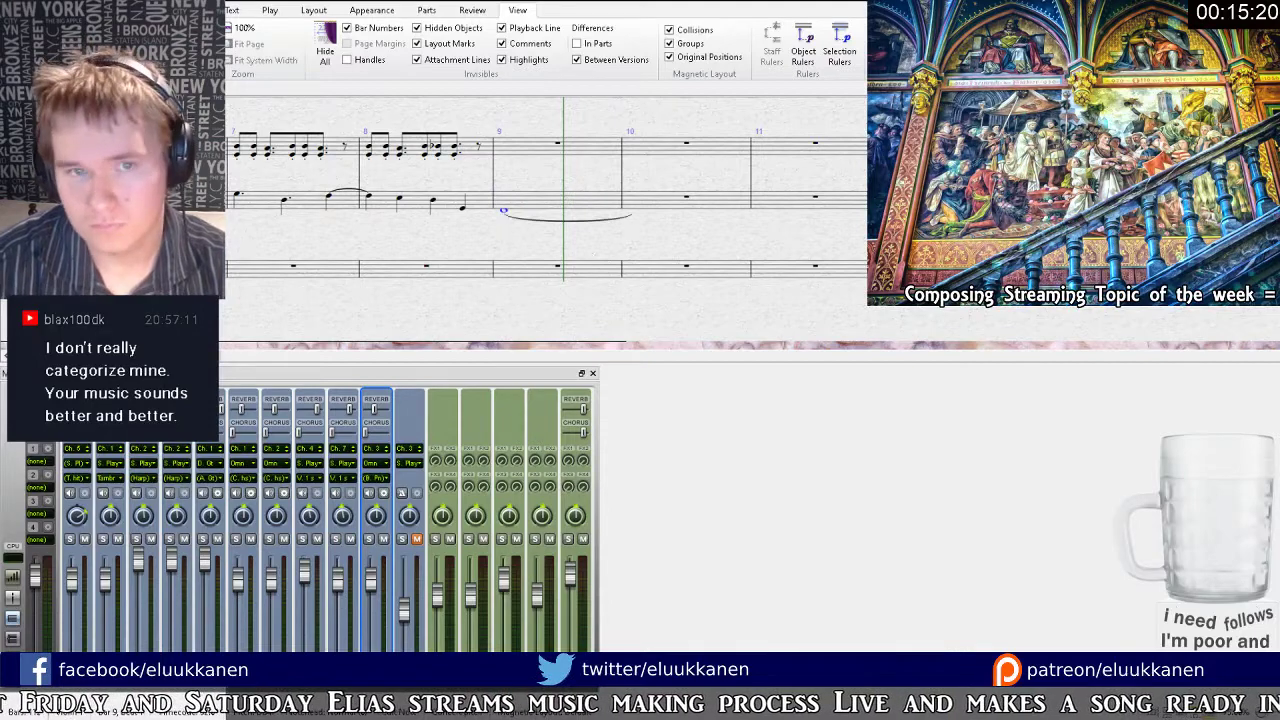
pyautogui.click(642, 212)
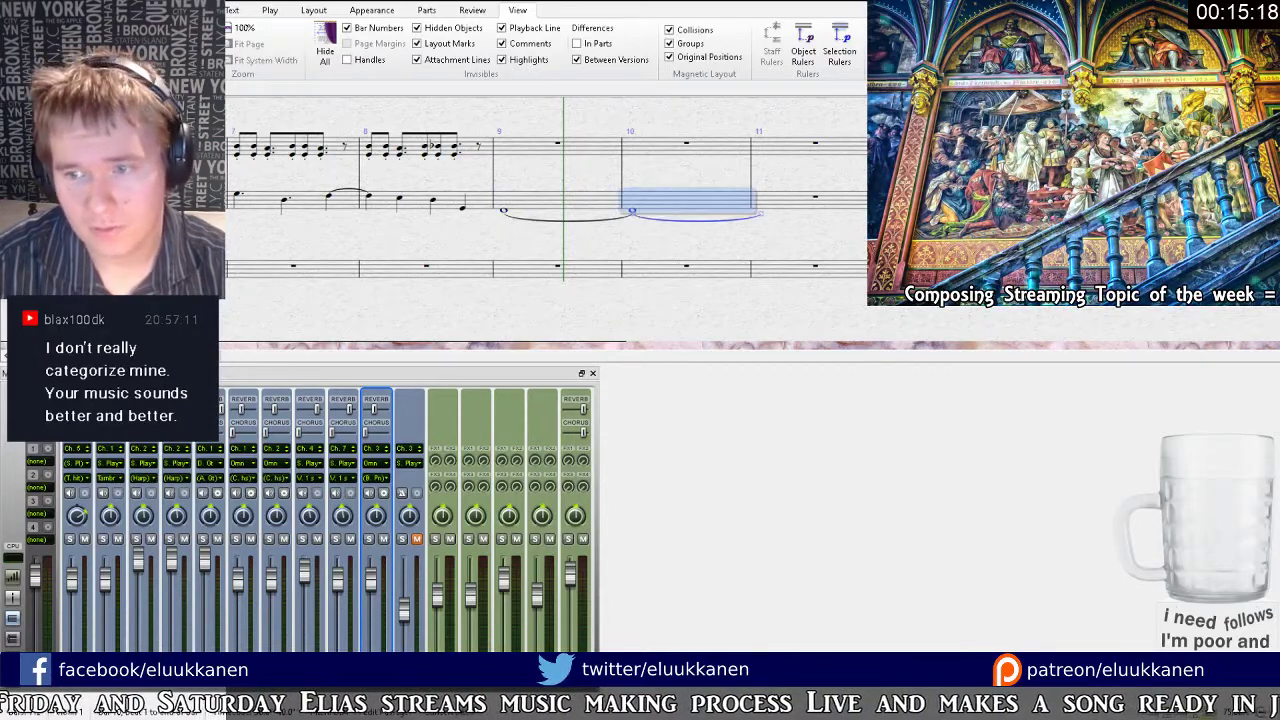
pyautogui.press('Return')
pyautogui.press('Left')
pyautogui.click(758, 222)
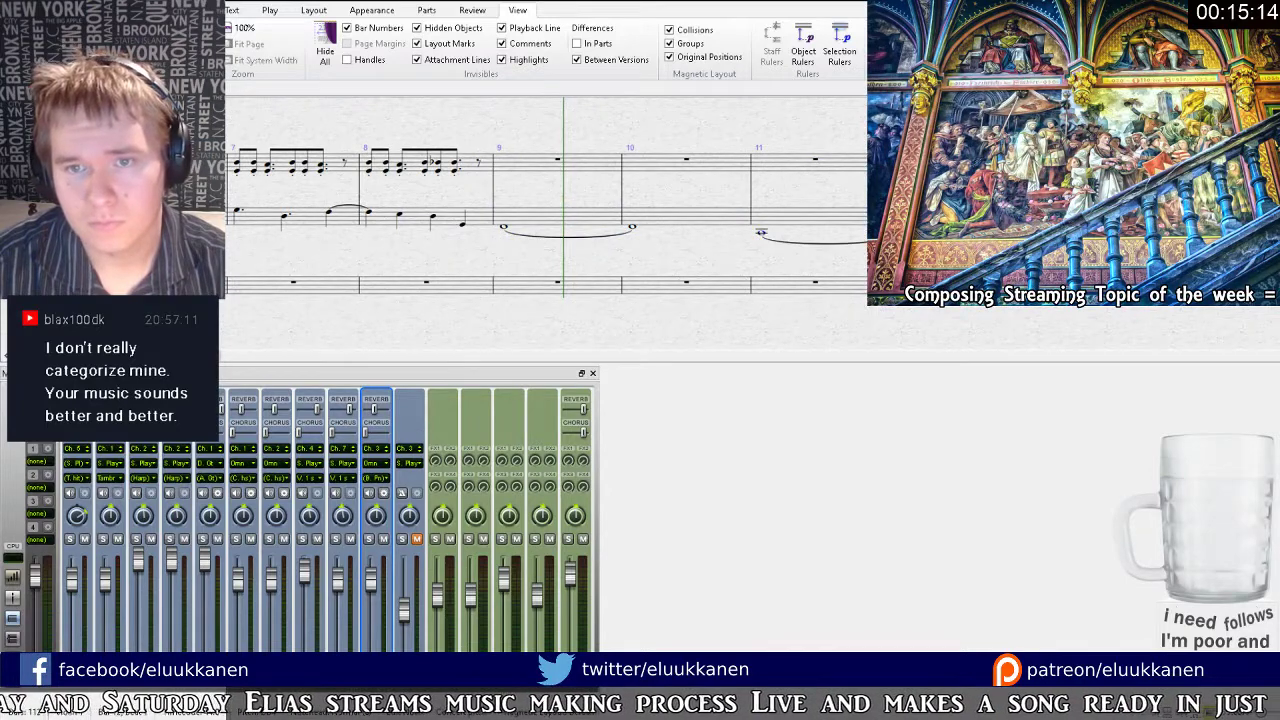
# Enter a high whole note tied across bars 9 and 10 in the upper violin staff, plus another tied whole note in bar 11.
pyautogui.moveTo(602, 186); pyautogui.dragTo(637, 229)
pyautogui.click(583, 262)
pyautogui.click(569, 215)
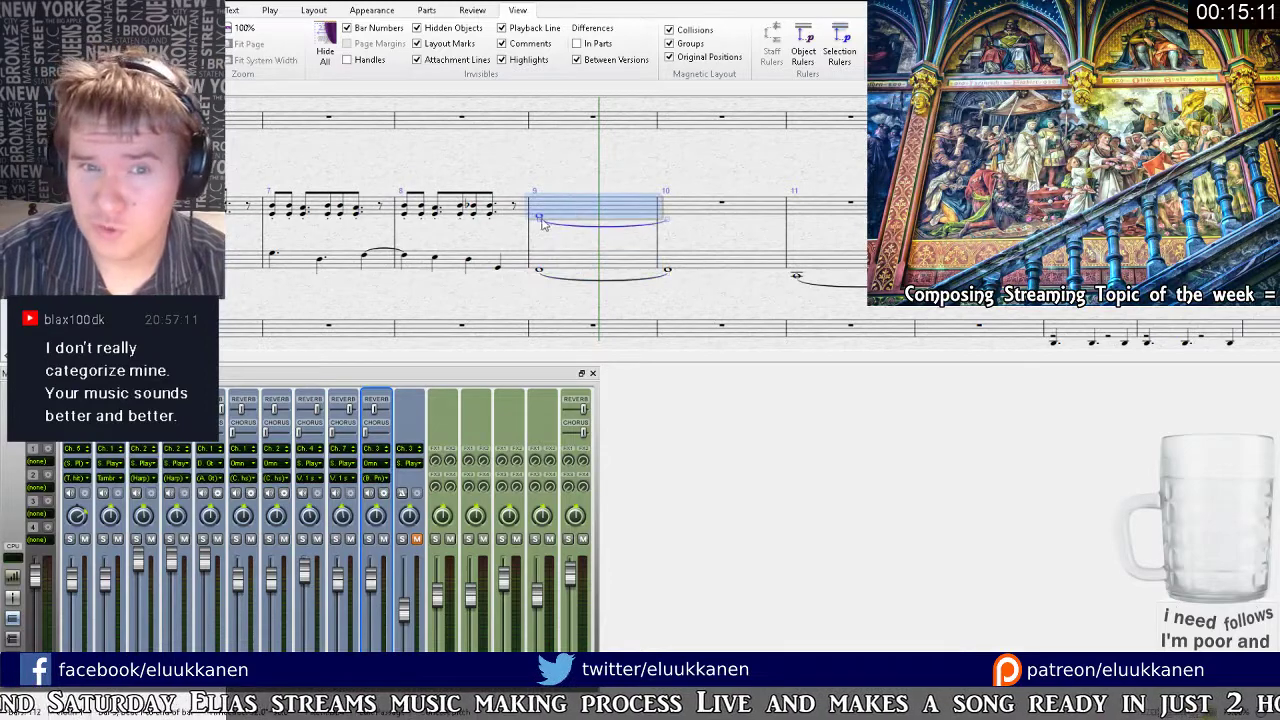
pyautogui.click(540, 210)
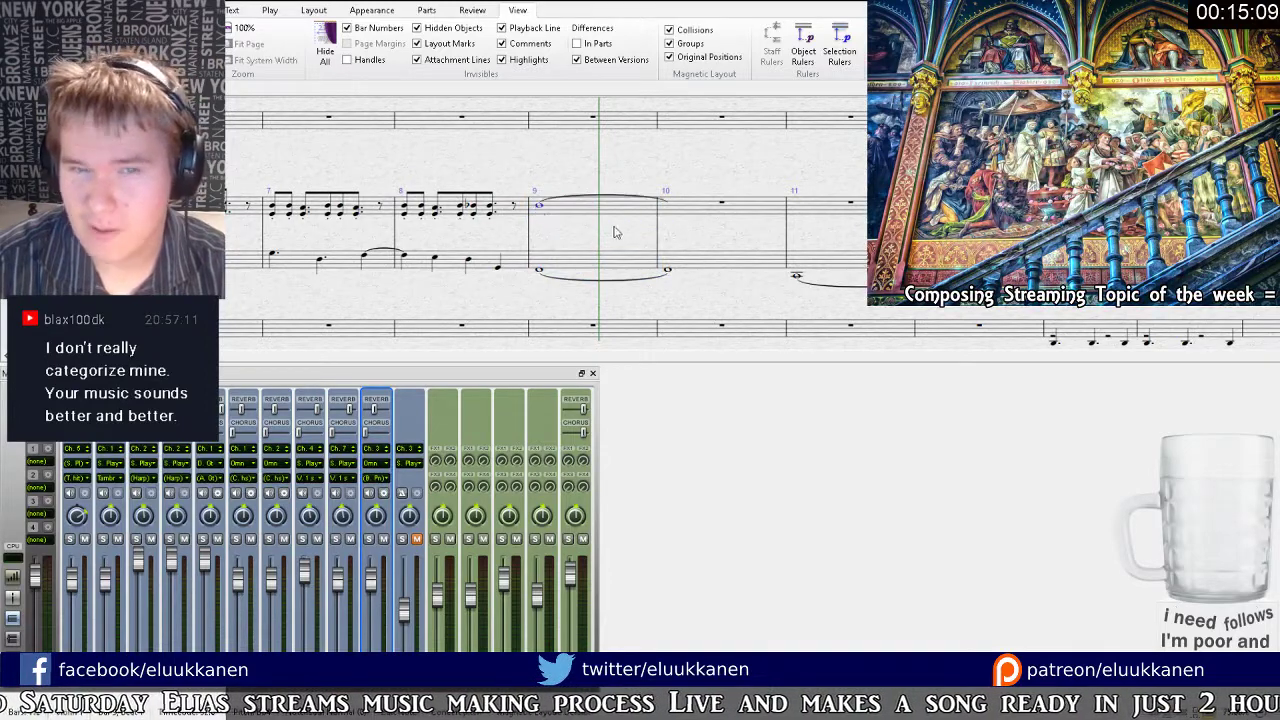
pyautogui.click(628, 220)
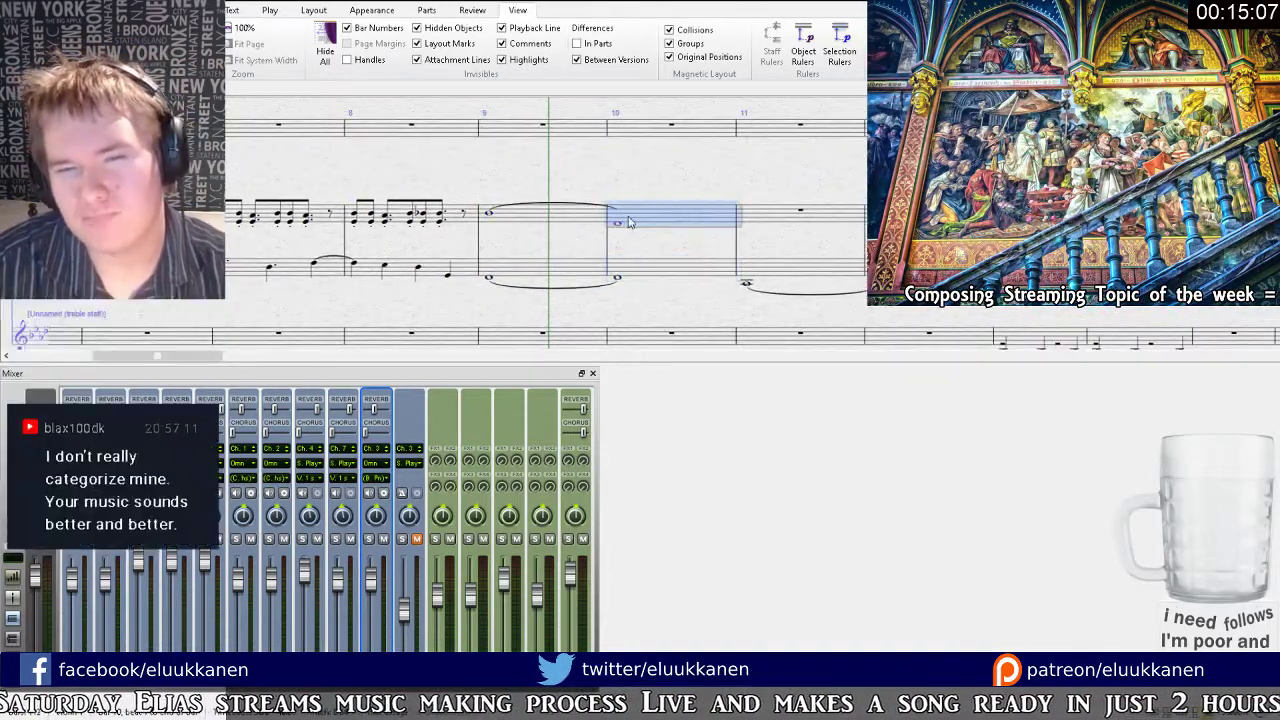
pyautogui.moveTo(617, 225); pyautogui.dragTo(616, 219)
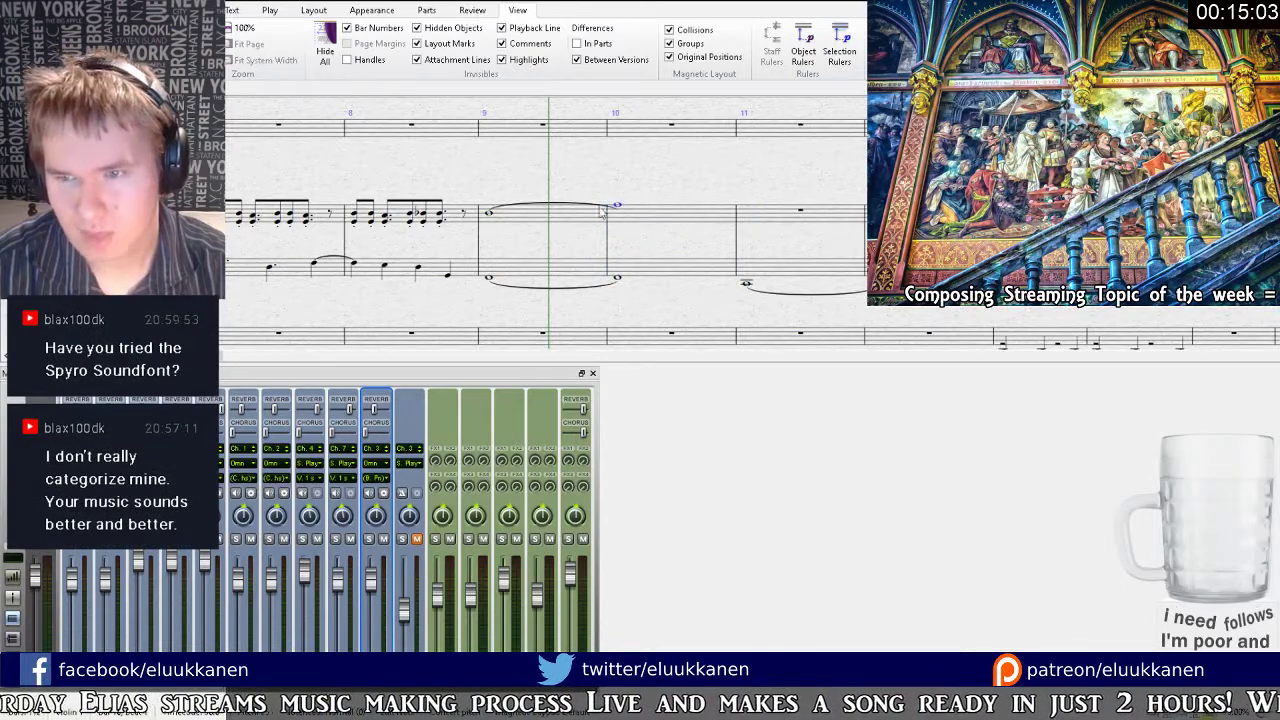
pyautogui.click(488, 208)
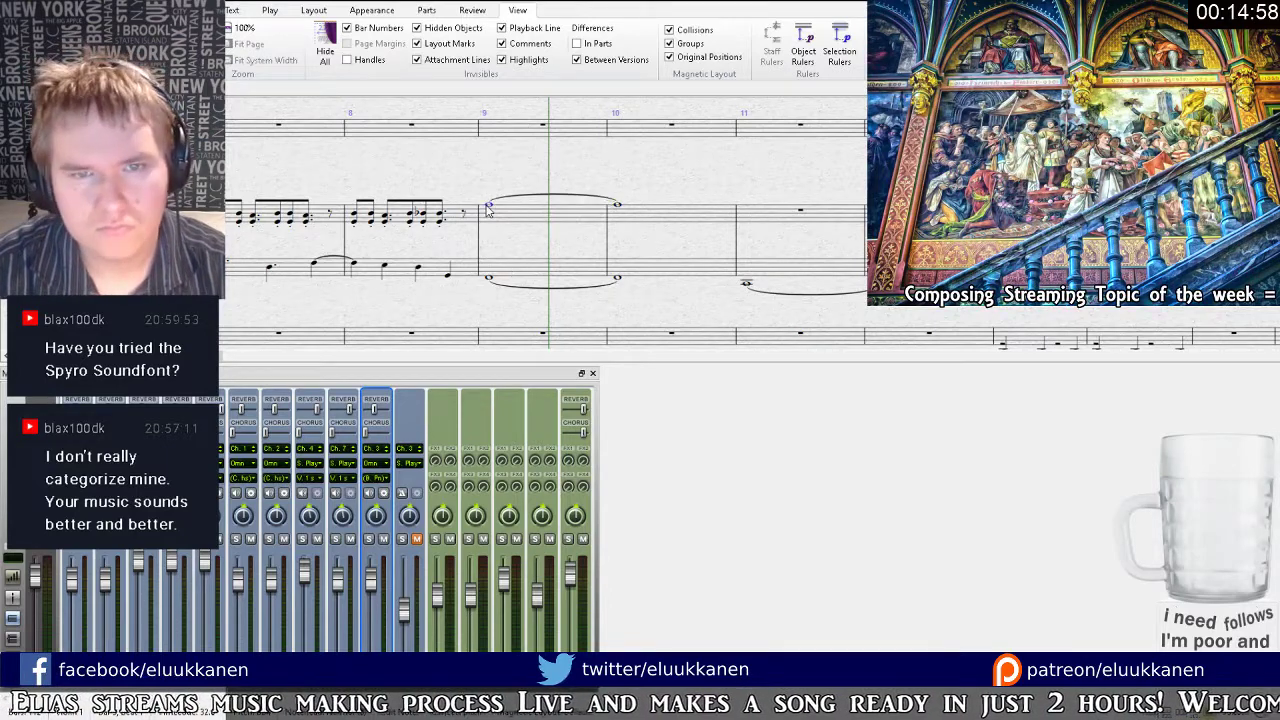
pyautogui.click(578, 219)
pyautogui.keyDown('shift'); pyautogui.click(660, 221); pyautogui.keyUp('shift')
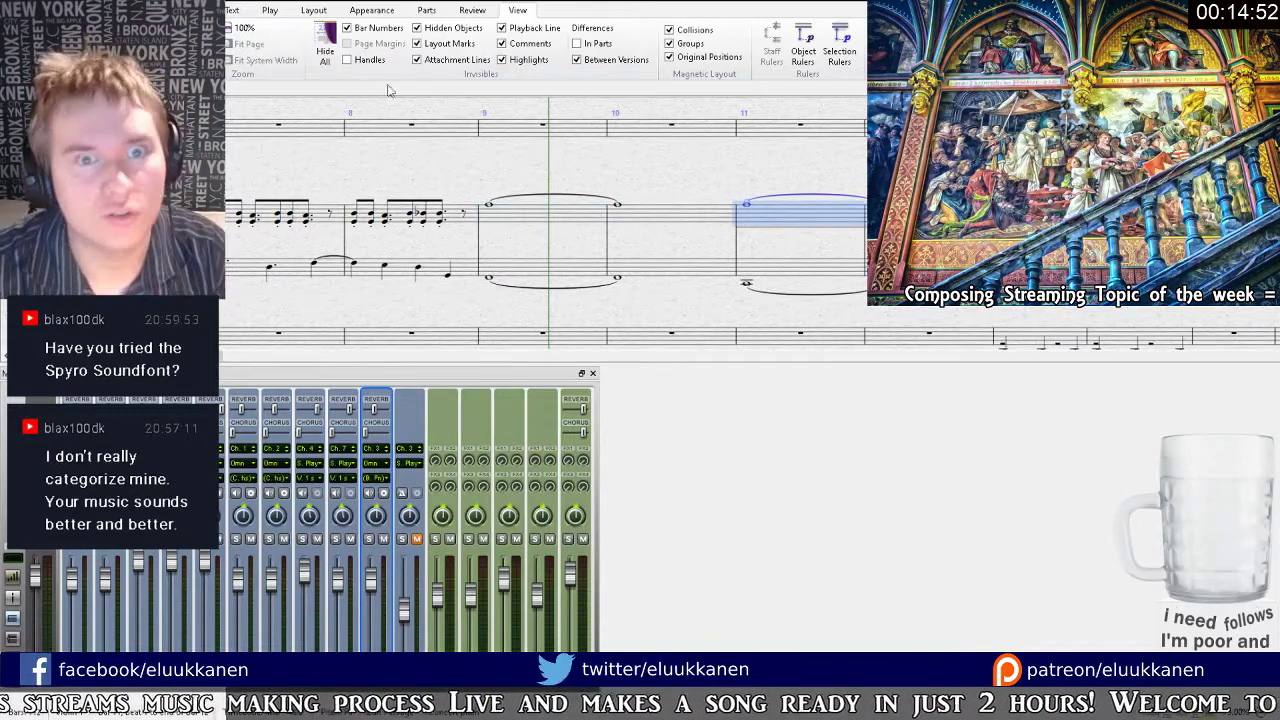
# Copy the lower violin staff's tied whole notes in bars 9 to 12 into the same bars of the staff directly below.
pyautogui.moveTo(600, 213); pyautogui.dragTo(505, 183)
pyautogui.click(491, 253)
pyautogui.click(440, 230)
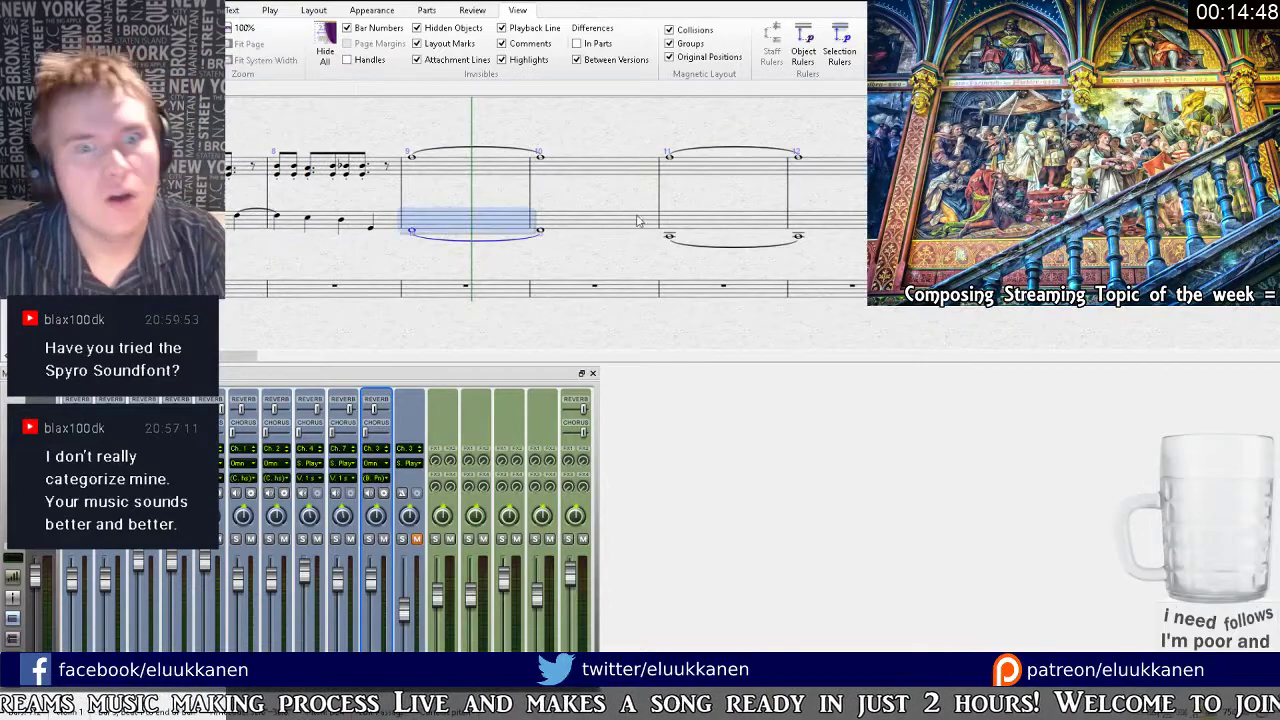
pyautogui.keyDown('shift'); pyautogui.click(602, 220); pyautogui.keyUp('shift')
pyautogui.click(488, 293)
pyautogui.hotkey('ctrl', 'v')
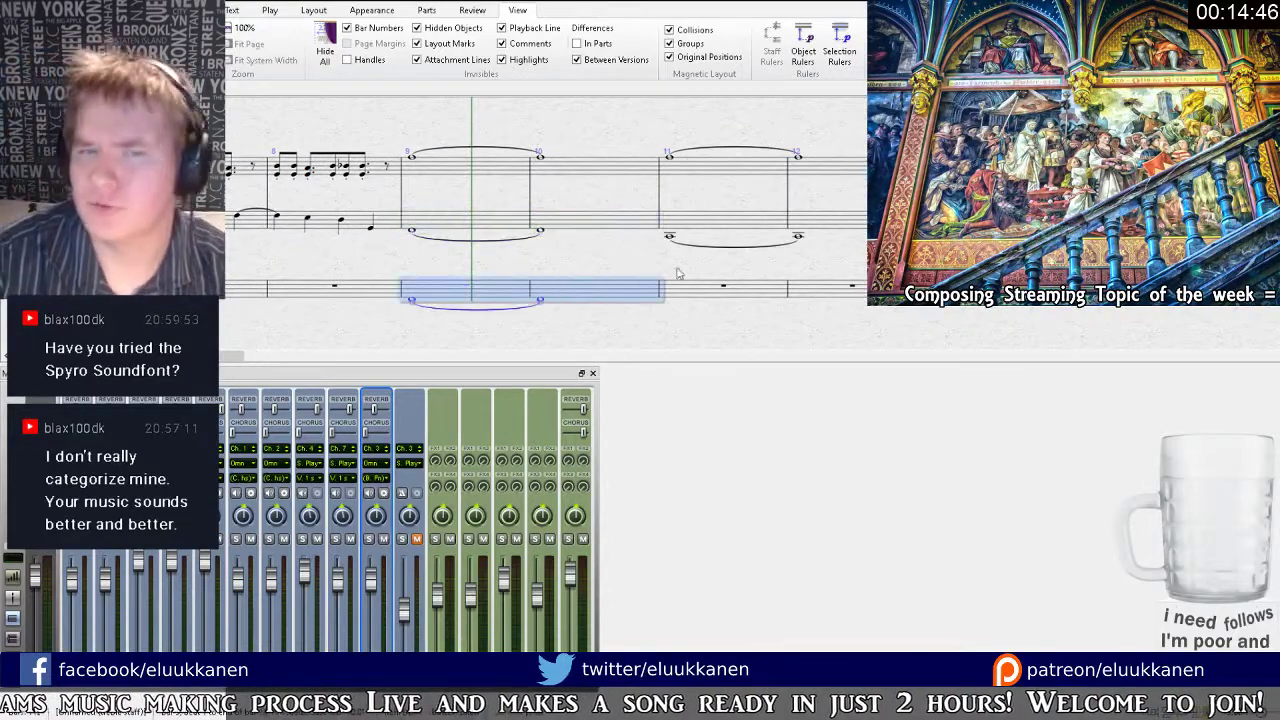
pyautogui.click(710, 230)
pyautogui.click(700, 285)
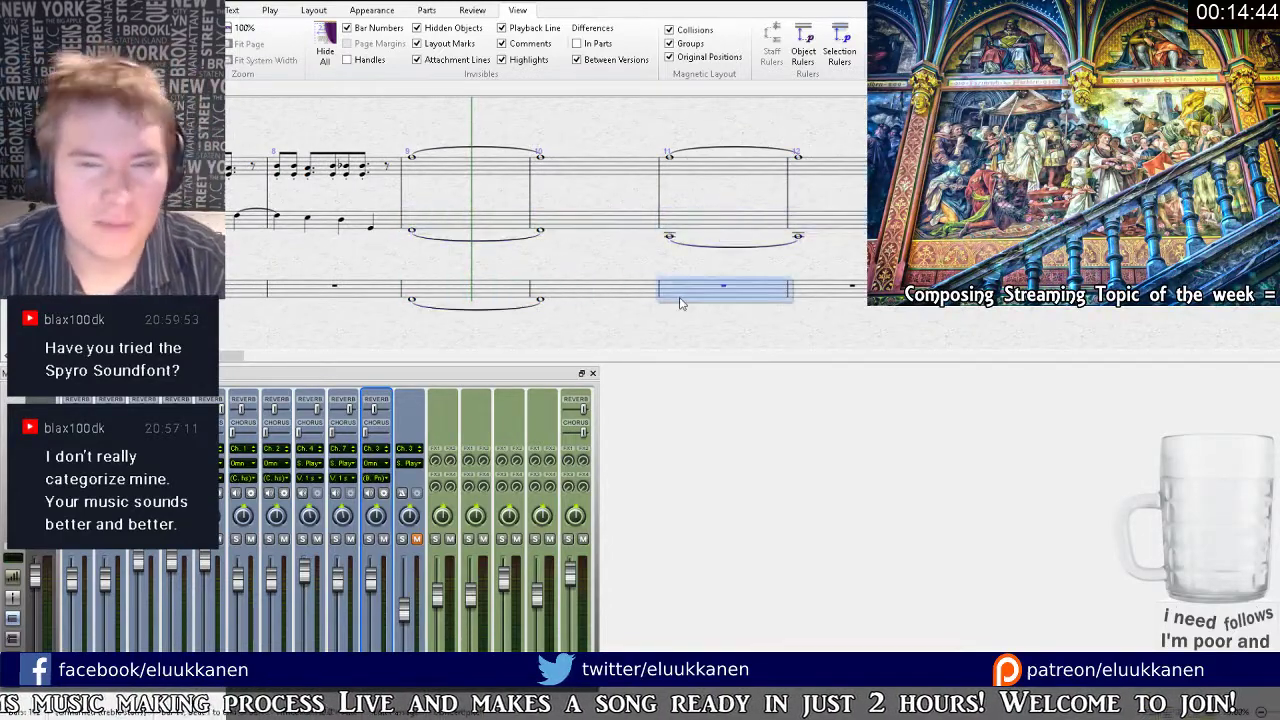
pyautogui.hotkey('ctrl', 'v')
pyautogui.press('Escape')
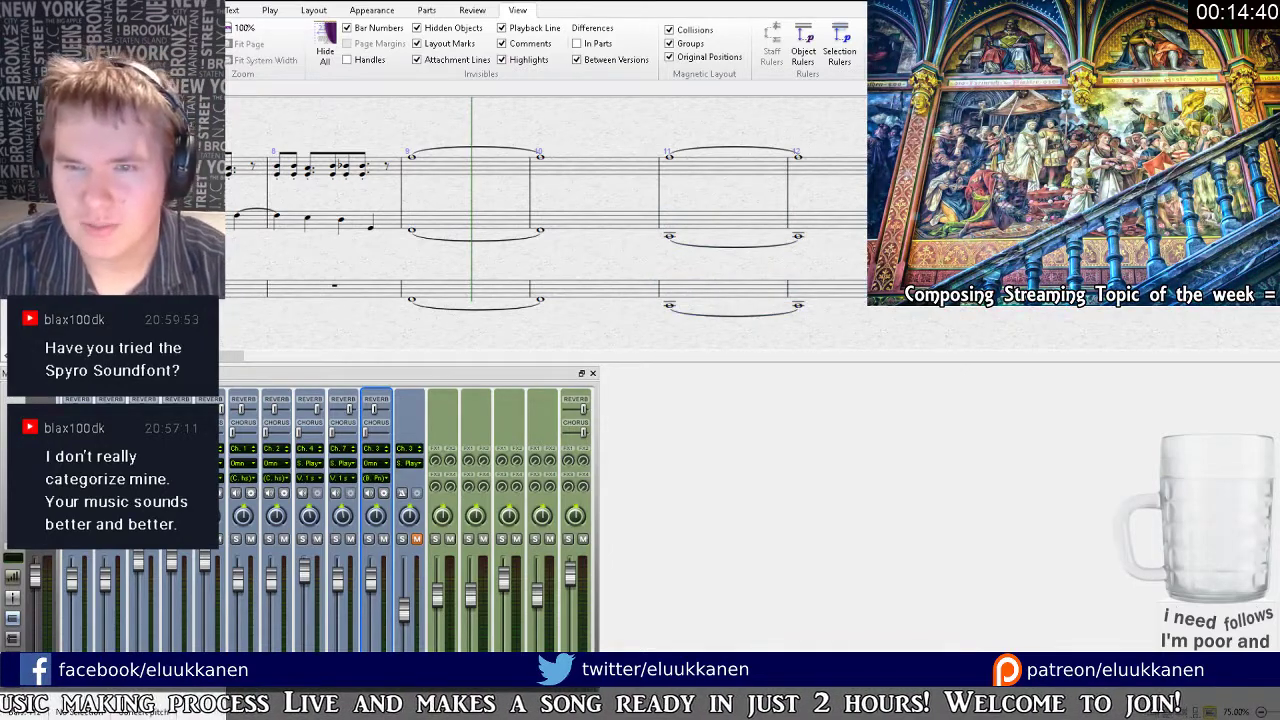
# Move the playback line back to bar 8 and play the passage to hear the sustained string notes.
pyautogui.press(']')
pyautogui.press('[')
pyautogui.press('[')
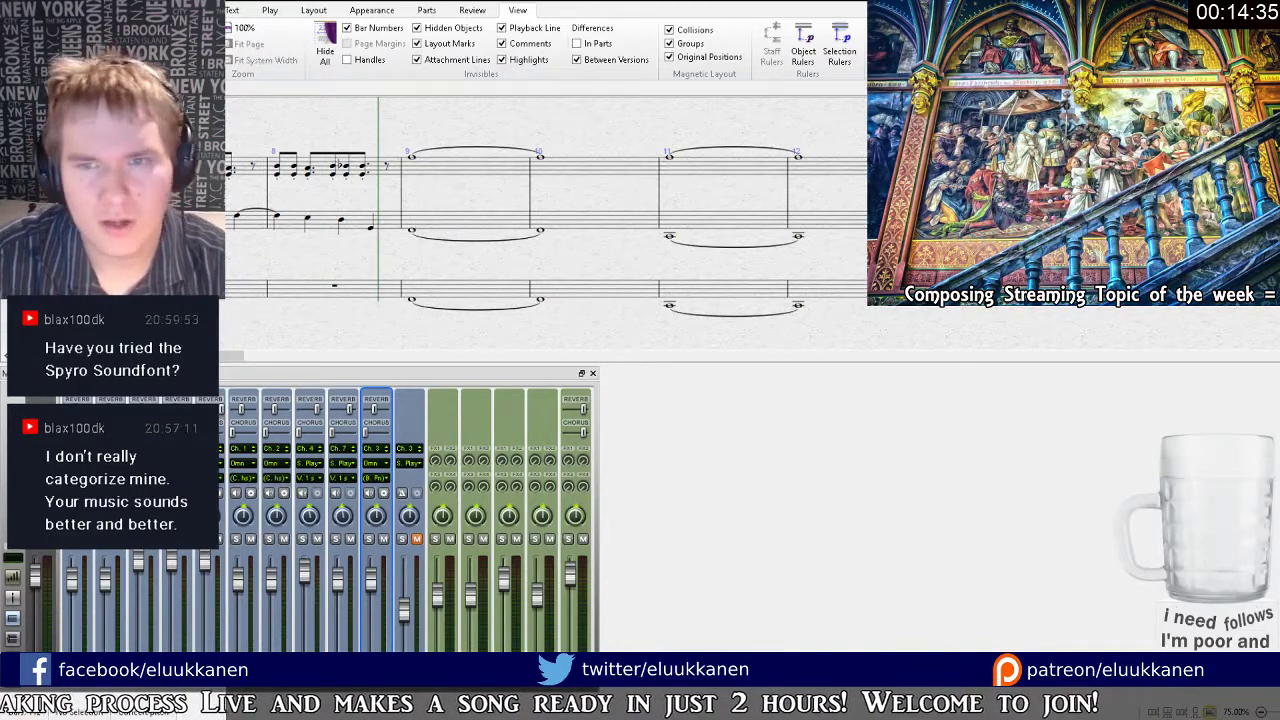
pyautogui.hotkey('ctrl', '-')
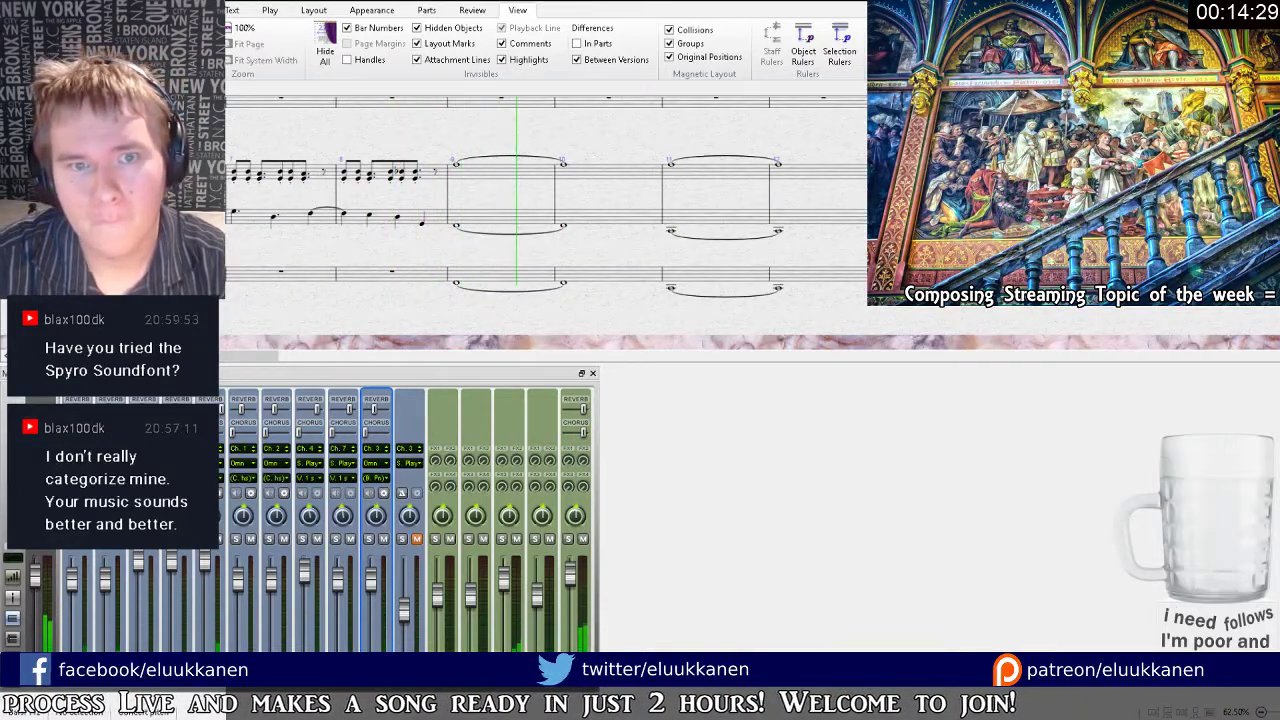
pyautogui.hotkey('ctrl', '+')
# Lower the bar 10 whole notes by one step in all three string staves and remove their ties from bar 9.
pyautogui.moveTo(541, 294); pyautogui.dragTo(541, 297)
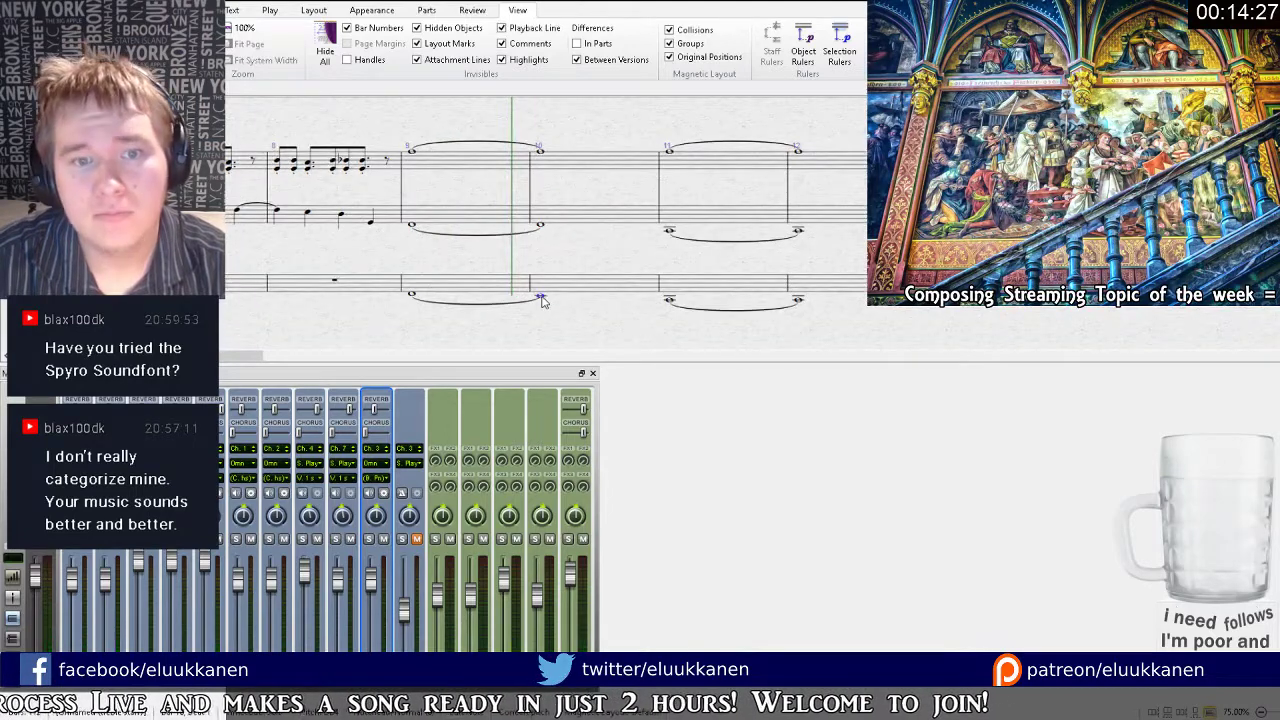
pyautogui.moveTo(541, 151); pyautogui.dragTo(541, 156)
pyautogui.click(541, 228)
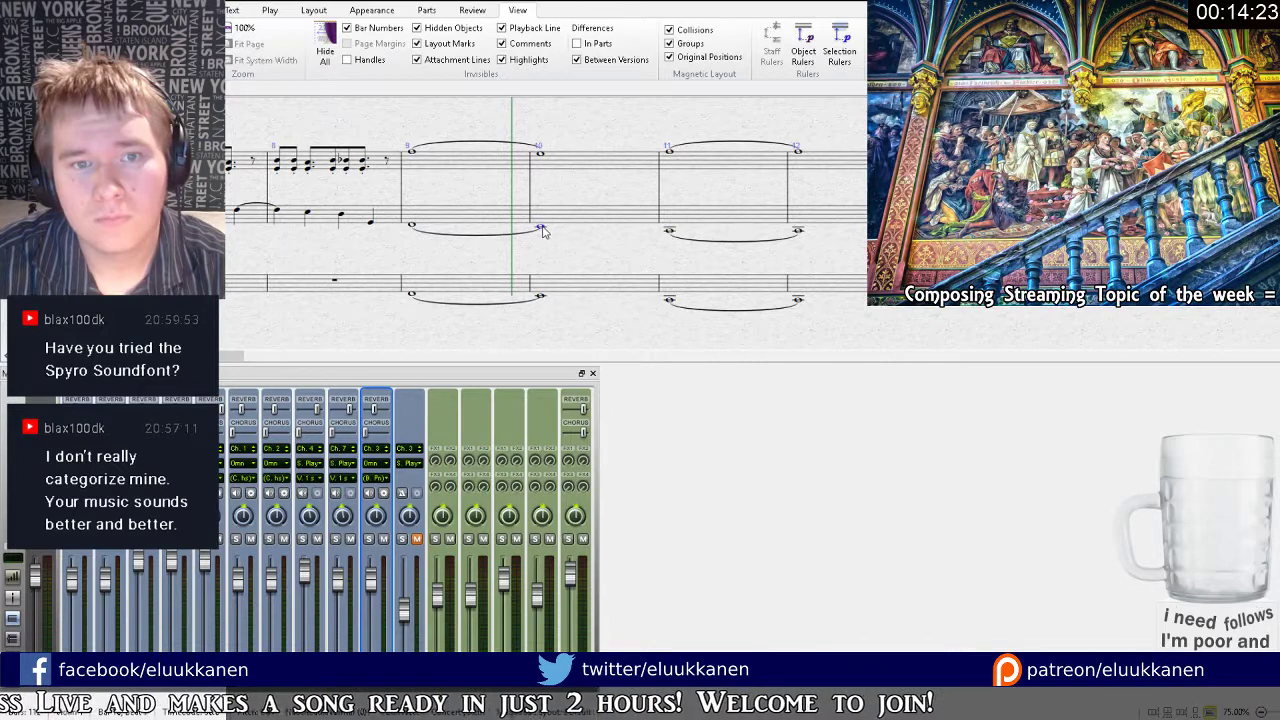
pyautogui.click(480, 163)
pyautogui.keyDown('shift'); pyautogui.click(487, 286); pyautogui.keyUp('shift')
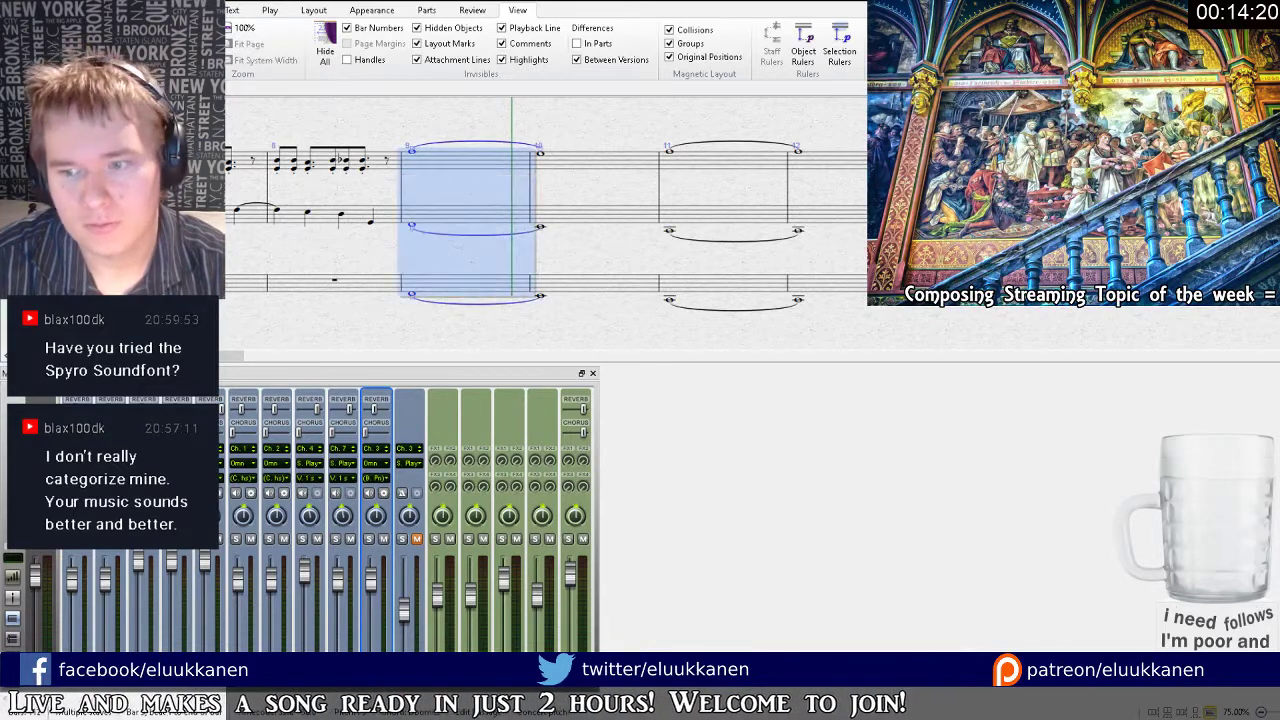
pyautogui.click(625, 252)
pyautogui.click(594, 164)
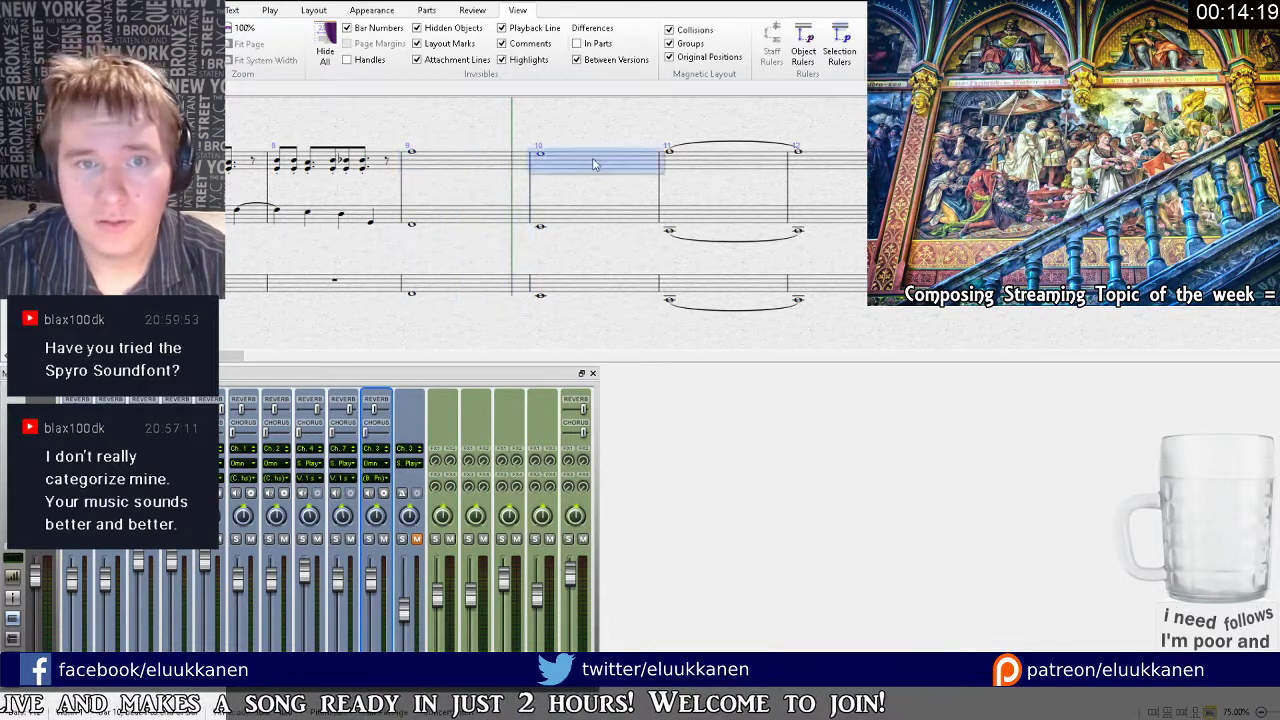
# Delete the tied whole notes in bars 11 and 12 from all three string staves.
pyautogui.click(682, 163)
pyautogui.keyDown('shift'); pyautogui.click(829, 263); pyautogui.keyUp('shift')
pyautogui.press('Delete')
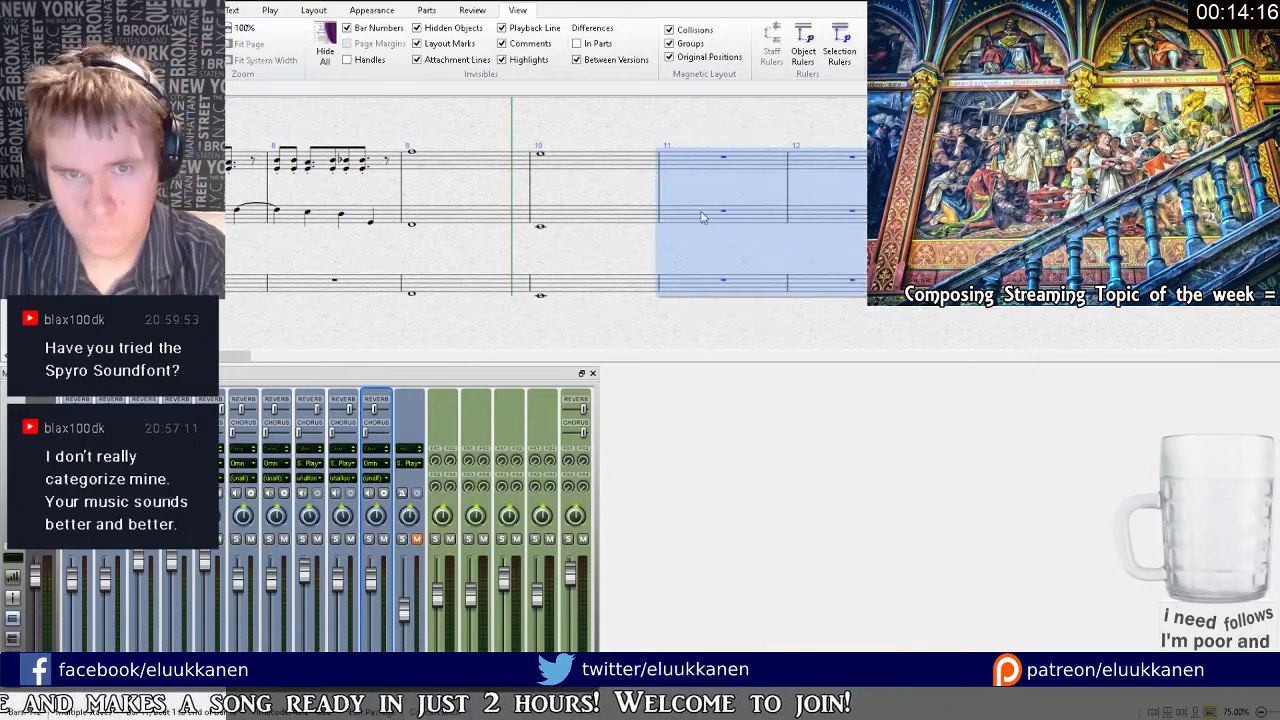
# Enter a low whole note in bar 11 of each of the two staves directly above the violins.
pyautogui.click(651, 172)
pyautogui.click(651, 160)
pyautogui.moveTo(671, 117); pyautogui.dragTo(646, 237)
pyautogui.click(646, 237)
pyautogui.moveTo(606, 284)
pyautogui.mouseDown()
pyautogui.moveTo(589, 284)
pyautogui.moveTo(700, 282)
pyautogui.moveTo(600, 263)
pyautogui.mouseUp()
pyautogui.click(505, 261)
pyautogui.middleClick(614, 174)
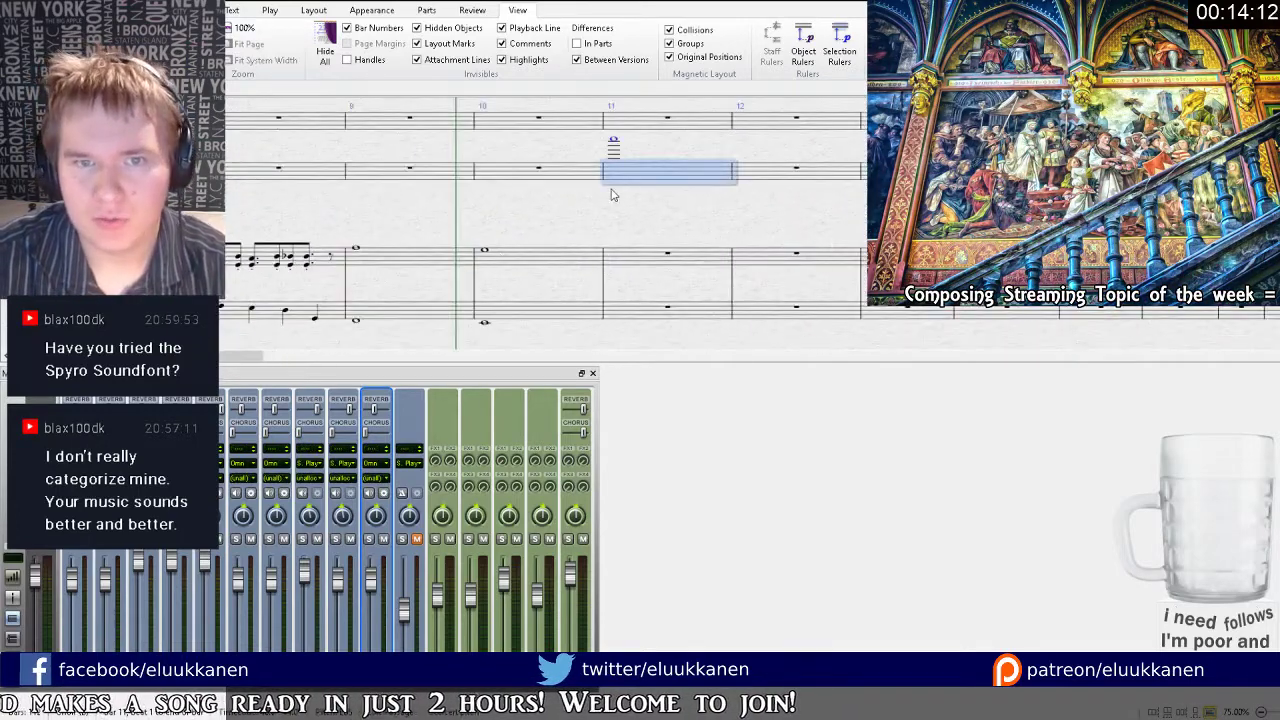
pyautogui.press('Escape')
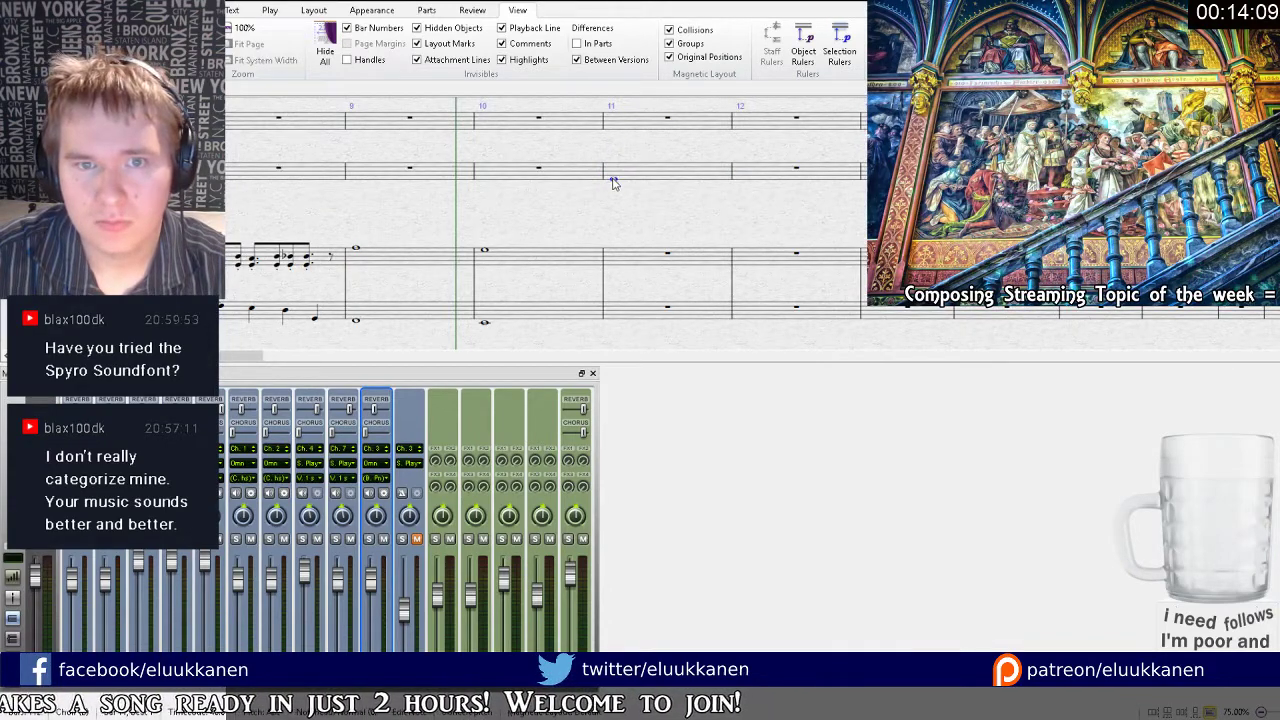
pyautogui.click(618, 128)
pyautogui.press('n')
pyautogui.click(614, 143)
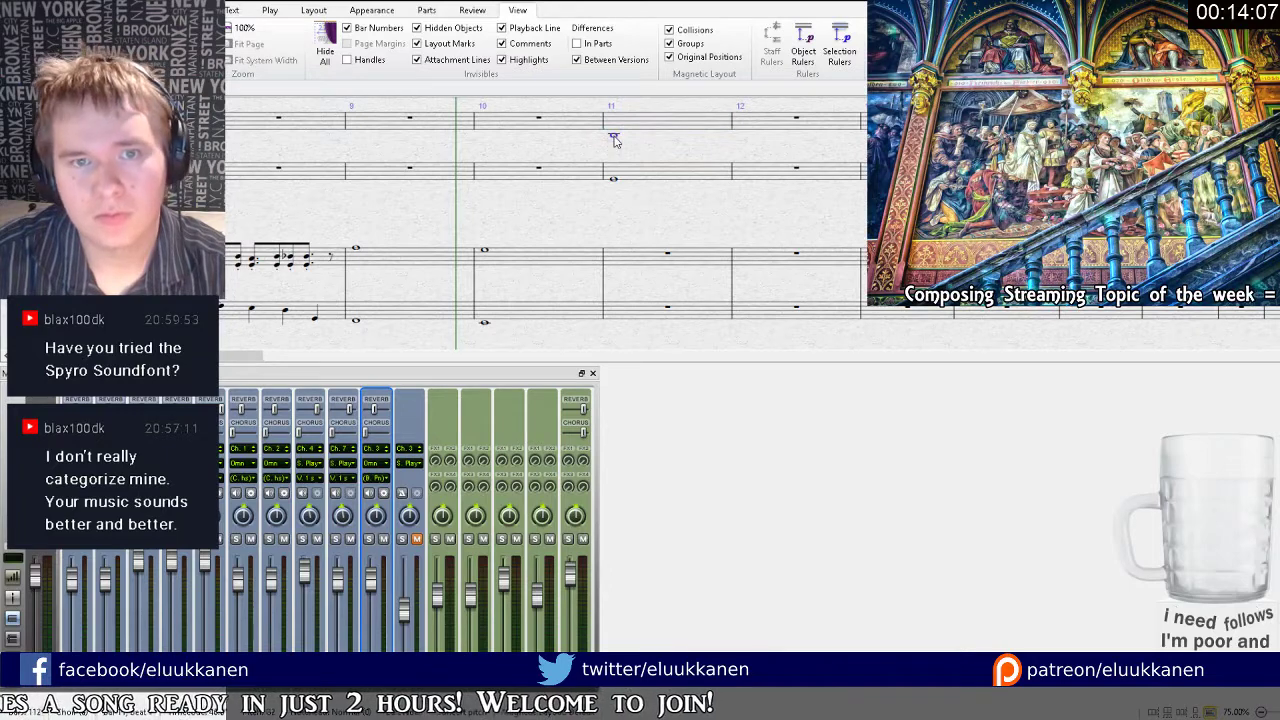
# Repeat the bar 11 whole note into bar 12 on the upper of the two staves above the violins and tie them.
pyautogui.click(700, 131)
pyautogui.press('r')
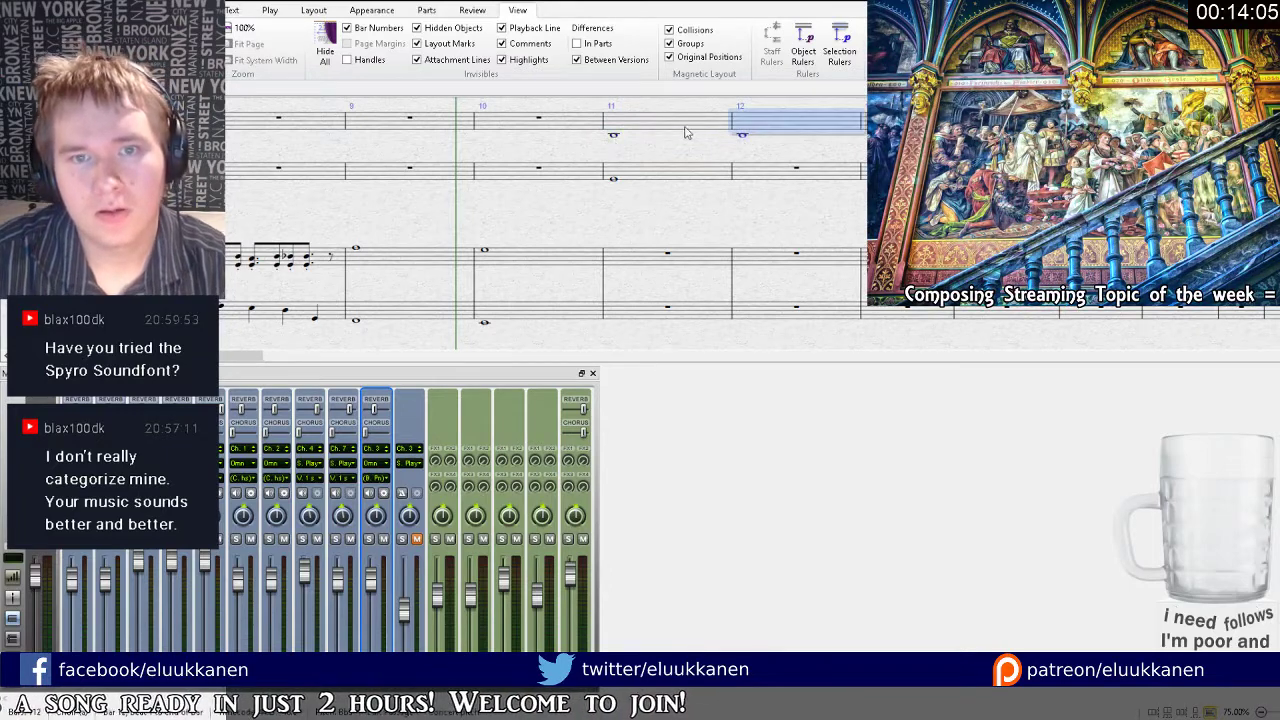
pyautogui.click(686, 129)
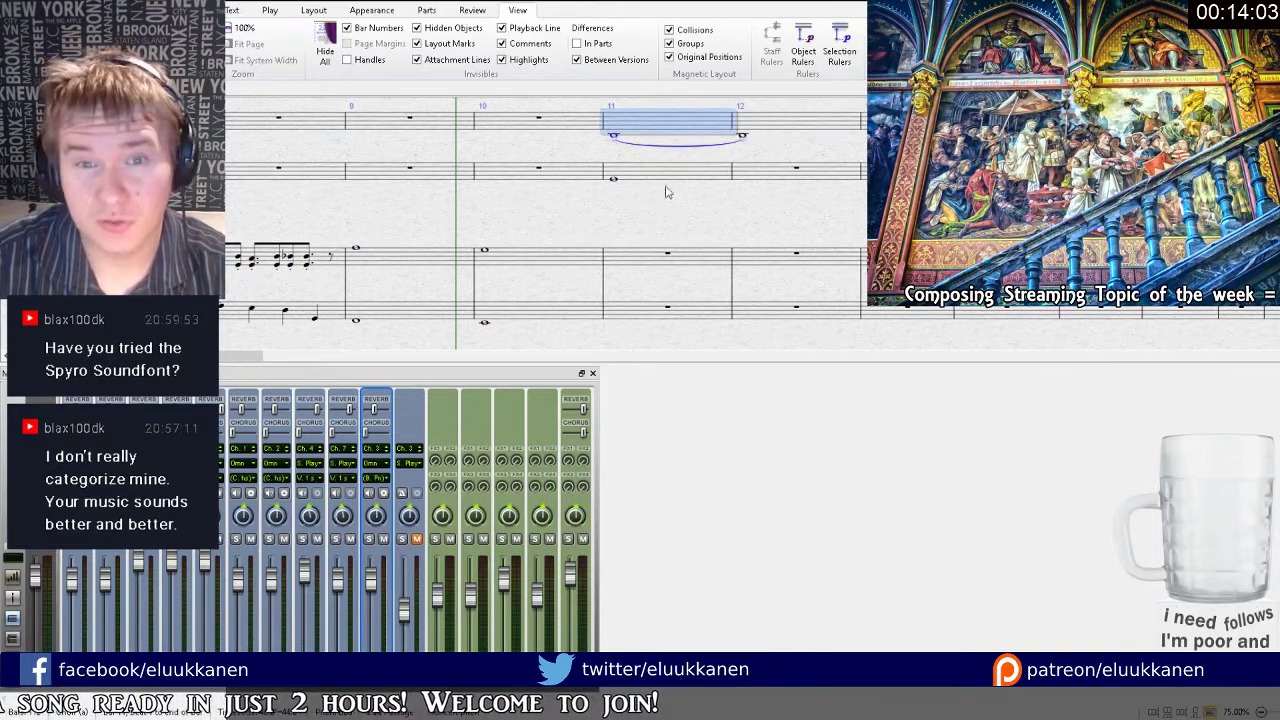
pyautogui.press('Escape')
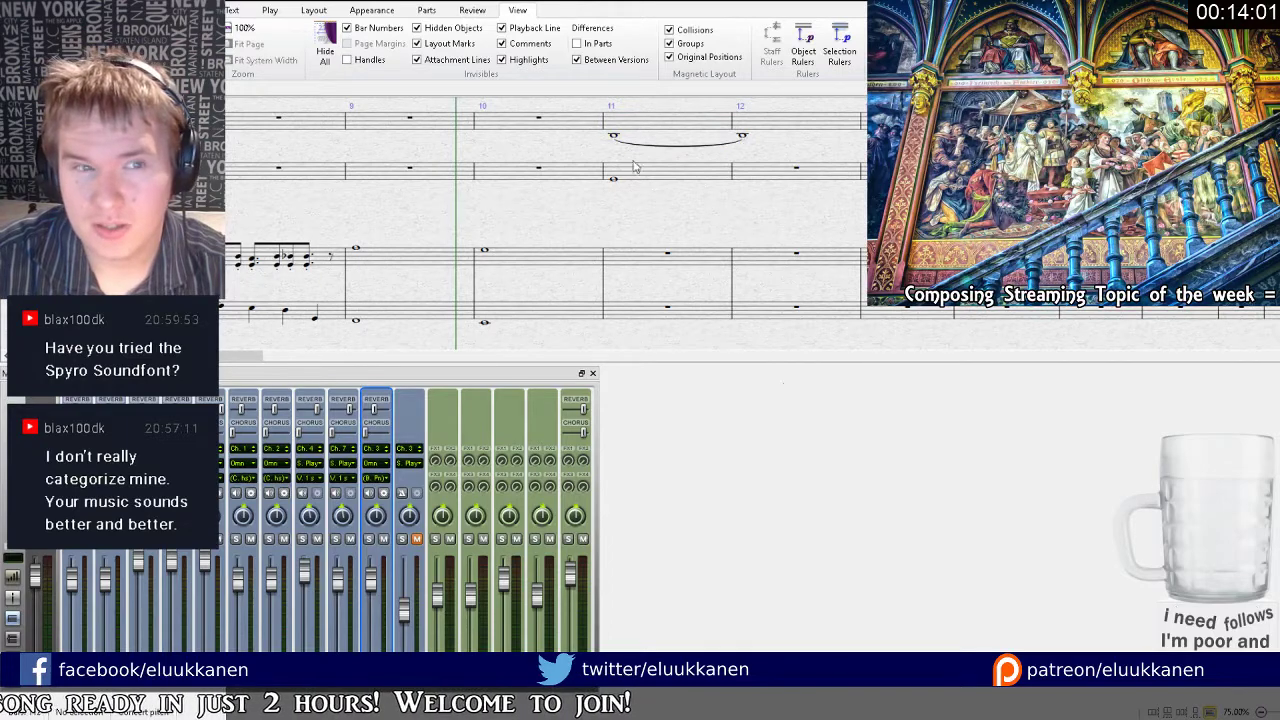
# Repeat the bar 11 whole note into bar 12 on the staff directly above the violins and tie the two notes.
pyautogui.click(705, 176)
pyautogui.press('r')
pyautogui.moveTo(695, 211); pyautogui.dragTo(689, 255)
pyautogui.press('Escape')
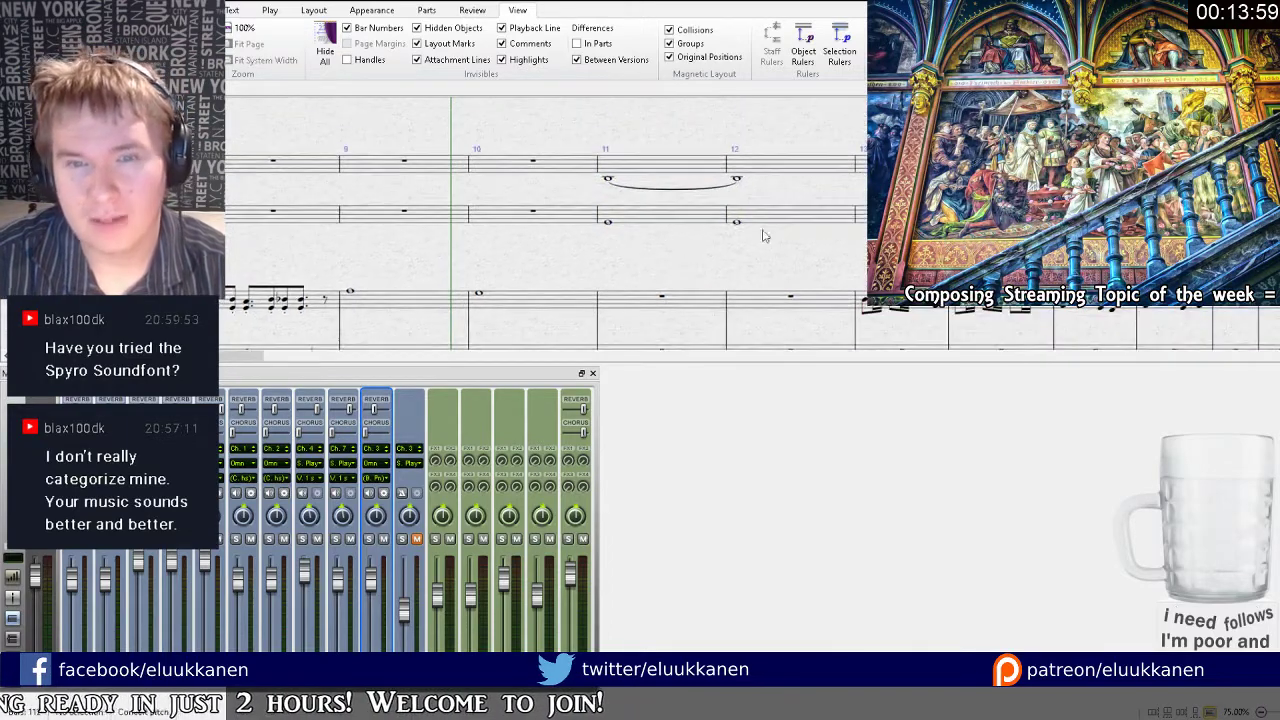
pyautogui.click(669, 222)
pyautogui.press('s')
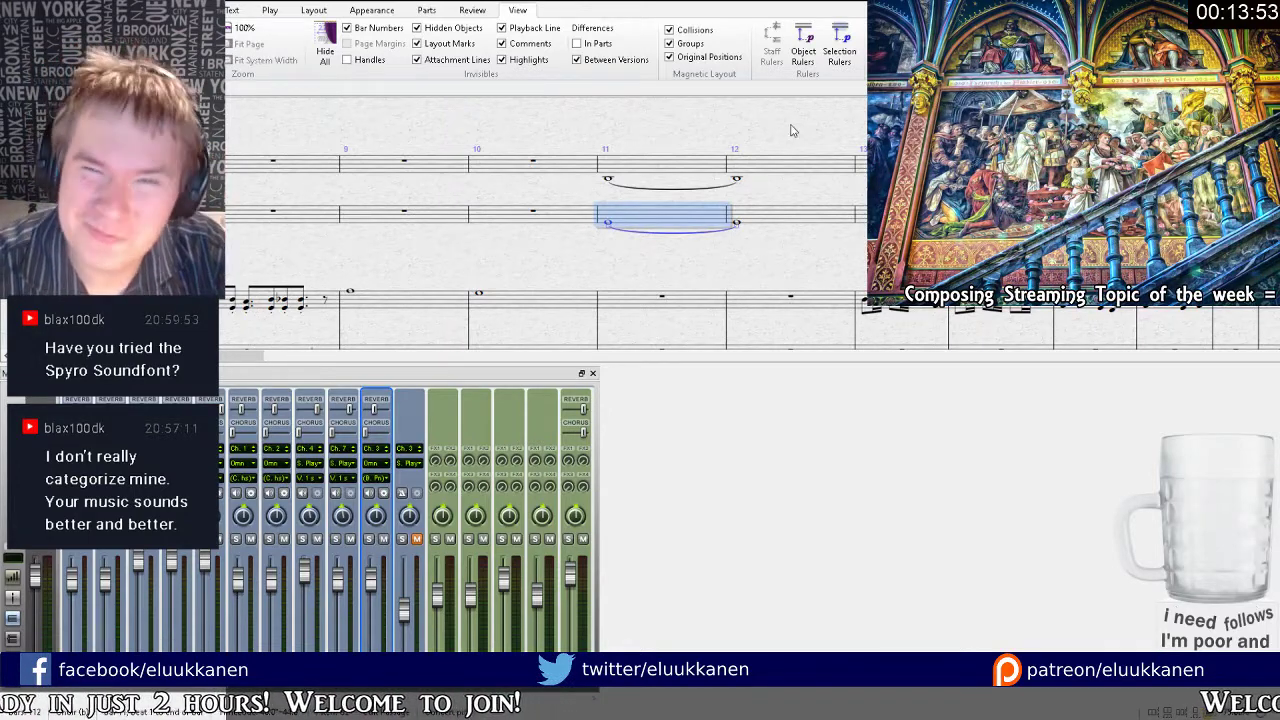
pyautogui.press('Escape')
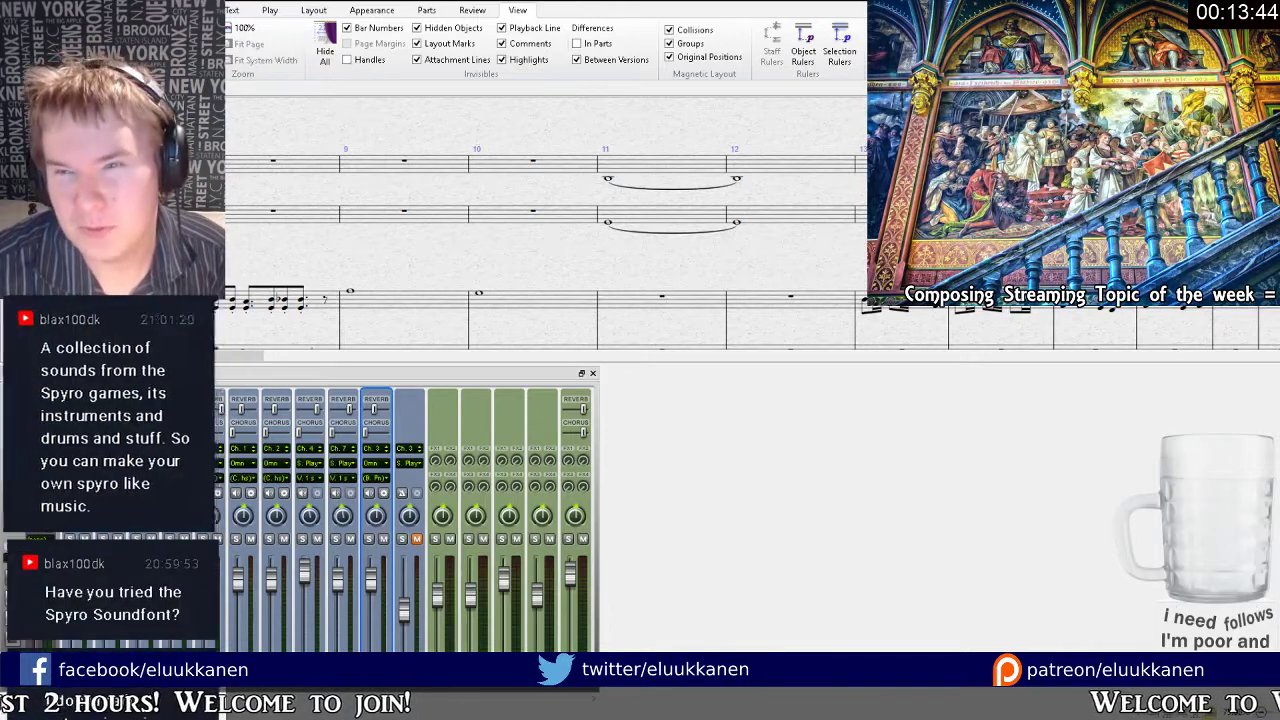
# Play the piece from the introduction through bar 10 to review the transition.
pyautogui.press('space')
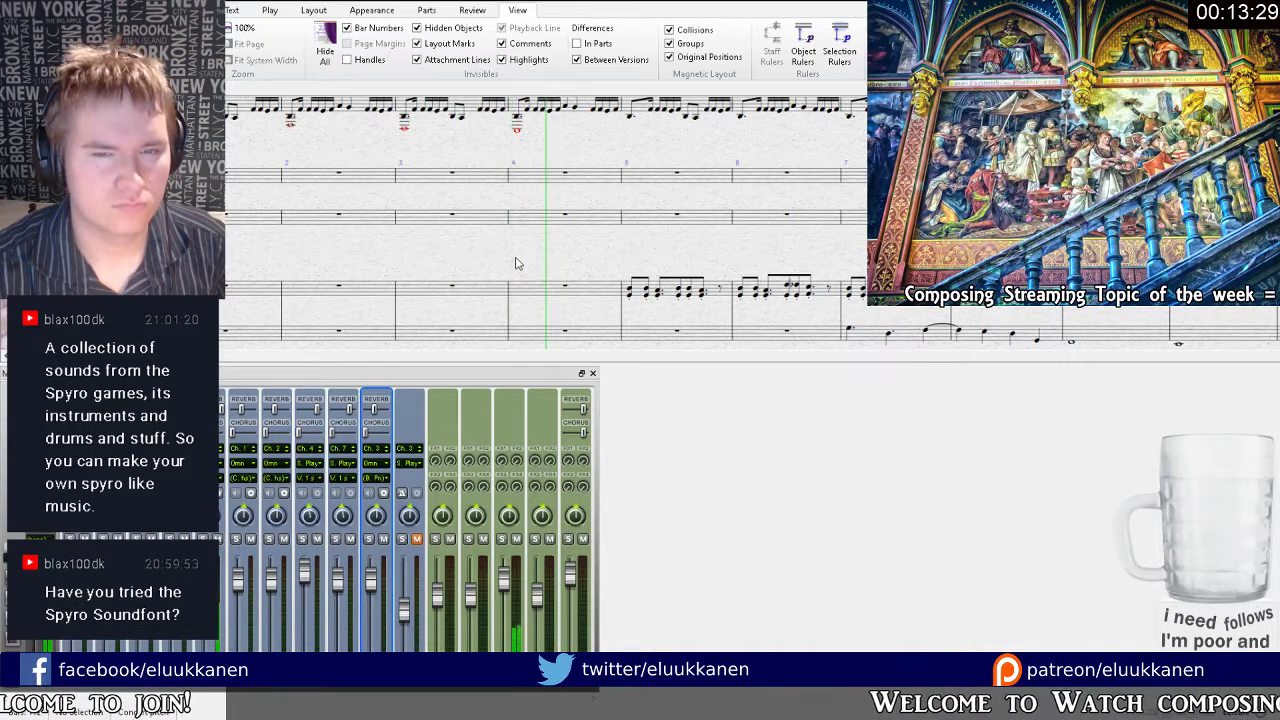
pyautogui.moveTo(646, 246); pyautogui.dragTo(445, 277)
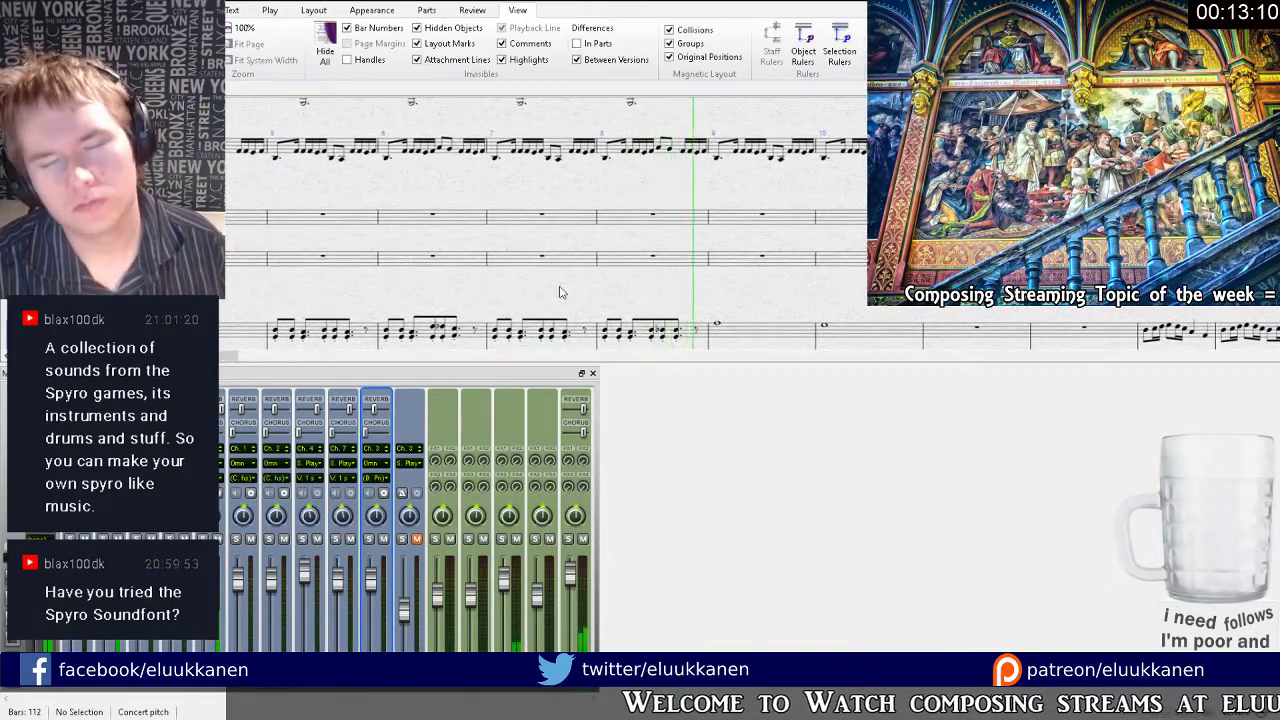
pyautogui.moveTo(834, 294); pyautogui.dragTo(568, 228)
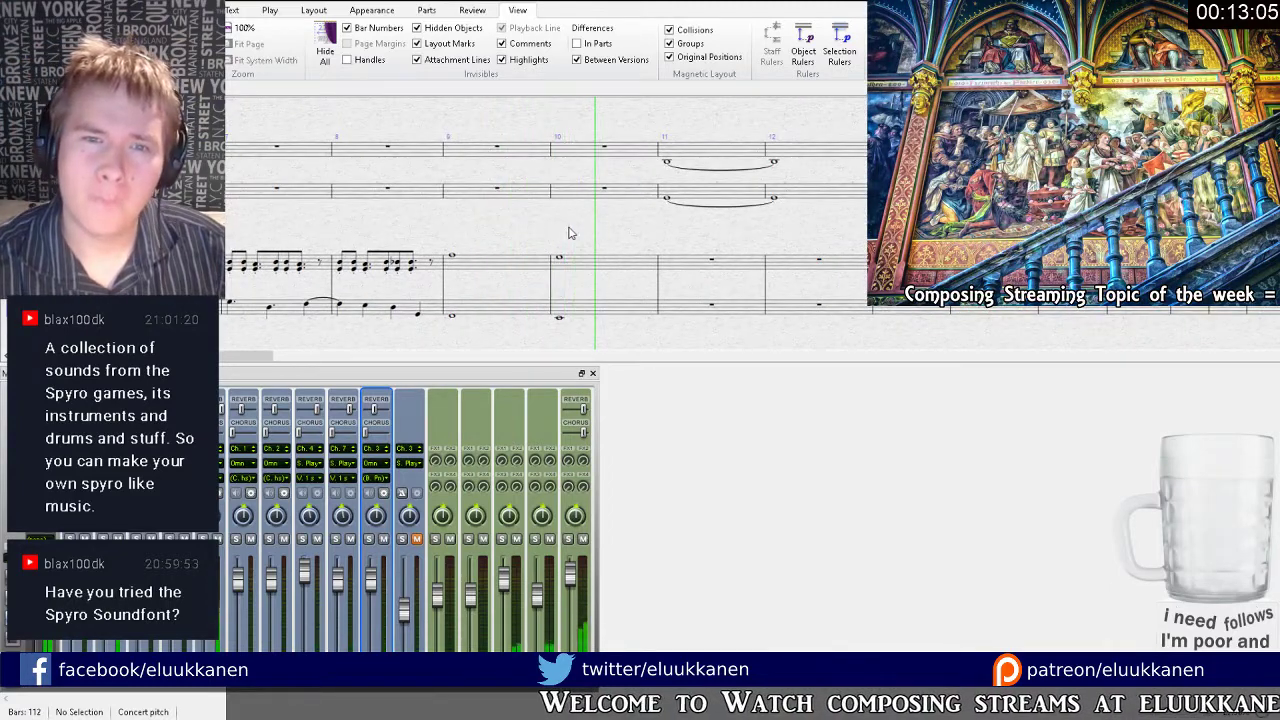
pyautogui.press('space')
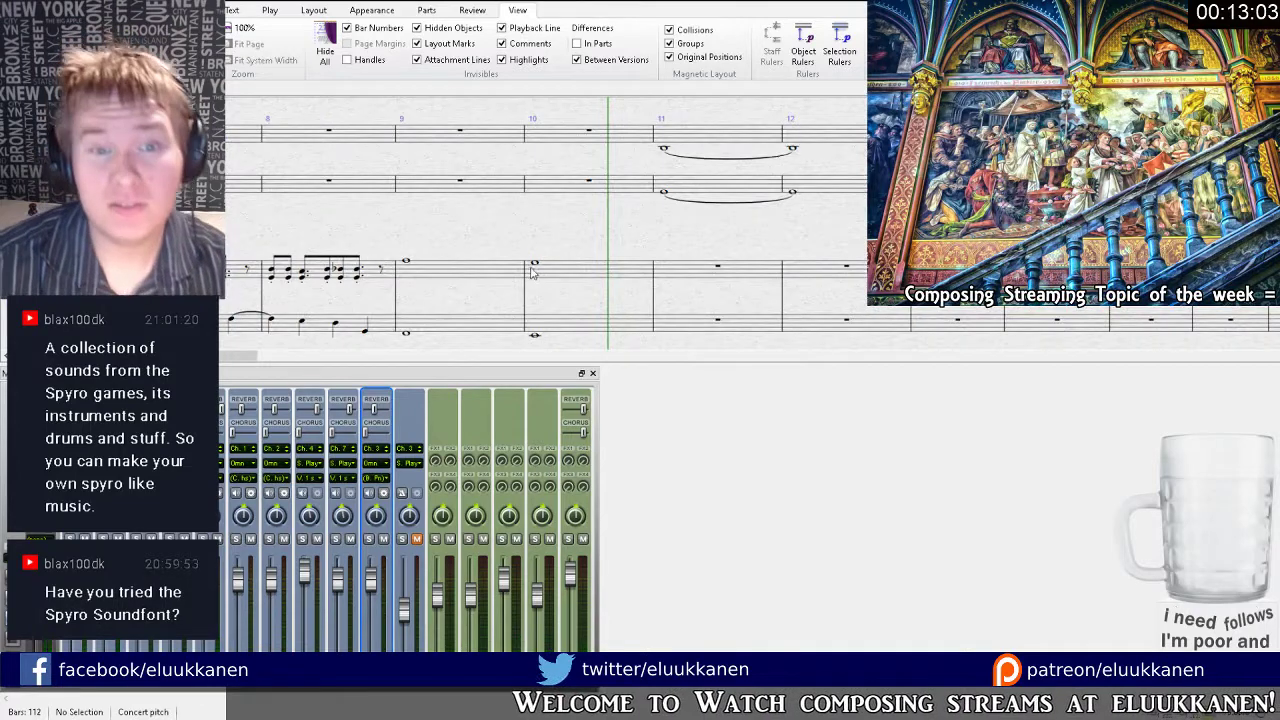
# Replace the Violin 1 whole note in bar 10 with two half notes, Eb5 followed by a lower note.
pyautogui.click(541, 267)
pyautogui.click(534, 262)
pyautogui.press('Delete')
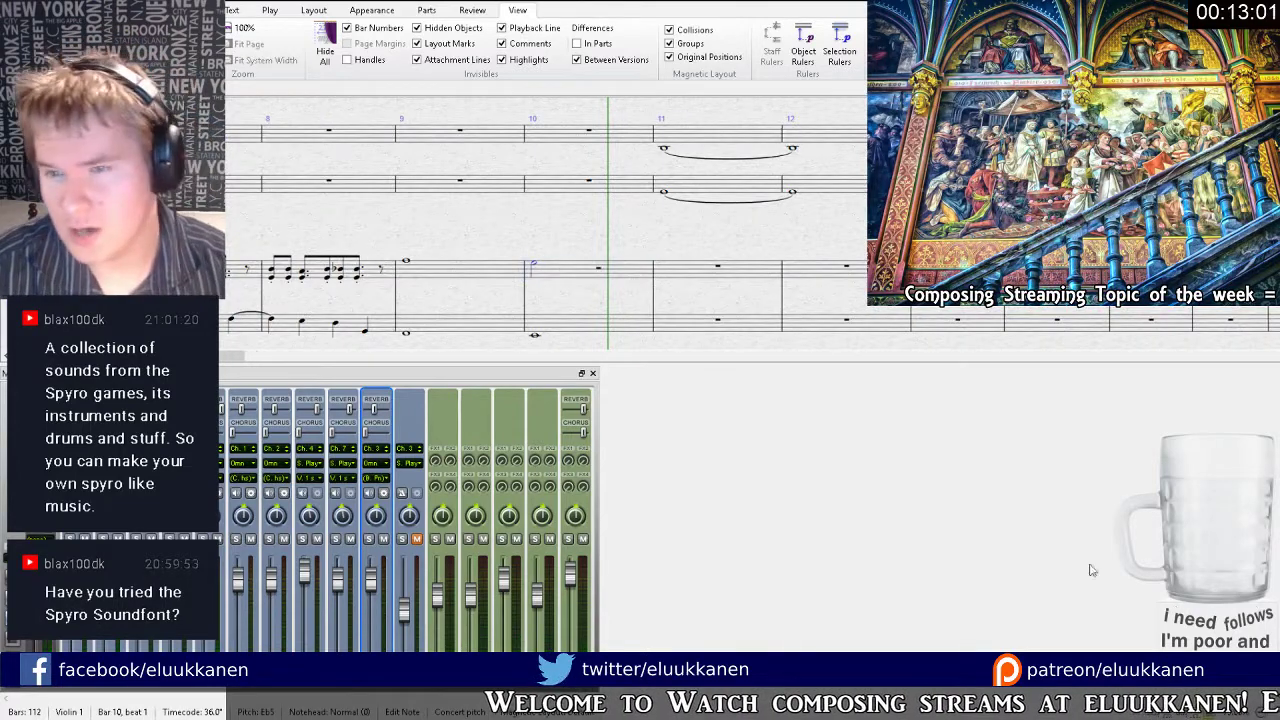
pyautogui.click(599, 264)
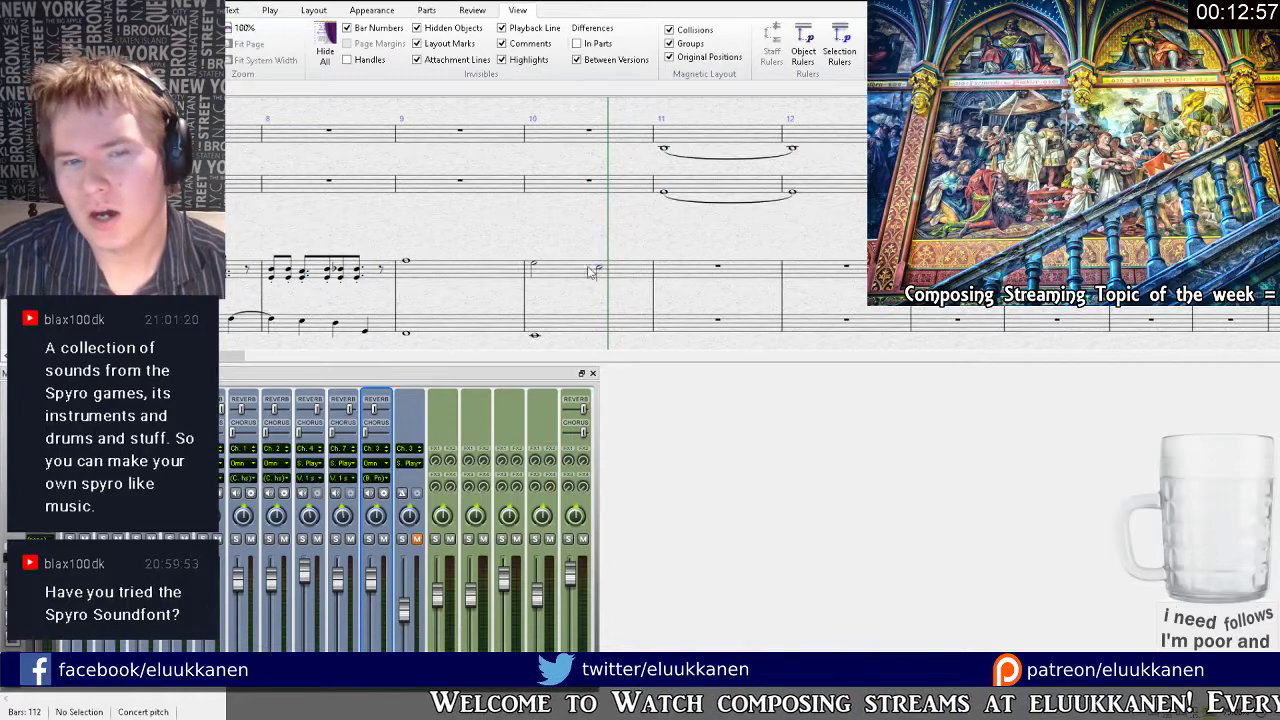
pyautogui.click(591, 263)
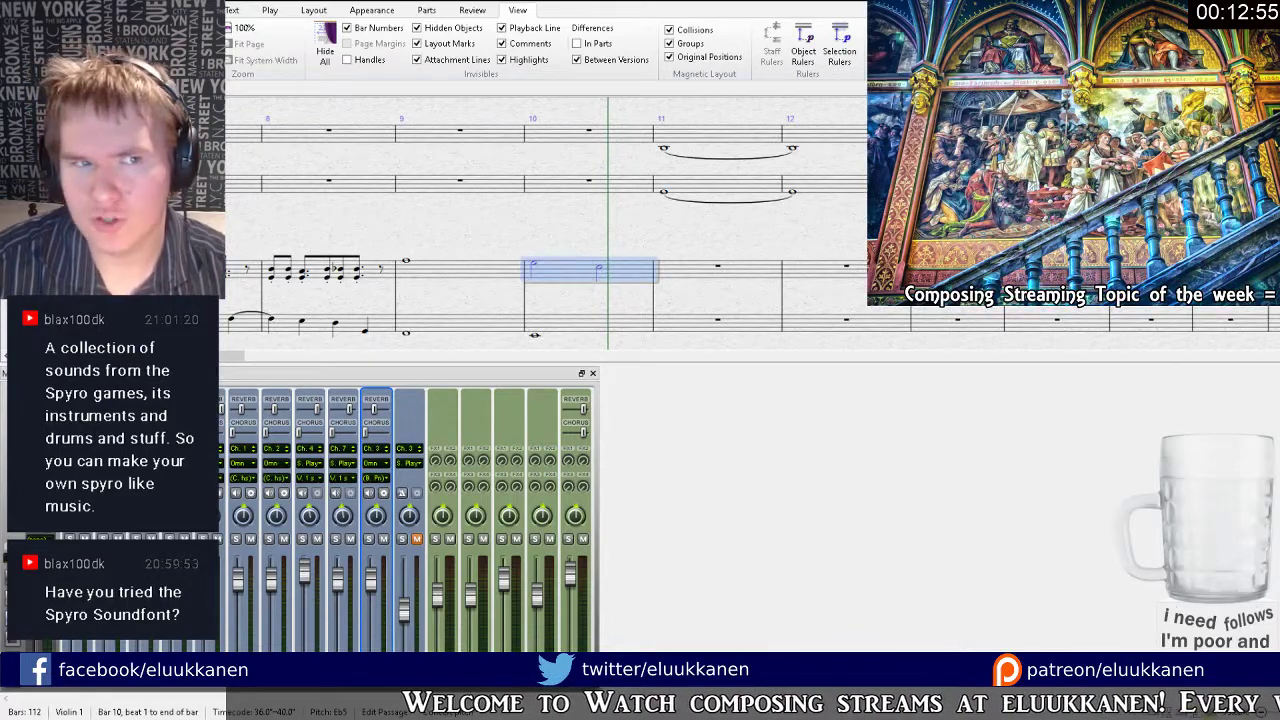
pyautogui.moveTo(583, 193); pyautogui.dragTo(653, 215)
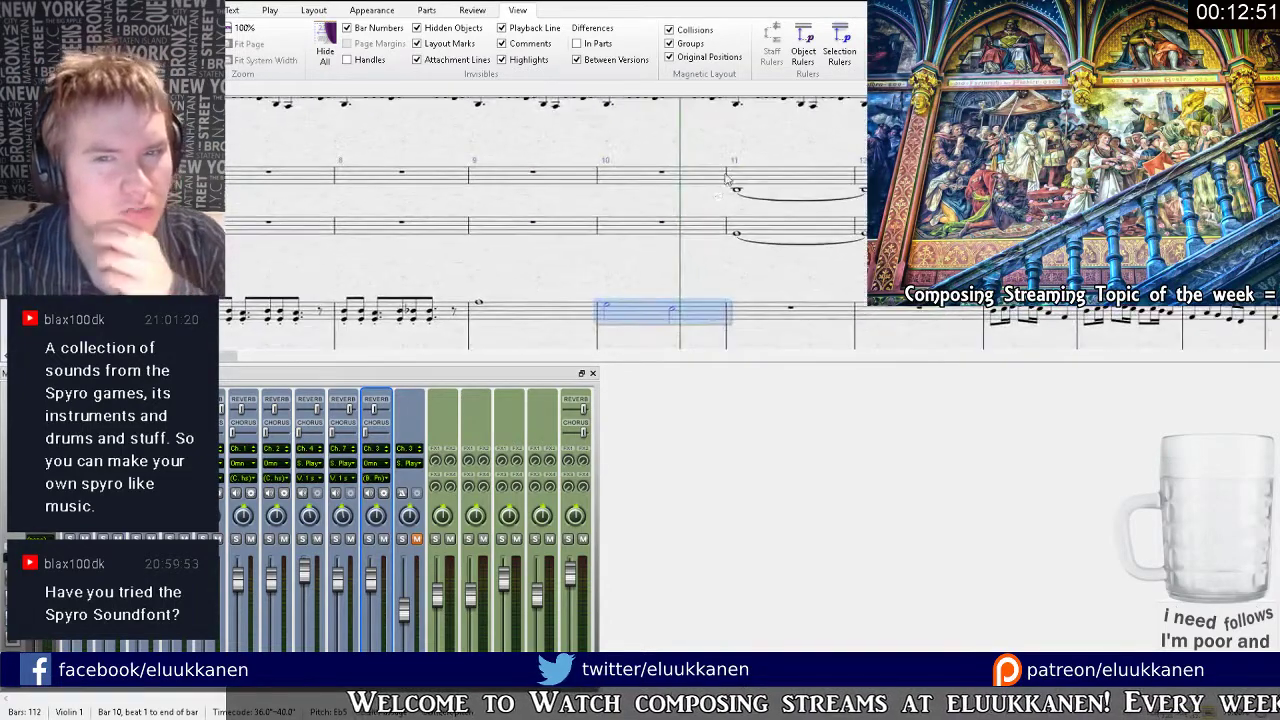
# Rewind the playback line to bar 5, ahead of the revised violin passage.
pyautogui.click(700, 174)
pyautogui.press('Escape')
pyautogui.press('[')
pyautogui.press(']')
pyautogui.press('[')
pyautogui.press('[')
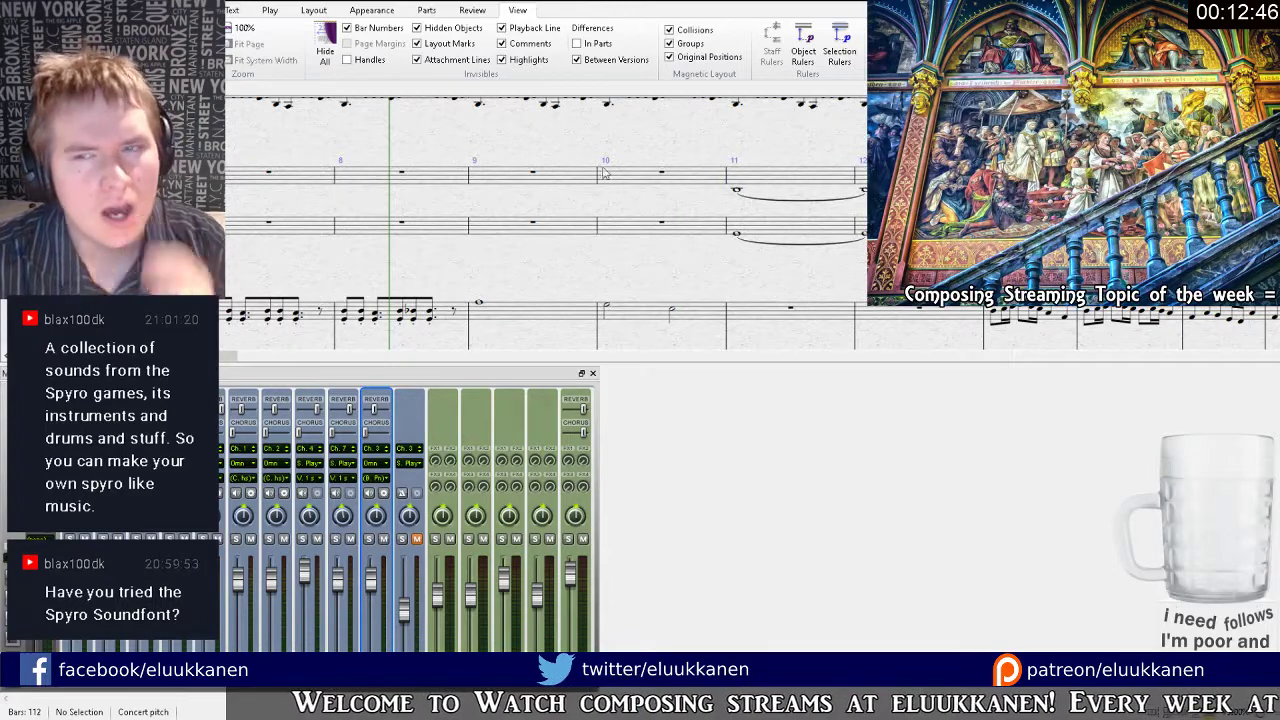
pyautogui.moveTo(720, 265); pyautogui.dragTo(777, 234)
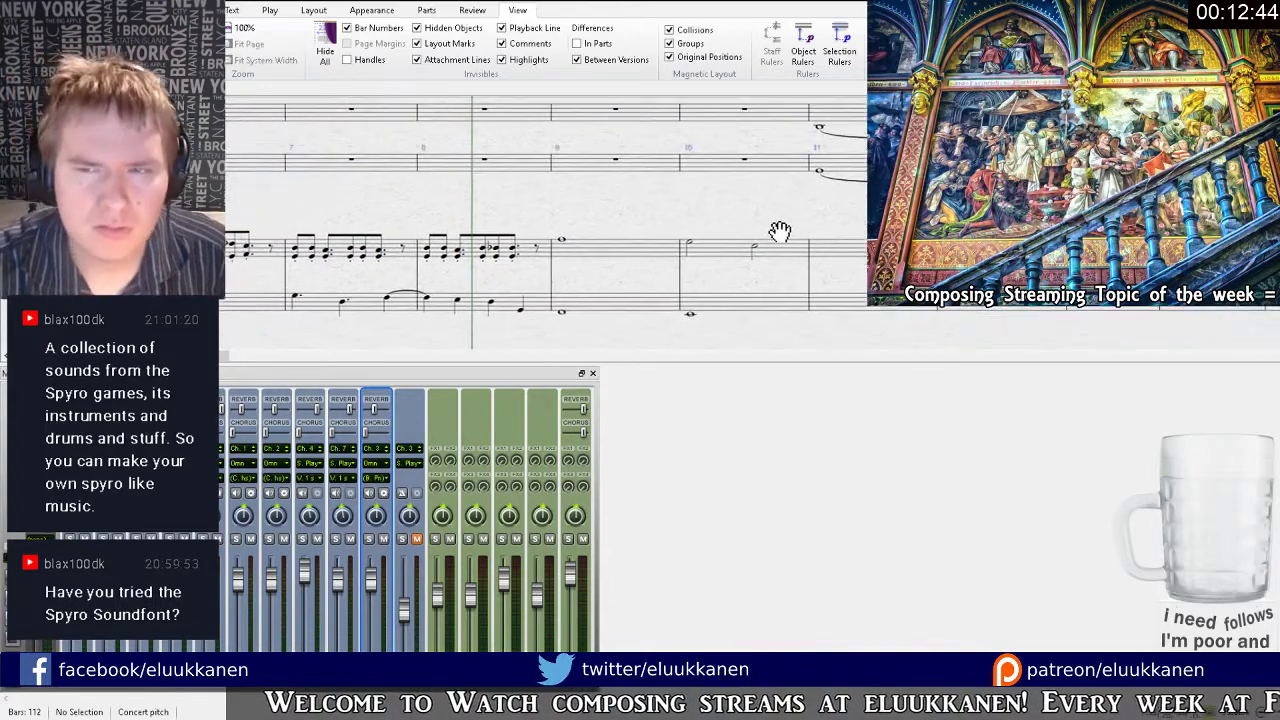
pyautogui.moveTo(532, 200); pyautogui.dragTo(634, 195)
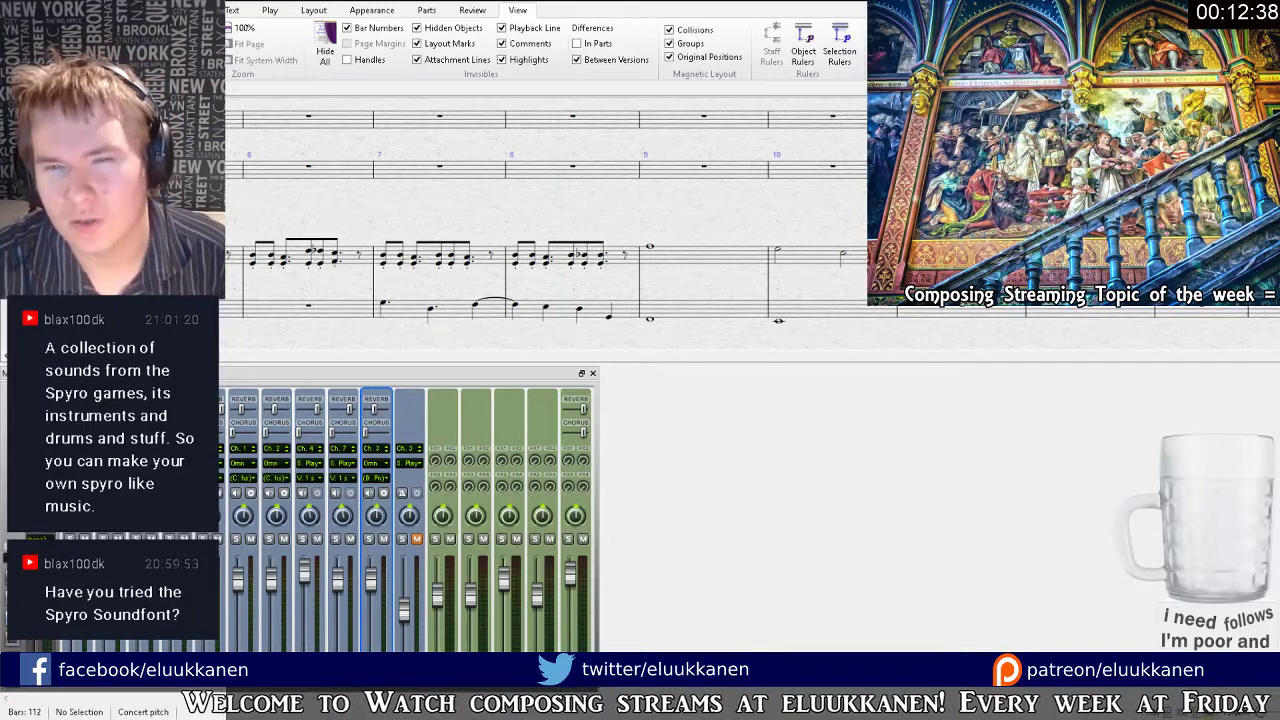
pyautogui.moveTo(812, 192); pyautogui.dragTo(776, 199)
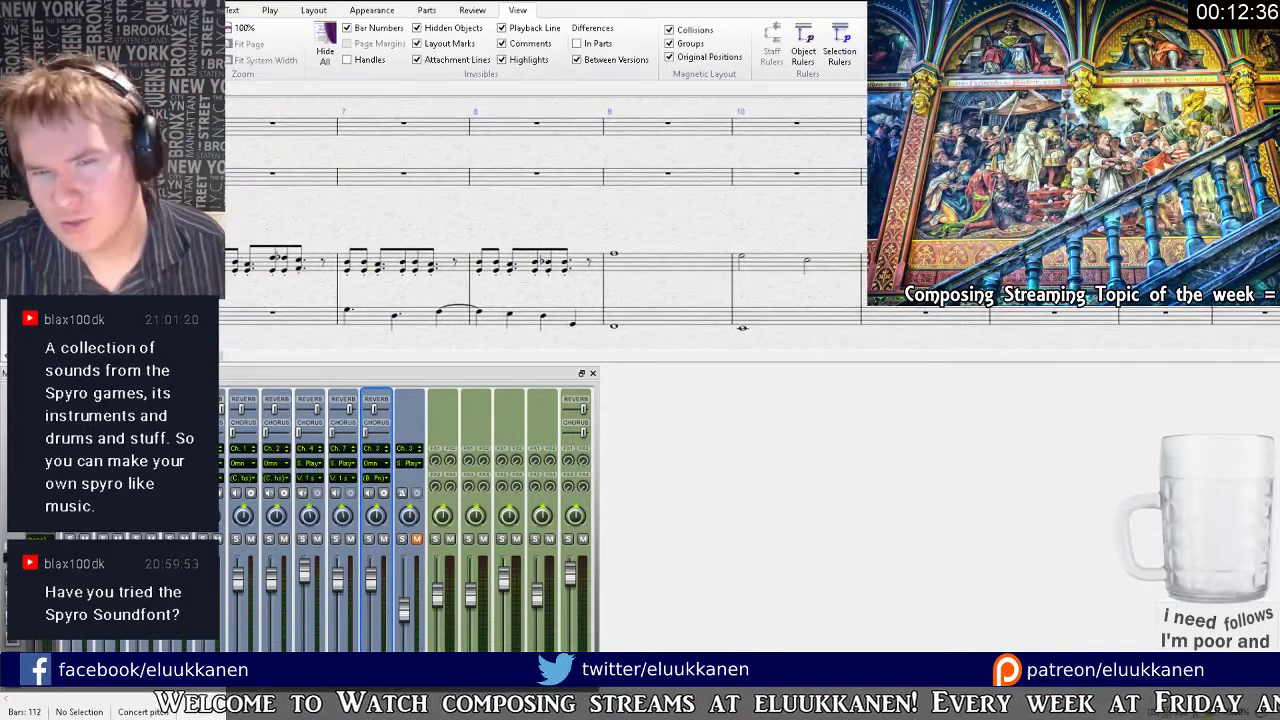
pyautogui.press(']')
pyautogui.press(']')
pyautogui.press('[')
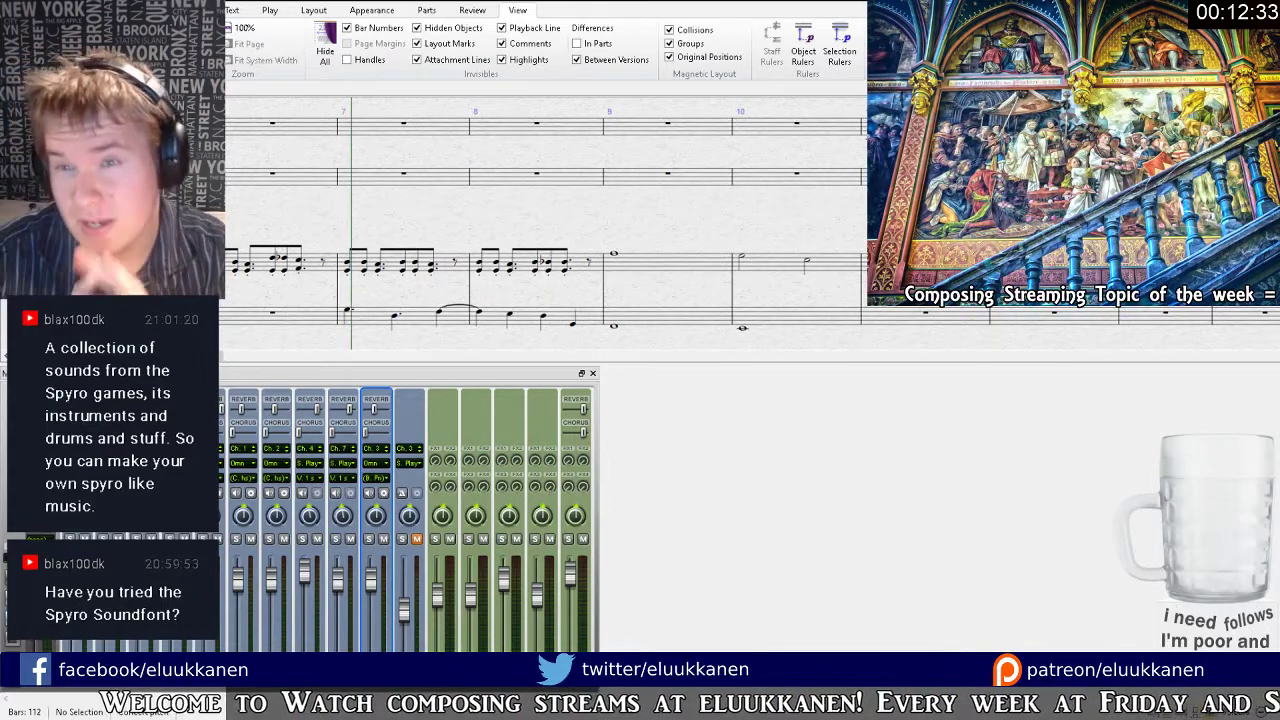
pyautogui.press('[')
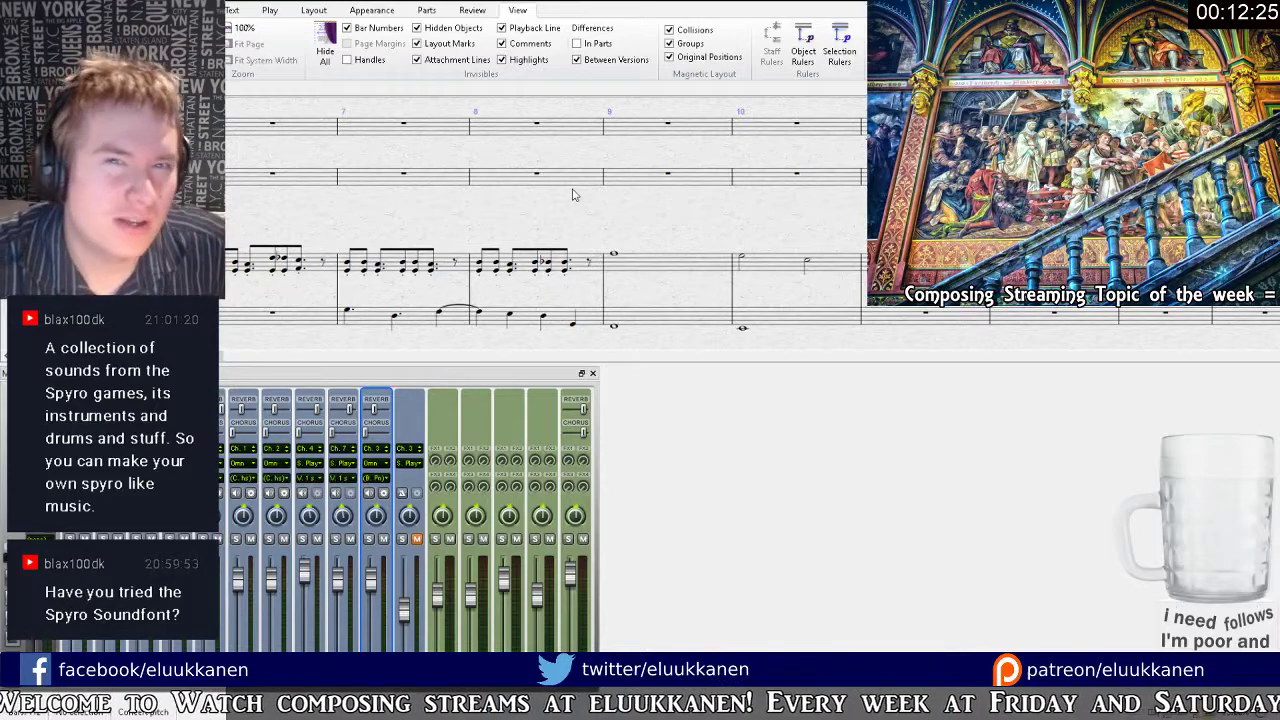
pyautogui.moveTo(401, 241); pyautogui.dragTo(625, 240)
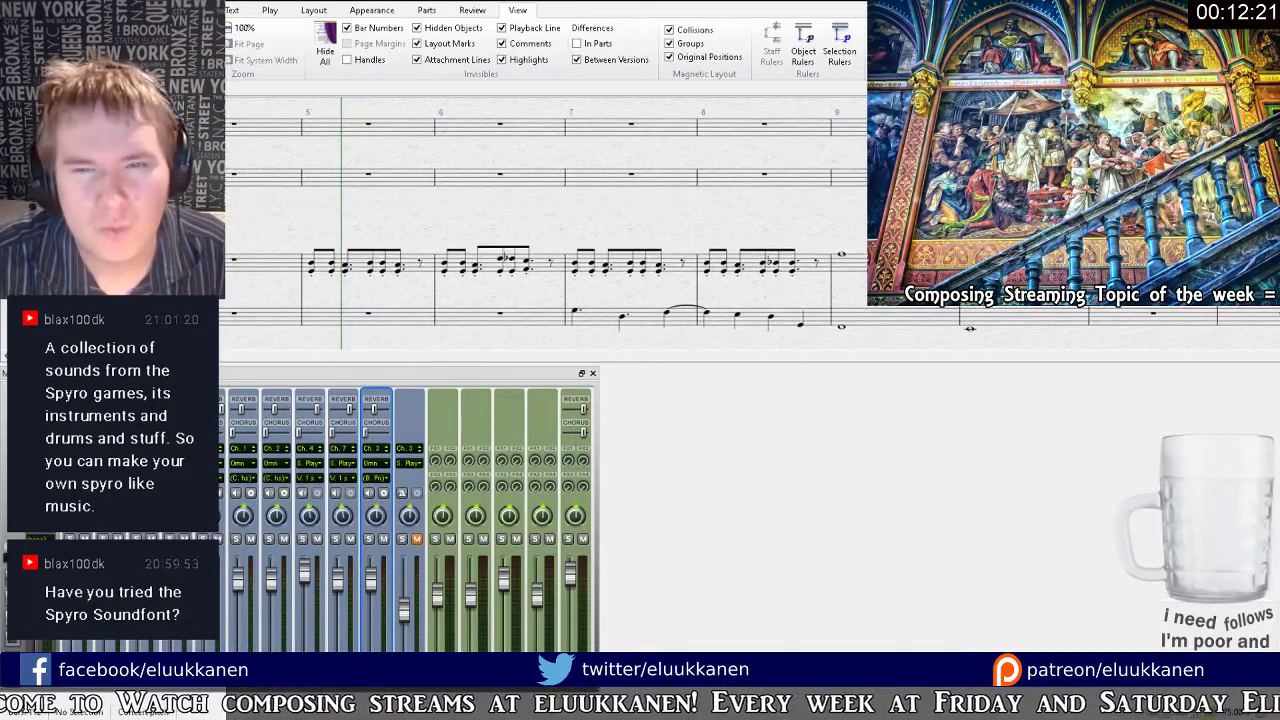
# Play the piece from bar 5 through bar 16 to review the revised violin passage and the transition.
pyautogui.press('[')
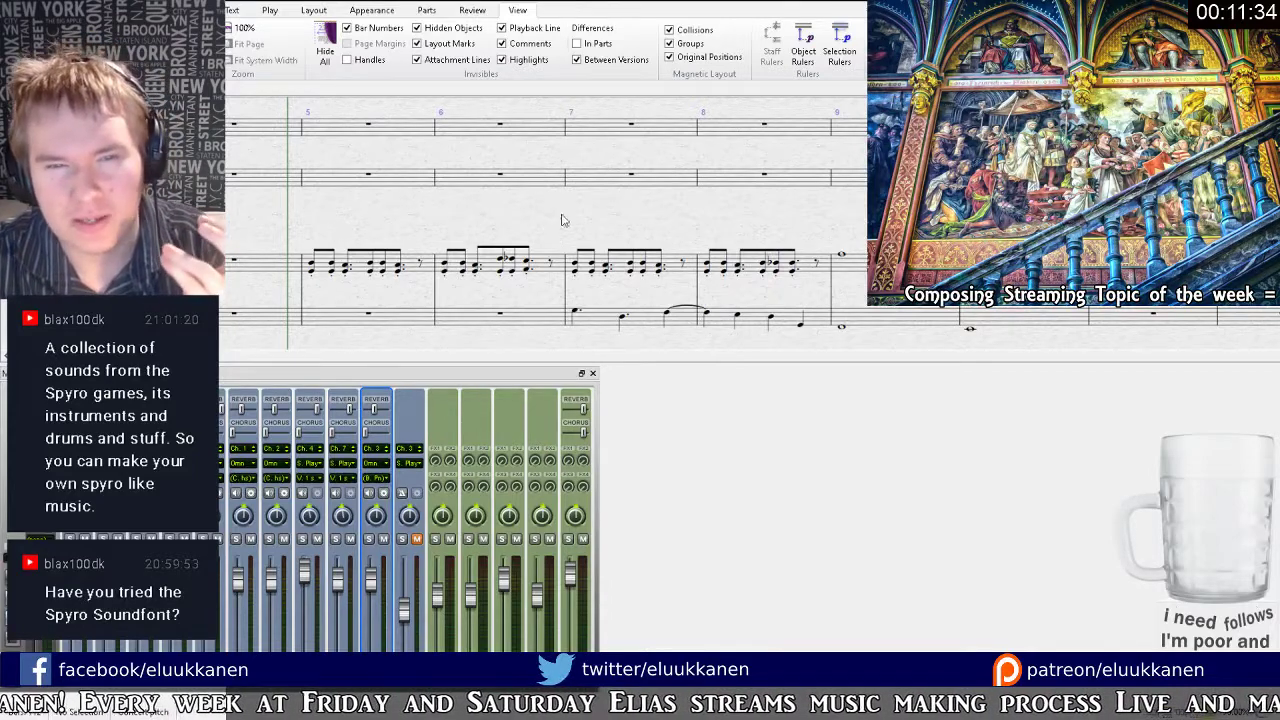
pyautogui.moveTo(604, 228); pyautogui.dragTo(560, 236)
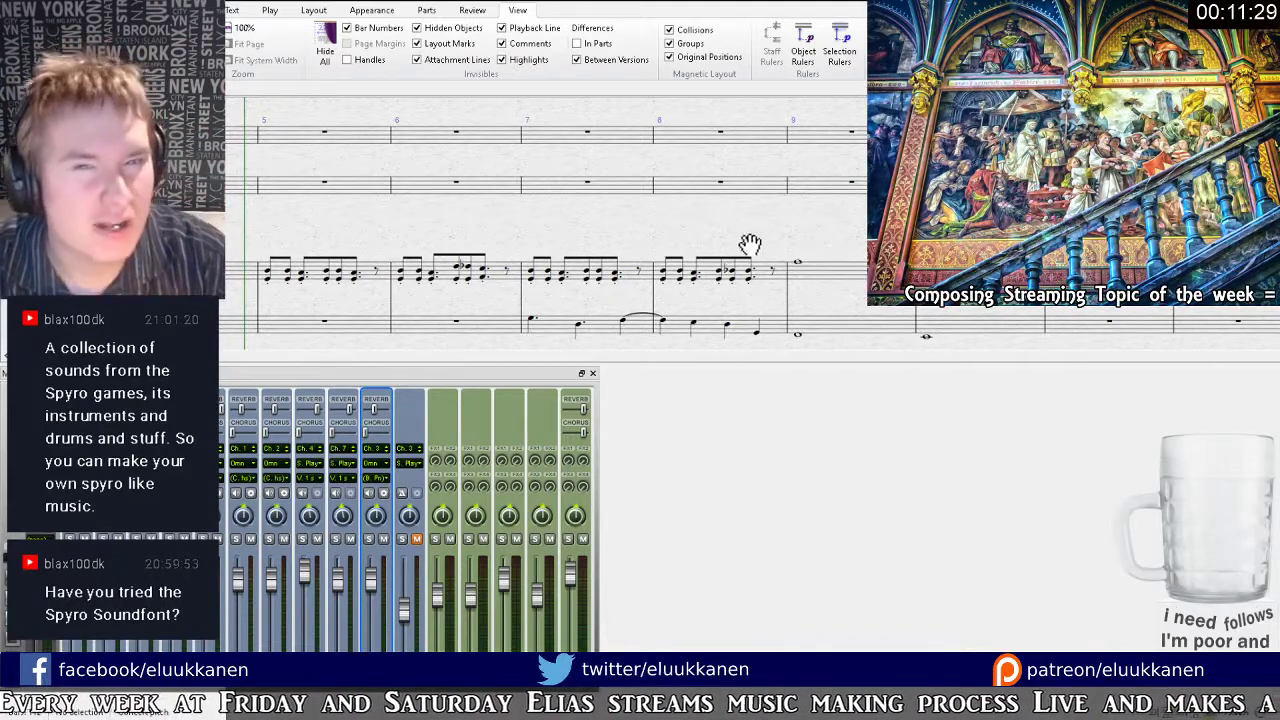
pyautogui.moveTo(749, 246); pyautogui.dragTo(694, 229)
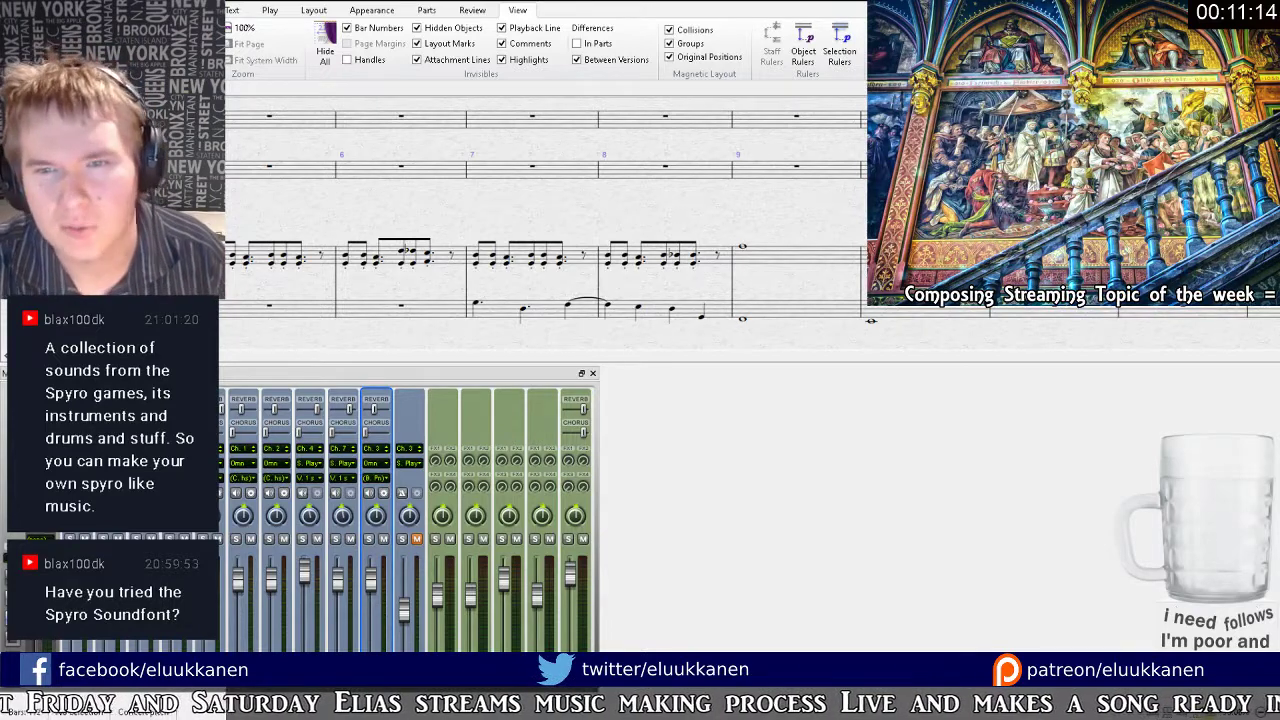
pyautogui.press('space')
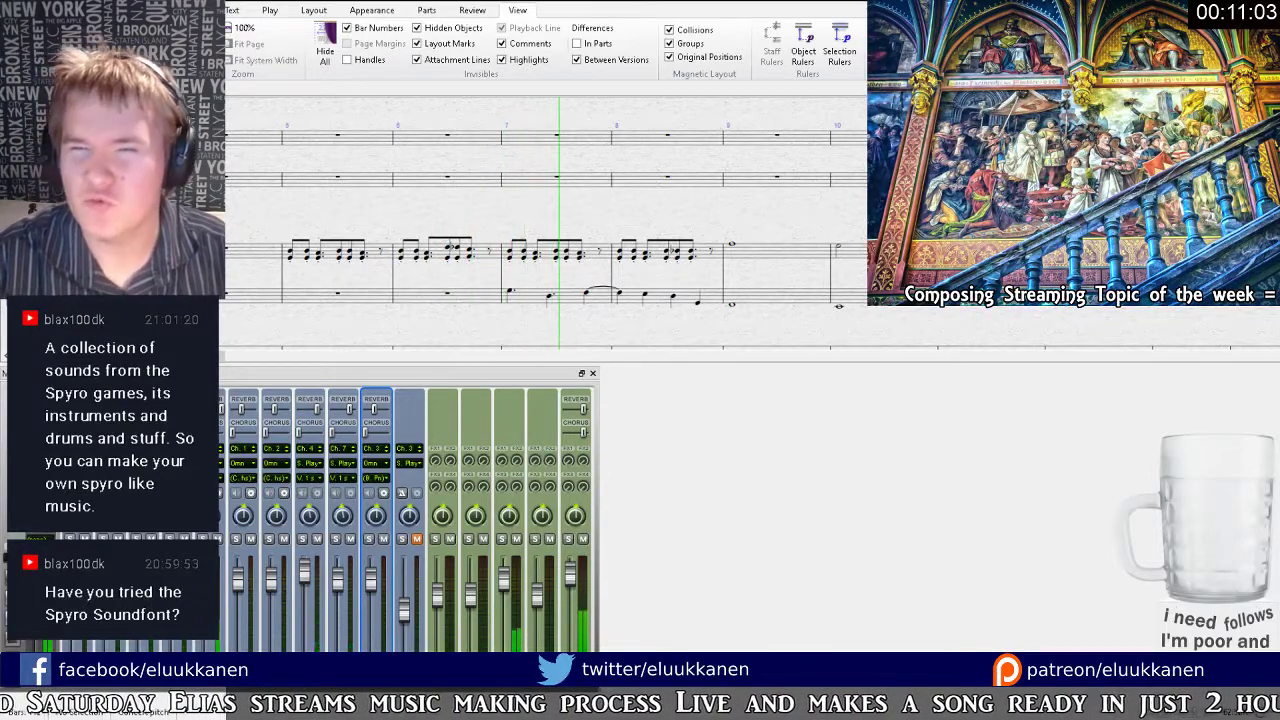
pyautogui.moveTo(784, 347); pyautogui.dragTo(651, 357)
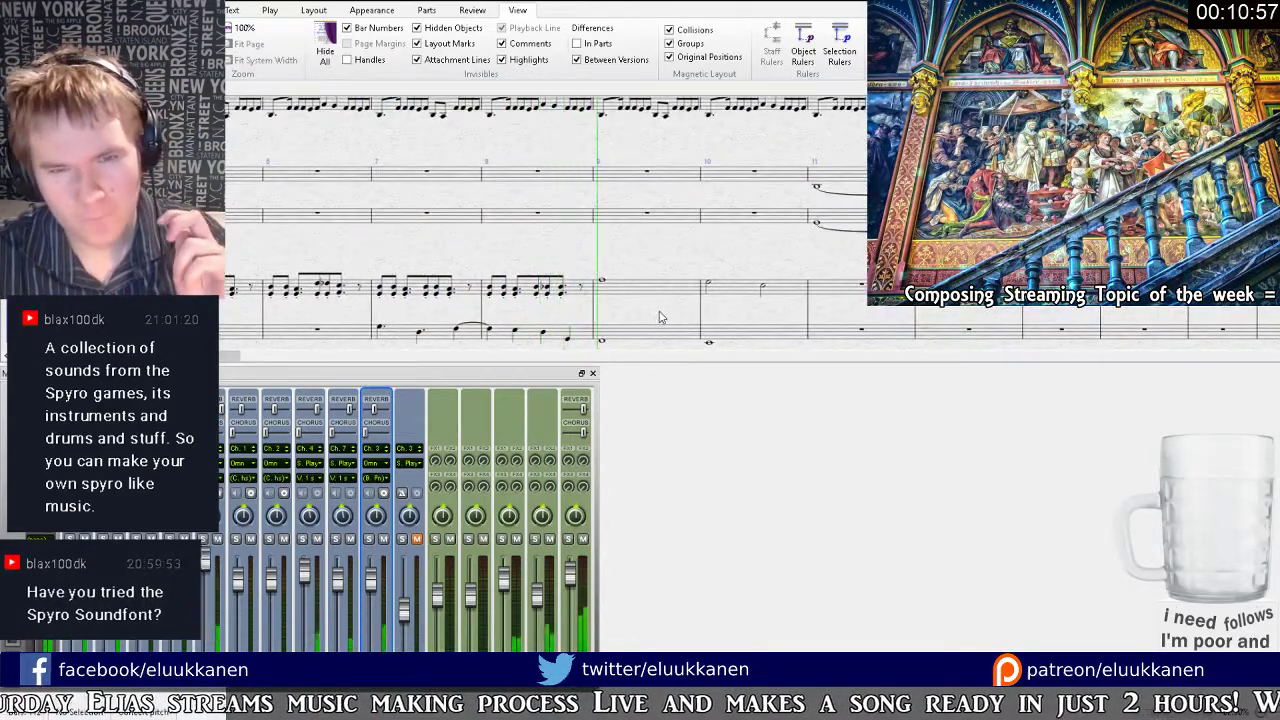
pyautogui.moveTo(753, 321); pyautogui.dragTo(639, 321)
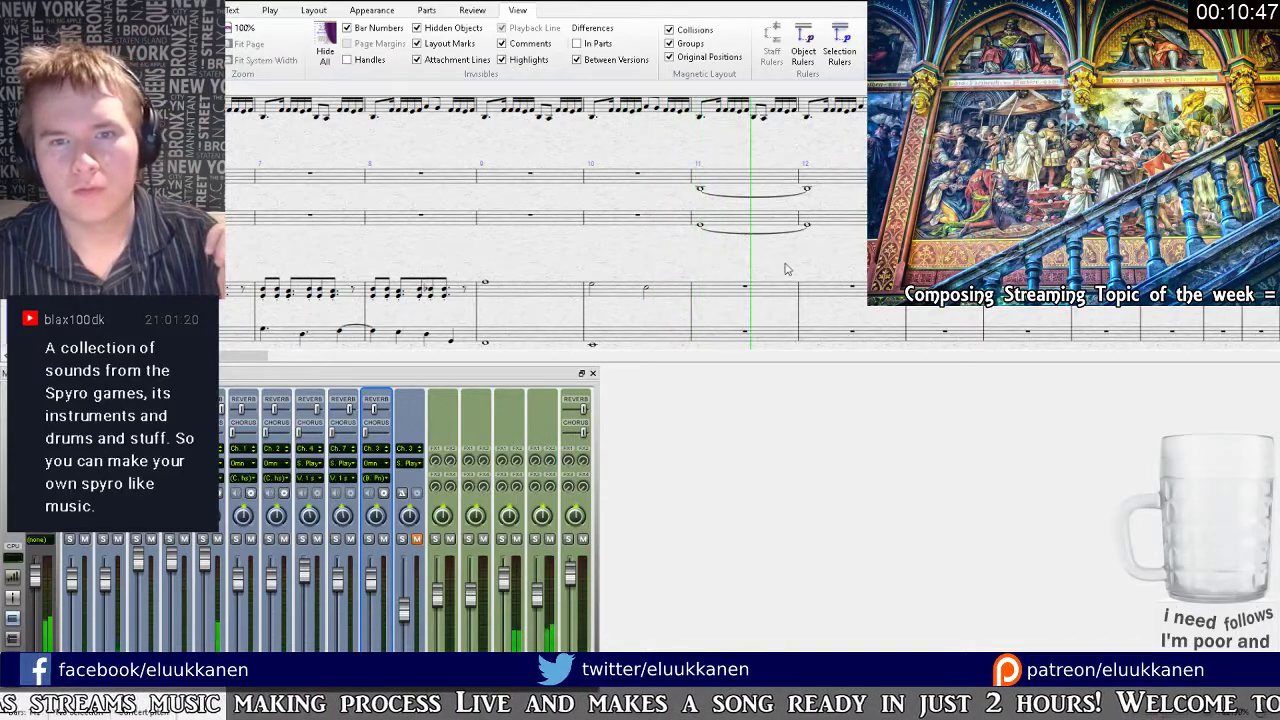
pyautogui.moveTo(812, 268); pyautogui.dragTo(540, 326)
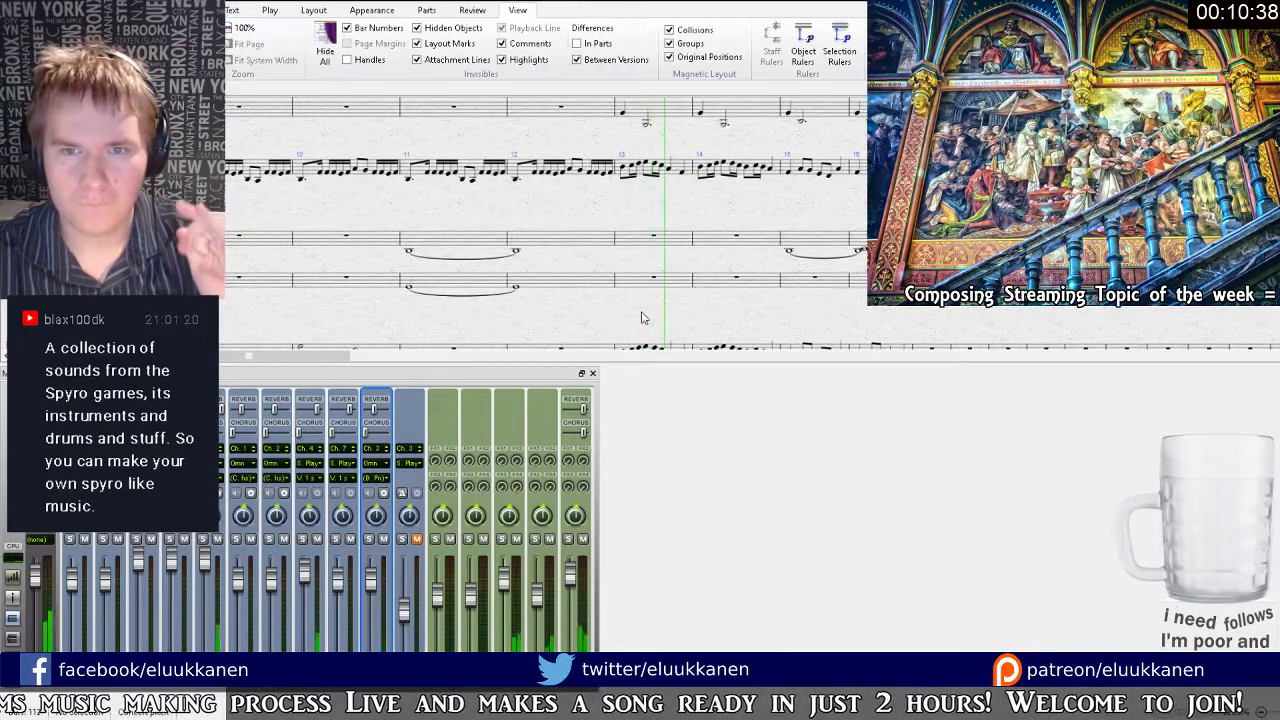
pyautogui.moveTo(684, 318); pyautogui.dragTo(673, 378)
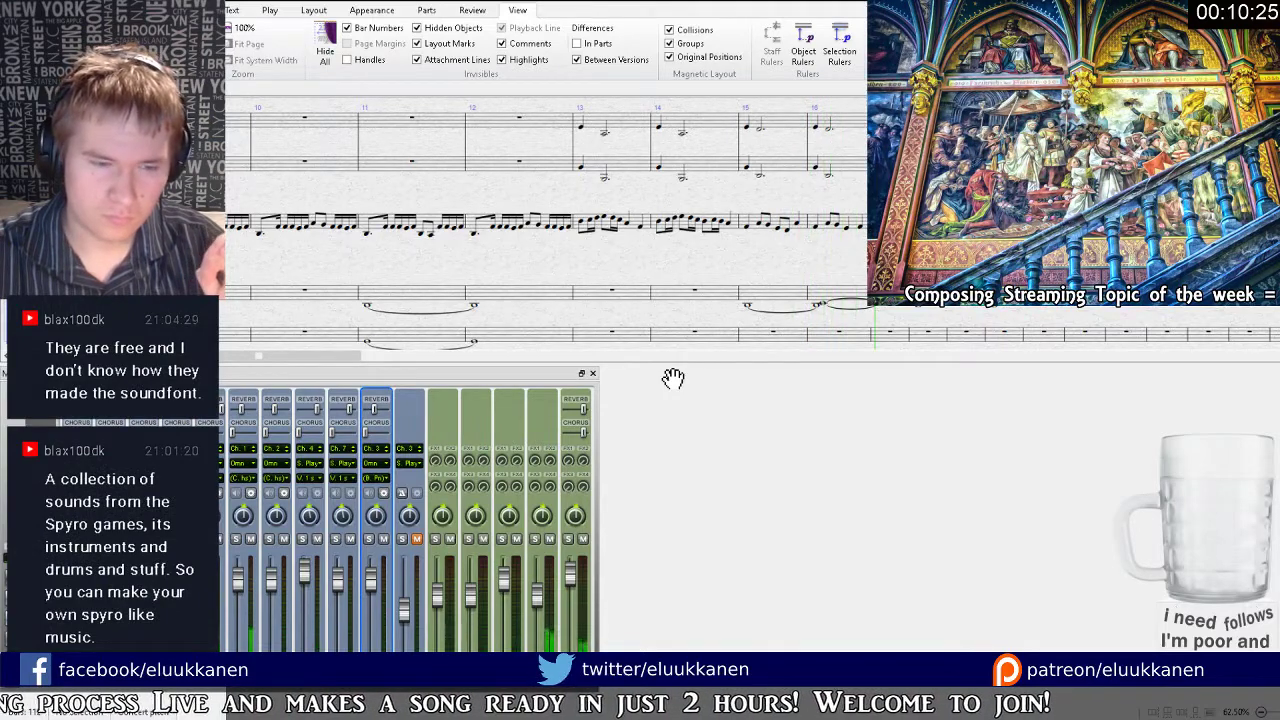
pyautogui.press('space')
pyautogui.hotkey('ctrl', '+')
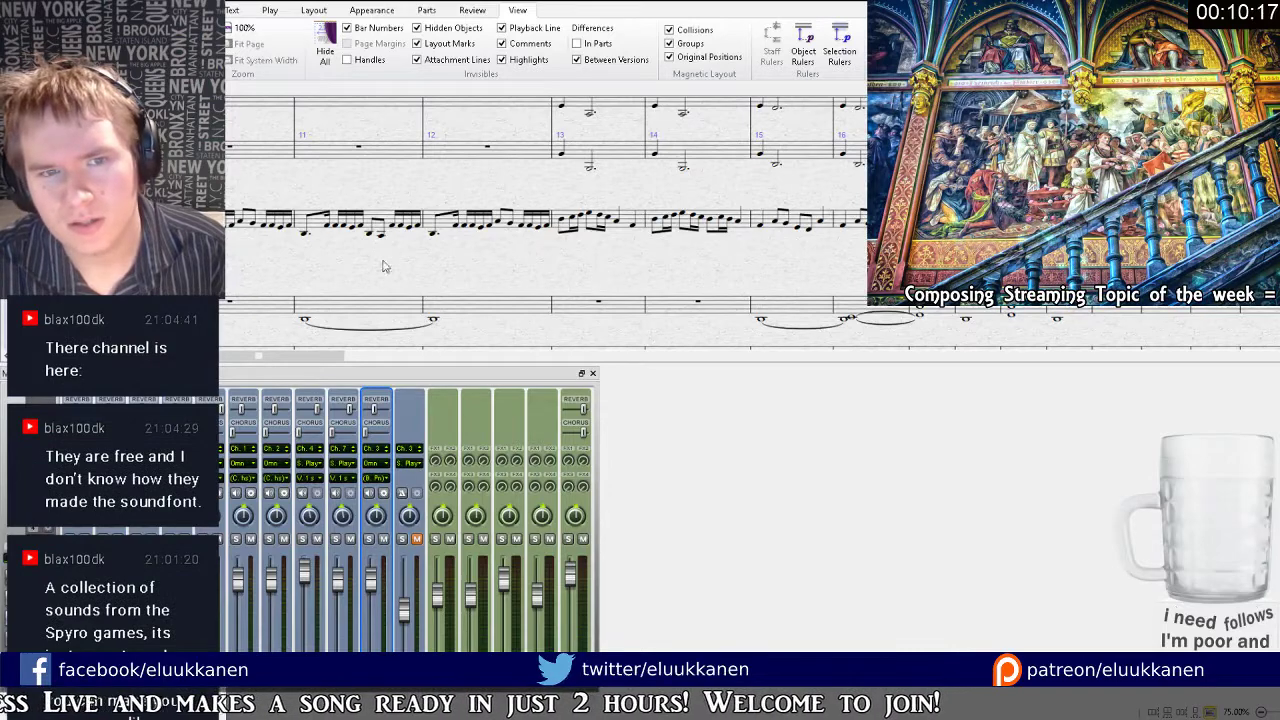
# Change the bar 12 whole note on the upper of the two staves above the violins to F3.
pyautogui.moveTo(385, 266); pyautogui.dragTo(862, 283)
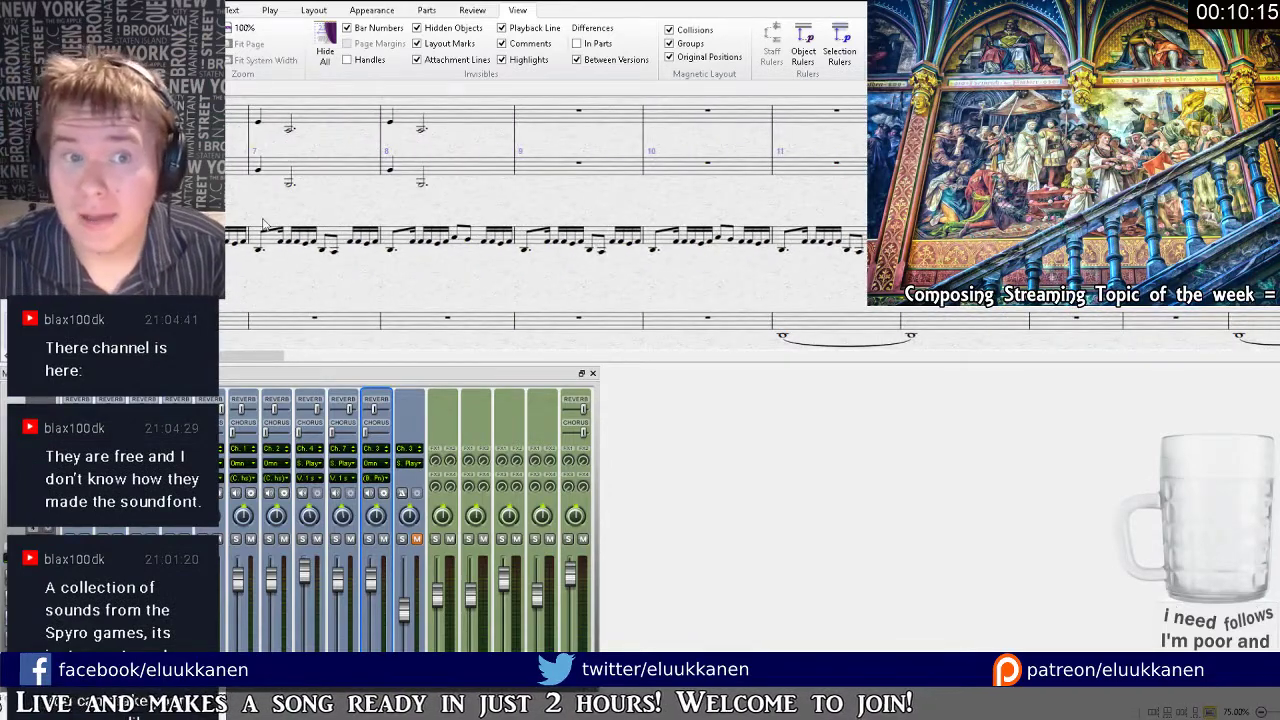
pyautogui.hscroll(-8, 262, 224)
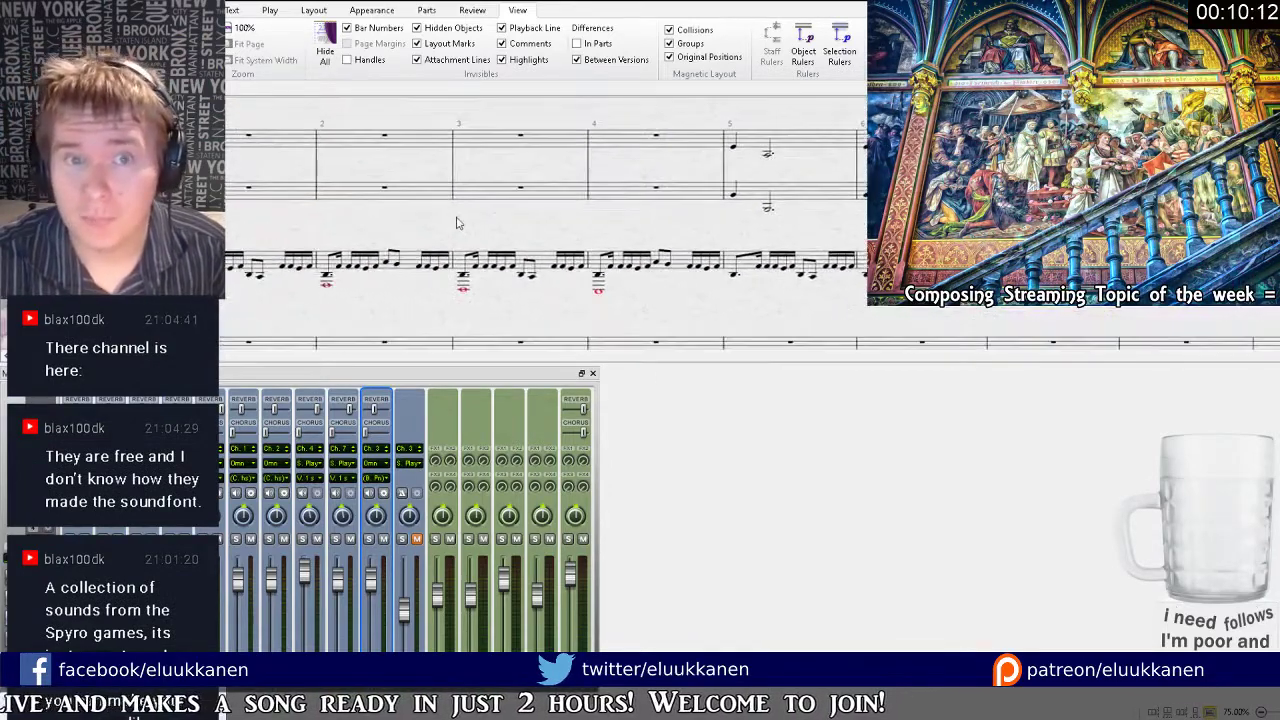
pyautogui.scroll(5, 456, 222)
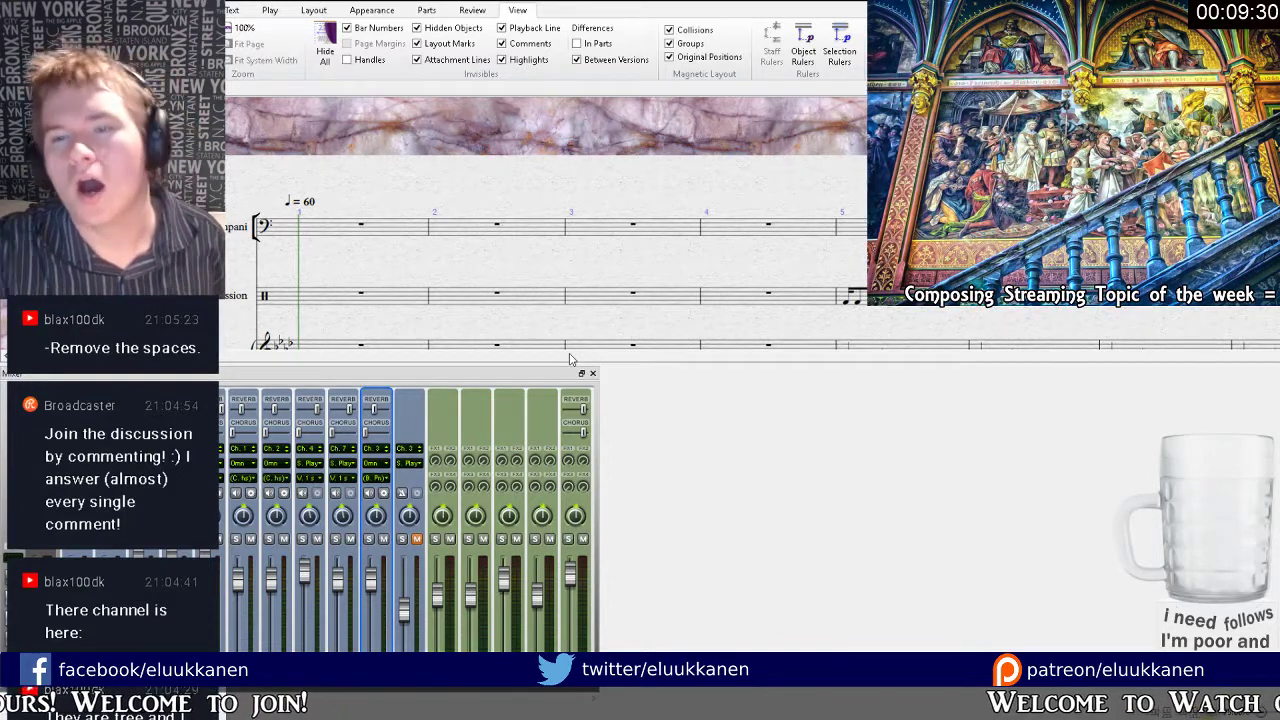
pyautogui.moveTo(749, 314); pyautogui.dragTo(323, 94)
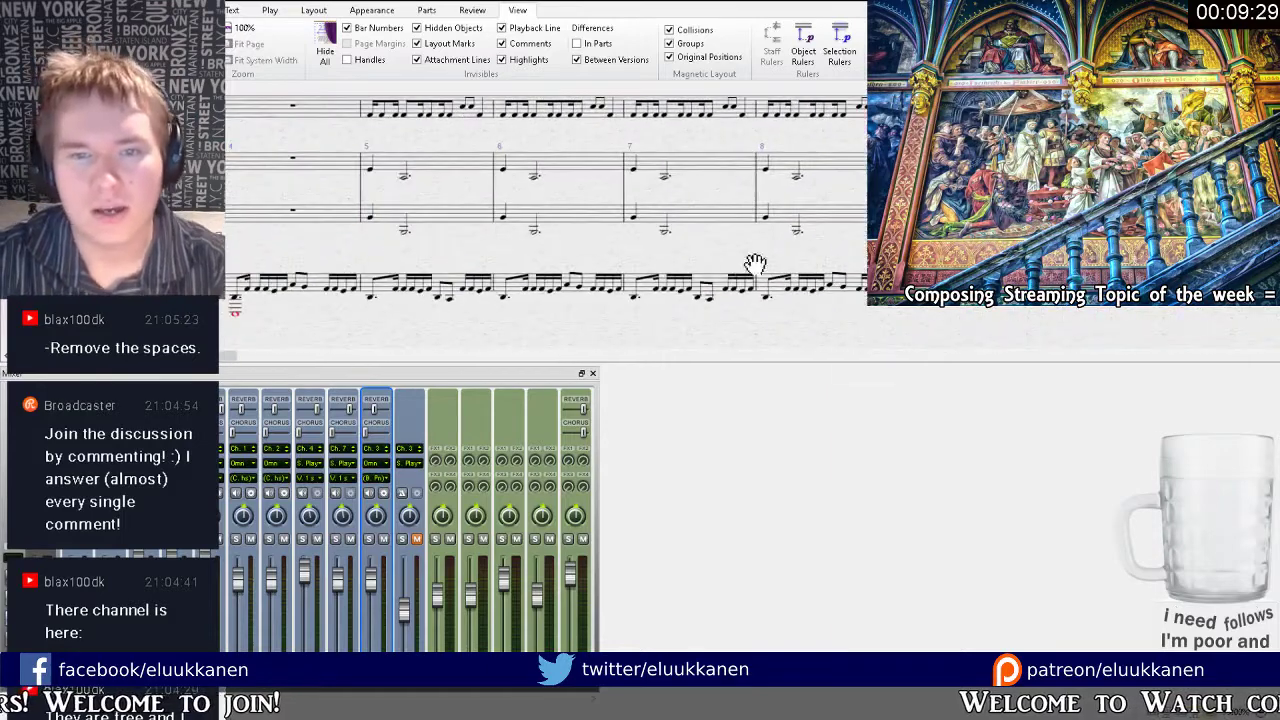
pyautogui.moveTo(749, 266); pyautogui.dragTo(453, 158)
pyautogui.moveTo(764, 236); pyautogui.dragTo(396, 64)
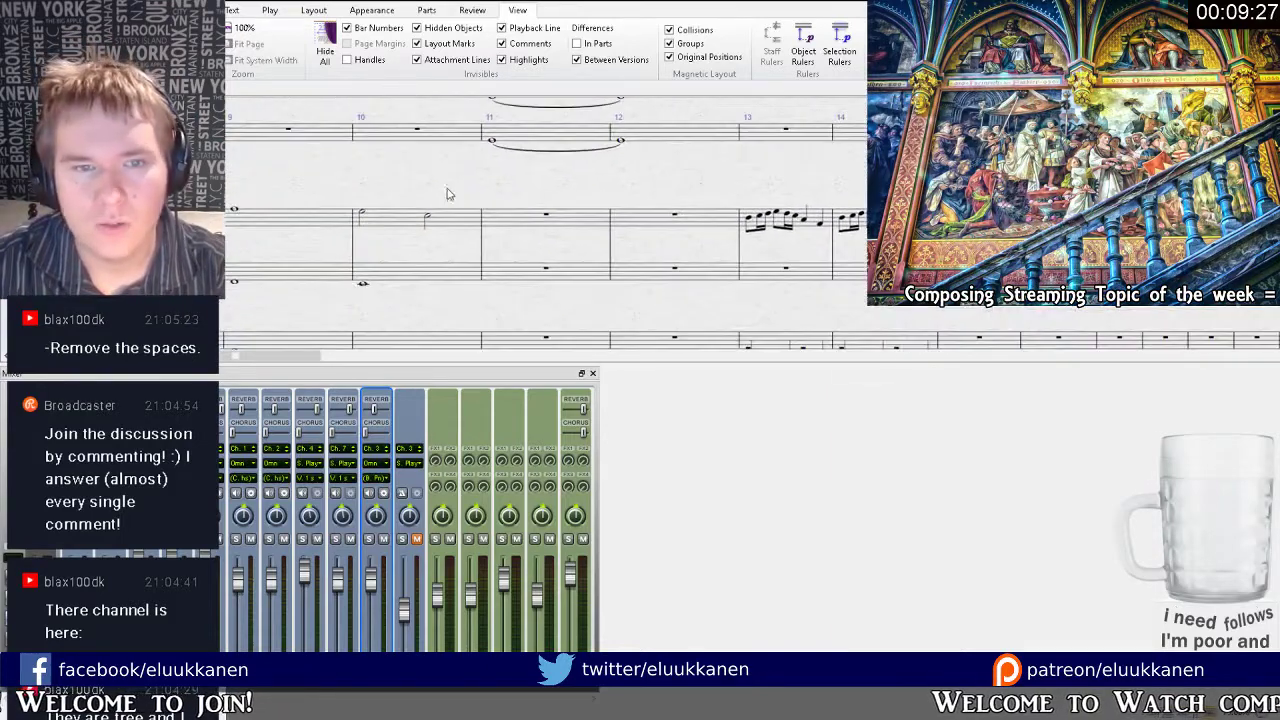
pyautogui.moveTo(449, 194); pyautogui.dragTo(569, 271)
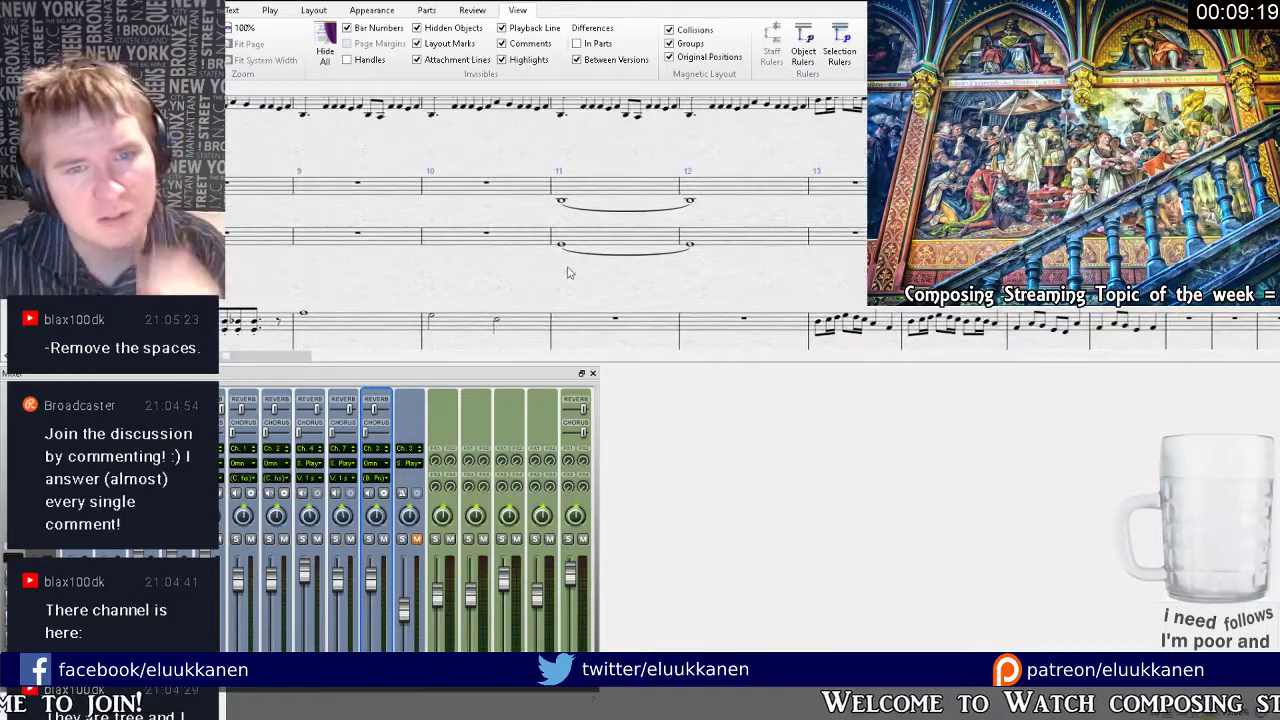
pyautogui.click(562, 246)
pyautogui.click(561, 202)
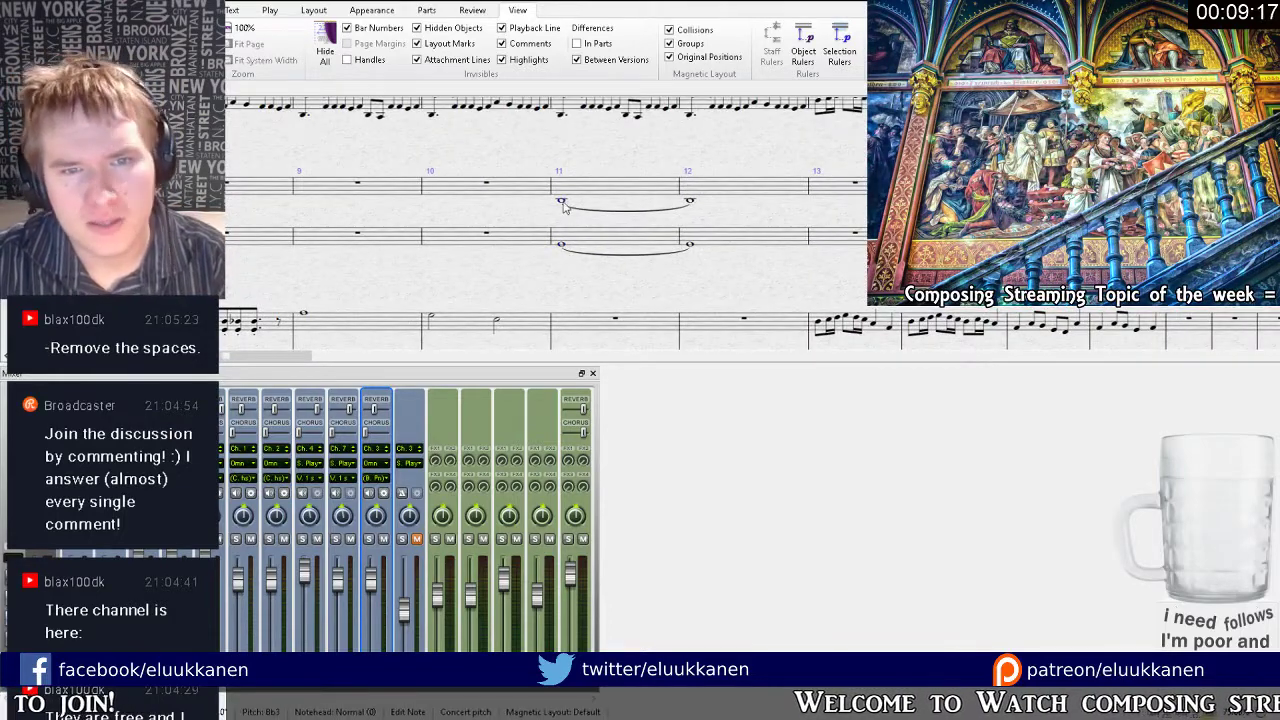
pyautogui.moveTo(692, 204); pyautogui.dragTo(563, 137)
pyautogui.moveTo(623, 214); pyautogui.dragTo(806, 229)
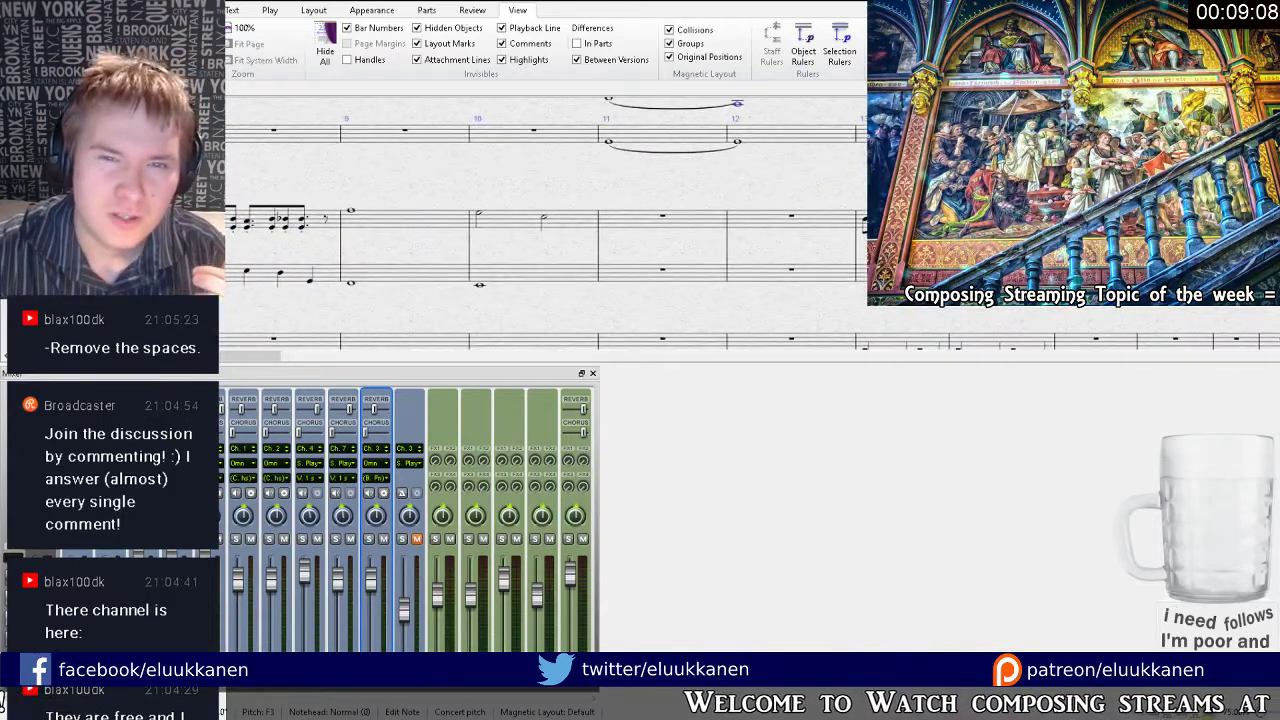
# Rewind to bar 11 and play the passage into bar 12 to hear the changed note.
pyautogui.press('[')
pyautogui.press('[')
pyautogui.press('[')
pyautogui.press('[')
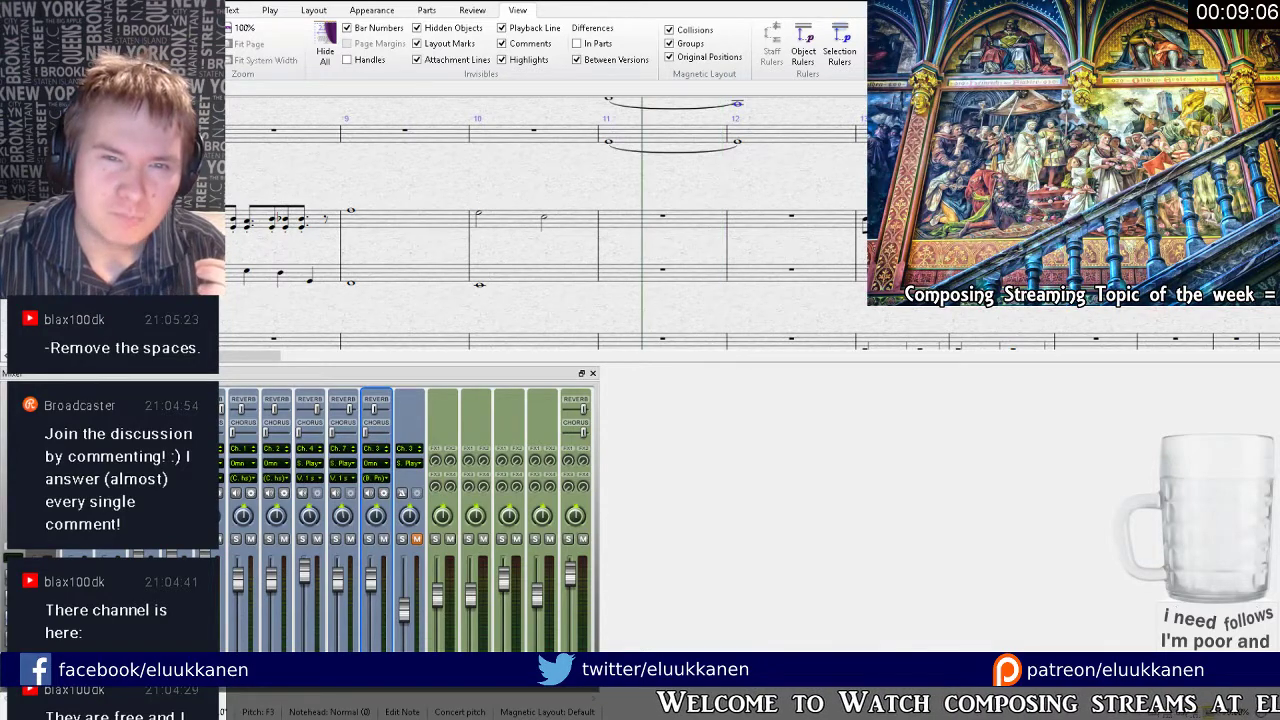
pyautogui.press('space')
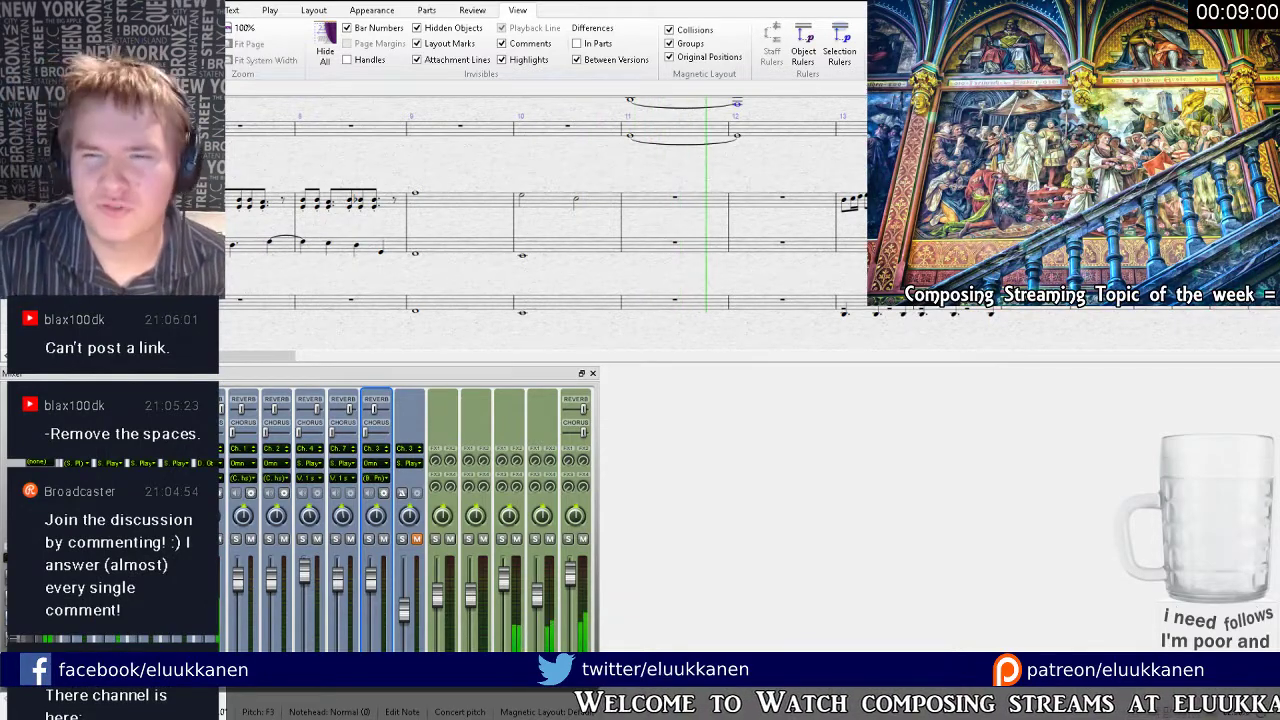
pyautogui.hotkey('ctrl', '+')
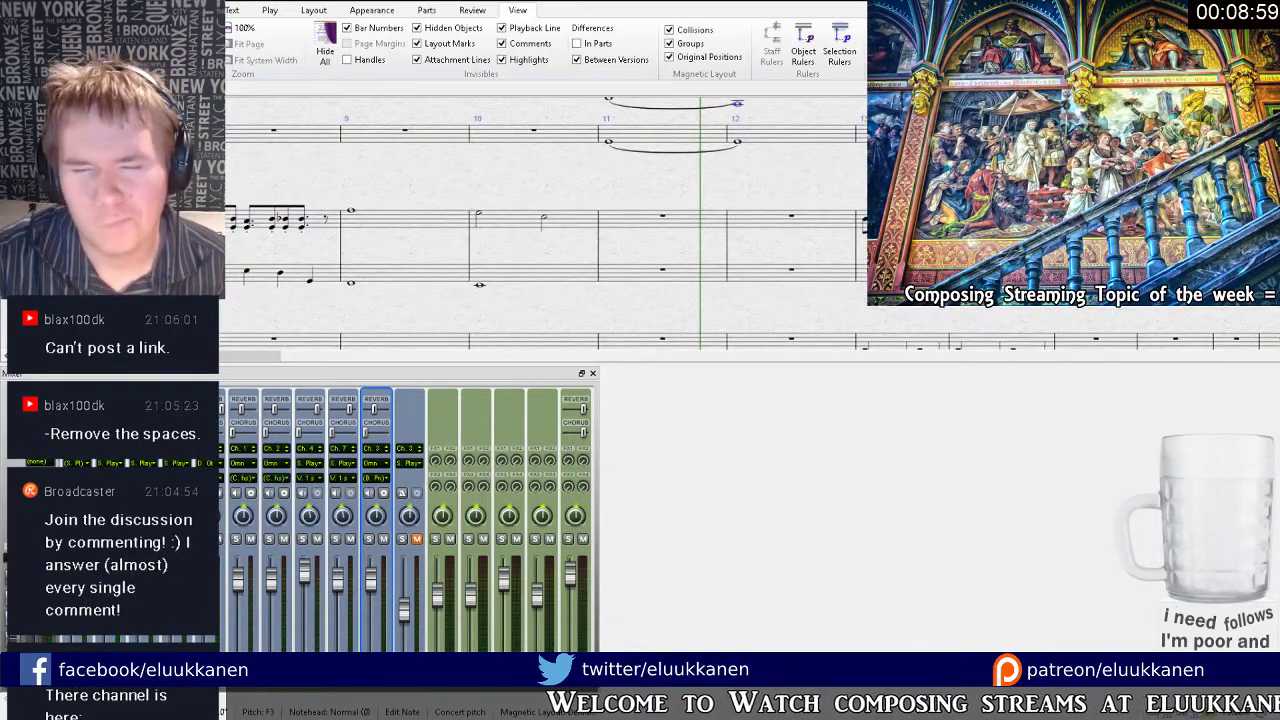
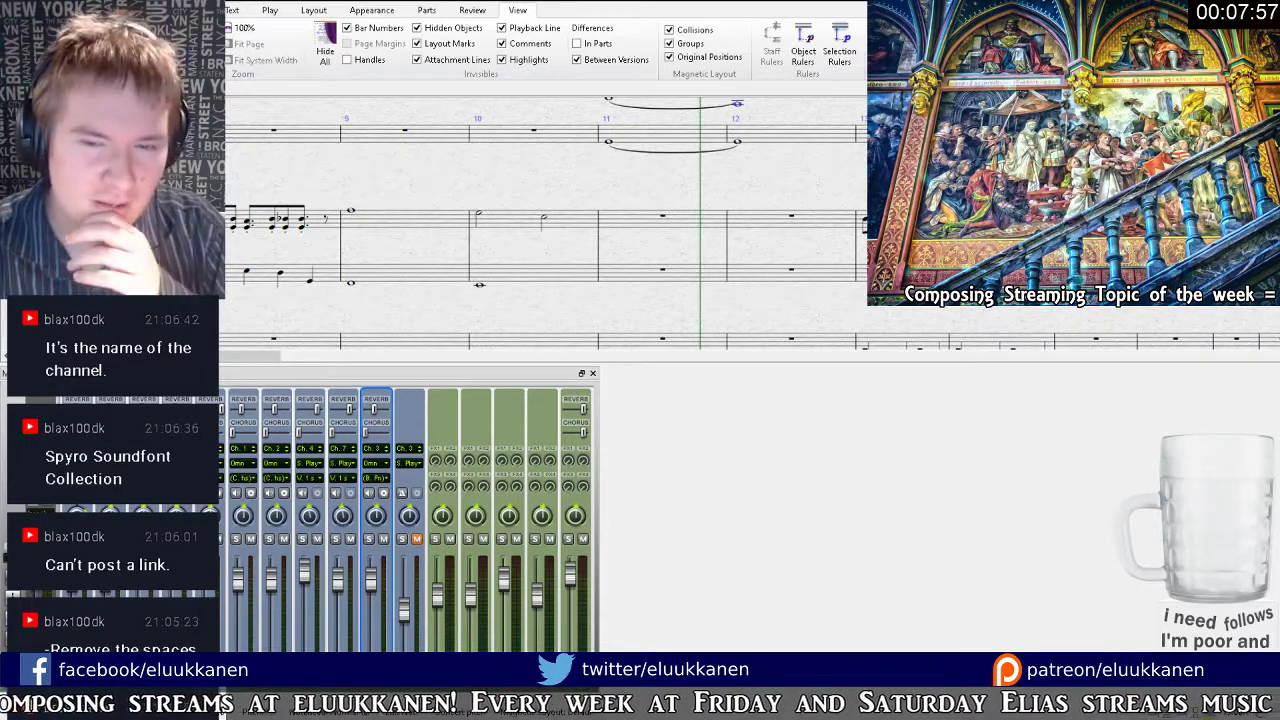
# Repeat the timpani pattern of bar 12 through bars 13 to 16.
pyautogui.moveTo(771, 300); pyautogui.dragTo(501, 337)
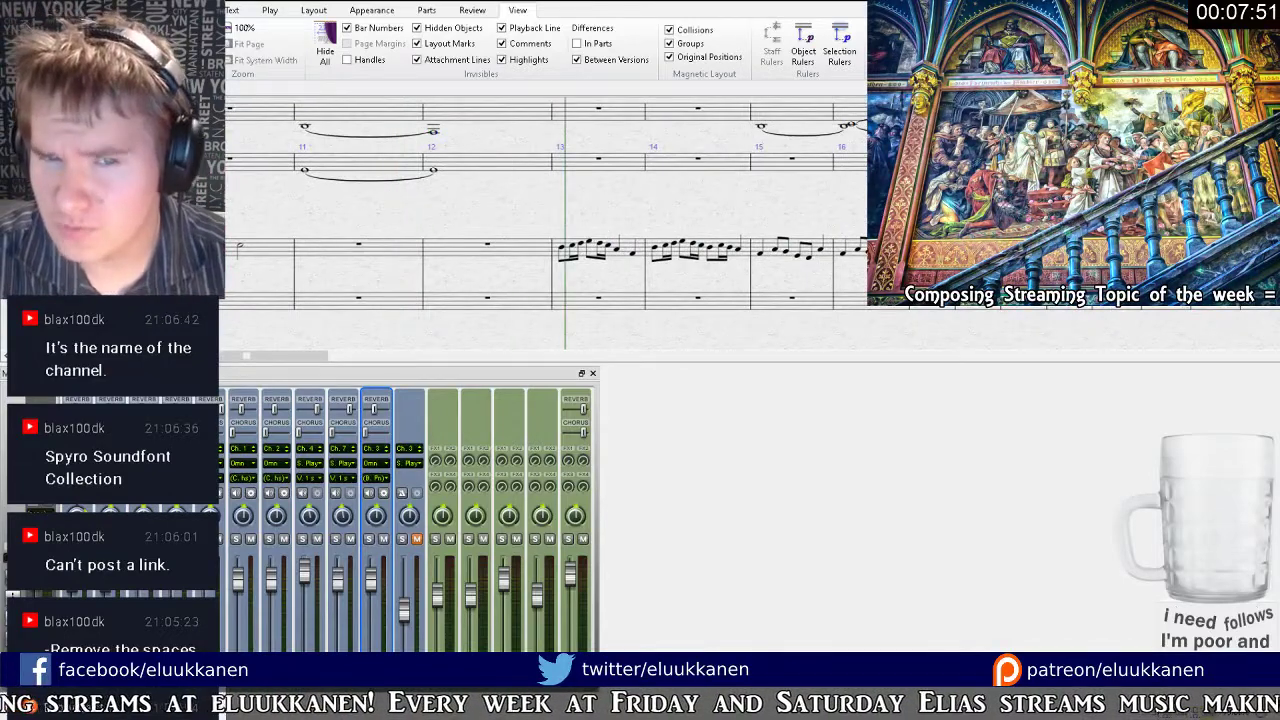
pyautogui.press('space')
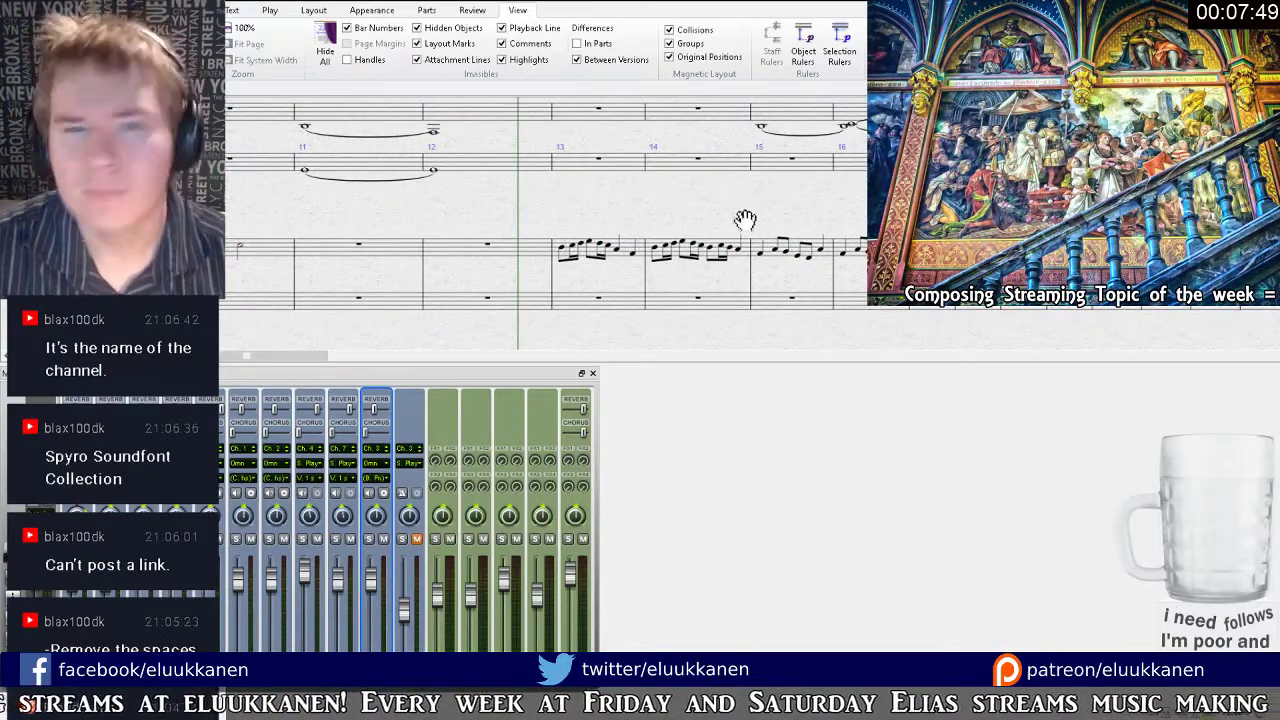
pyautogui.moveTo(745, 219); pyautogui.dragTo(688, 285)
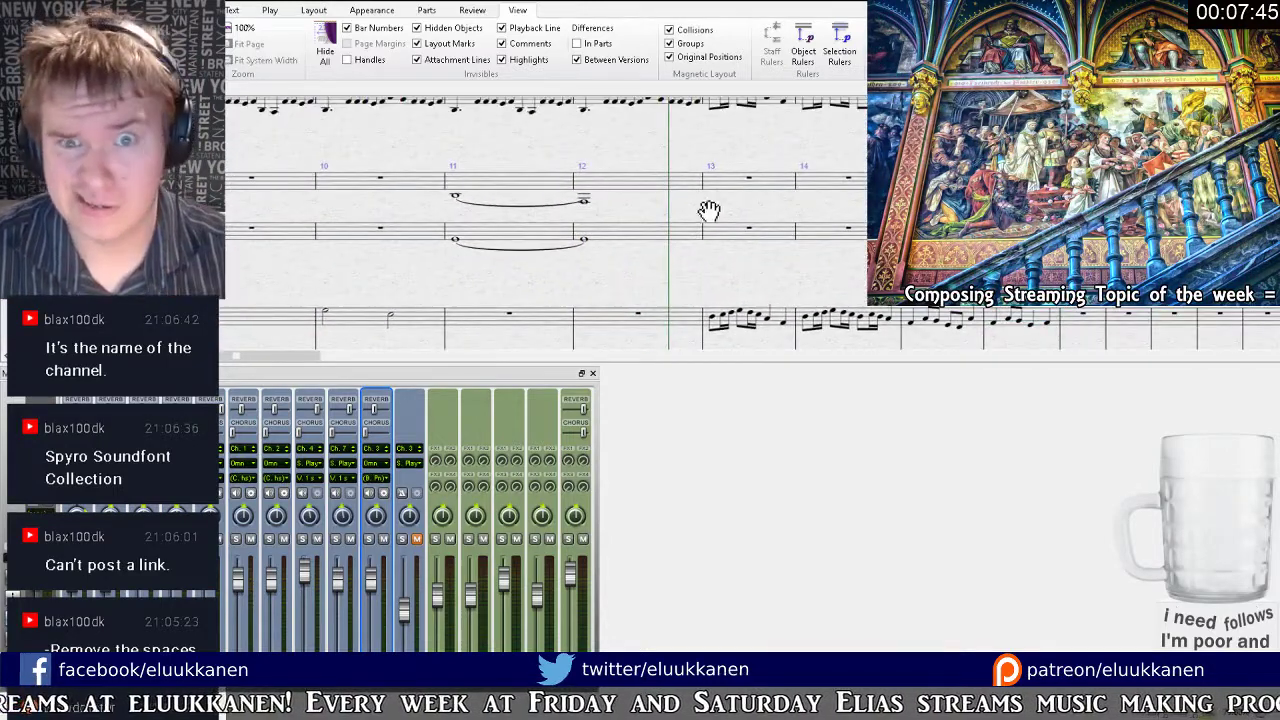
pyautogui.moveTo(709, 211); pyautogui.dragTo(667, 242)
pyautogui.moveTo(652, 175); pyautogui.dragTo(517, 277)
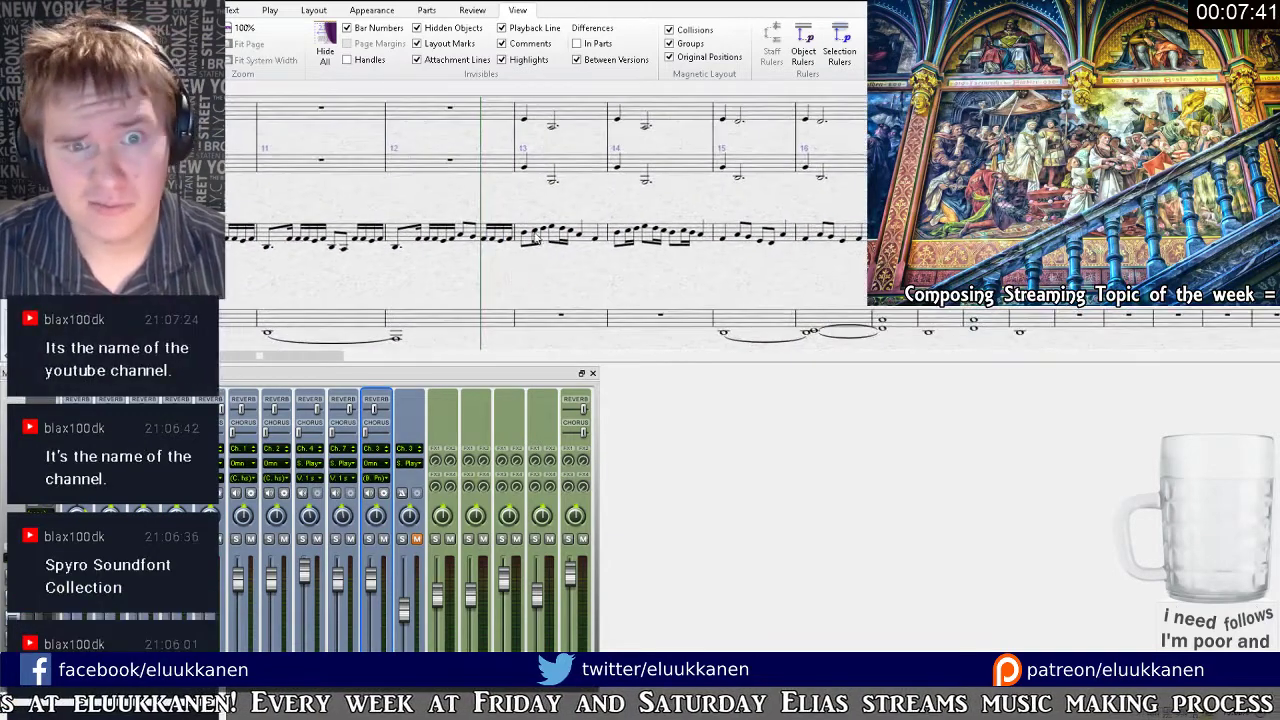
pyautogui.moveTo(584, 203); pyautogui.dragTo(569, 354)
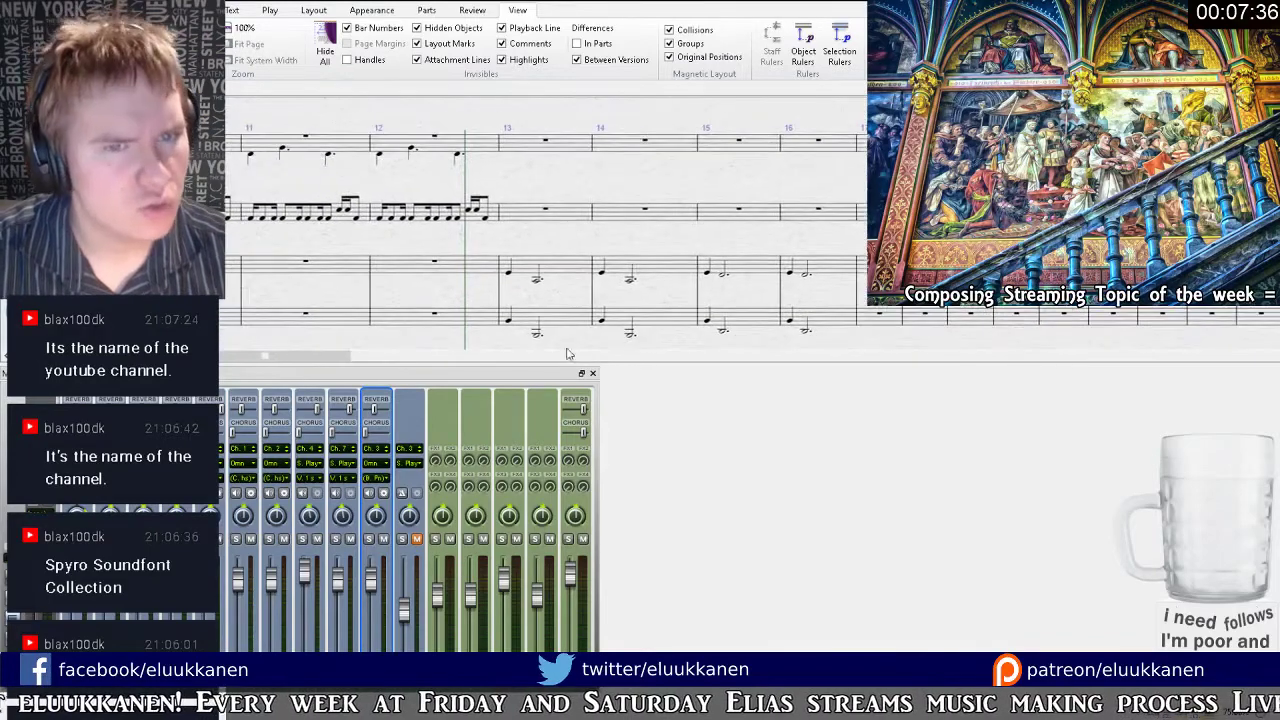
pyautogui.click(507, 275)
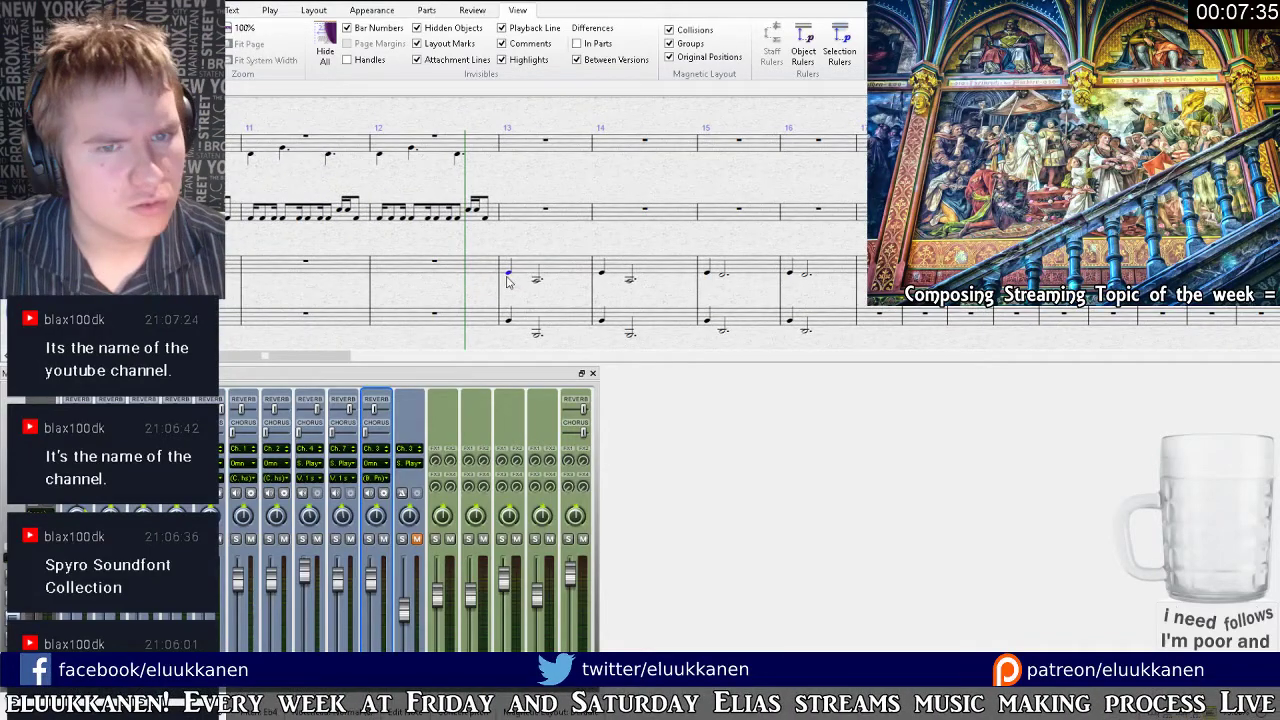
pyautogui.moveTo(543, 258); pyautogui.dragTo(550, 312)
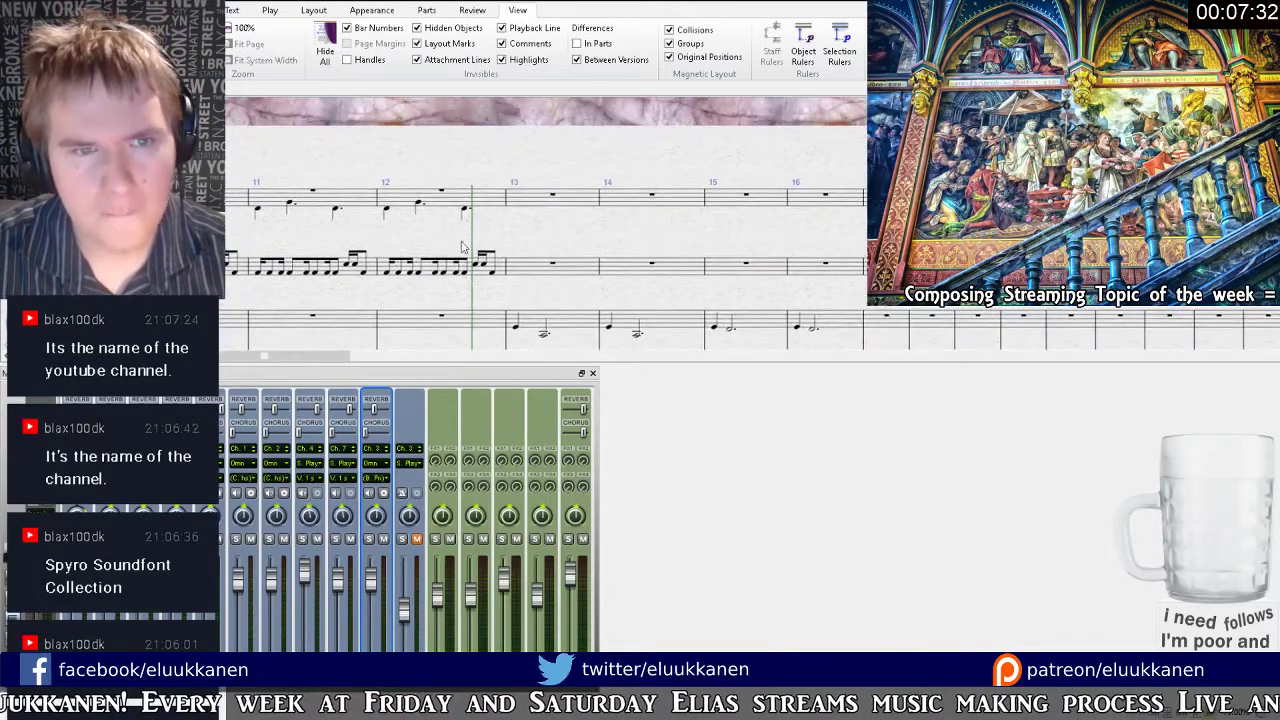
pyautogui.click(444, 198)
pyautogui.moveTo(312, 183); pyautogui.dragTo(463, 185)
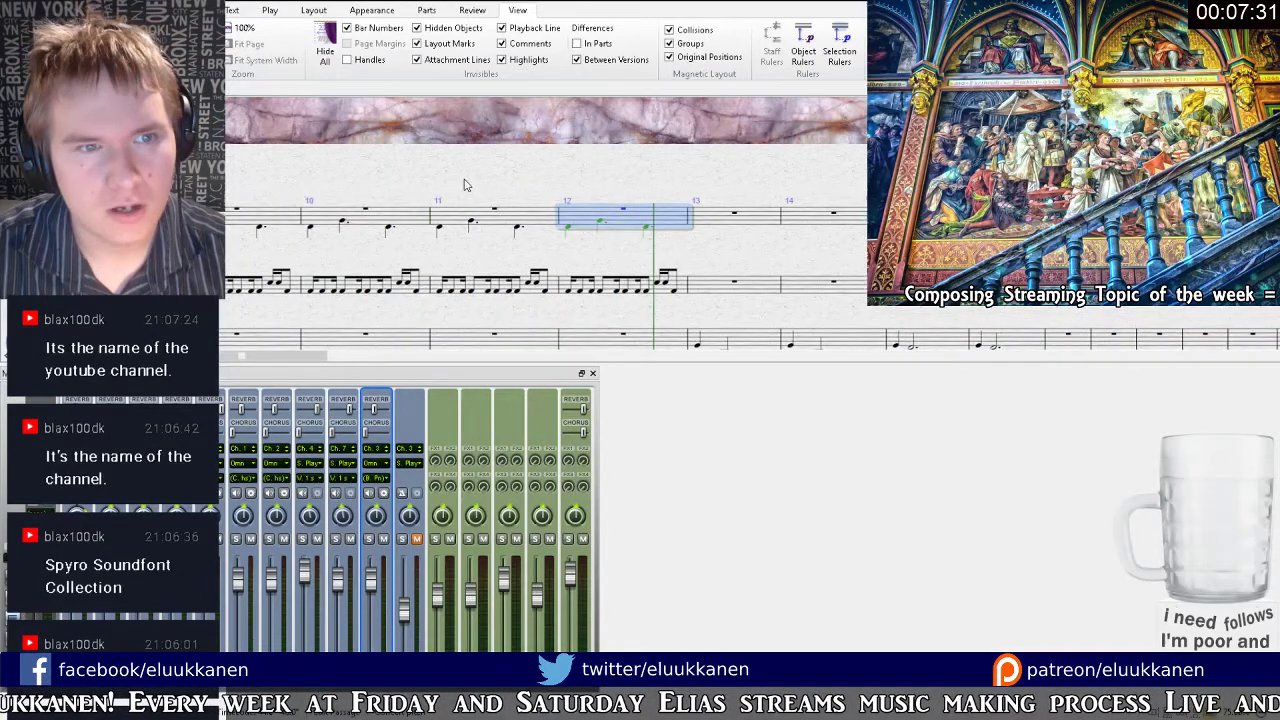
pyautogui.press('r')
pyautogui.moveTo(697, 243); pyautogui.dragTo(781, 229)
# Repeat the percussion rhythm of bars 9 to 12 into bars 13 to 16.
pyautogui.click(716, 277)
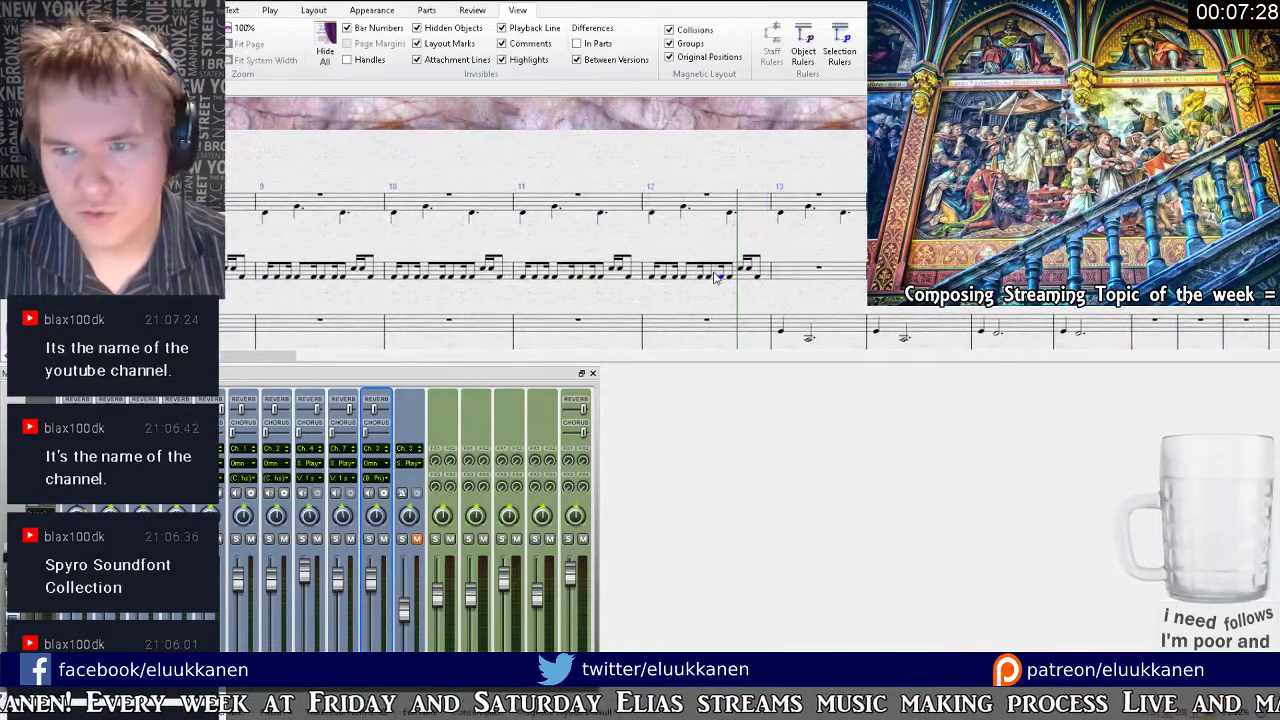
pyautogui.keyDown('shift'); pyautogui.click(300, 277); pyautogui.keyUp('shift')
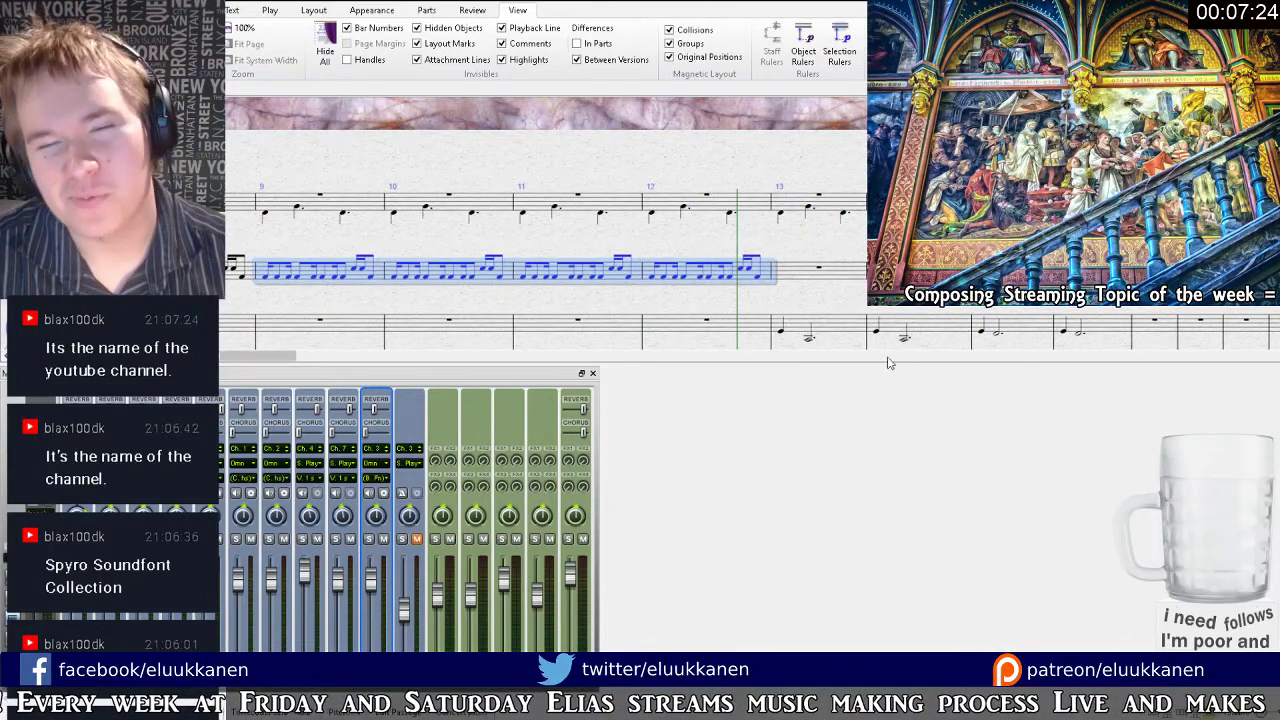
pyautogui.press('r')
pyautogui.press('Escape')
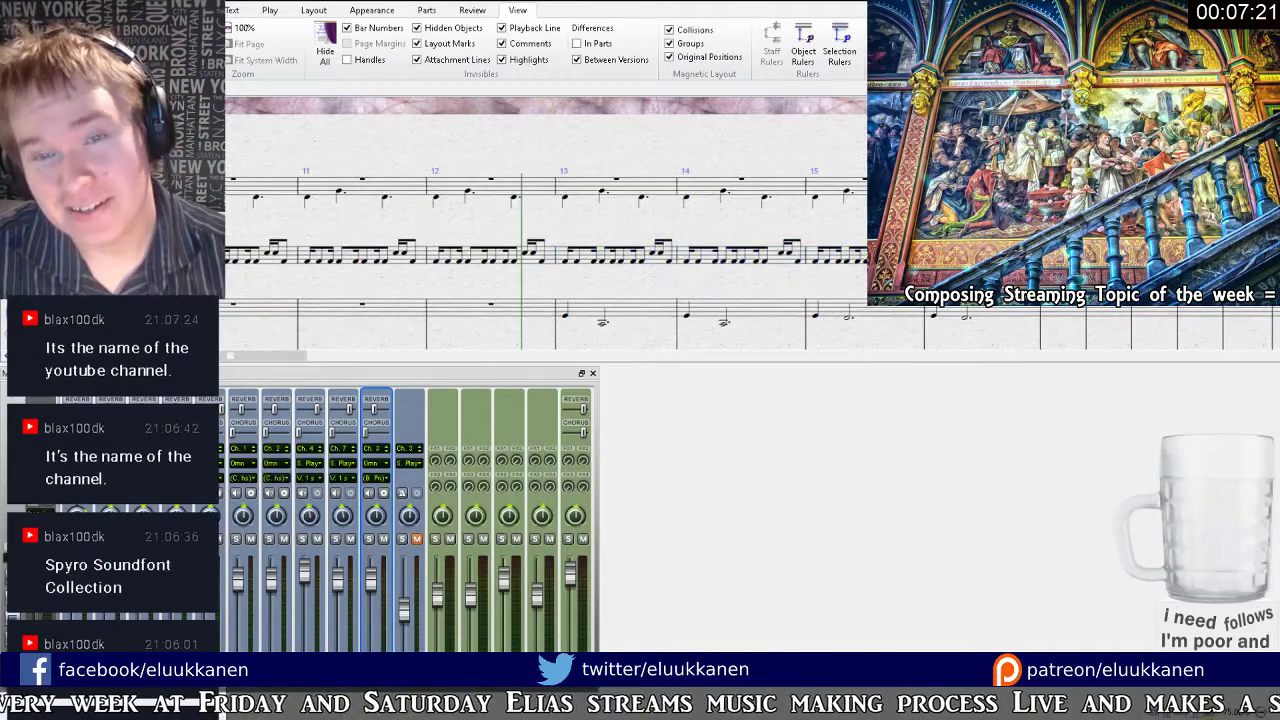
# Play the piece through bar 16 to review the extended timpani and percussion parts.
pyautogui.press('space')
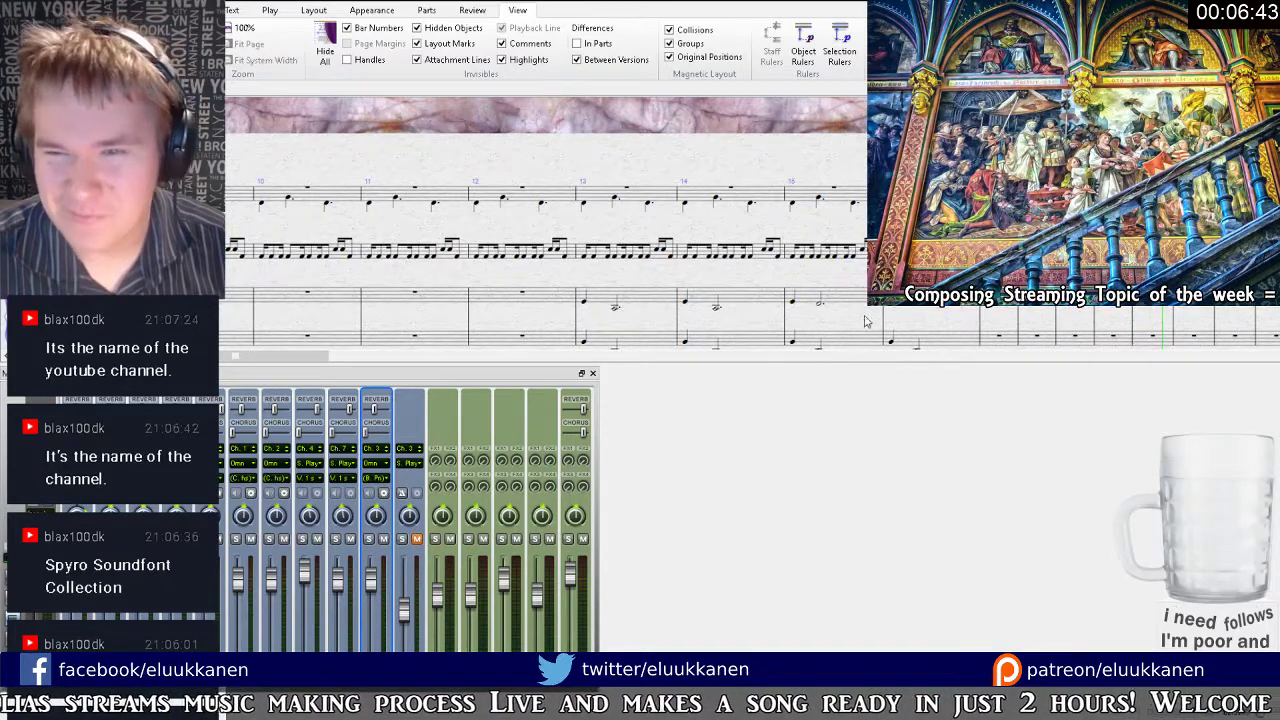
pyautogui.moveTo(866, 320); pyautogui.dragTo(655, 250)
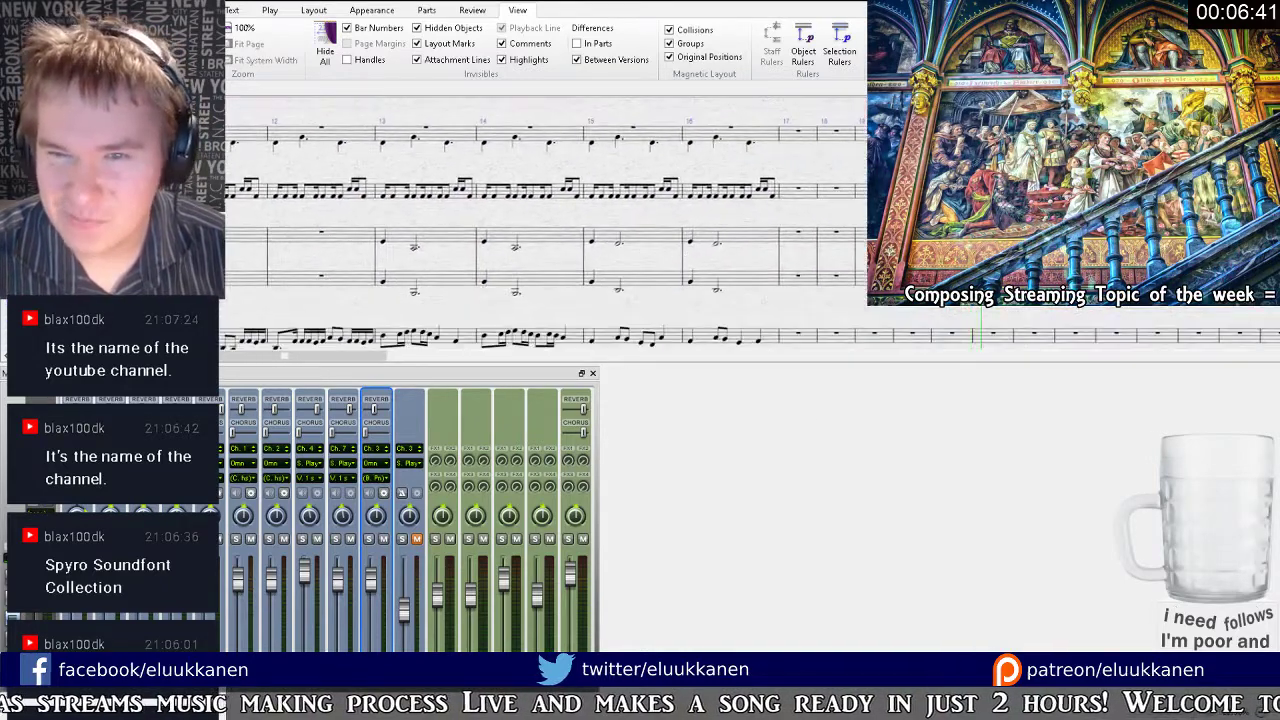
pyautogui.press('space')
pyautogui.hotkey('ctrl', '+')
pyautogui.moveTo(880, 214); pyautogui.dragTo(735, 227)
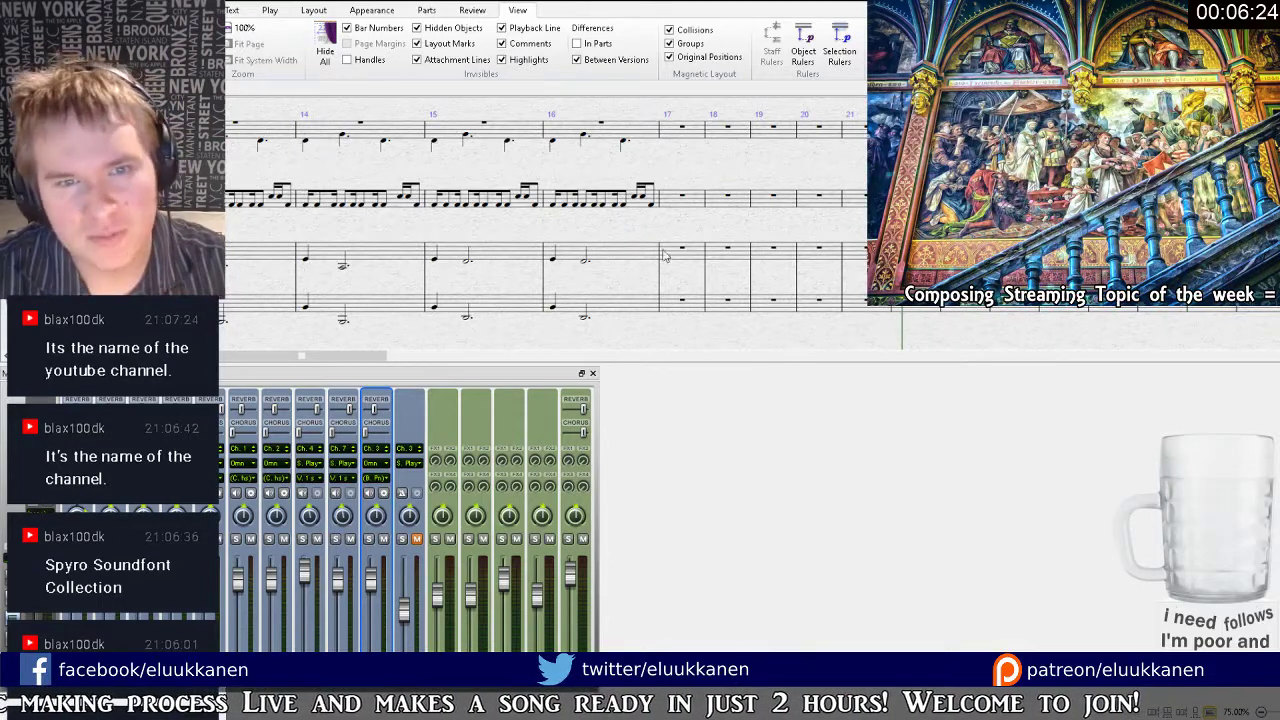
# Mark the start of bar 13 with a double barline.
pyautogui.scroll(-3, 851, 194)
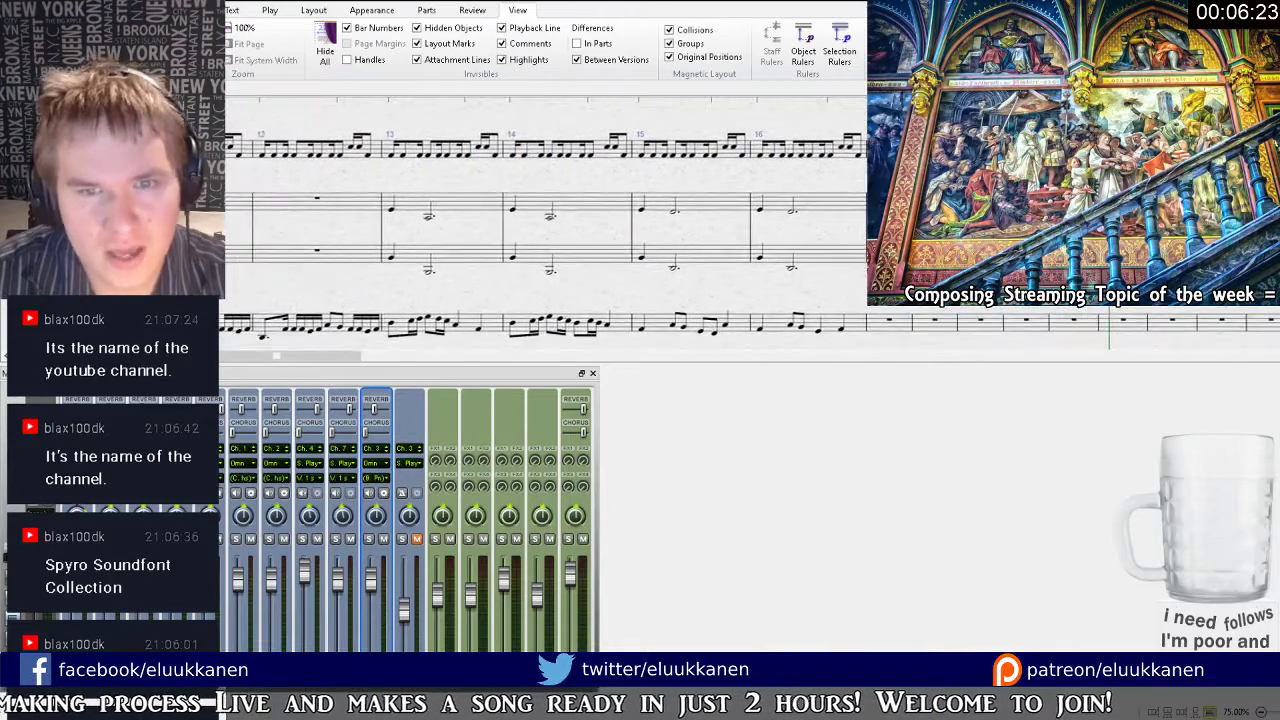
pyautogui.press('[')
pyautogui.press('[')
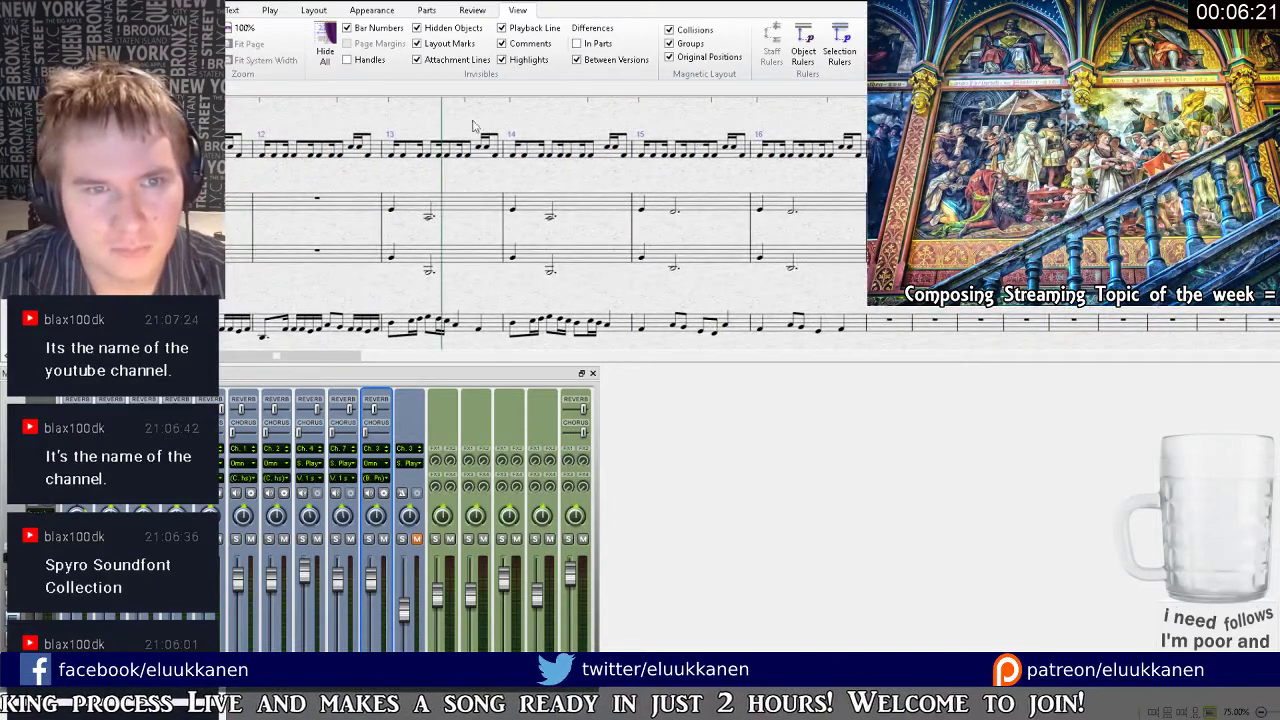
pyautogui.moveTo(473, 126); pyautogui.dragTo(526, 172)
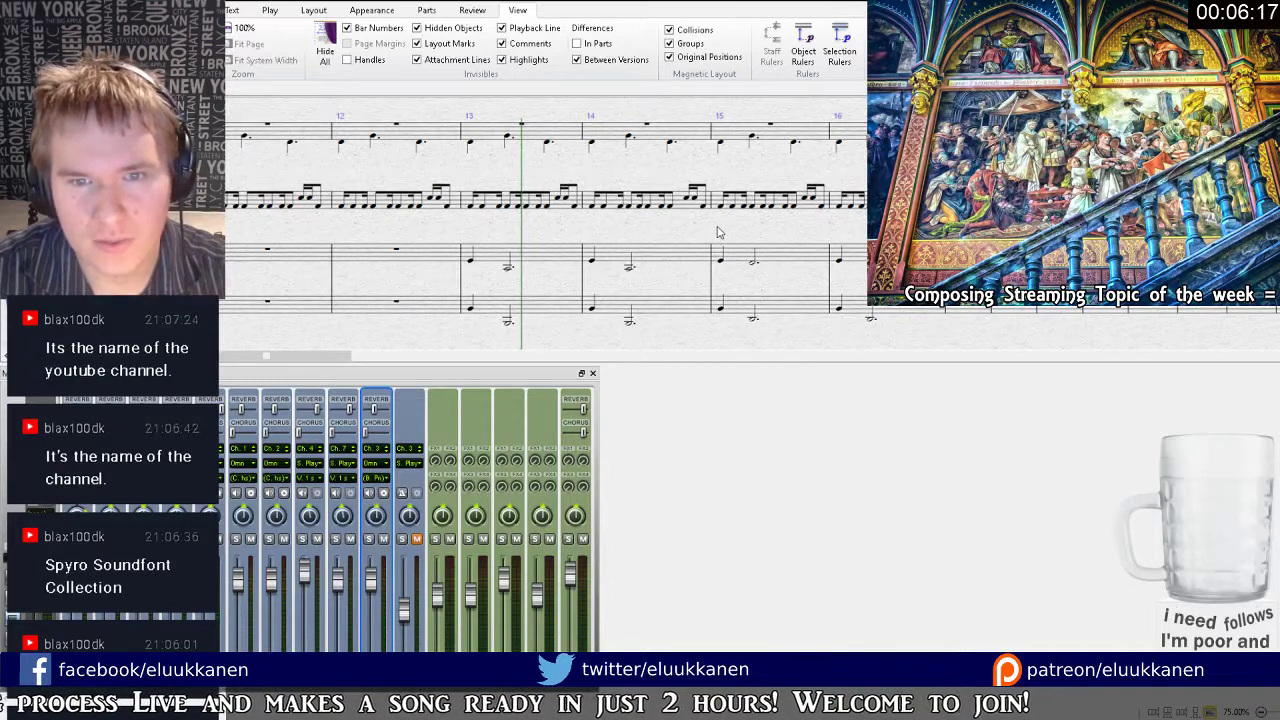
pyautogui.click(464, 163)
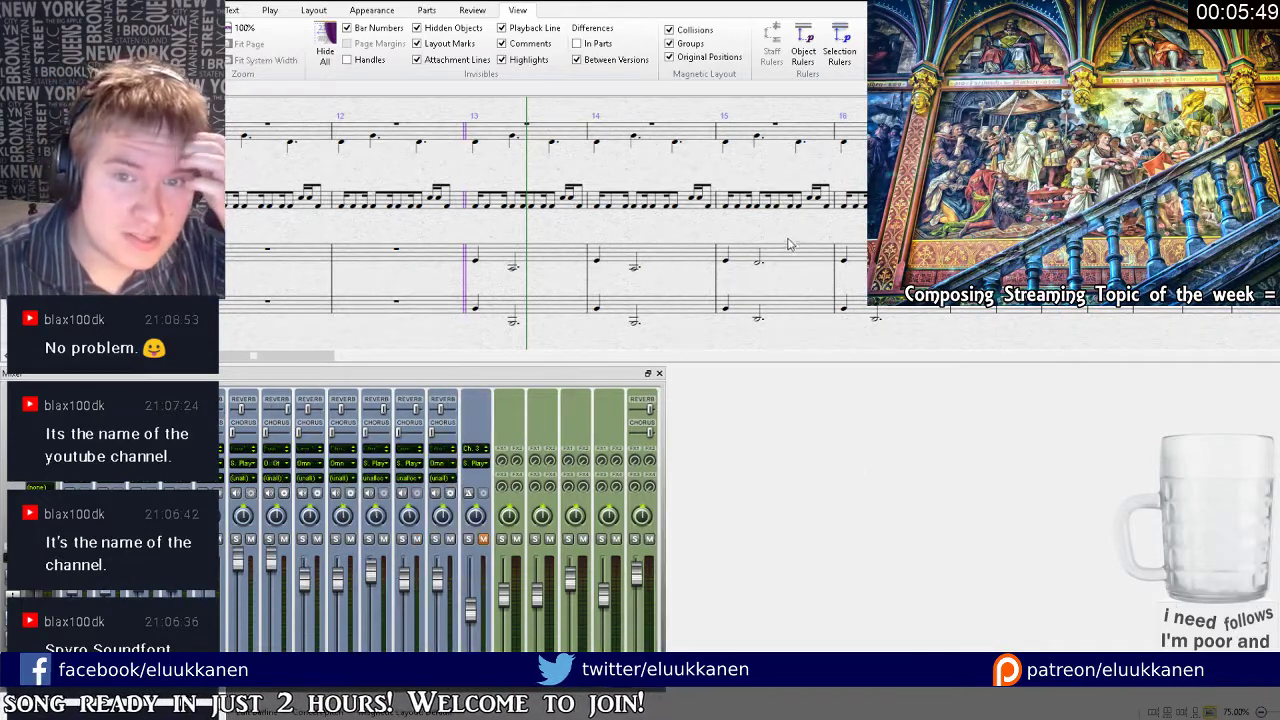
# Enter a two-note whole-note chord in bar 13 on the upper of the two empty staves above the timpani.
pyautogui.moveTo(788, 245); pyautogui.dragTo(807, 429)
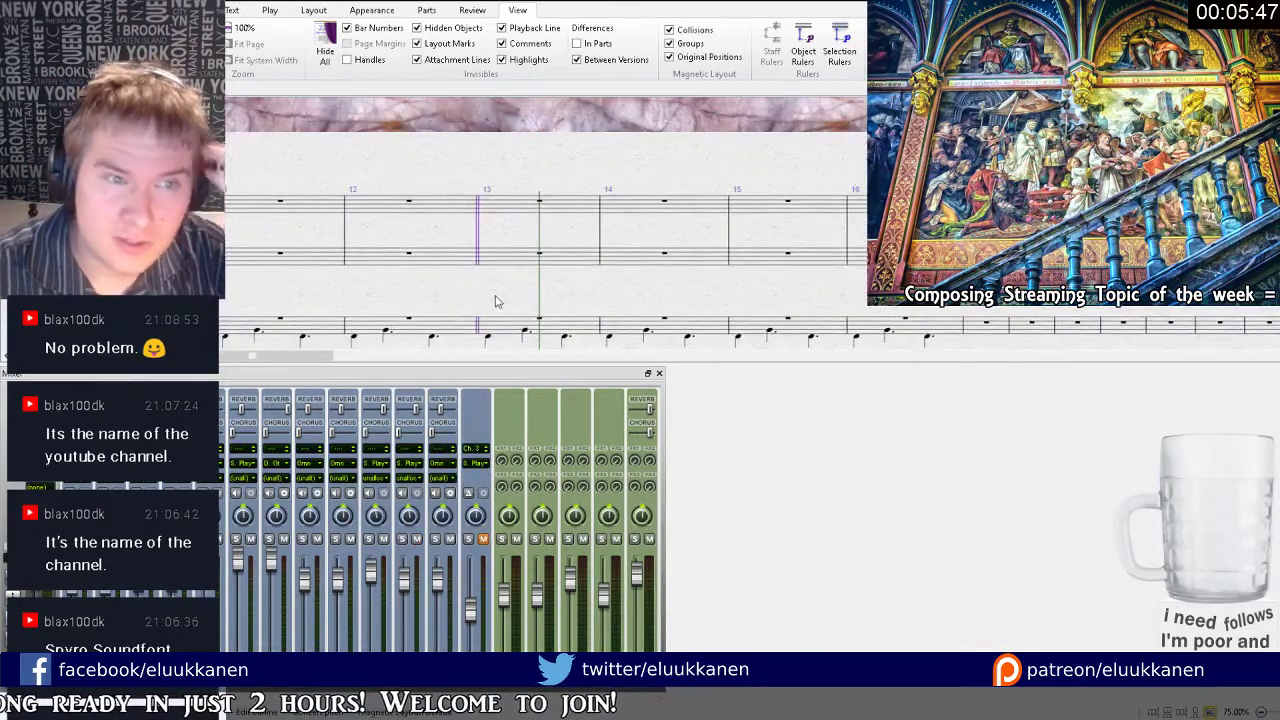
pyautogui.moveTo(495, 302); pyautogui.dragTo(564, 305)
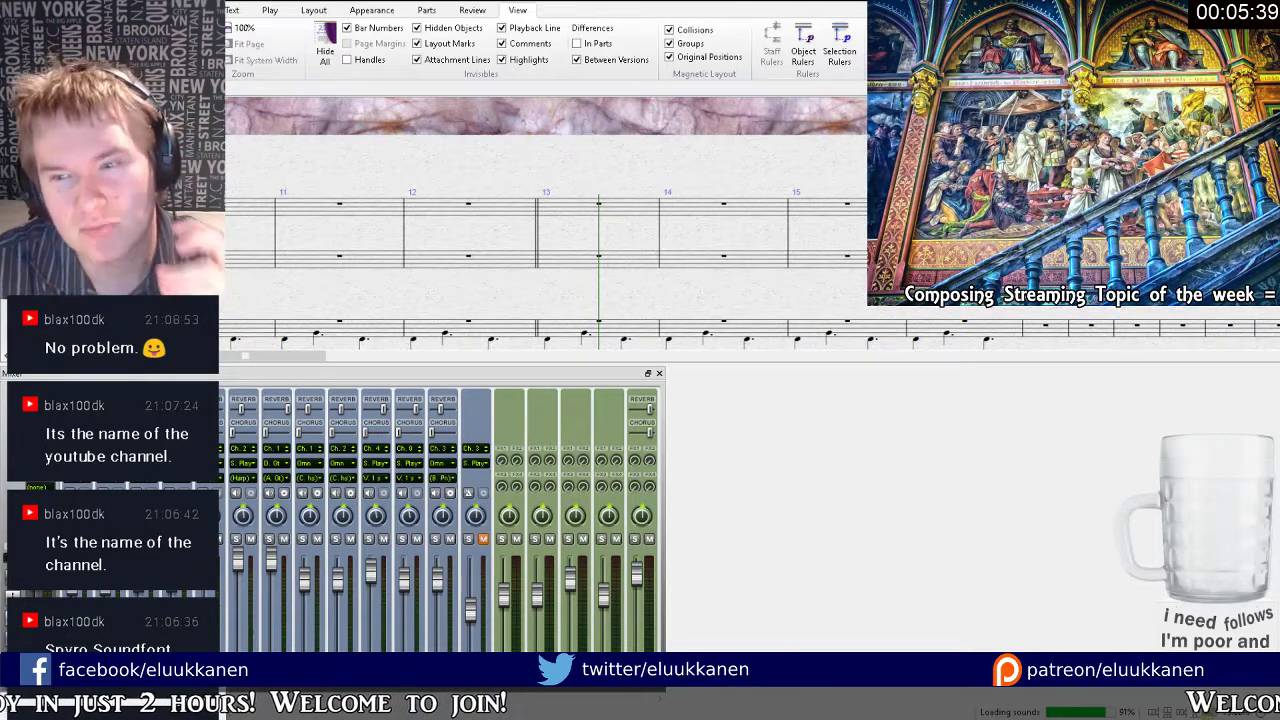
pyautogui.click(557, 214)
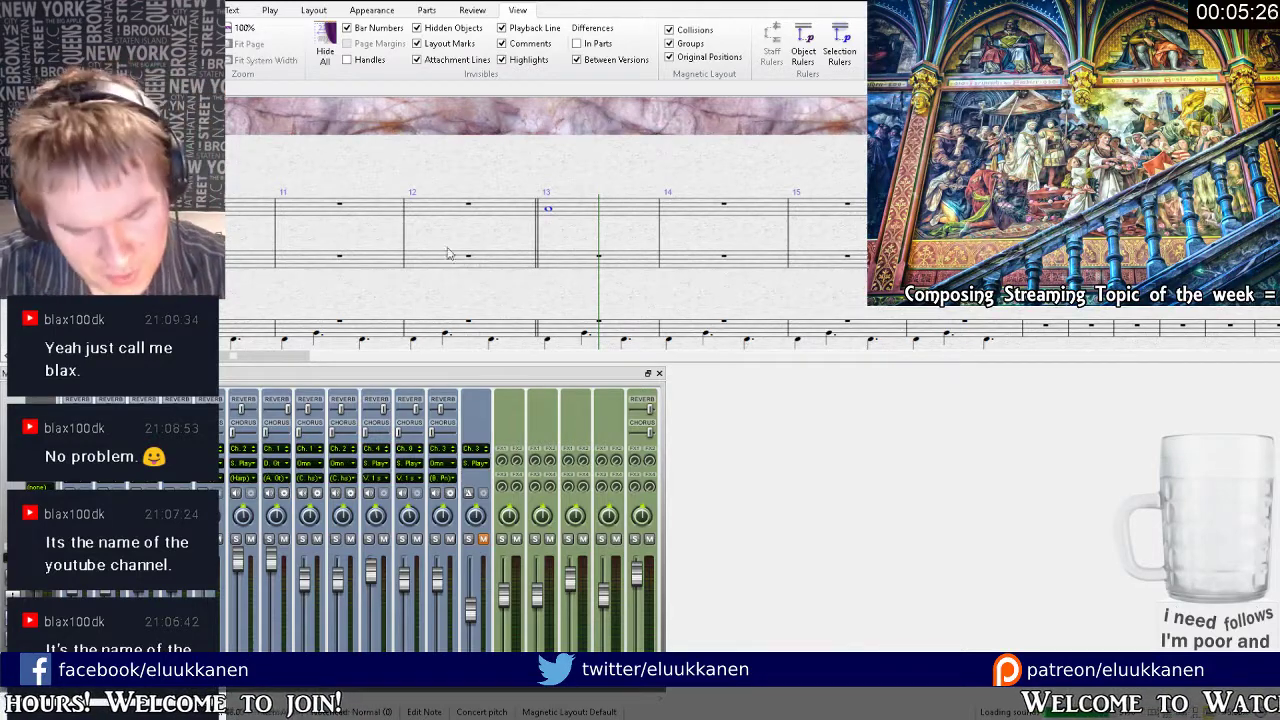
pyautogui.click(551, 236)
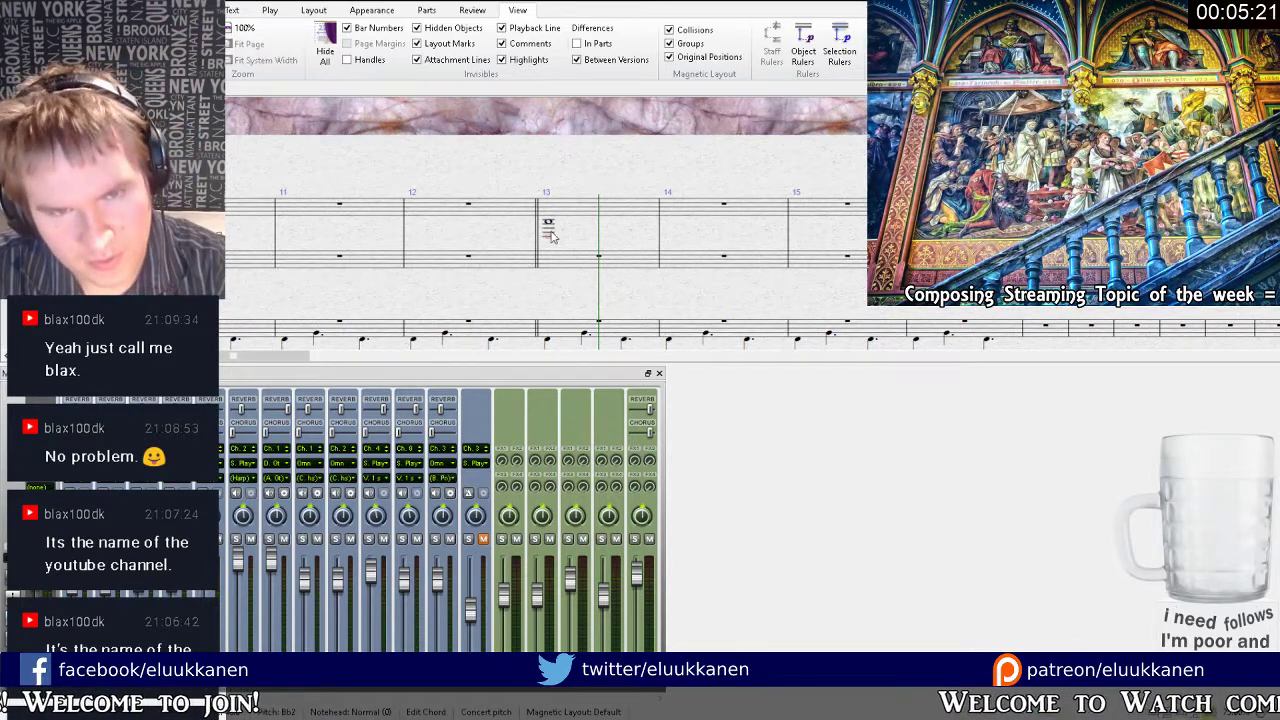
pyautogui.hotkey('ctrl', 'z')
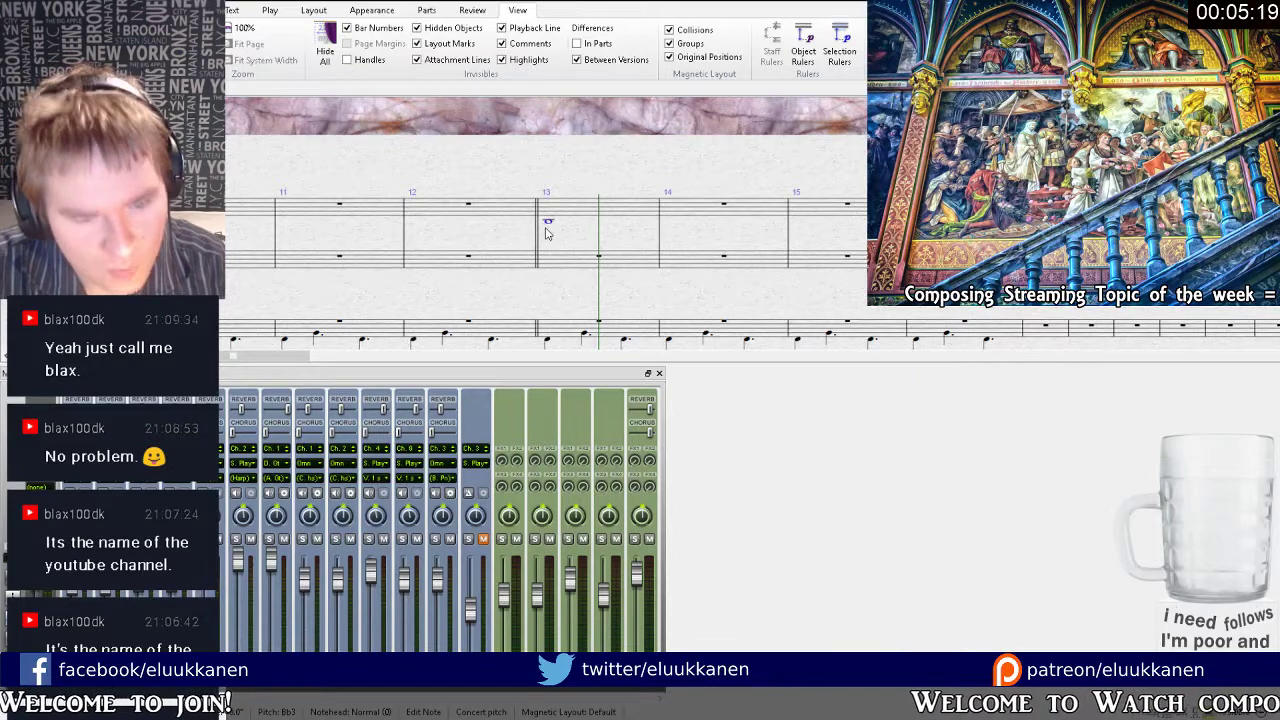
pyautogui.press('5')
pyautogui.click(573, 229)
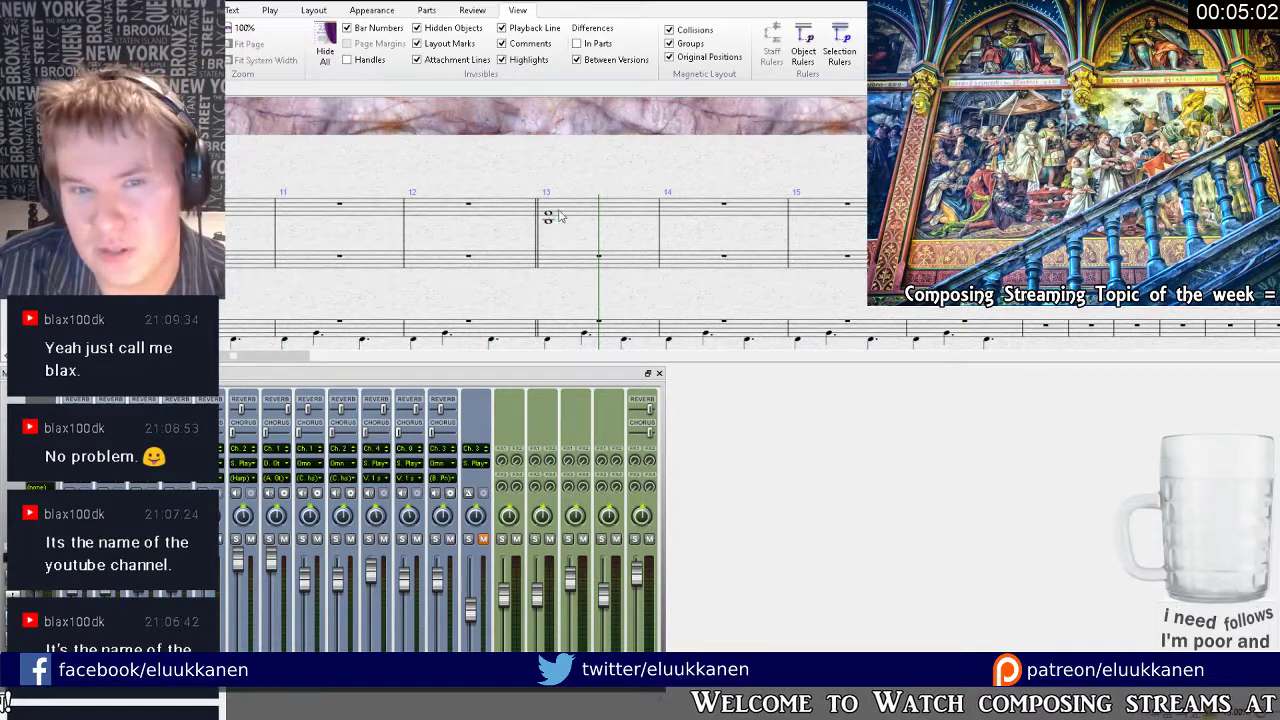
# Copy the whole-note chord of bar 13 into bars 14, 15 and 16 on the same staff.
pyautogui.click(562, 212)
pyautogui.click(690, 226)
pyautogui.moveTo(727, 233); pyautogui.dragTo(673, 239)
pyautogui.click(652, 214)
pyautogui.hotkey('ctrl', 'v')
pyautogui.click(779, 222)
pyautogui.hotkey('ctrl', 'v')
pyautogui.click(856, 216)
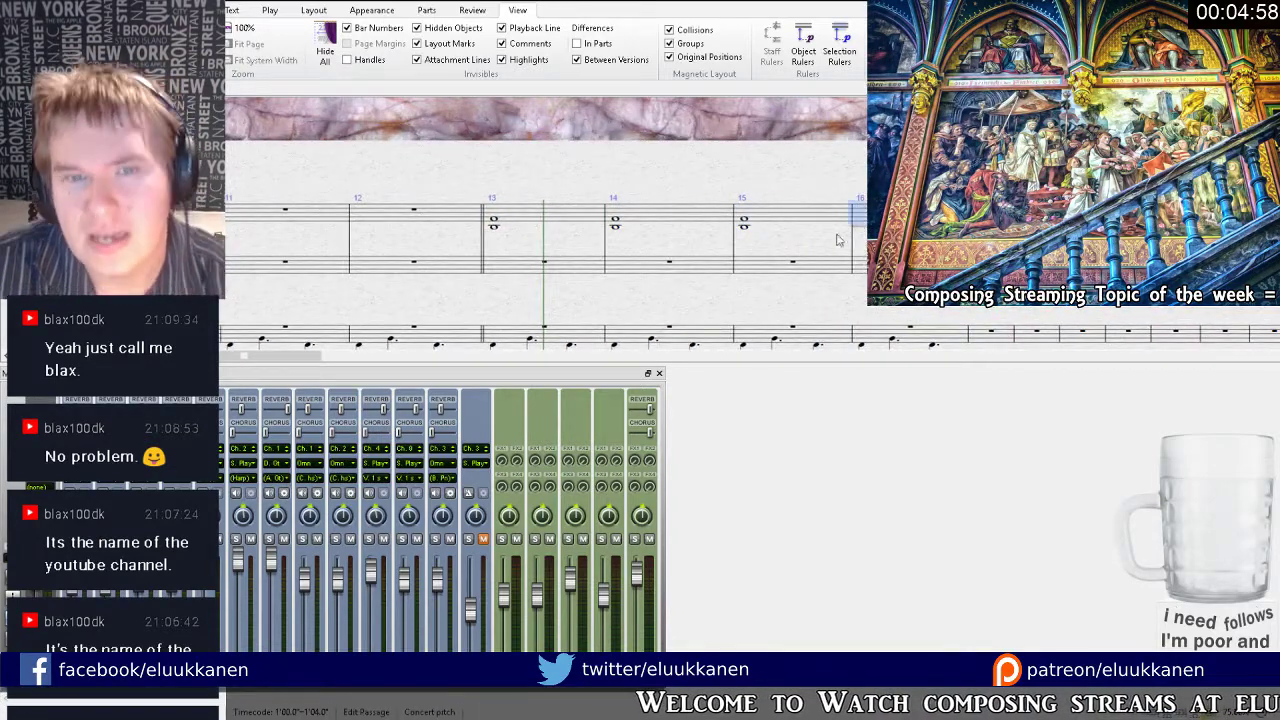
pyautogui.press('c')
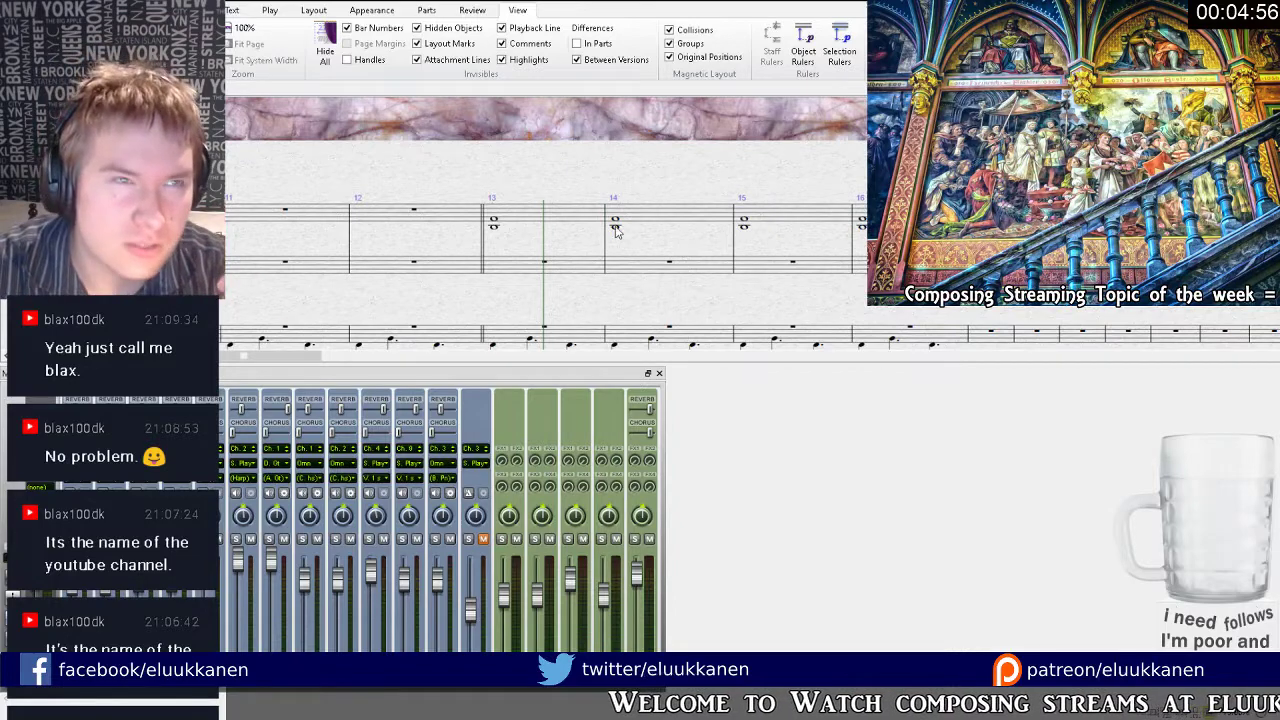
# Raise the whole-note chord in bar 14 and select bars 13 and 14 on that staff.
pyautogui.hotkey('ctrl', 'Up')
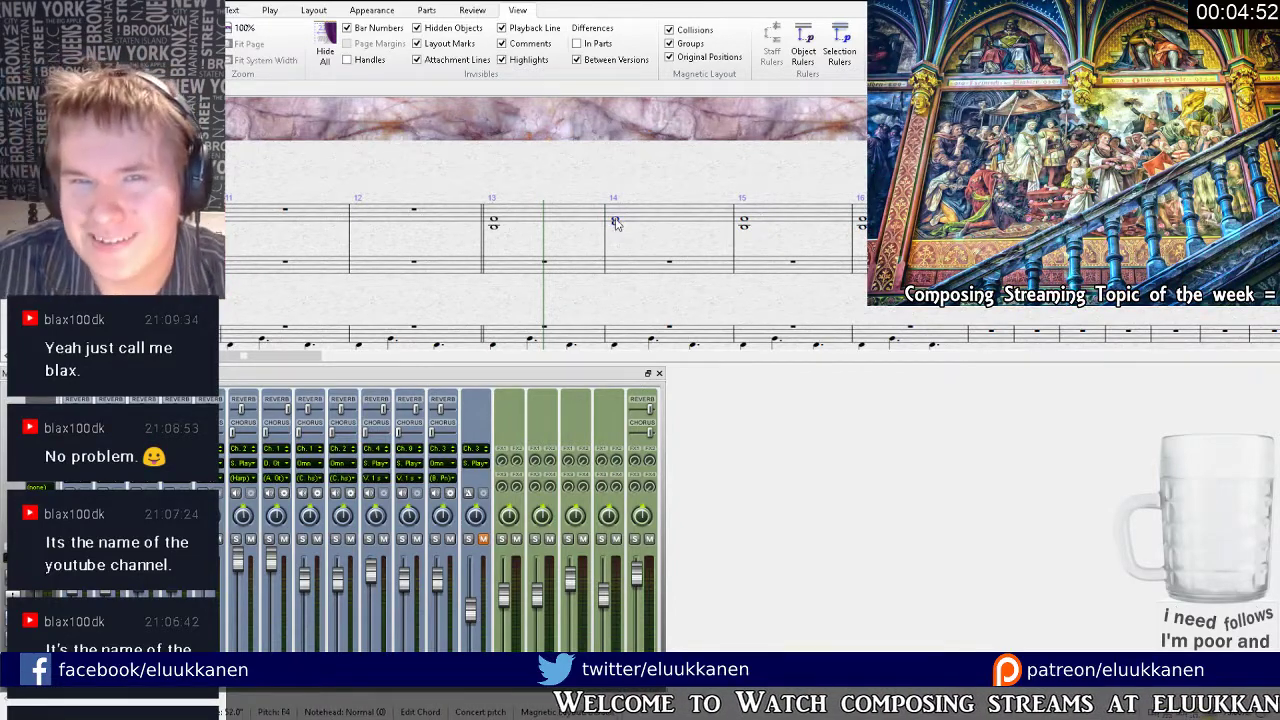
pyautogui.click(636, 224)
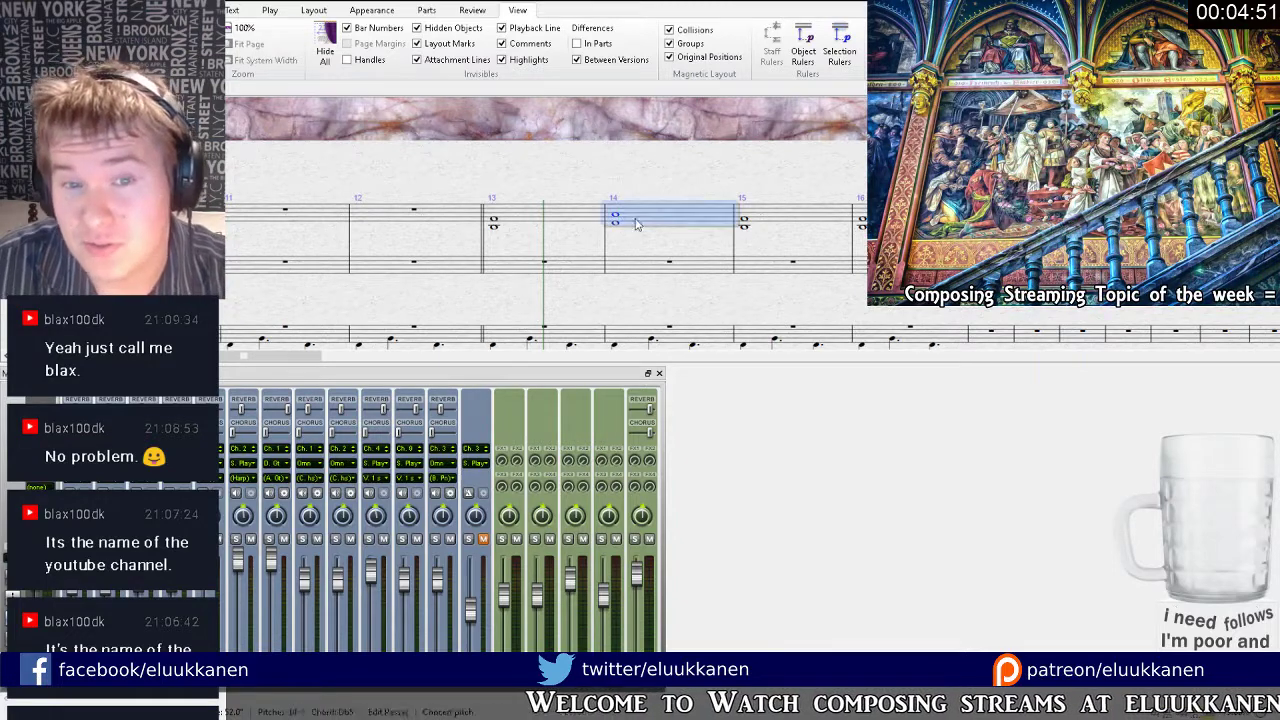
pyautogui.click(531, 223)
pyautogui.keyDown('shift'); pyautogui.click(646, 223); pyautogui.keyUp('shift')
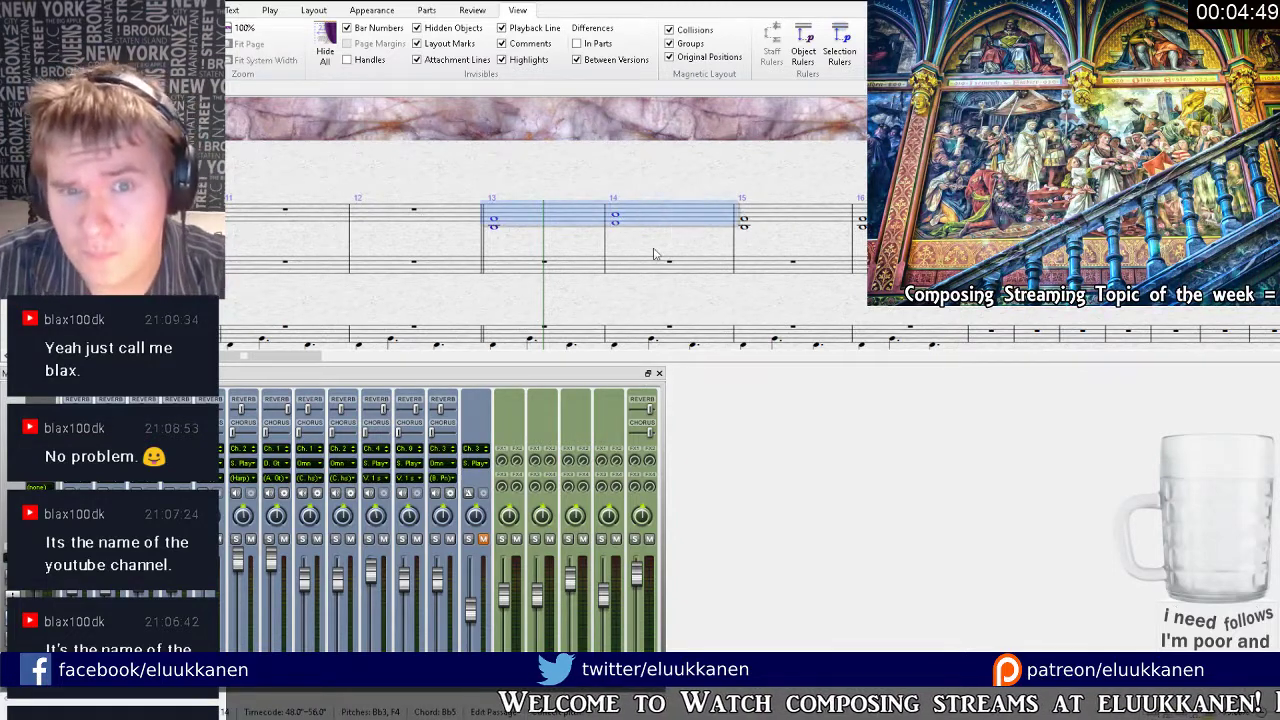
# Replace bar 13 of the upper staff with the quarter and dotted-half figure from below the percussion, stacking the dotted half into a chord.
pyautogui.scroll(-5, 654, 254)
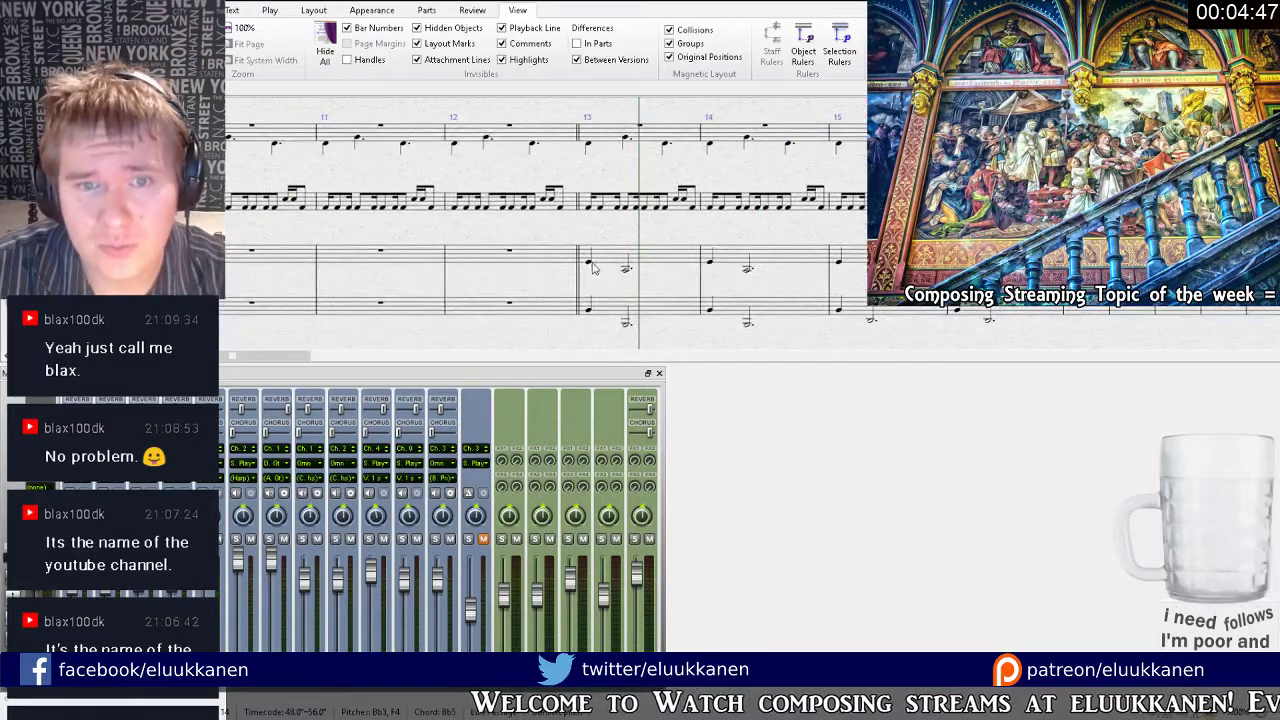
pyautogui.click(590, 264)
pyautogui.scroll(-2, 620, 230)
pyautogui.click(594, 198)
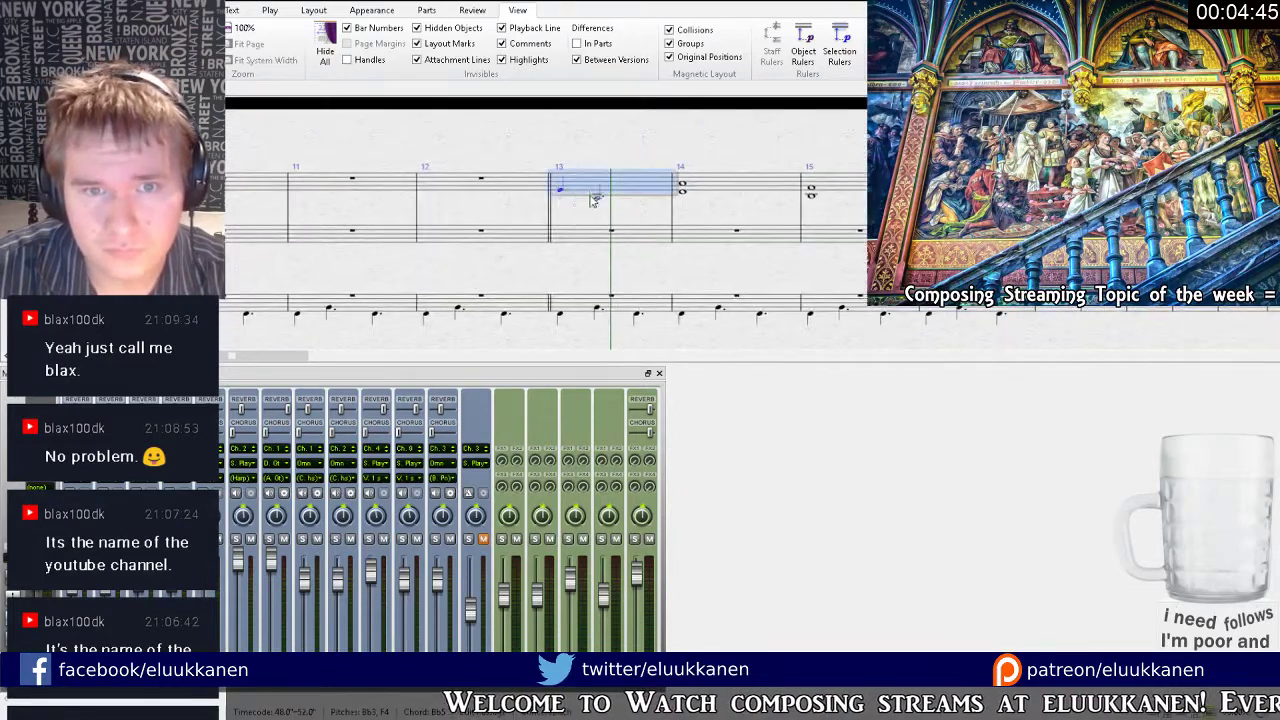
pyautogui.click(557, 191)
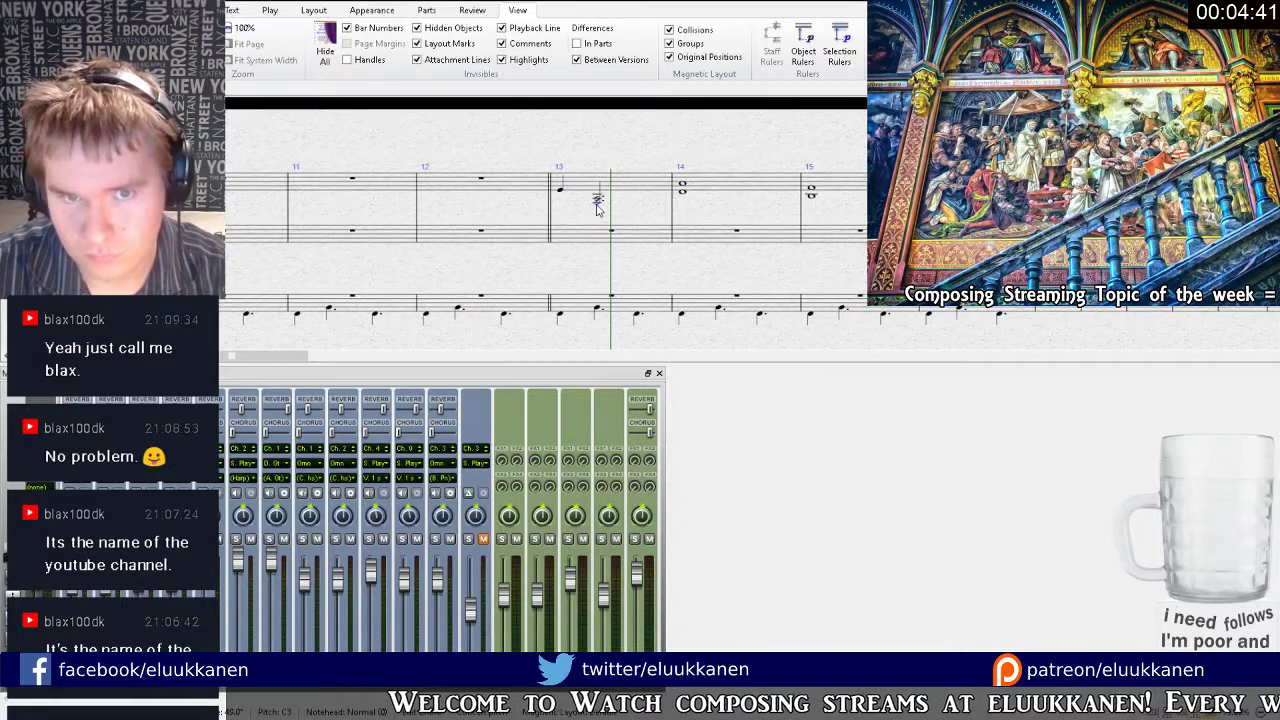
pyautogui.click(597, 196)
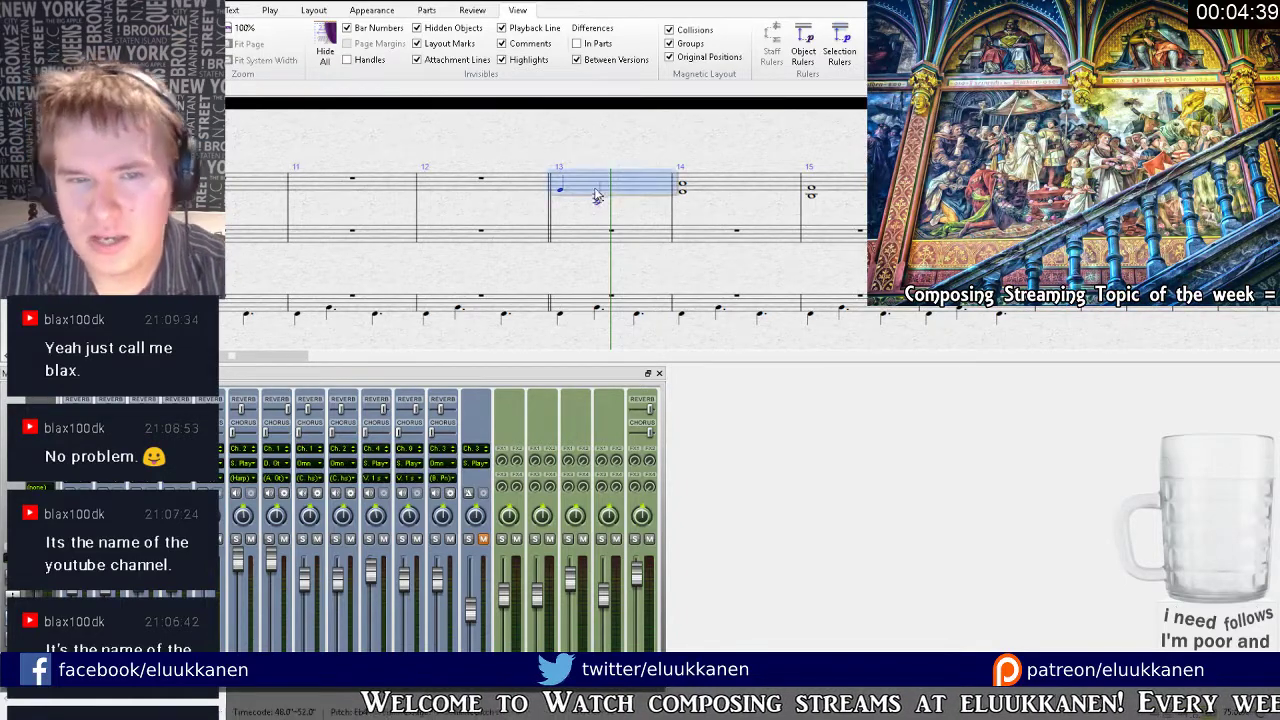
# Repeat the quarter-note and dotted-half chord figure of bar 13 through bars 14 to 16 on the upper staff.
pyautogui.click(720, 191)
pyautogui.hotkey('ctrl', 'v')
pyautogui.moveTo(724, 214); pyautogui.dragTo(526, 222)
pyautogui.click(680, 198)
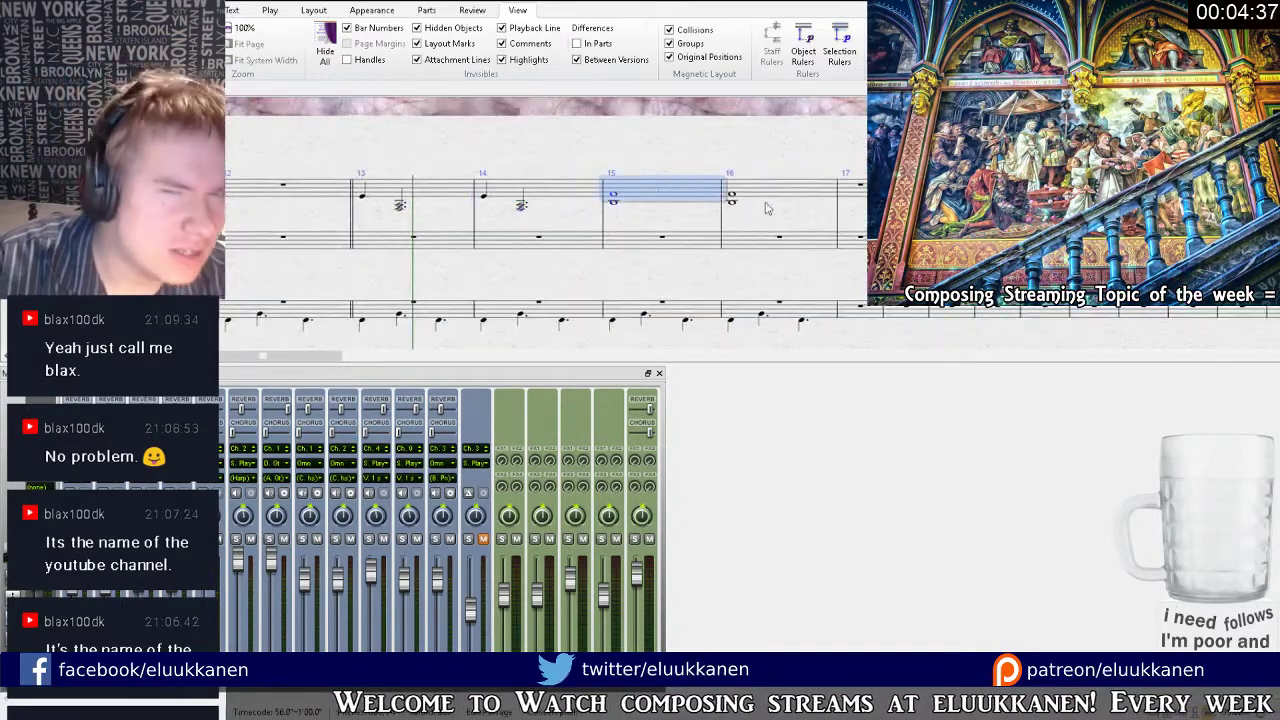
pyautogui.hotkey('ctrl', 'v')
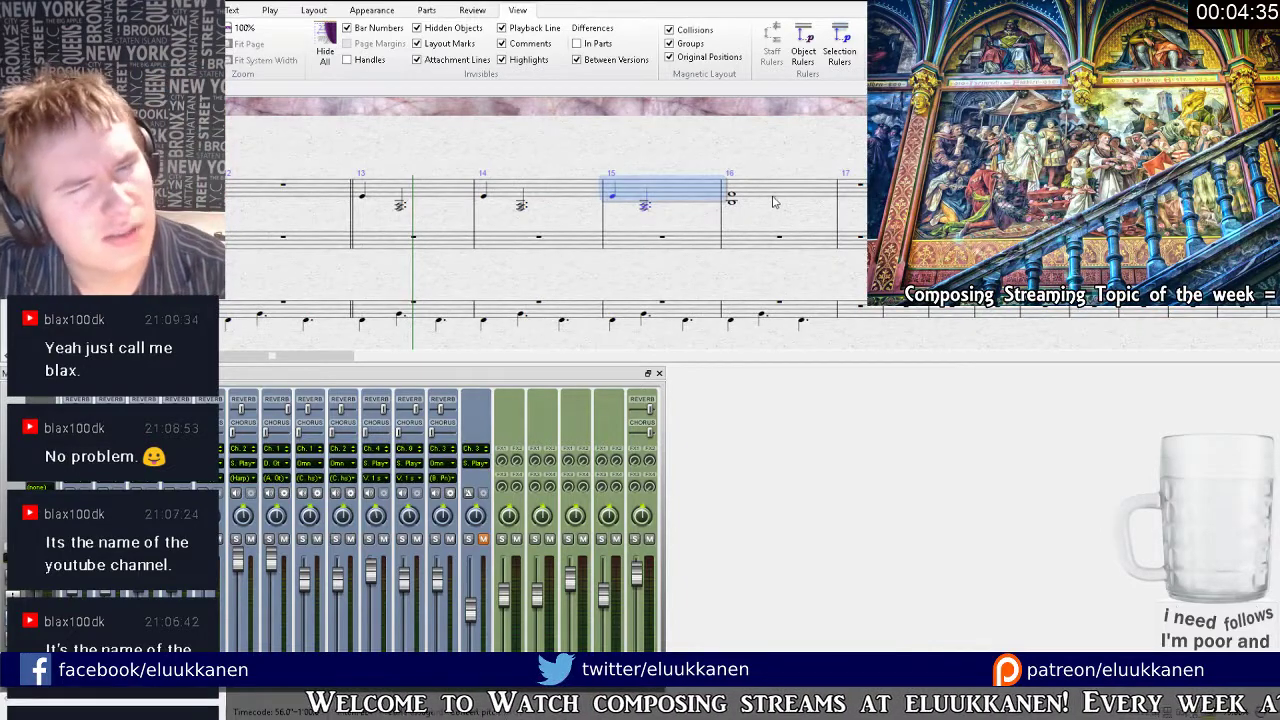
pyautogui.click(773, 202)
pyautogui.hotkey('ctrl', 'v')
pyautogui.press('Escape')
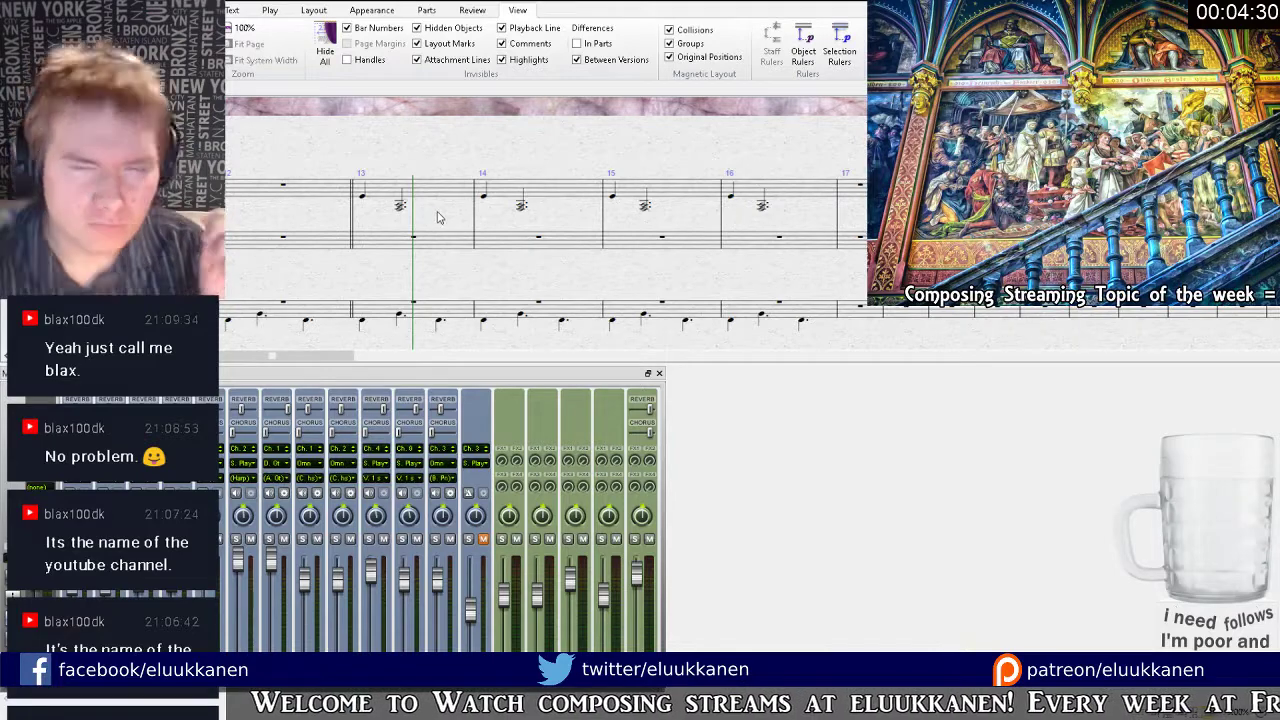
# Enter two dotted eighths and an eighth on one low pitch in bar 13 of the staff directly above the timpani.
pyautogui.click(362, 196)
pyautogui.moveTo(381, 234); pyautogui.dragTo(539, 59)
pyautogui.click(443, 223)
pyautogui.moveTo(510, 210); pyautogui.dragTo(623, 460)
pyautogui.moveTo(623, 166); pyautogui.dragTo(618, 329)
pyautogui.press('Escape')
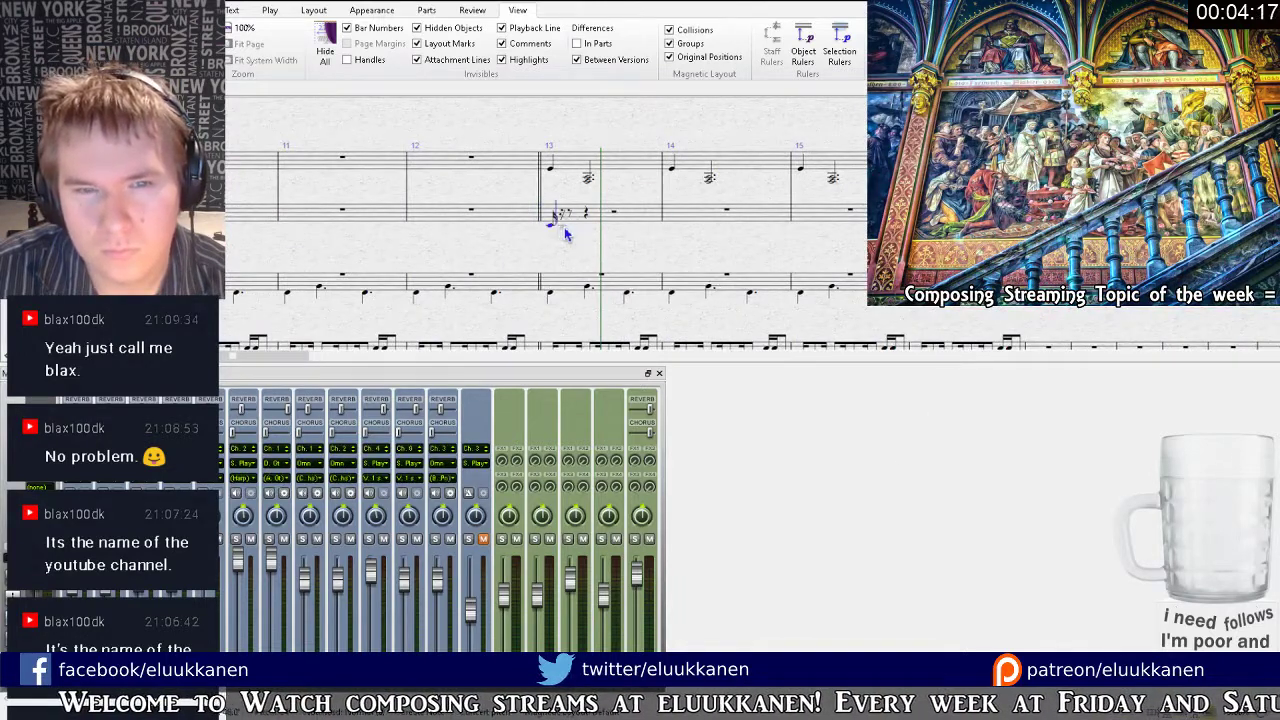
pyautogui.click(562, 227)
pyautogui.press('3')
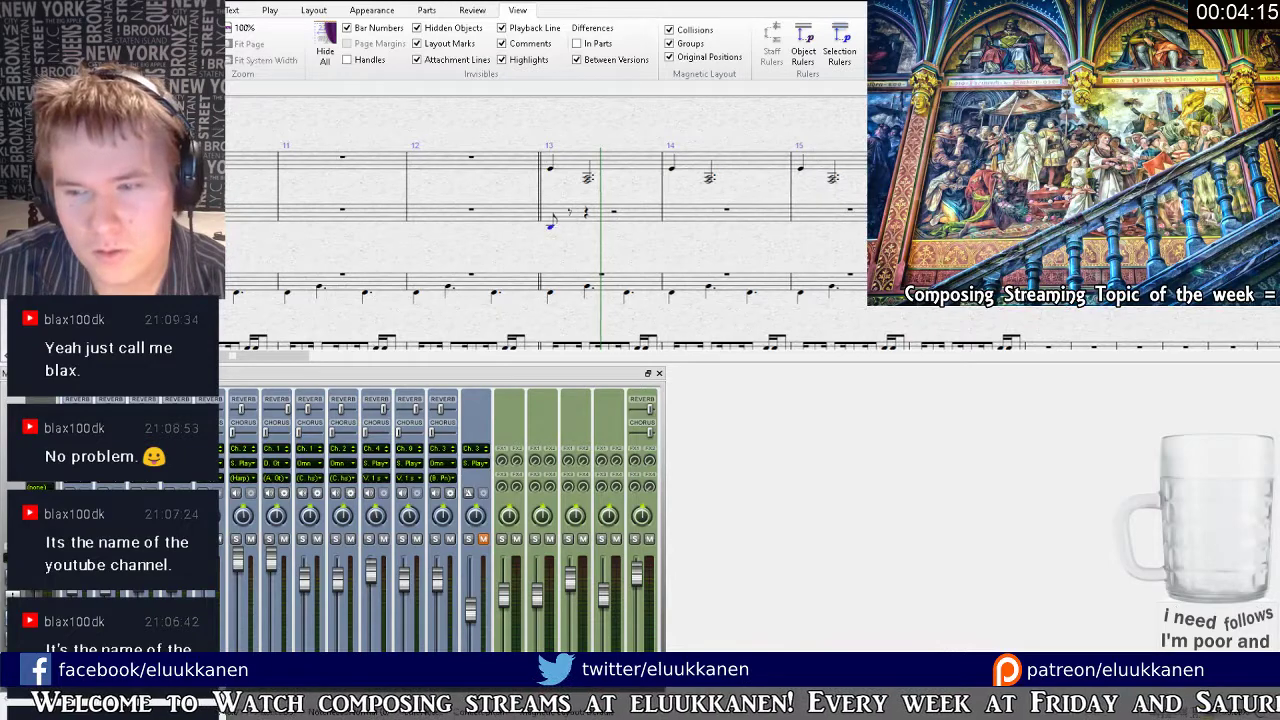
pyautogui.press('.')
pyautogui.click(579, 227)
pyautogui.click(597, 225)
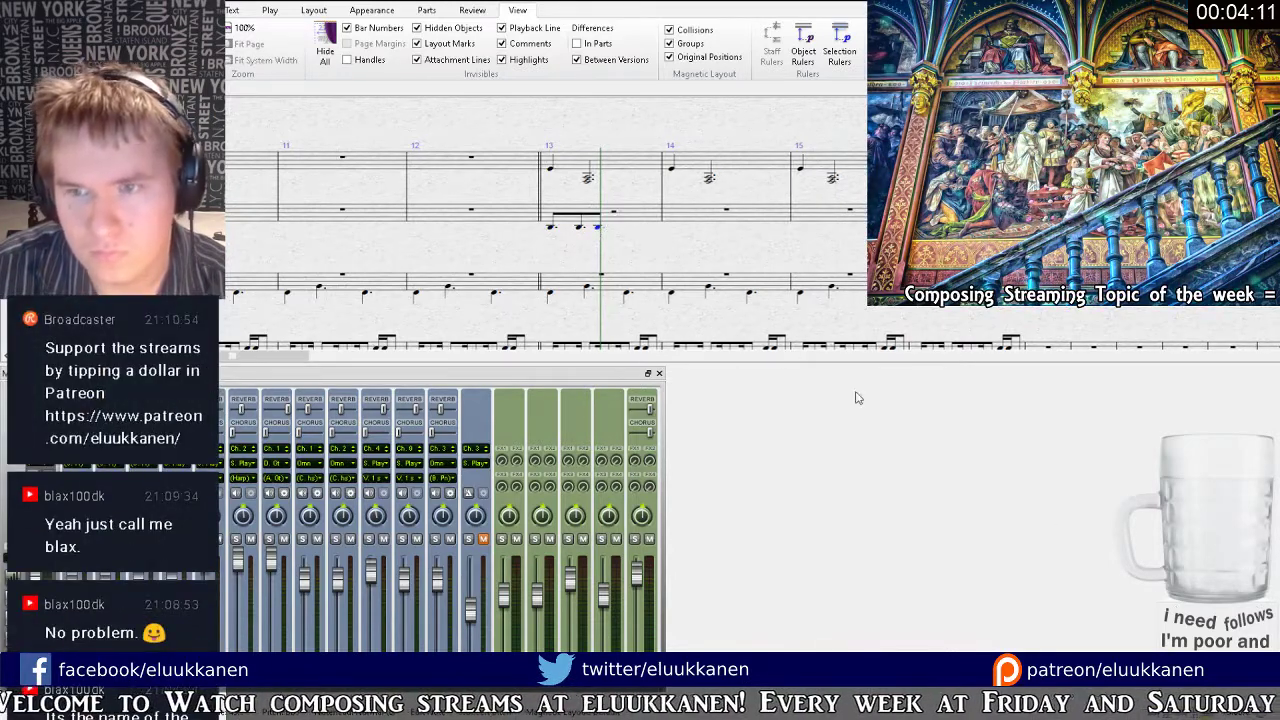
# Duplicate the three-note rhythm into the second half of bar 13 and raise the copied notes to a higher pitch.
pyautogui.keyDown('shift'); pyautogui.click(550, 226); pyautogui.keyUp('shift')
pyautogui.keyDown('alt'); pyautogui.click(619, 219); pyautogui.keyUp('alt')
pyautogui.click(617, 234)
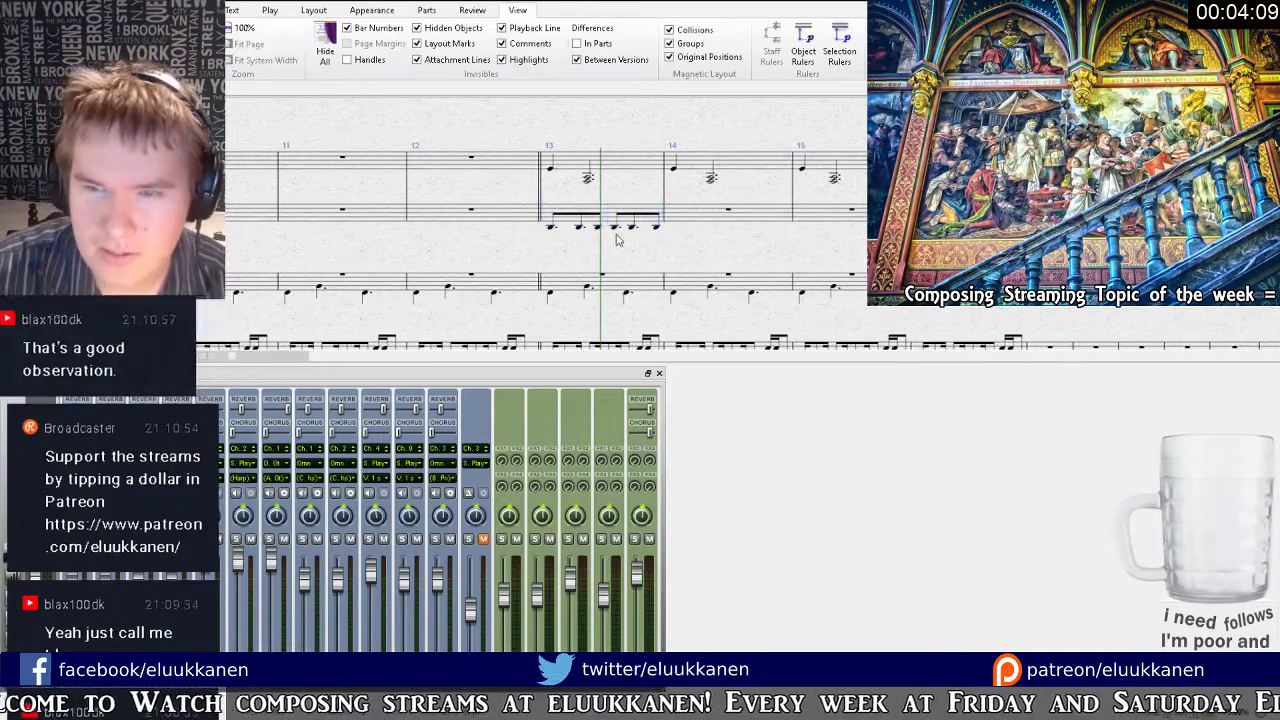
pyautogui.moveTo(614, 227); pyautogui.dragTo(613, 222)
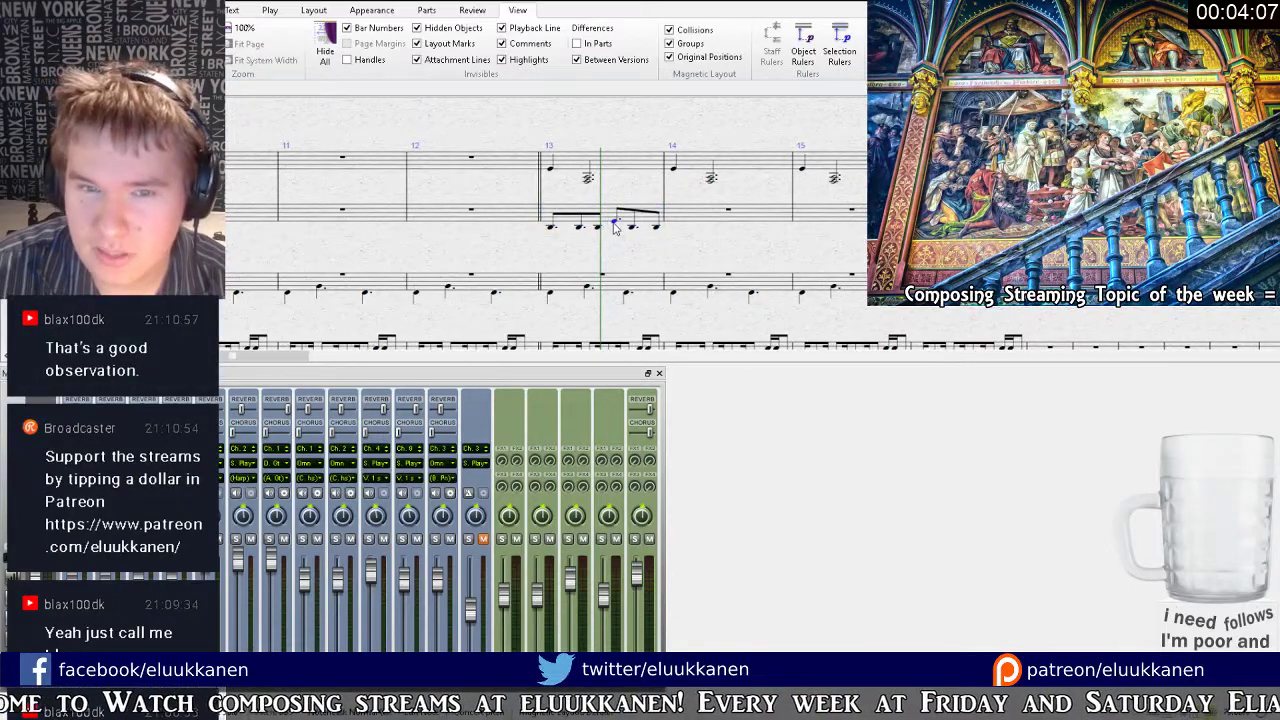
pyautogui.click(630, 220)
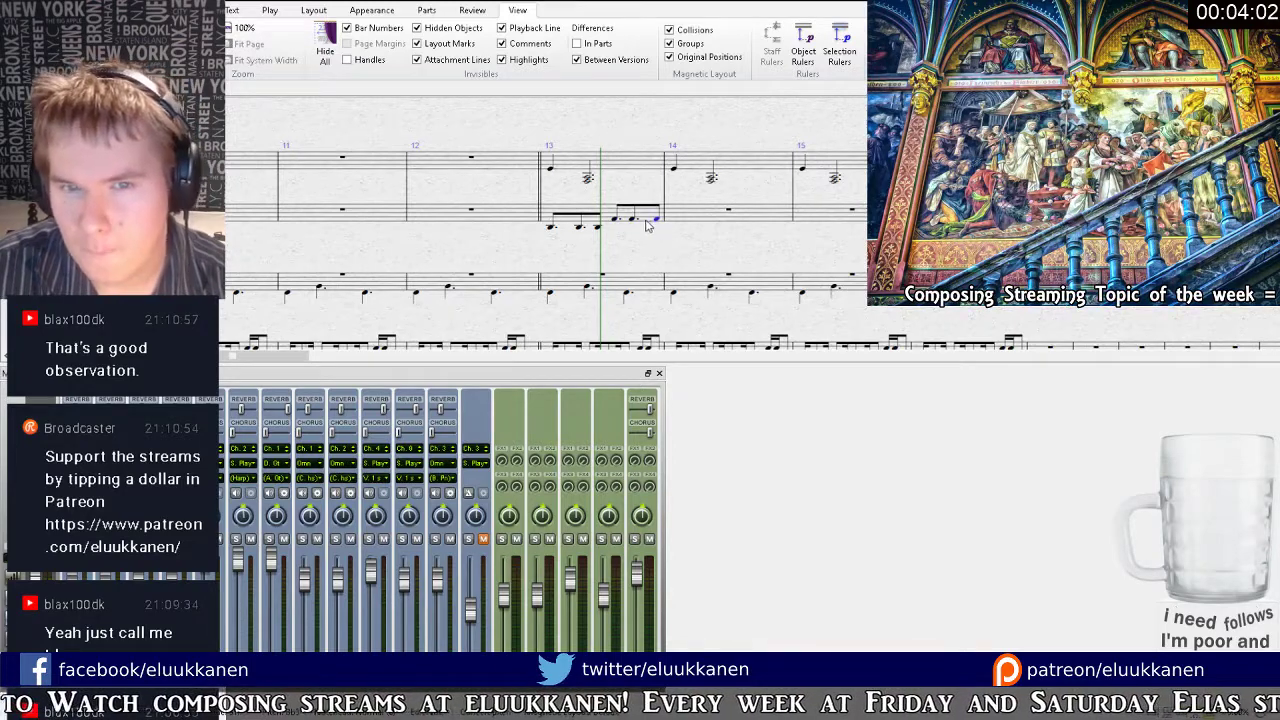
pyautogui.click(655, 220)
pyautogui.click(701, 216)
pyautogui.click(650, 215)
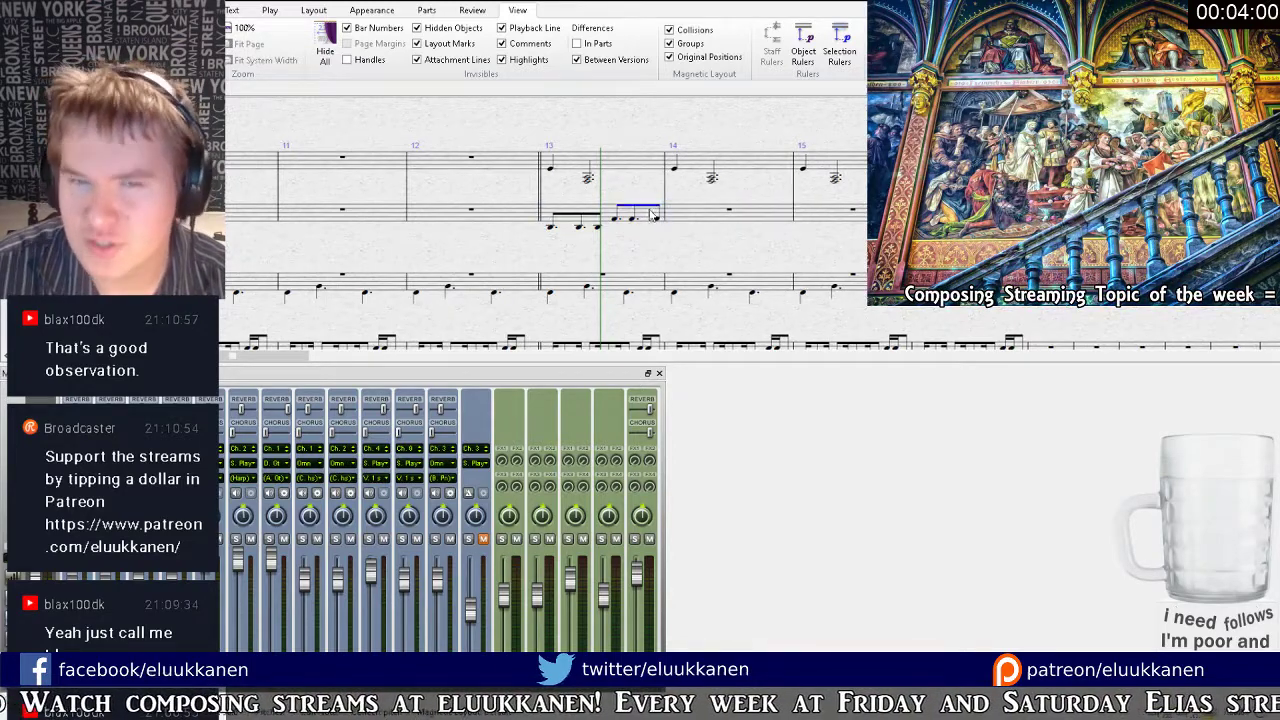
pyautogui.click(655, 216)
# Repeat the six-note bass pattern of bar 13 through bars 14, 15 and 16 on the lower staff.
pyautogui.keyDown('alt'); pyautogui.click(693, 222); pyautogui.keyUp('alt')
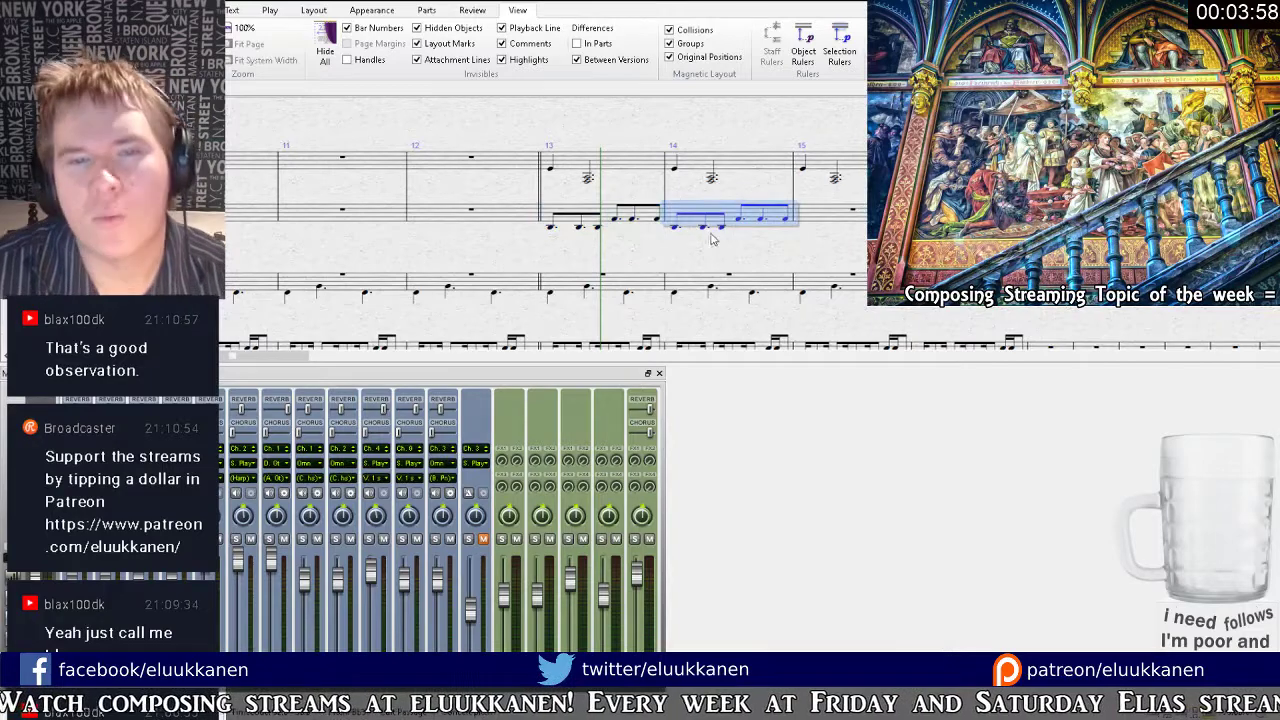
pyautogui.press('Escape')
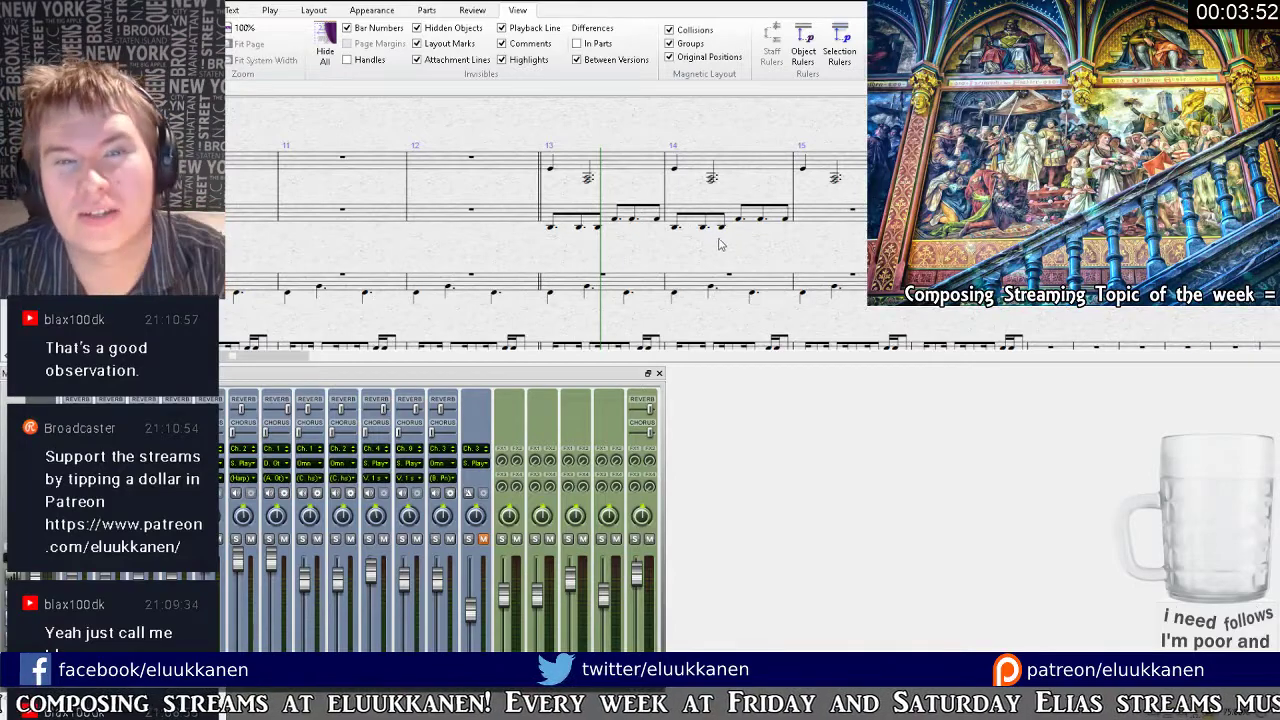
pyautogui.moveTo(721, 247); pyautogui.dragTo(633, 280)
pyautogui.click(660, 246)
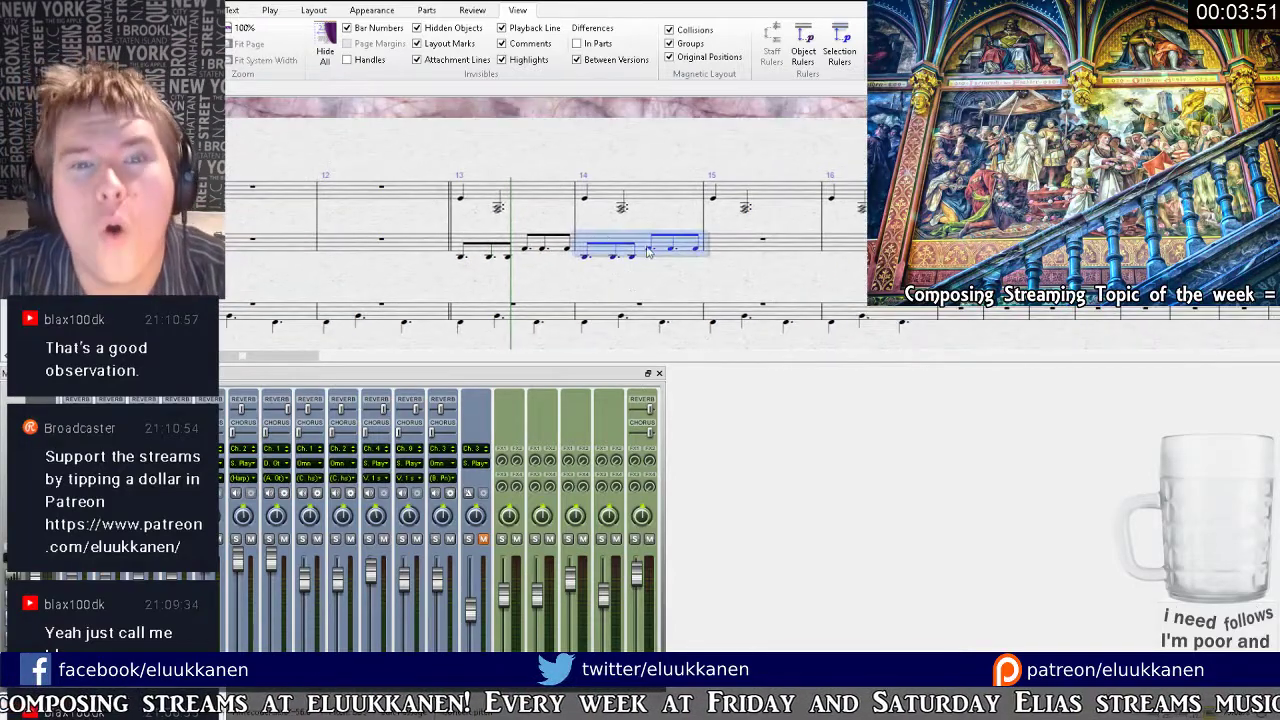
pyautogui.click(718, 241)
pyautogui.hotkey('ctrl', 'v')
pyautogui.click(862, 247)
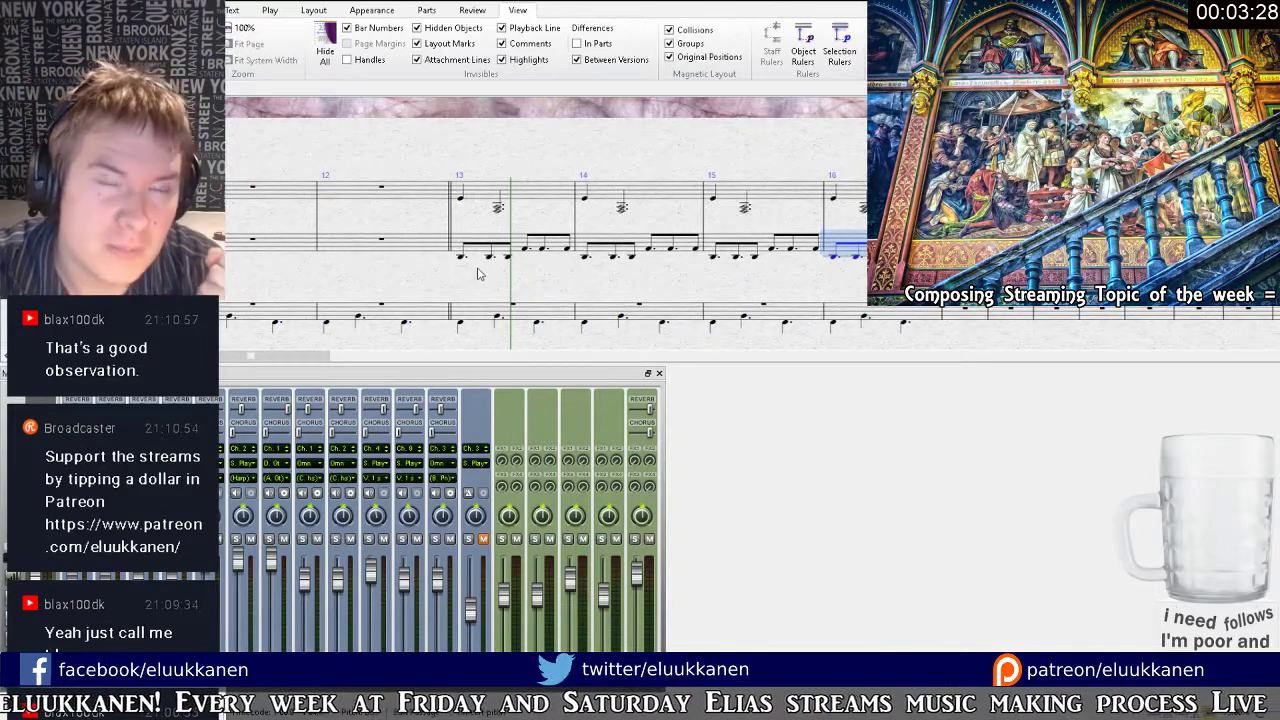
# Play back the music from just before bar 13 to hear the chords and bass of bars 13 and 14.
pyautogui.moveTo(832, 284); pyautogui.dragTo(737, 289)
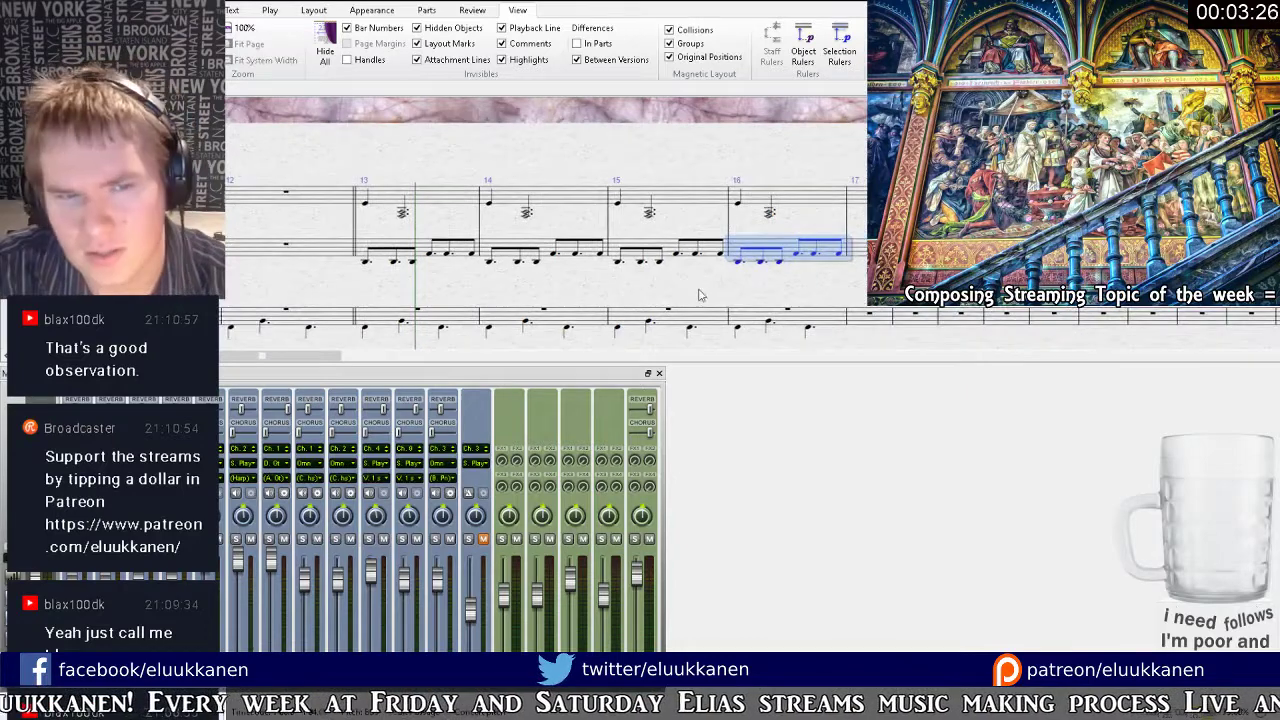
pyautogui.hscroll(-2, 700, 295)
pyautogui.press(']')
pyautogui.press('[')
pyautogui.press('[')
pyautogui.press('[')
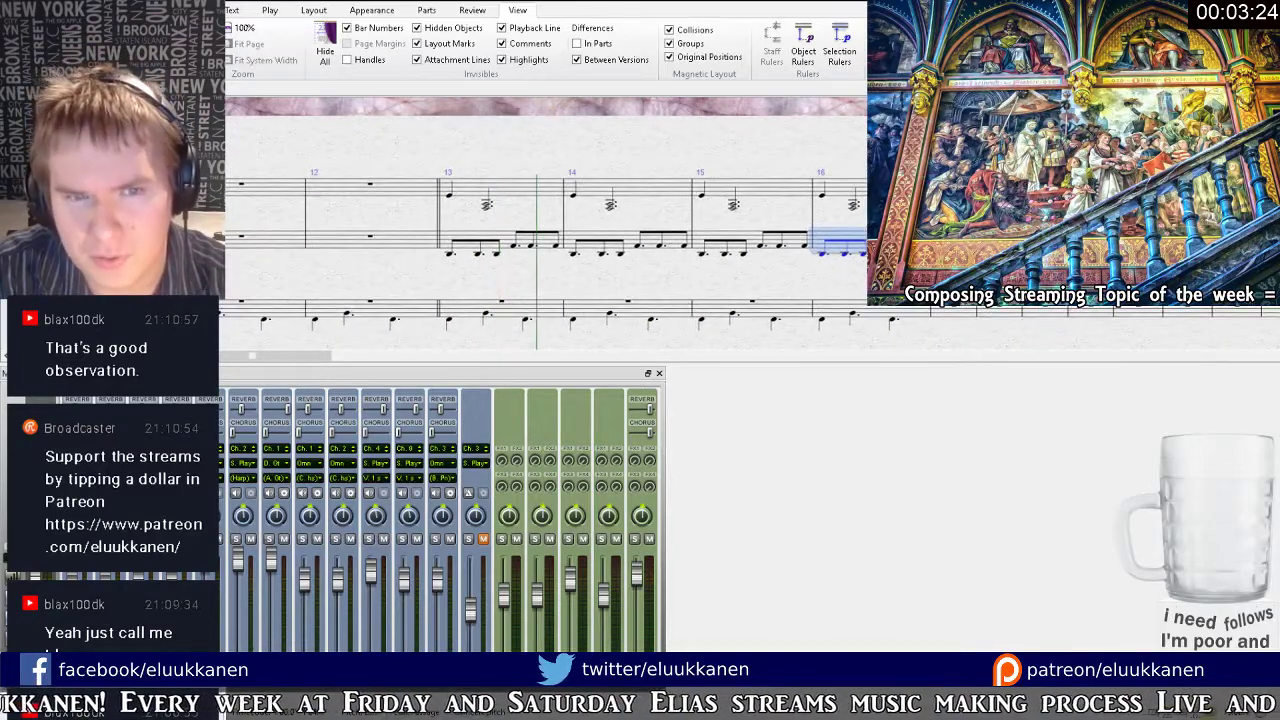
pyautogui.click(692, 170)
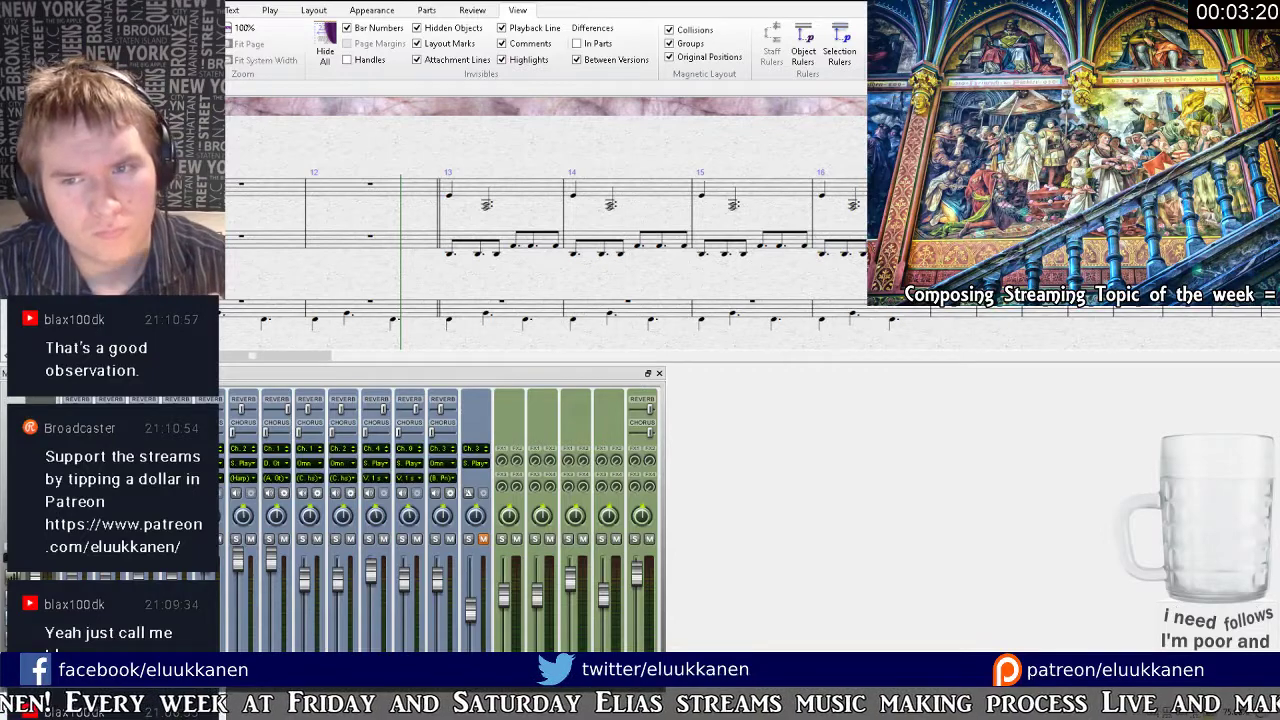
pyautogui.press('space')
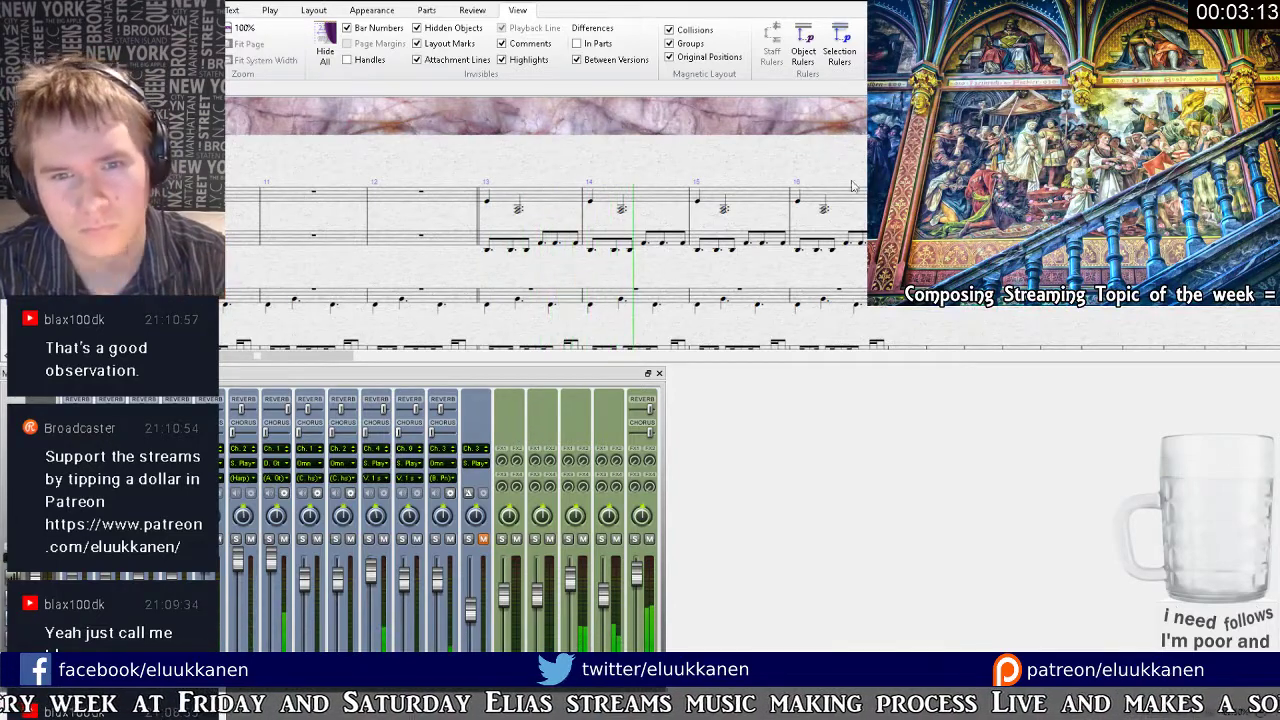
pyautogui.press('space')
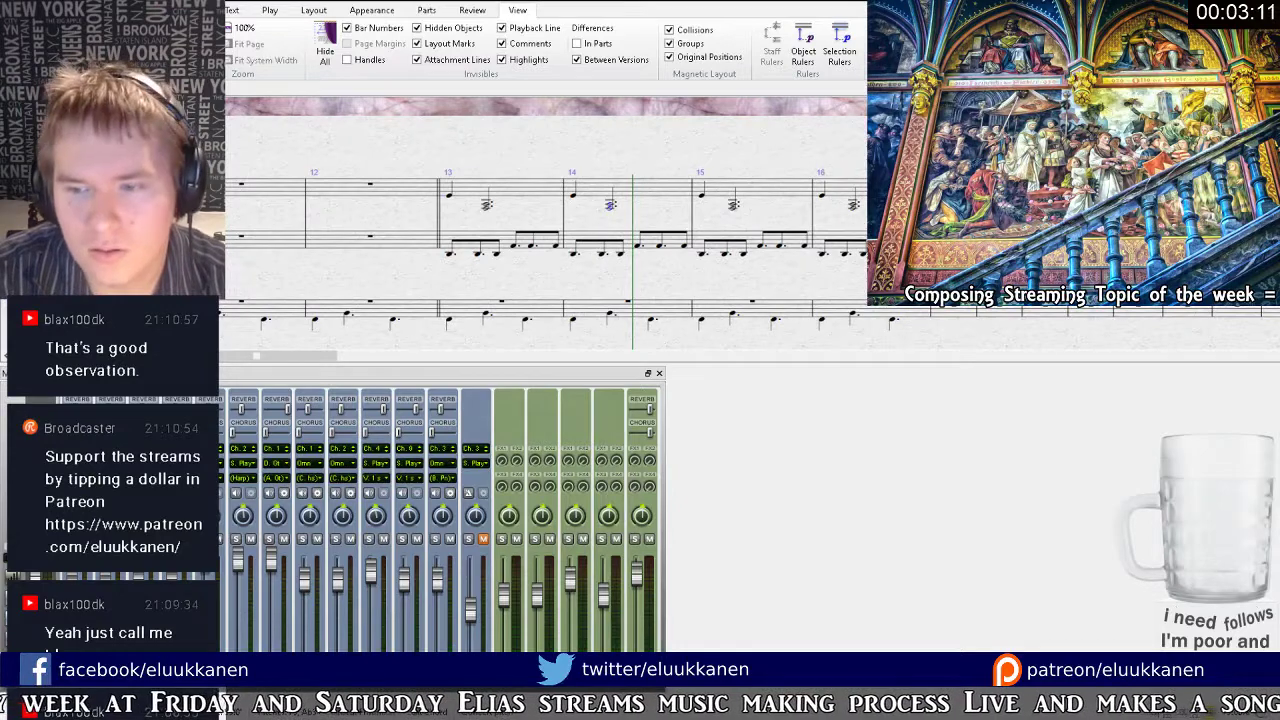
# Shorten bar 14's dotted-half chord on the upper staff to a quarter note and follow it with a half-note chord.
pyautogui.click(1224, 517)
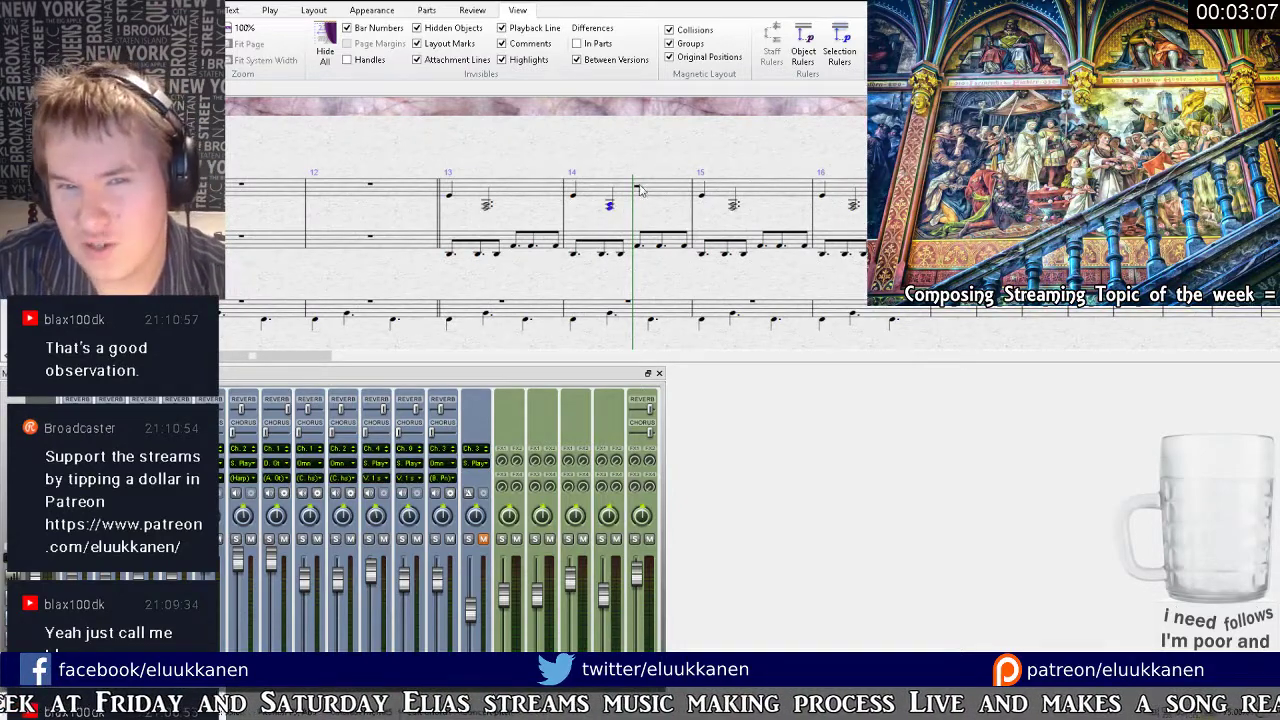
pyautogui.press('r')
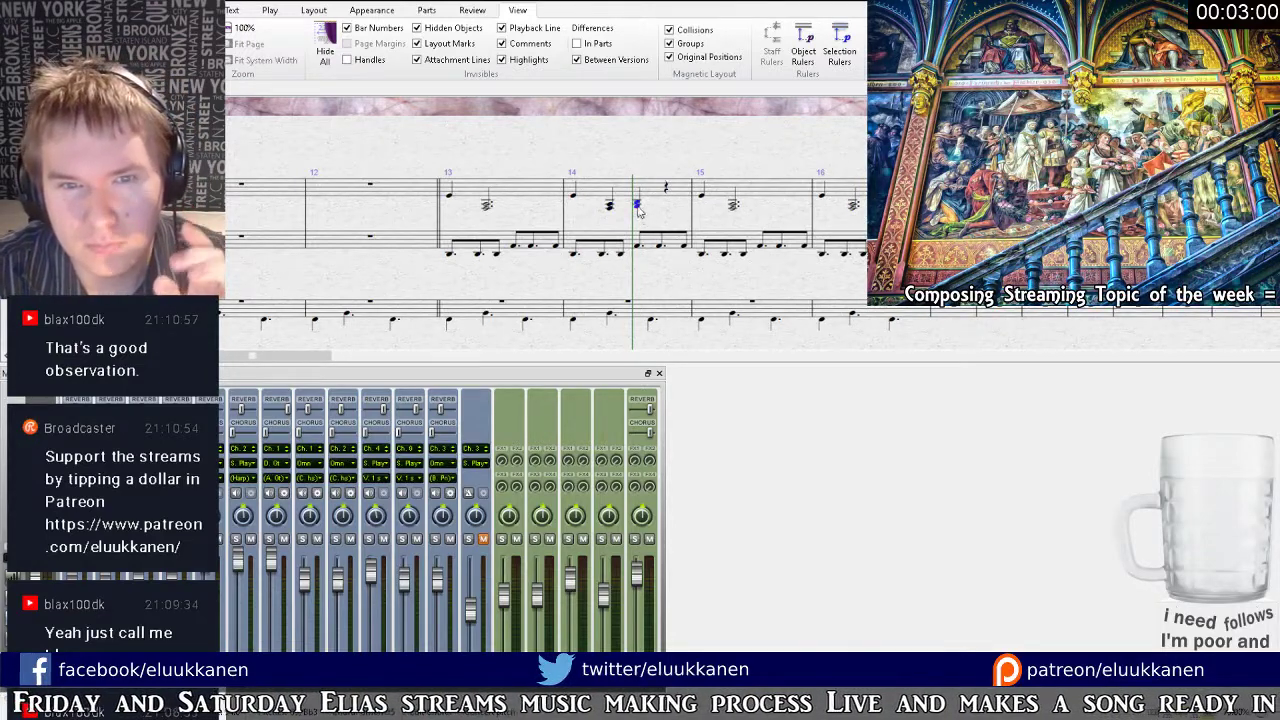
pyautogui.press('5')
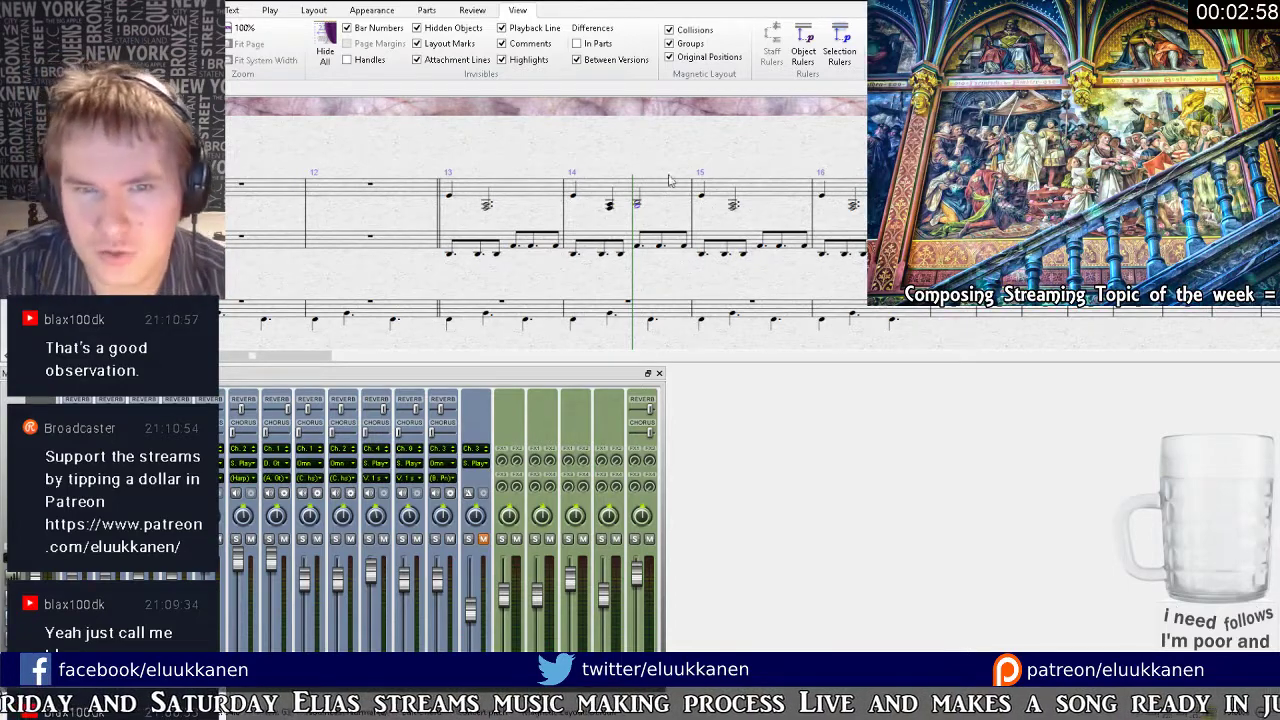
# Copy the upper-staff figure of bar 14 over bar 15 and raise bar 15's half-note chord to a higher pitch.
pyautogui.click(670, 190)
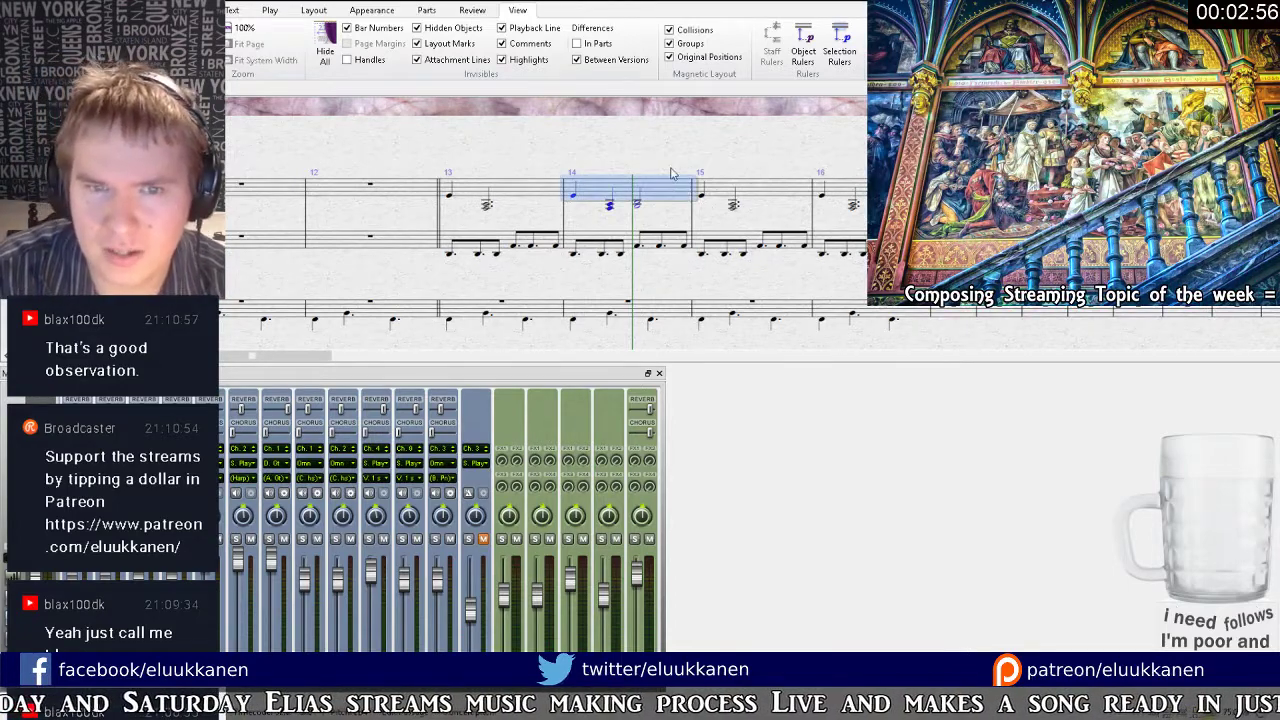
pyautogui.moveTo(668, 168); pyautogui.dragTo(500, 175)
pyautogui.click(585, 207)
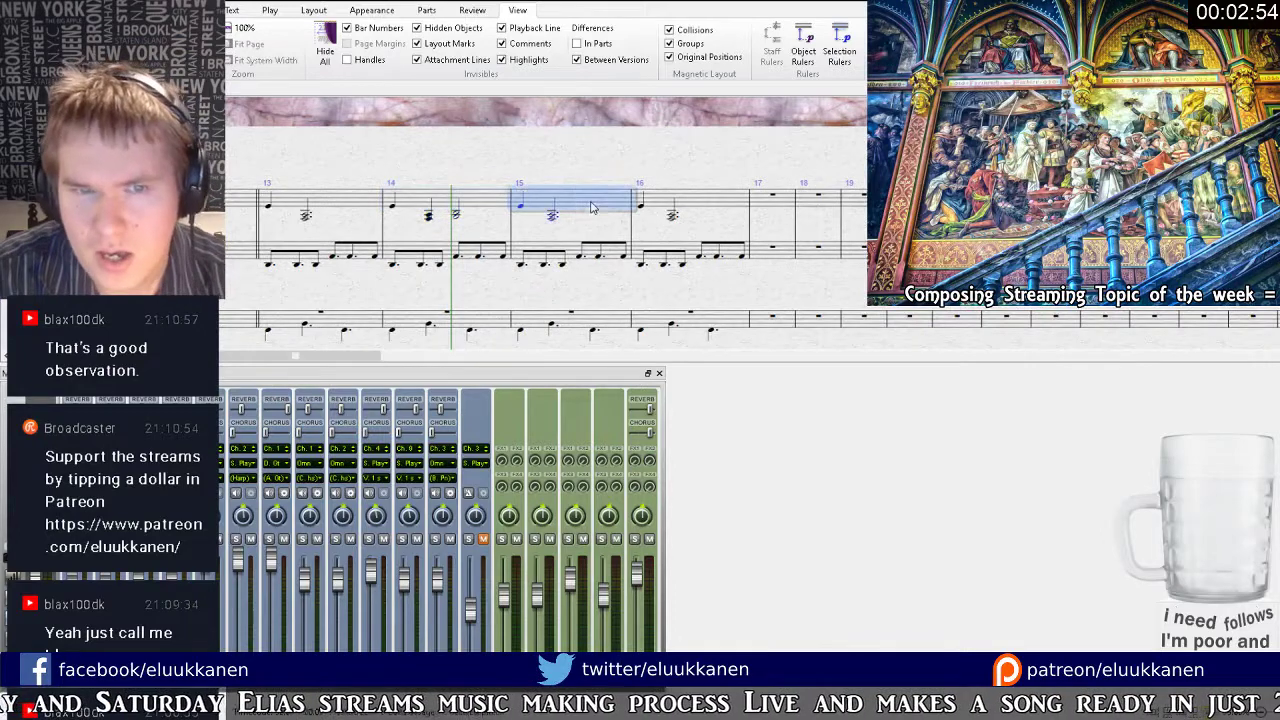
pyautogui.hotkey('ctrl', 'v')
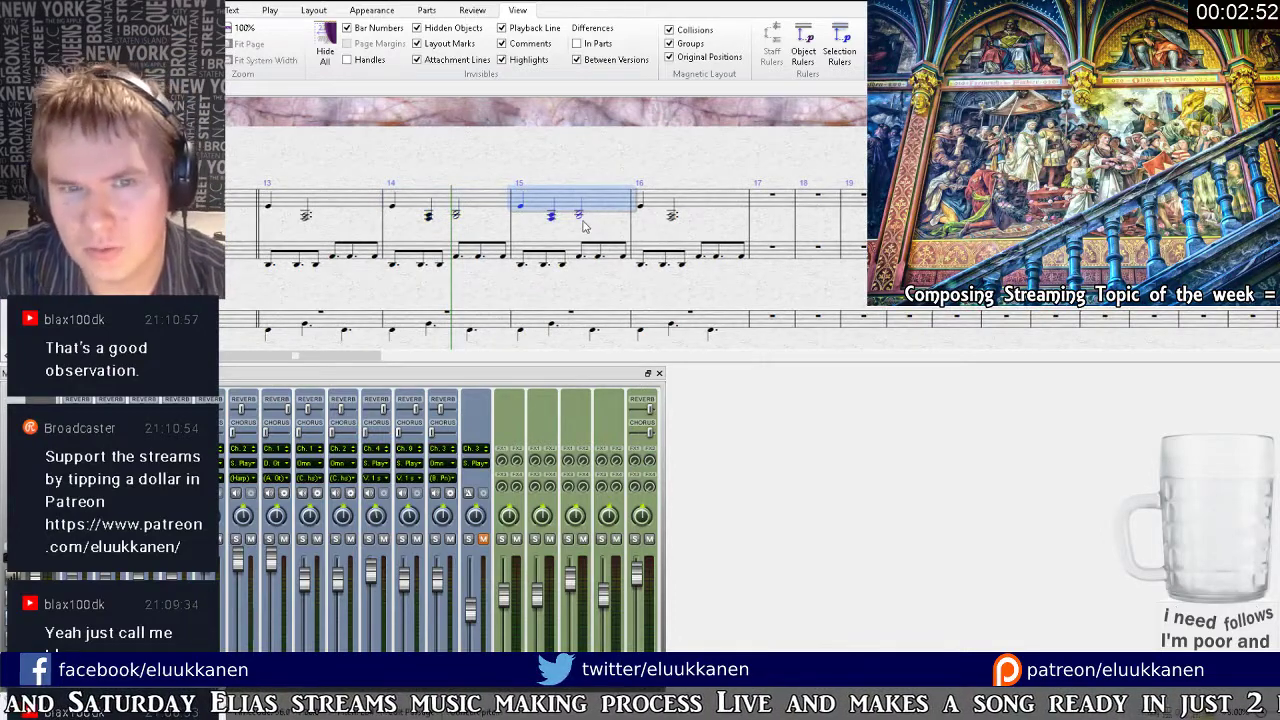
pyautogui.click(578, 213)
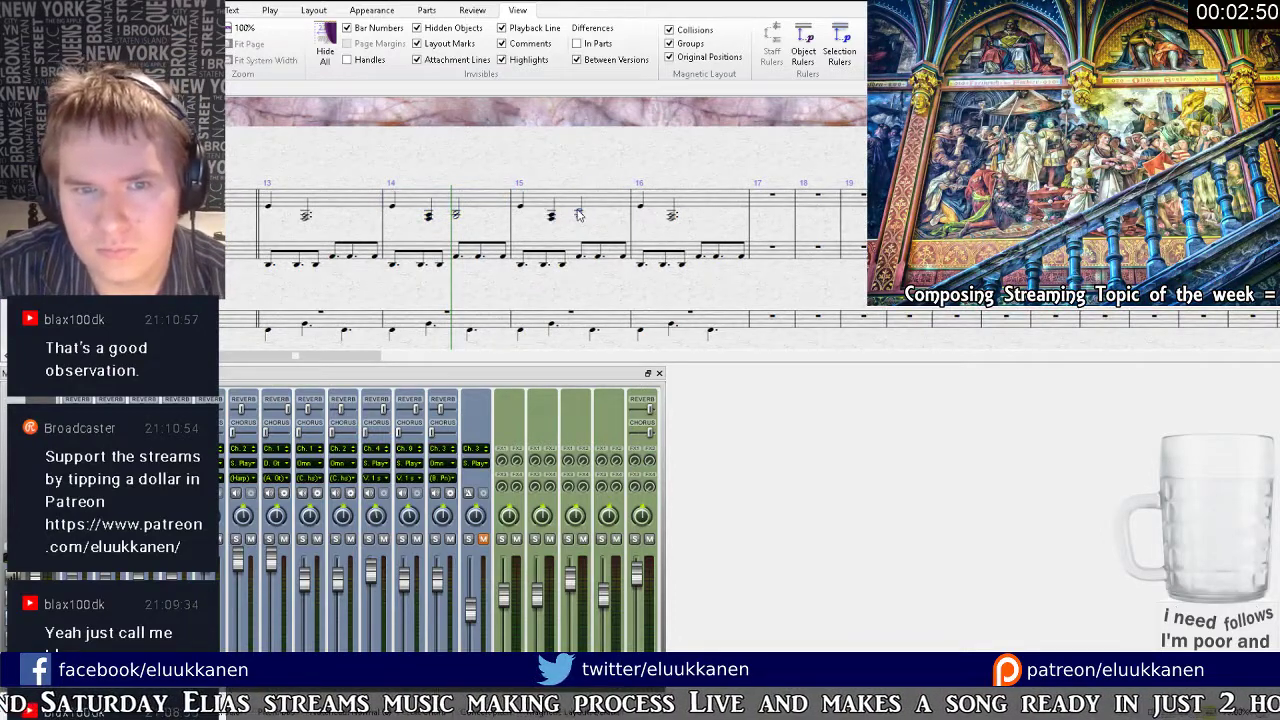
pyautogui.click(577, 209)
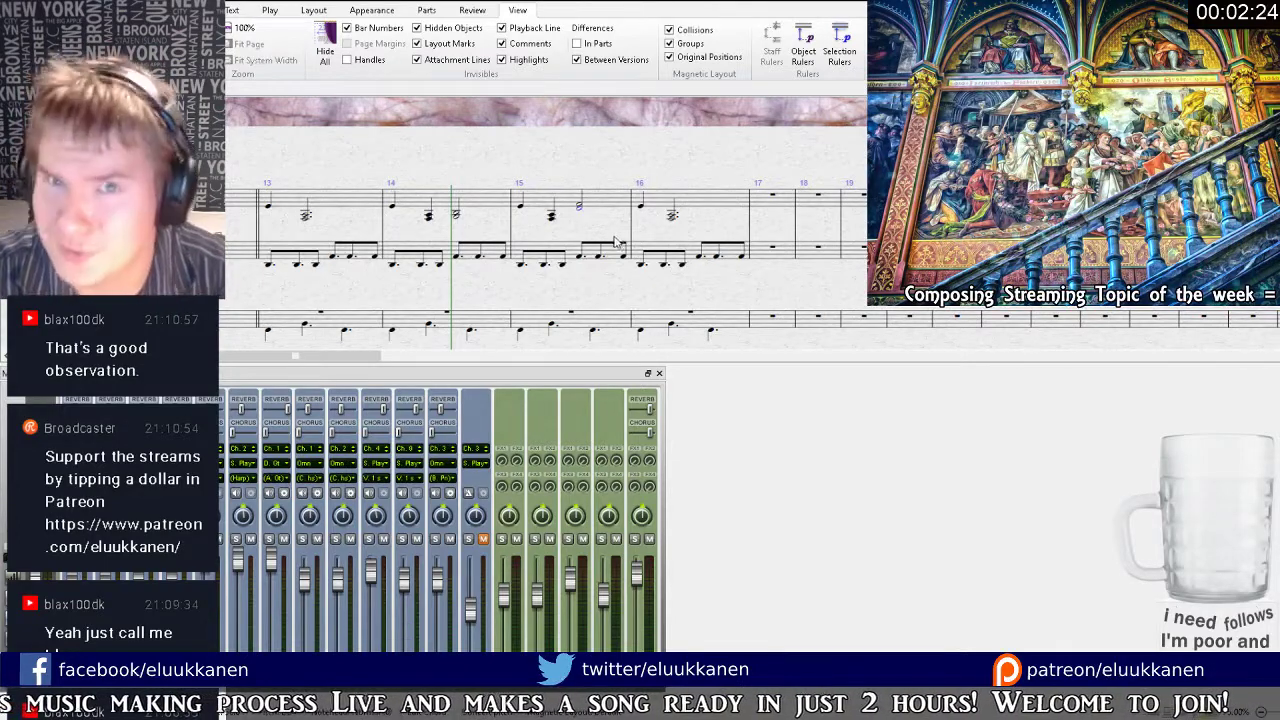
# Repeat bar 15's upper-staff figure in bar 16 and move its closing half-note chord higher.
pyautogui.click(604, 208)
pyautogui.press('r')
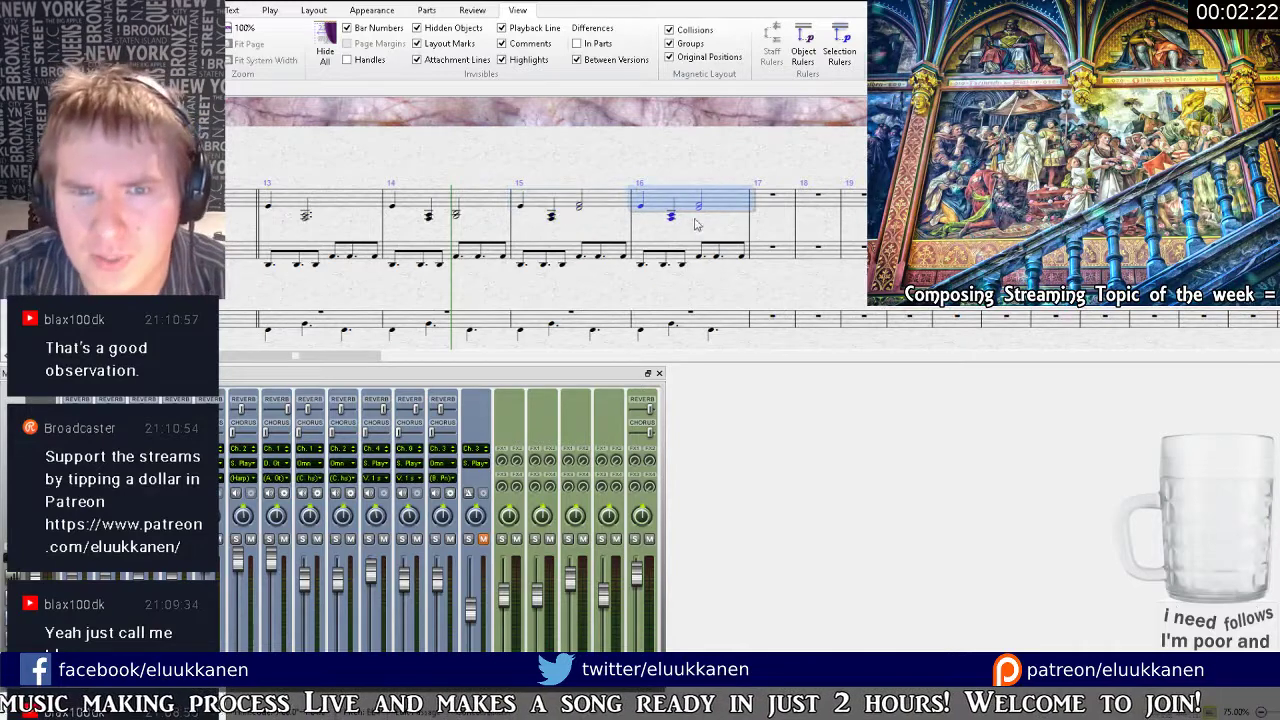
pyautogui.press('Escape')
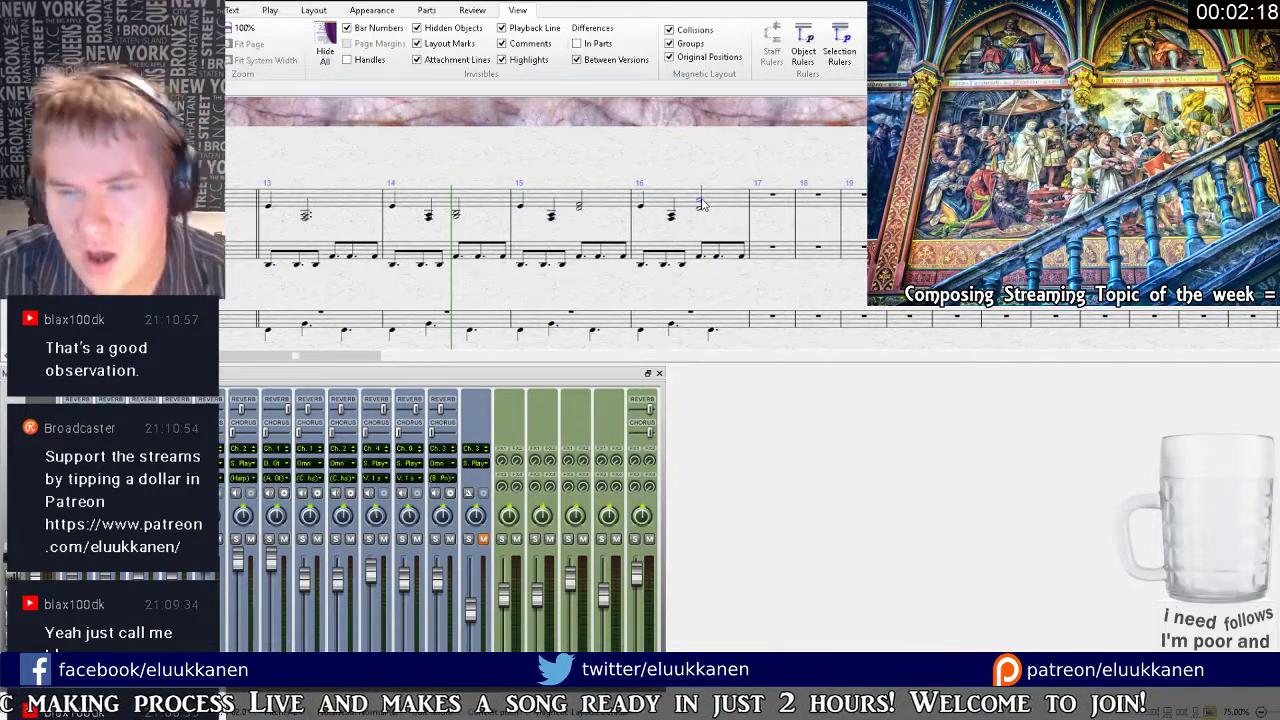
pyautogui.click(694, 200)
pyautogui.click(340, 200)
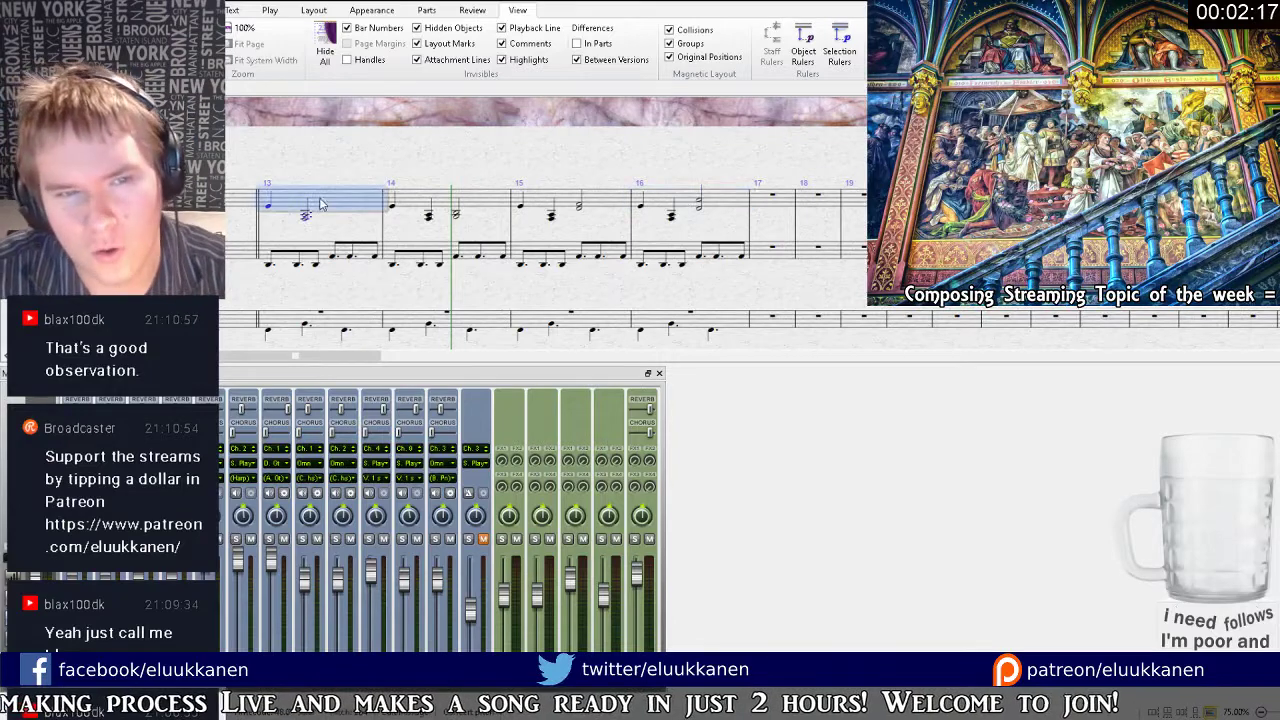
pyautogui.keyDown('shift'); pyautogui.click(696, 214); pyautogui.keyUp('shift')
pyautogui.moveTo(687, 234); pyautogui.dragTo(707, 216)
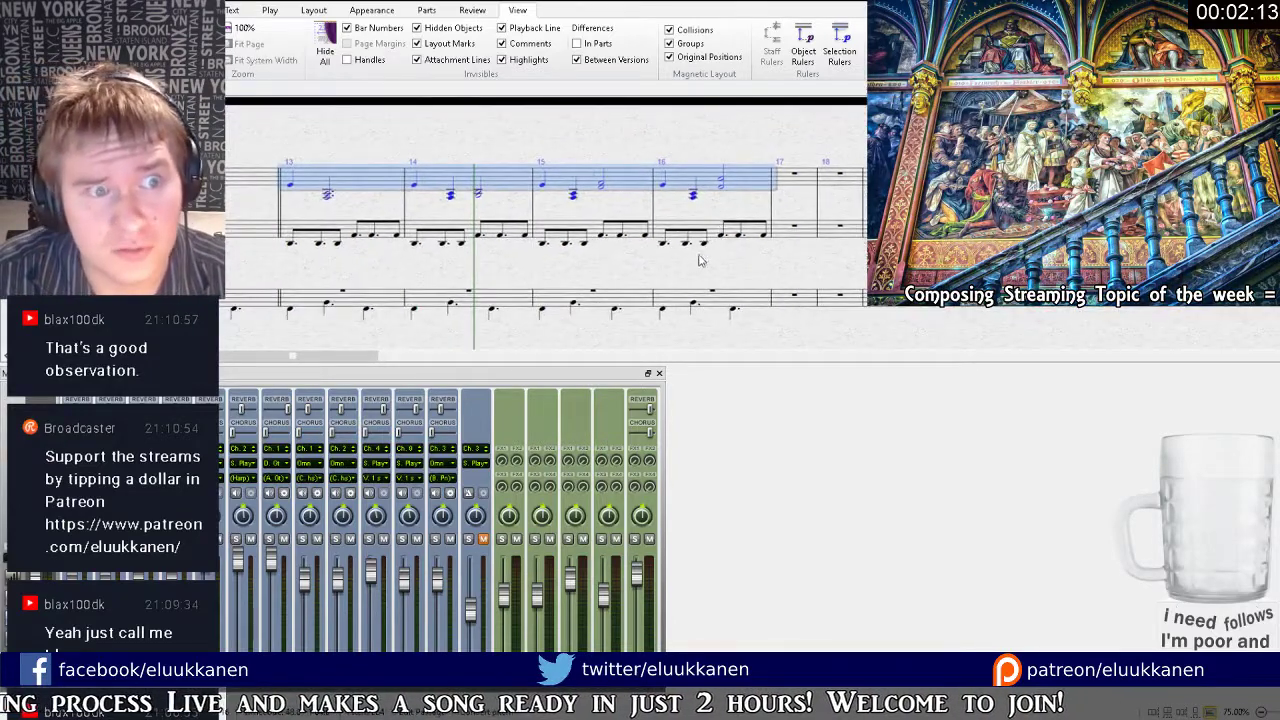
pyautogui.click(700, 260)
pyautogui.moveTo(550, 262); pyautogui.dragTo(573, 263)
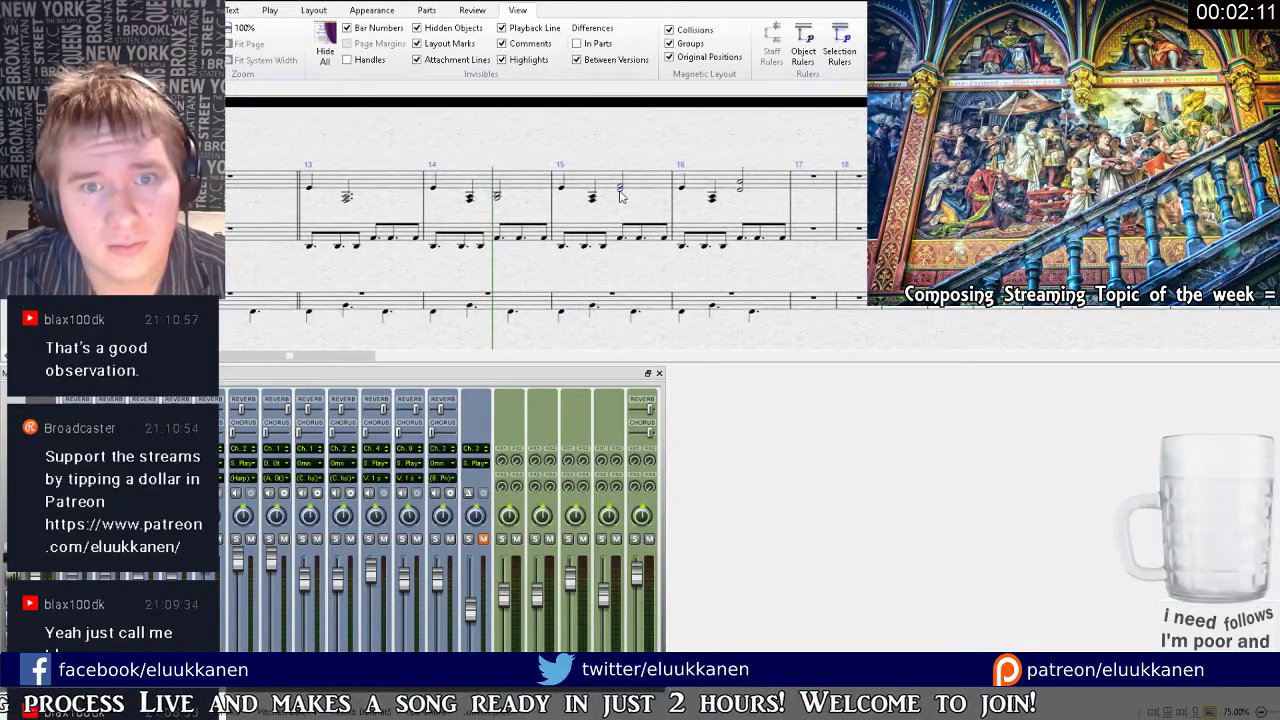
# Raise the last three bass notes of bar 15, and raise the last three of bar 16 higher still.
pyautogui.click(622, 235)
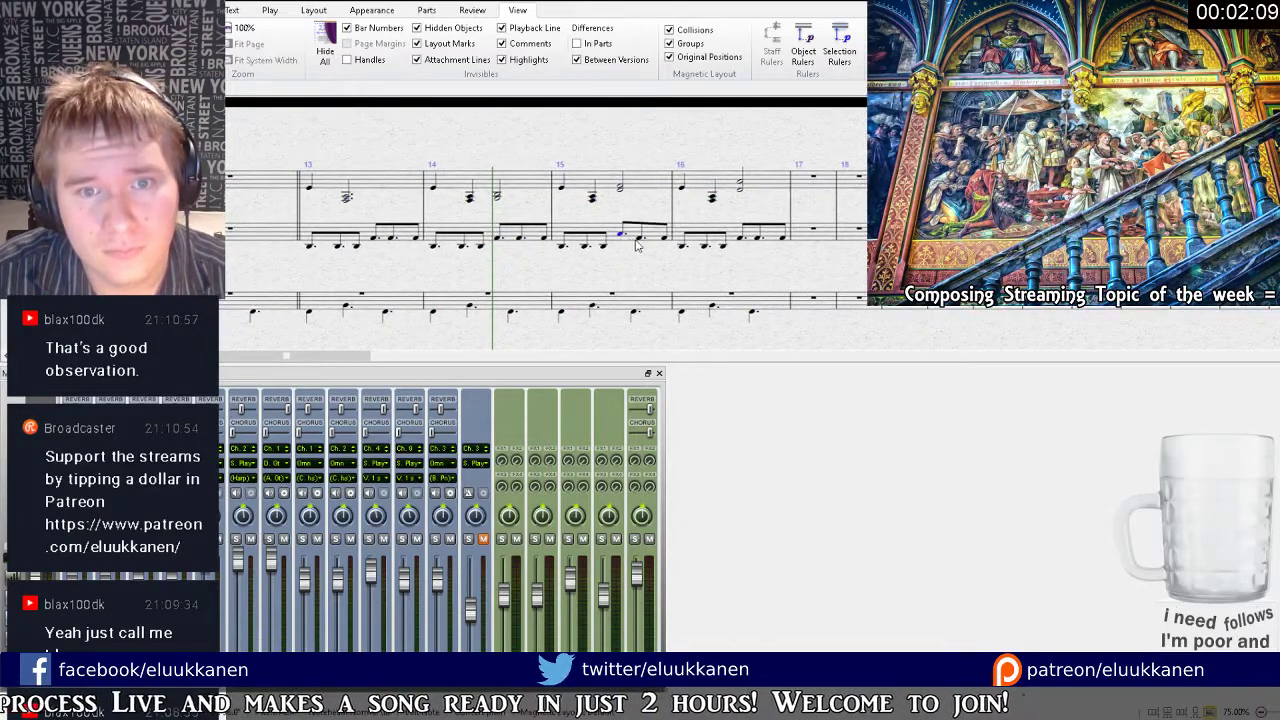
pyautogui.click(664, 240)
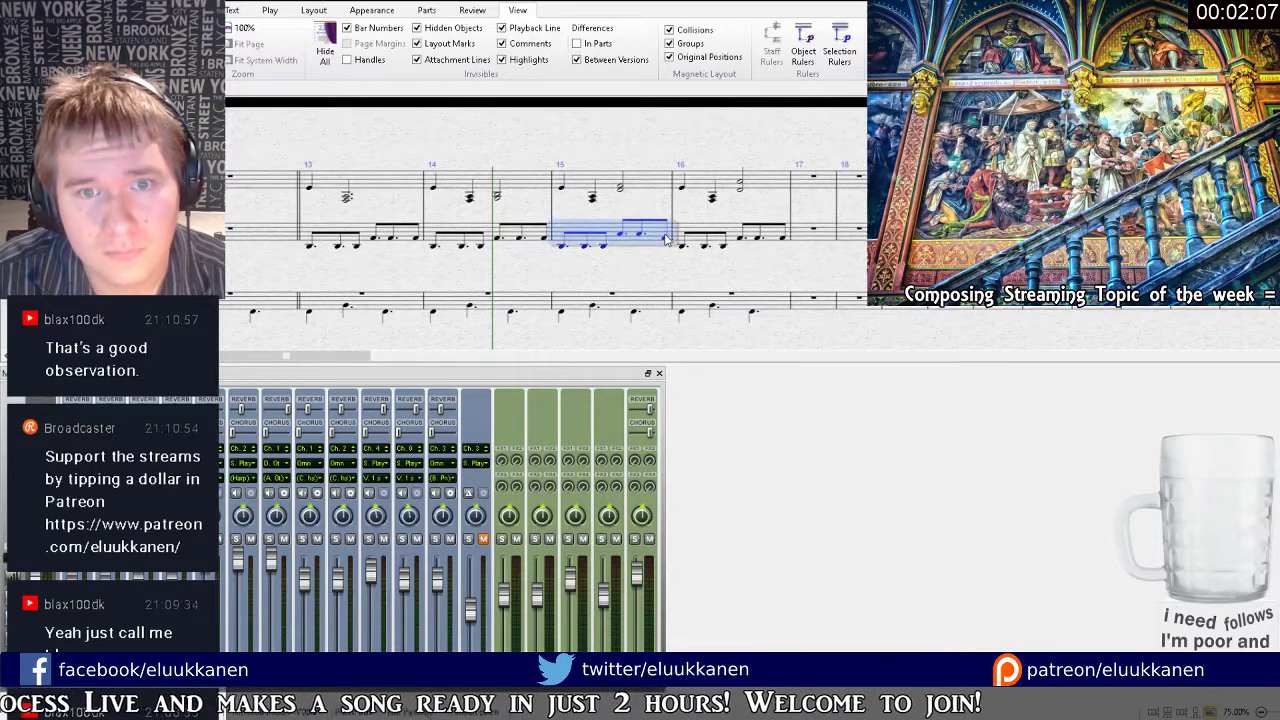
pyautogui.click(664, 236)
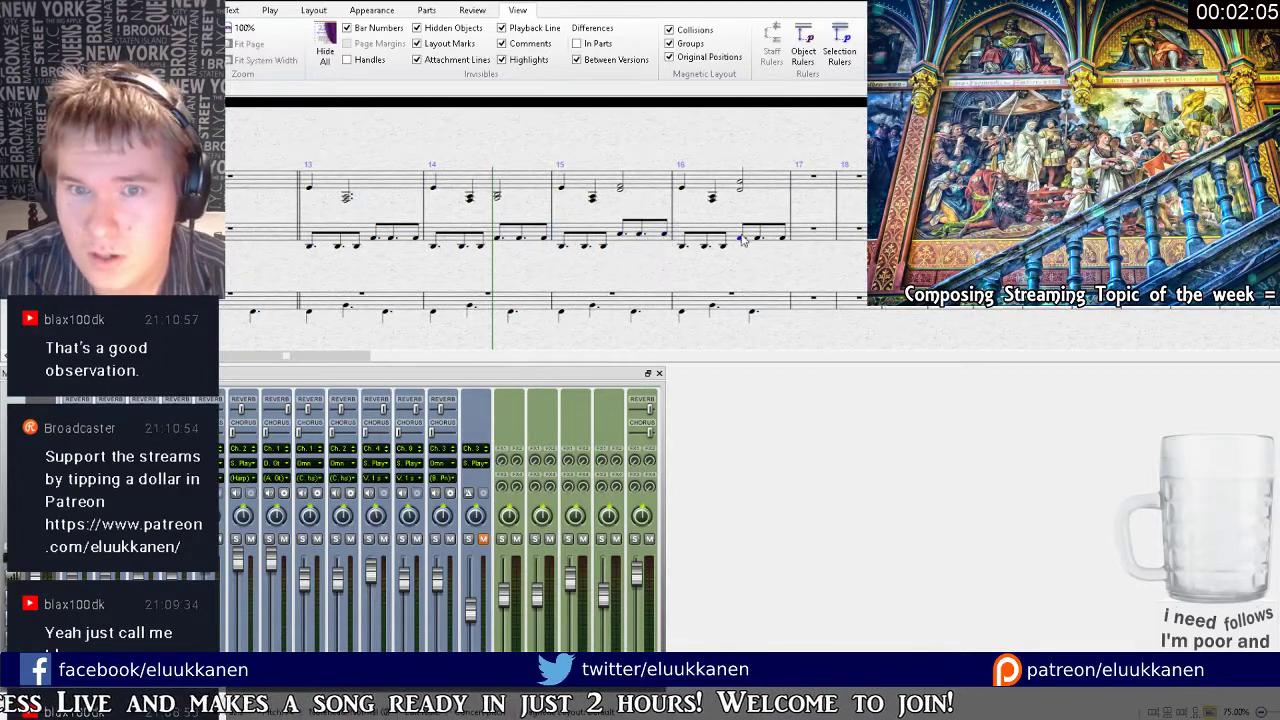
pyautogui.moveTo(740, 240); pyautogui.dragTo(741, 234)
pyautogui.press('Up')
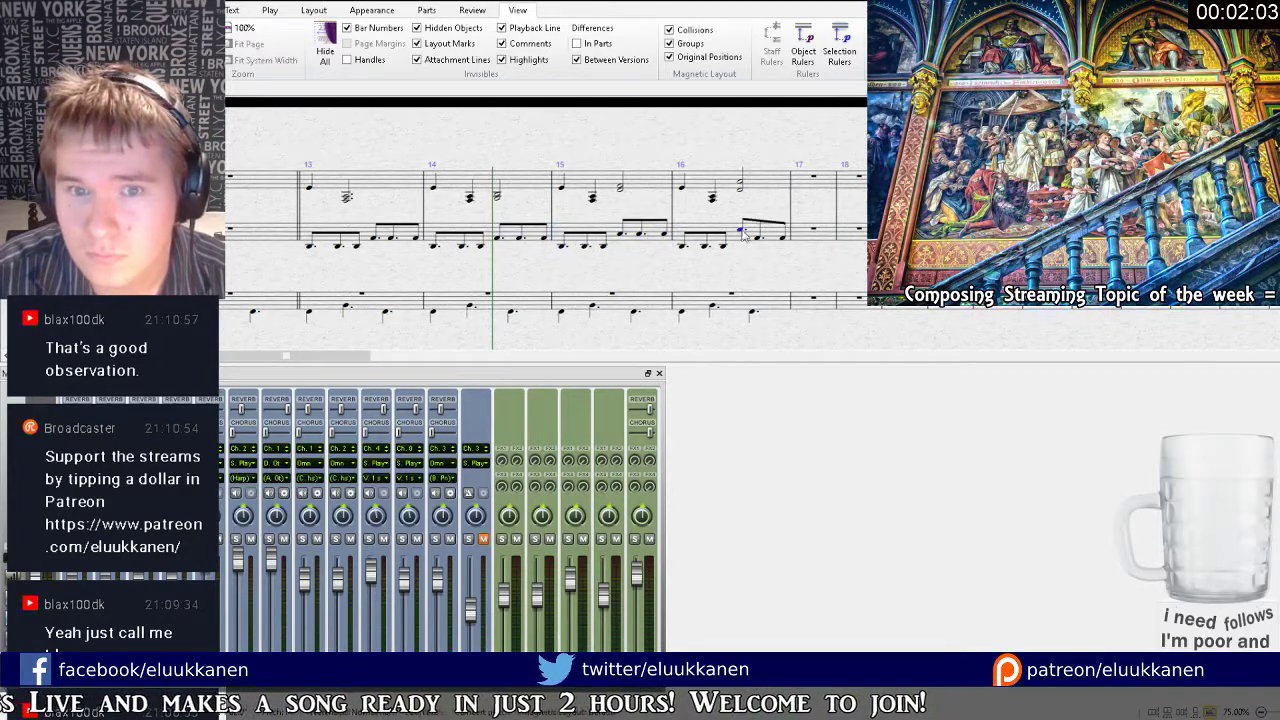
pyautogui.click(757, 235)
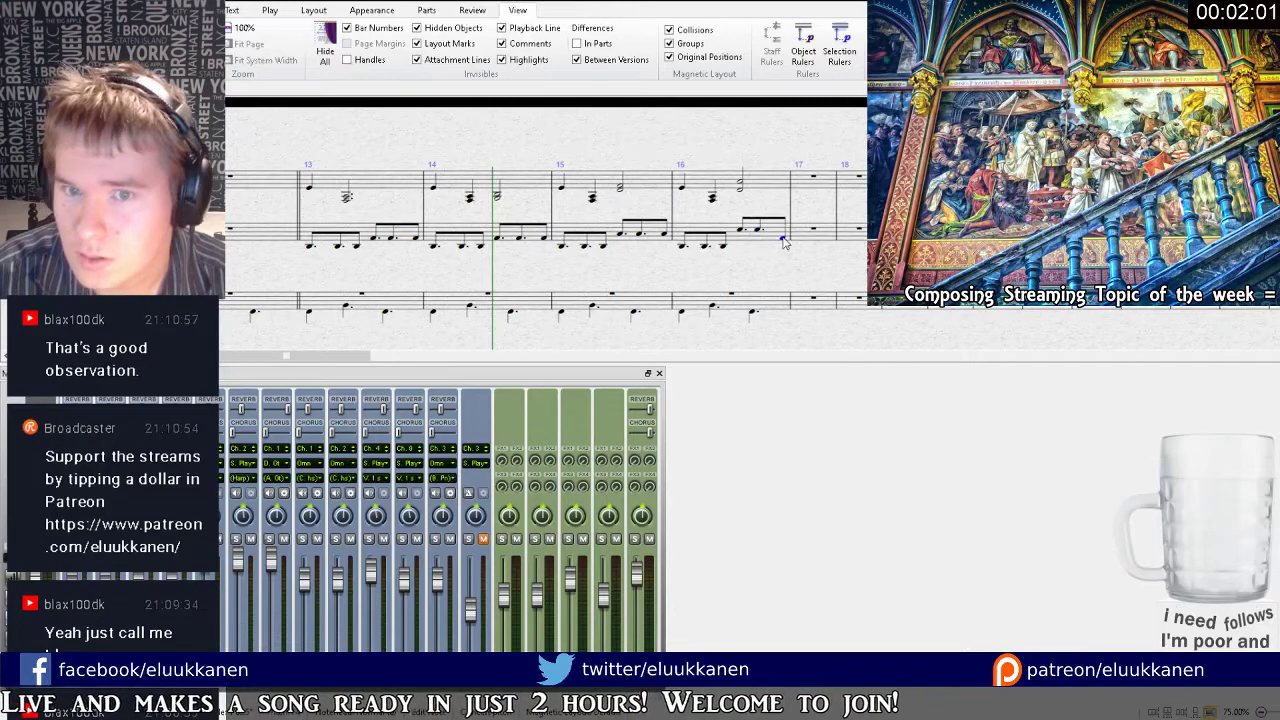
pyautogui.moveTo(784, 240); pyautogui.dragTo(781, 234)
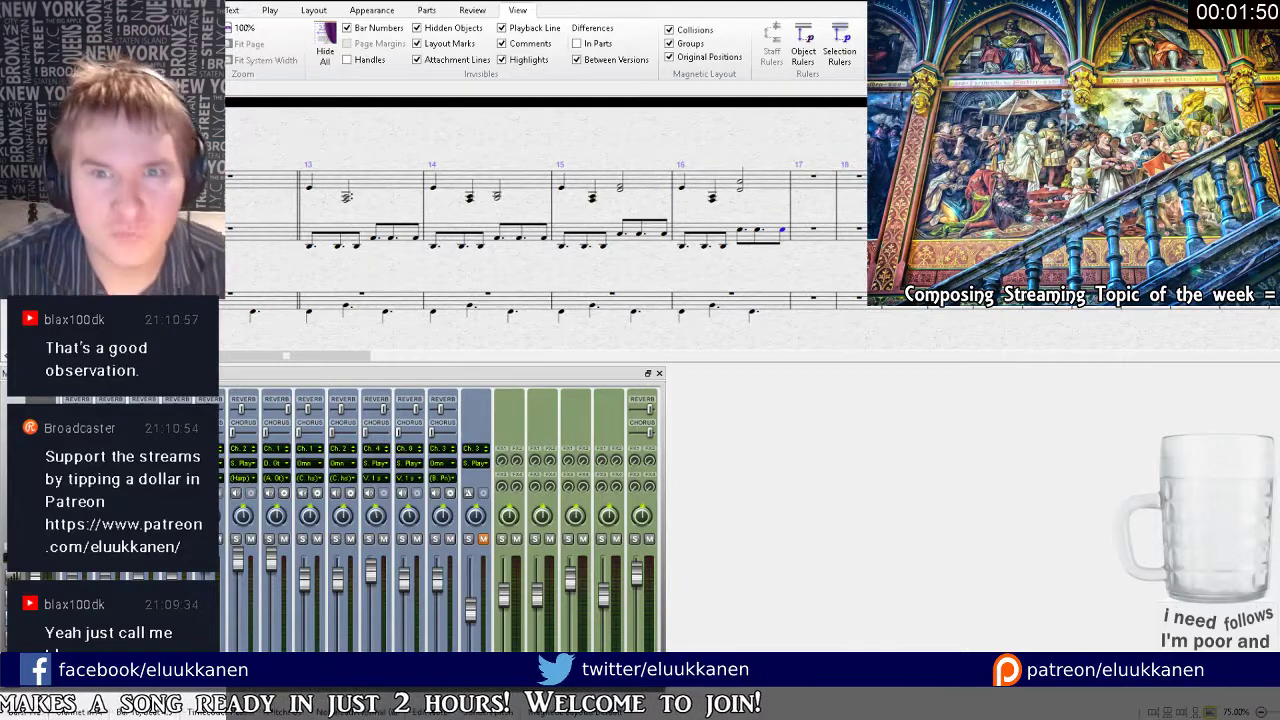
# Play the score from the beginning into bar 11 while reviewing the percussion, brass and string staves.
pyautogui.hotkey('ctrl', 'Home')
pyautogui.press('pageup')
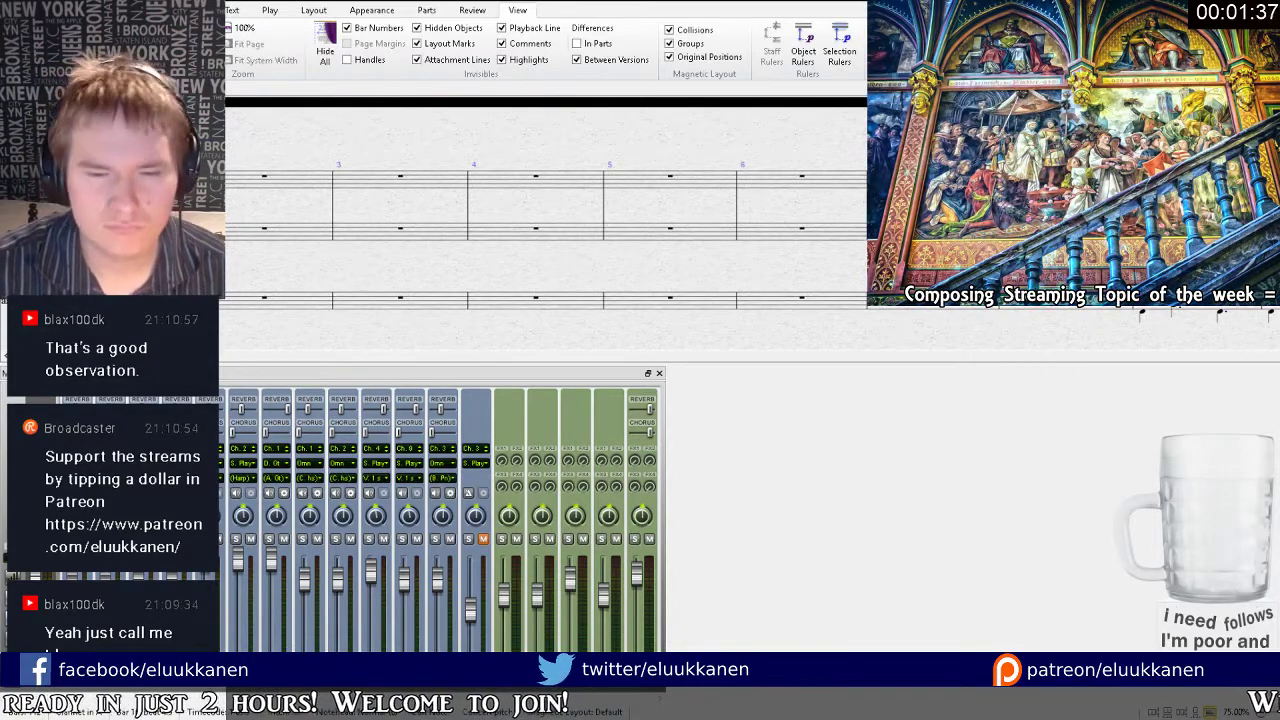
pyautogui.press('space')
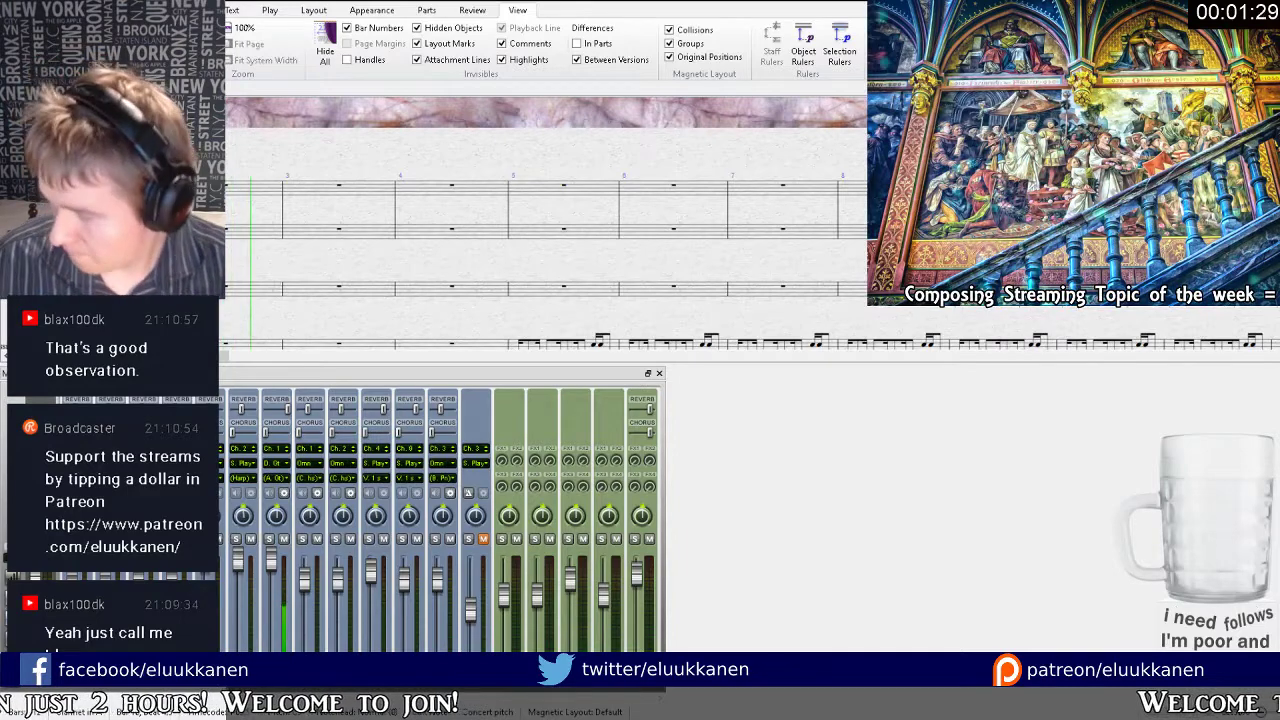
pyautogui.press('space')
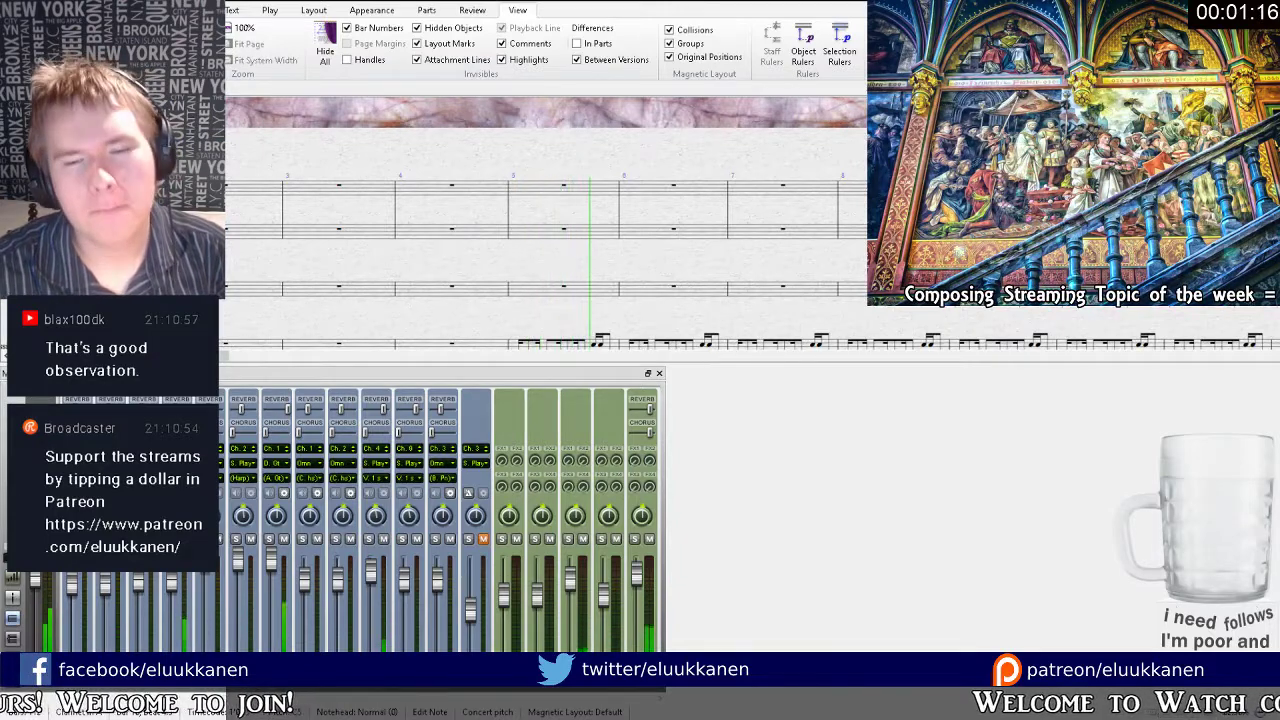
pyautogui.moveTo(714, 297); pyautogui.dragTo(615, 208)
pyautogui.moveTo(665, 280); pyautogui.dragTo(611, 257)
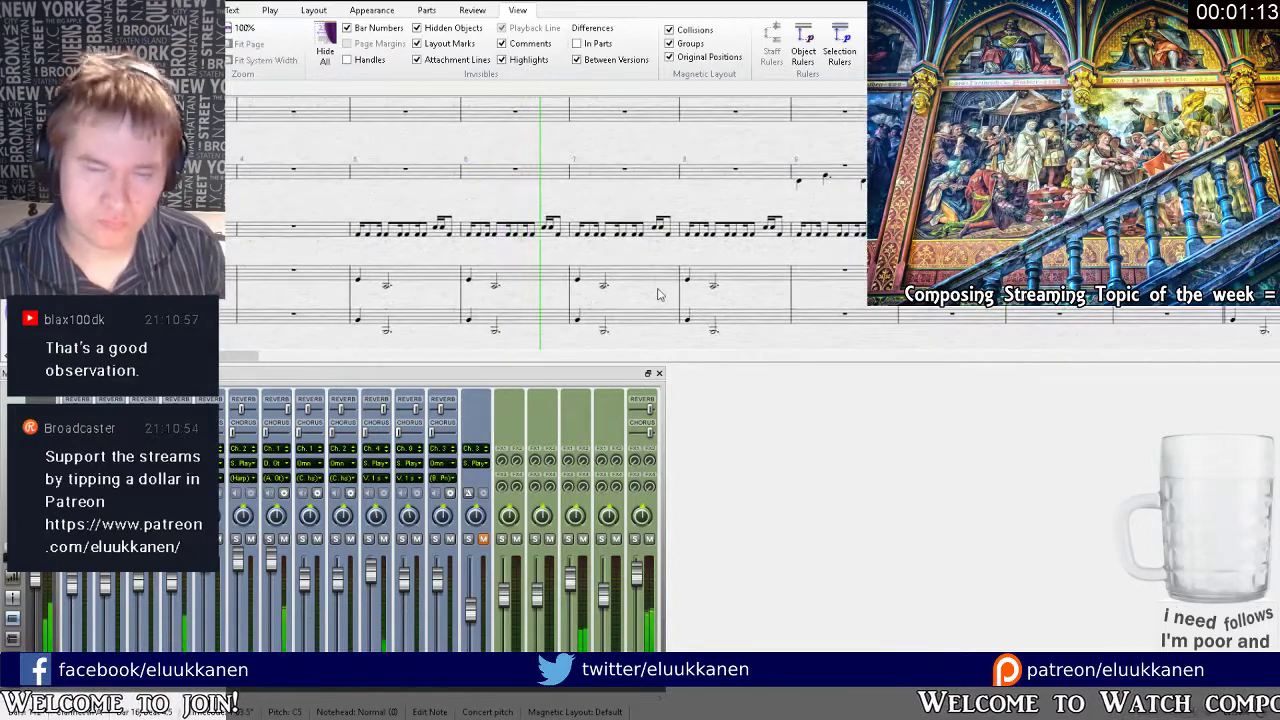
pyautogui.moveTo(673, 297); pyautogui.dragTo(568, 263)
pyautogui.moveTo(609, 314); pyautogui.dragTo(563, 250)
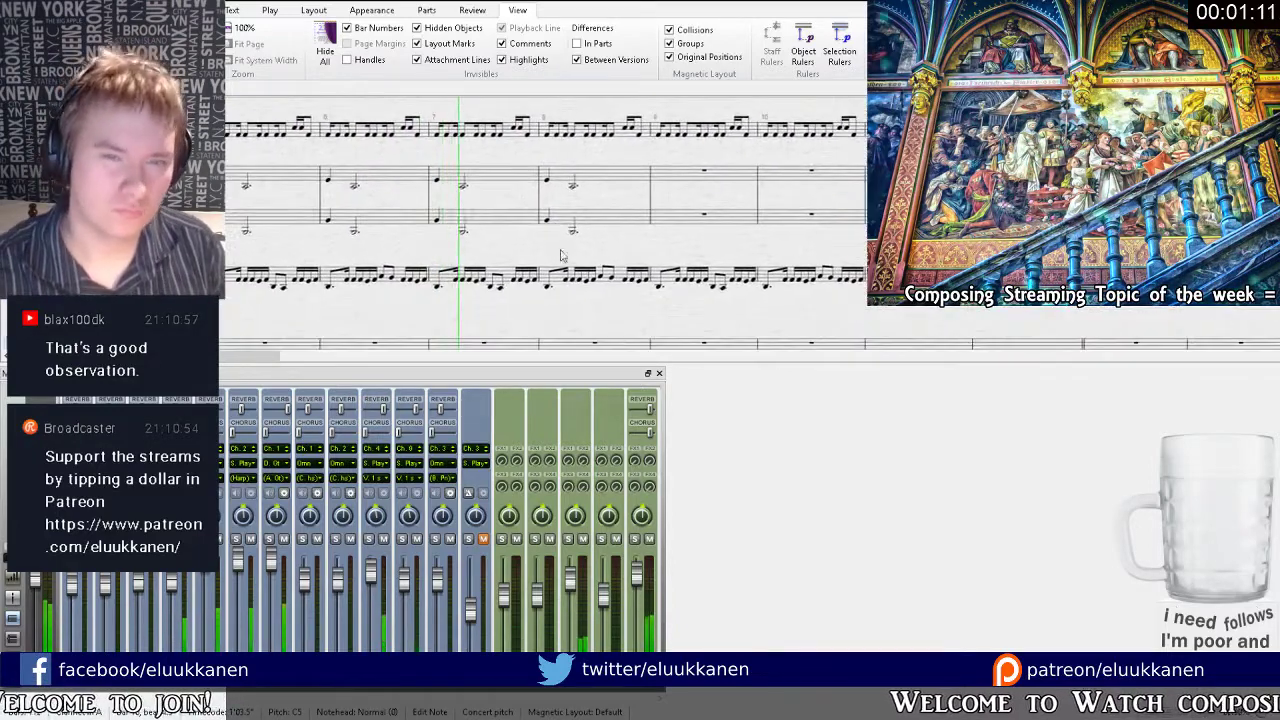
pyautogui.moveTo(604, 323)
pyautogui.mouseDown()
pyautogui.moveTo(634, 297)
pyautogui.moveTo(626, 331)
pyautogui.moveTo(602, 324)
pyautogui.mouseUp()
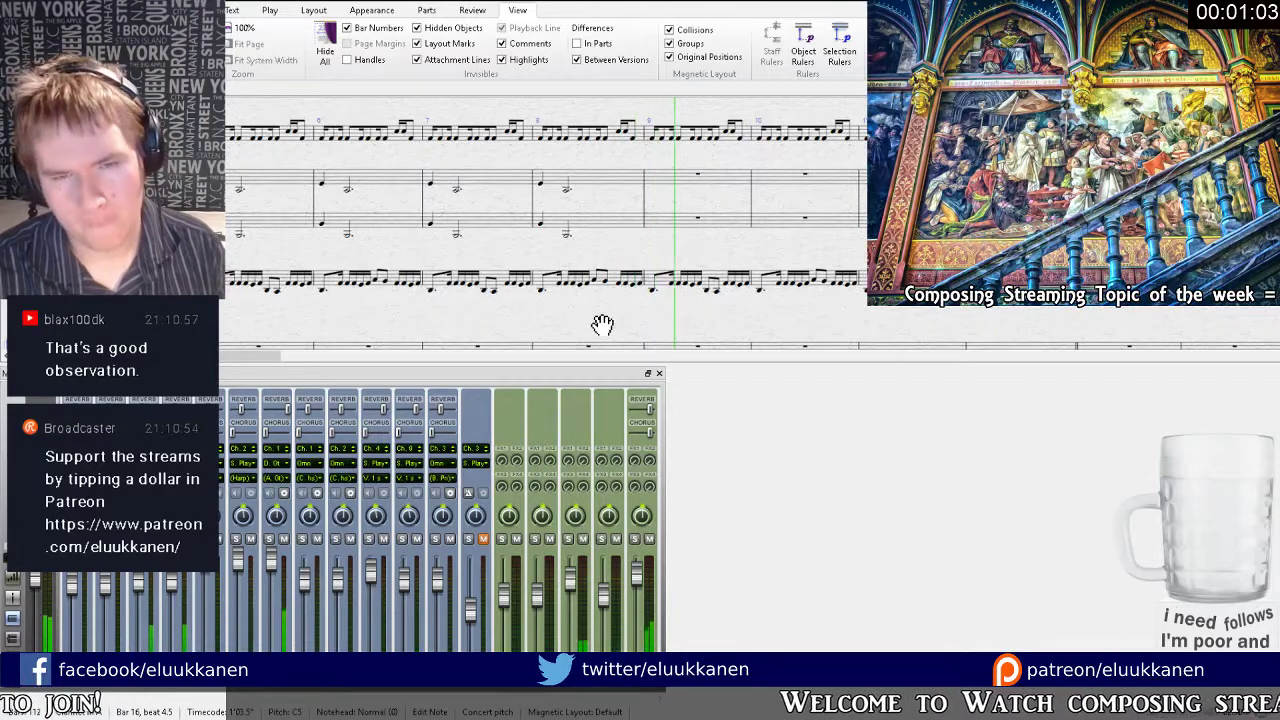
pyautogui.moveTo(602, 325); pyautogui.dragTo(569, 270)
pyautogui.moveTo(680, 302); pyautogui.dragTo(592, 223)
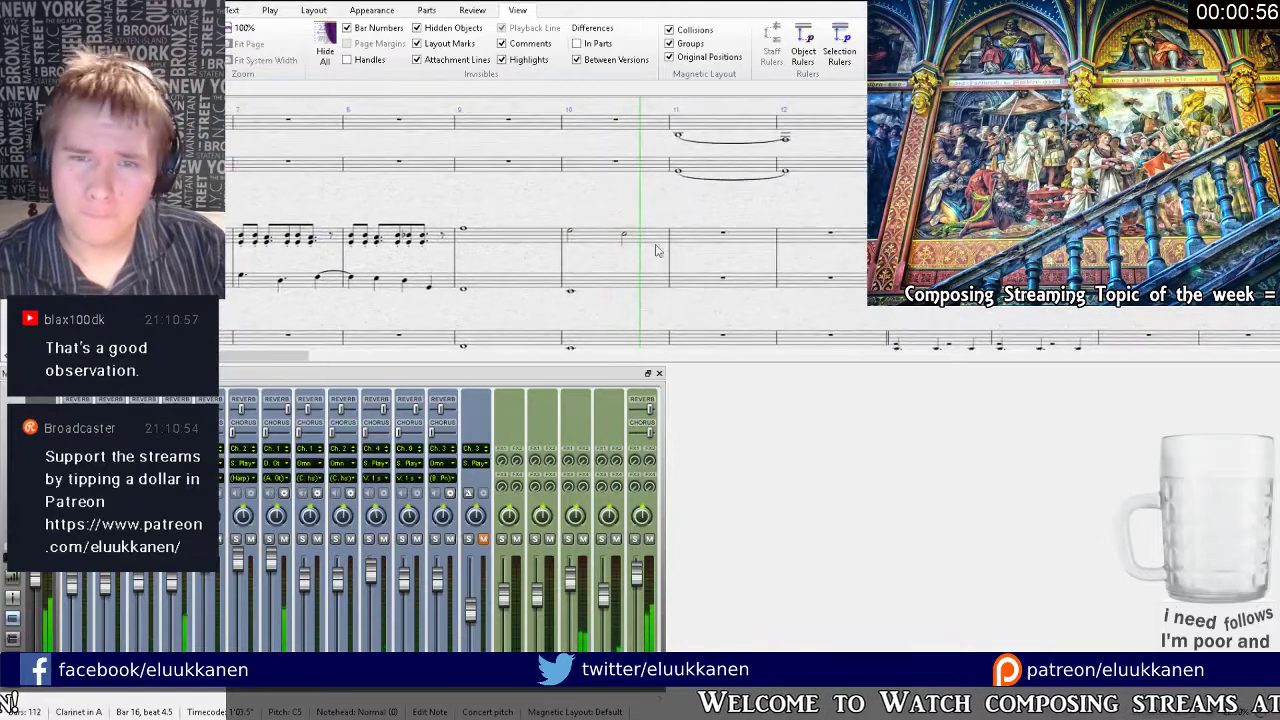
pyautogui.press('space')
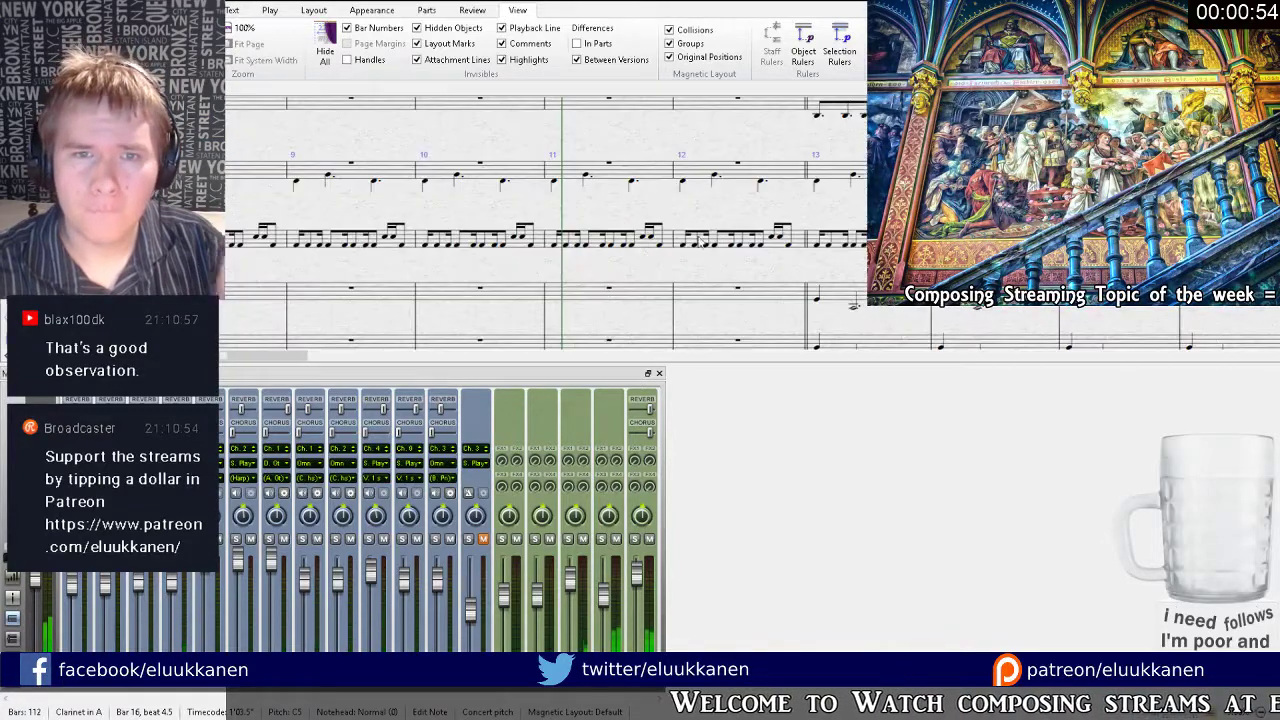
# Enter two Db5 quarter notes on the first two beats of bar 11 in Violin 1.
pyautogui.moveTo(614, 280); pyautogui.dragTo(679, 100)
pyautogui.moveTo(660, 282)
pyautogui.mouseDown()
pyautogui.moveTo(678, 104)
pyautogui.moveTo(659, 221)
pyautogui.mouseUp()
pyautogui.click(569, 249)
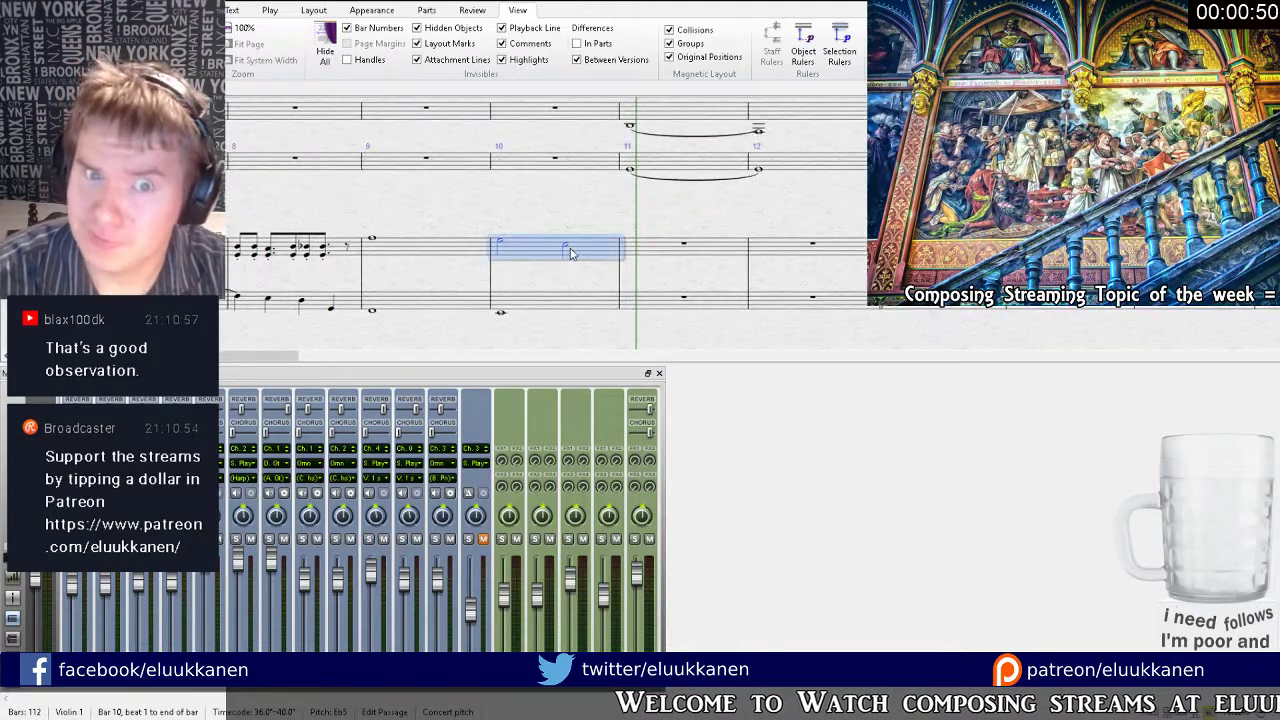
pyautogui.click(563, 248)
pyautogui.click(629, 250)
pyautogui.press('d')
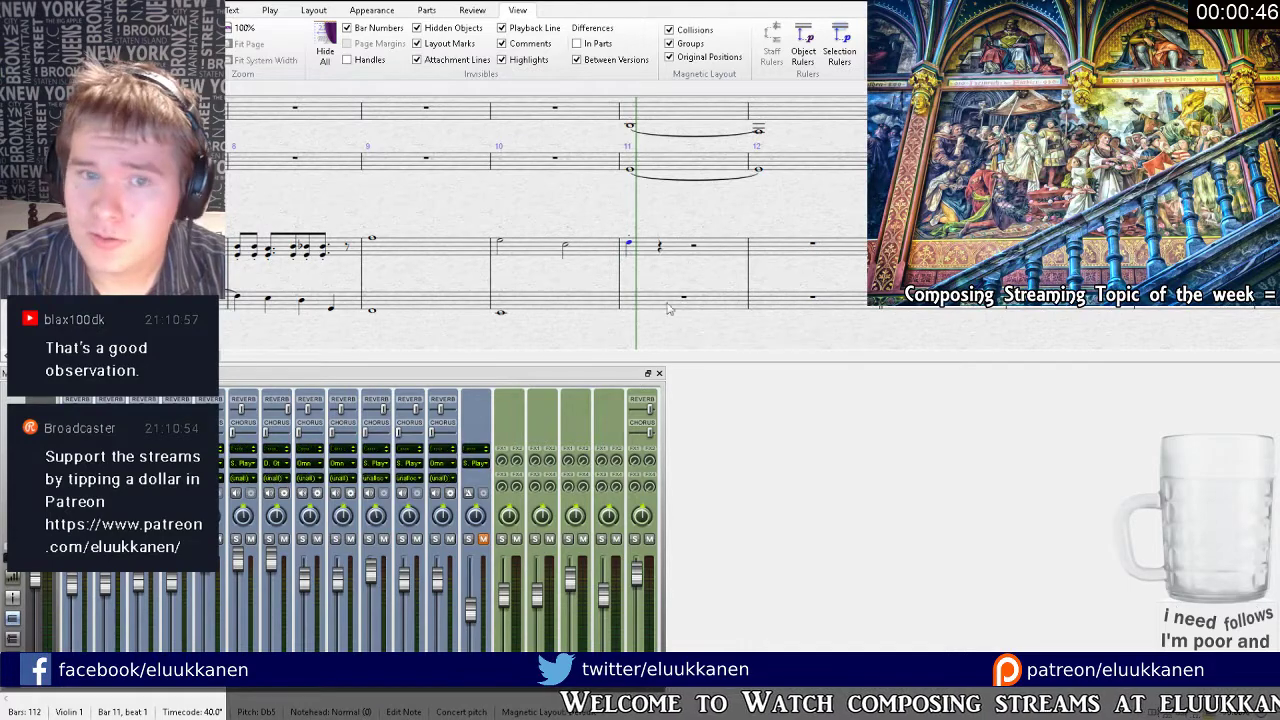
pyautogui.click(661, 249)
pyautogui.press('d')
# Copy Violin 1's bar 11 into bar 12.
pyautogui.click(718, 259)
pyautogui.press('p')
pyautogui.keyDown('alt'); pyautogui.click(757, 258); pyautogui.keyUp('alt')
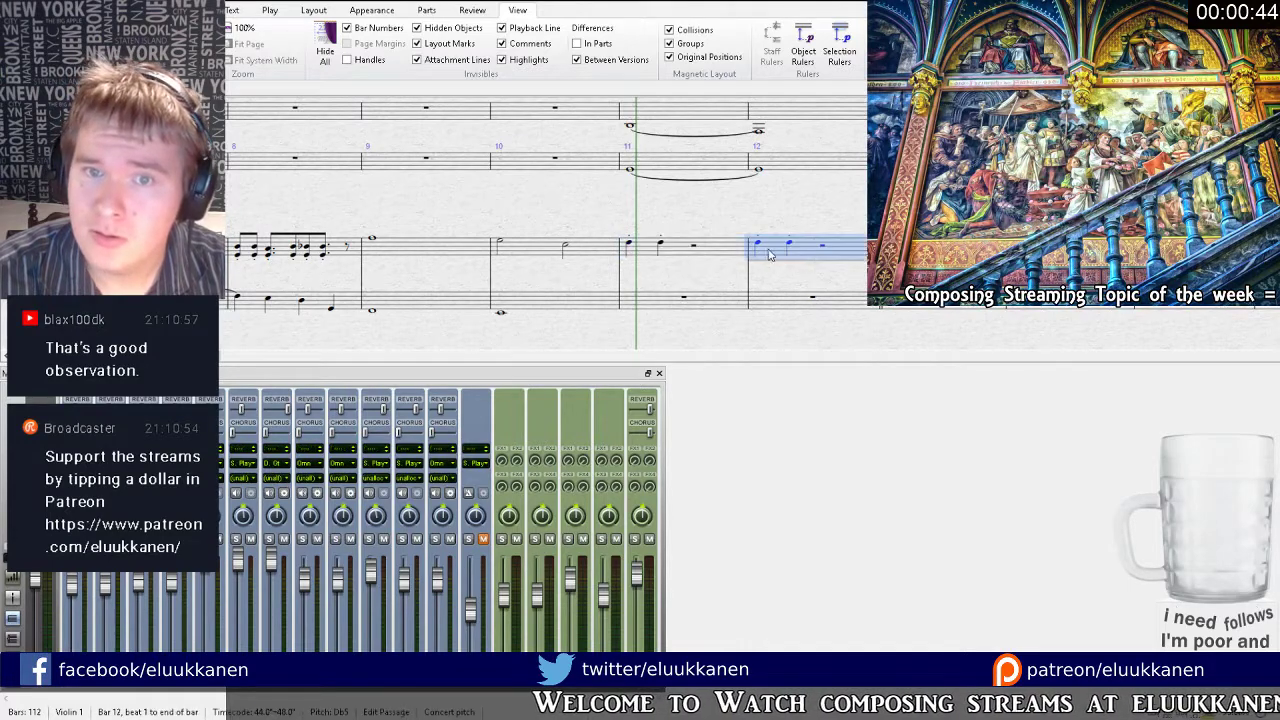
# Raise Violin 1's bar 12 quarter notes to Eb5 and copy bars 11 and 12 to the staff directly below.
pyautogui.click(760, 246)
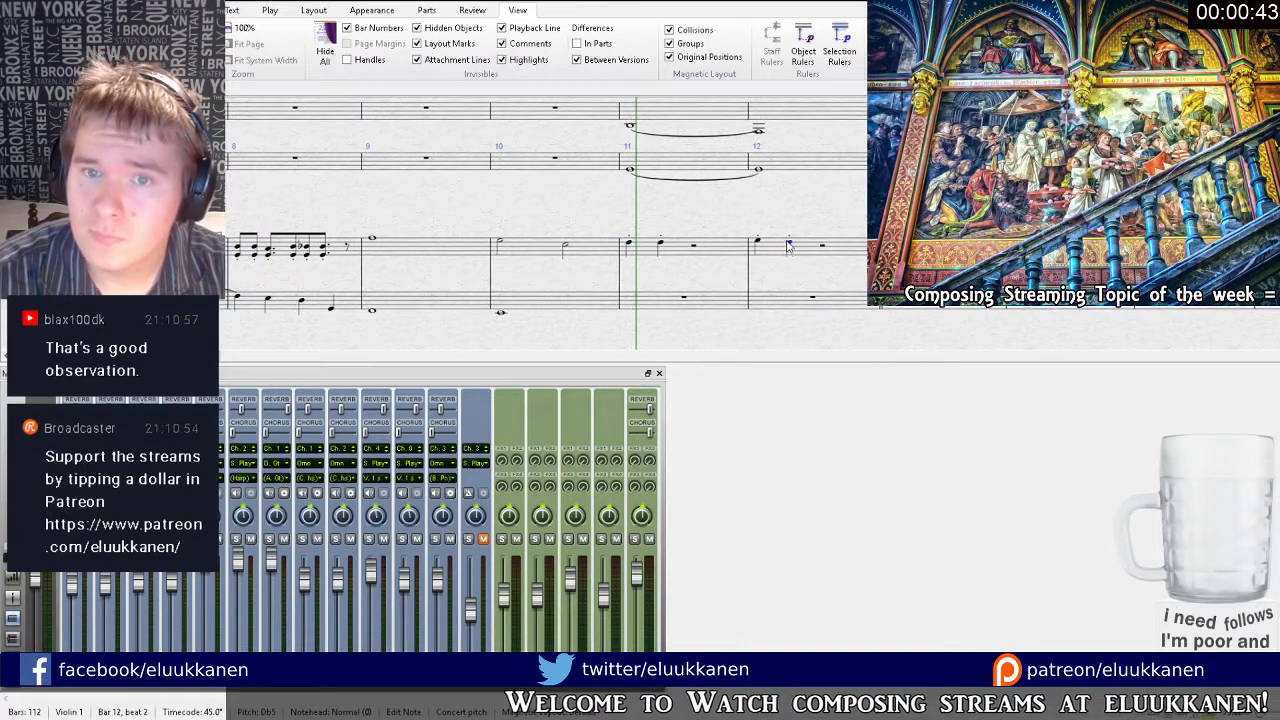
pyautogui.click(748, 259)
pyautogui.keyDown('shift'); pyautogui.click(688, 257); pyautogui.keyUp('shift')
pyautogui.keyDown('alt'); pyautogui.click(636, 302); pyautogui.keyUp('alt')
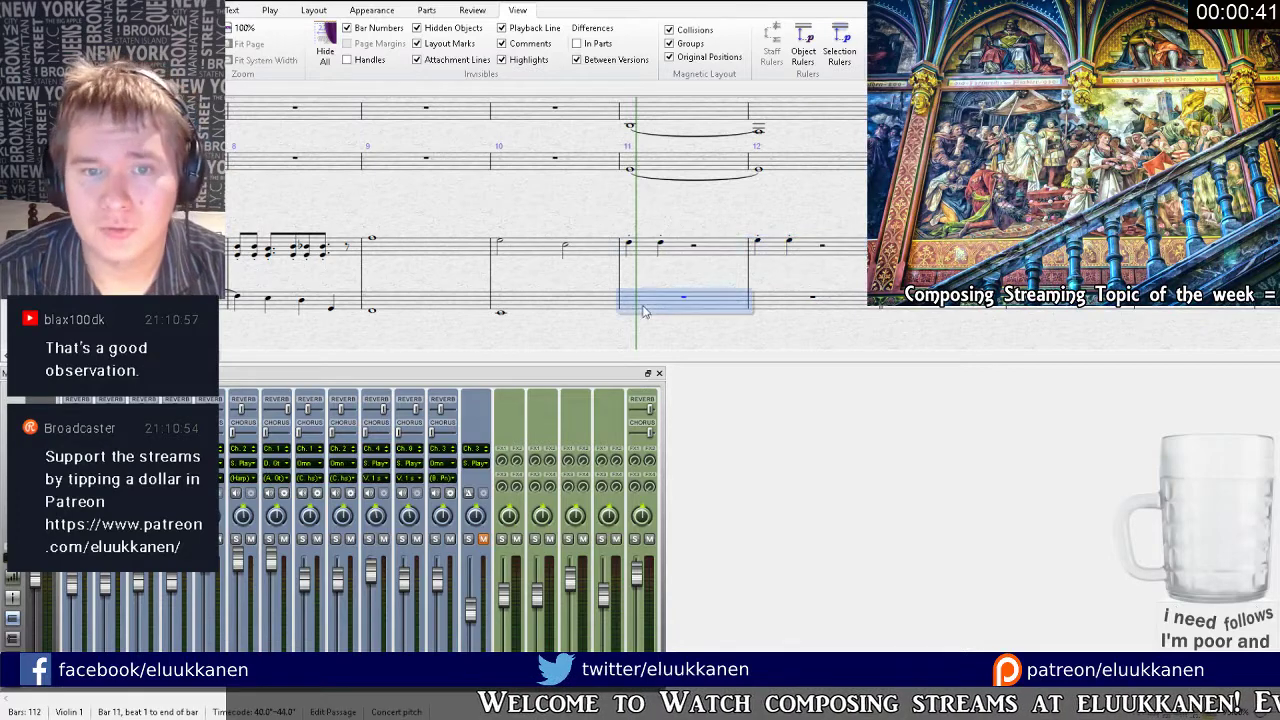
# Lower the copied quarter notes in bars 11 and 12 of the lower violin staff by an octave, using Eb4 in bar 12.
pyautogui.click(630, 300)
pyautogui.click(632, 310)
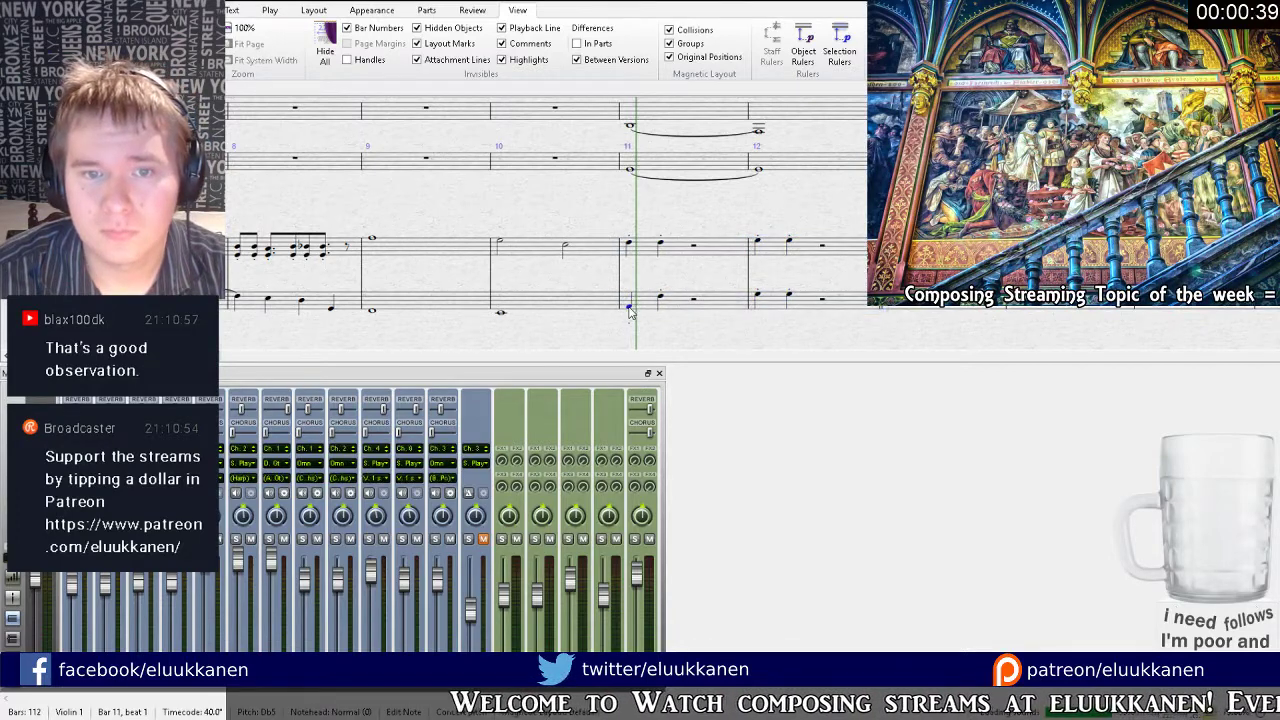
pyautogui.moveTo(660, 296); pyautogui.dragTo(661, 306)
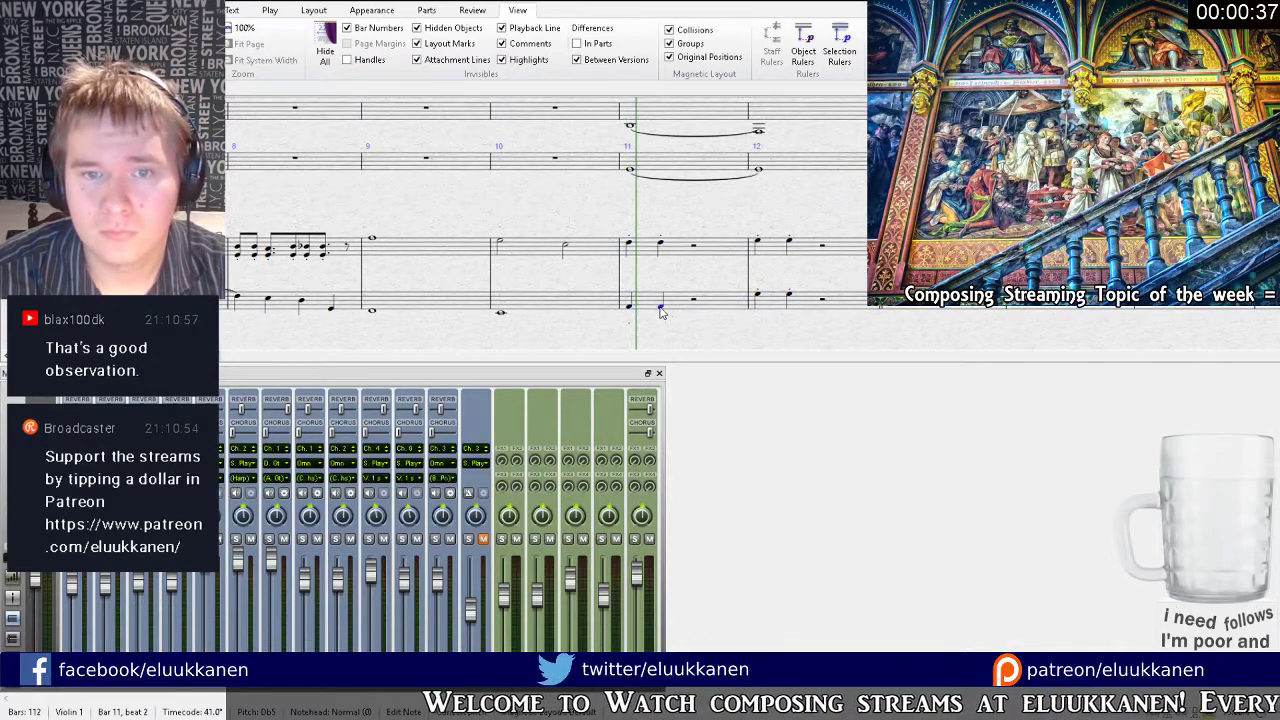
pyautogui.moveTo(759, 295); pyautogui.dragTo(789, 303)
pyautogui.press('f')
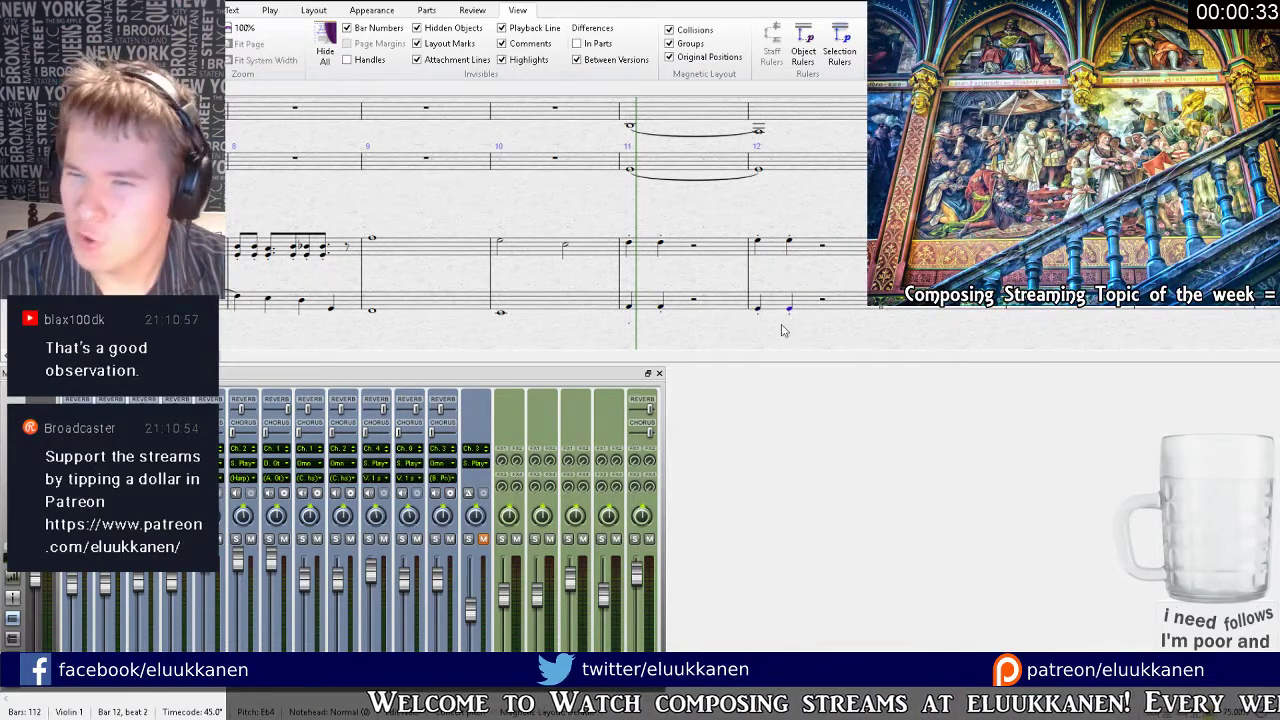
# Rewind to bar 10 and play back through bar 12 to check the new violin notes.
pyautogui.press('Escape')
pyautogui.press('[')
pyautogui.press('[')
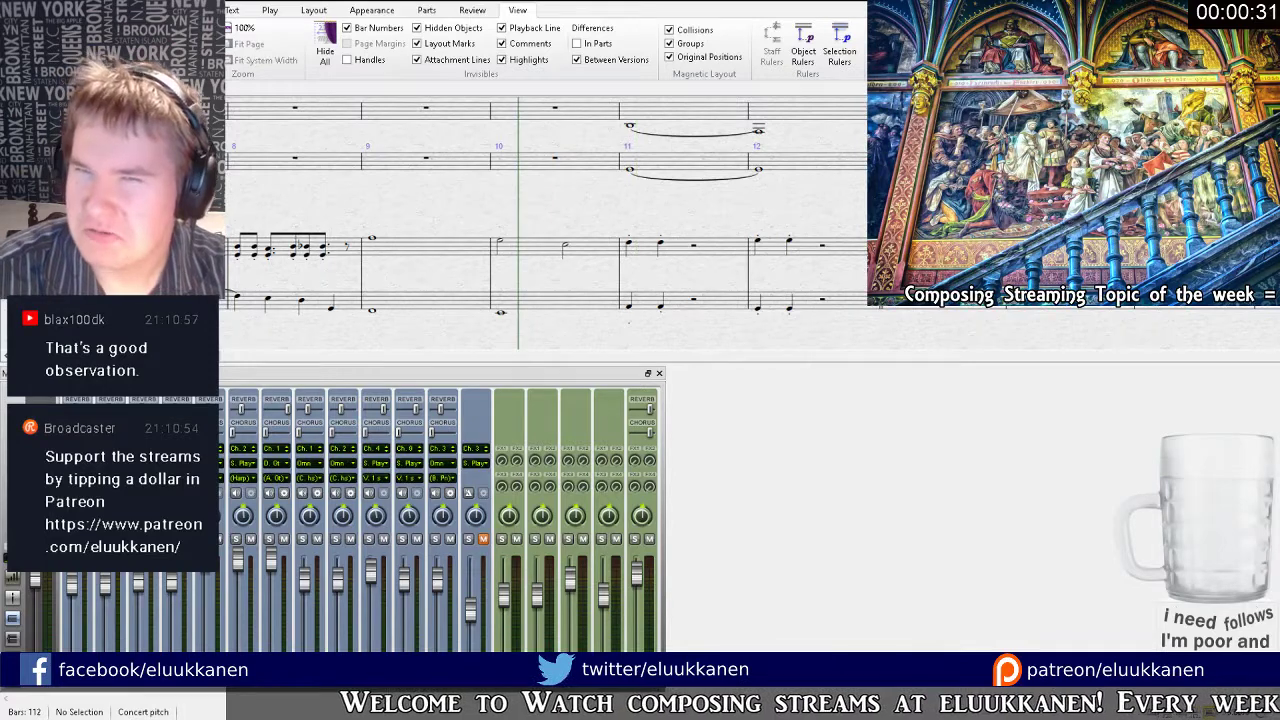
pyautogui.press('space')
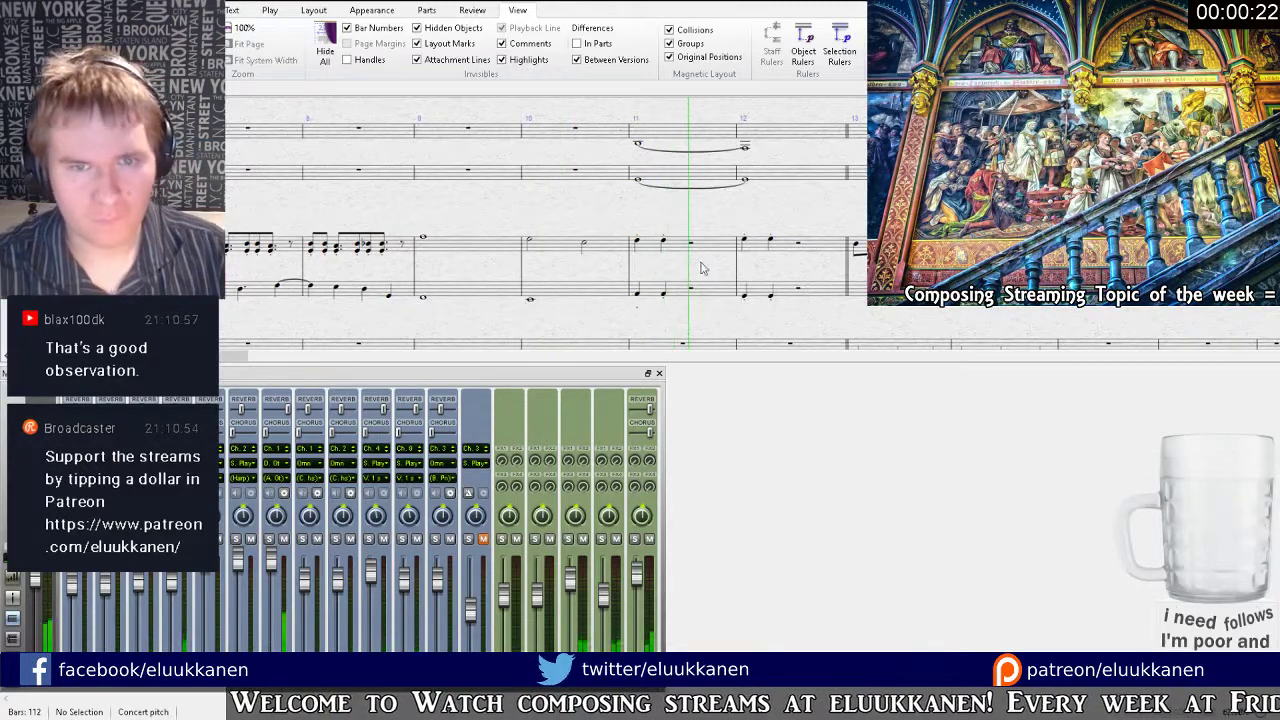
pyautogui.moveTo(760, 317); pyautogui.dragTo(695, 340)
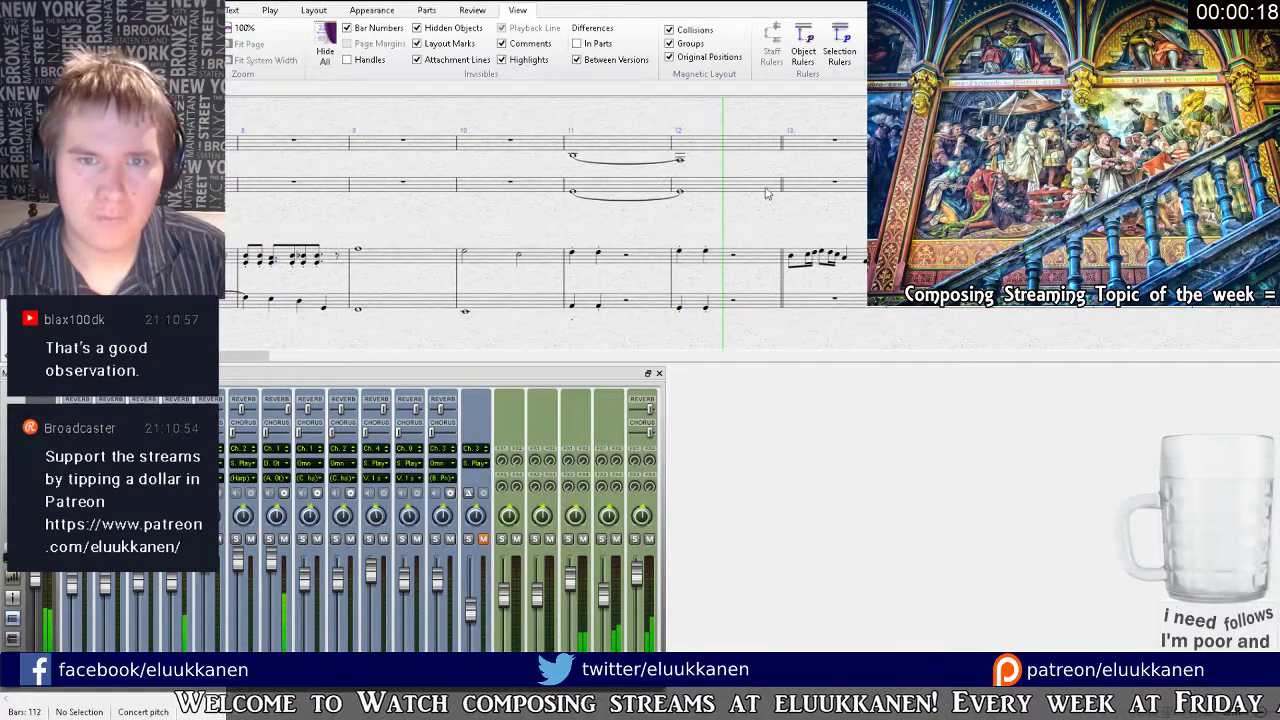
pyautogui.press('space')
# Check the choir notes in bar 12 and lower the upper violin staff's two quarter notes there to just below bar 11's pitch.
pyautogui.moveTo(691, 220); pyautogui.dragTo(683, 244)
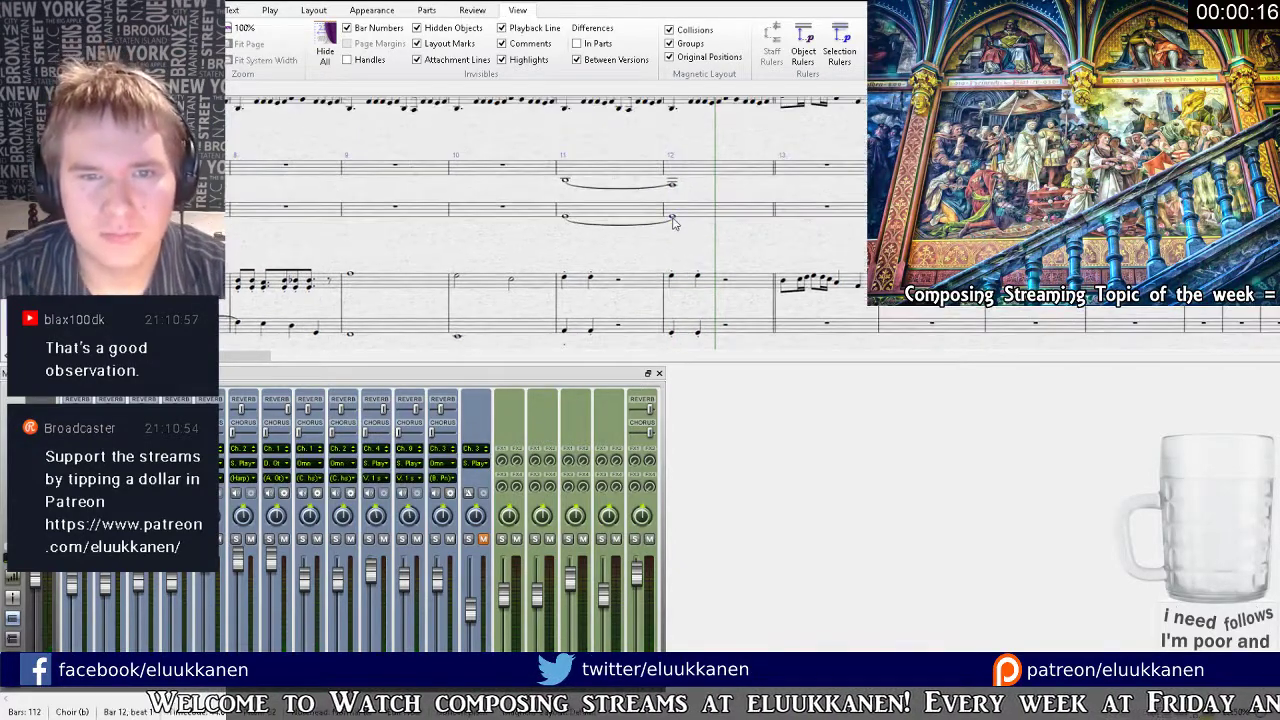
pyautogui.click(674, 187)
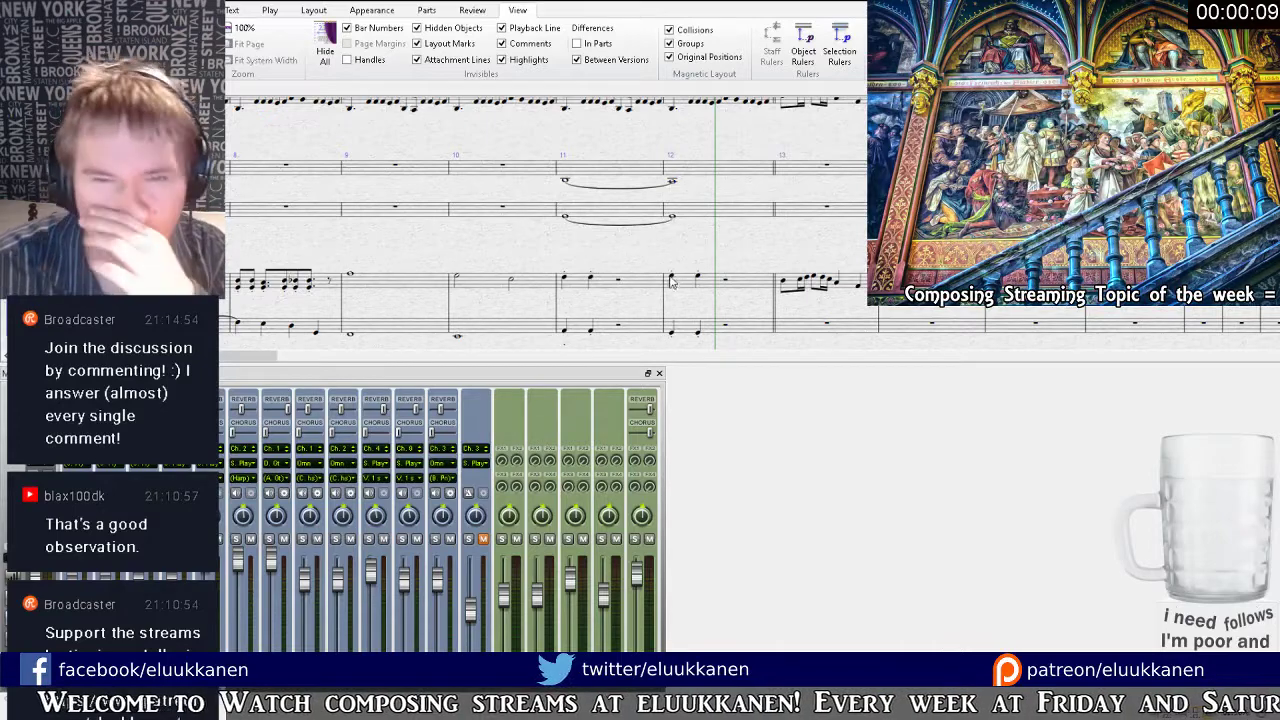
pyautogui.moveTo(671, 279); pyautogui.dragTo(675, 283)
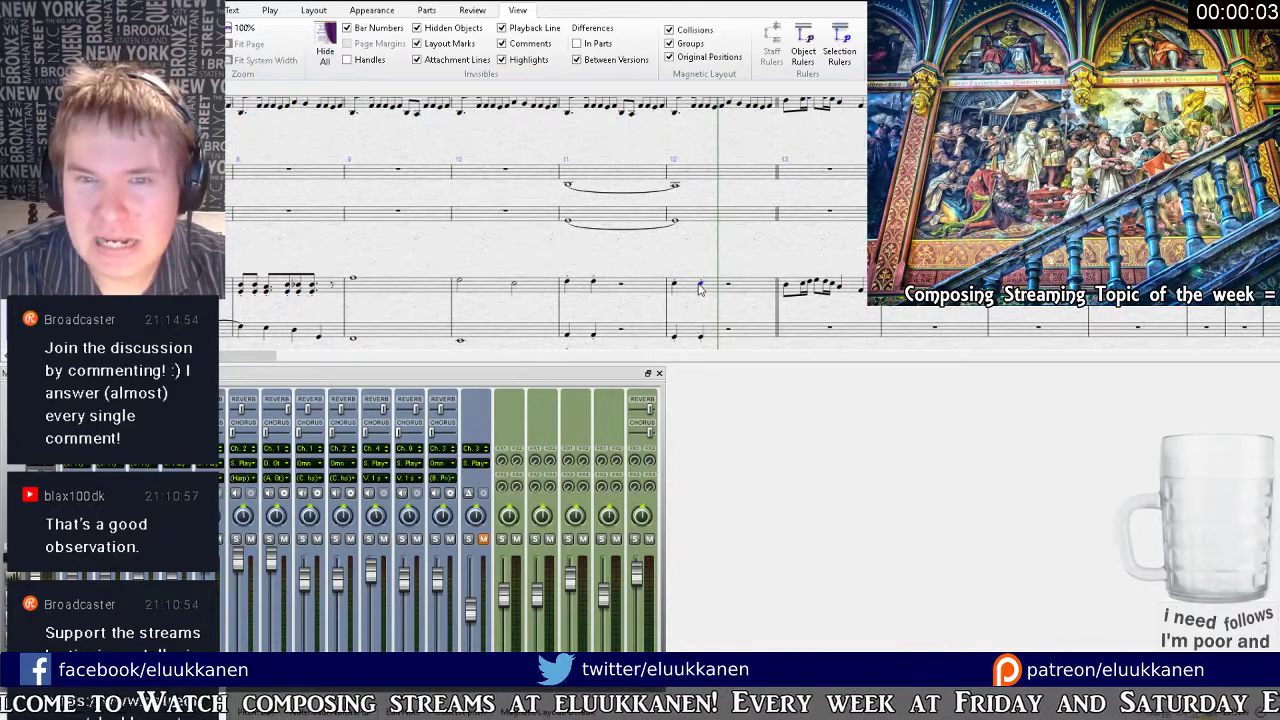
pyautogui.moveTo(711, 254); pyautogui.dragTo(716, 201)
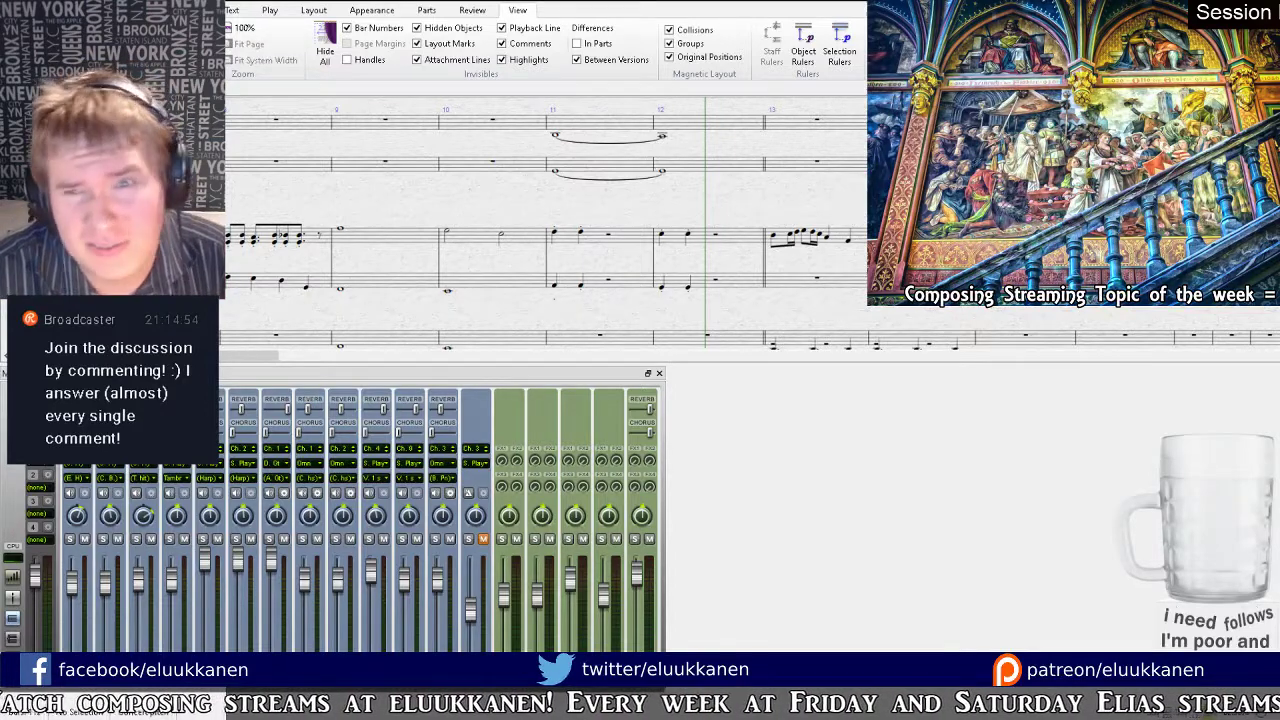
# Rewind to bar 10 and play on into bar 16 while reviewing the choir, string, lute and percussion staves.
pyautogui.press('[')
pyautogui.press('[')
pyautogui.press('[')
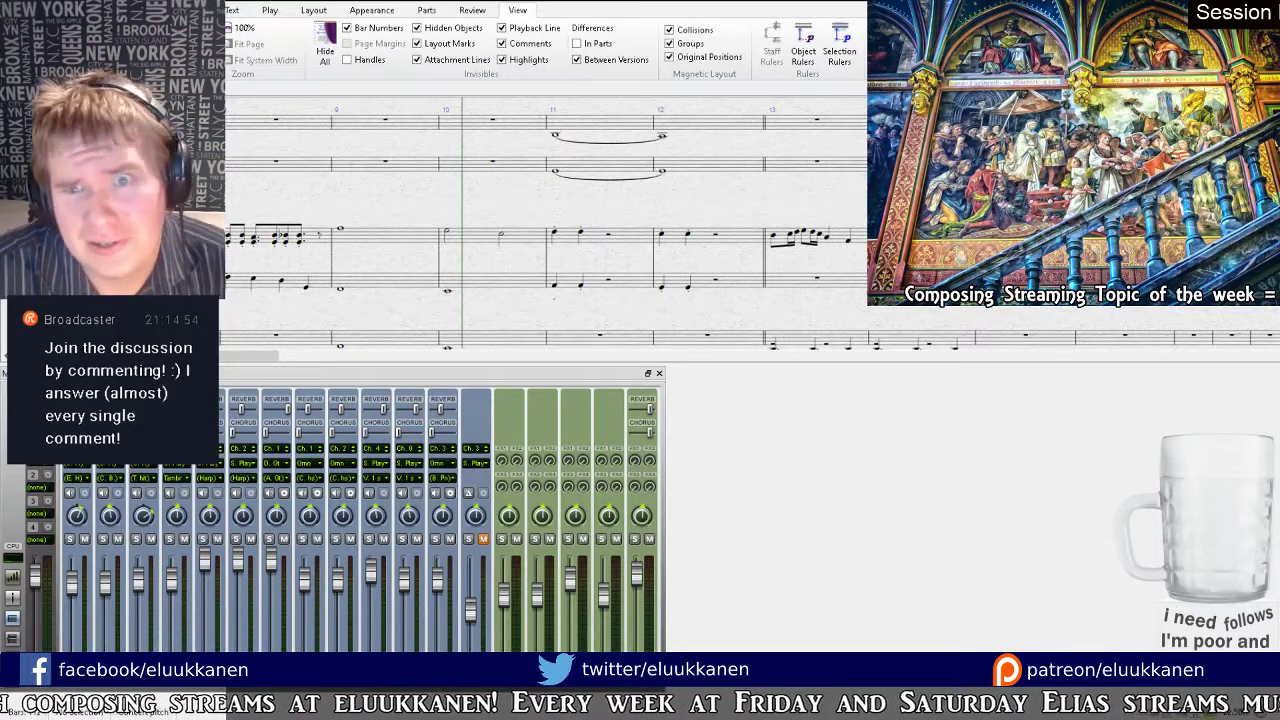
pyautogui.press(']')
pyautogui.press(']')
pyautogui.press(']')
pyautogui.press('[')
pyautogui.press('[')
pyautogui.press('[')
pyautogui.press('[')
pyautogui.press(']')
pyautogui.press(']')
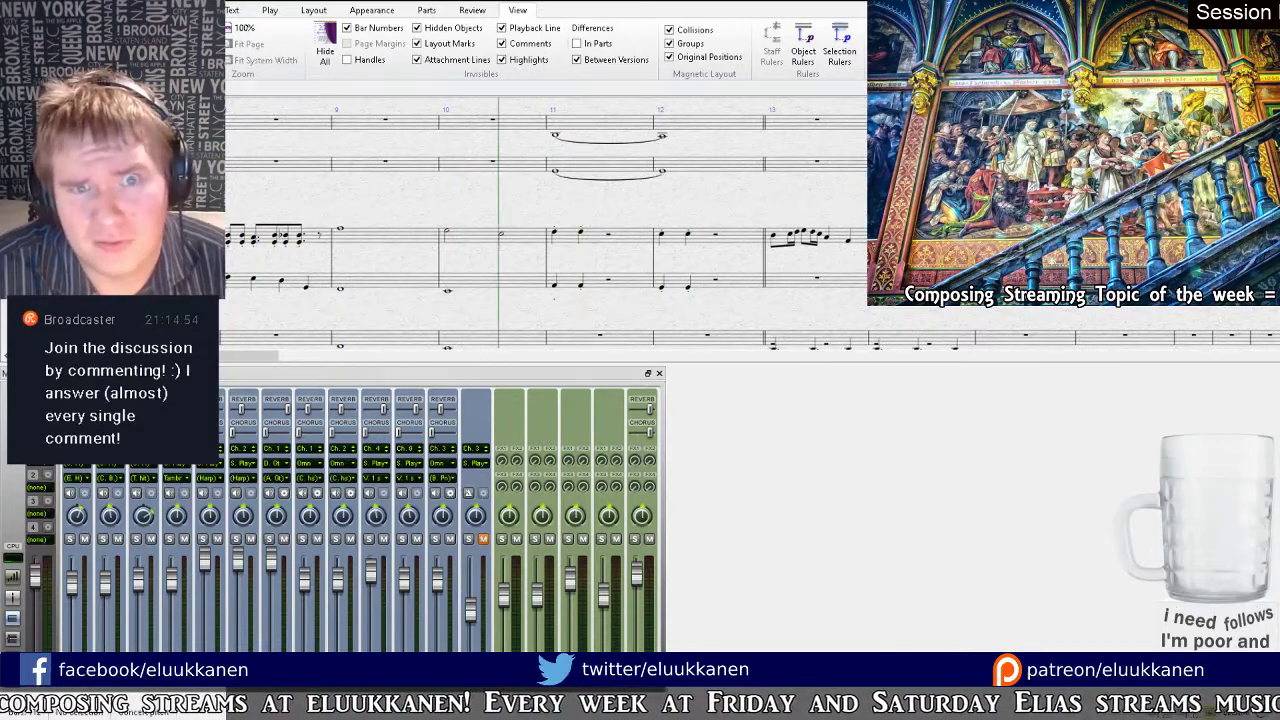
pyautogui.press('[')
pyautogui.press('space')
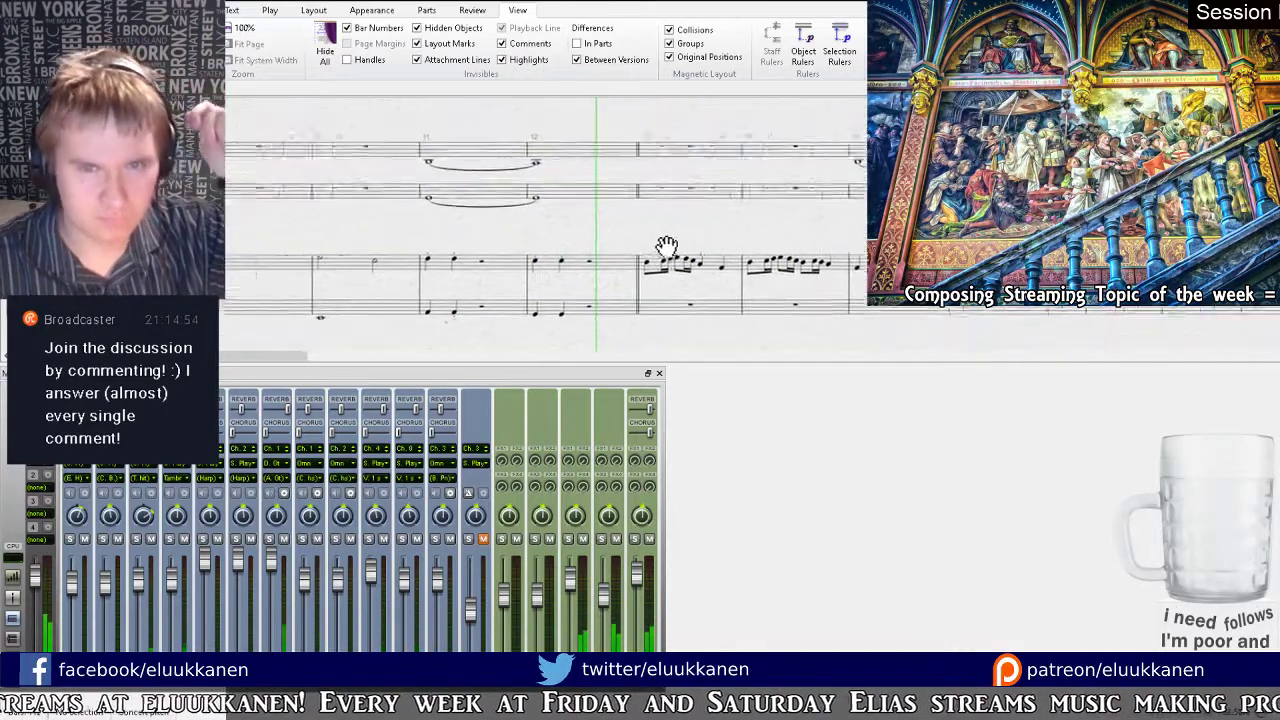
pyautogui.moveTo(615, 314); pyautogui.dragTo(612, 322)
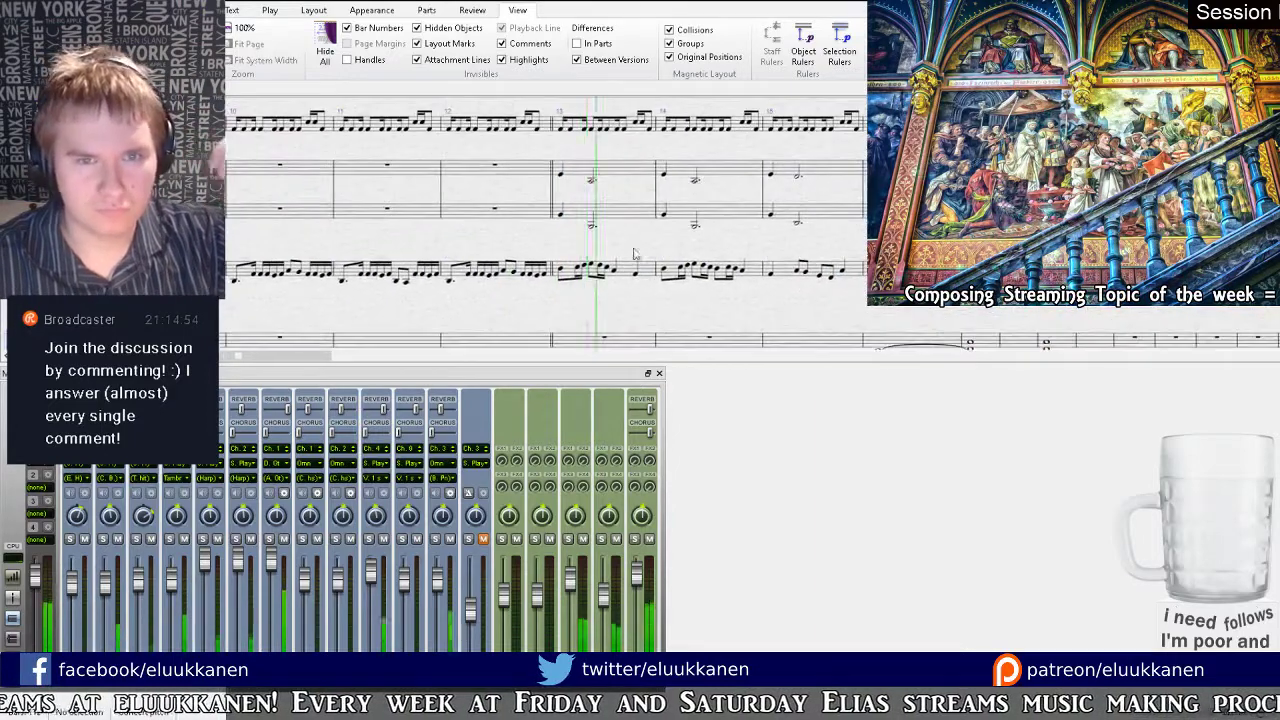
pyautogui.moveTo(630, 149); pyautogui.dragTo(600, 298)
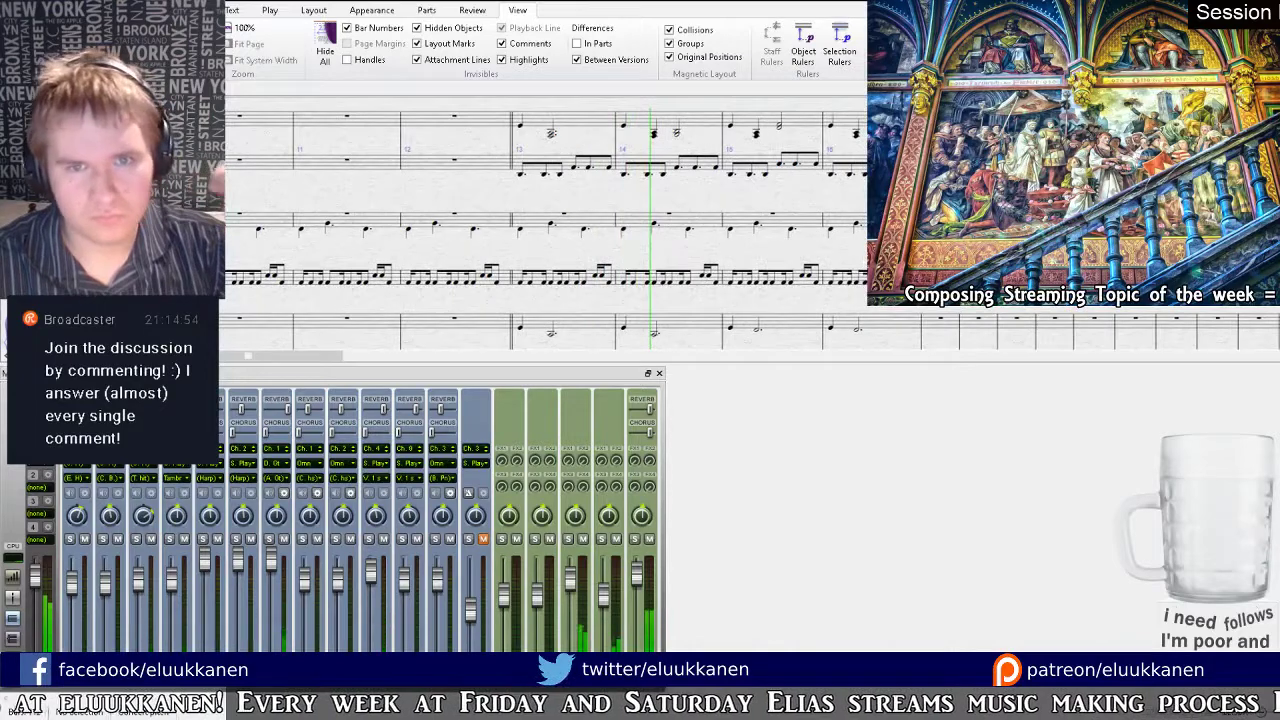
pyautogui.moveTo(736, 199); pyautogui.dragTo(712, 249)
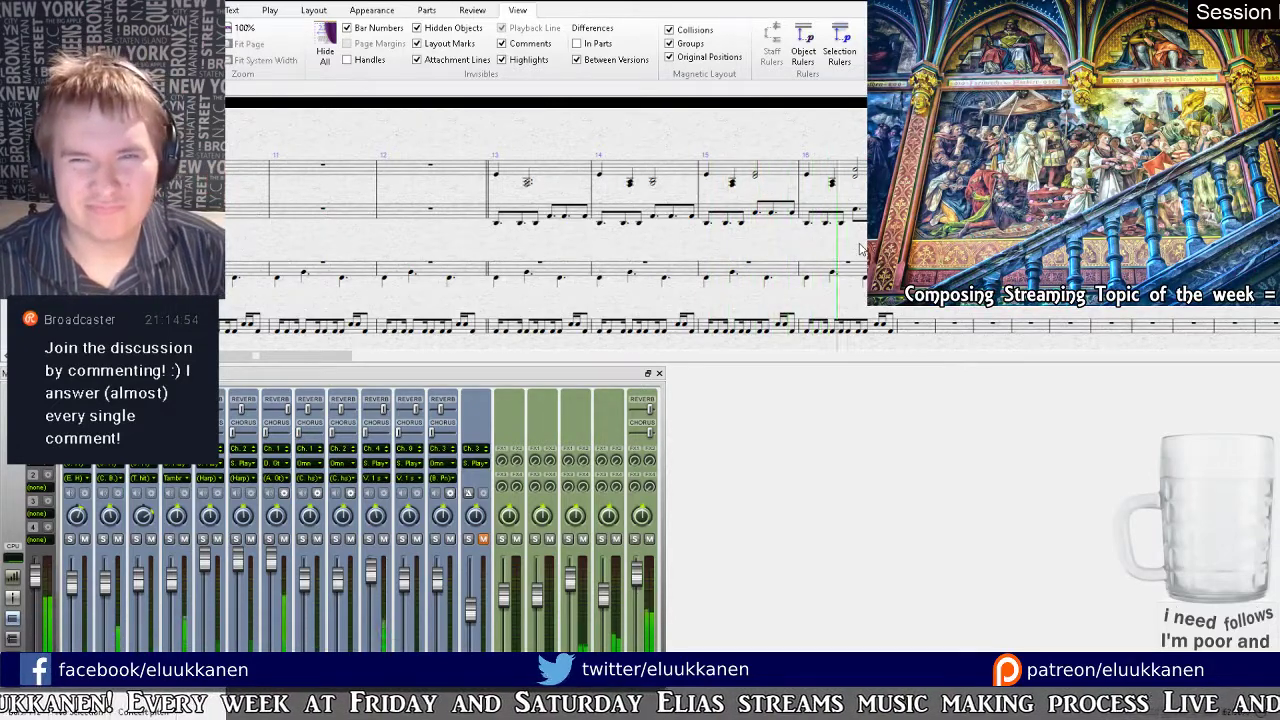
pyautogui.press('space')
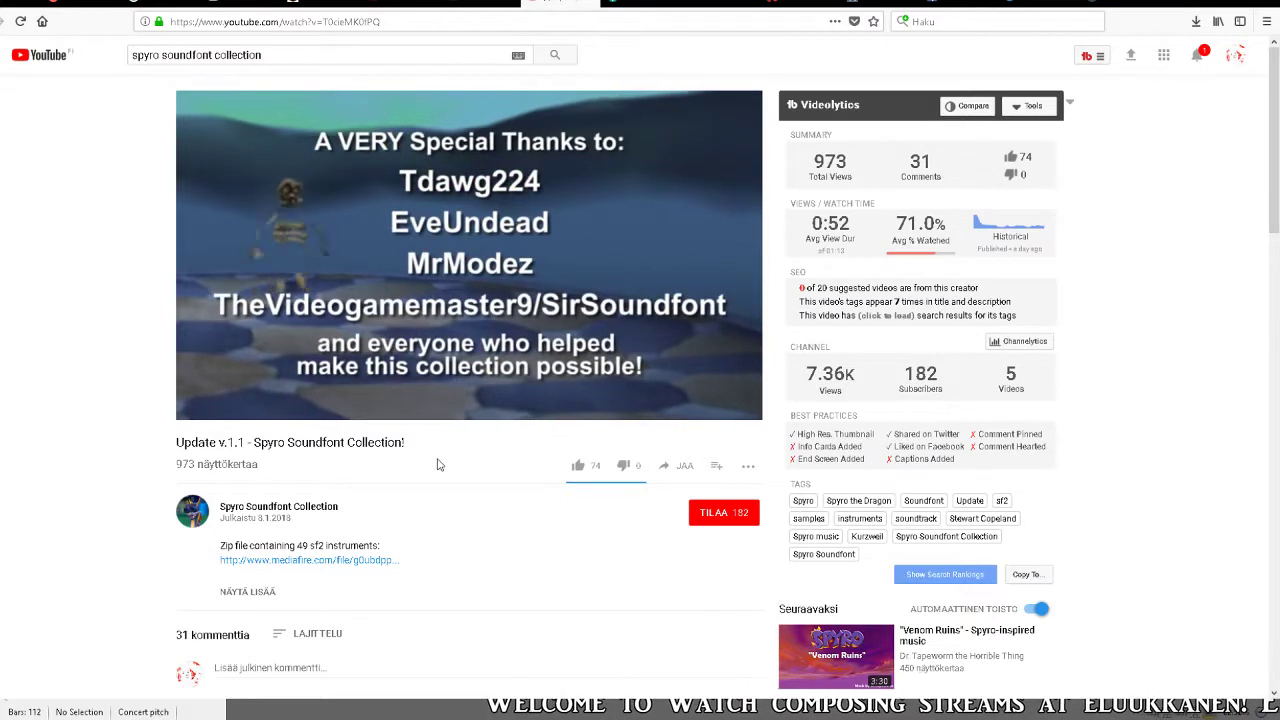
pyautogui.moveTo(628, 354)
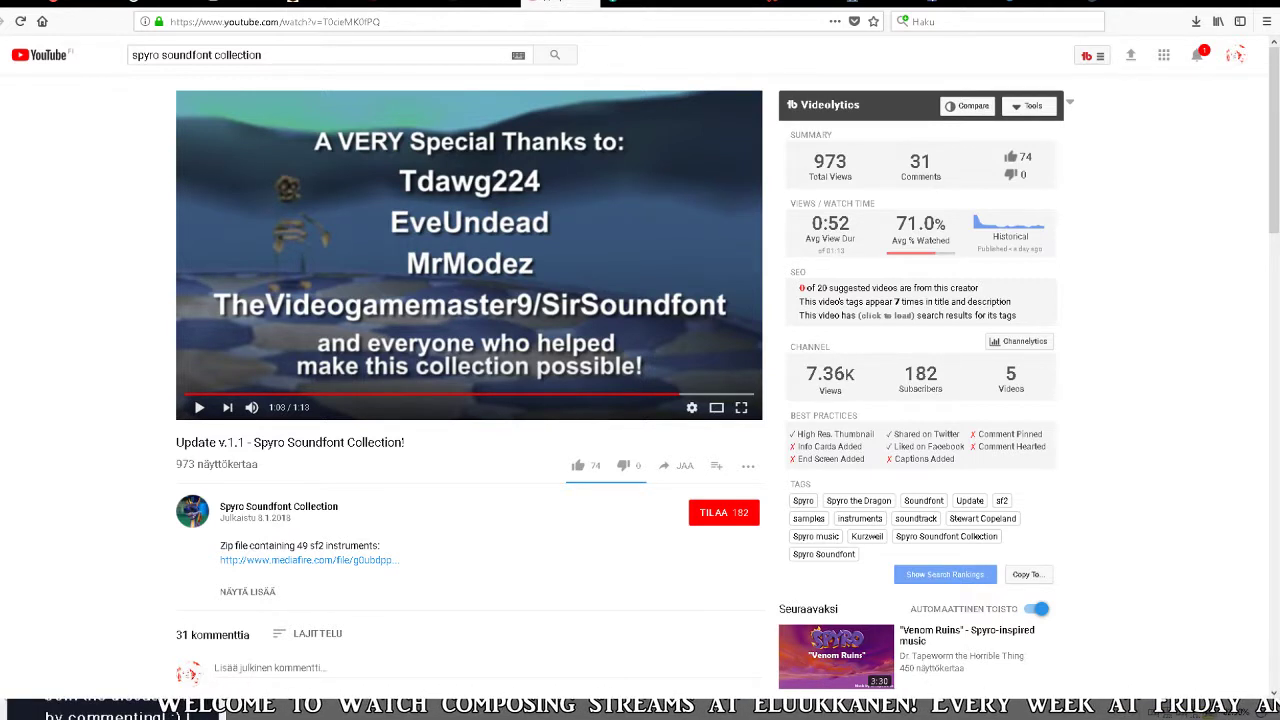
pyautogui.click(480, 3)
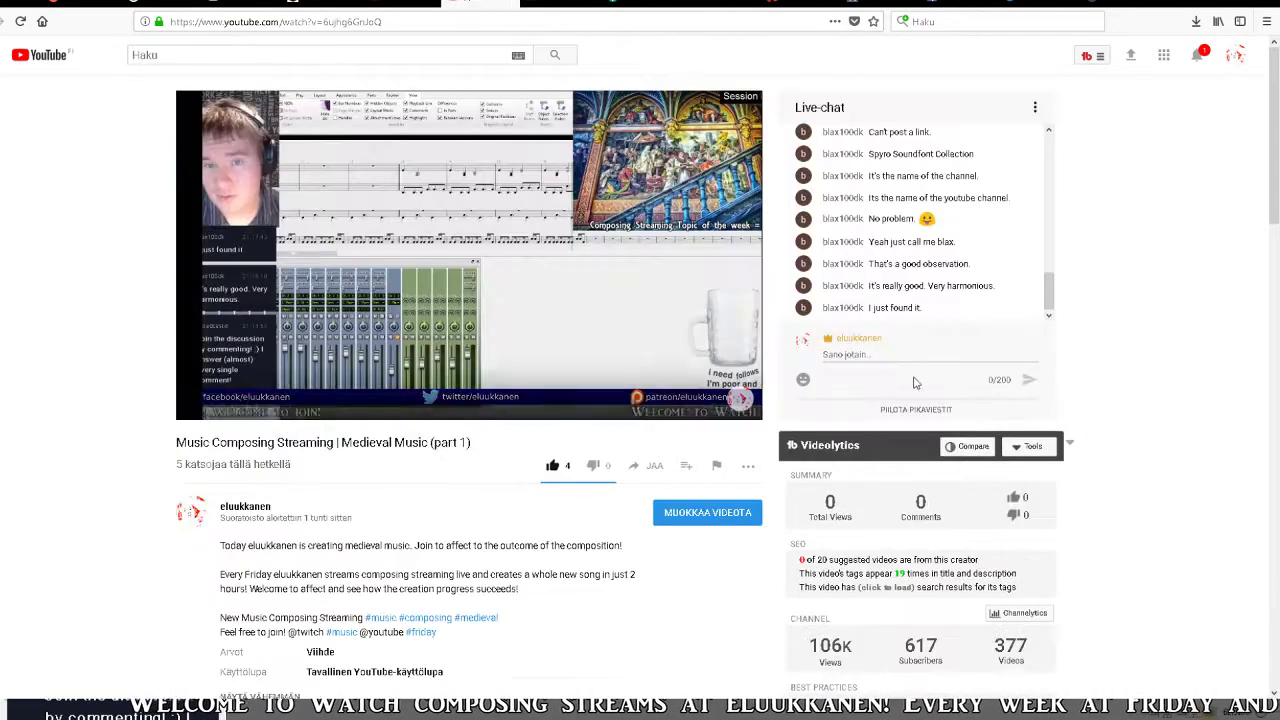
pyautogui.click(890, 355)
pyautogui.write('https://www.youtube.com/channel/UCpj4-XBS9Op9Uzjjm-50Tzw')
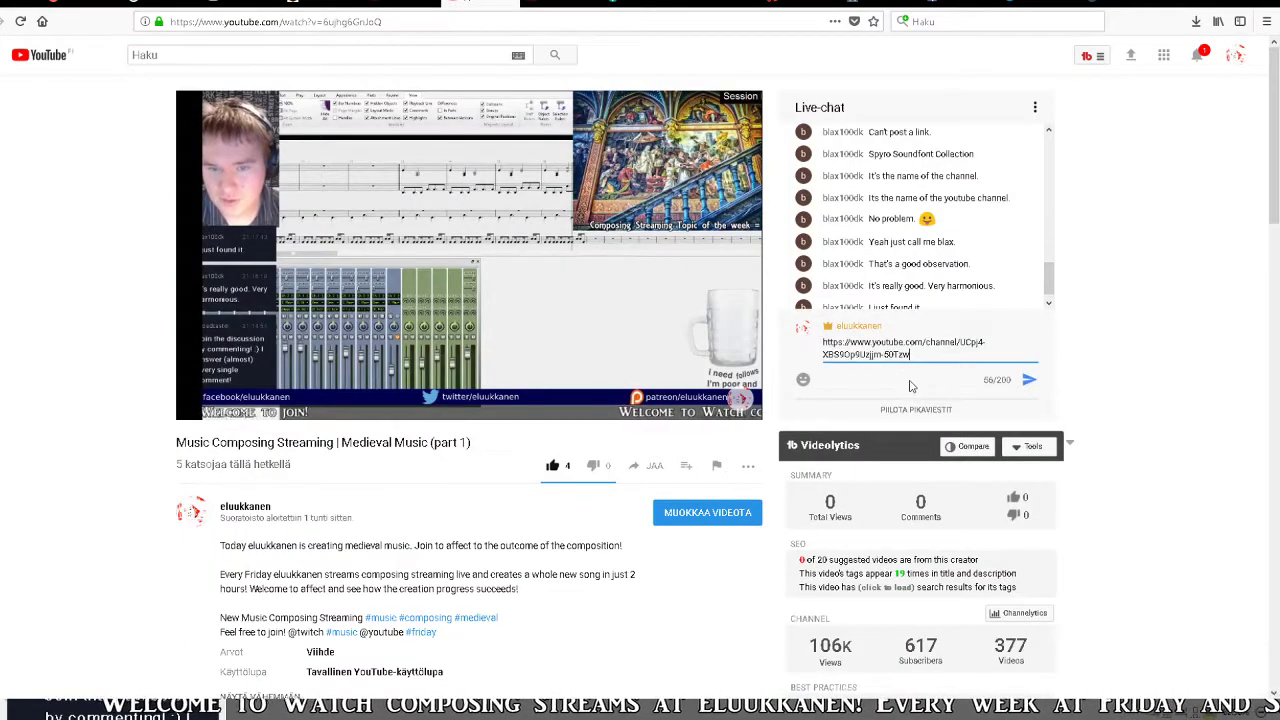
pyautogui.press('Return')
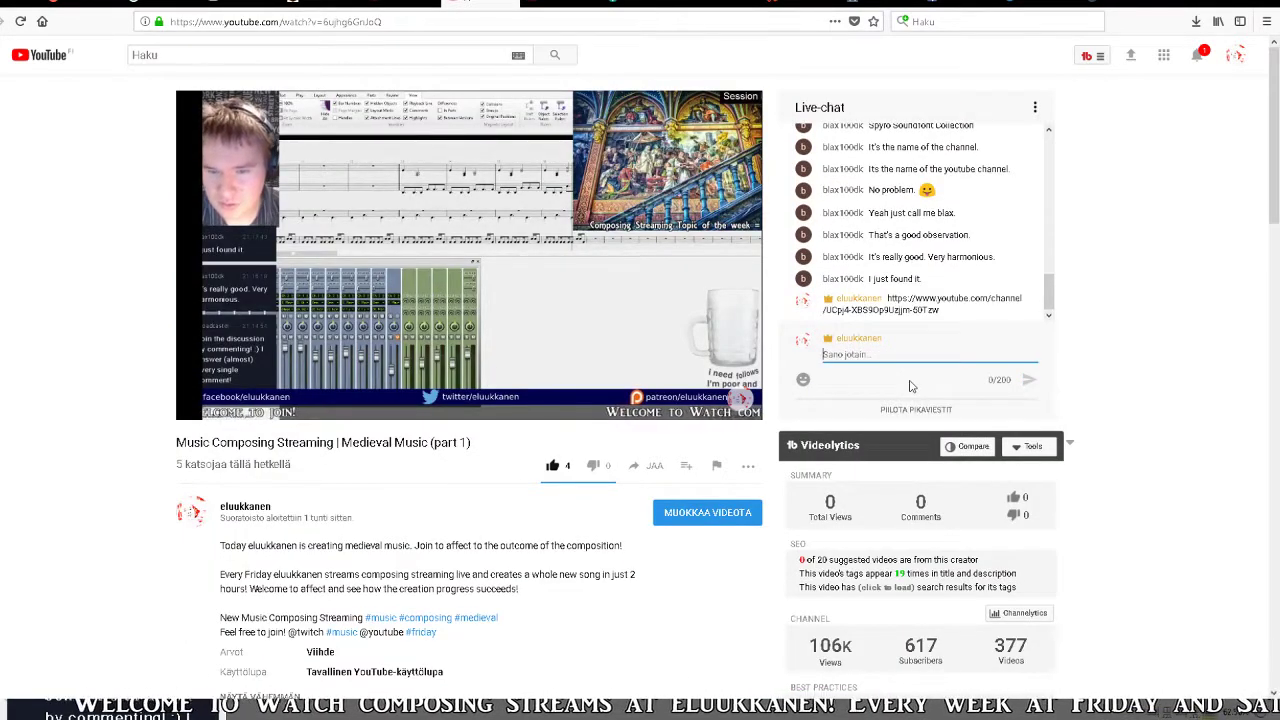